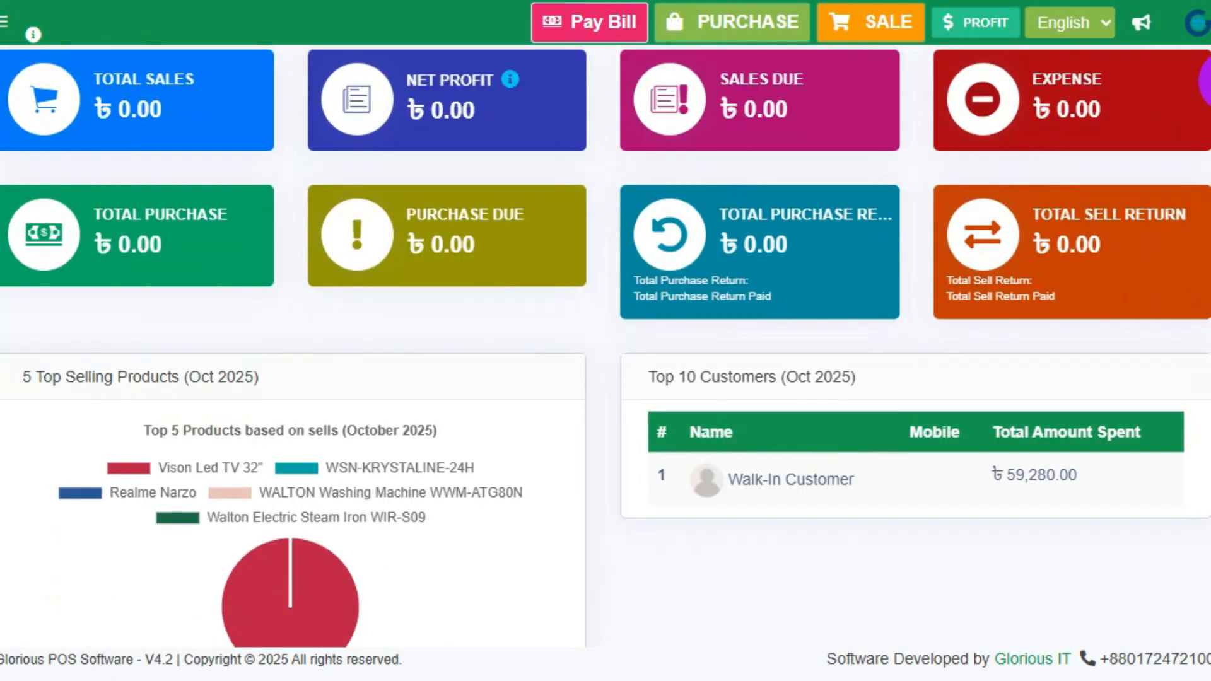
Scroll the dashboard down to the Sales Last 30 Days chart.
drag(1210, 82, 1210, 184)
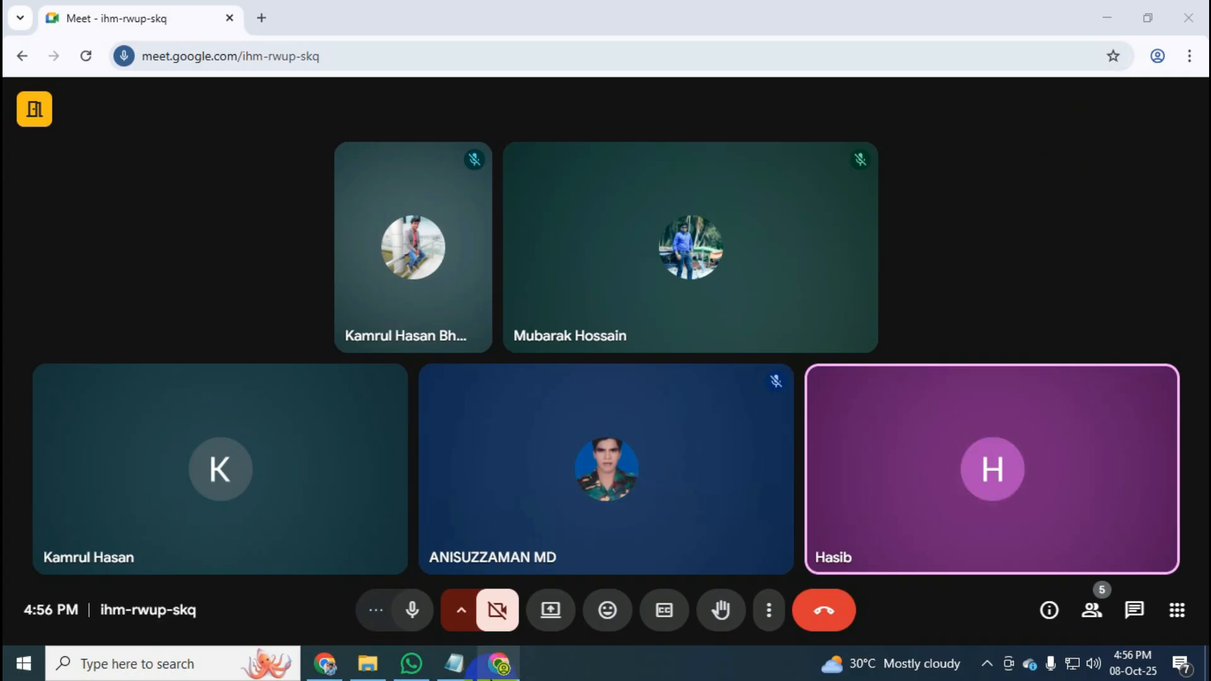
Share the entire screen to the Meet call and minimize Meet to reveal the POS dashboard.
click(546, 618)
click(736, 154)
click(560, 316)
click(760, 557)
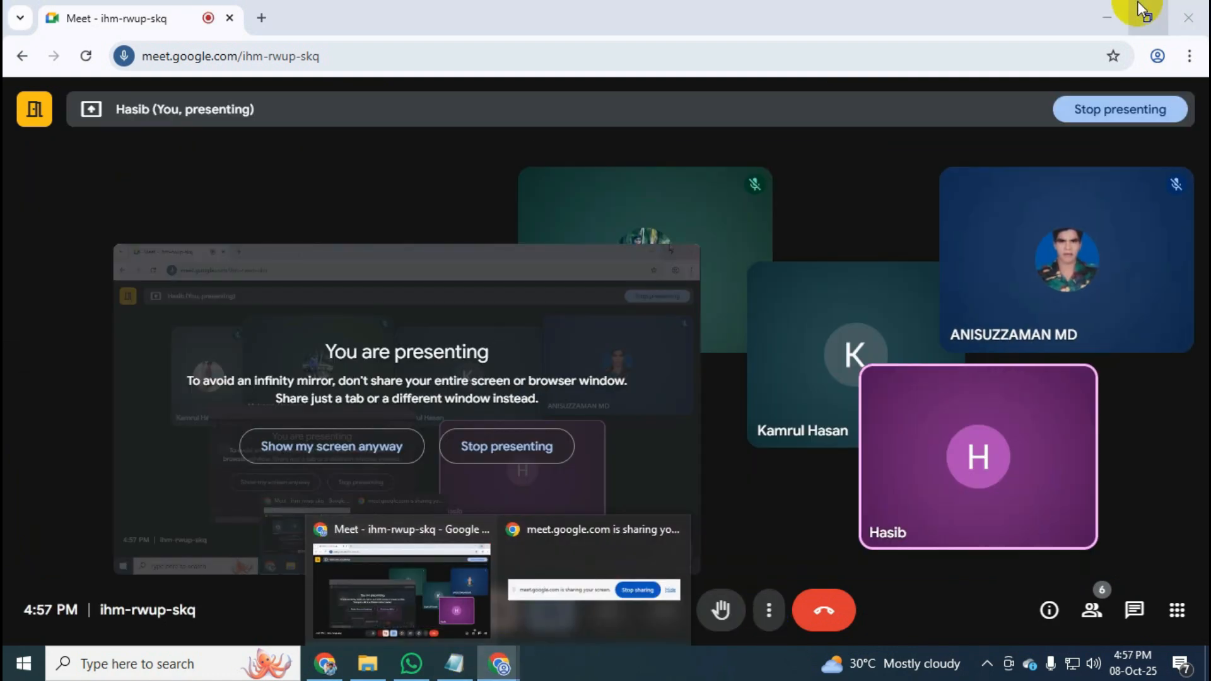
click(1107, 17)
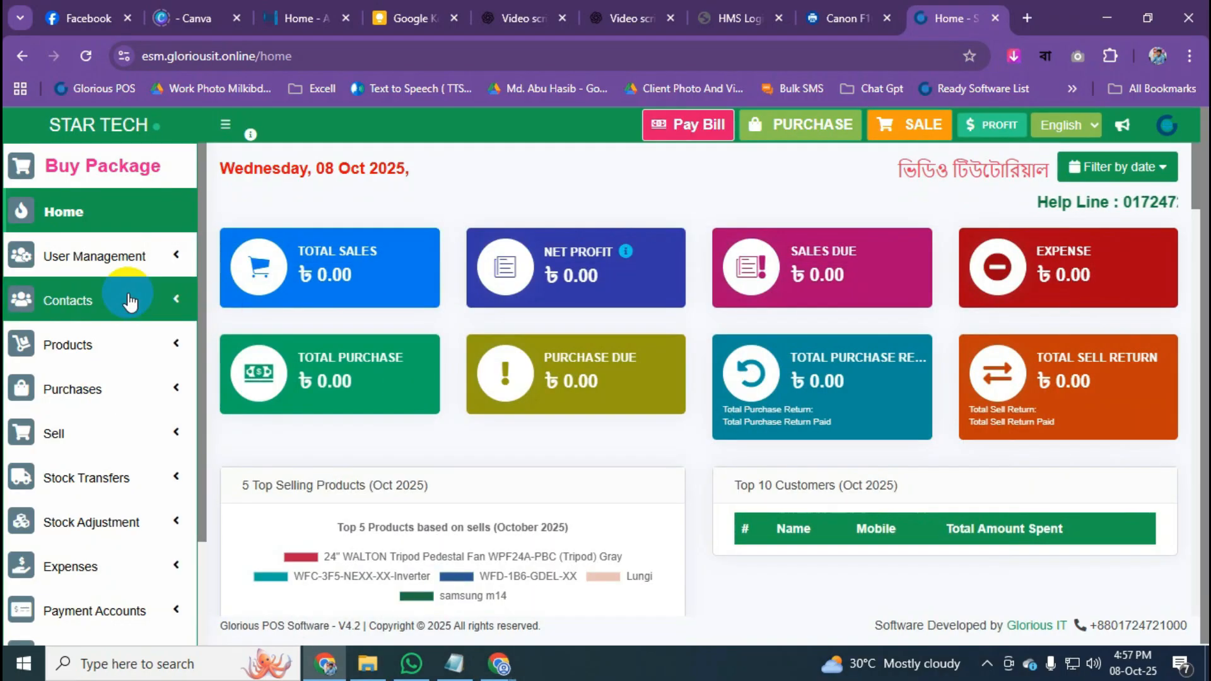
Reload the dashboard from the STAR TECH logo so sales, purchase and due totals update.
click(86, 128)
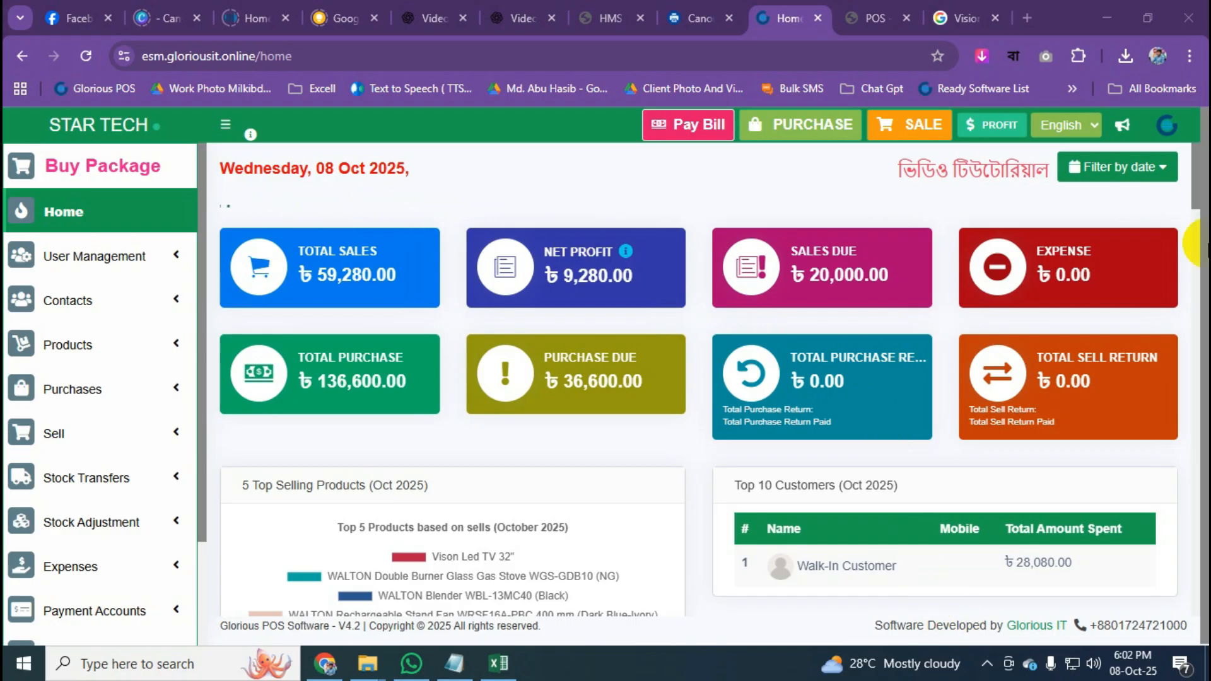
drag(1207, 192, 1207, 196)
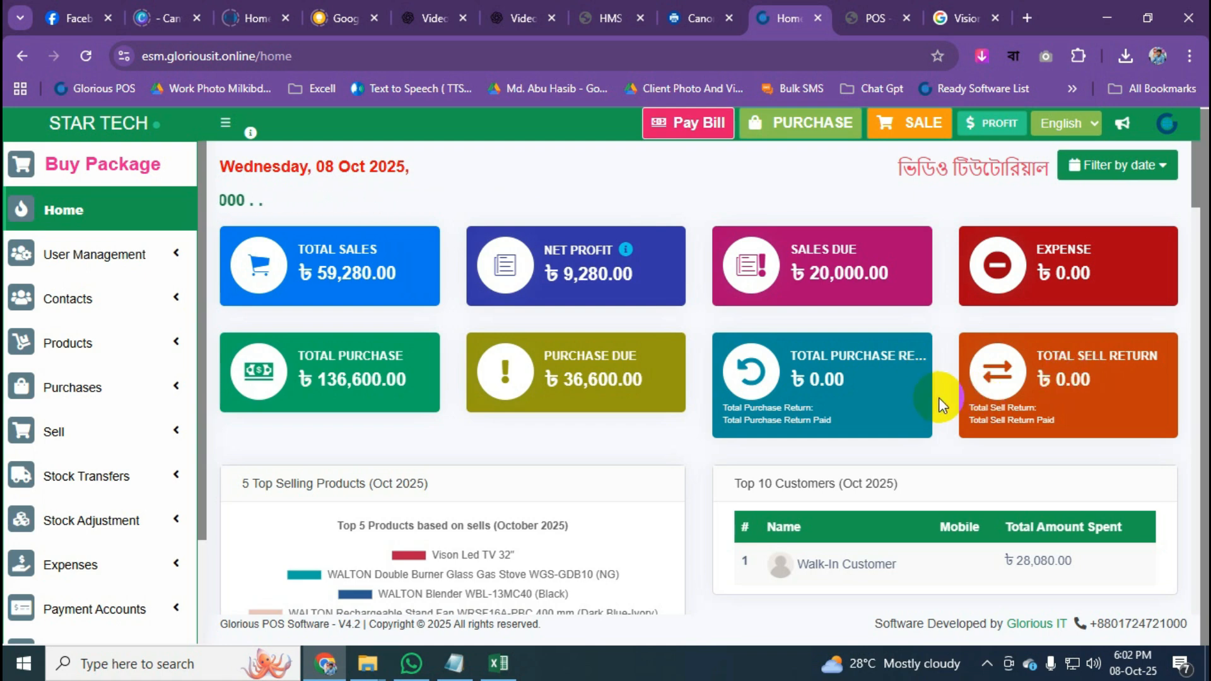
Scroll past the sales charts and payment-due tables to the stock and expiry alerts, then return home.
scroll(939, 397, down, 3)
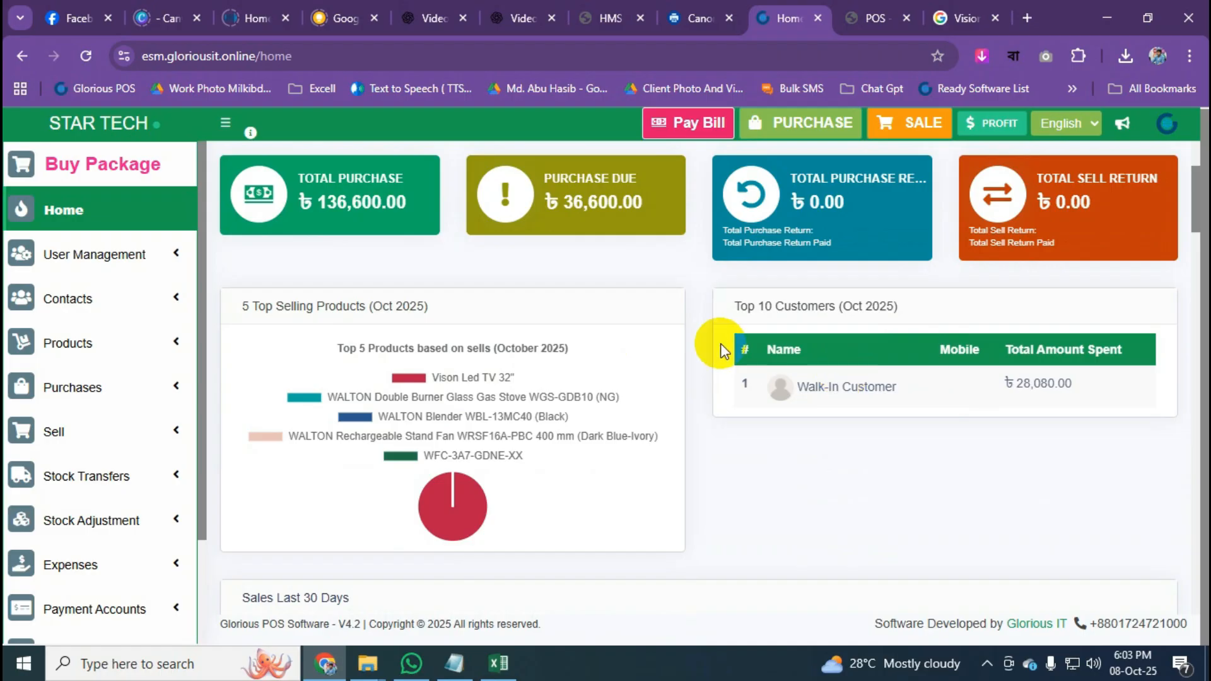
scroll(846, 422, down, 5)
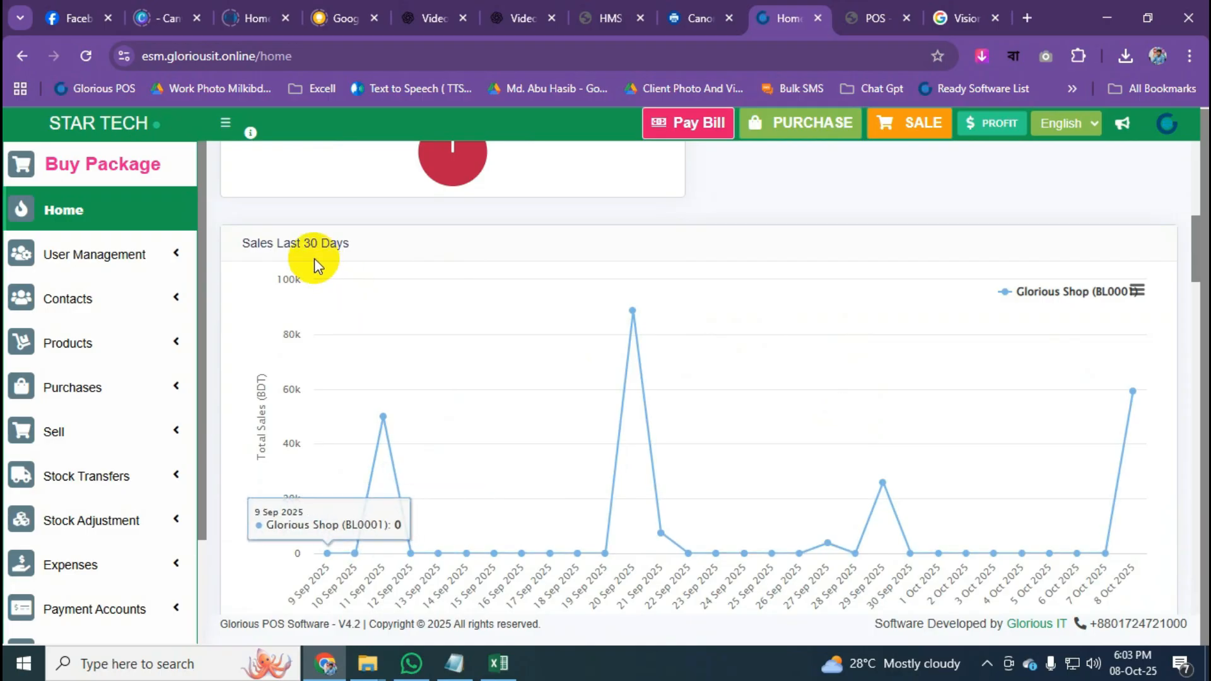
scroll(565, 347, down, 4)
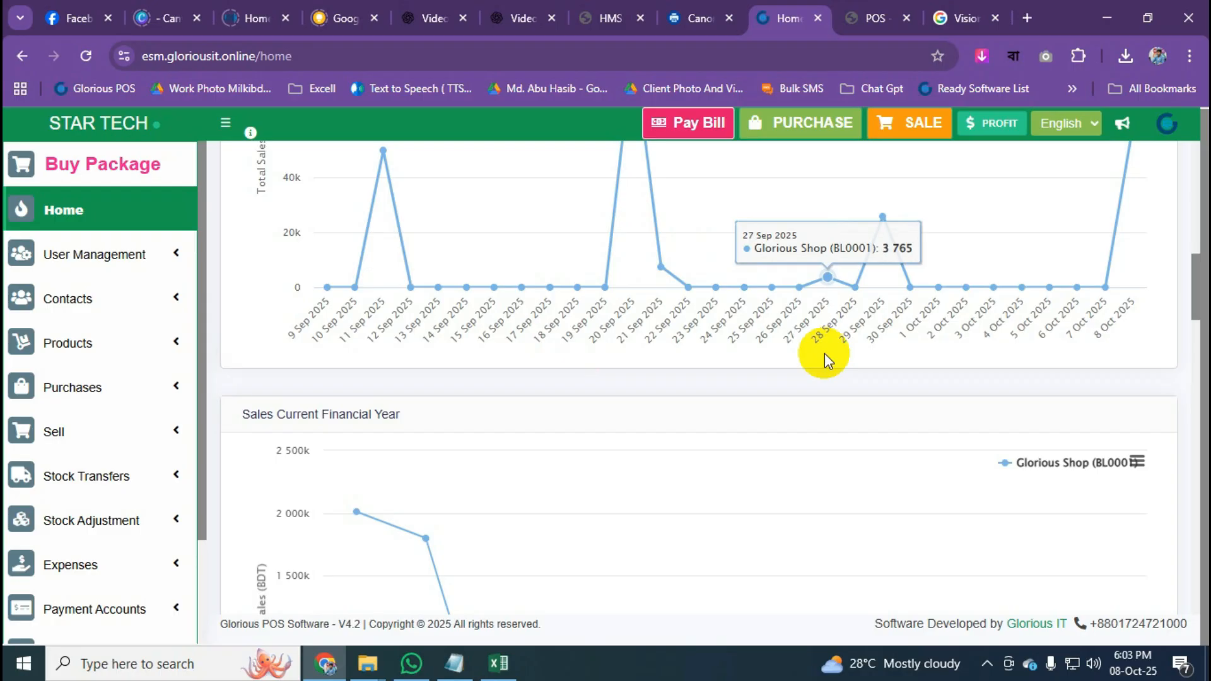
scroll(824, 353, down, 3)
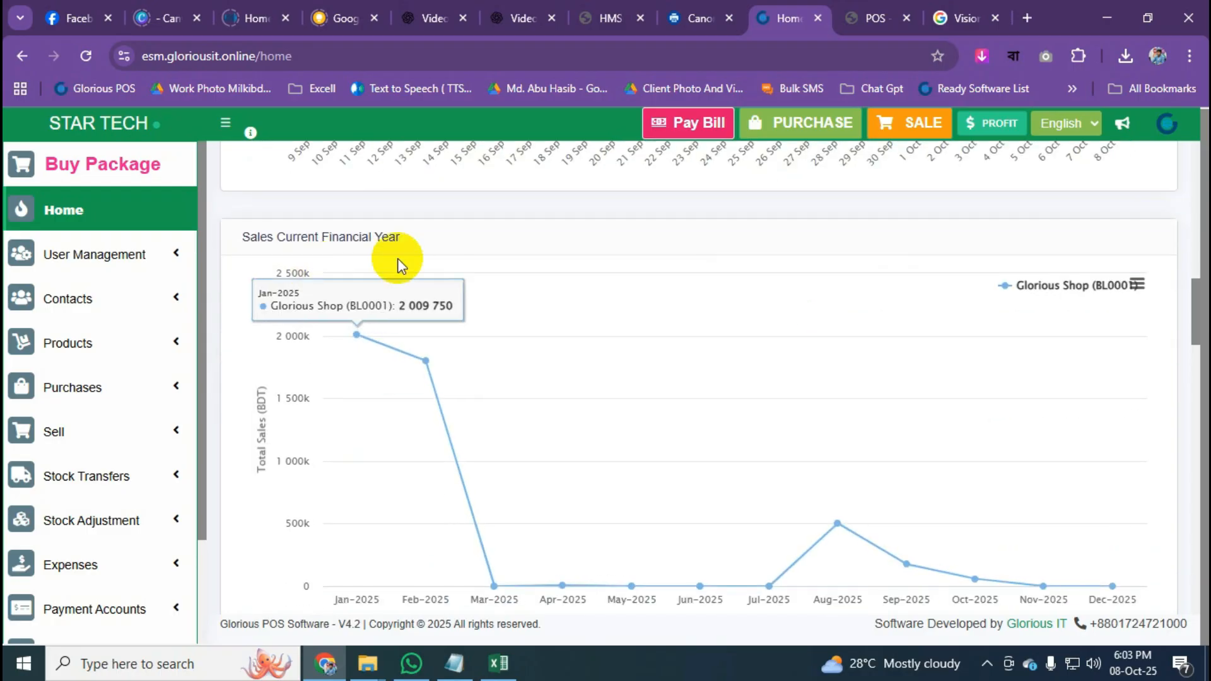
scroll(397, 259, down, 5)
mouse_move(365, 316)
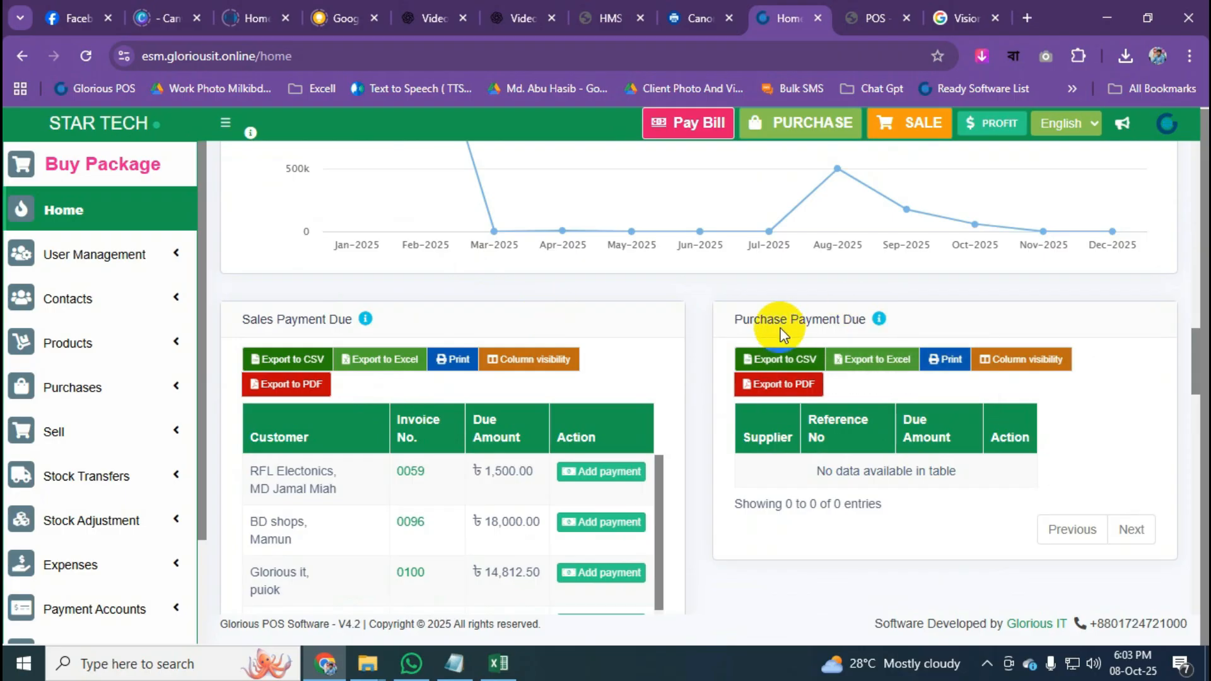
scroll(729, 359, down, 9)
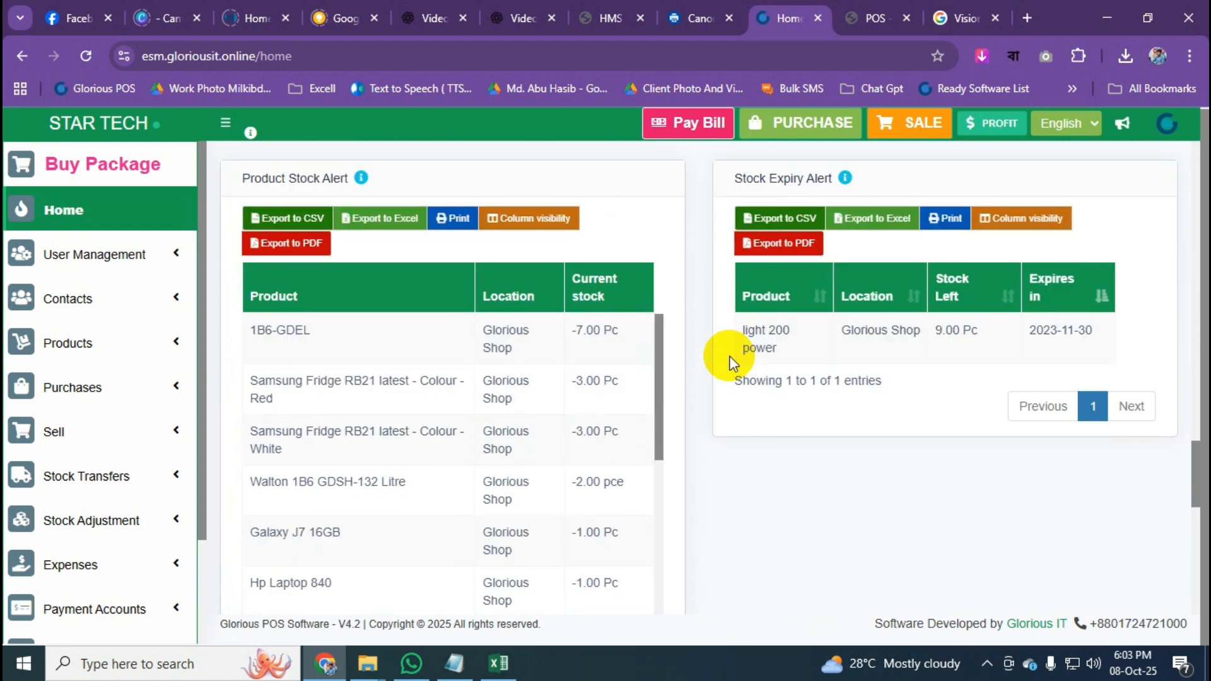
scroll(731, 362, up, 4)
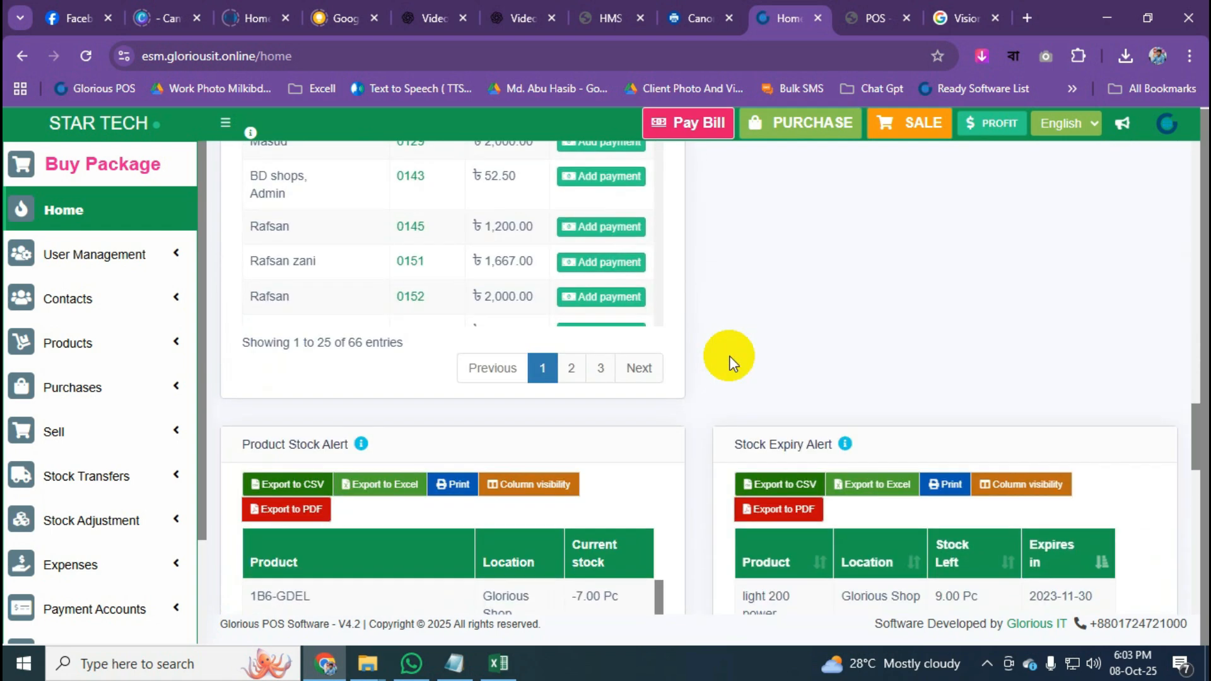
scroll(730, 363, down, 4)
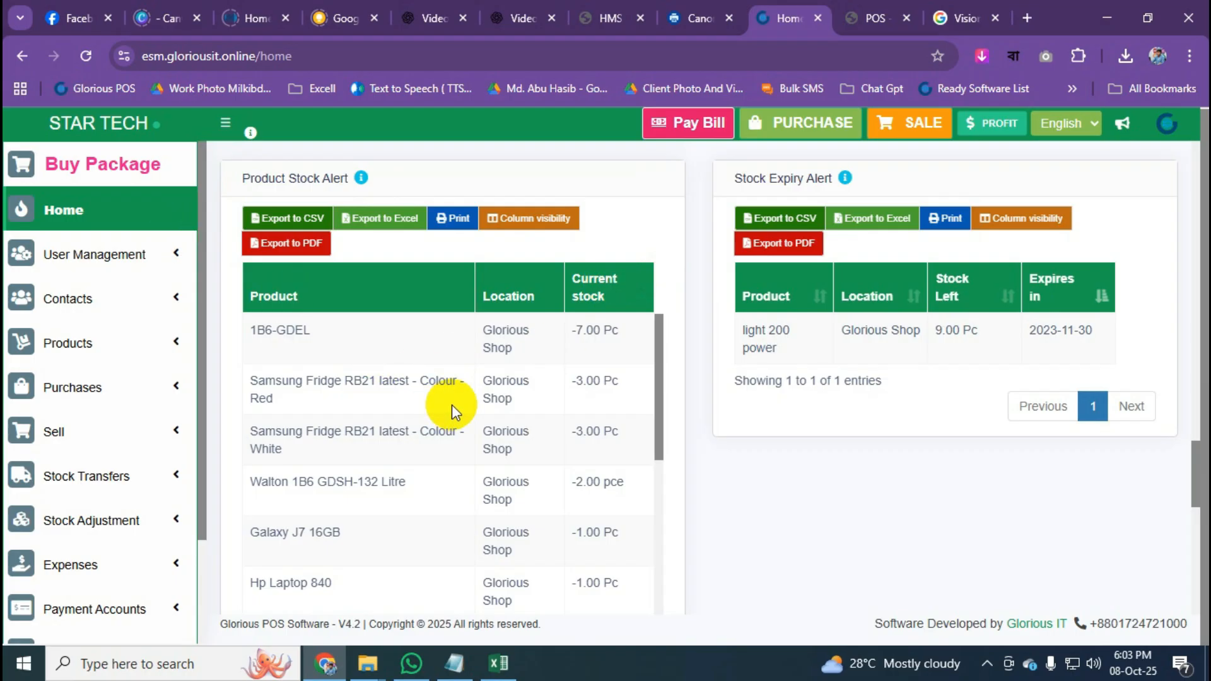
click(145, 219)
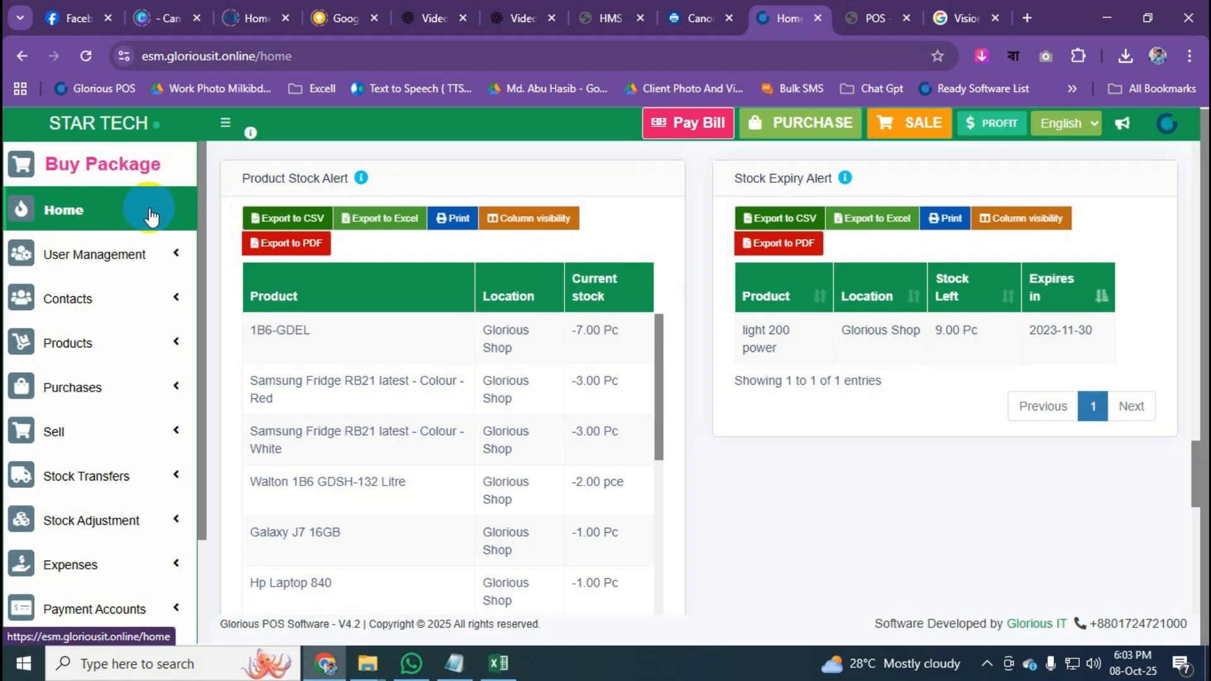
Edit the Manager role under User Management and uncheck all User permissions.
click(171, 253)
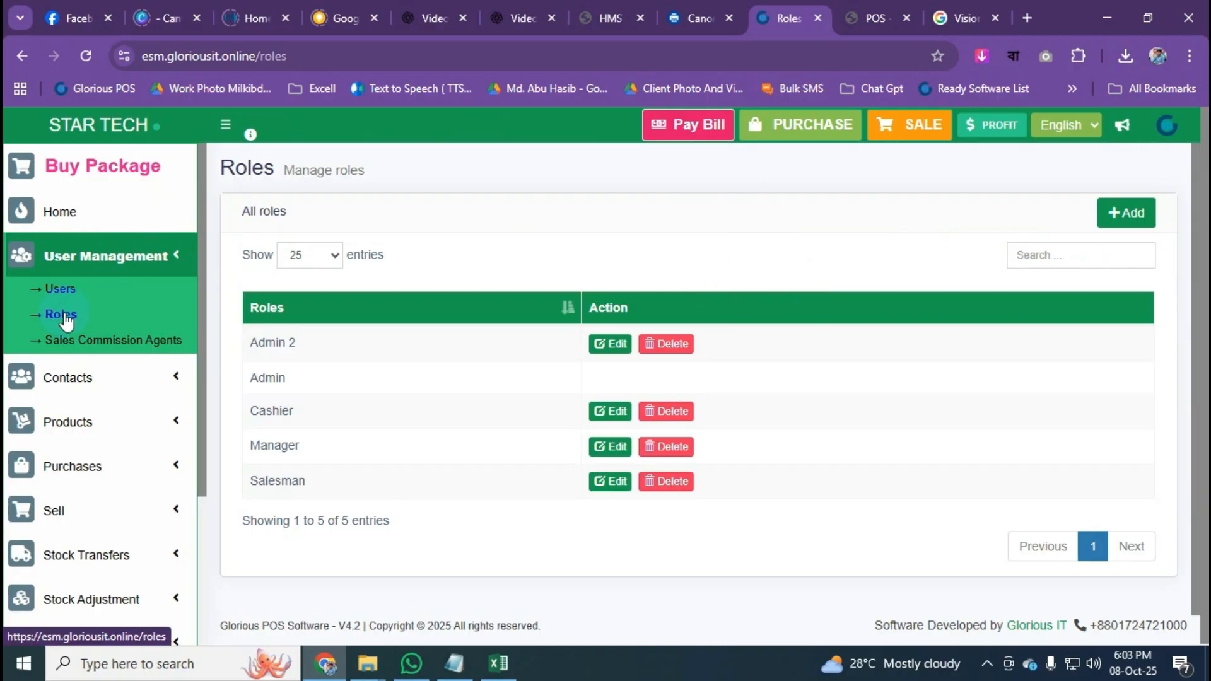
click(1122, 212)
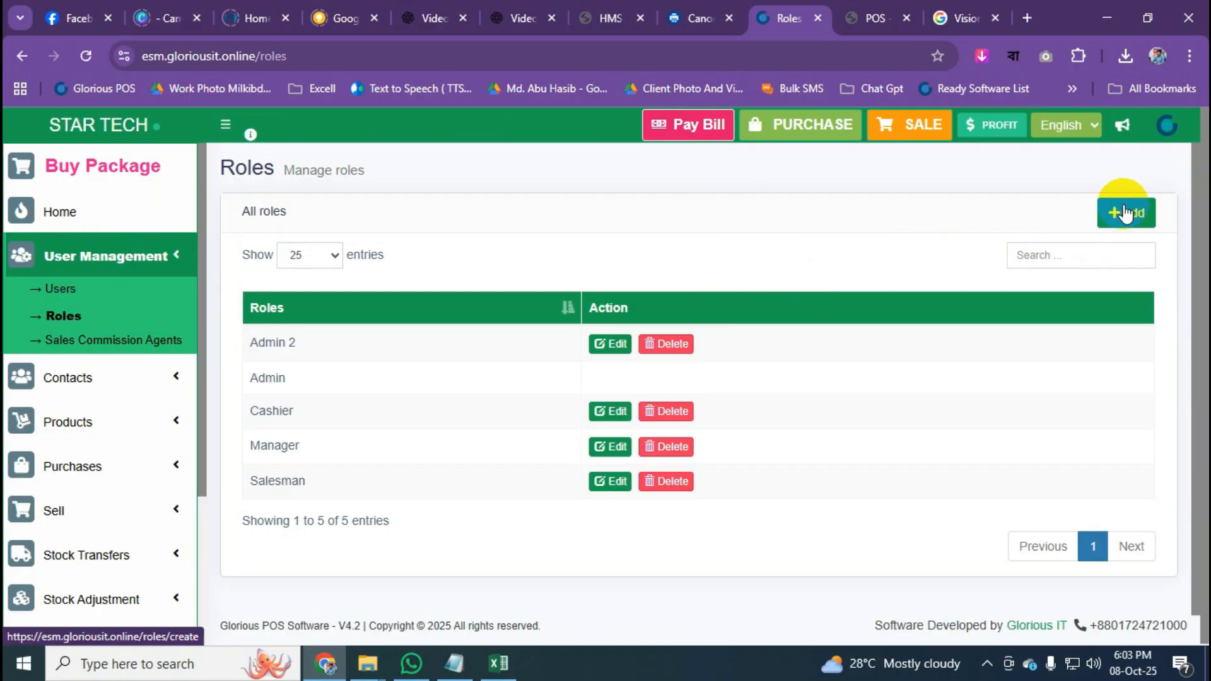
click(610, 446)
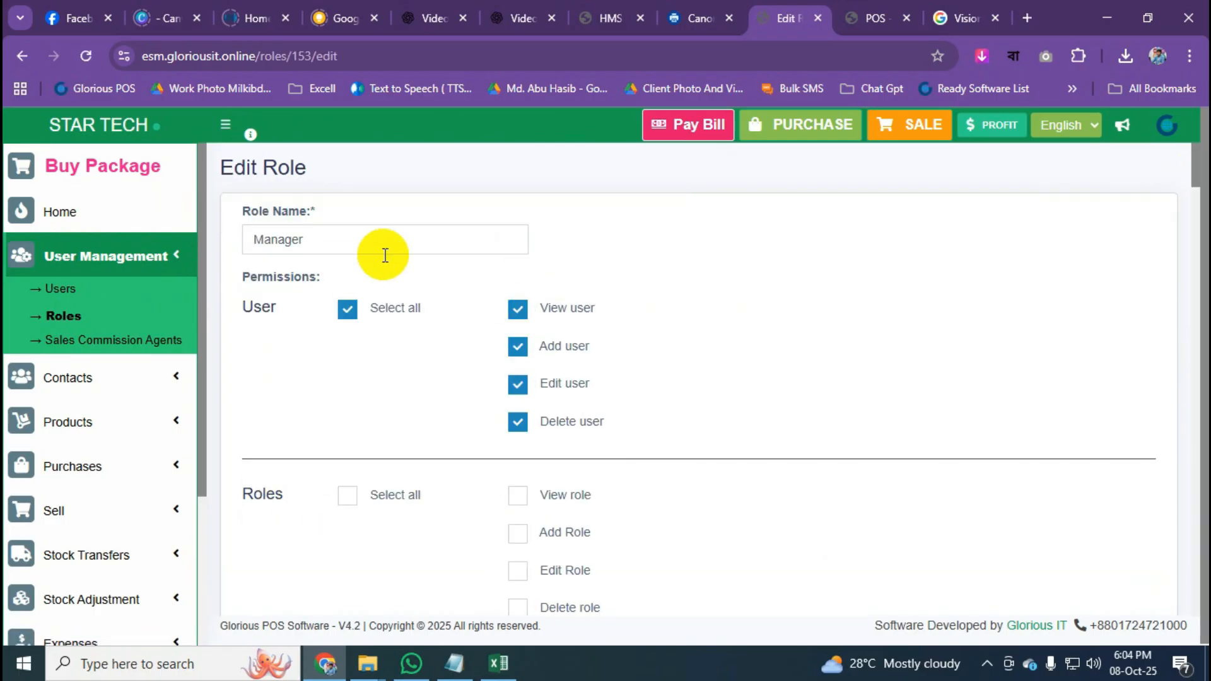
drag(387, 251, 201, 238)
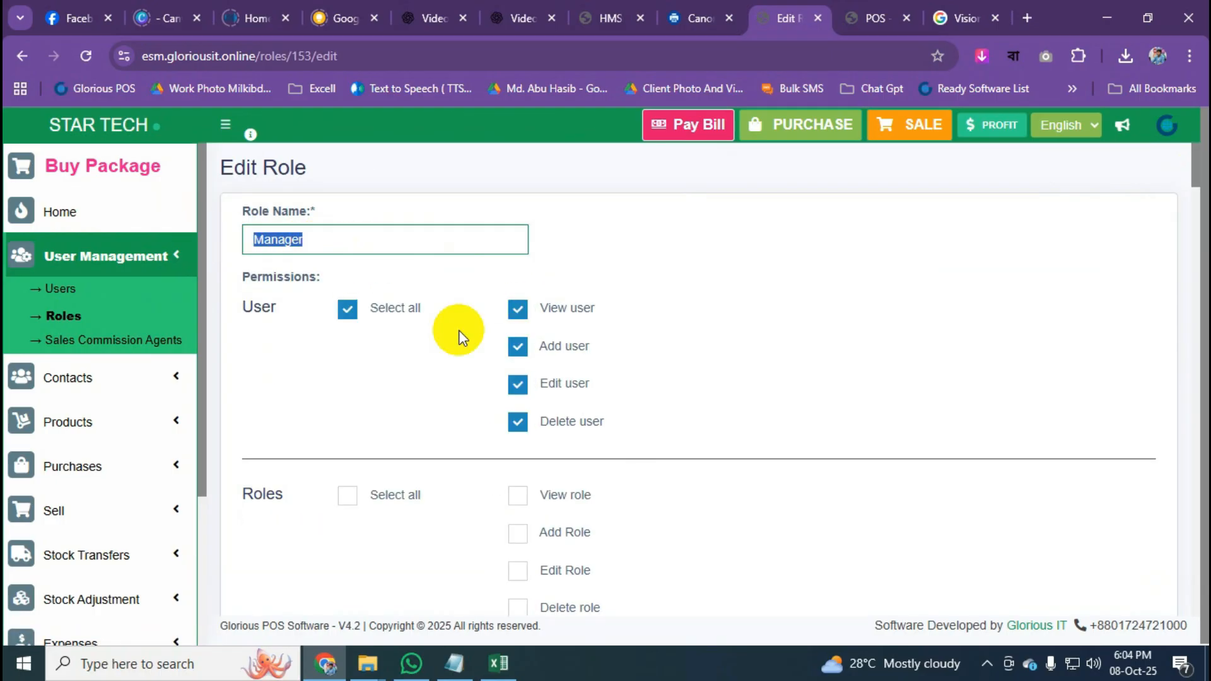
click(347, 311)
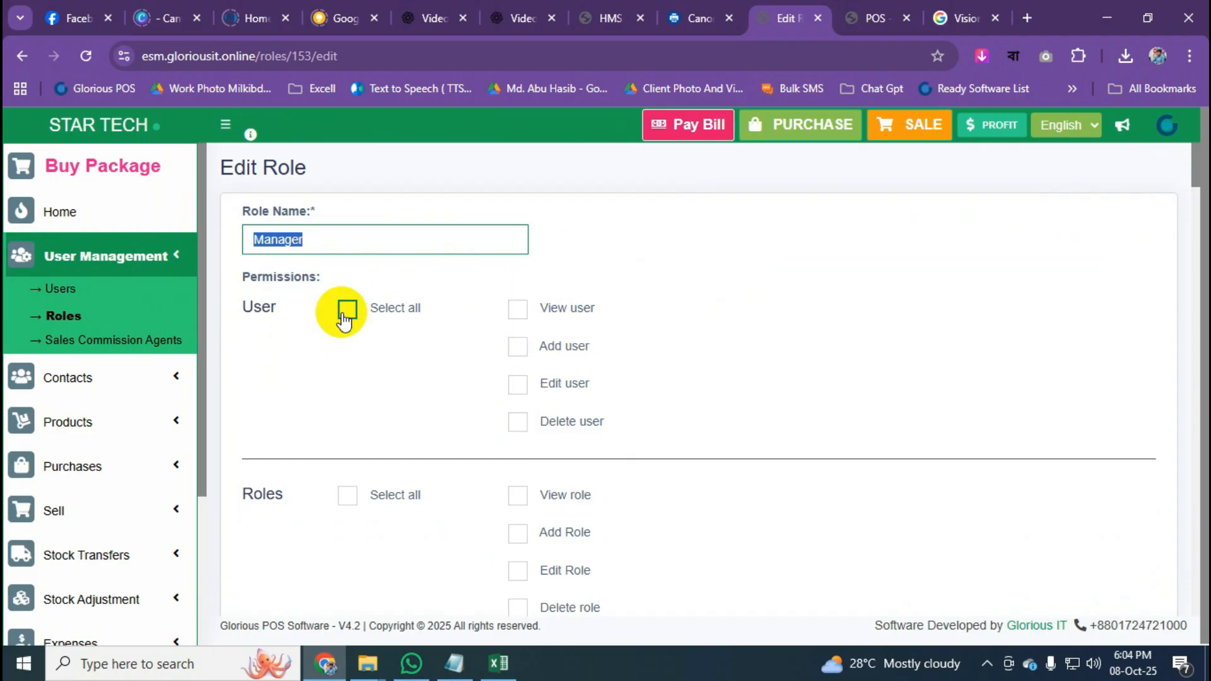
Review the remaining permissions, update the Manager role, and go to the Users list.
scroll(505, 334, down, 7)
scroll(549, 340, down, 11)
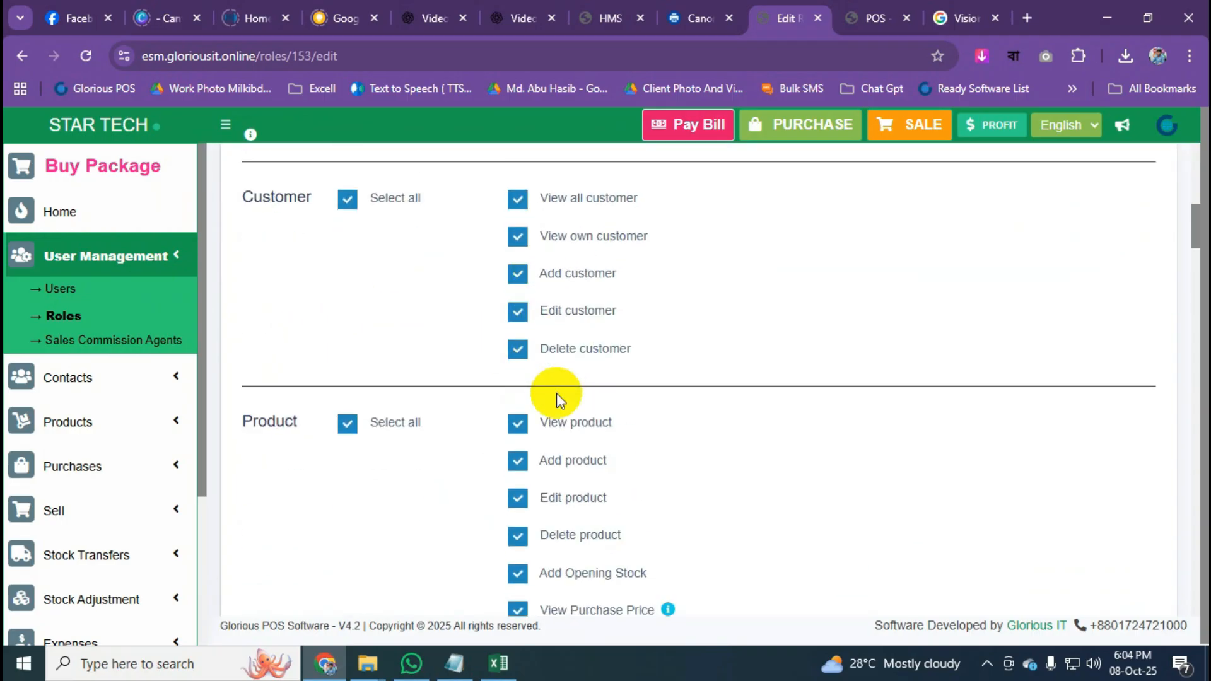
scroll(558, 401, down, 8)
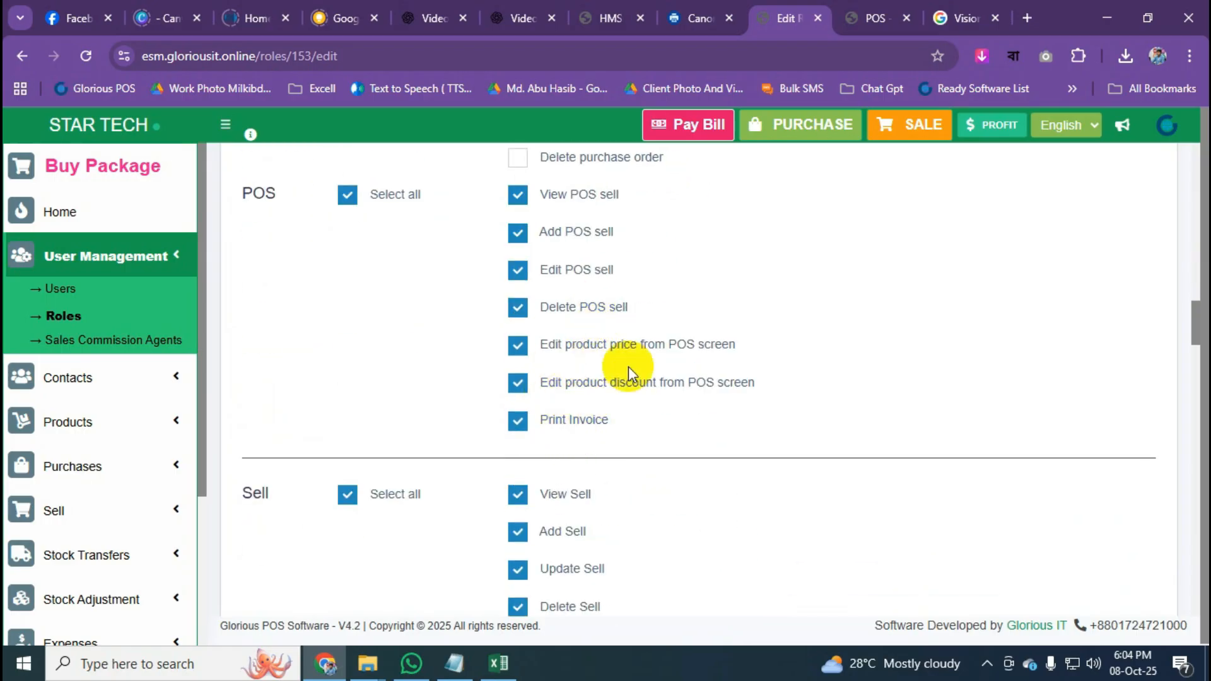
scroll(628, 366, down, 20)
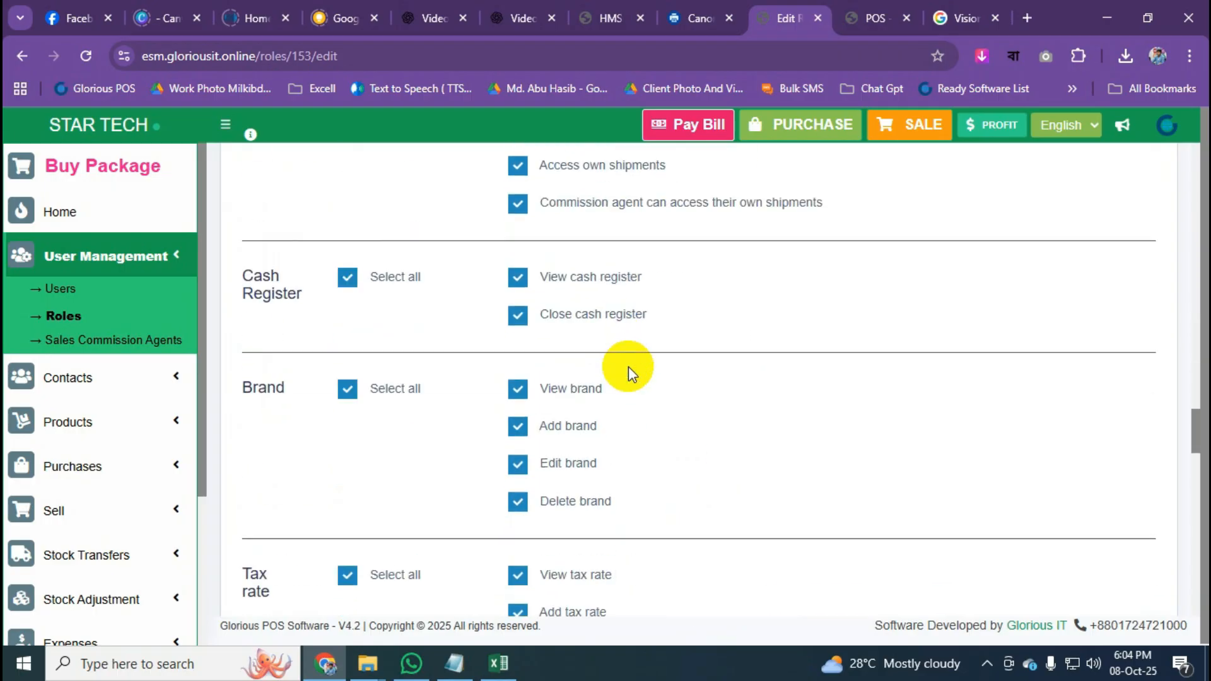
scroll(628, 365, down, 7)
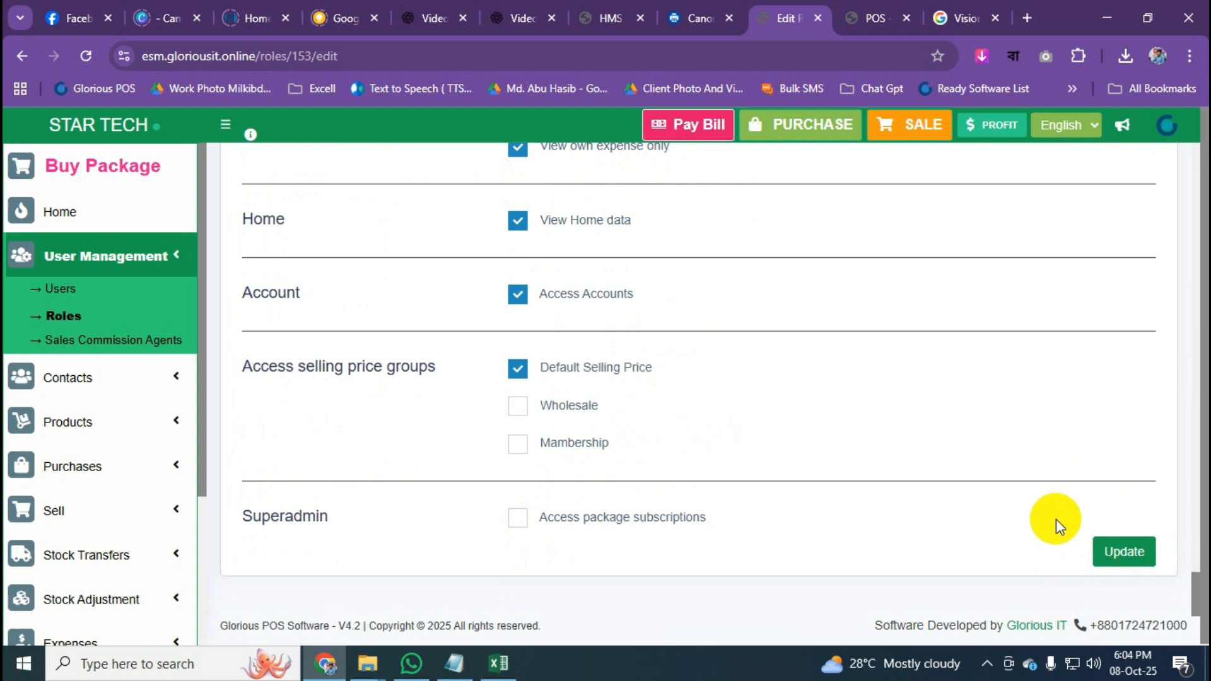
scroll(1056, 520, up, 5)
scroll(1056, 520, up, 20)
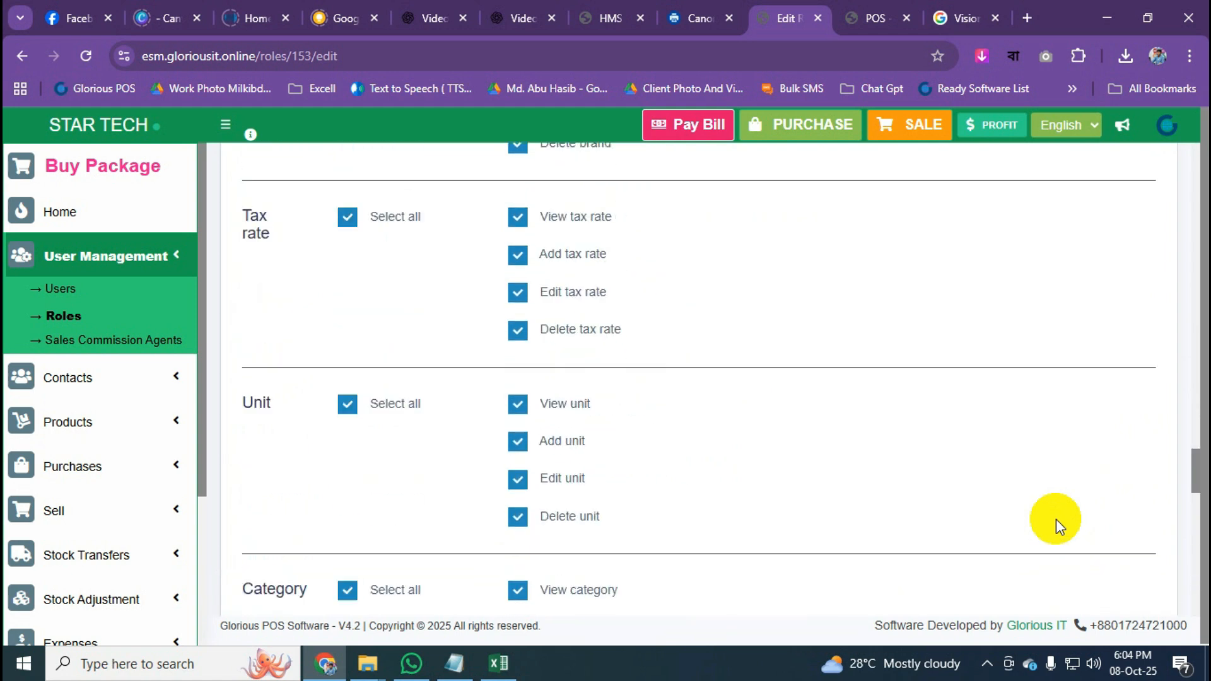
scroll(1056, 520, up, 15)
scroll(1056, 520, down, 1)
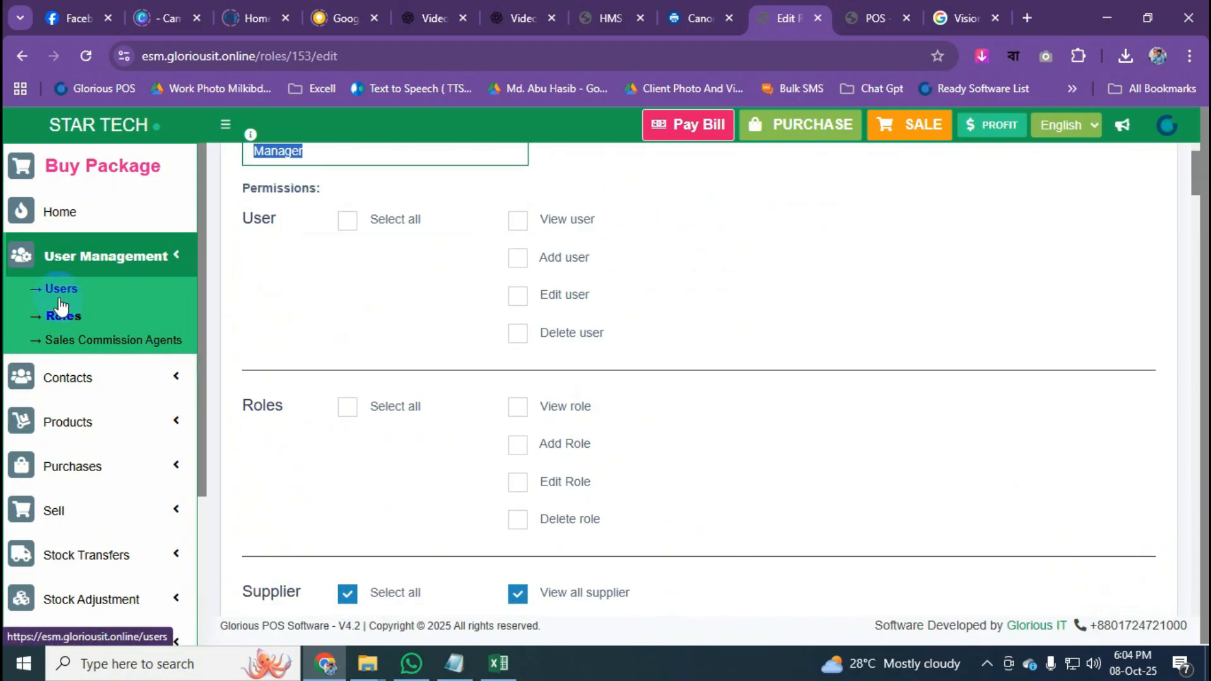
scroll(1149, 432, down, 8)
scroll(1158, 548, down, 20)
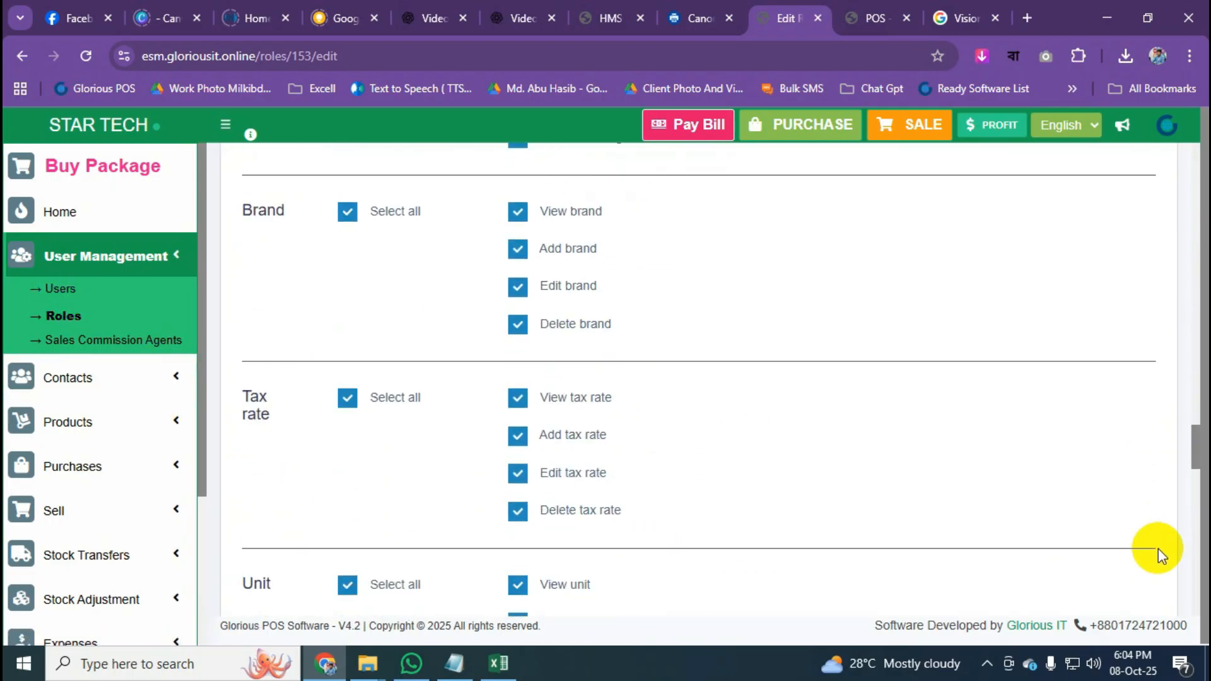
click(1126, 552)
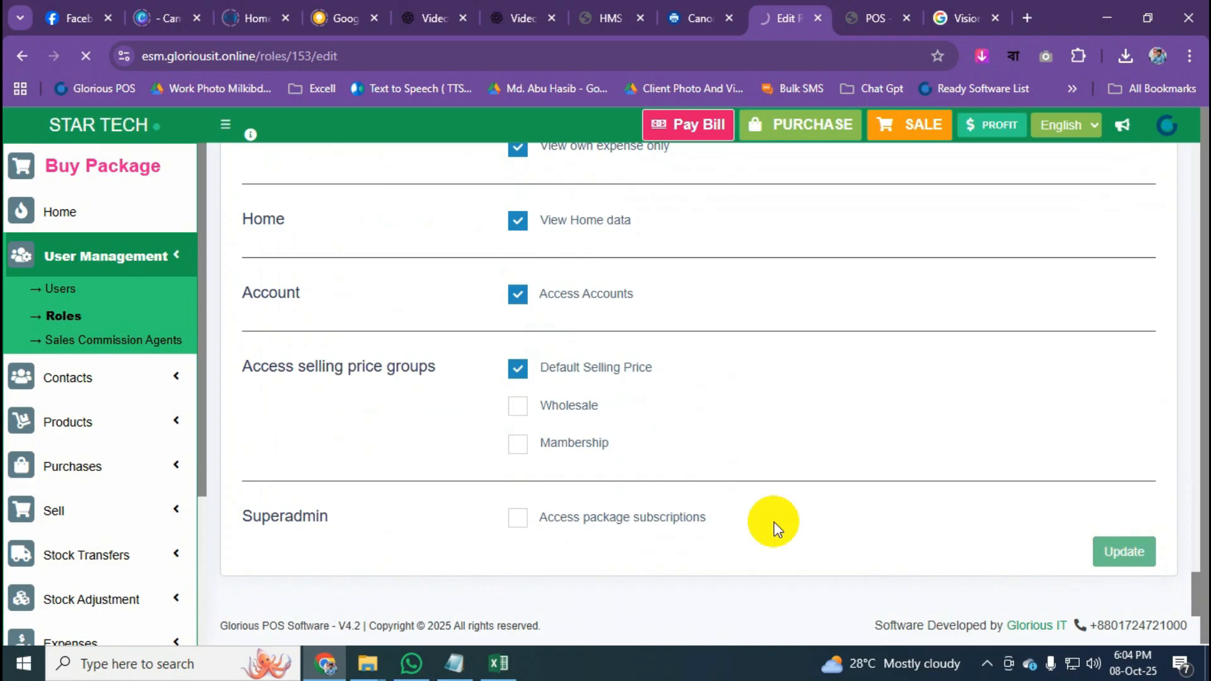
click(67, 292)
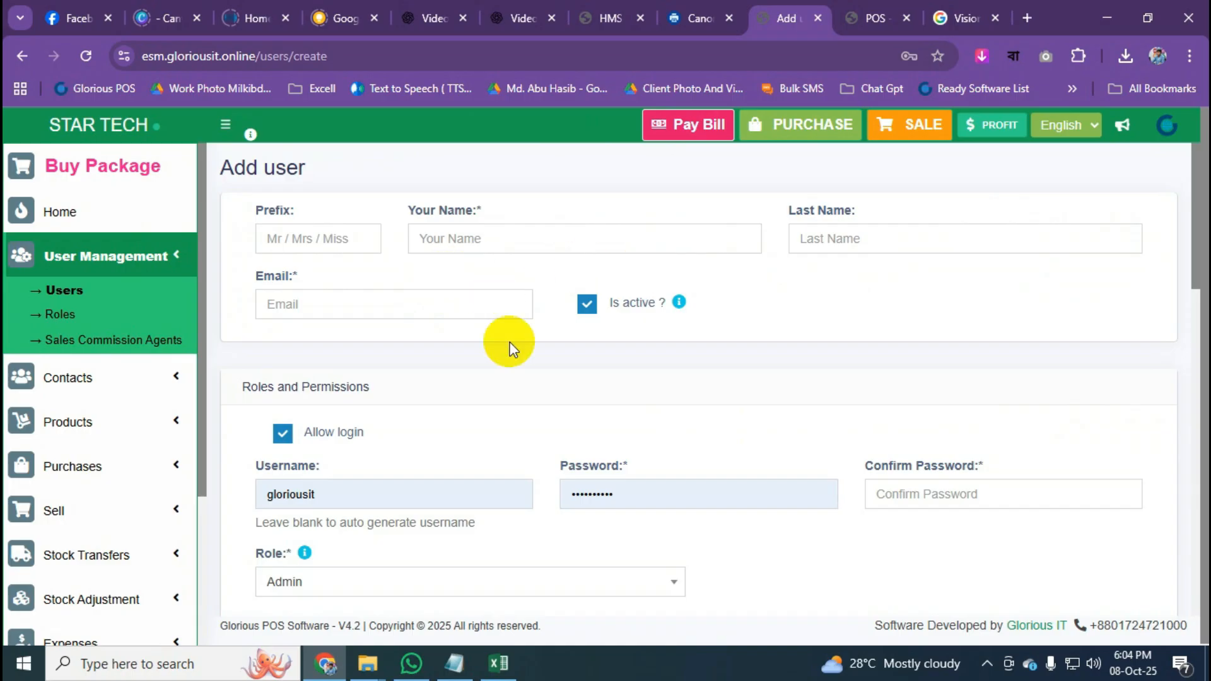
Check the Add user form's role dropdown, then expand User Management in the sidebar.
scroll(508, 343, down, 4)
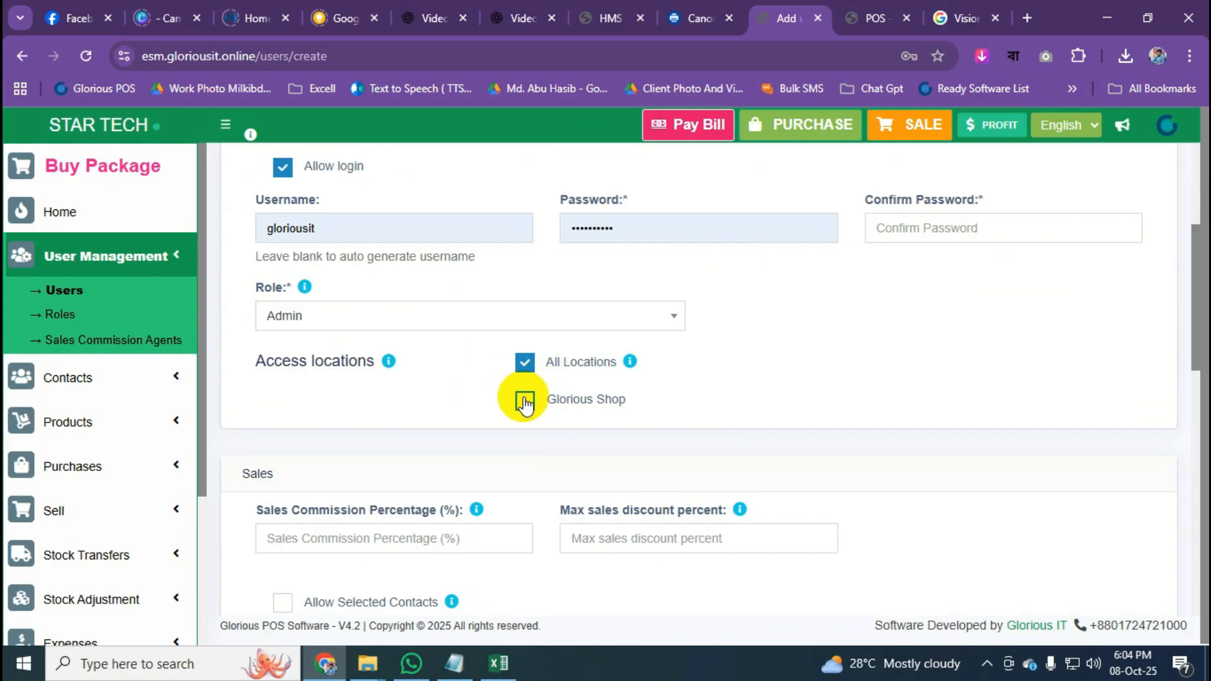
click(530, 322)
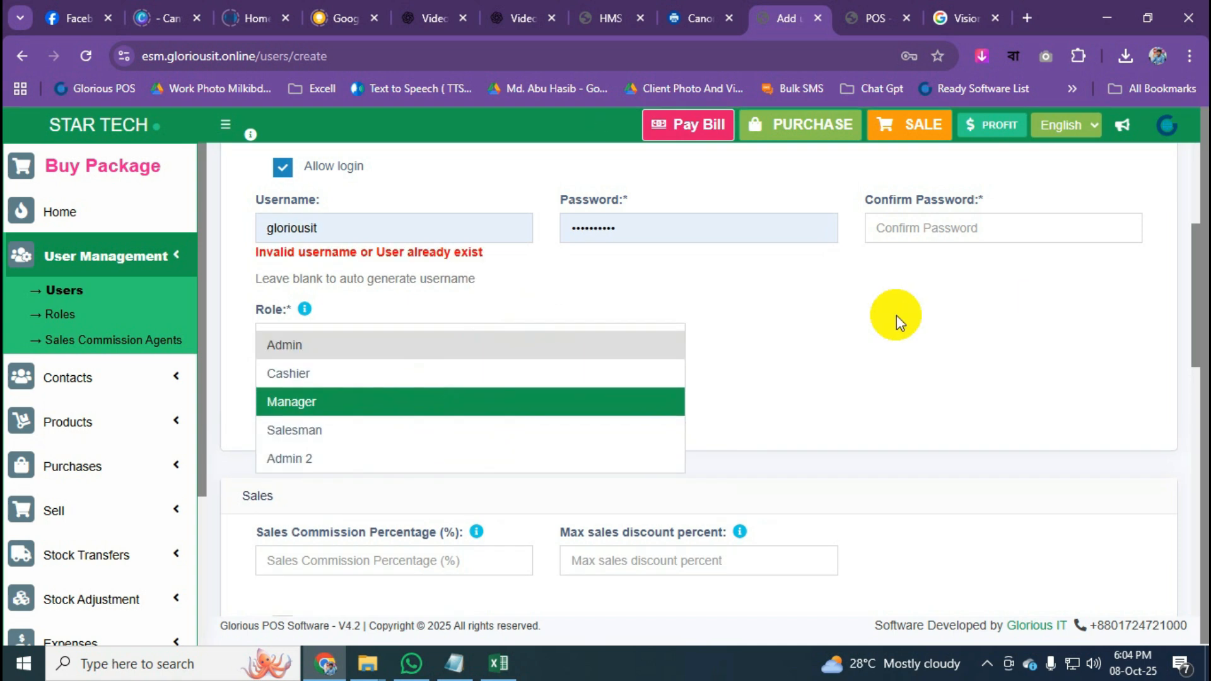
scroll(896, 316, down, 12)
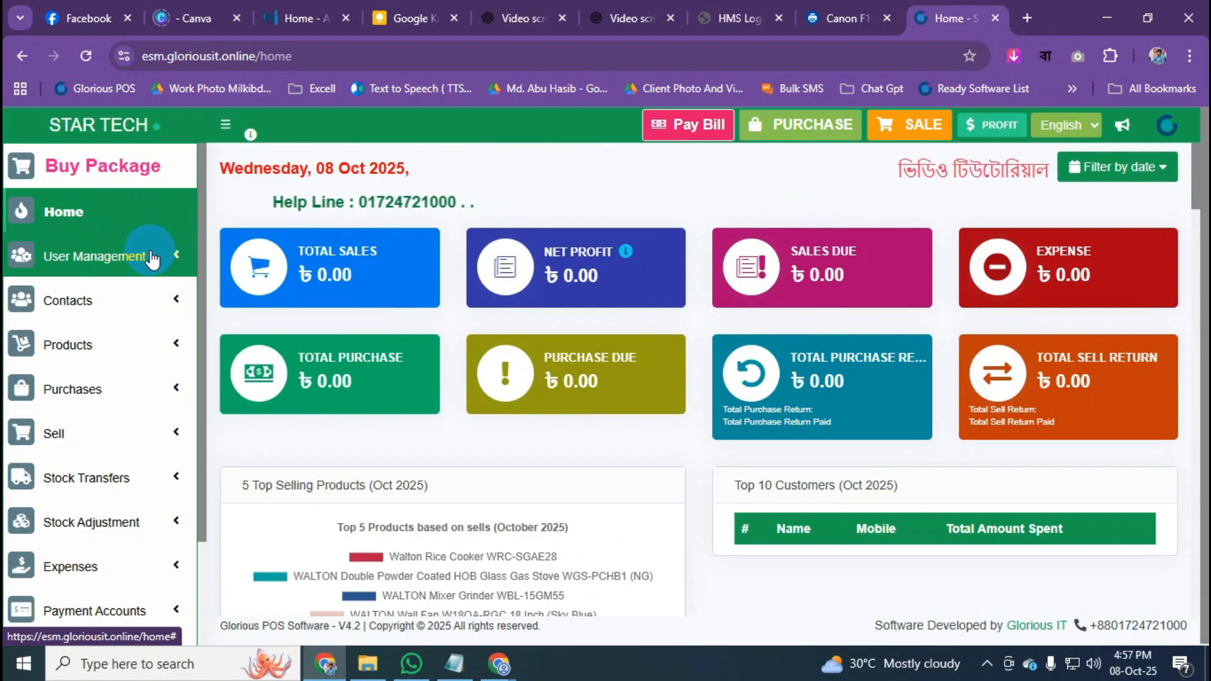
click(151, 259)
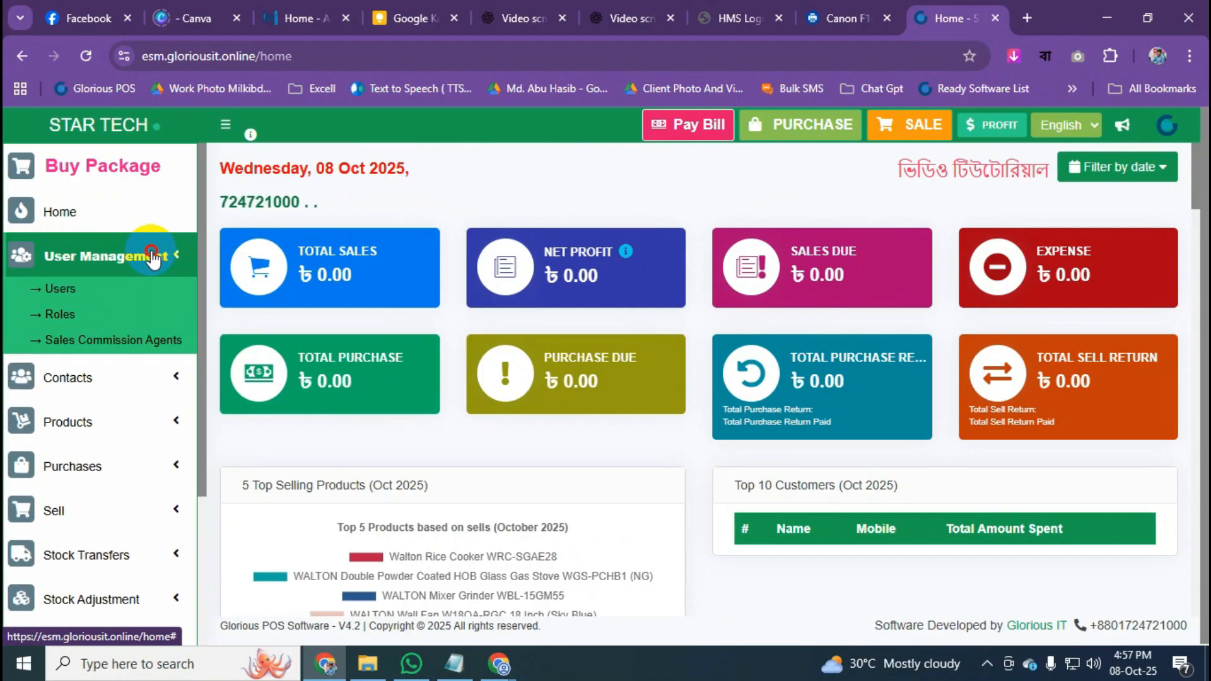
Collapse User Management and expand Contacts to show Suppliers, Customers, Customer Groups and Birth Day List.
click(154, 255)
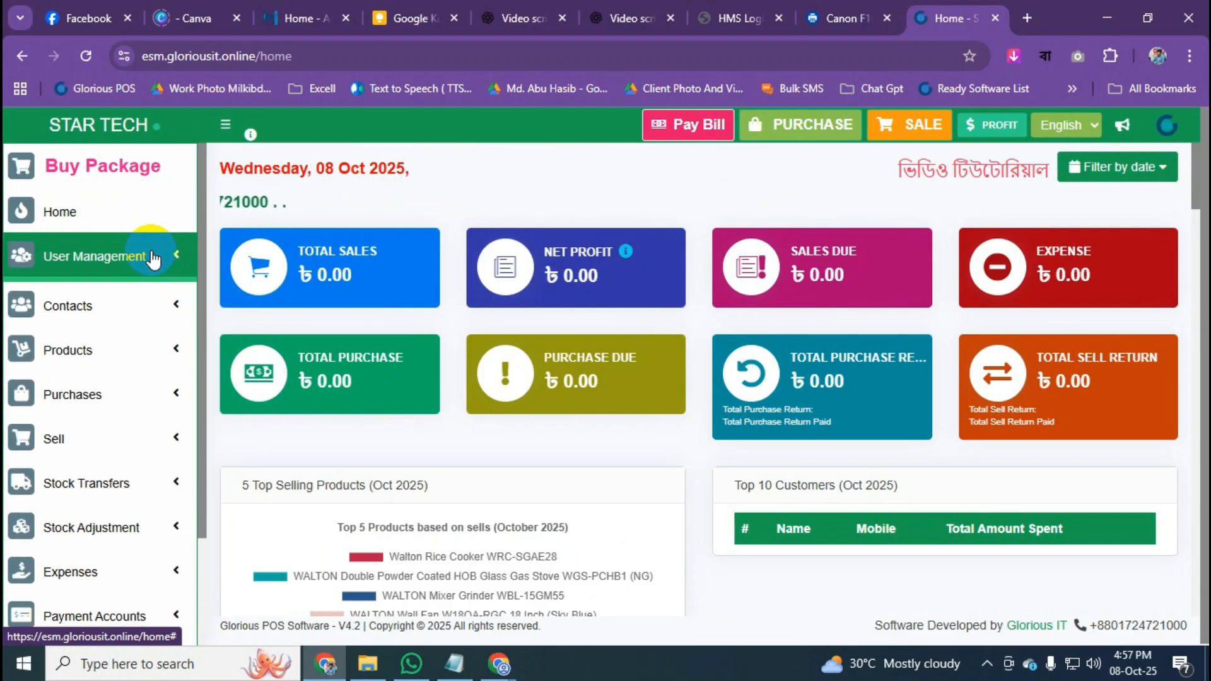
click(158, 312)
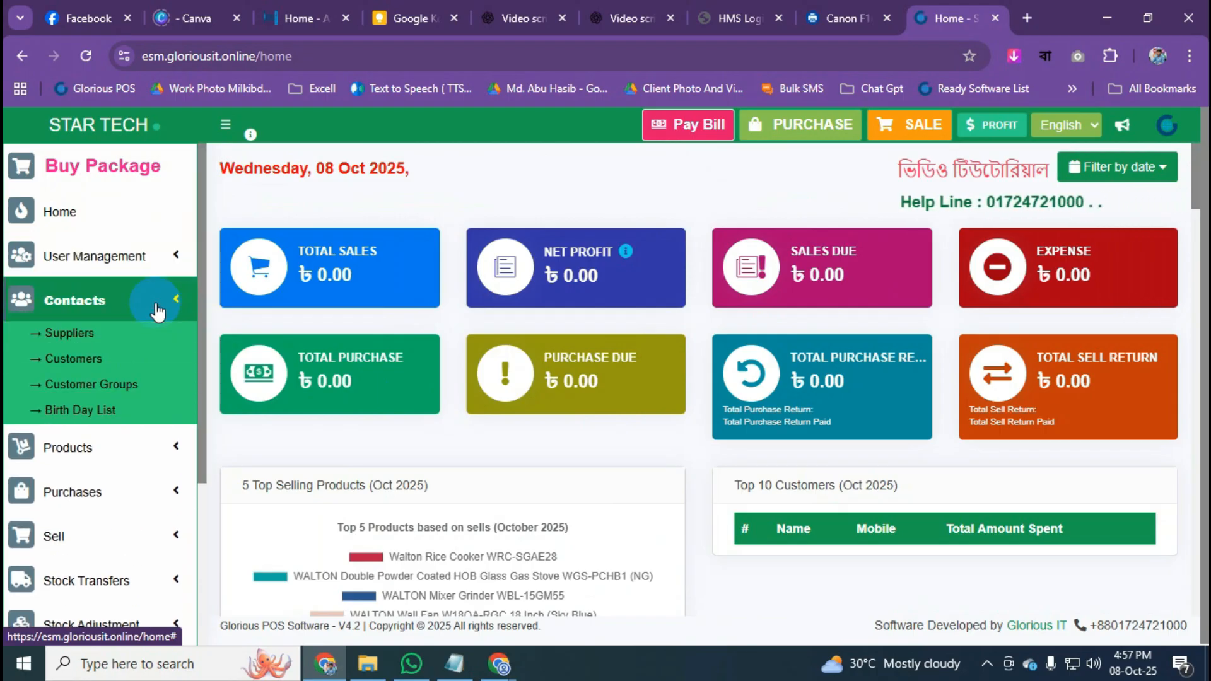
scroll(158, 312, down, 1)
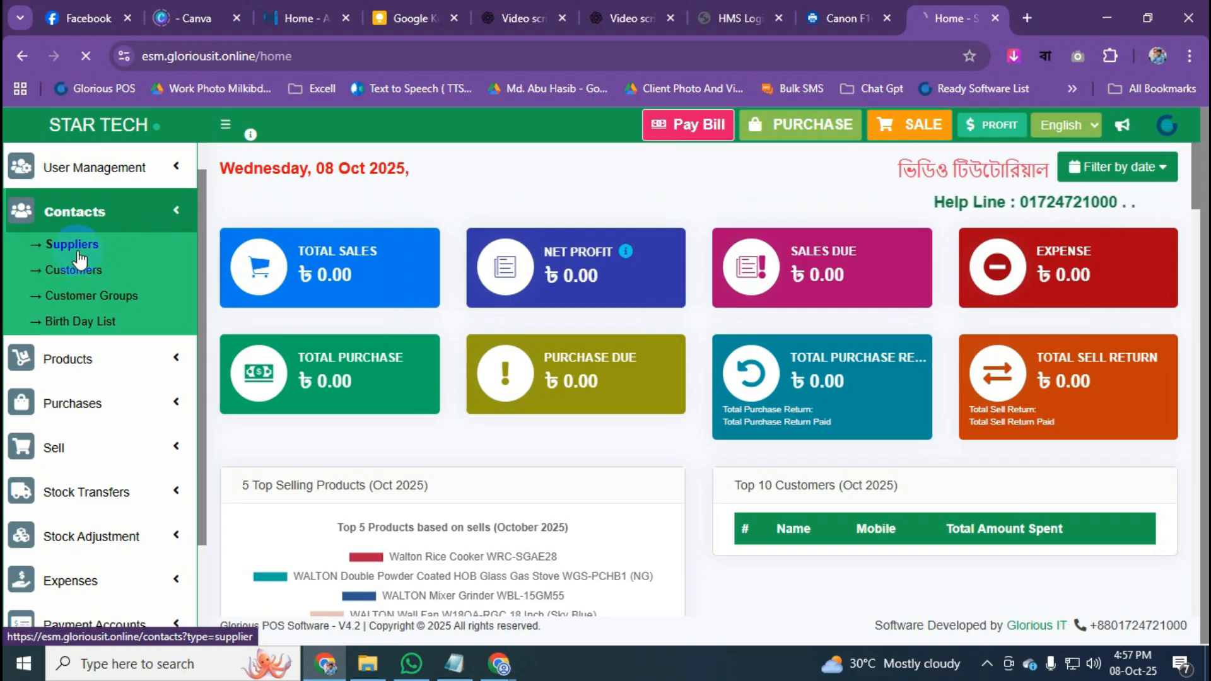
Open Contacts > Suppliers and scroll through the supplier table with its opening and advance balances.
click(79, 255)
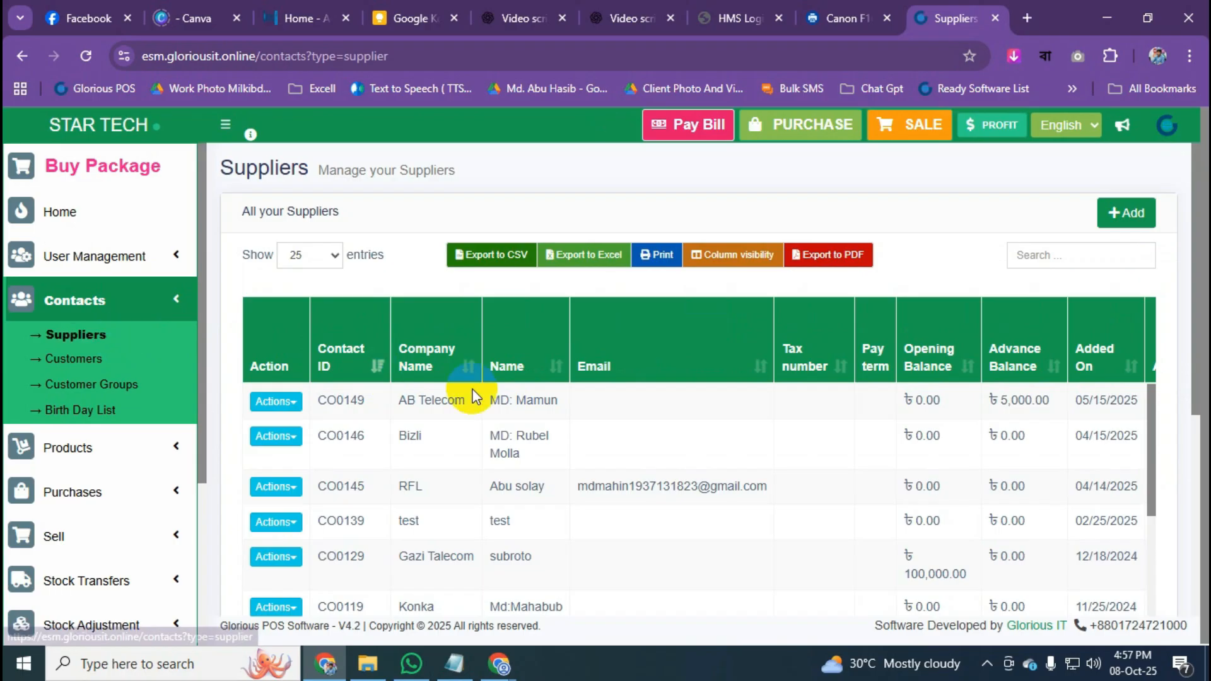
scroll(475, 396, down, 2)
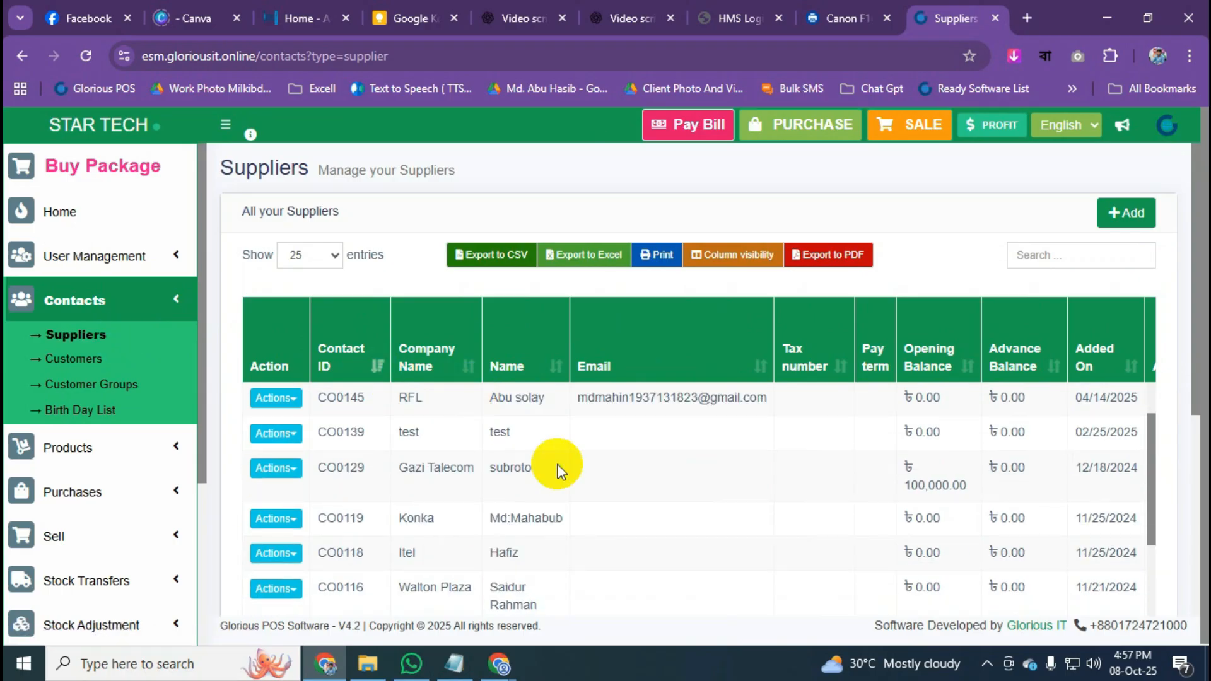
scroll(969, 253, down, 4)
scroll(785, 275, up, 5)
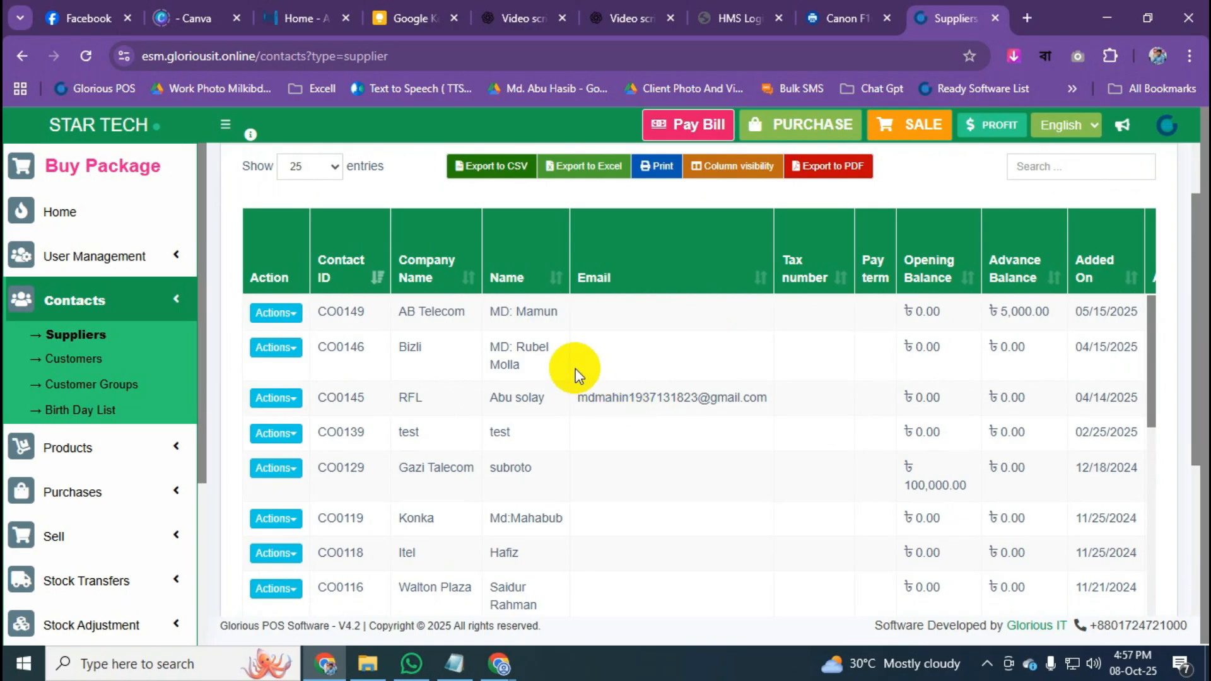
scroll(691, 400, up, 2)
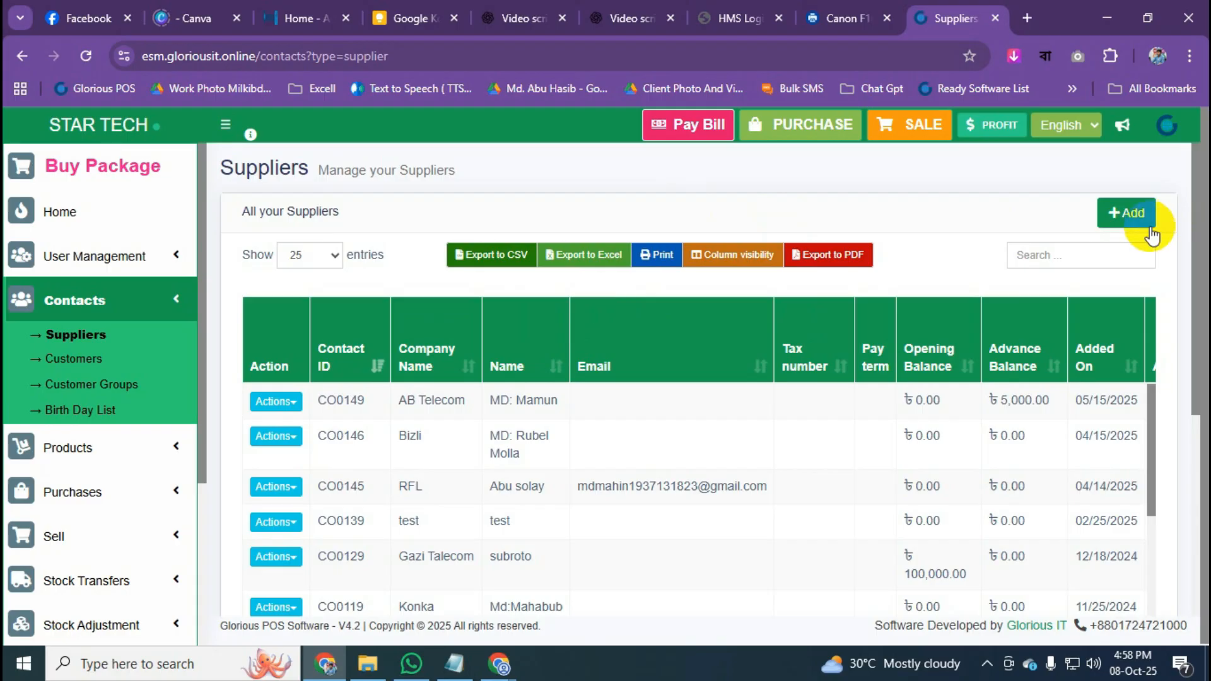
Open the Add a new contact dialog as a supplier and enter the contact's full name.
click(1129, 216)
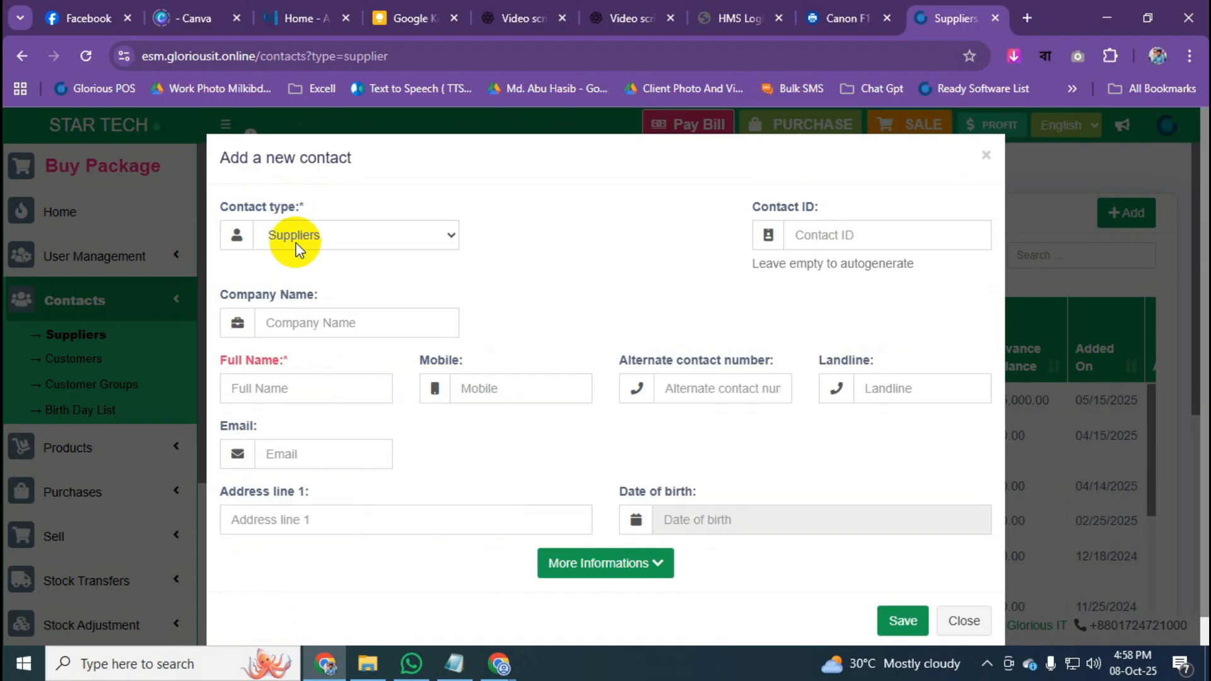
scroll(326, 335, down, 1)
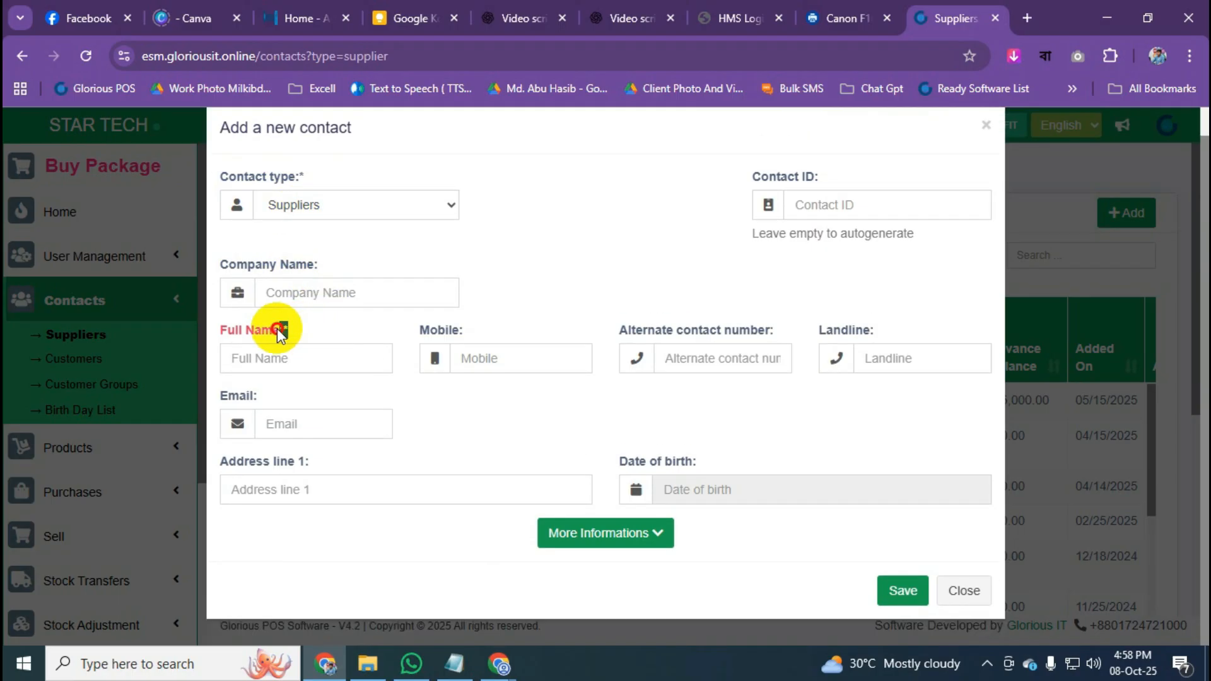
drag(291, 328, 232, 328)
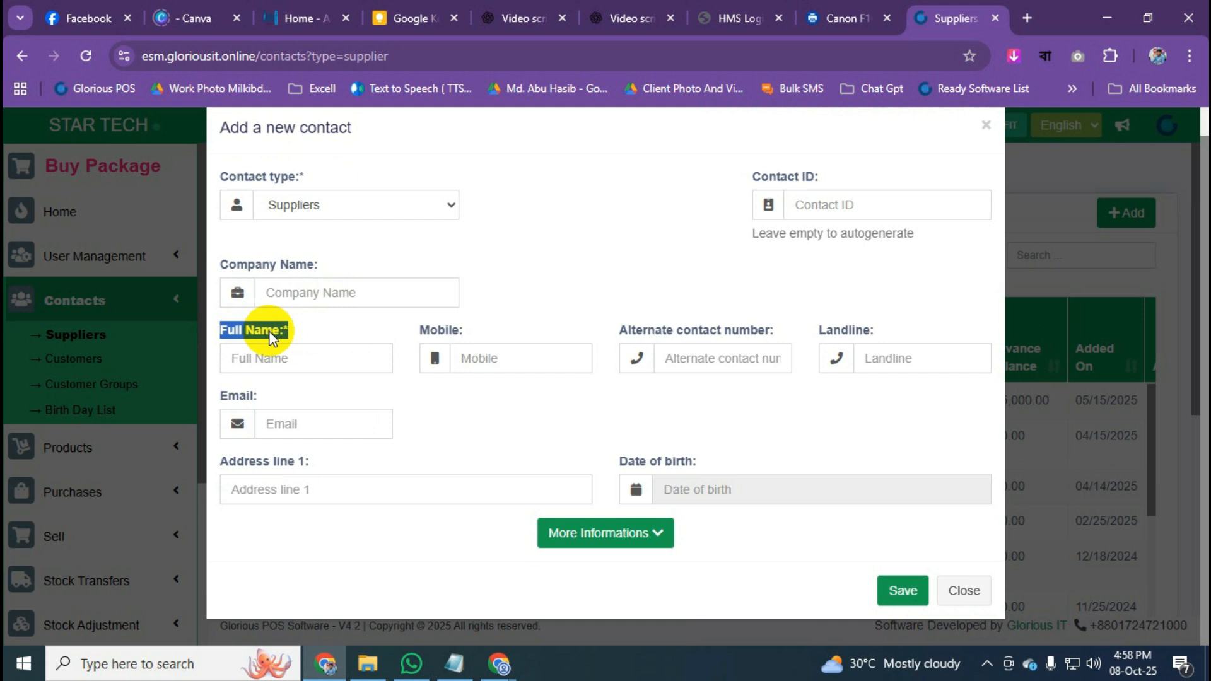
click(324, 327)
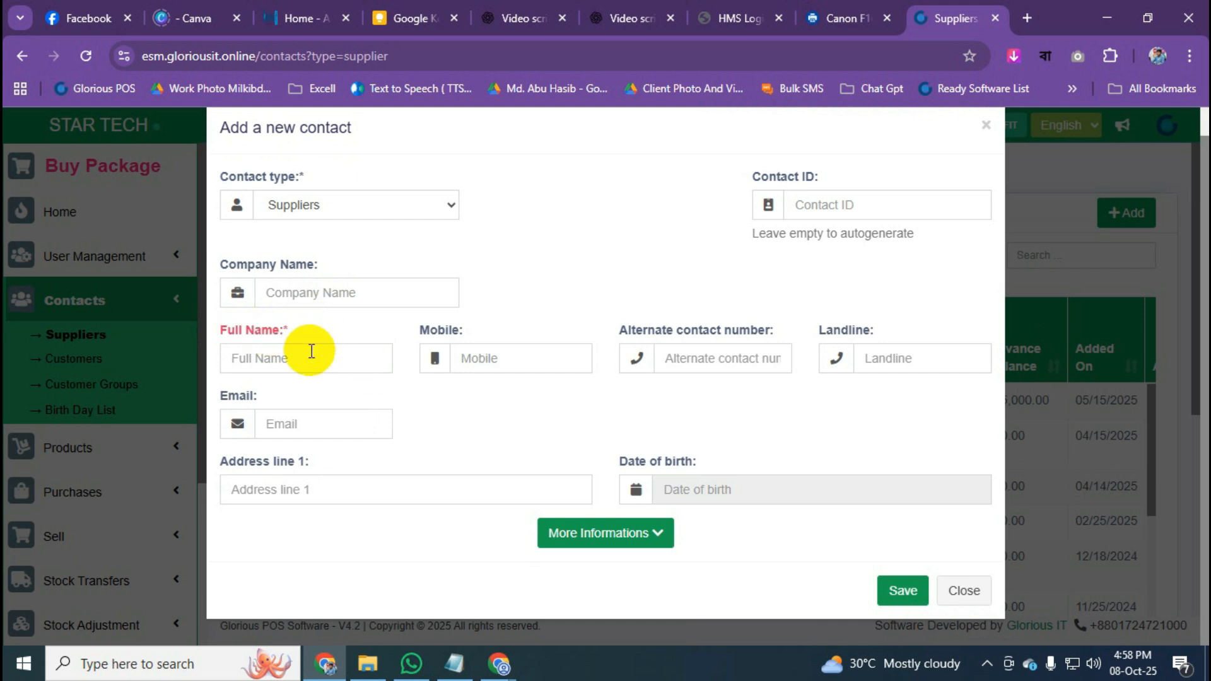
click(315, 354)
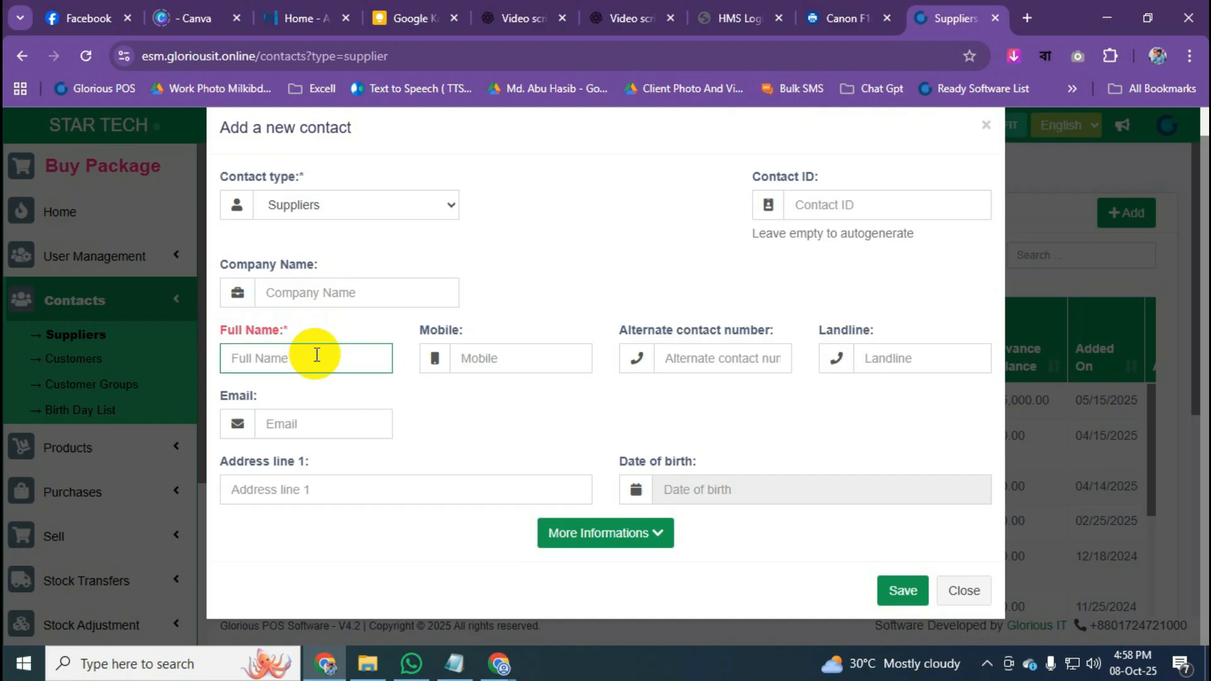
Fill in company name 'Vison' and the supplier's mobile number, noting the optional contact ID.
drag(221, 268, 313, 273)
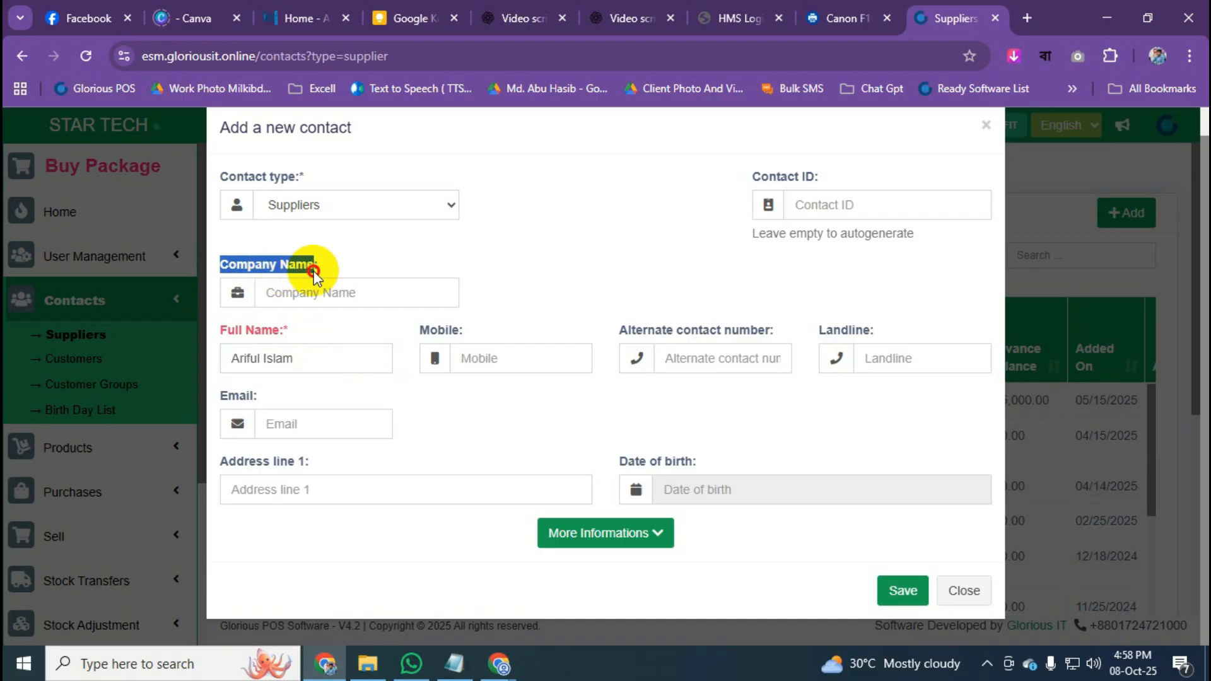
click(339, 292)
text(Vison)
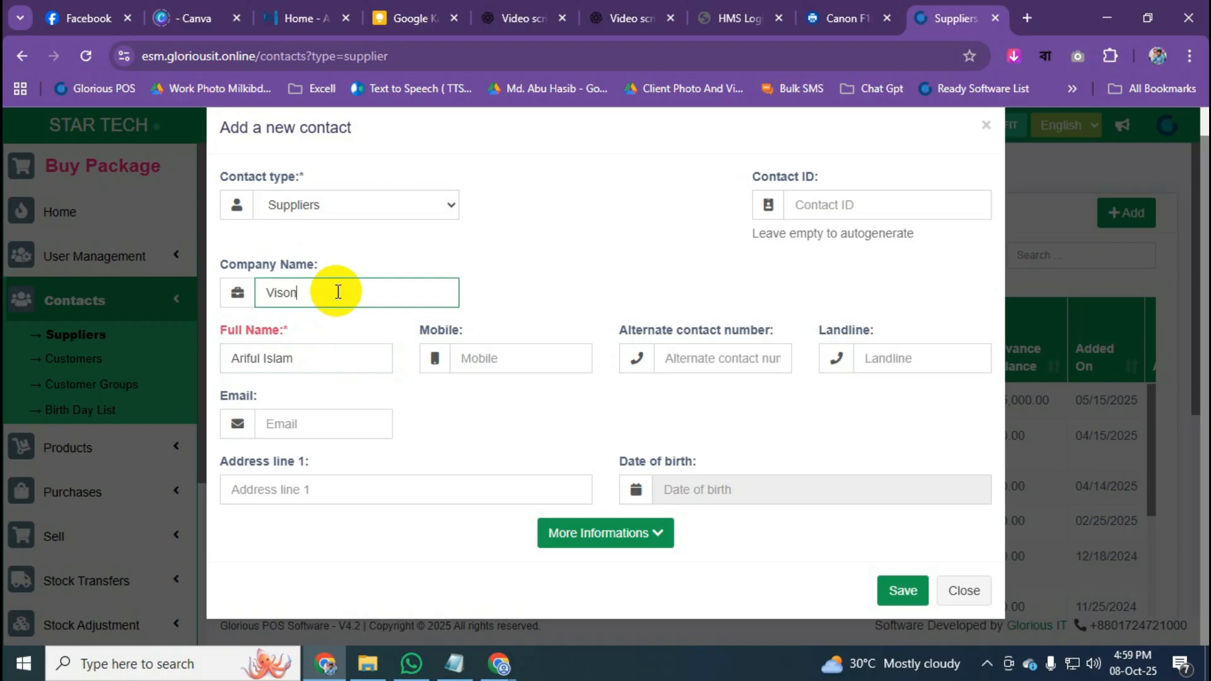
click(521, 309)
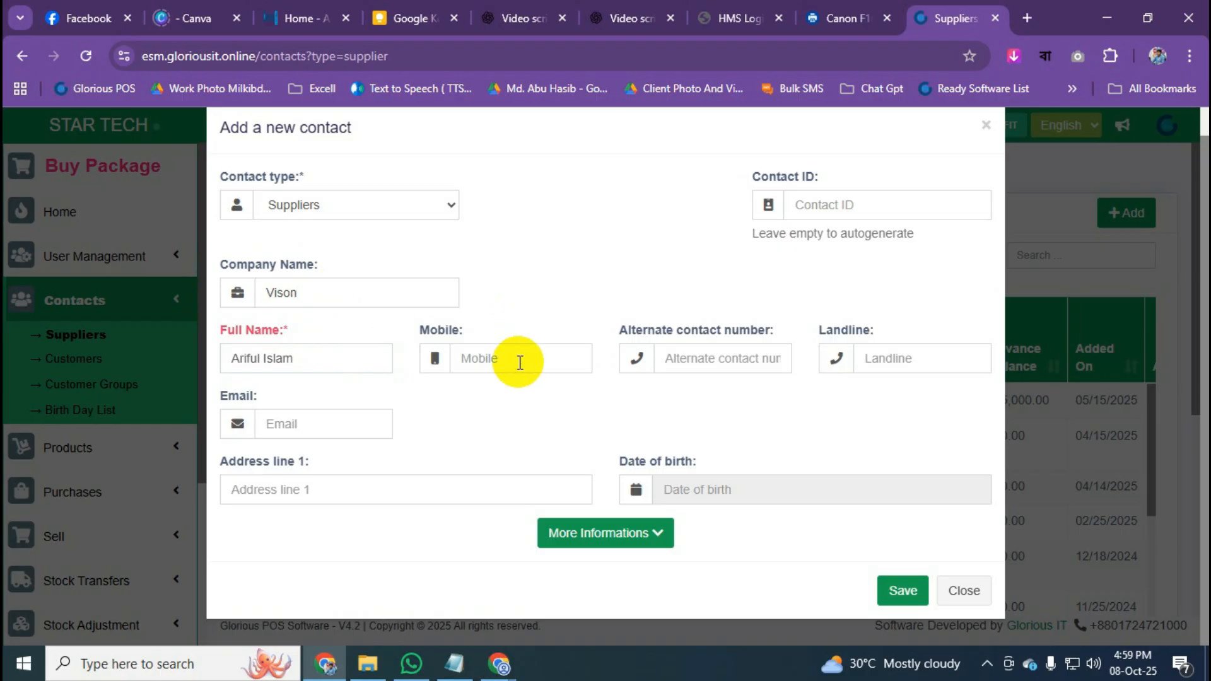
click(520, 362)
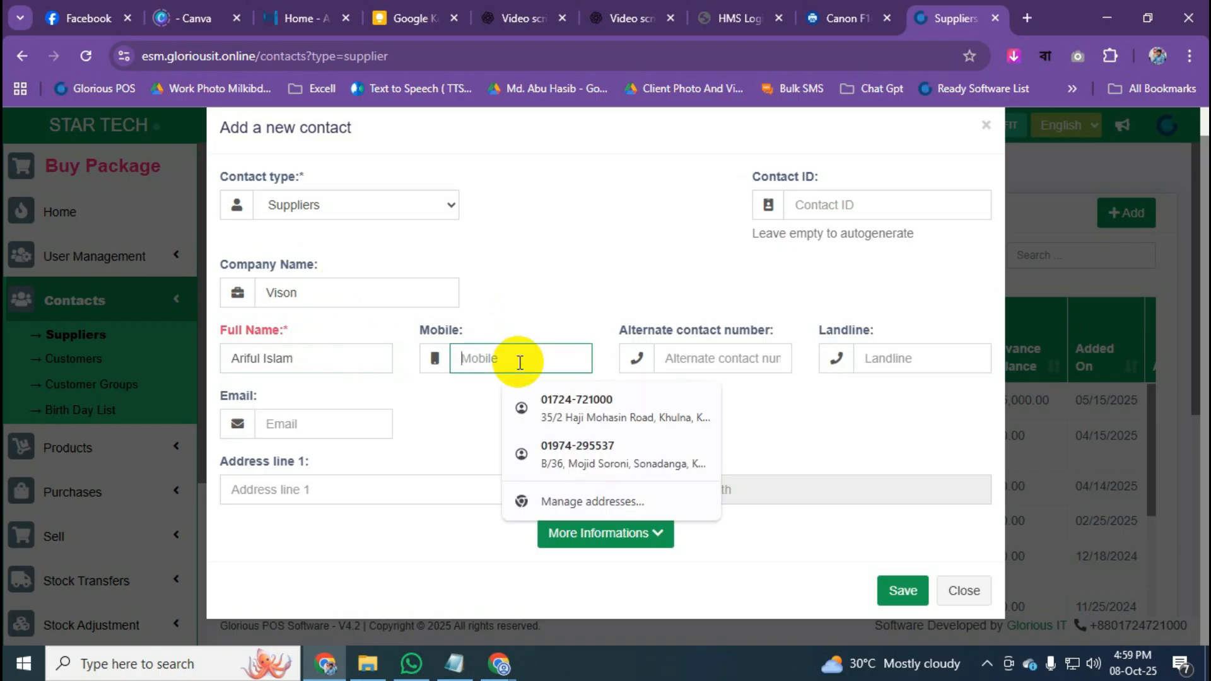
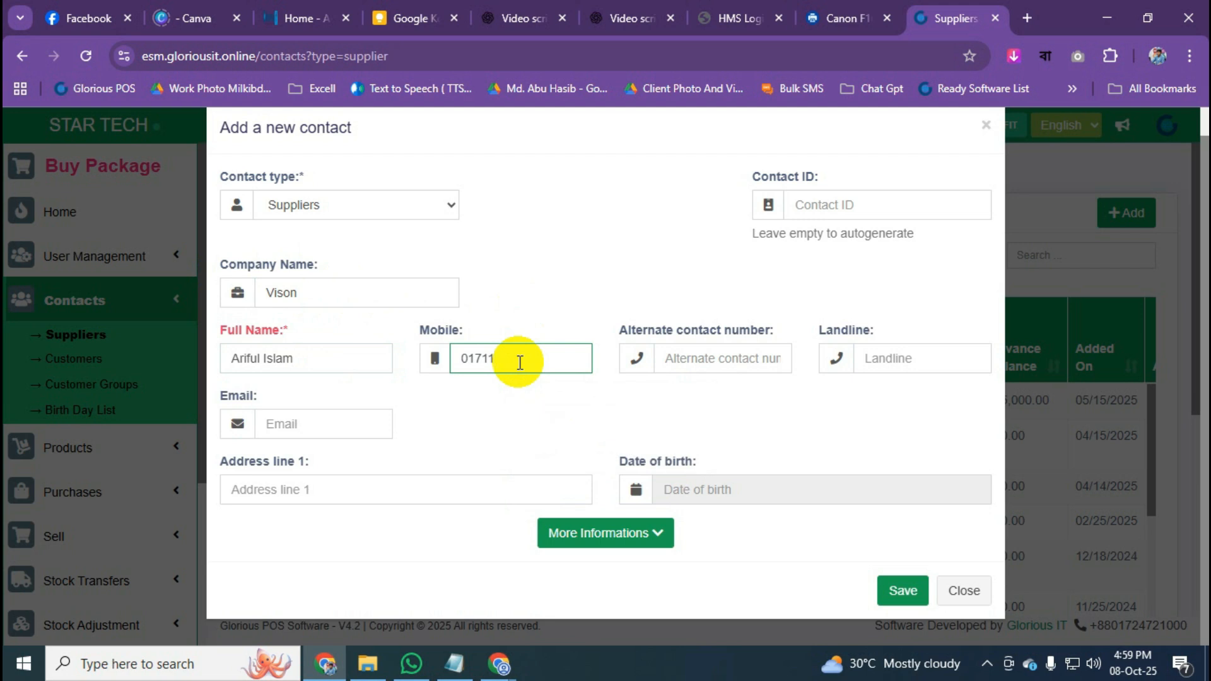
click(547, 424)
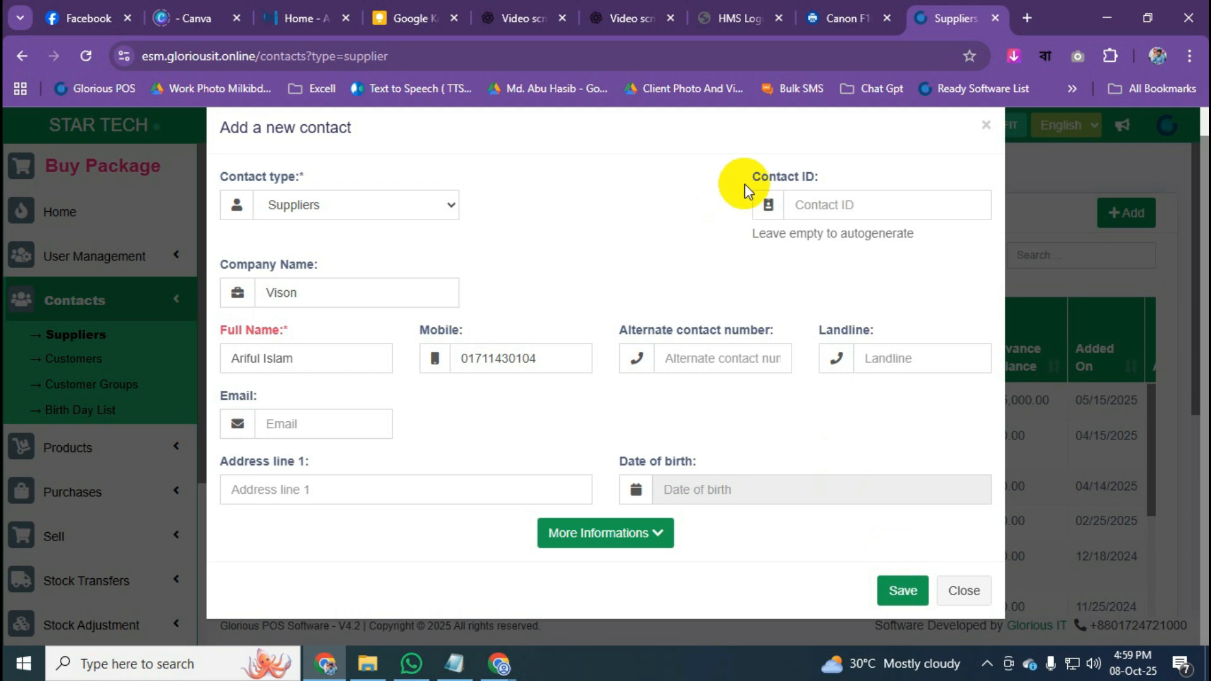
click(768, 190)
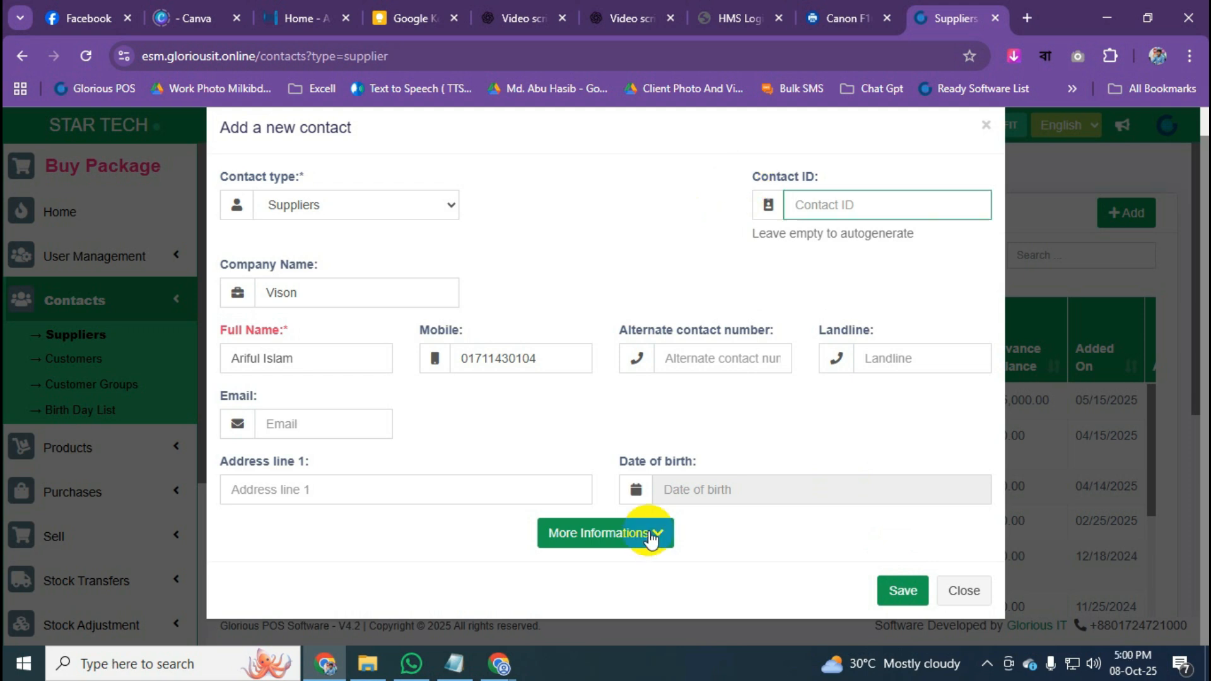
Expand More Informations to show the supplier's additional fields.
click(651, 539)
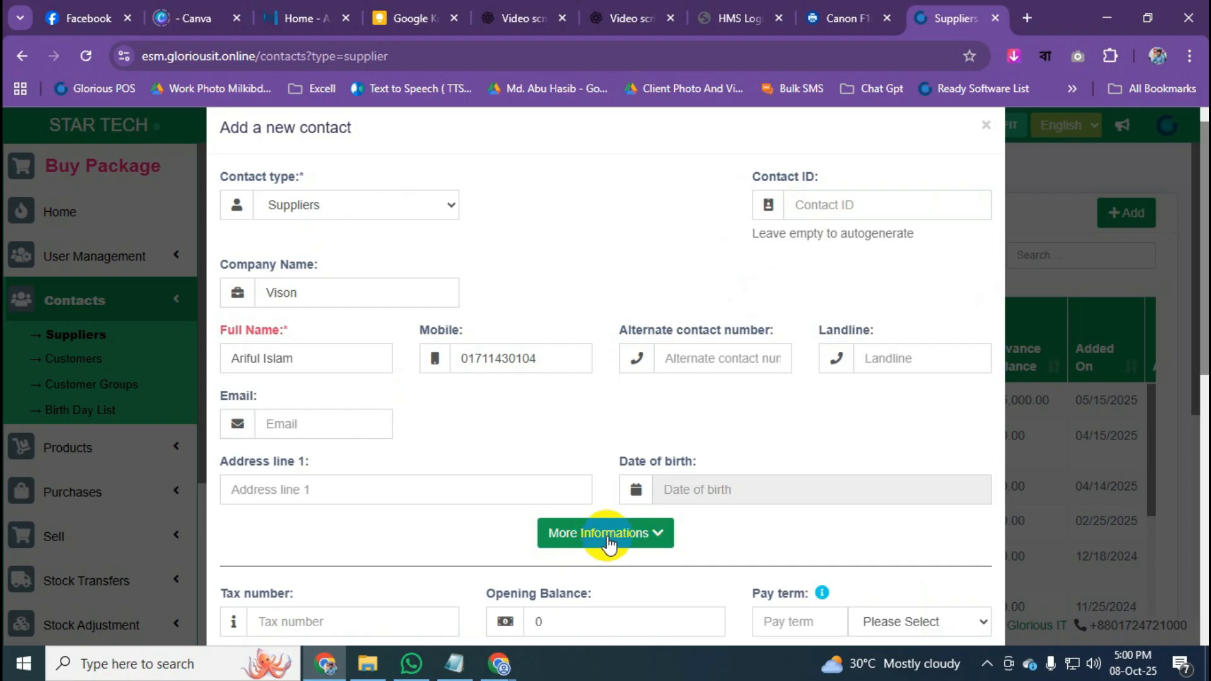
scroll(607, 535, down, 4)
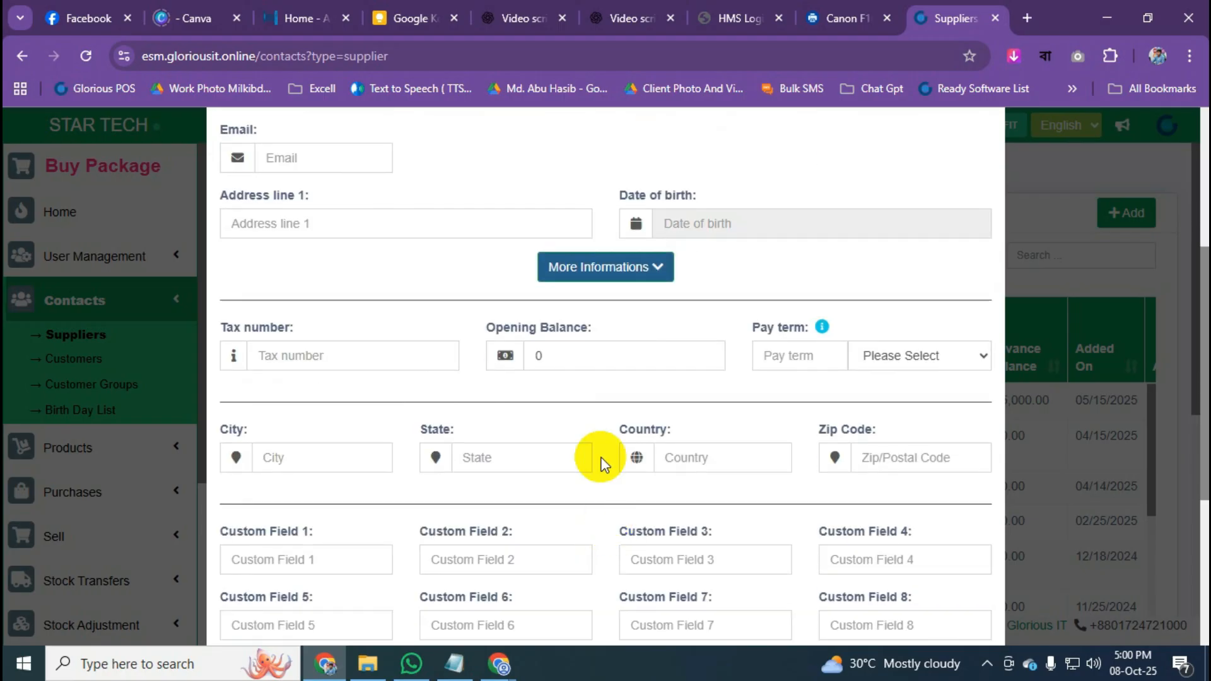
scroll(677, 513, down, 5)
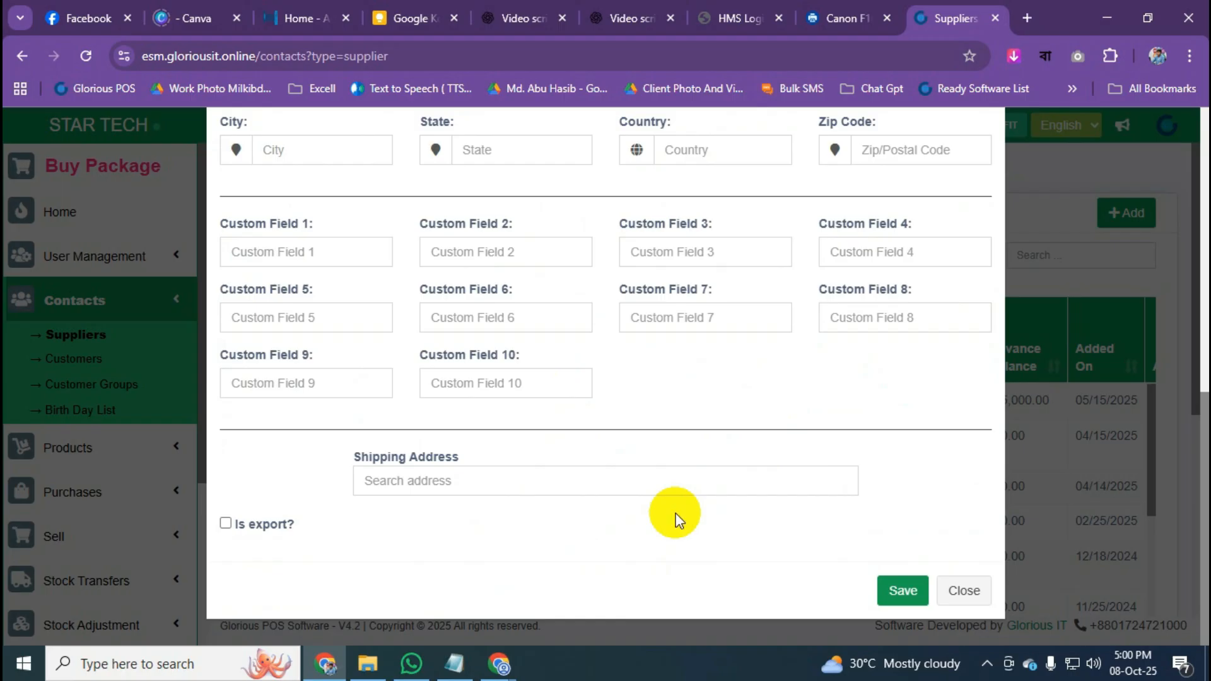
scroll(677, 517, up, 8)
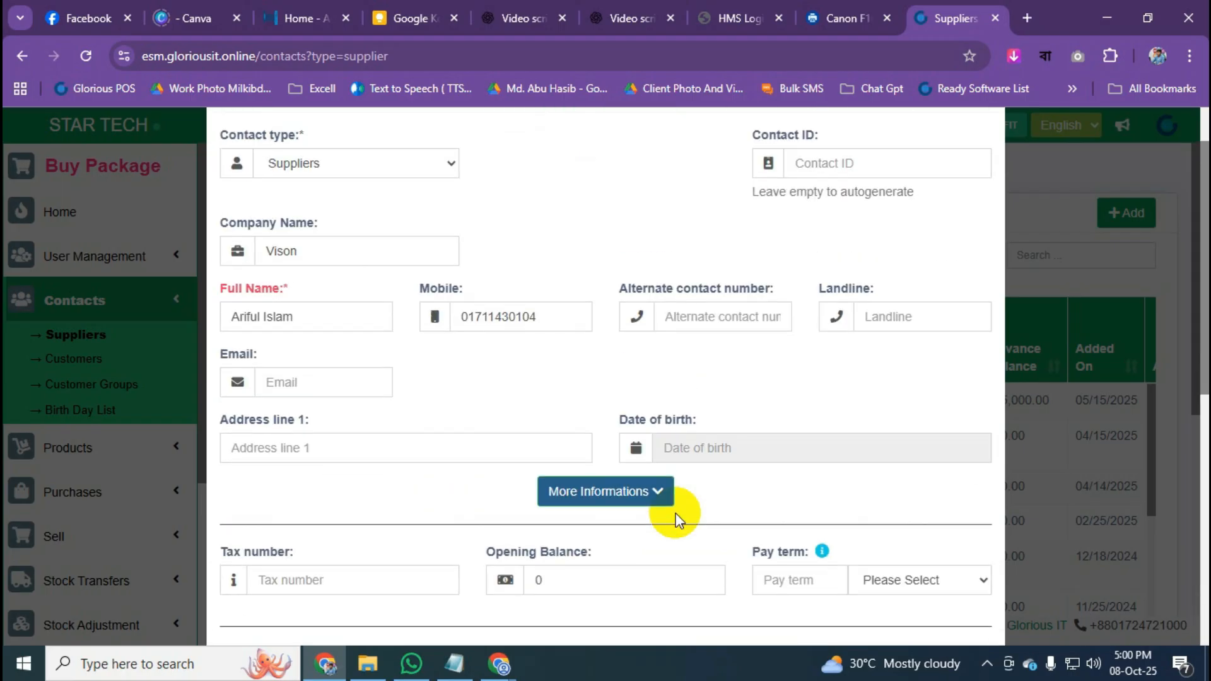
scroll(677, 517, down, 2)
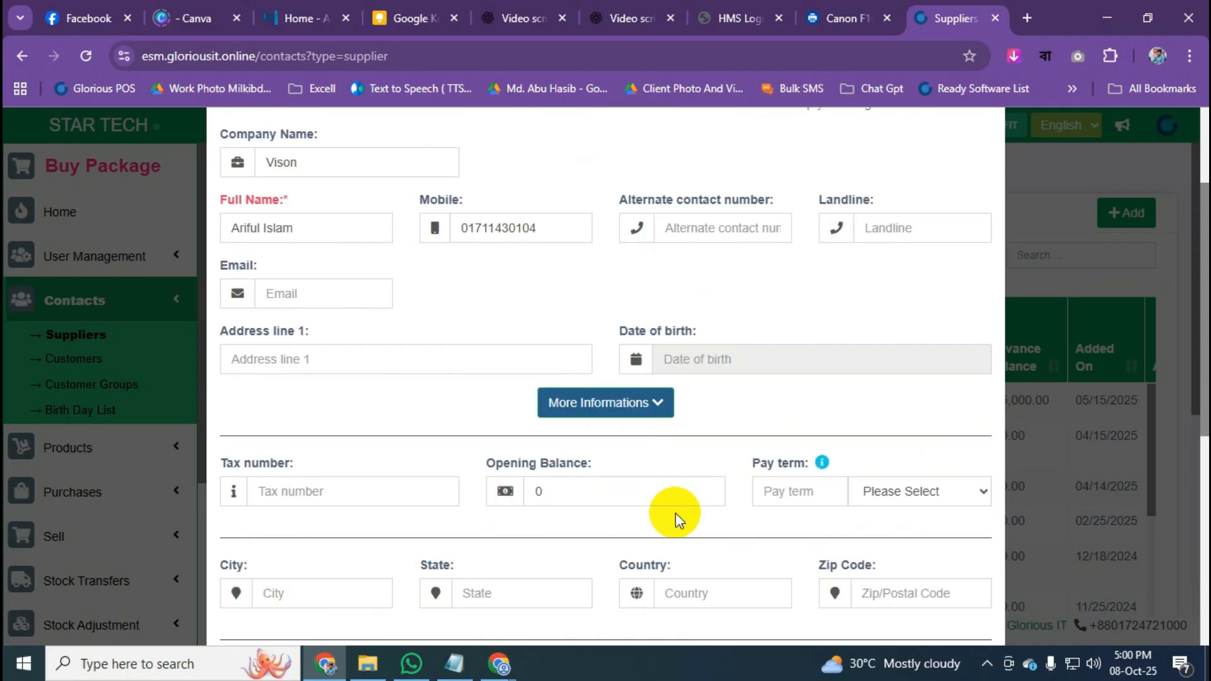
Clear the Opening Balance, leaving it empty after entering 10000, and collapse More Informations.
drag(486, 471, 588, 471)
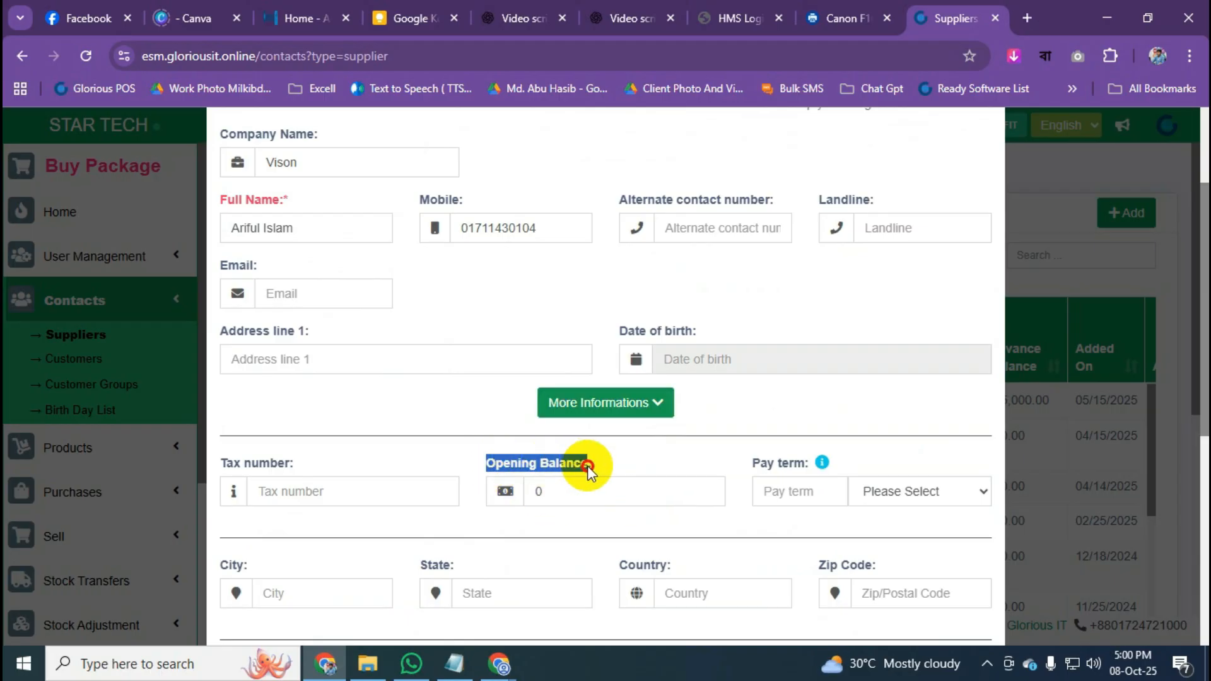
click(441, 281)
click(495, 497)
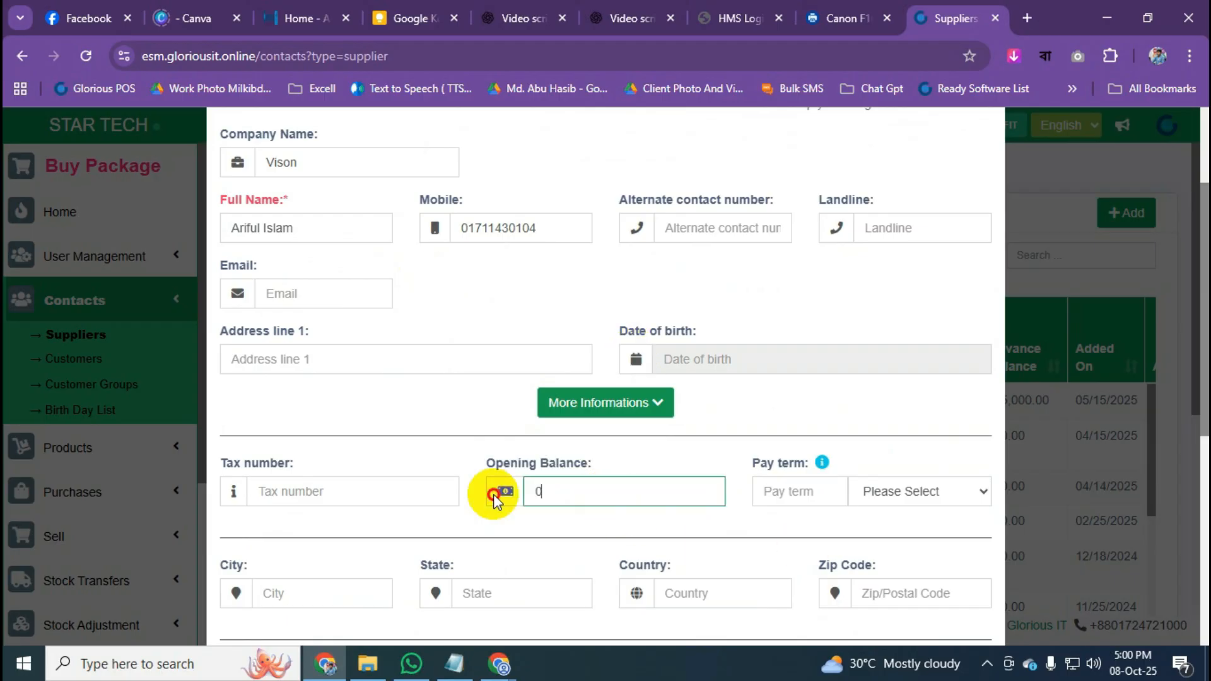
key(BackSpace)
text(10000)
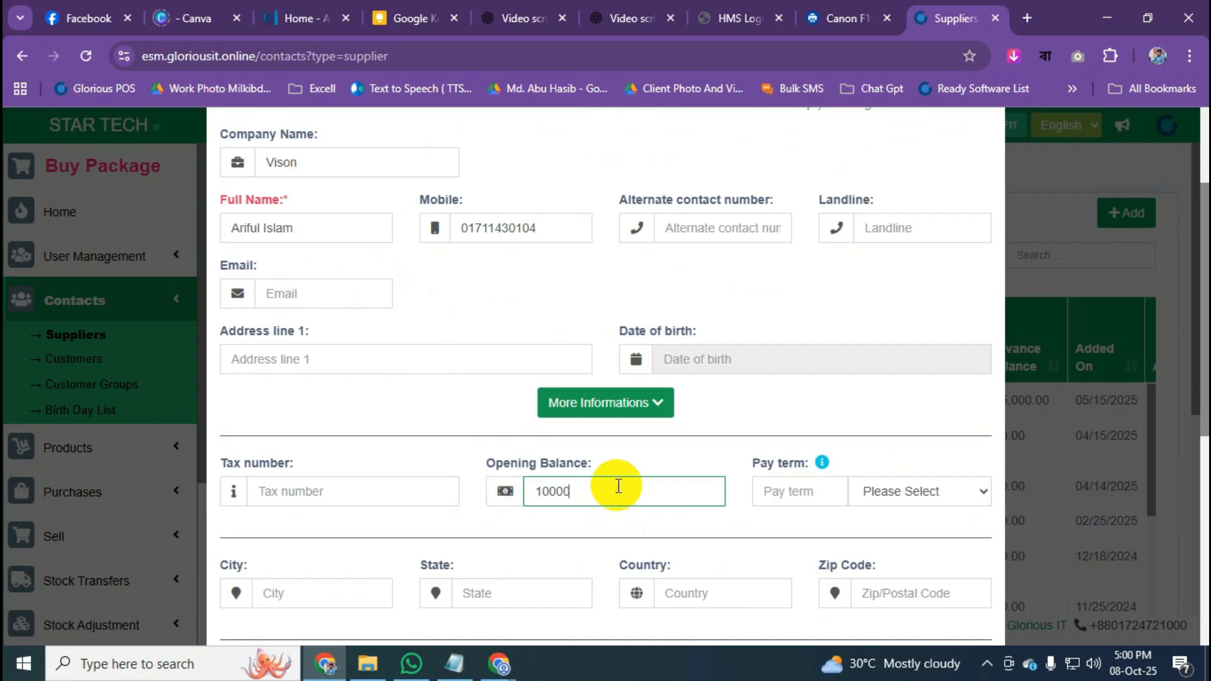
drag(618, 486, 382, 521)
key(BackSpace)
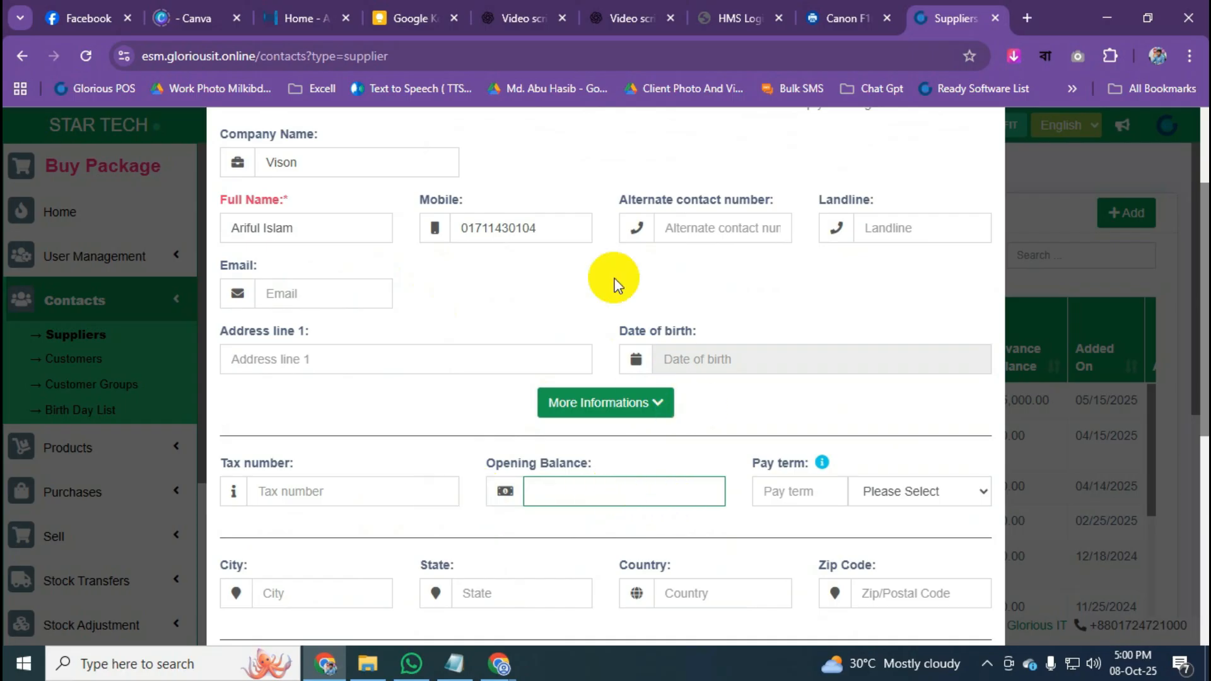
scroll(613, 278, down, 1)
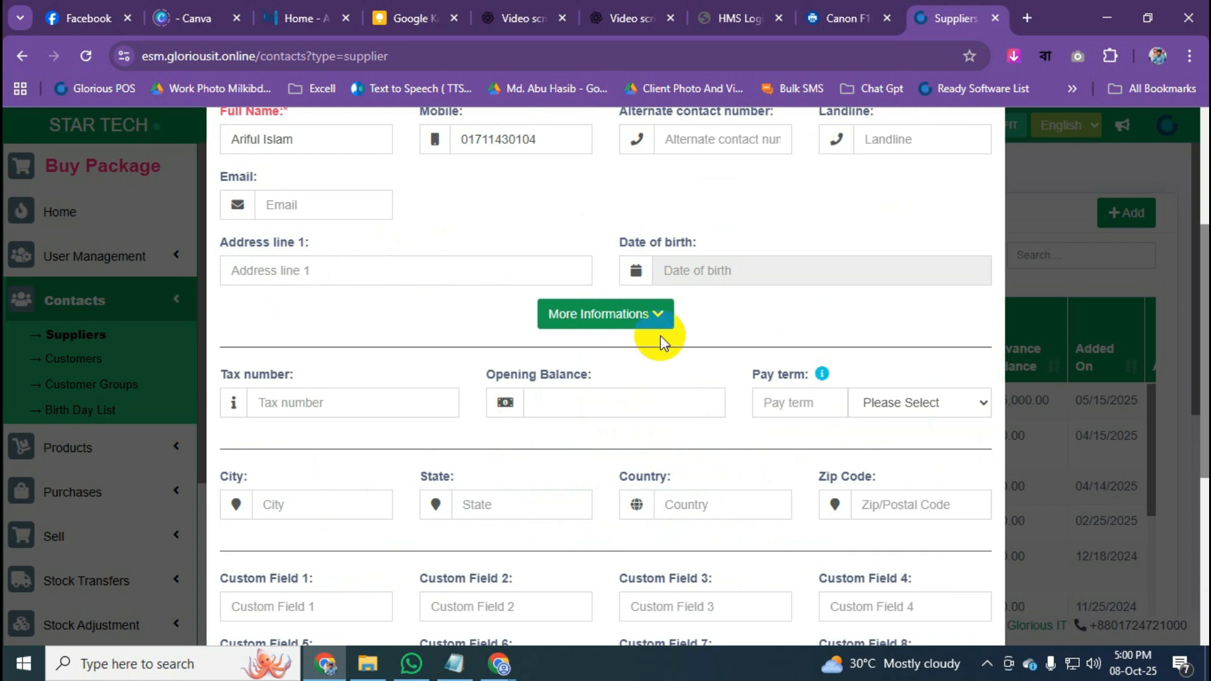
click(654, 318)
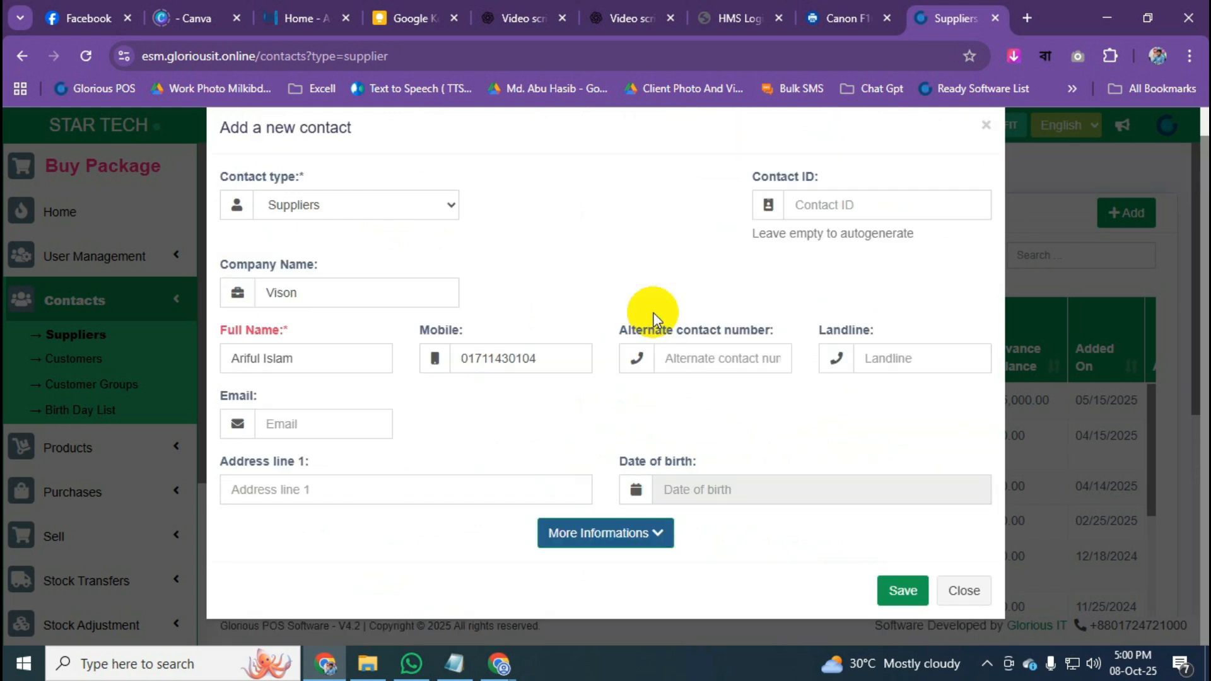
Save the Vison supplier and check it appears as CO0151 in the Suppliers list.
click(904, 591)
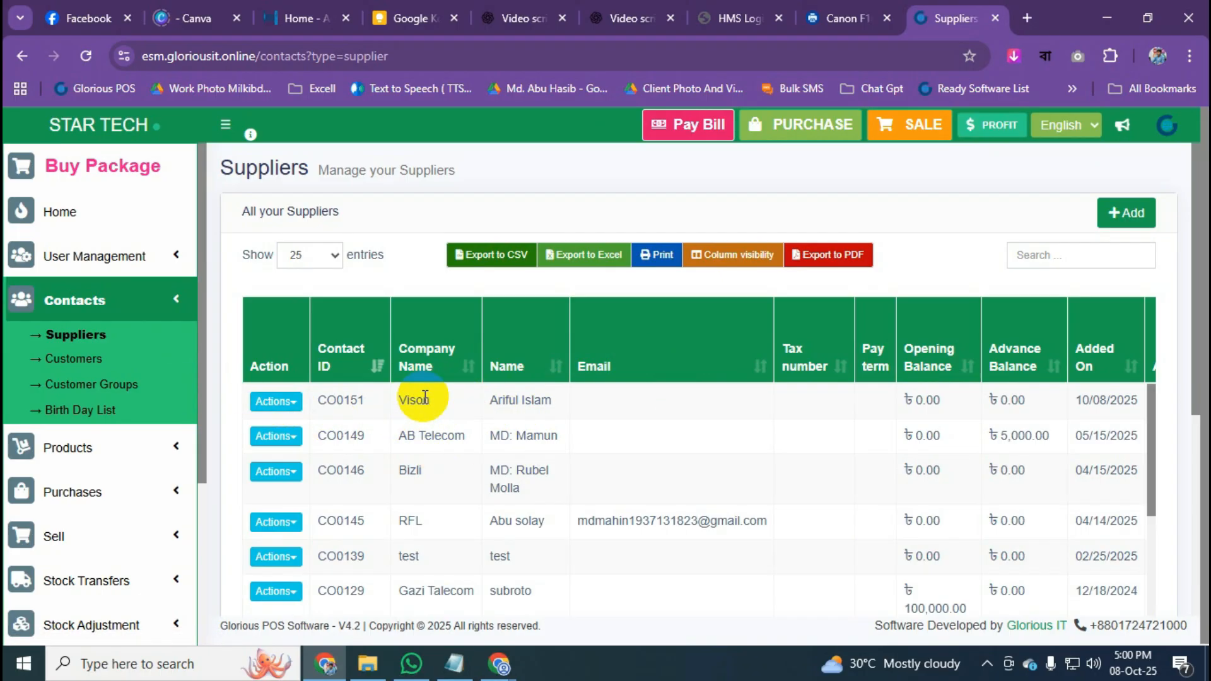
scroll(587, 419, down, 1)
scroll(587, 413, down, 8)
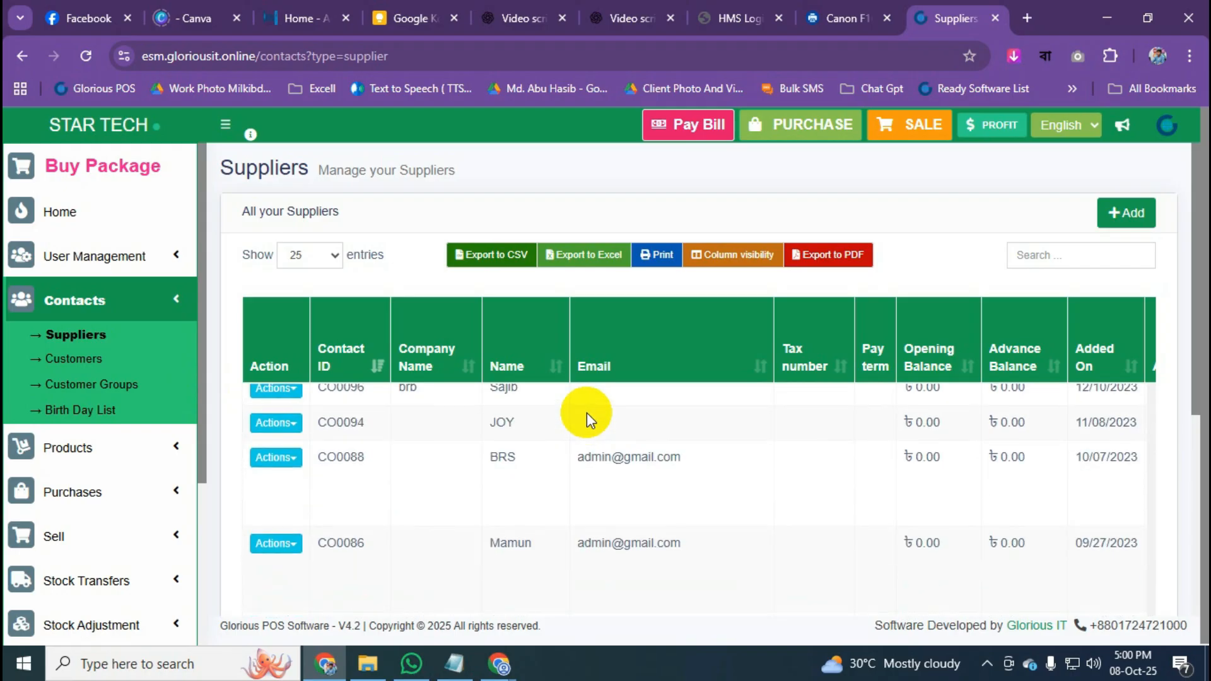
scroll(586, 413, up, 9)
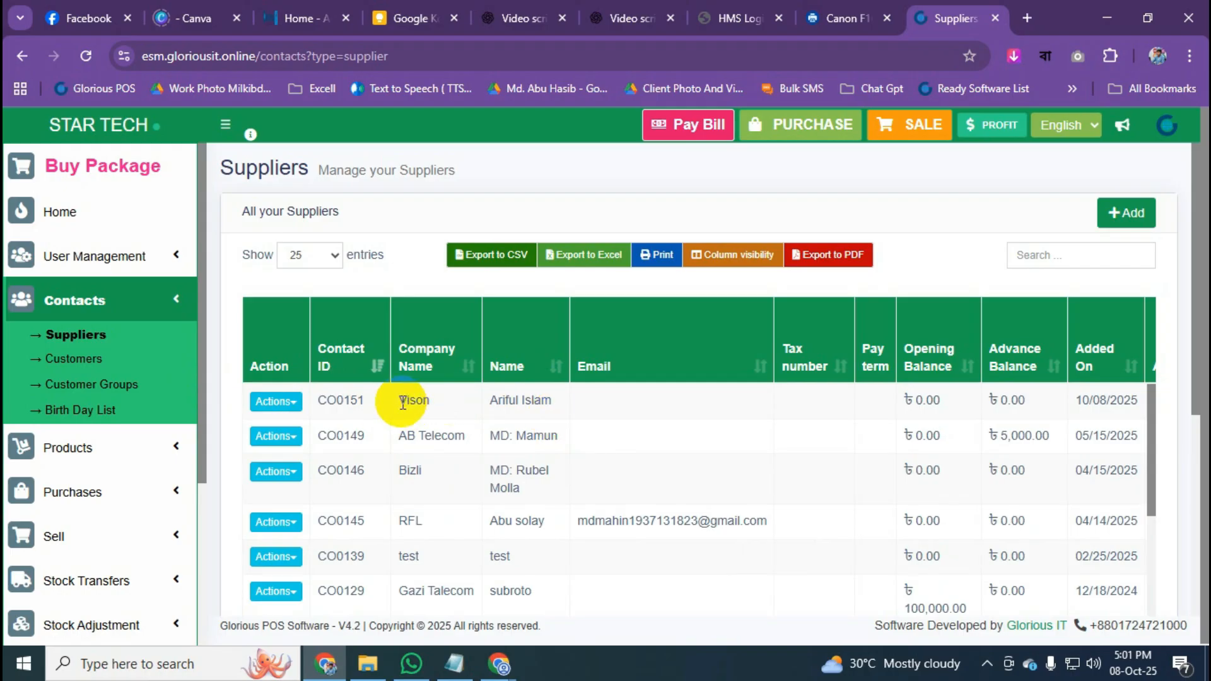
click(1058, 258)
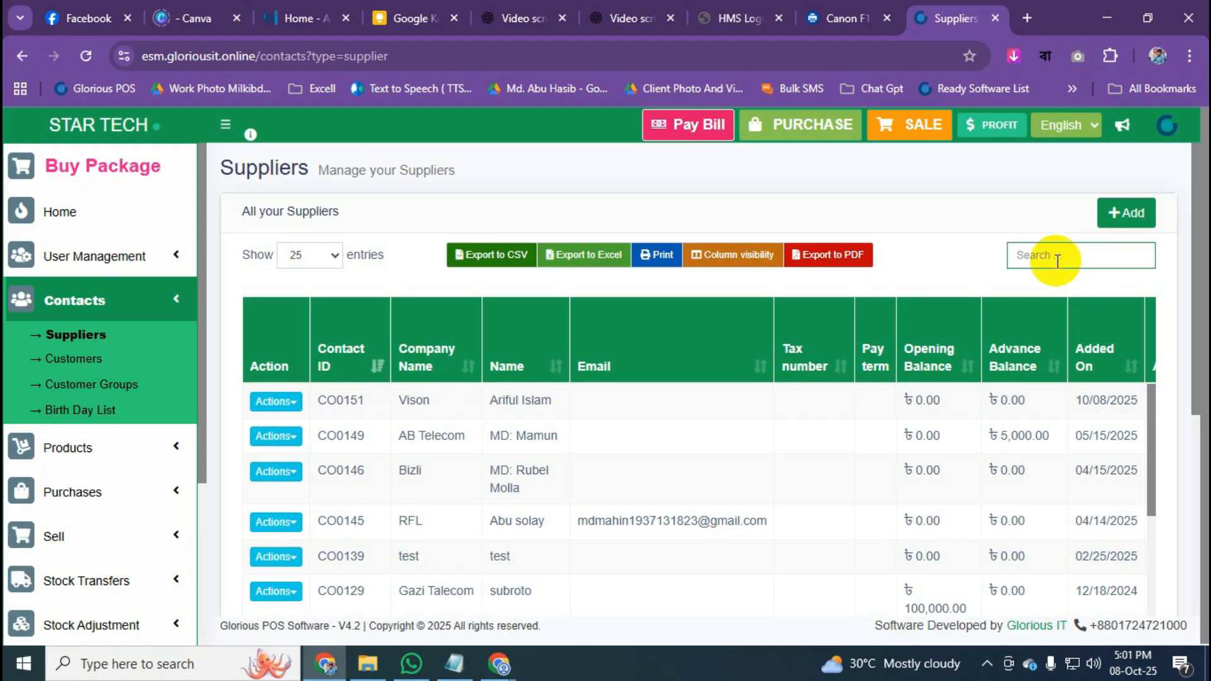
Go to the Customers list and open a blank new-customer form to look at its name and mobile fields.
click(73, 365)
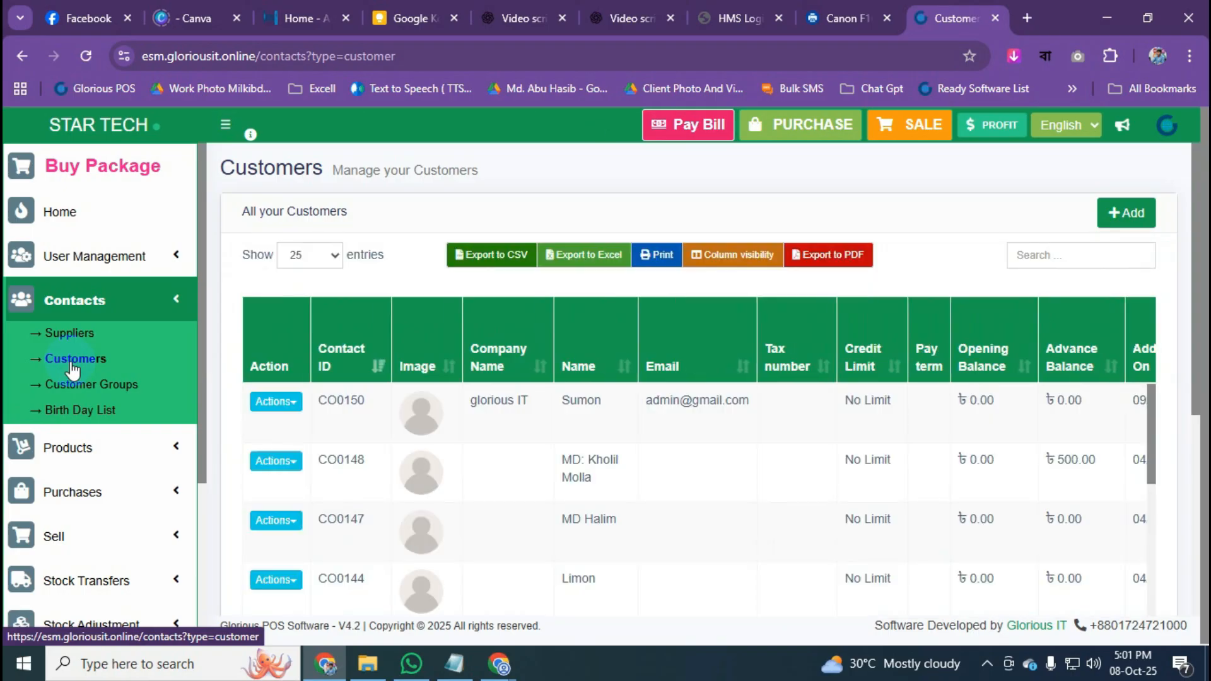
click(1131, 217)
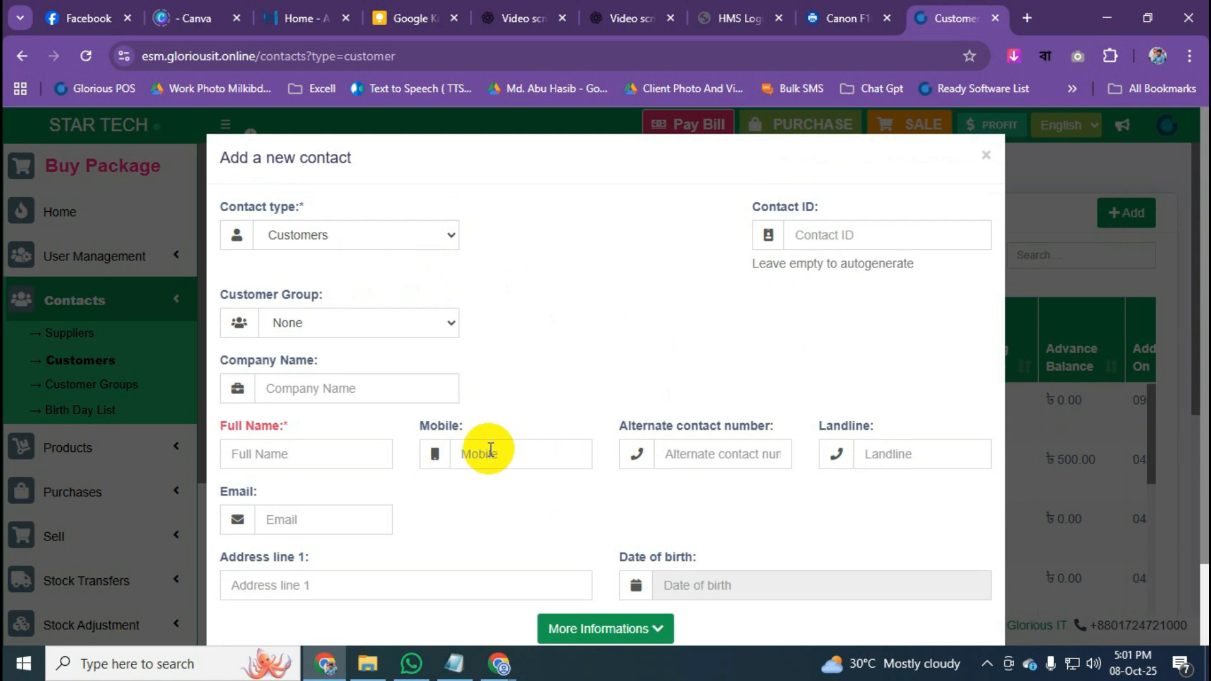
click(328, 453)
scroll(328, 453, down, 2)
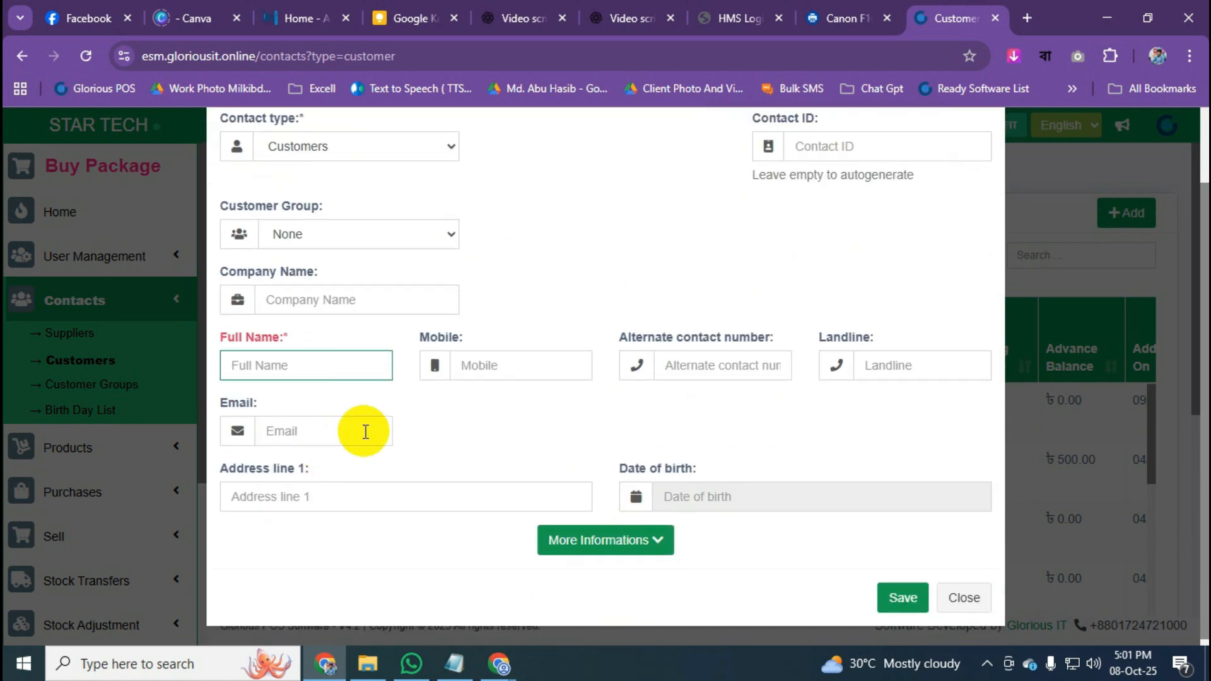
click(508, 368)
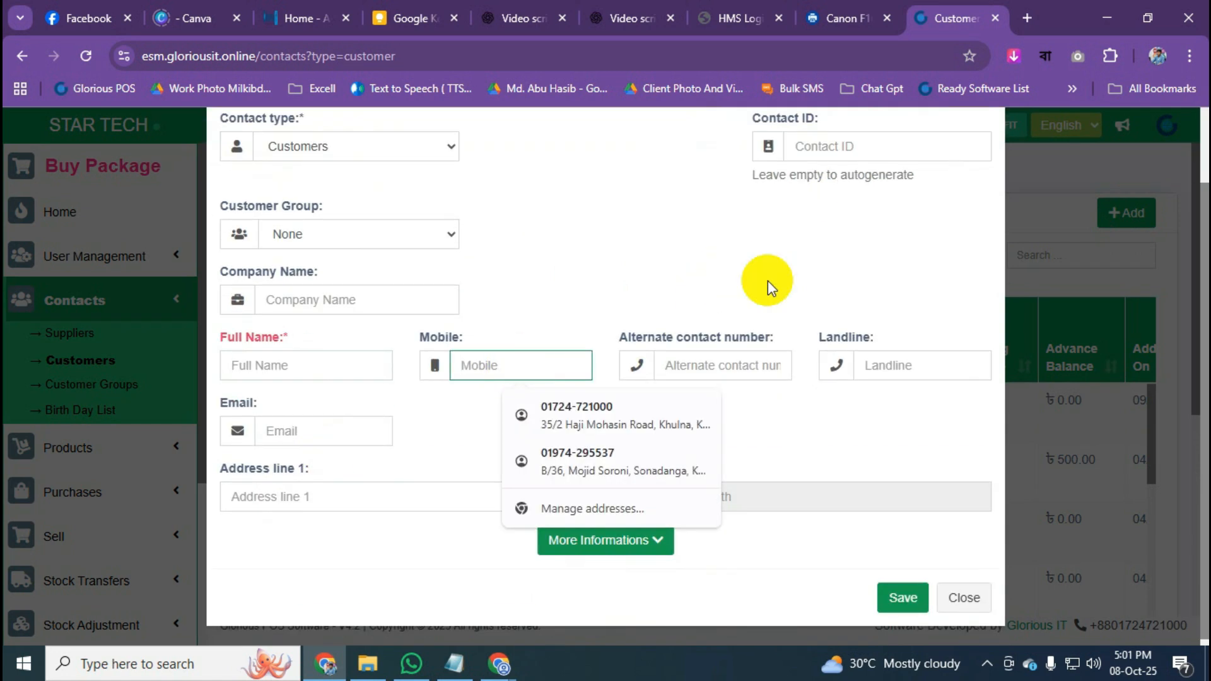
click(771, 420)
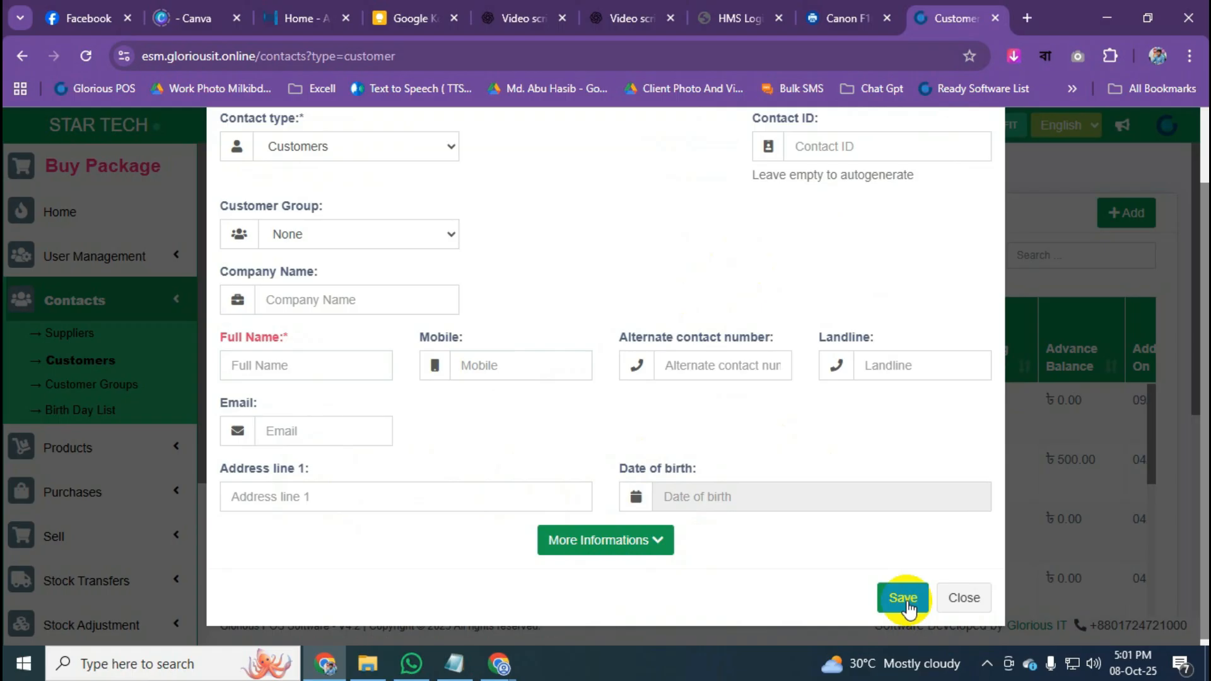
Close the new-customer form without saving and look over the customer list.
click(964, 599)
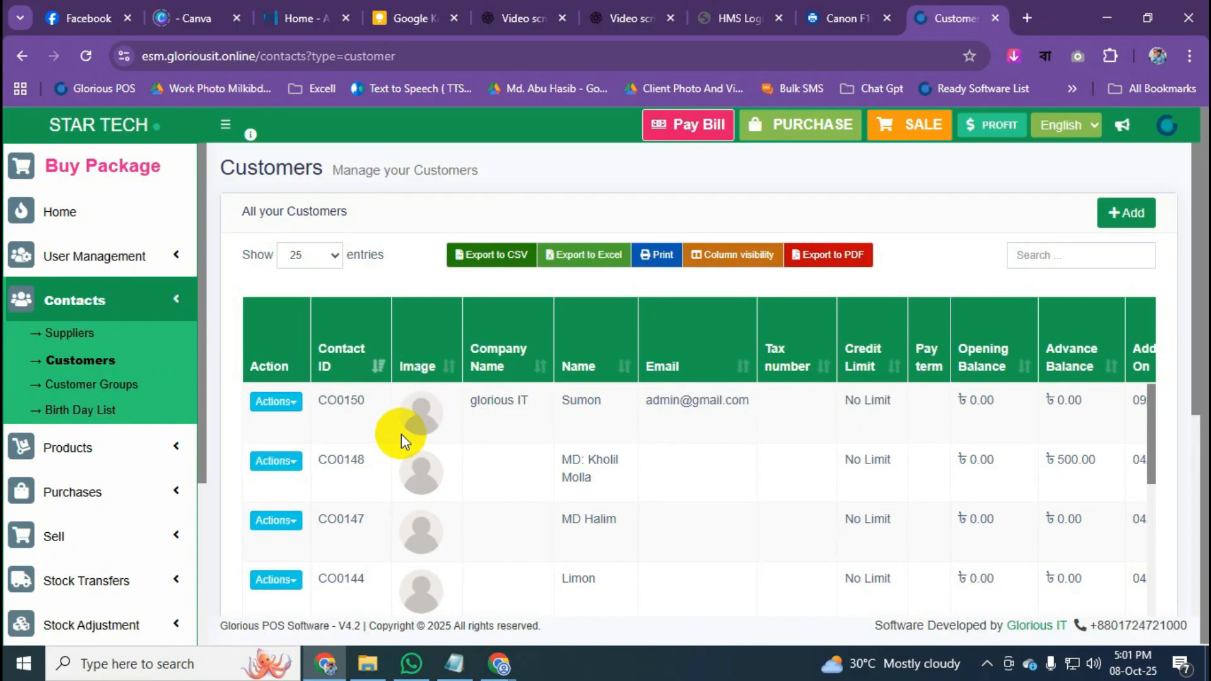
scroll(384, 461, down, 1)
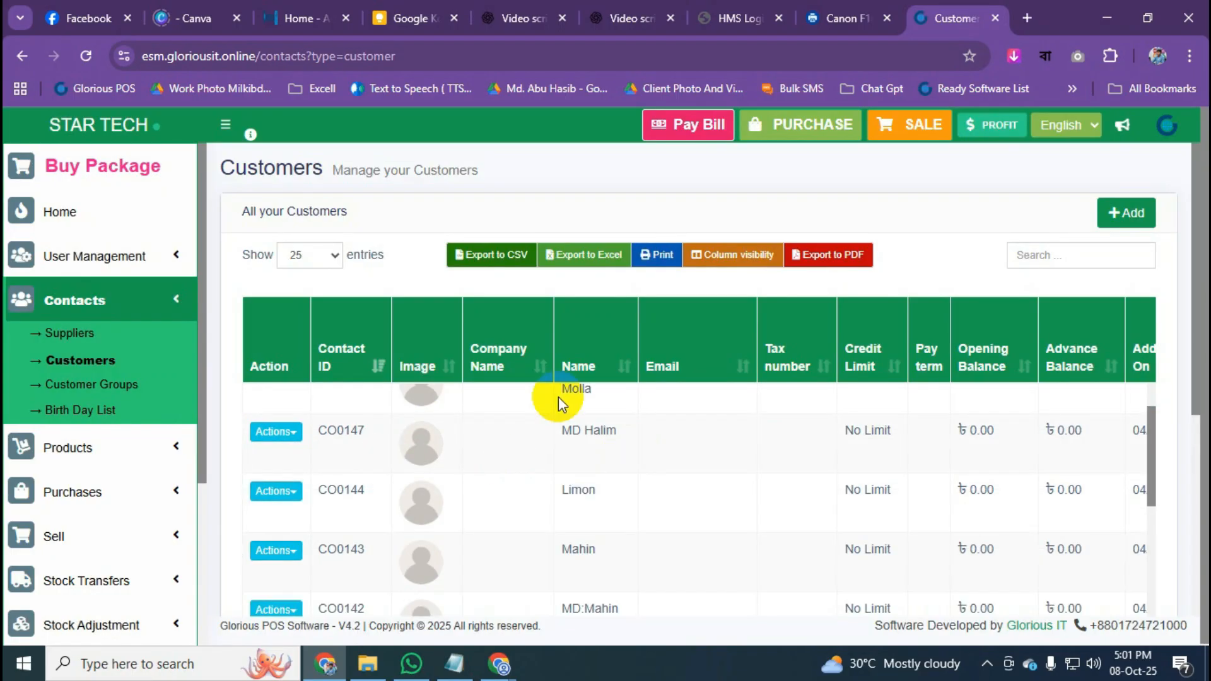
scroll(560, 429, down, 2)
scroll(543, 511, up, 3)
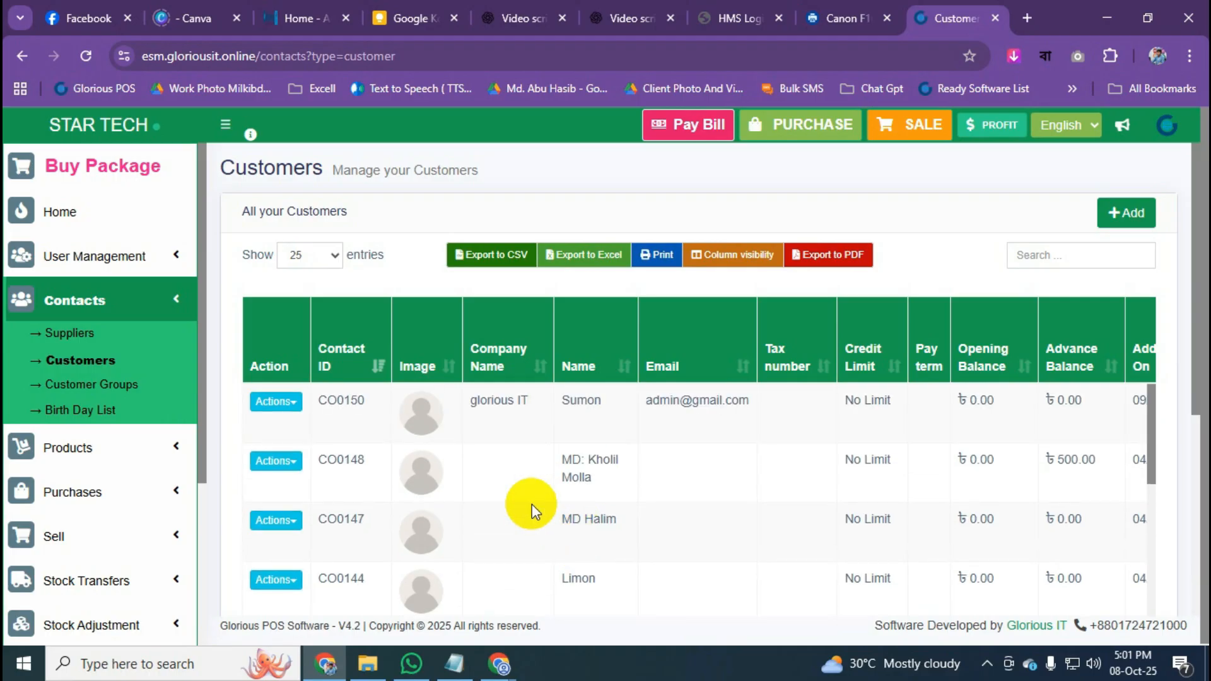
Open customer CO0148's edit form, close it unchanged, then open their View Contact page.
click(295, 462)
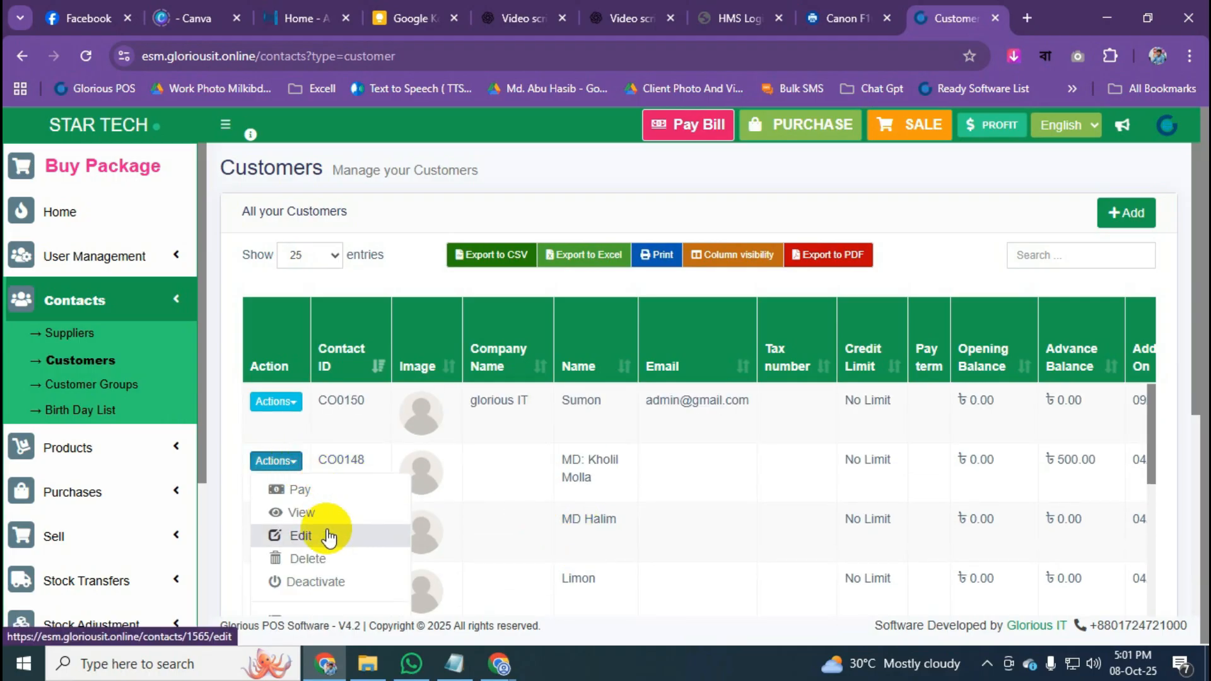
click(301, 535)
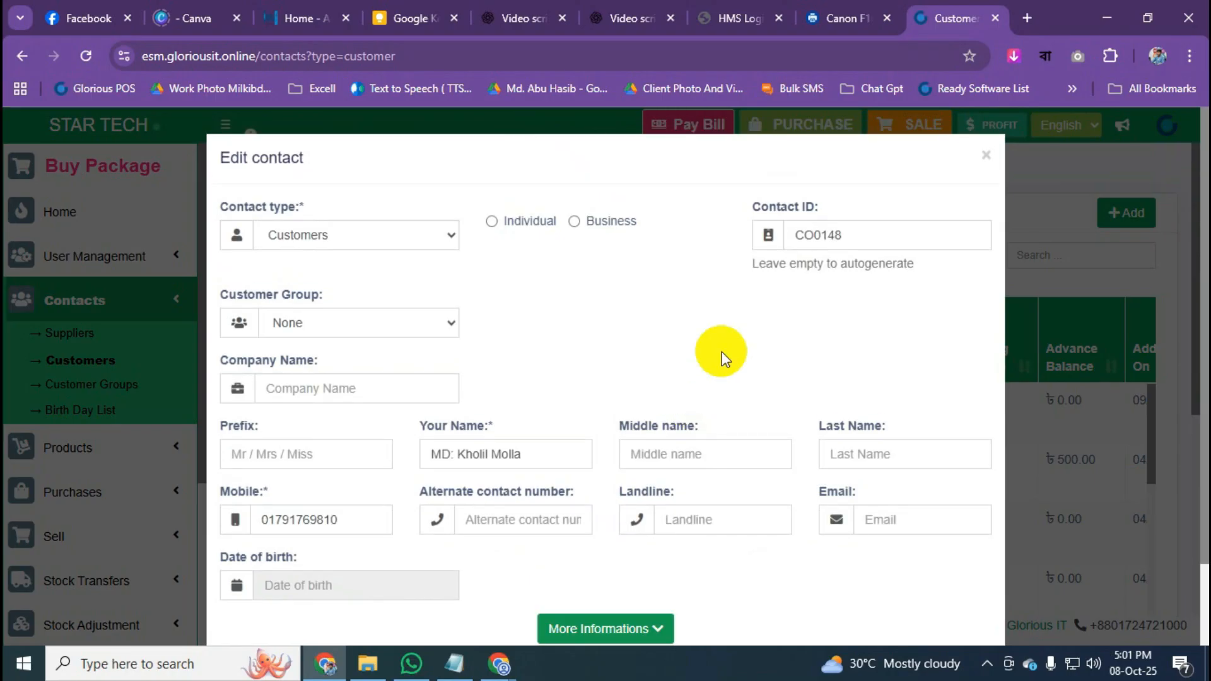
scroll(722, 352, down, 2)
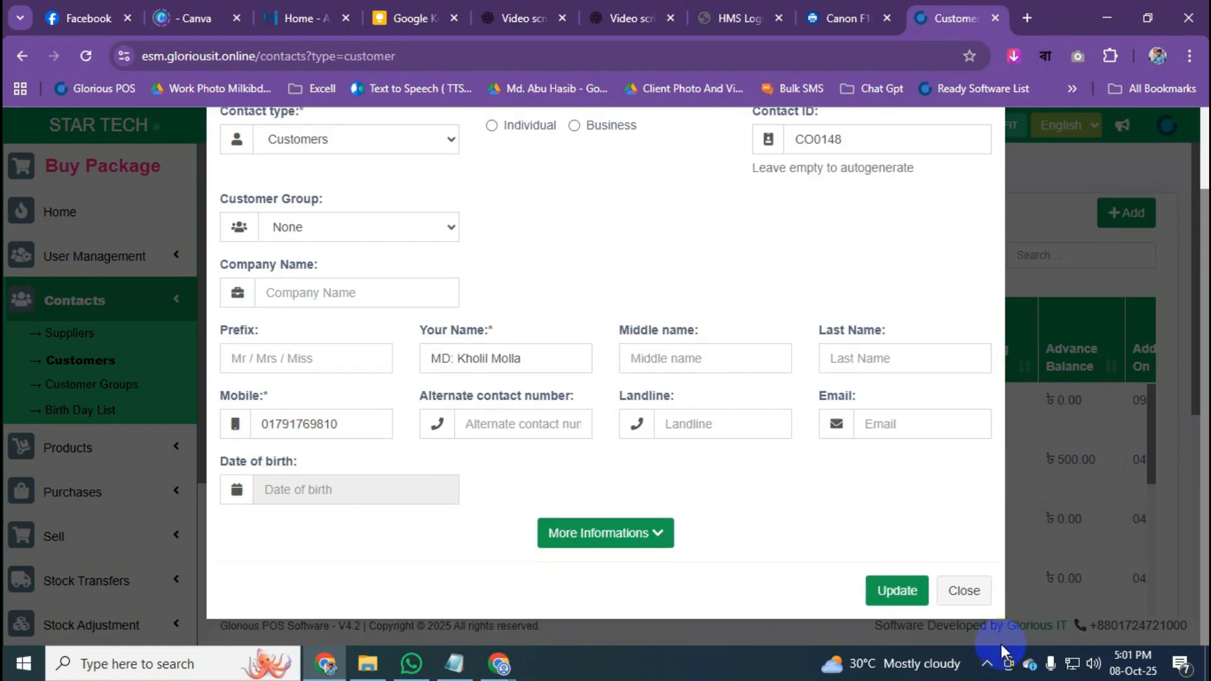
click(964, 593)
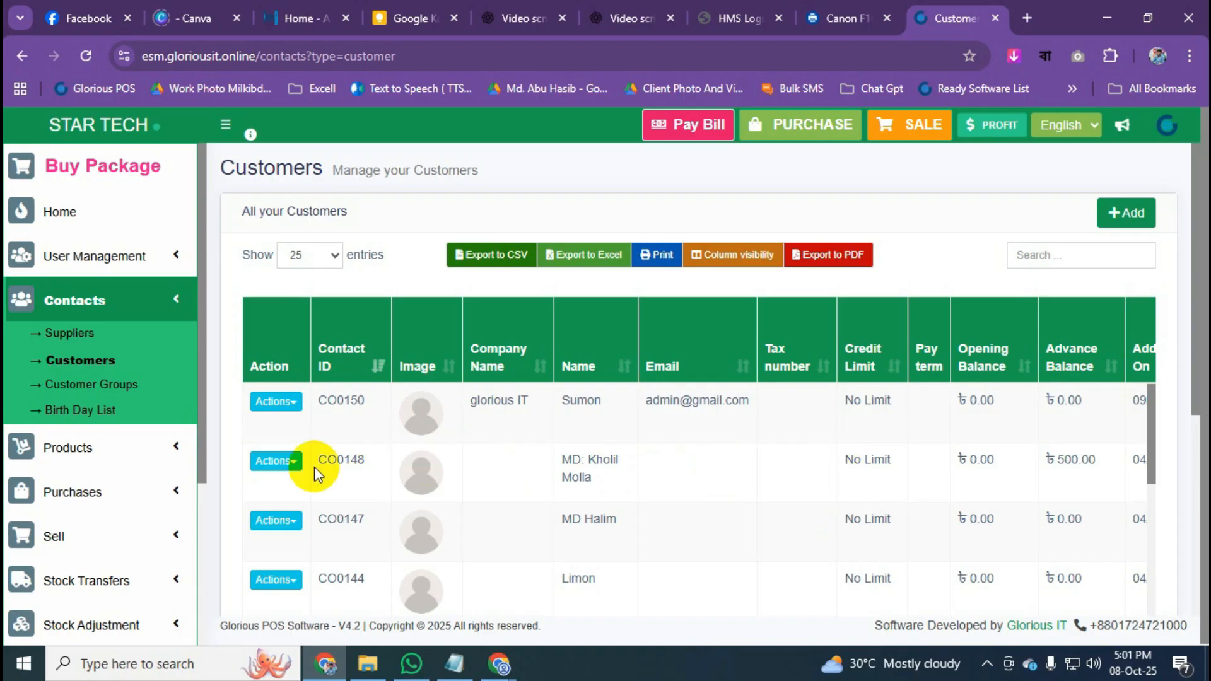
click(340, 457)
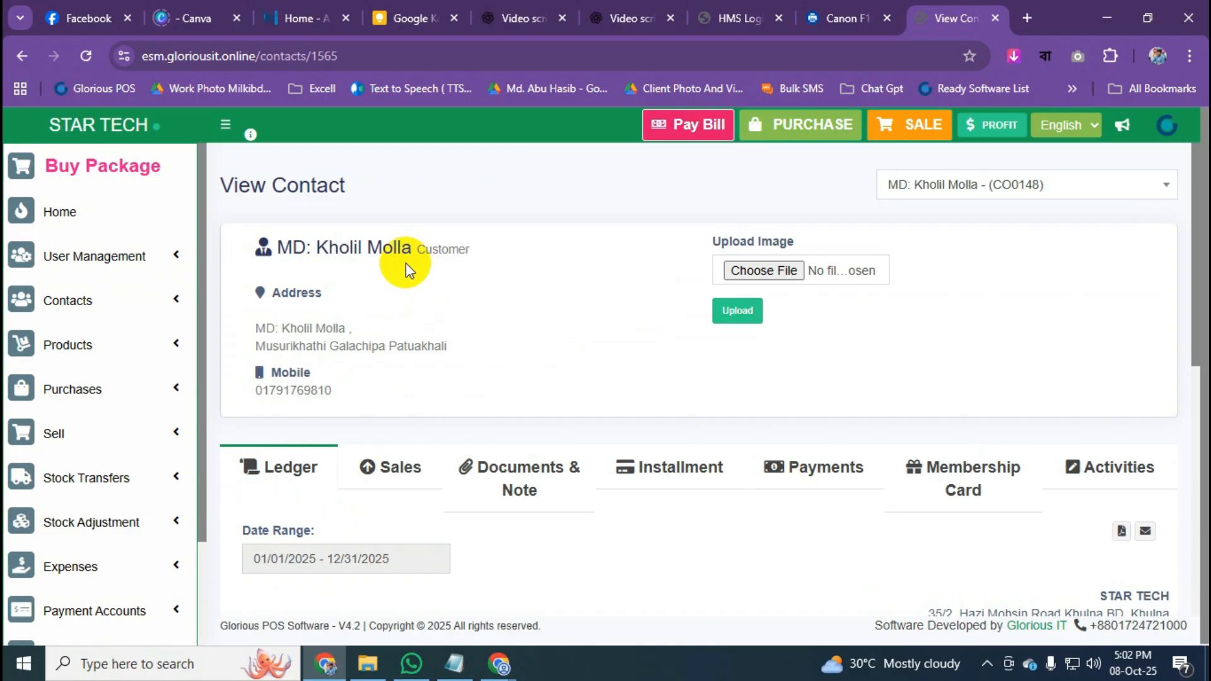
Show the customer's Documents & Note tab and start a new note.
drag(714, 244, 801, 242)
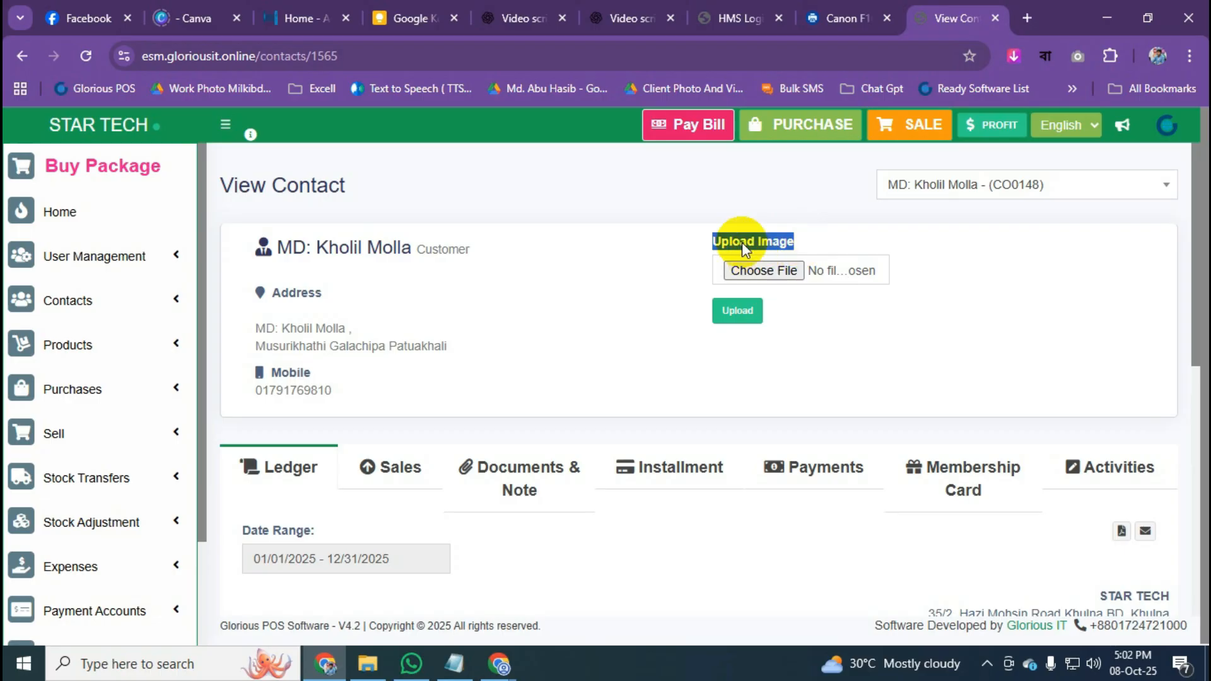
scroll(606, 317, down, 3)
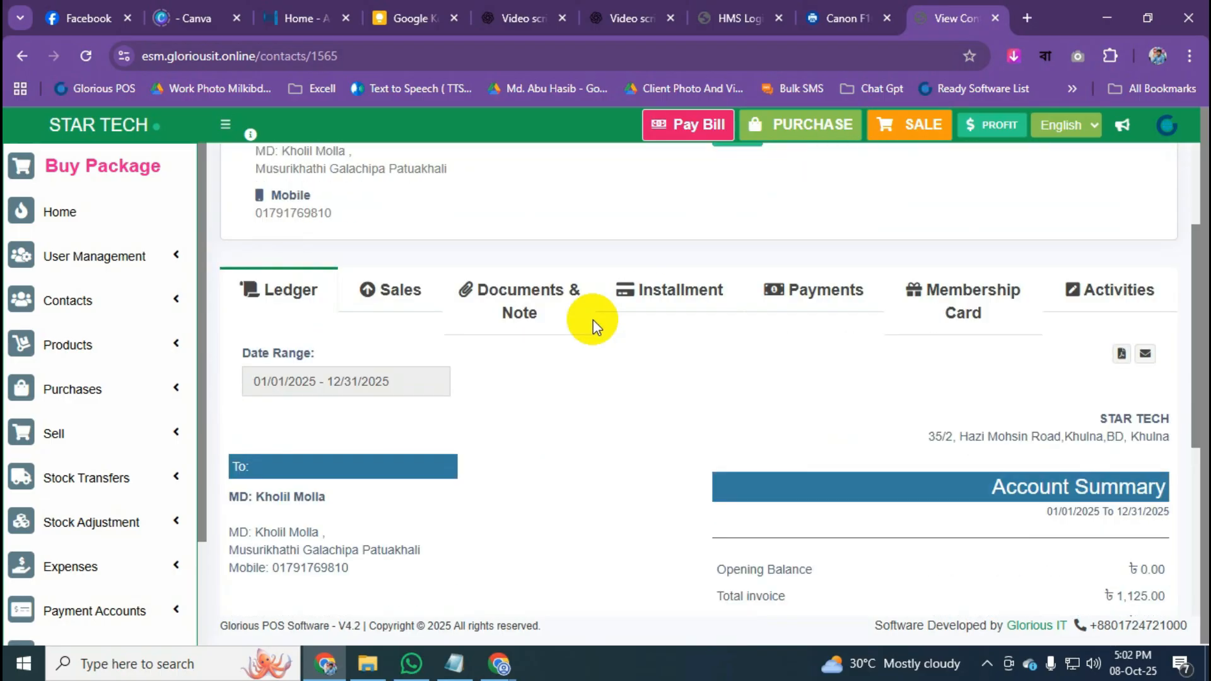
click(521, 302)
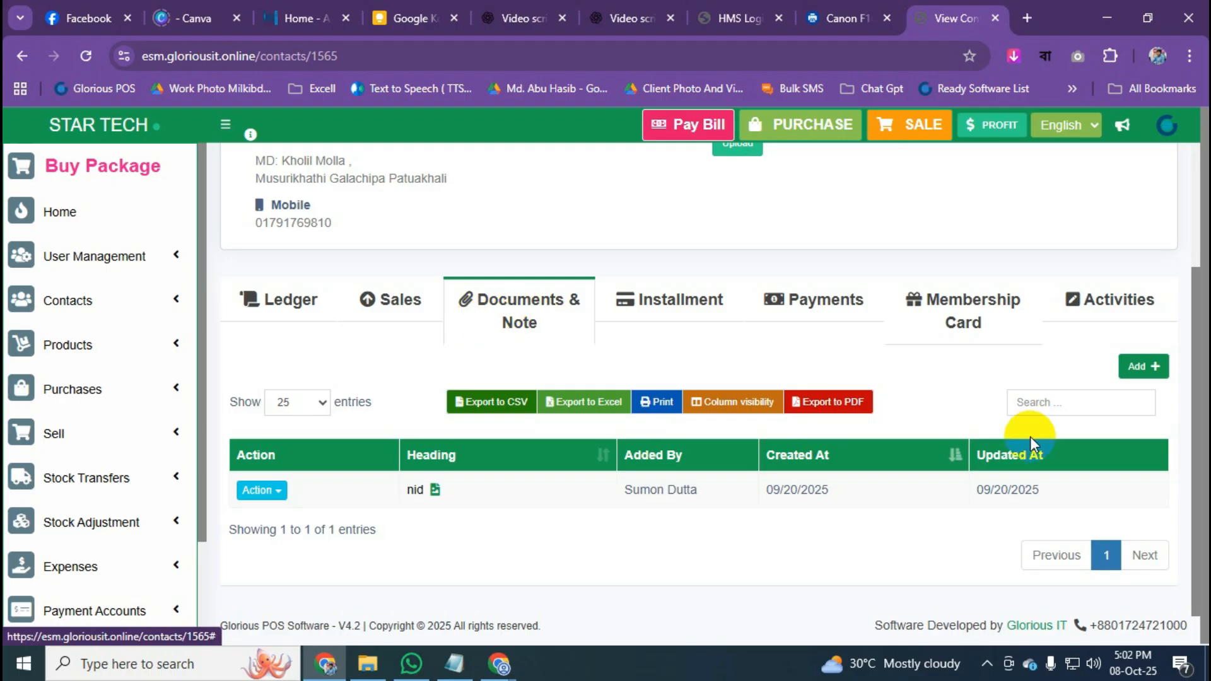
click(1144, 368)
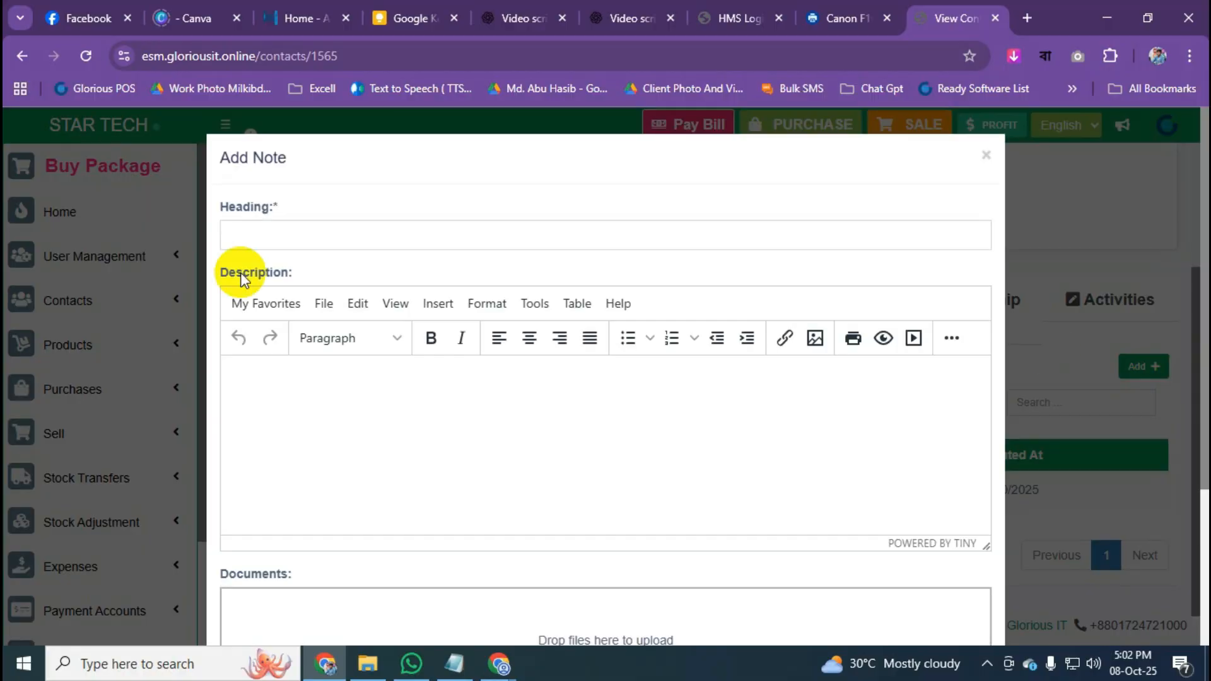
Save a note headed 'Agreement' with the Episode 163 file attached.
click(340, 232)
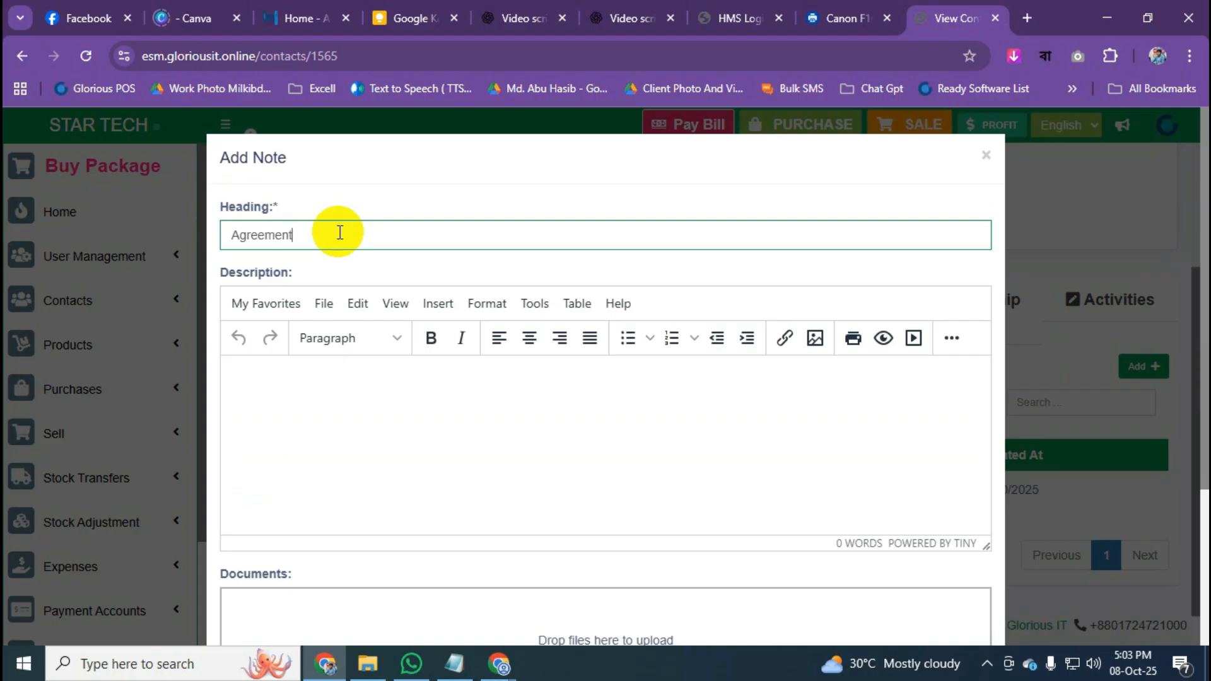
scroll(397, 284, down, 3)
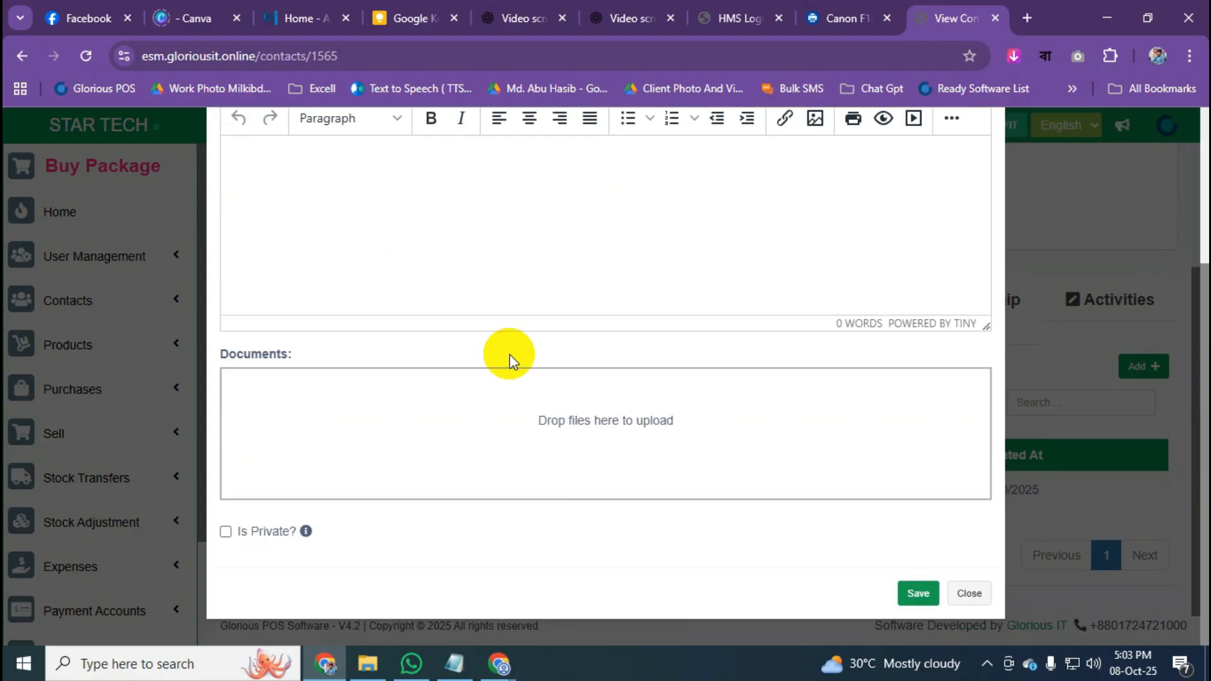
click(628, 433)
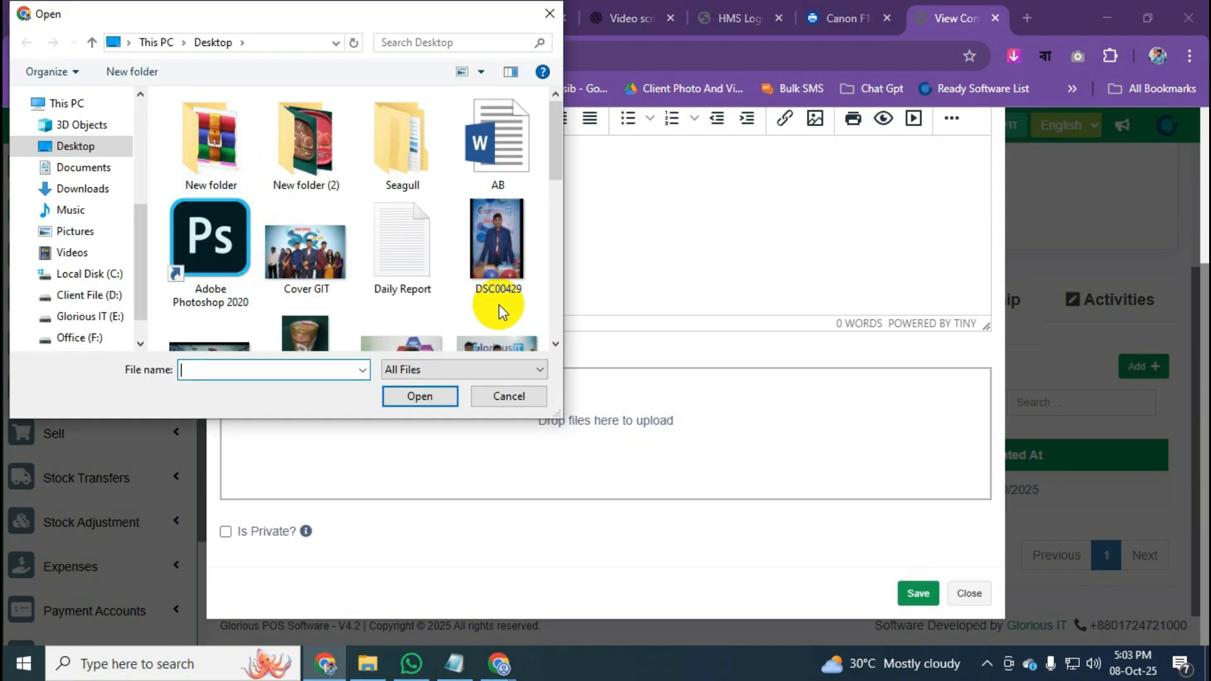
scroll(373, 271, down, 3)
double_click(305, 255)
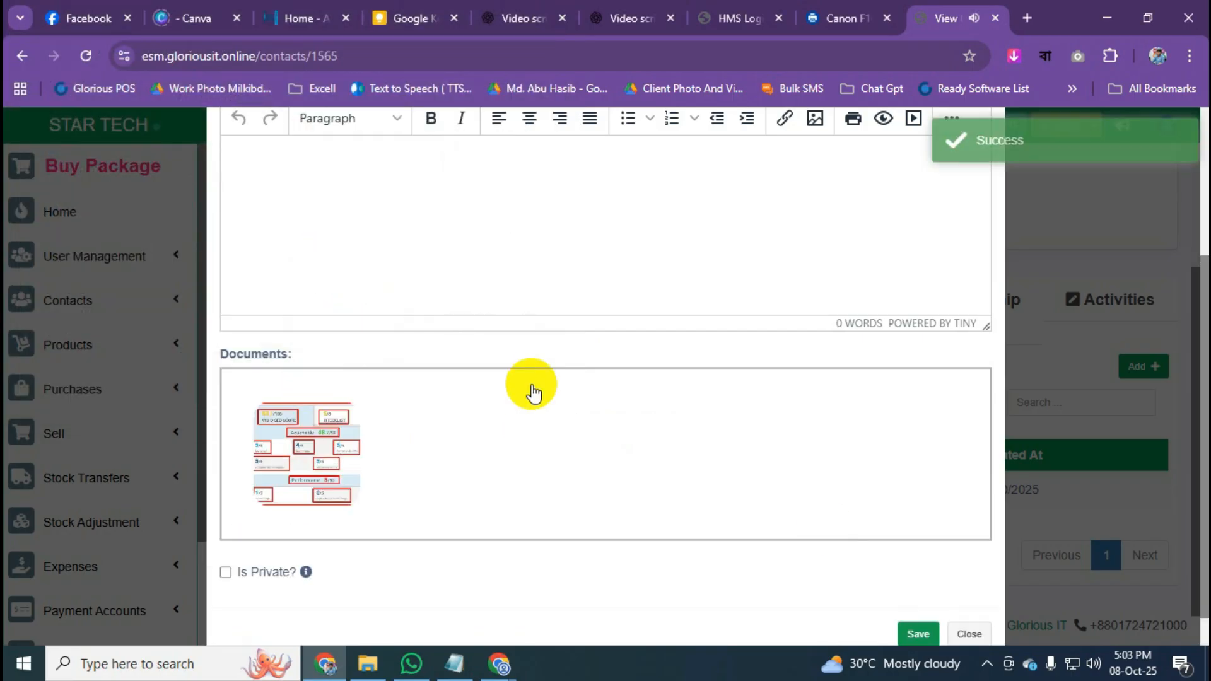
scroll(533, 393, up, 4)
scroll(533, 385, down, 5)
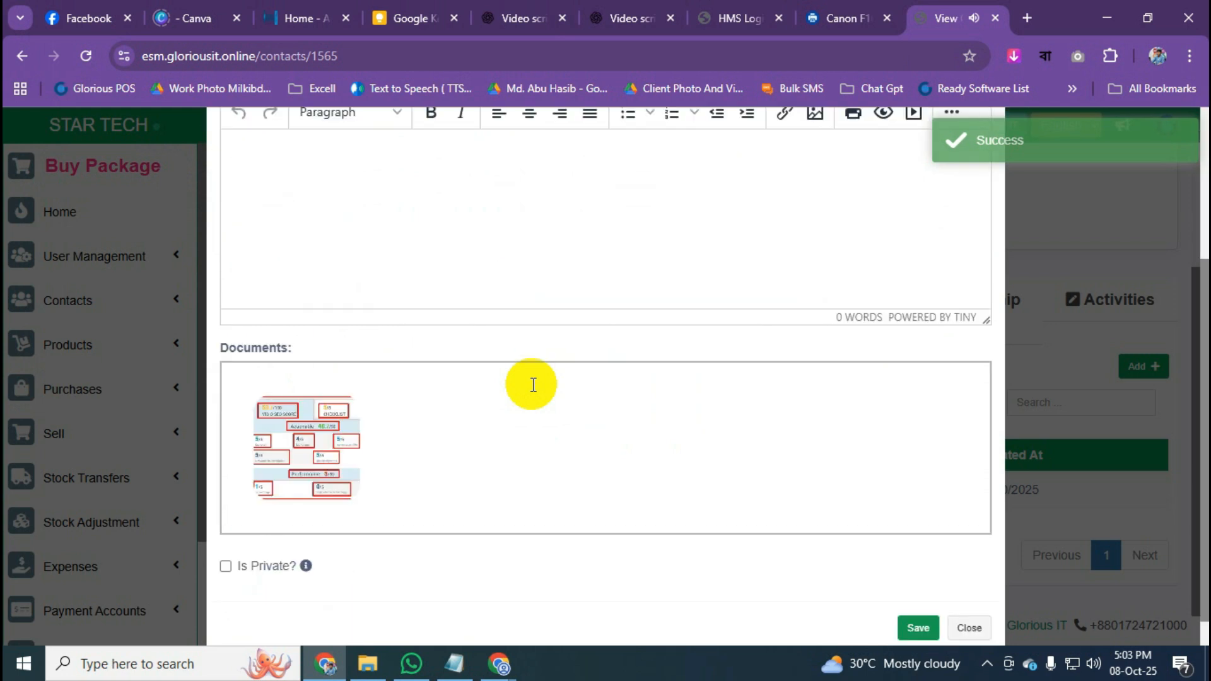
click(919, 589)
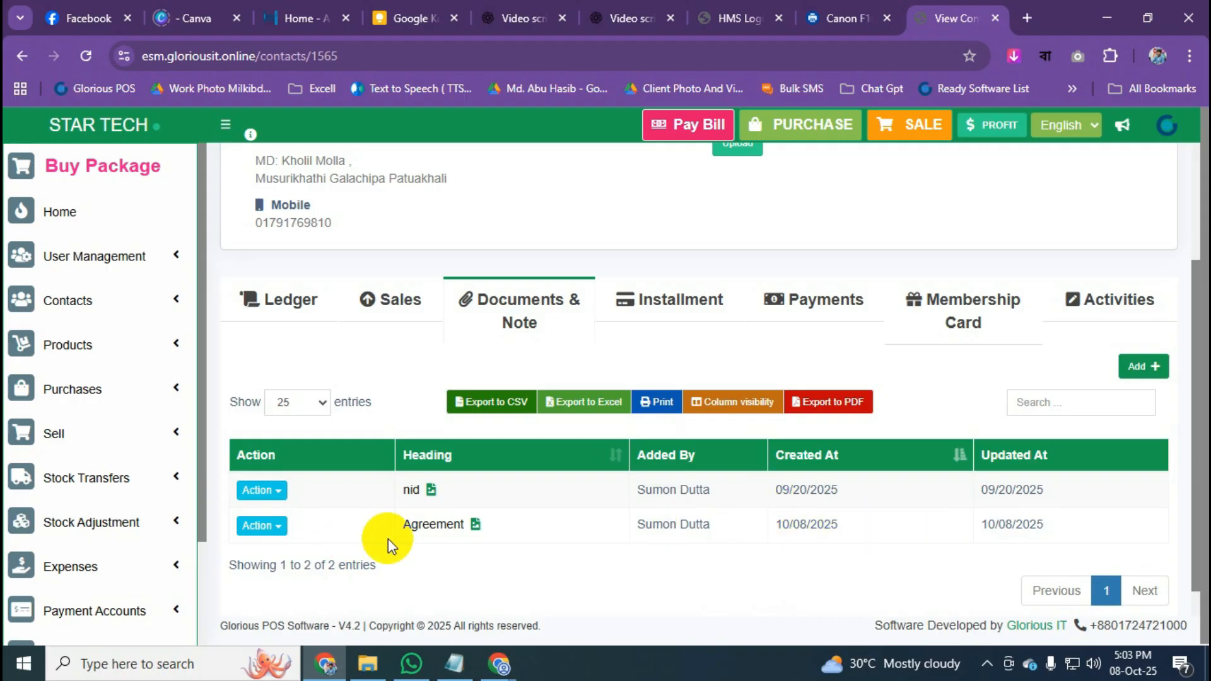
Leave the customer's contact page and return to Contacts > Customers.
scroll(951, 520, down, 1)
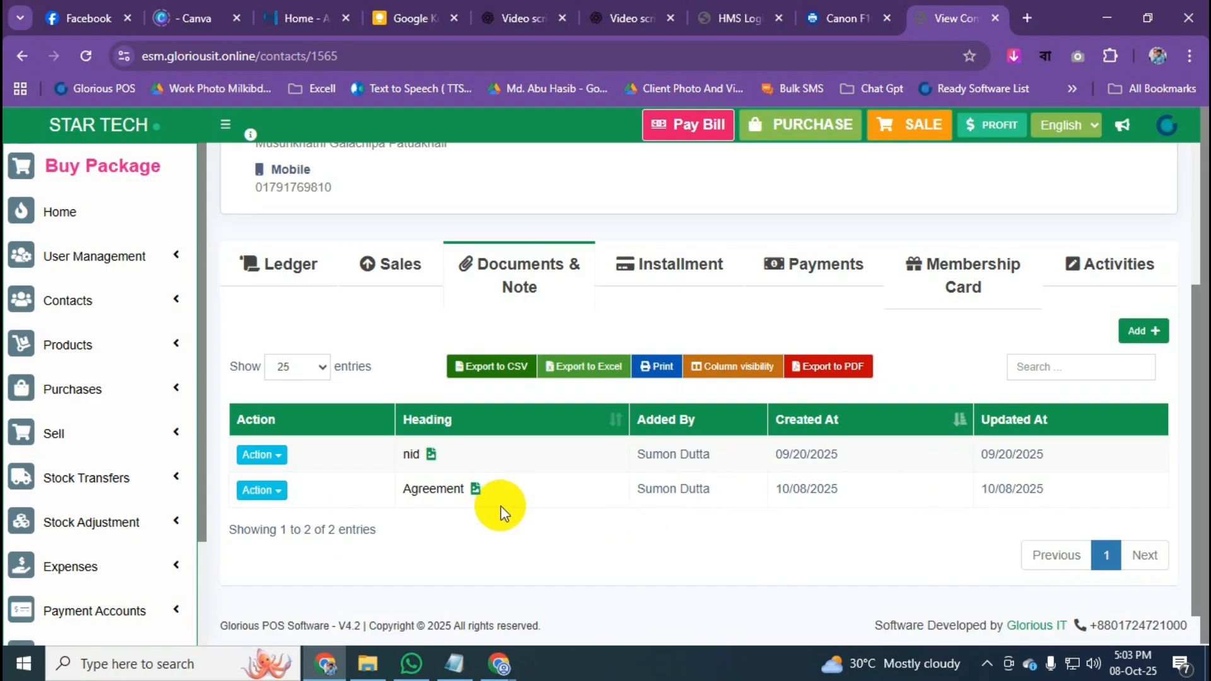
scroll(503, 508, up, 3)
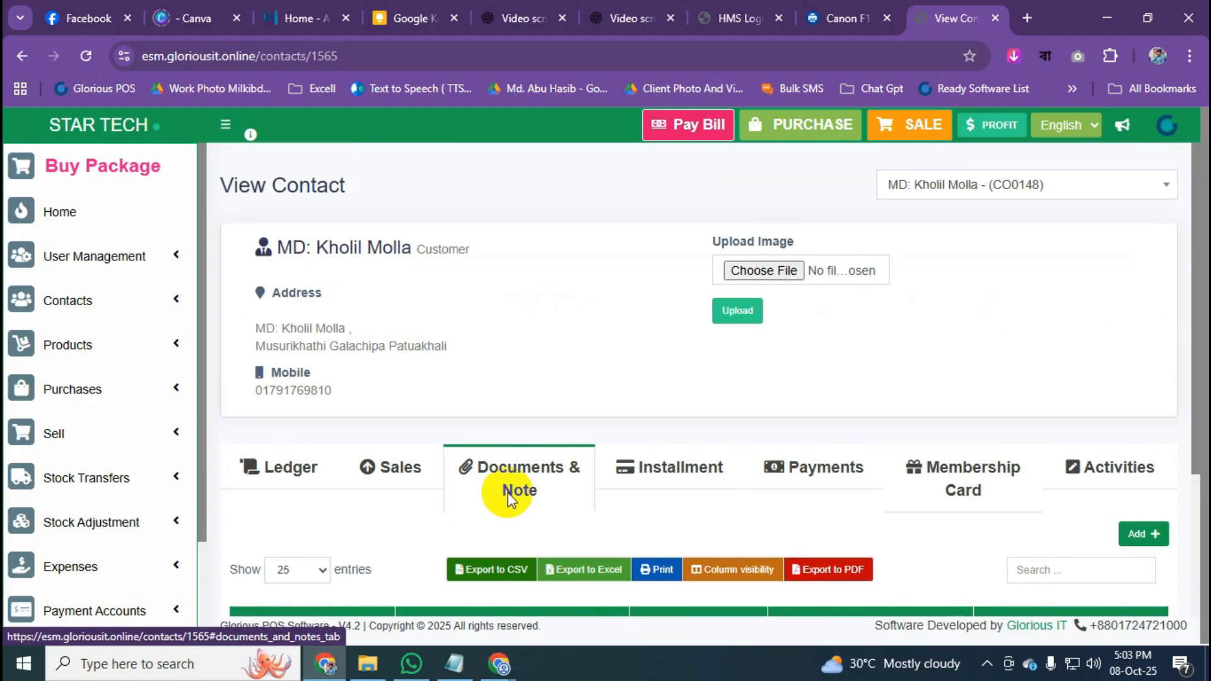
scroll(510, 498, down, 2)
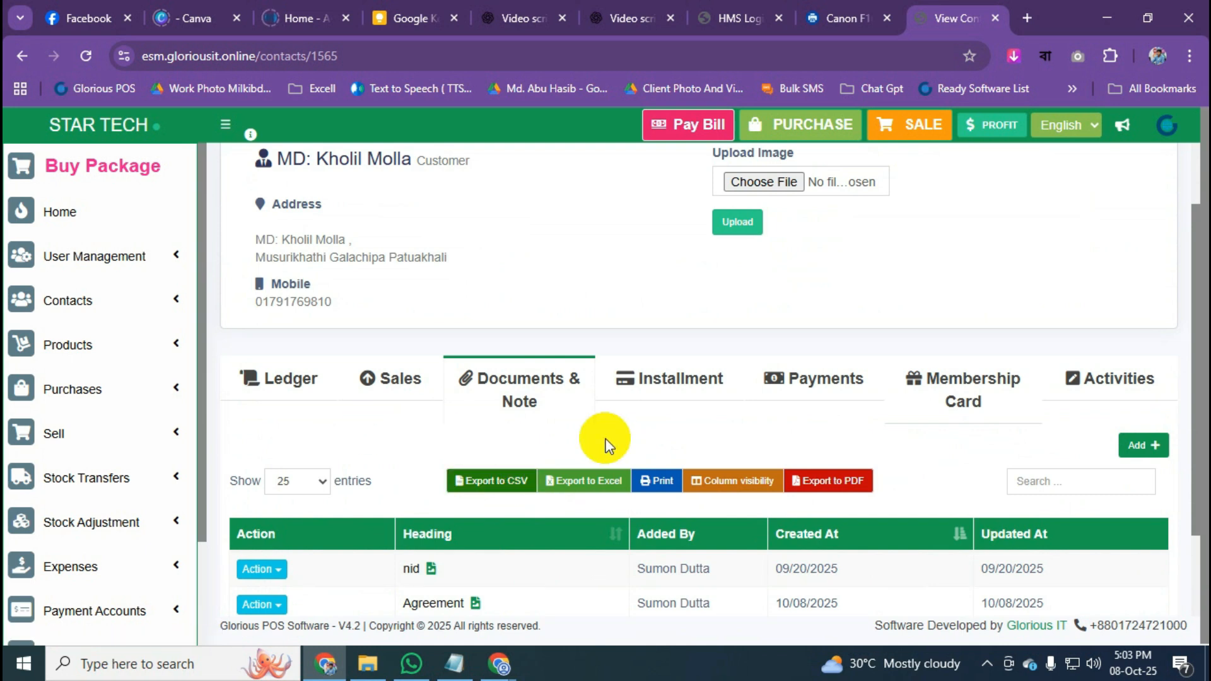
scroll(606, 441, up, 2)
scroll(703, 468, down, 3)
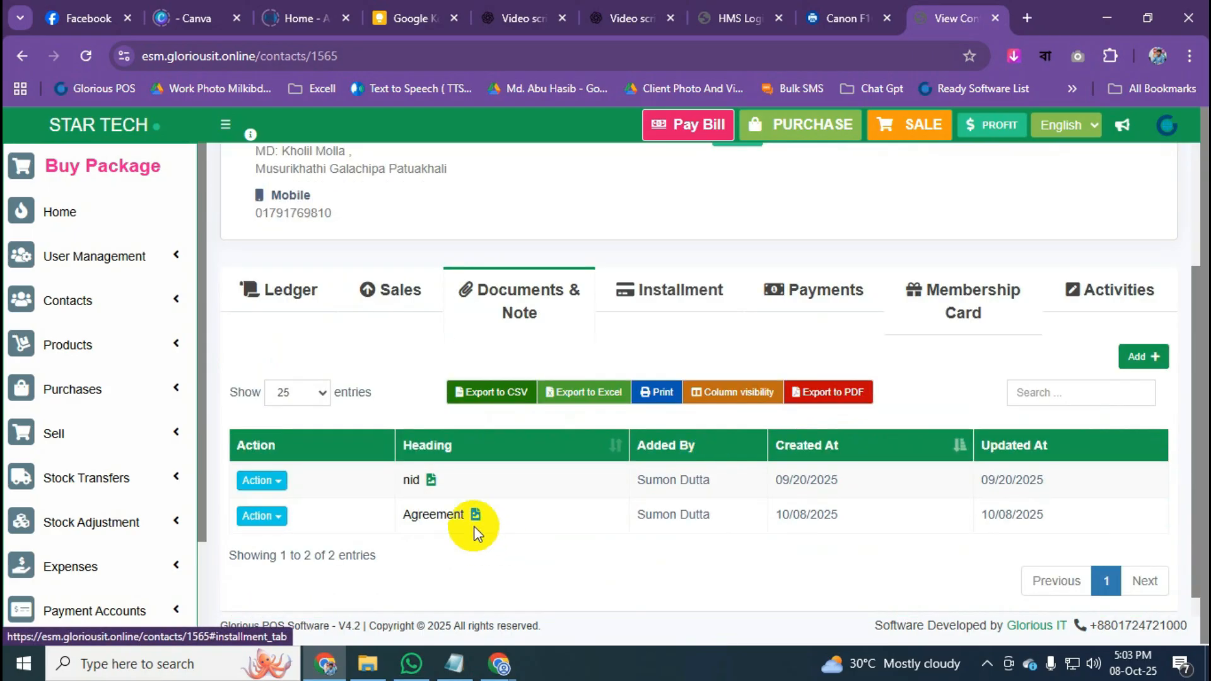
scroll(650, 516, up, 3)
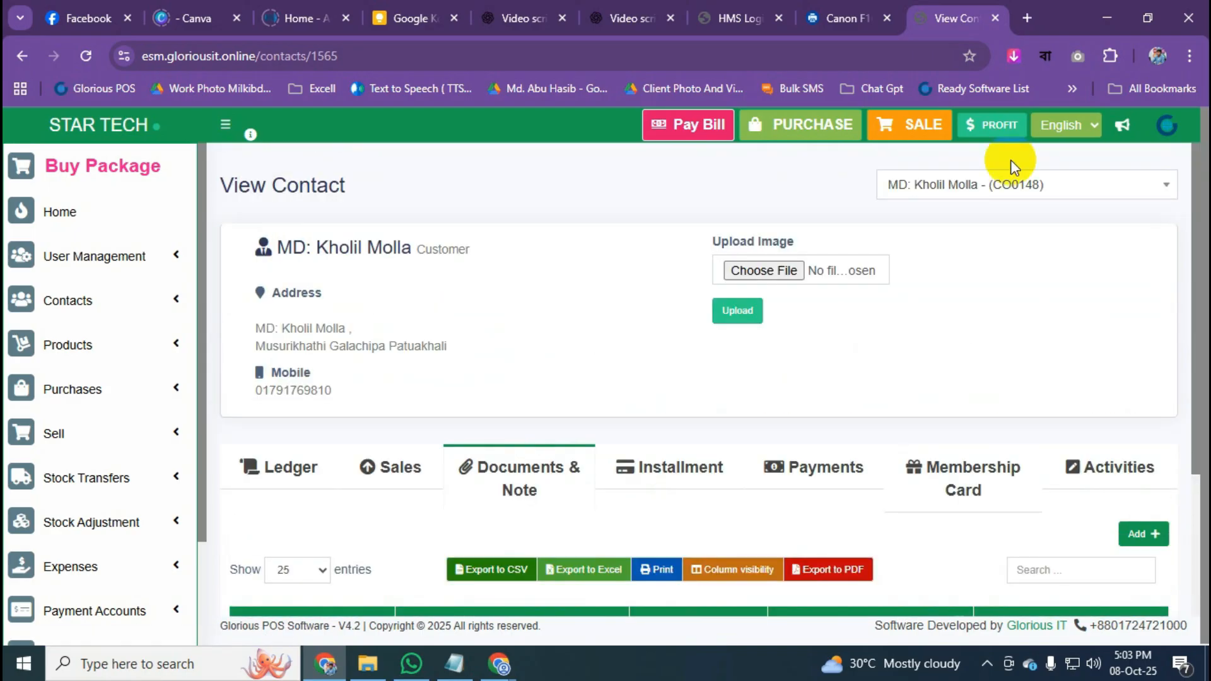
click(98, 353)
click(96, 303)
click(78, 365)
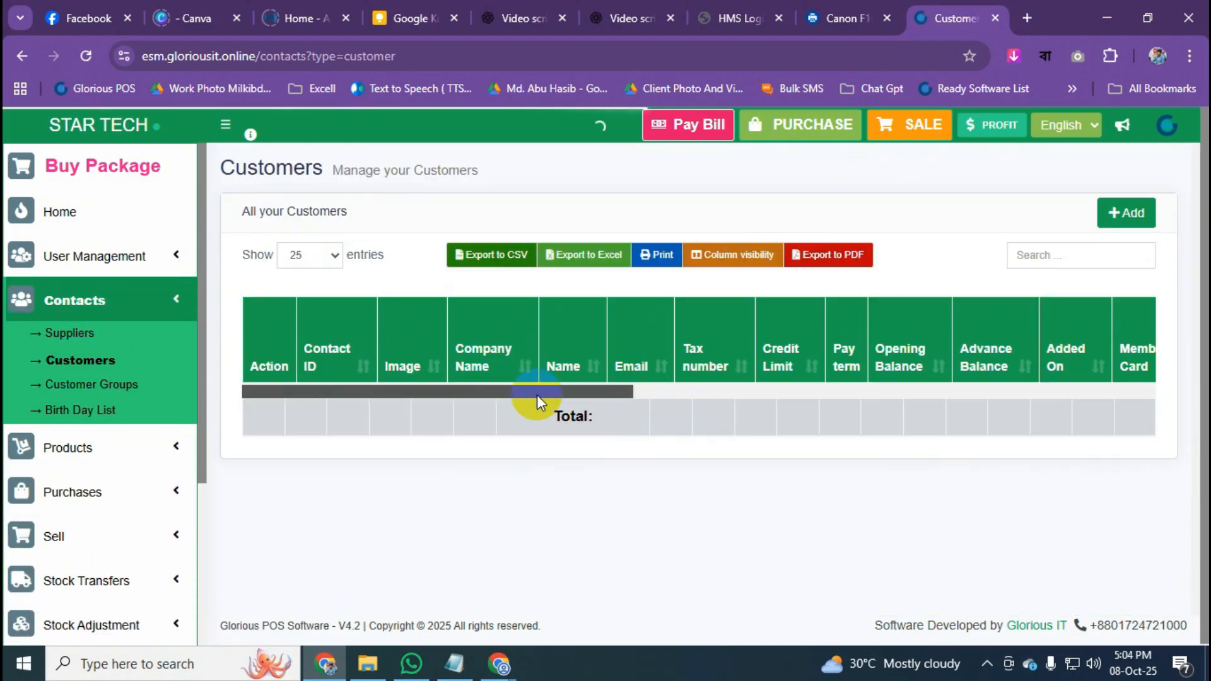
Open the contact details of the customer with the 500.00 advance through Actions > View.
scroll(537, 404, down, 2)
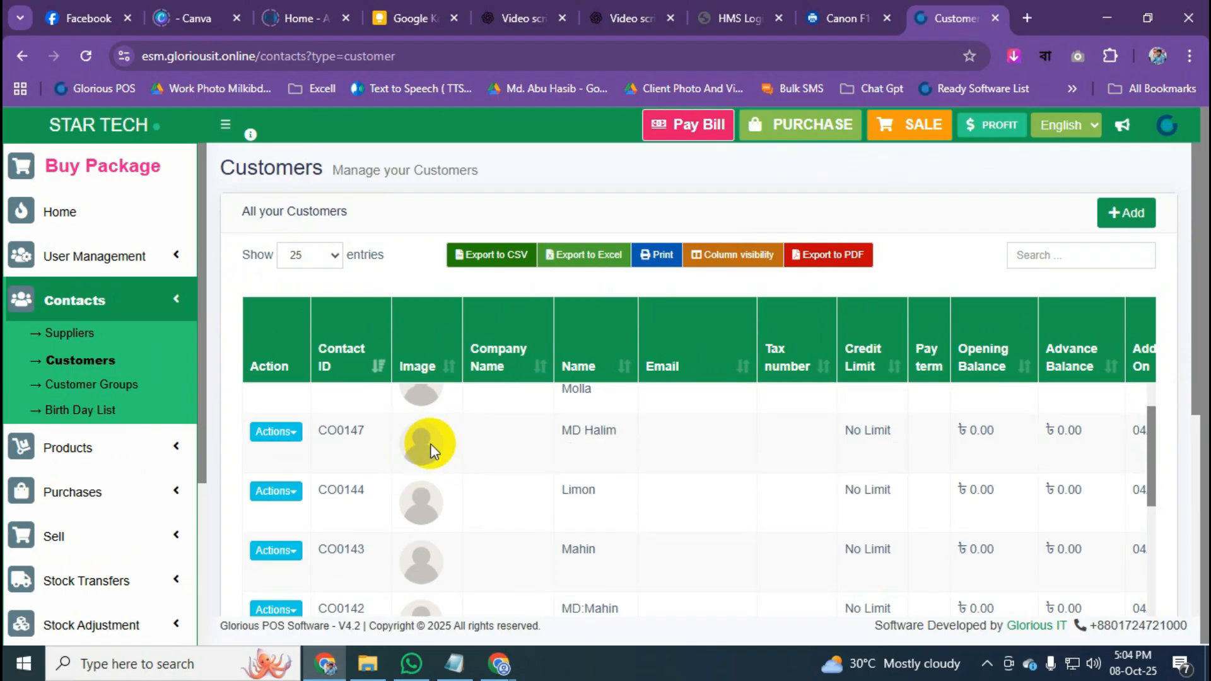
scroll(460, 449, up, 2)
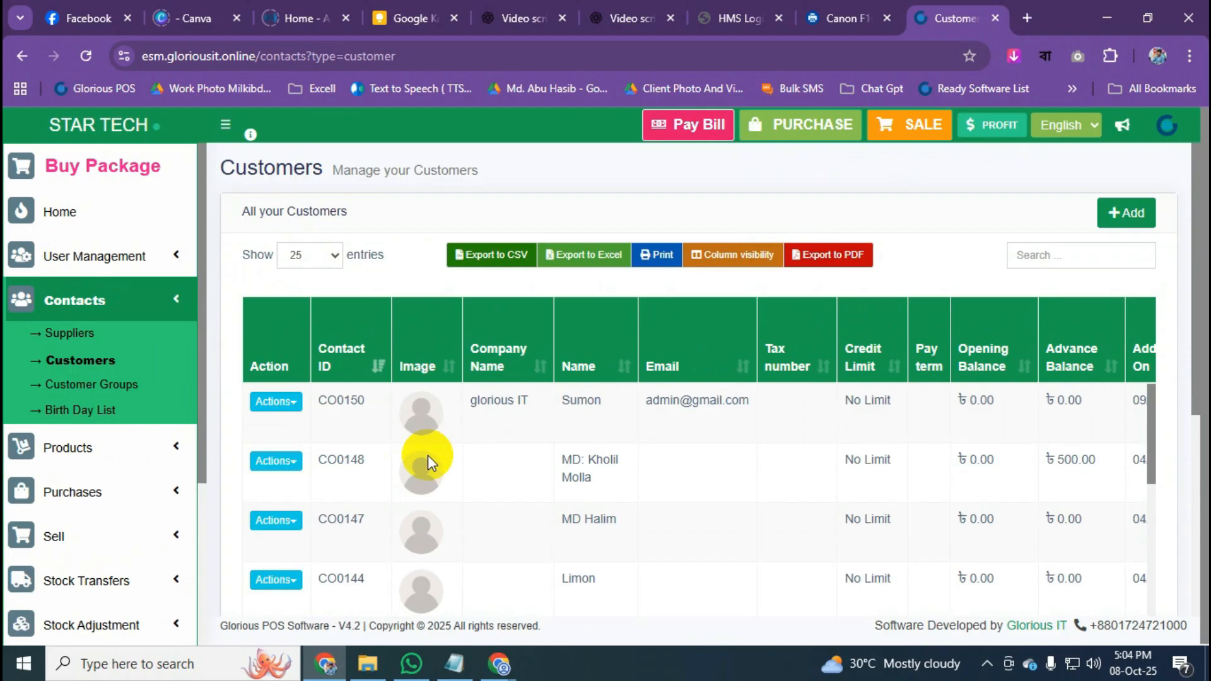
click(271, 470)
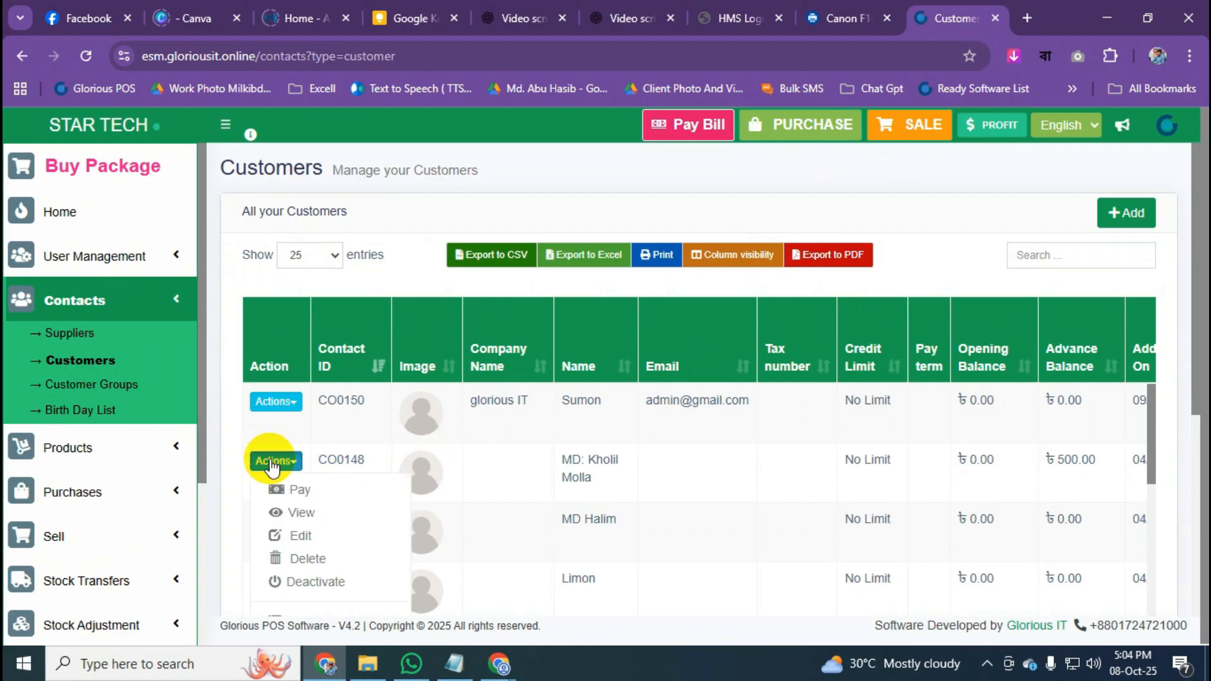
click(314, 512)
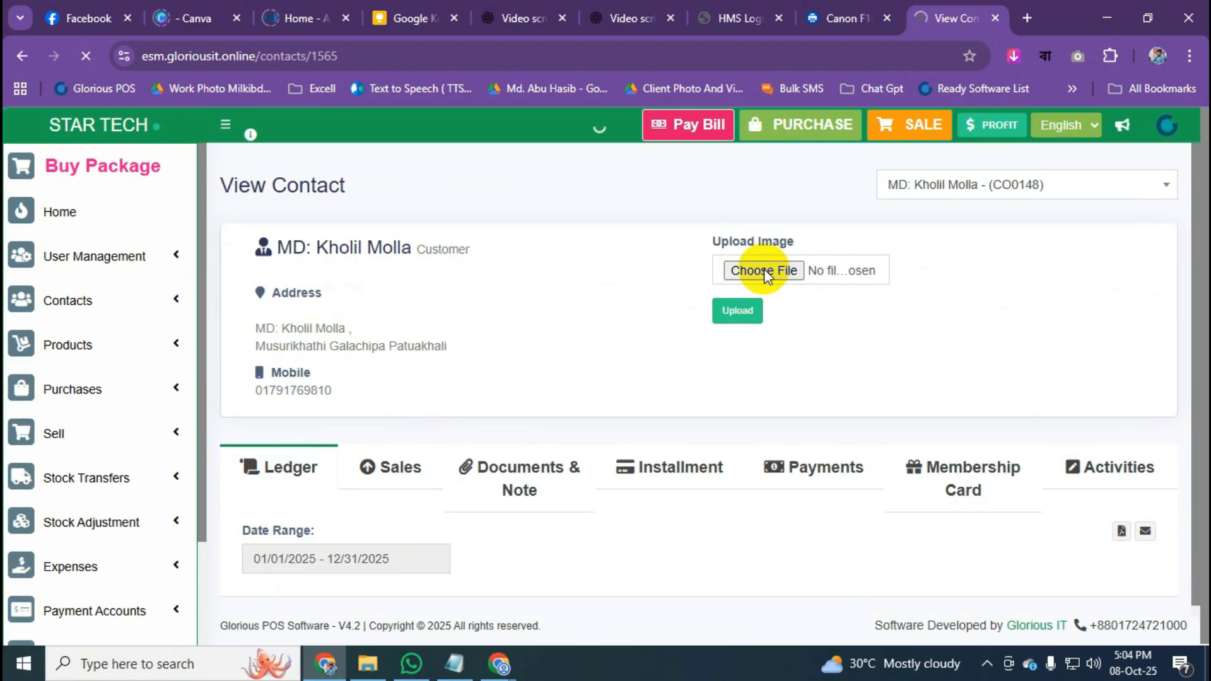
click(757, 272)
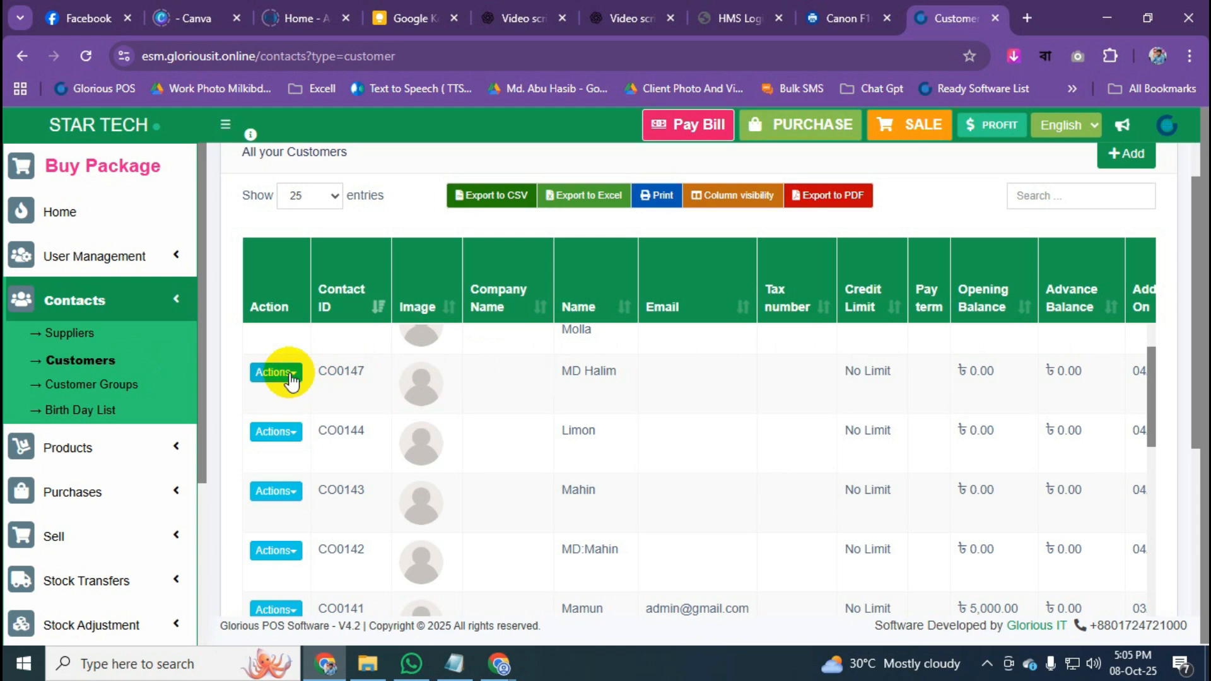
Open the next customer's ledger and check the account summary: ৳5,000.00 invoiced, ৳5,000.00 paid, ৳0.00 due.
click(291, 379)
click(338, 426)
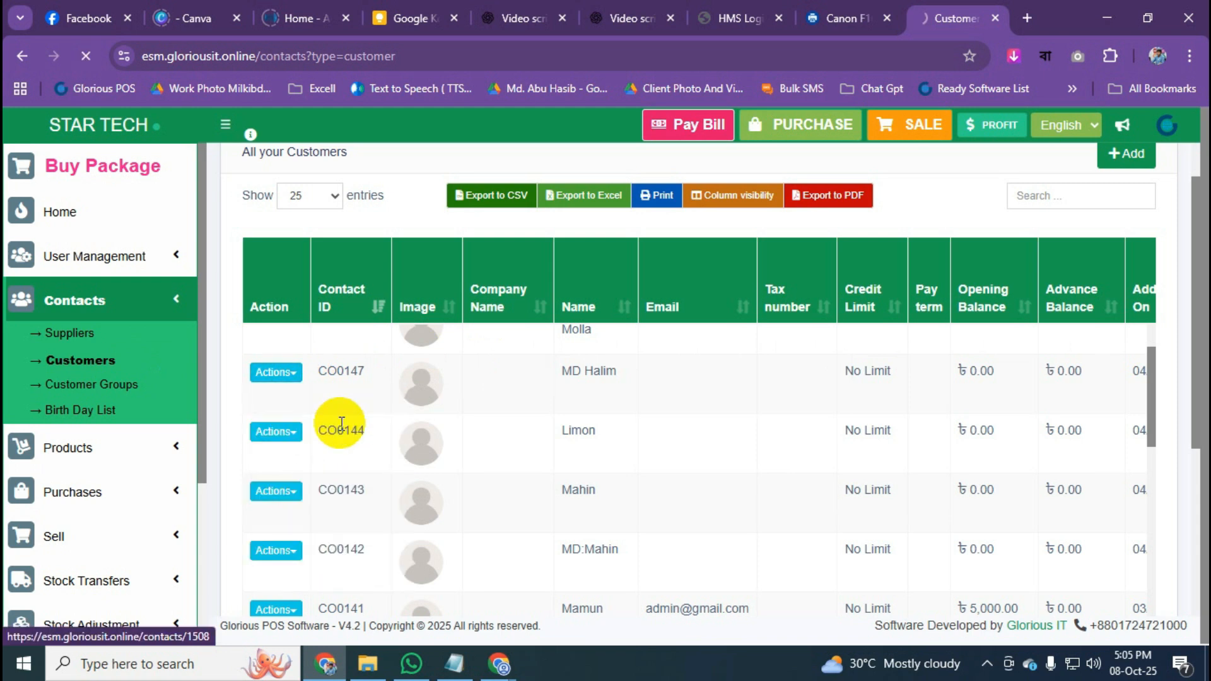
scroll(784, 362, down, 2)
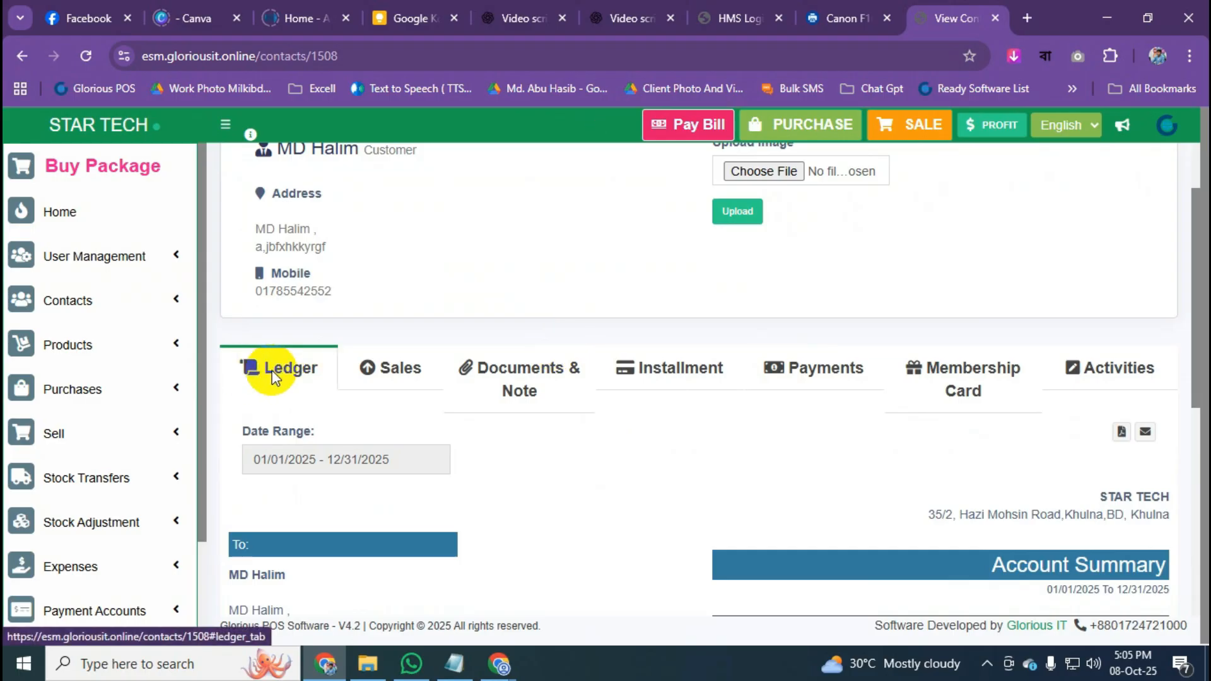
scroll(285, 367, down, 3)
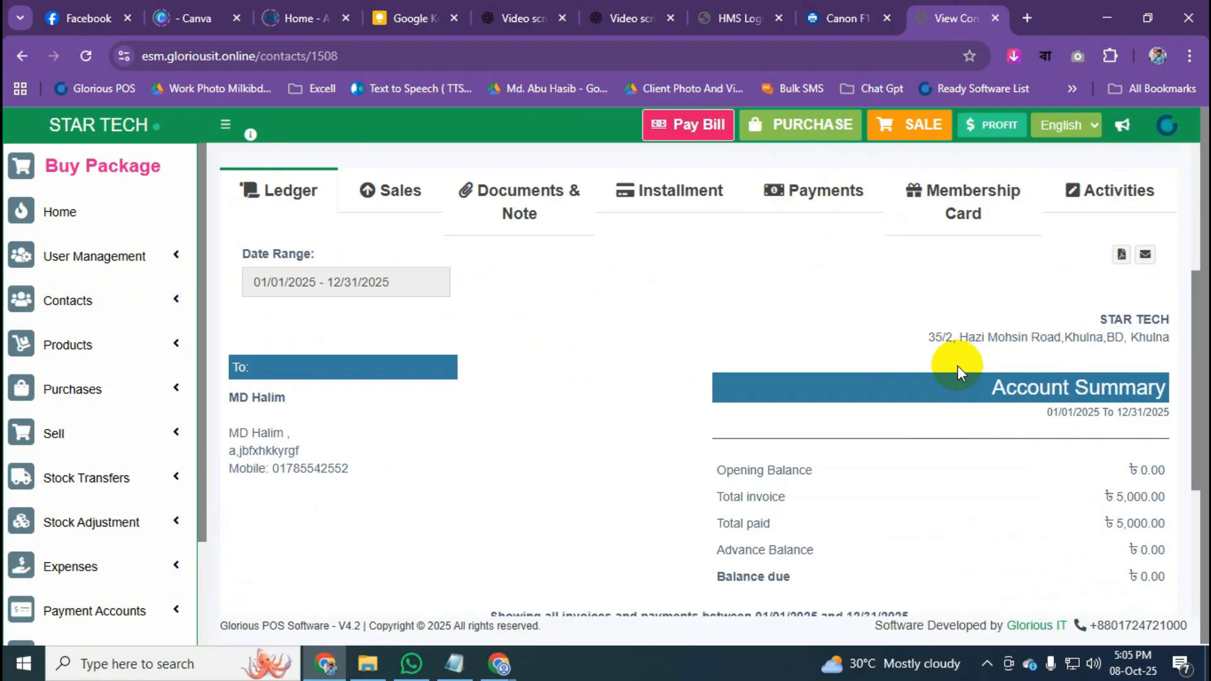
scroll(958, 366, down, 1)
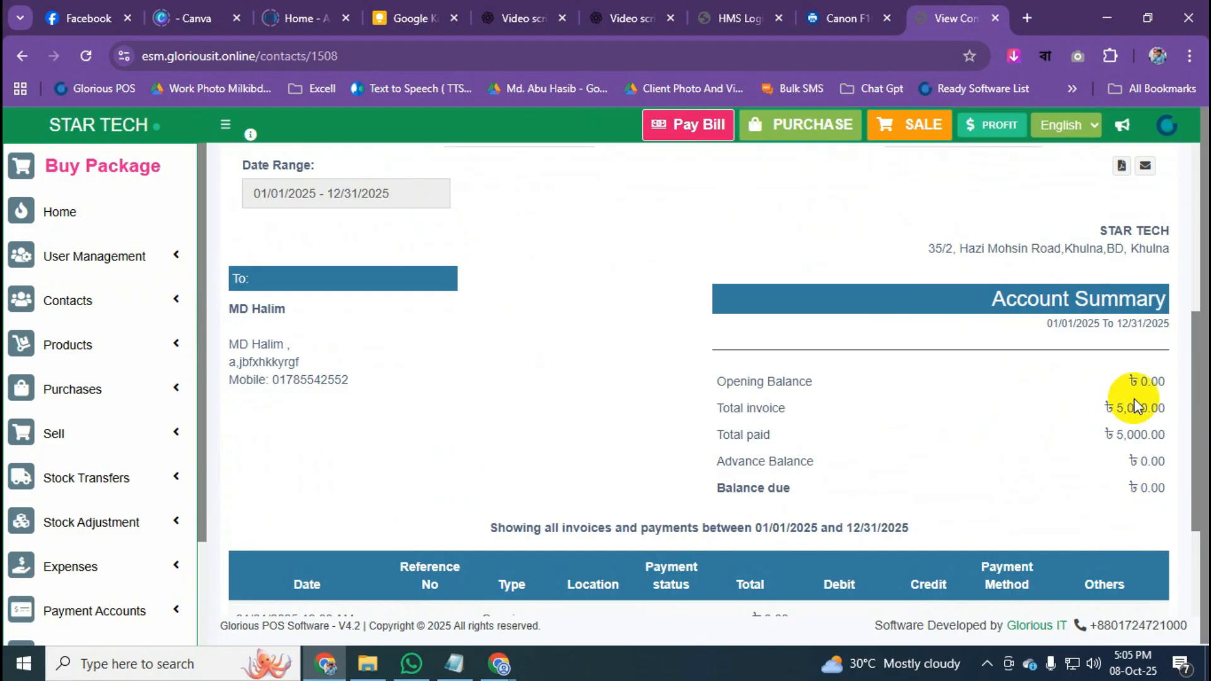
drag(724, 494, 1094, 496)
click(1095, 495)
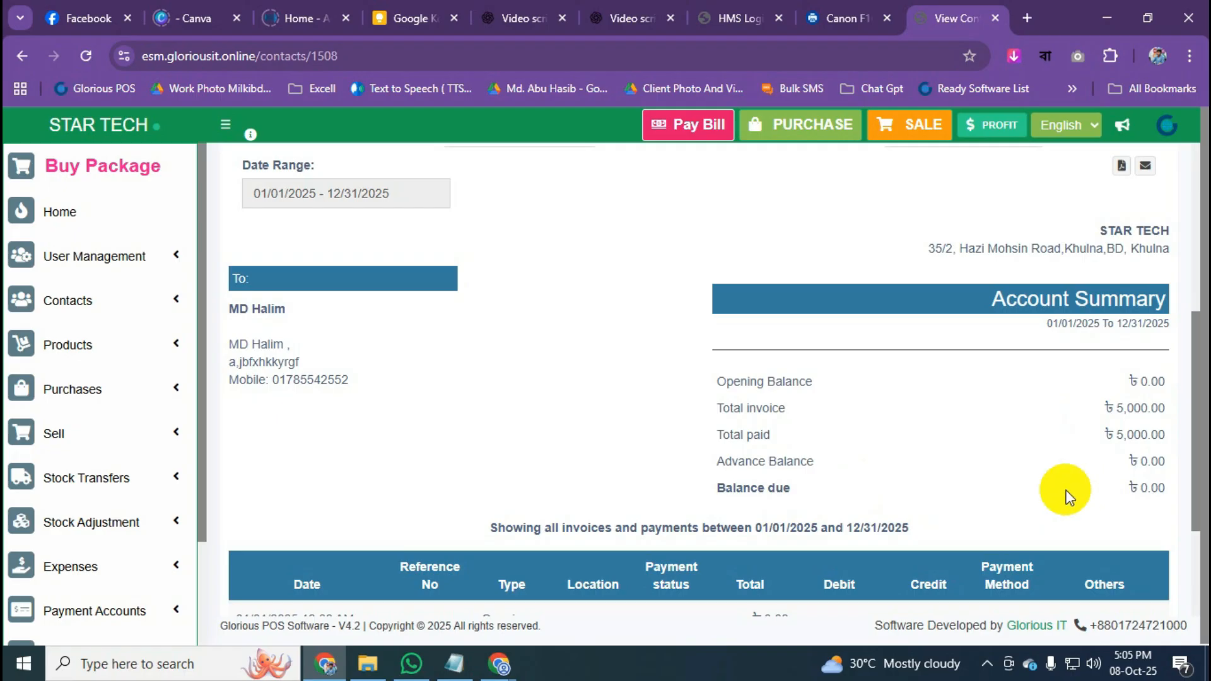
drag(1168, 490, 1111, 492)
scroll(892, 449, down, 3)
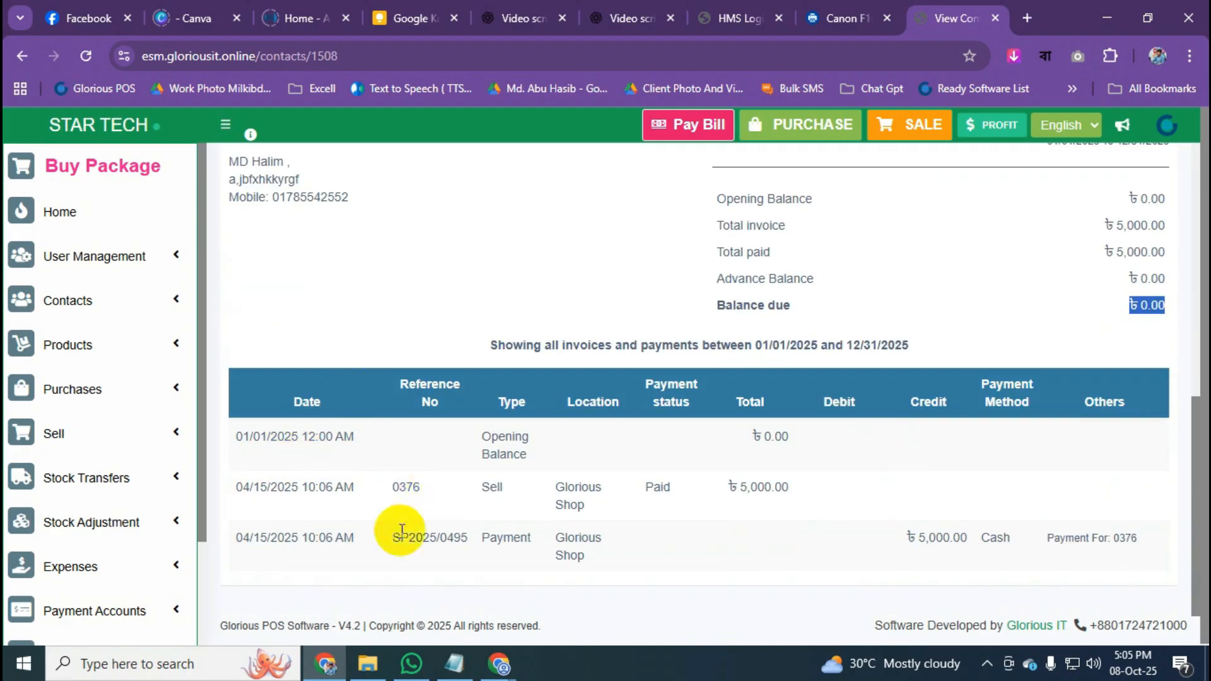
scroll(520, 513, up, 5)
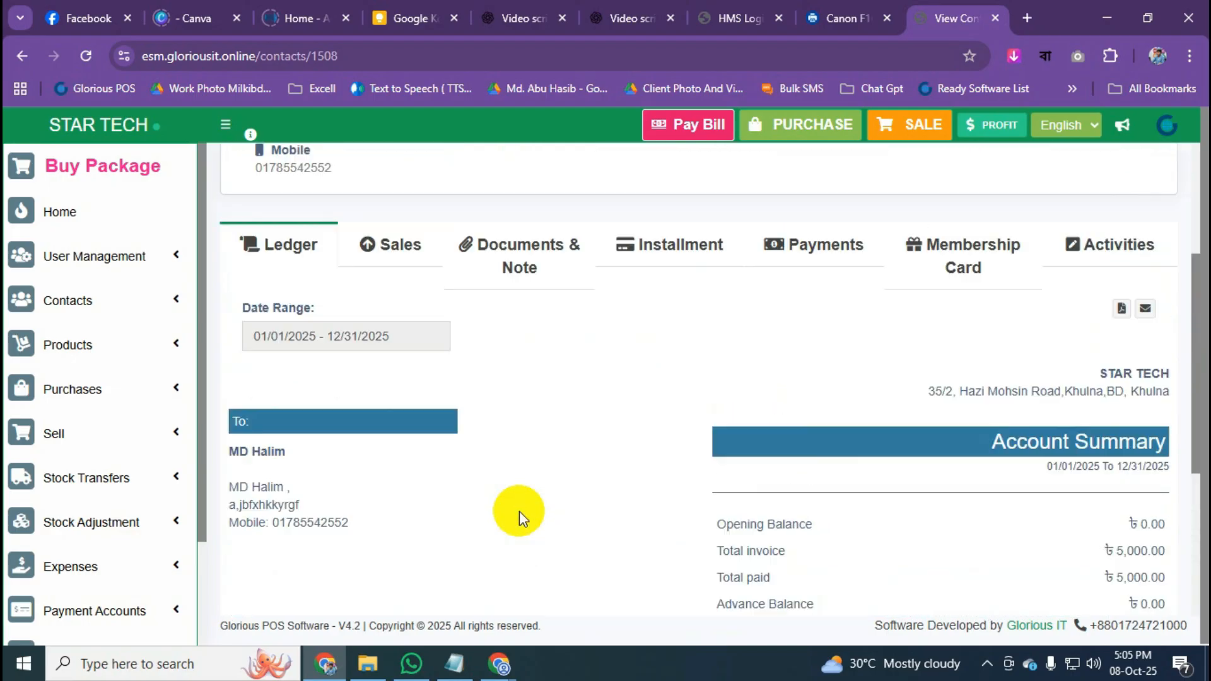
Look through the customer's Sales, Installment and Payments tabs.
click(399, 284)
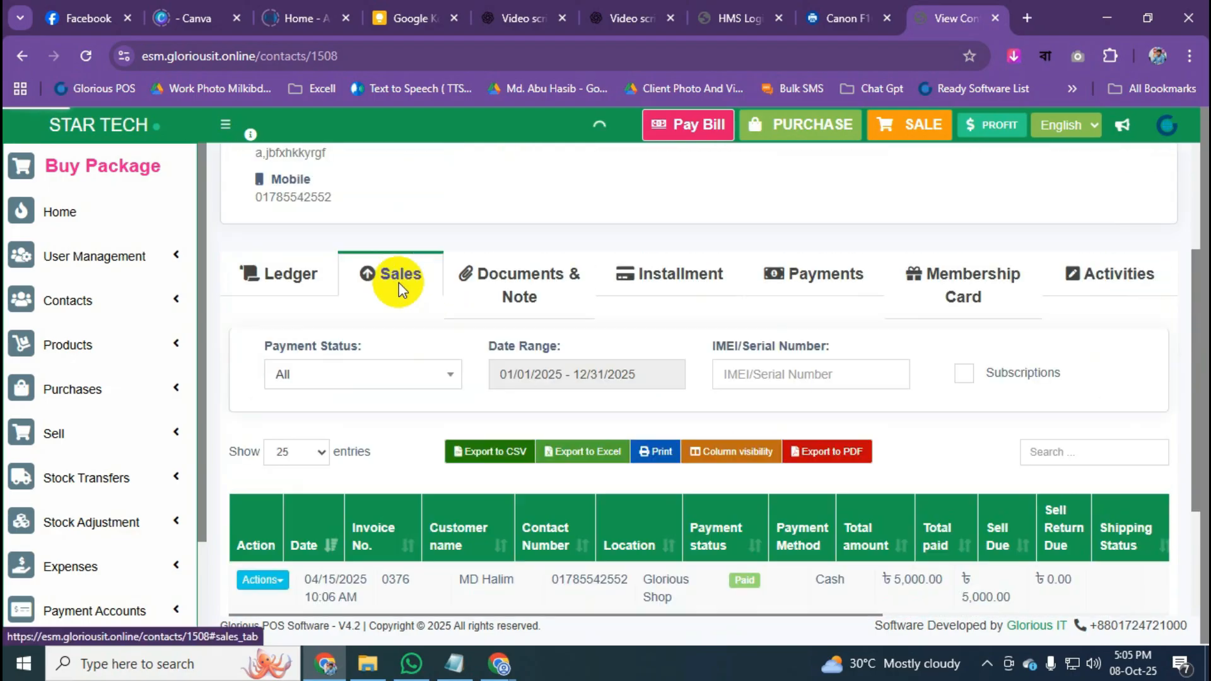
scroll(527, 464, down, 2)
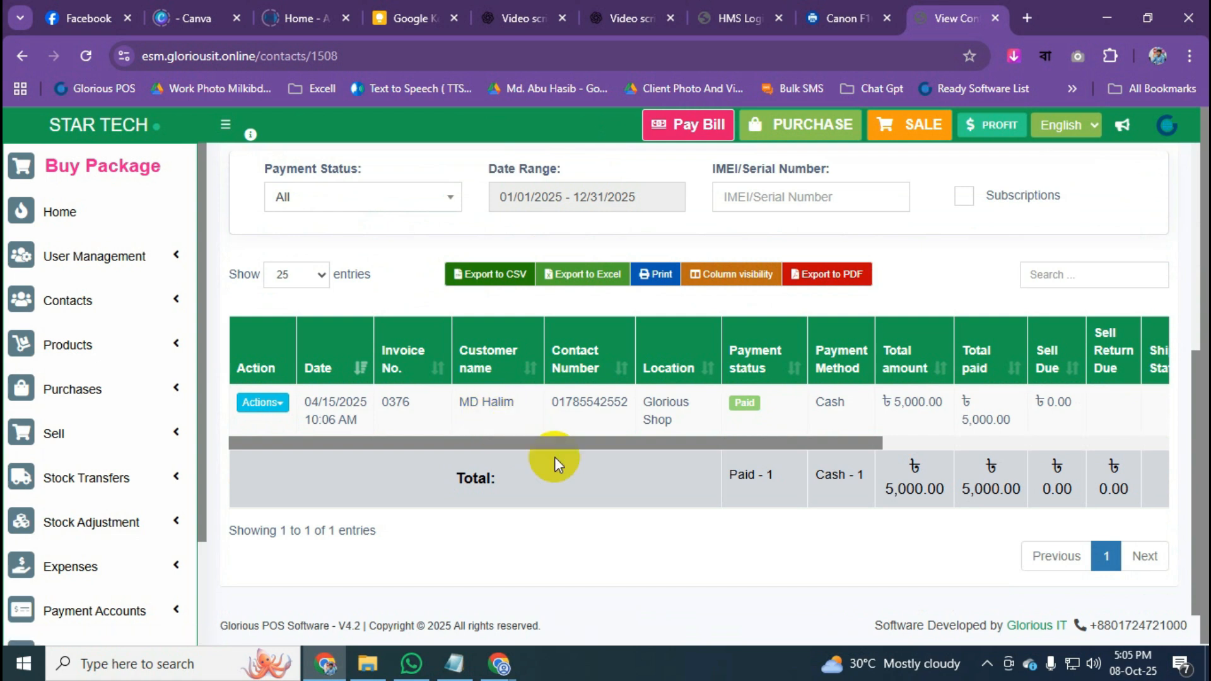
scroll(555, 463, up, 1)
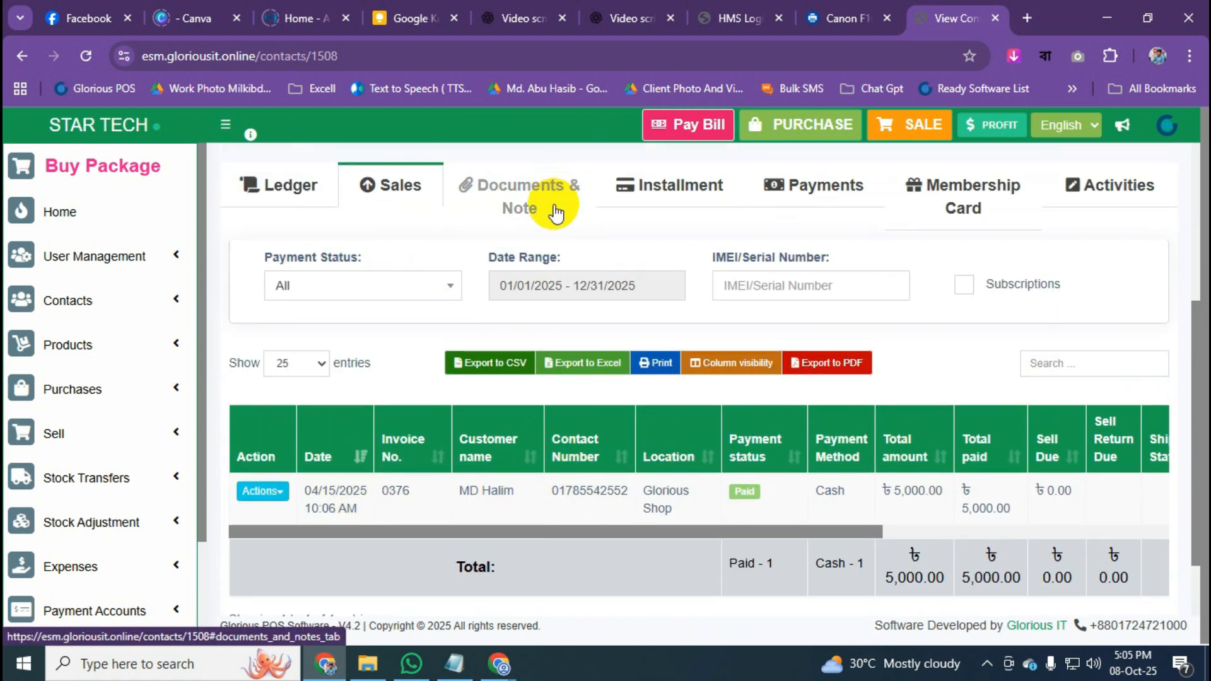
click(675, 184)
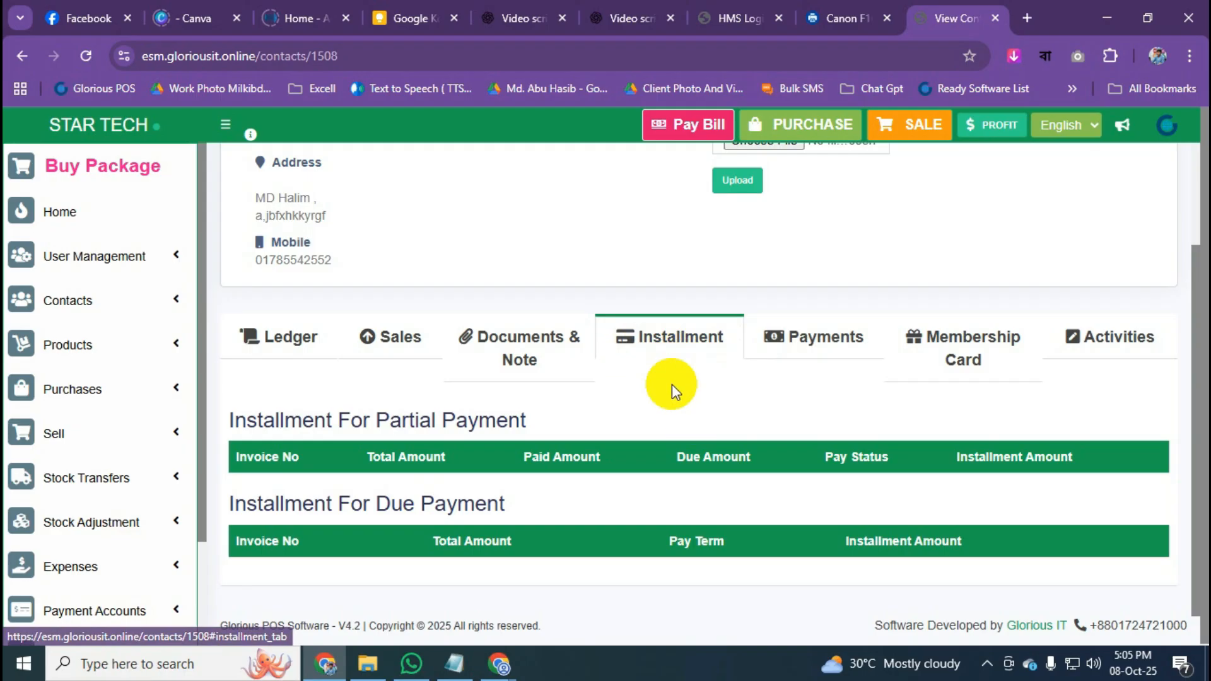
click(831, 354)
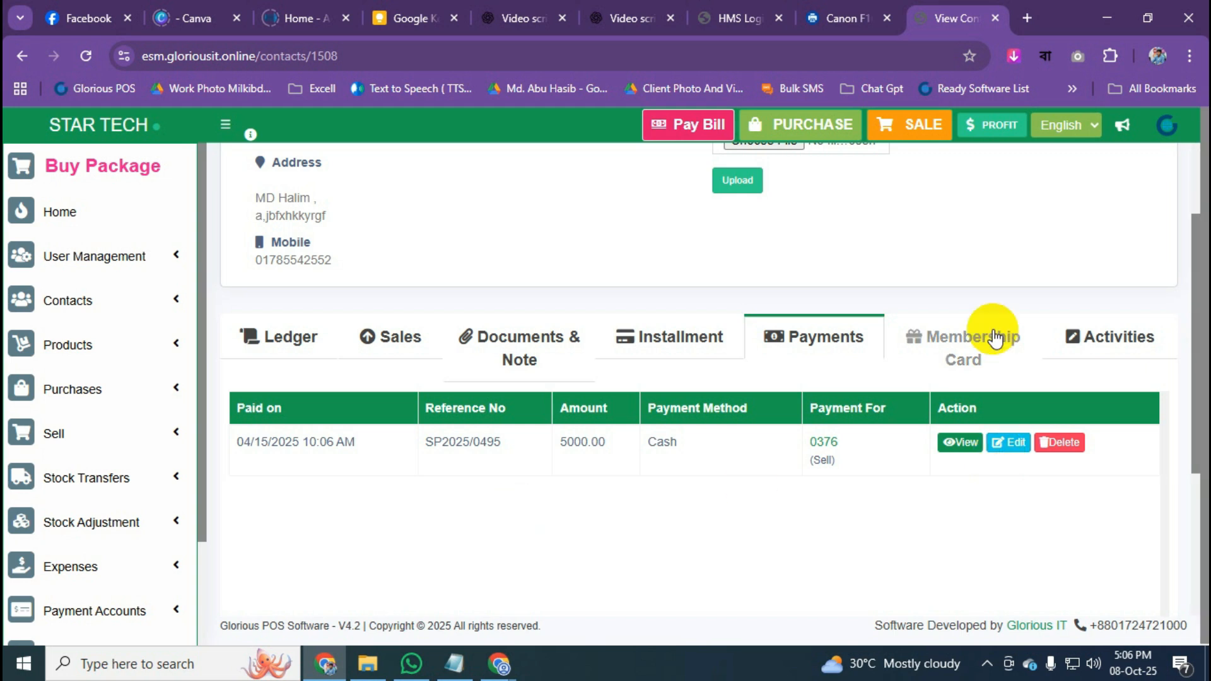
Show the customer's Membership Card tab and check its 5000 balance.
click(986, 349)
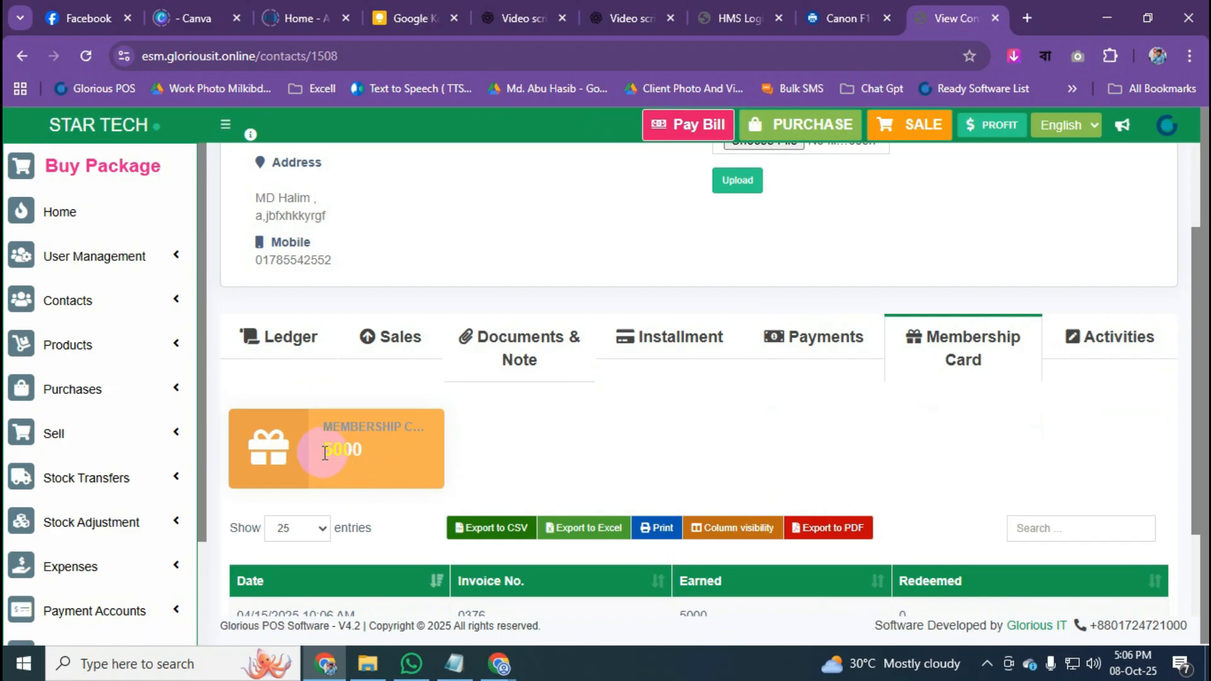
drag(325, 453, 369, 455)
click(846, 464)
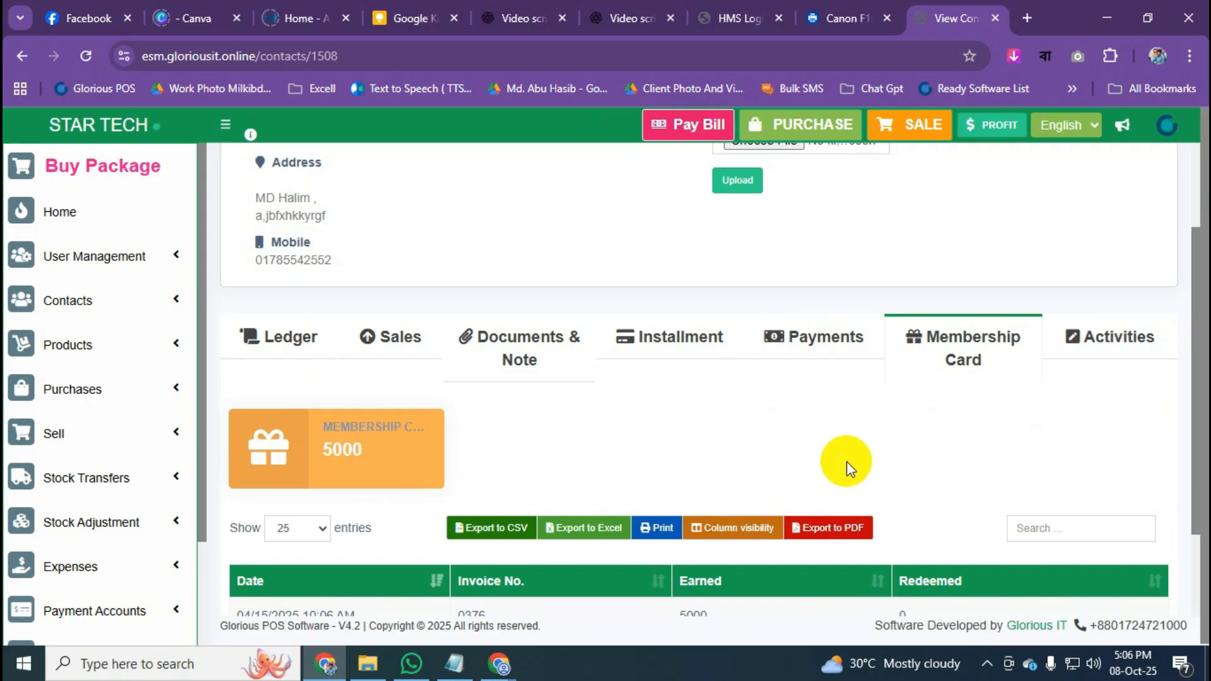
scroll(833, 462, up, 2)
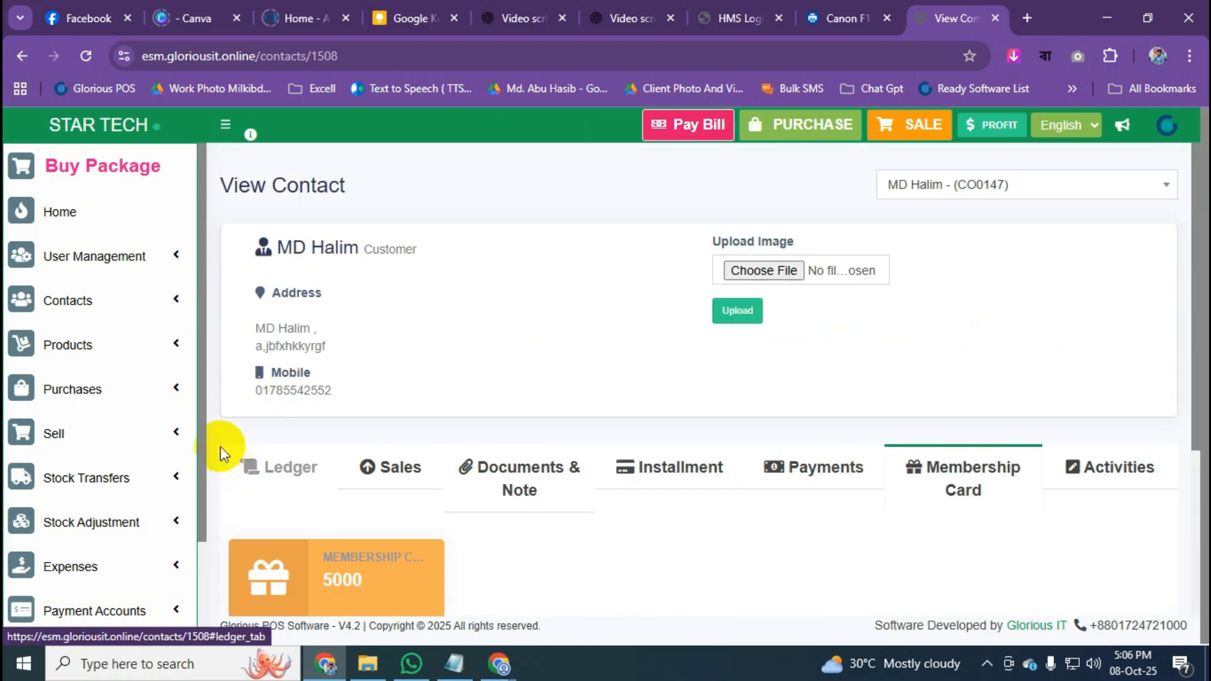
Return to the home dashboard and expand the Products submenu in the sidebar.
click(155, 309)
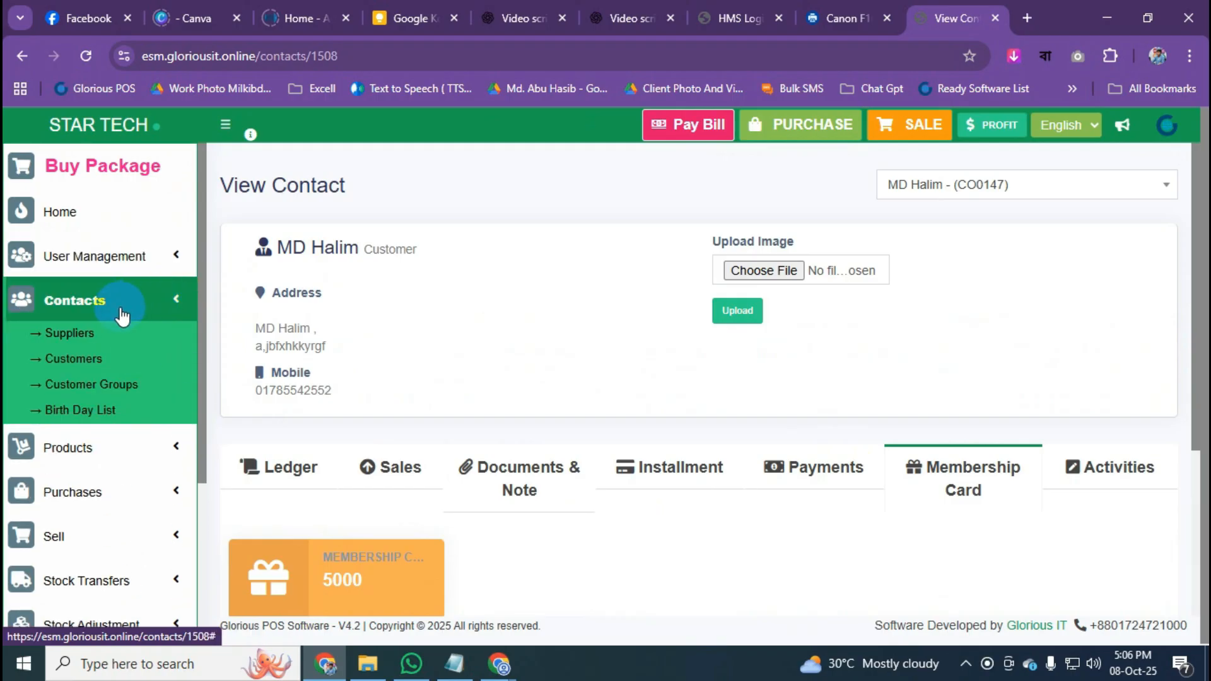
click(128, 308)
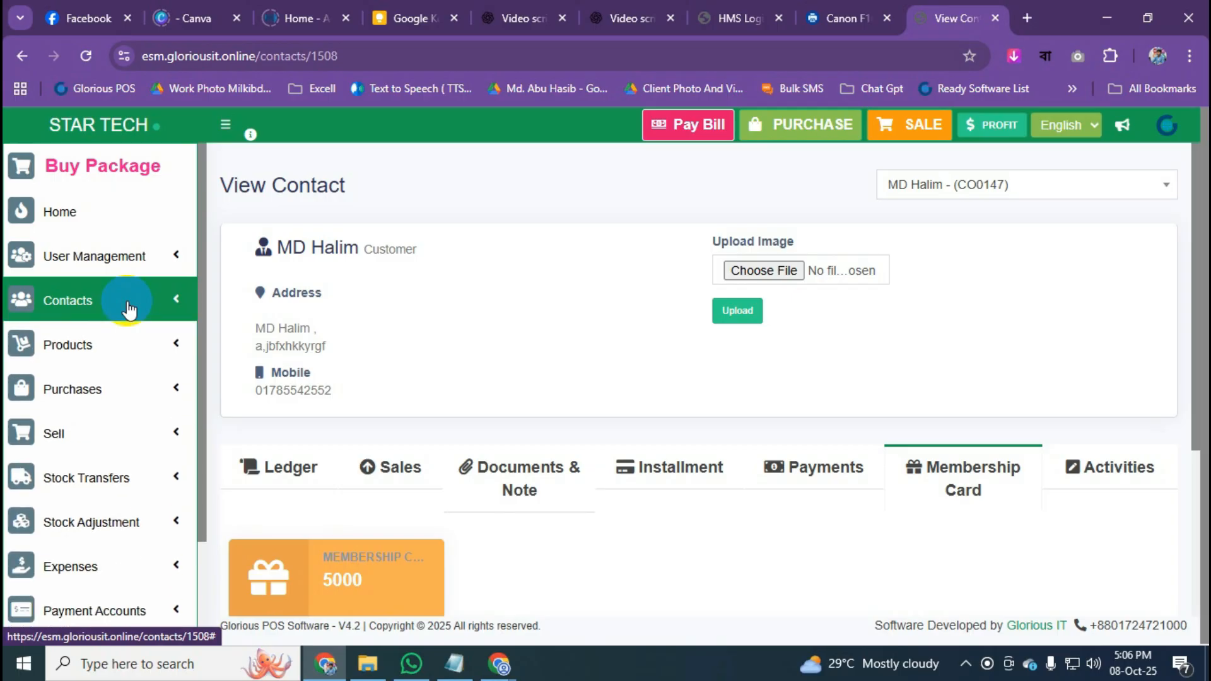
click(133, 125)
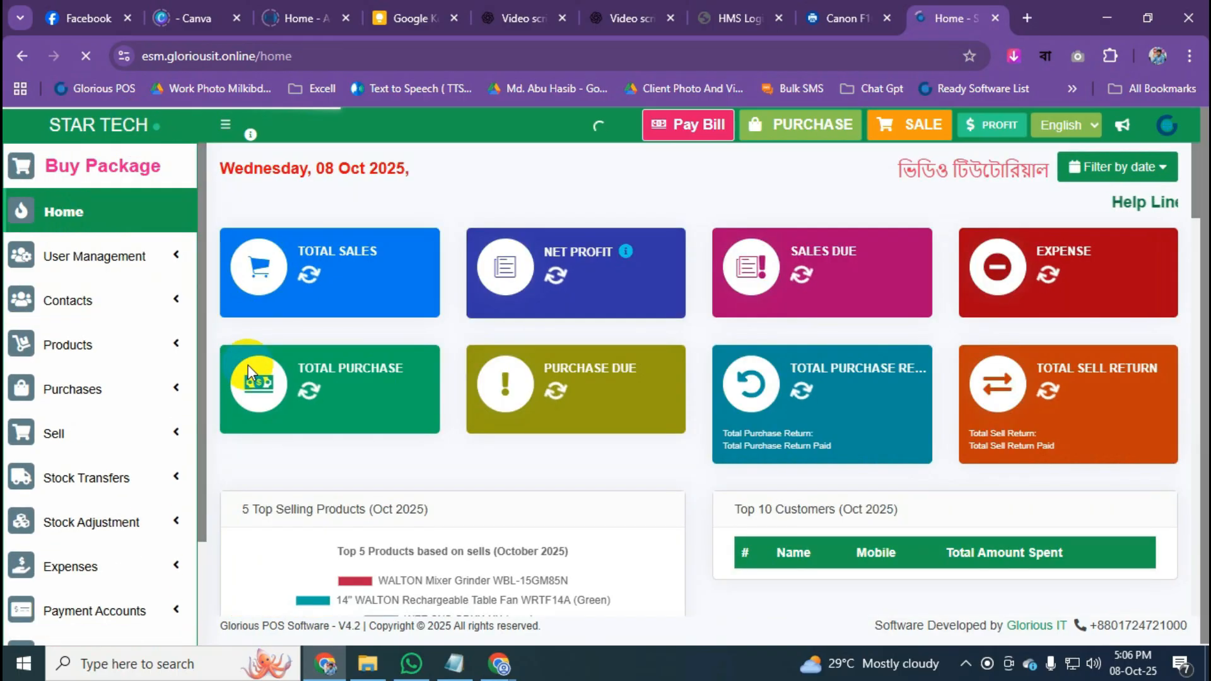
click(162, 346)
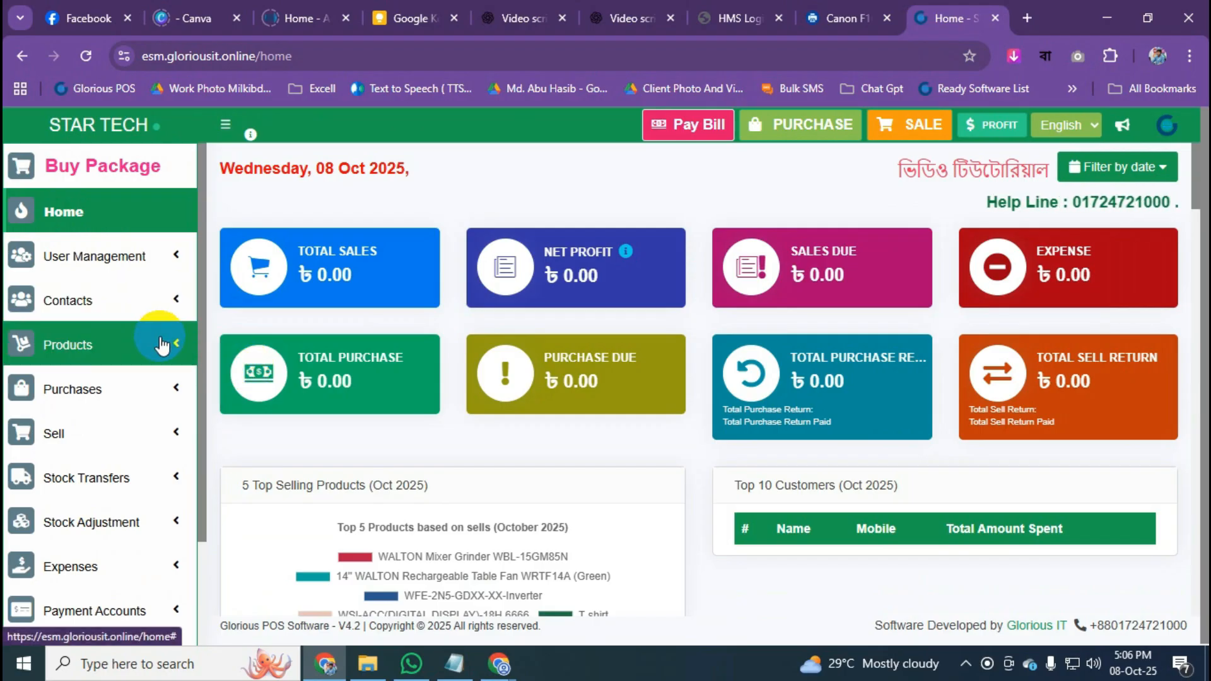
scroll(162, 340, down, 3)
scroll(162, 341, up, 2)
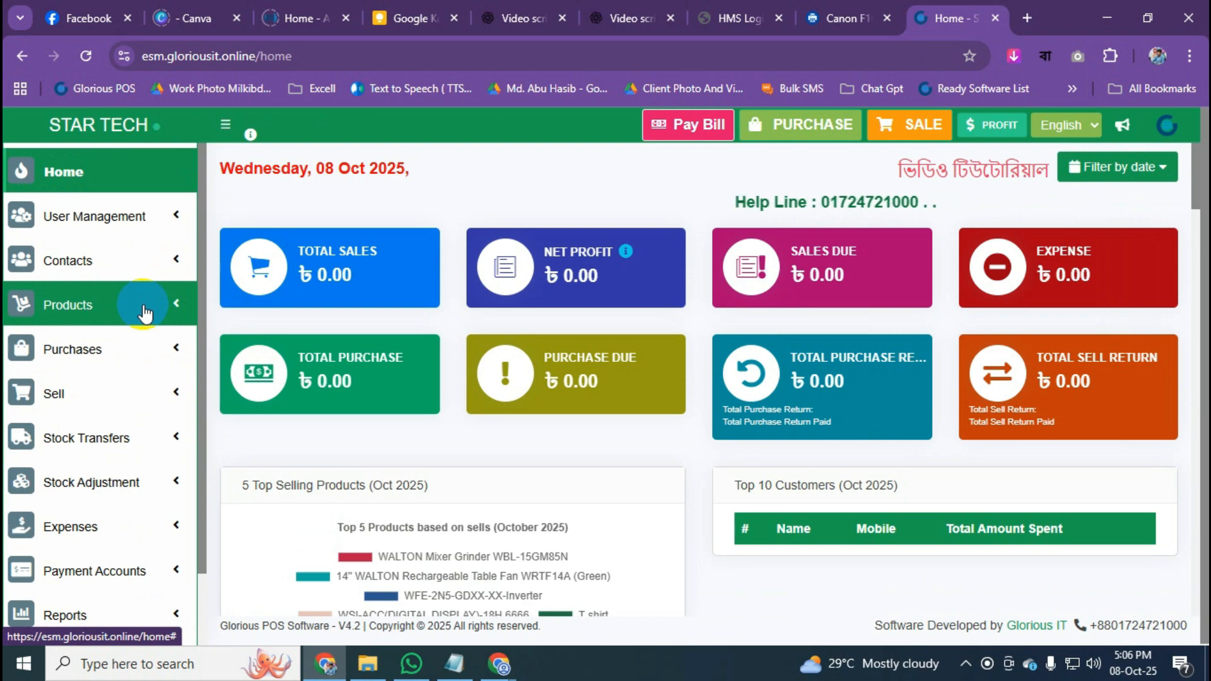
click(89, 309)
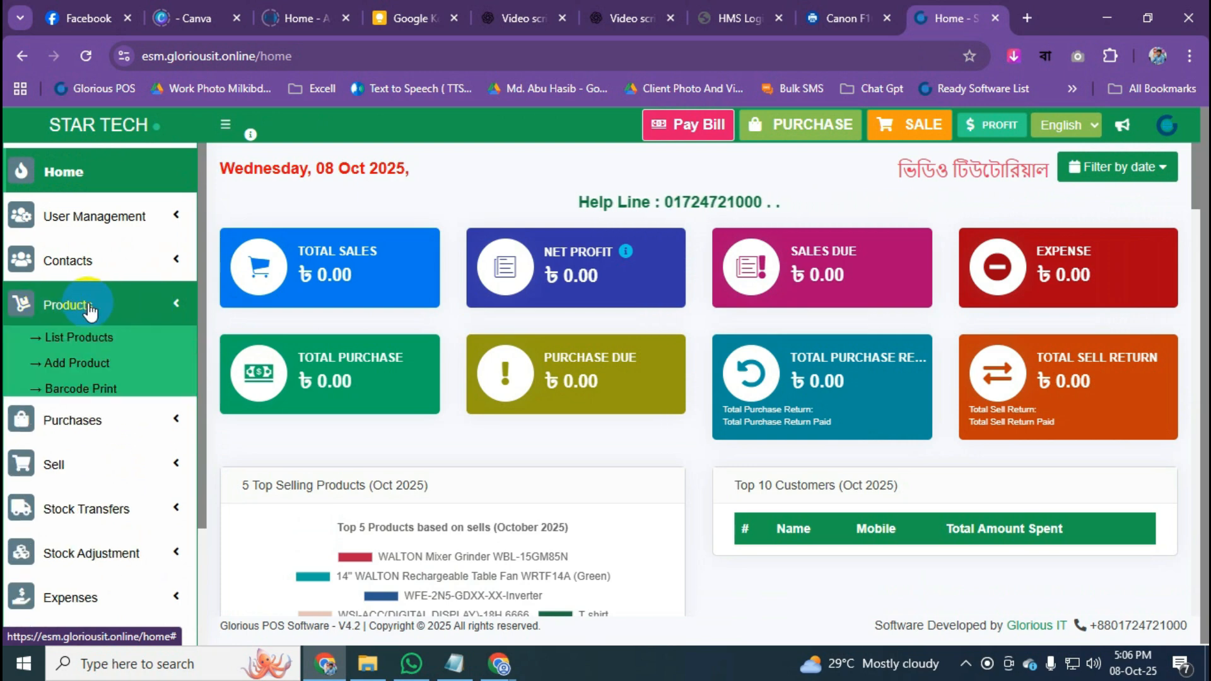
Open Products > Add Product and enter the product name 'Vison Led TV 32"'.
click(73, 371)
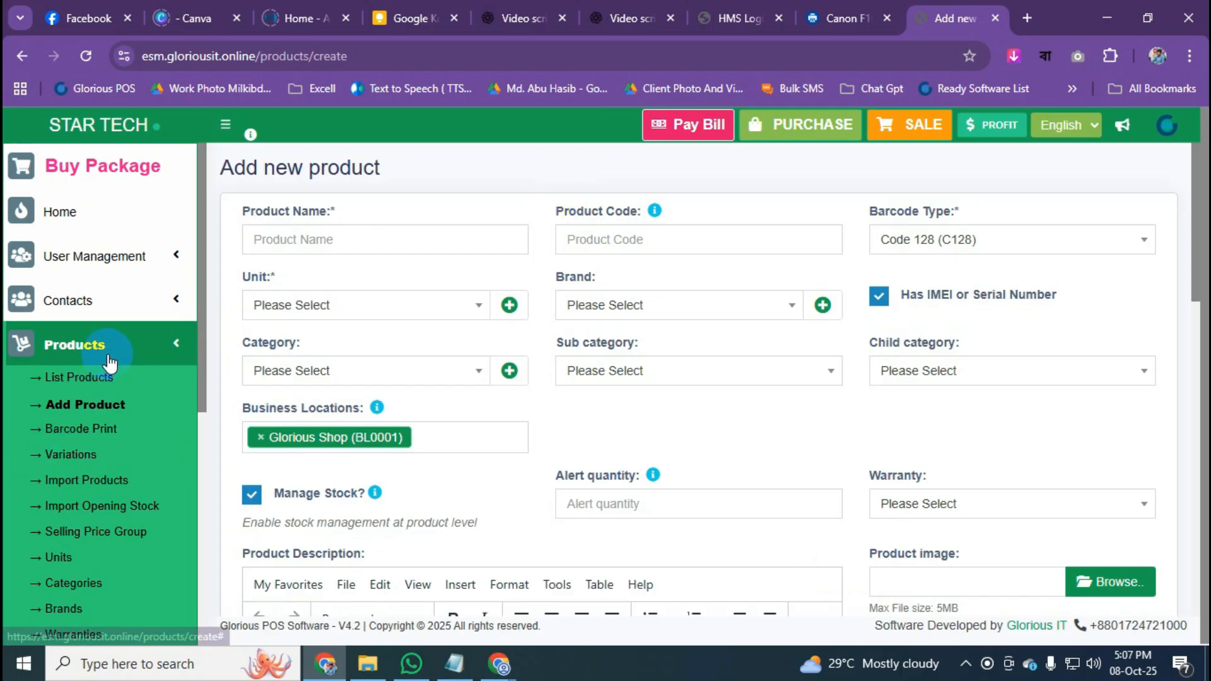
click(98, 404)
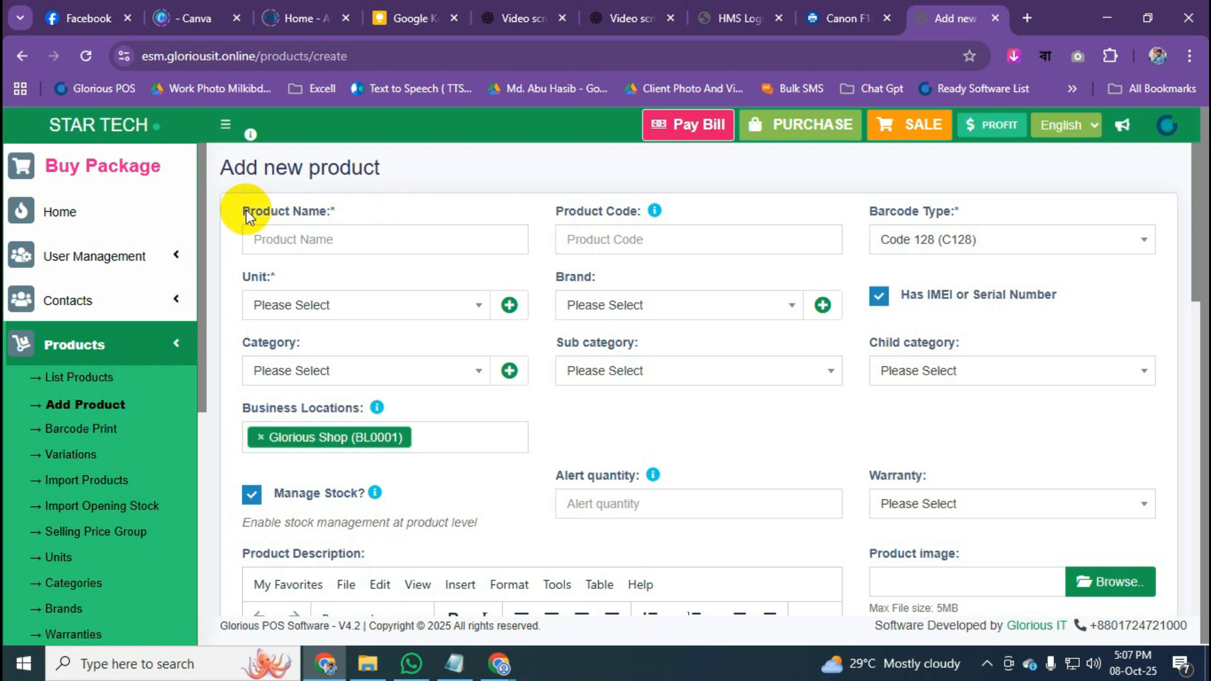
click(357, 238)
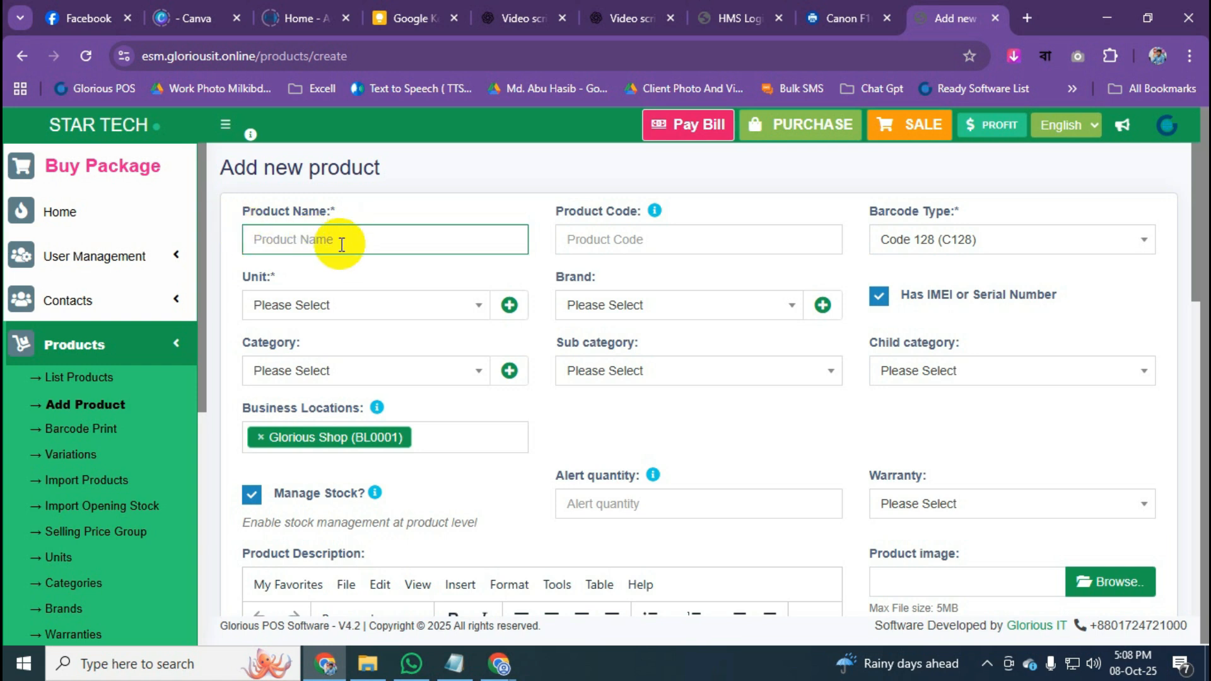
text(Vison Led TV 32")
Append 751194 to the end of the Product Name field.
click(471, 172)
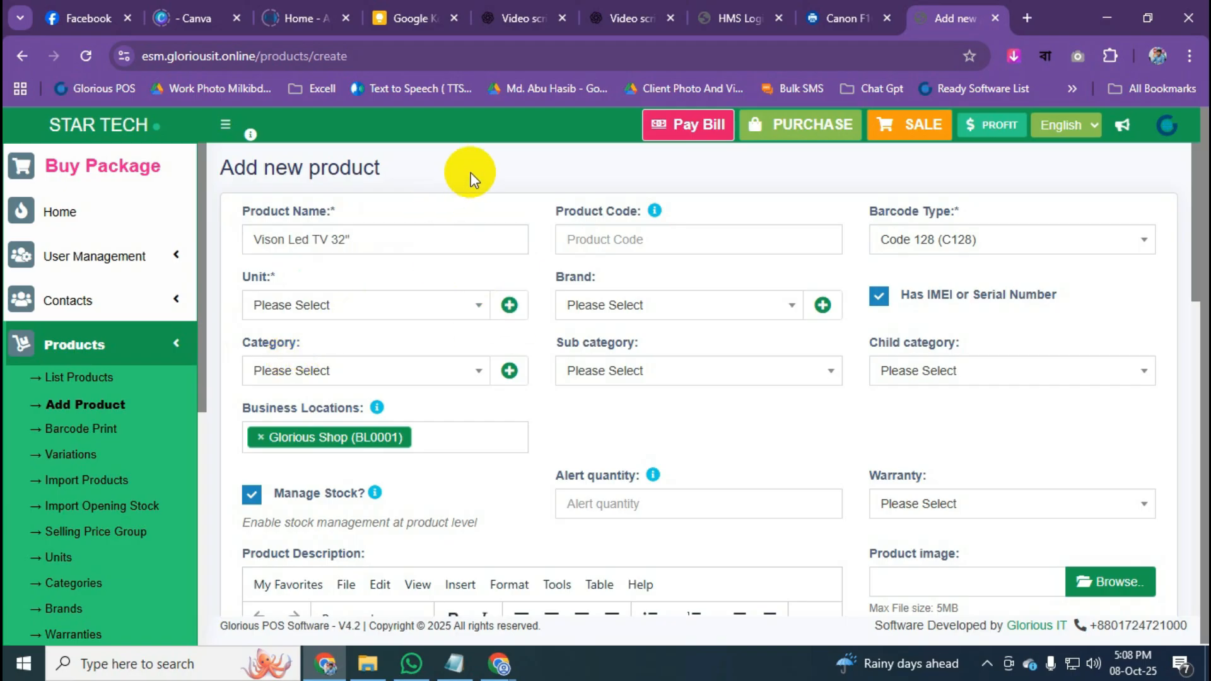
click(577, 240)
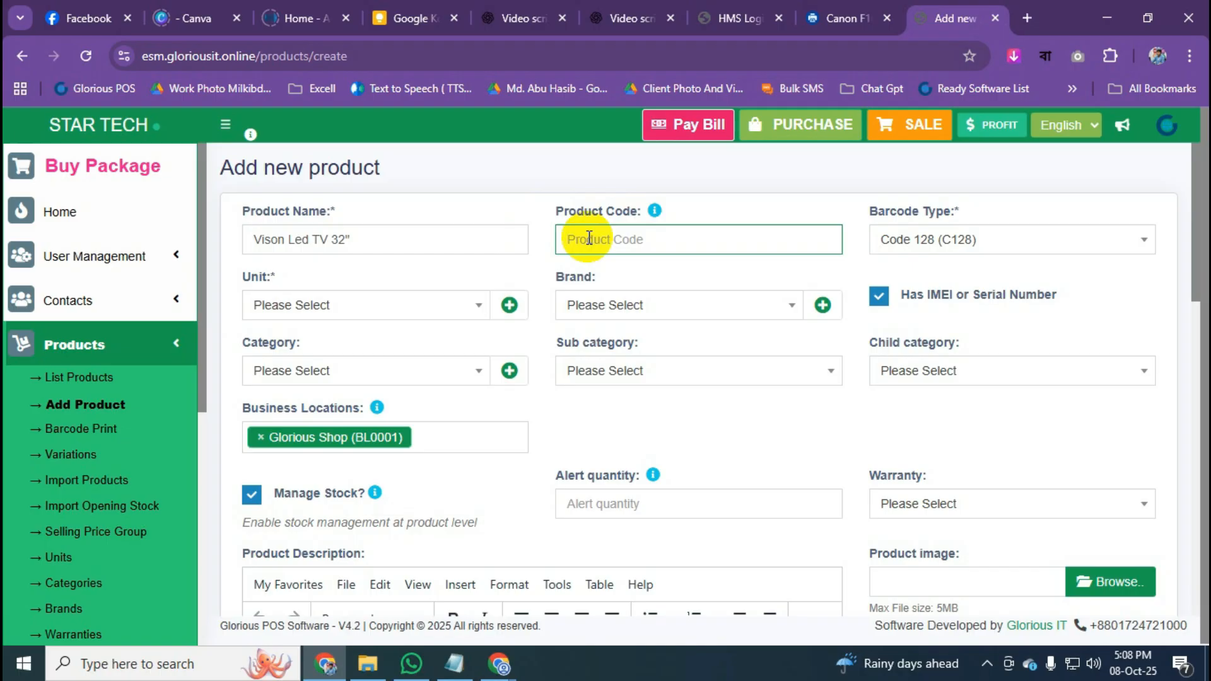
triple_click(406, 239)
click(425, 239)
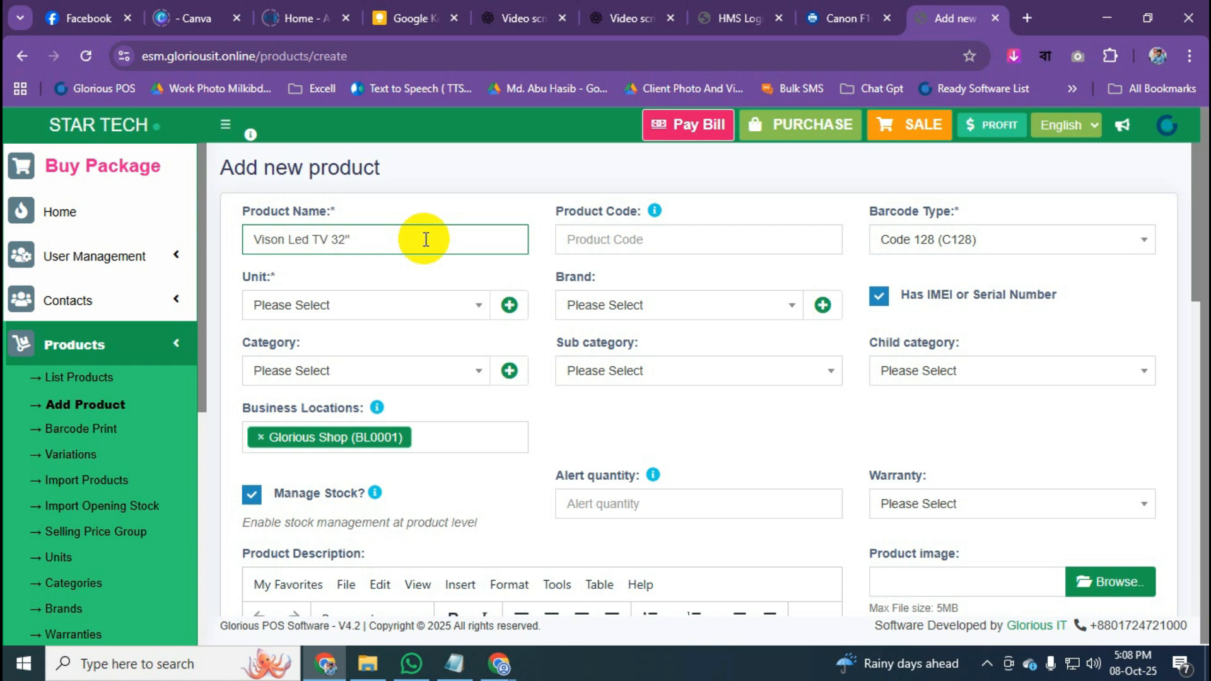
text(751194)
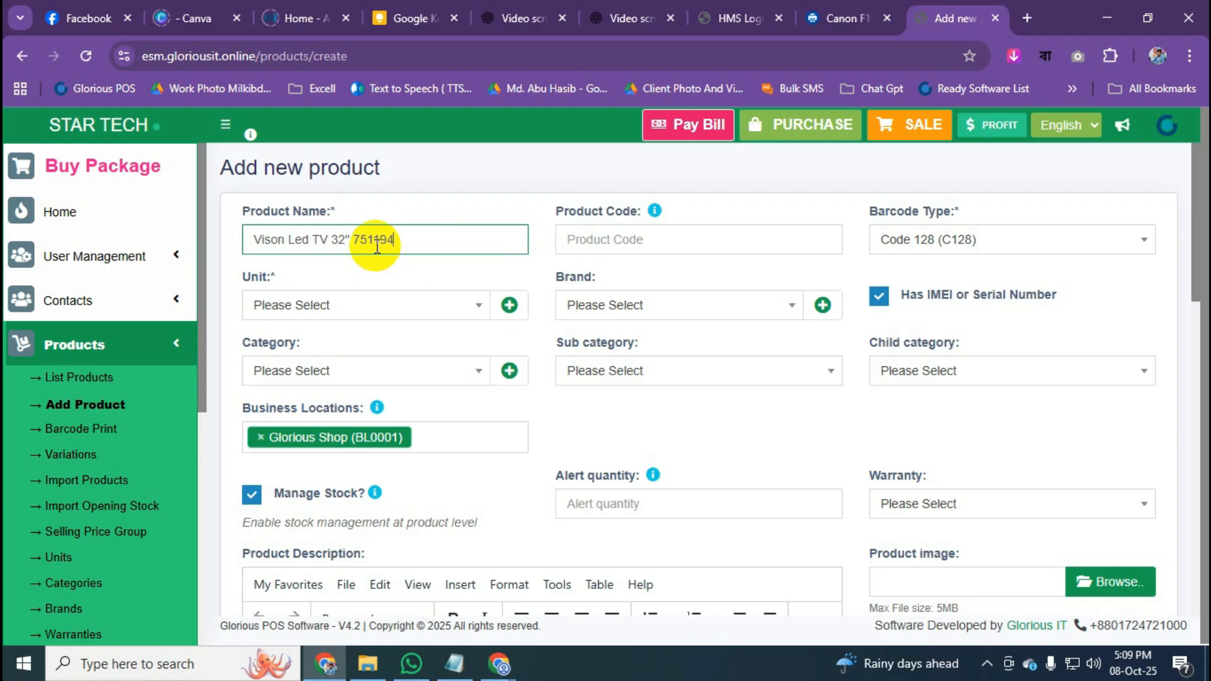
Delete the stray 751194 so the product name reads Vison Led TV 32" alone.
triple_click(378, 246)
click(418, 240)
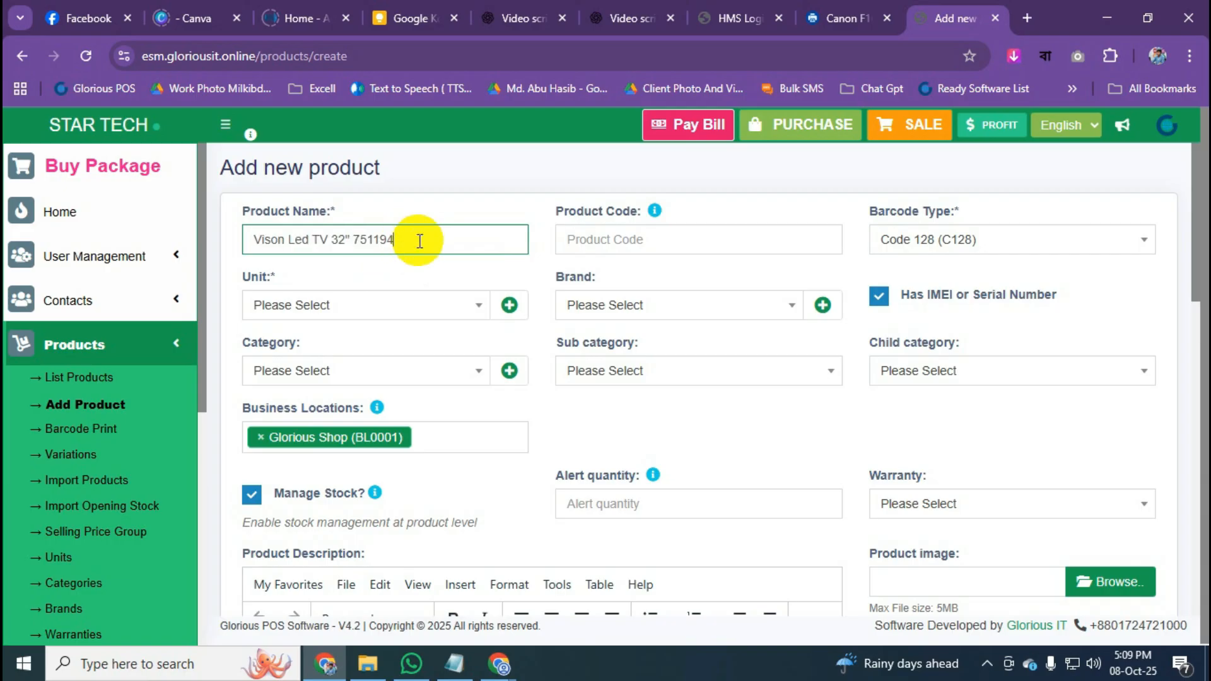
drag(354, 244, 400, 245)
triple_click(400, 245)
click(310, 246)
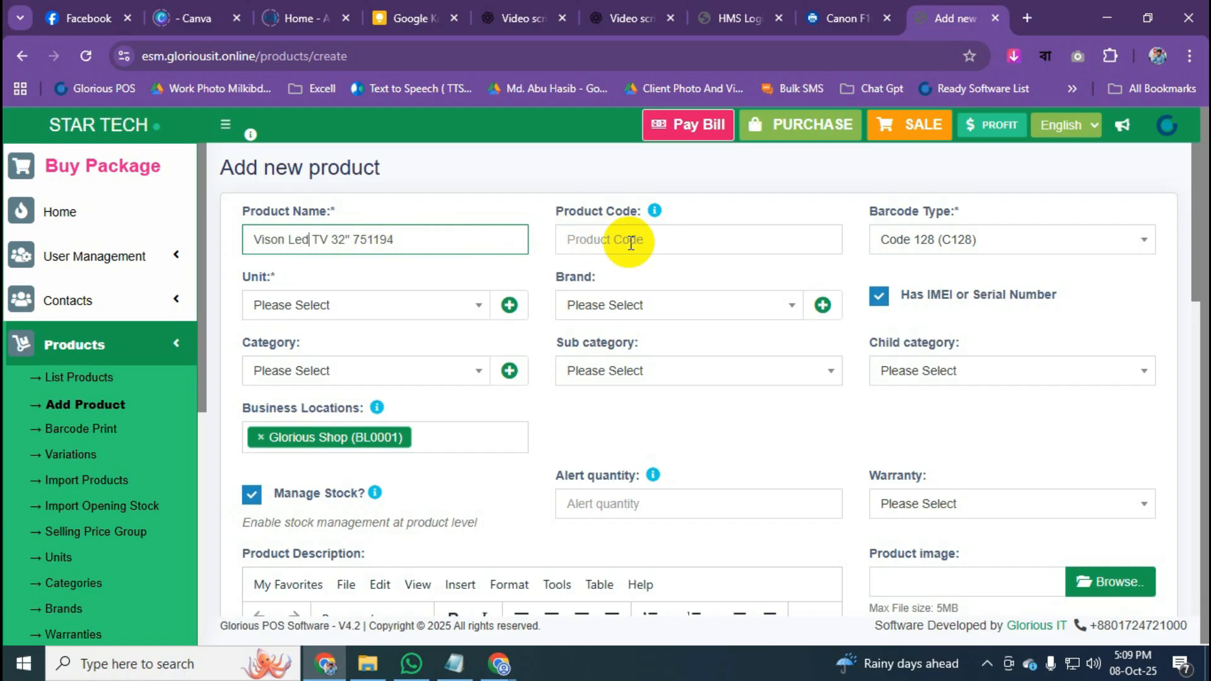
drag(353, 242, 417, 246)
key(ctrl+a)
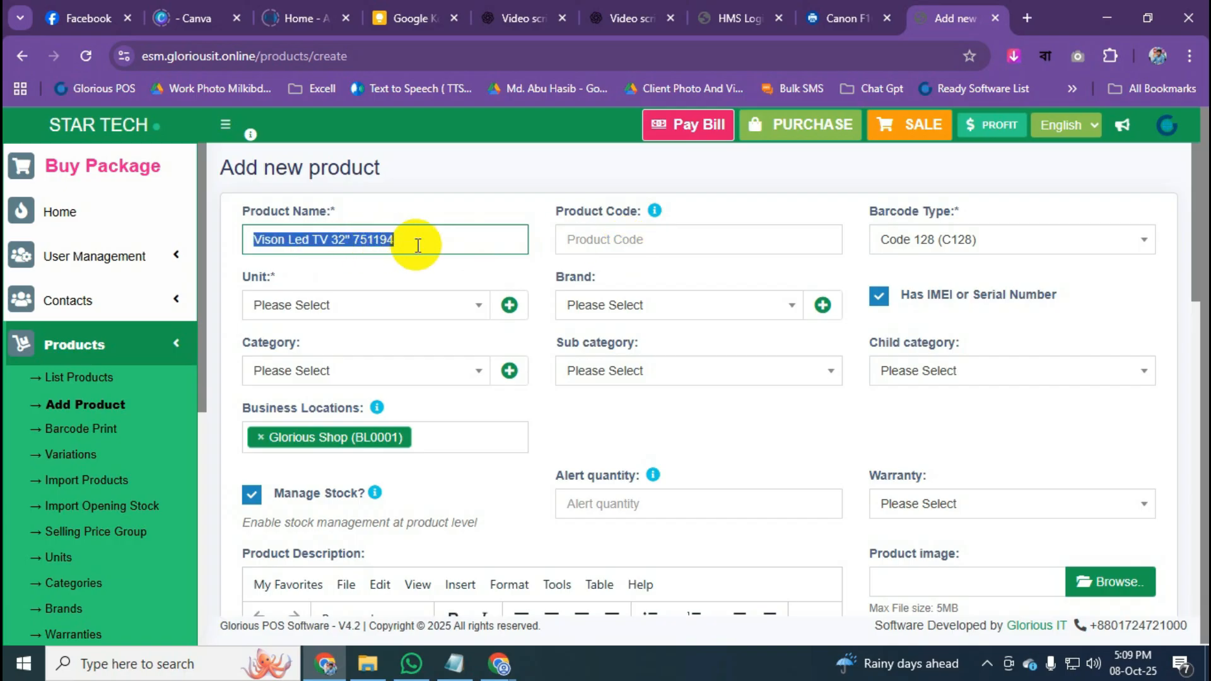
key(ctrl+x)
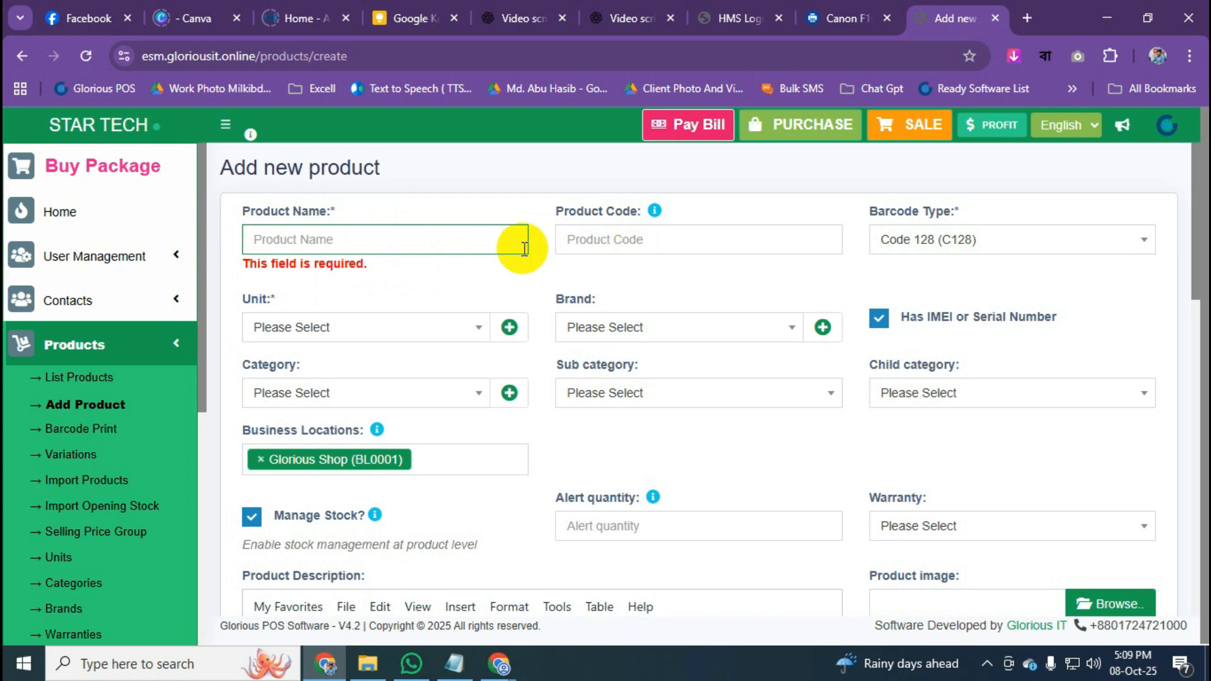
key(ctrl+z)
click(419, 239)
double_click(368, 238)
triple_click(484, 251)
click(448, 248)
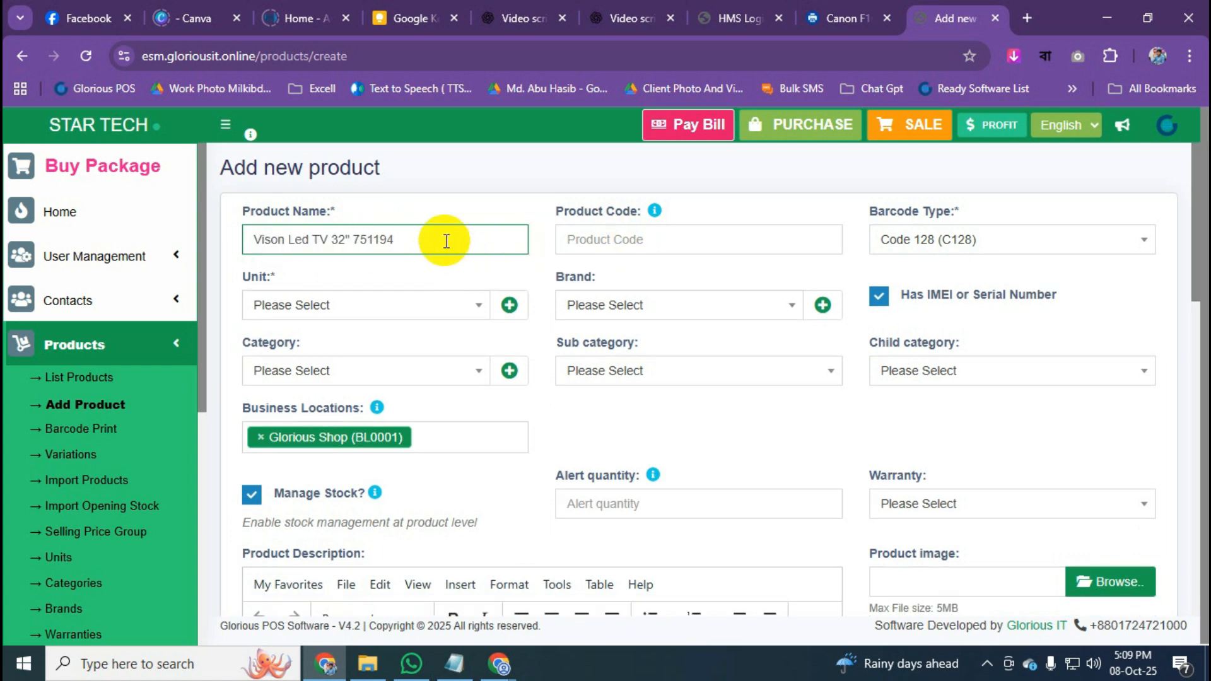
key(BackSpace)
key(BackSpace)
key(BackSpace)
key(BackSpace)
key(BackSpace)
Enter 751194 as the Product Code.
click(592, 238)
text(751194)
click(536, 191)
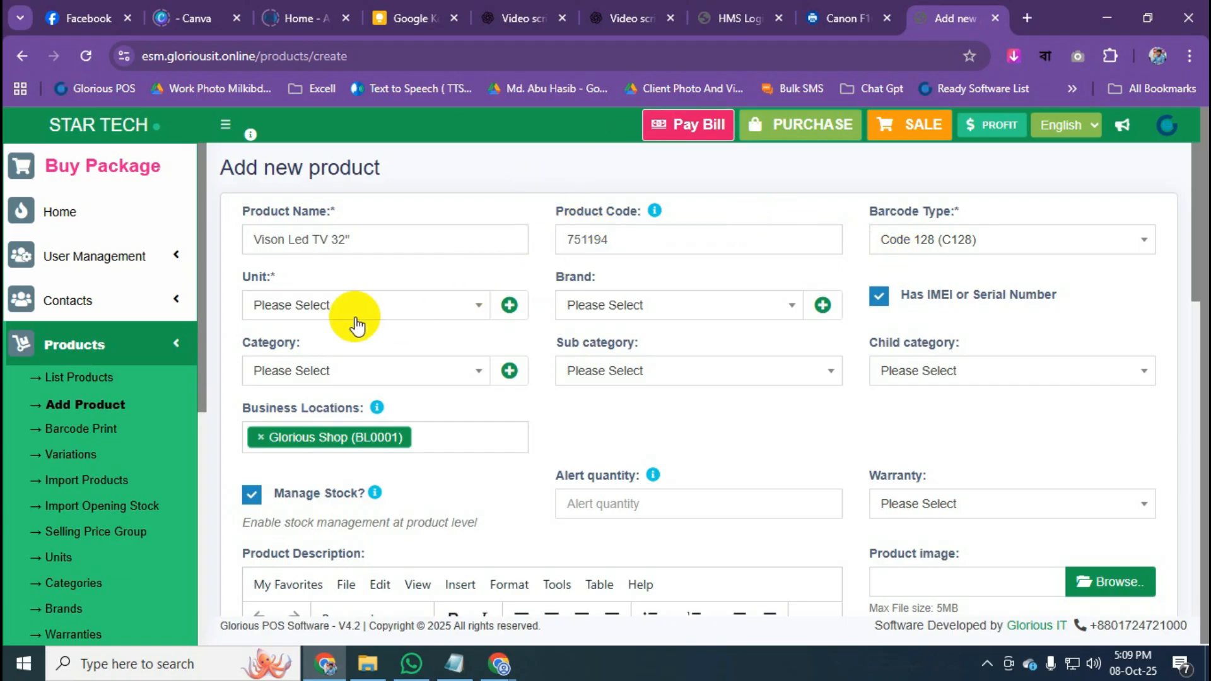
Choose Pieces (Pc) as the unit and uncheck Has IMEI or Serial Number.
click(417, 319)
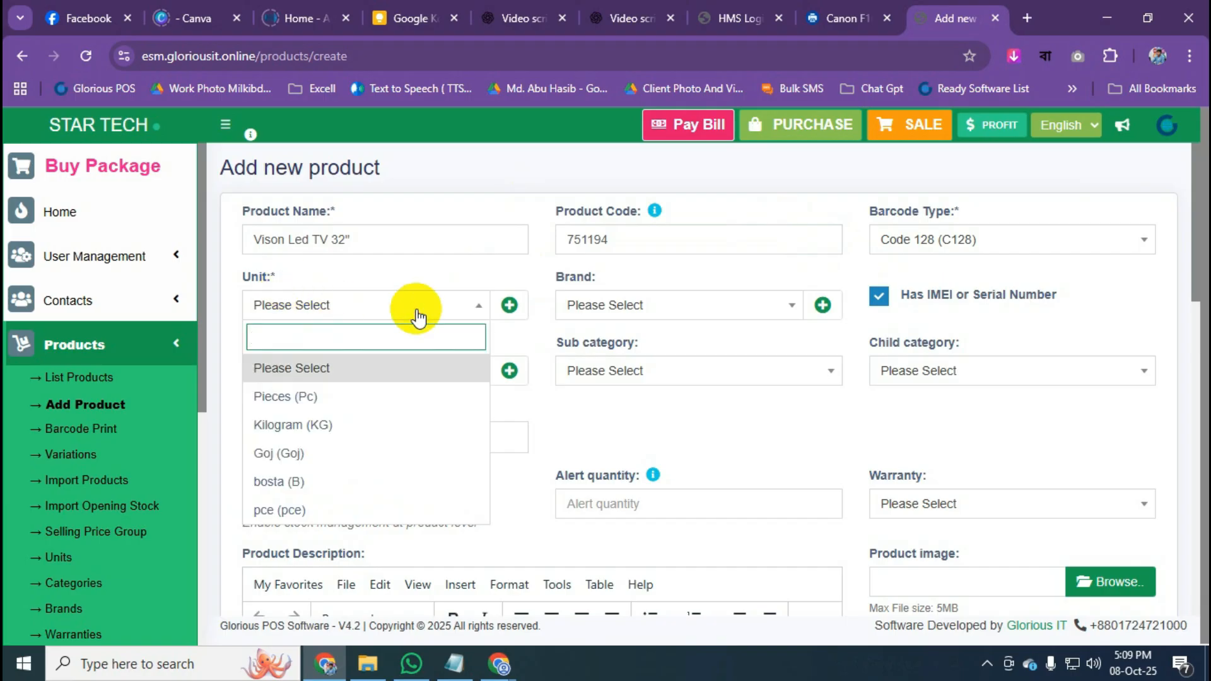
click(340, 395)
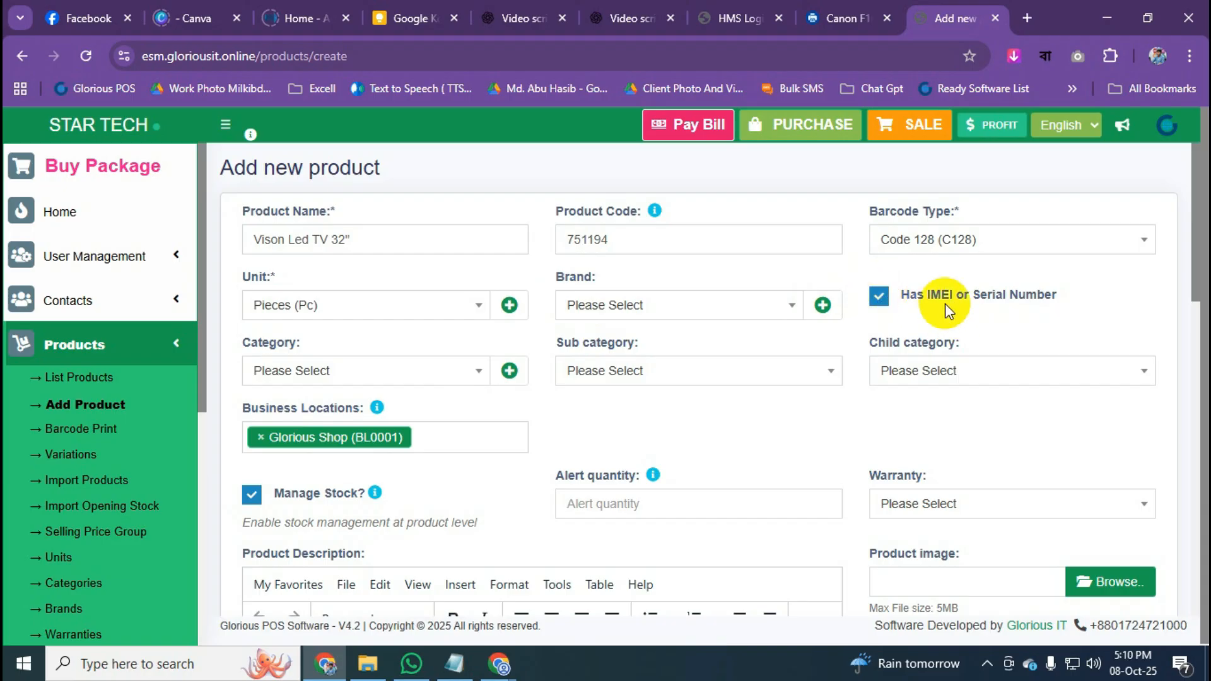
drag(973, 299, 1062, 297)
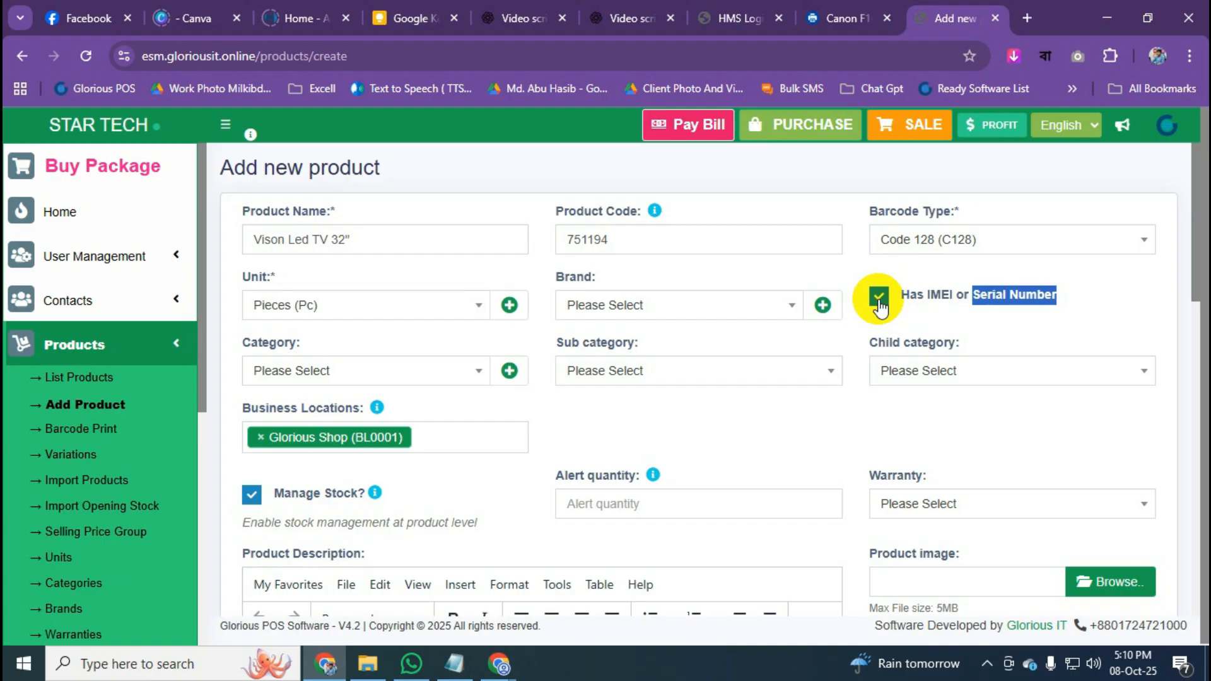
click(1112, 321)
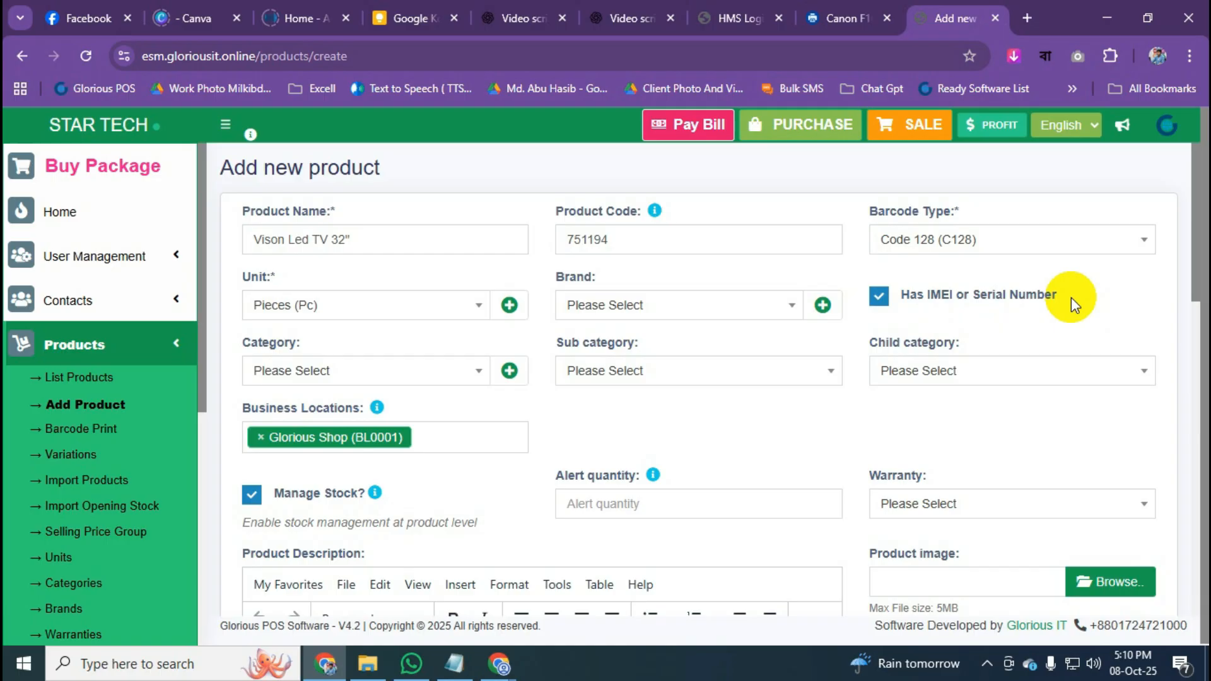
click(890, 308)
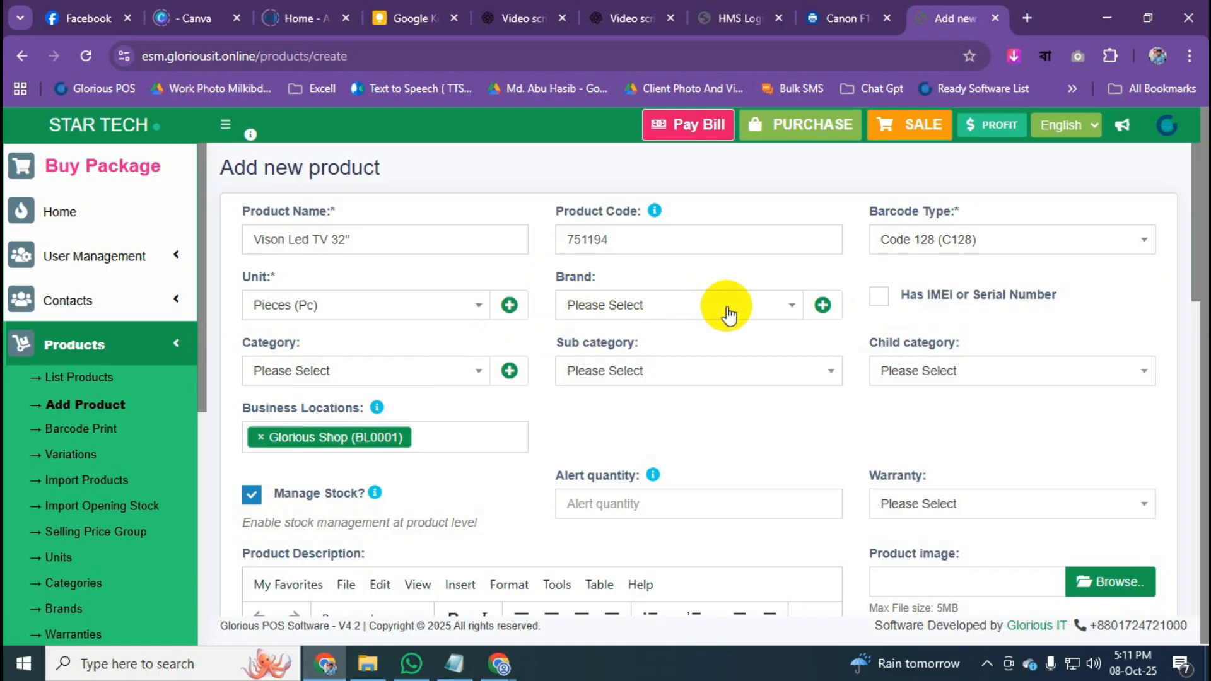
Add a new brand named Vison and save it.
click(823, 306)
click(459, 240)
text(Vison)
click(770, 373)
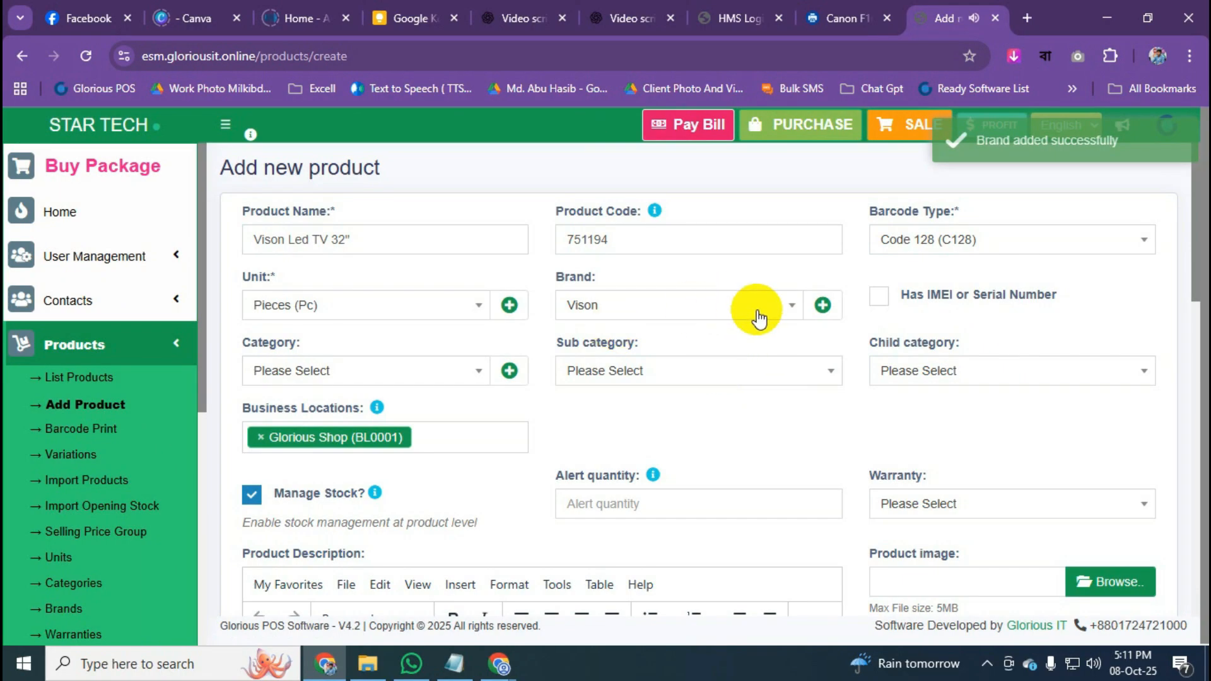
Select Vison in the product's Brand dropdown.
click(760, 311)
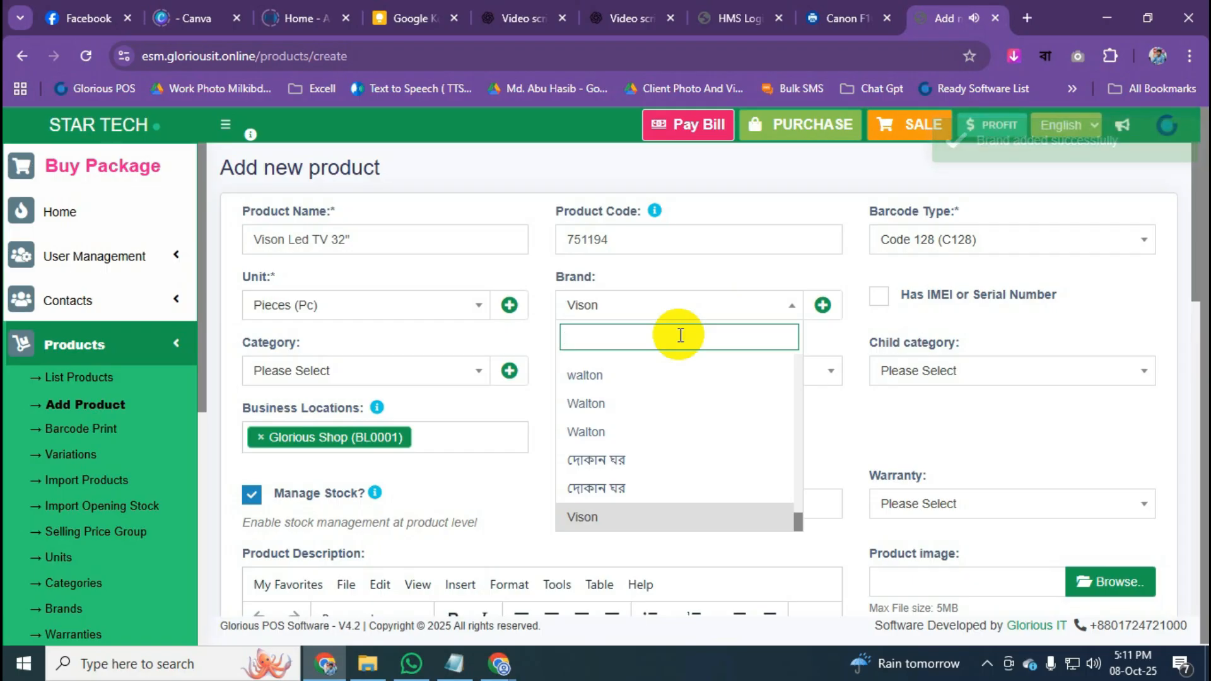
text(vis)
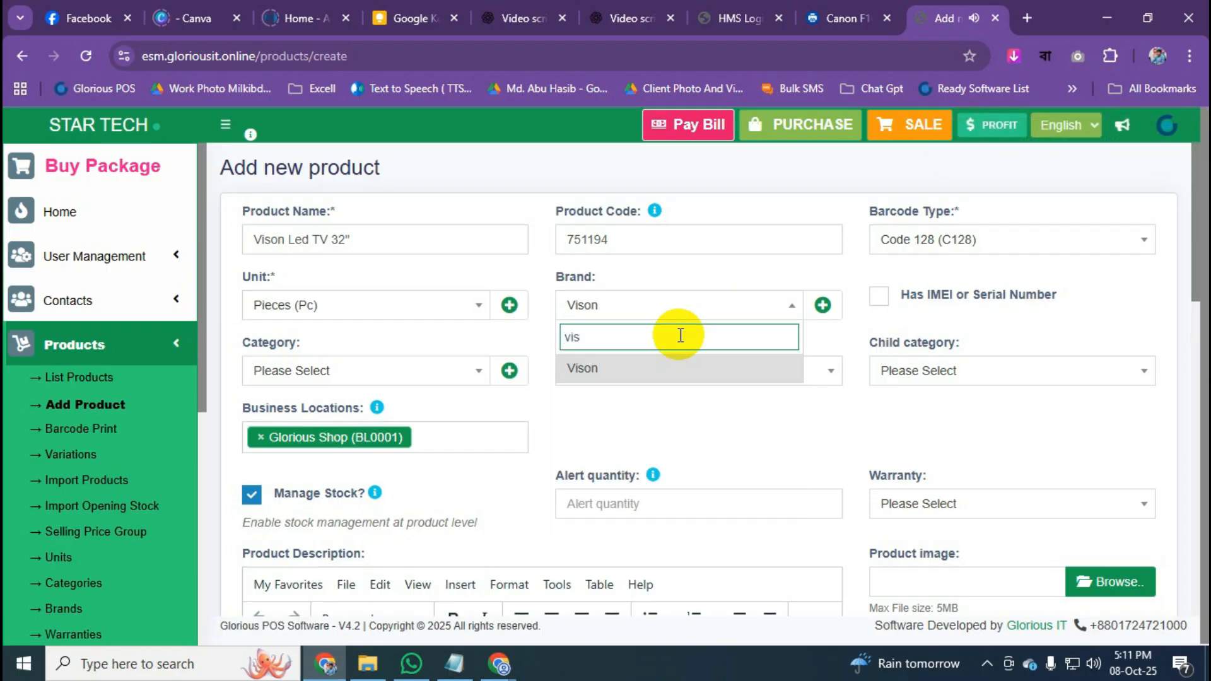
click(640, 368)
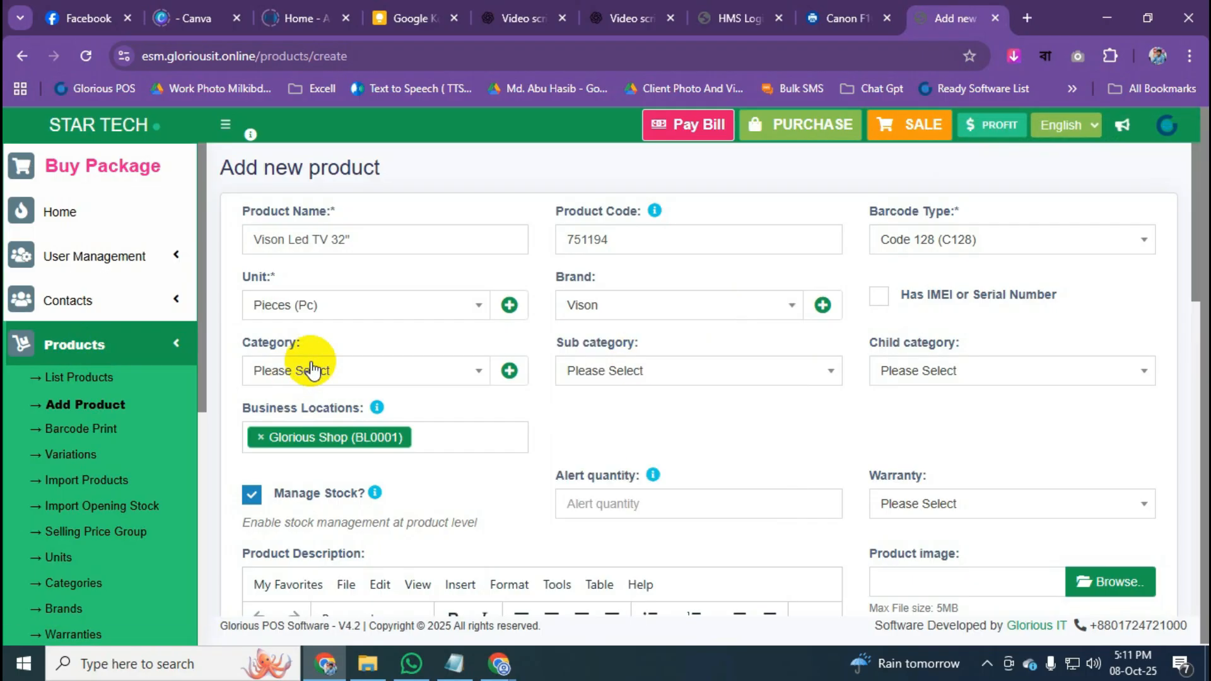
scroll(421, 341, down, 1)
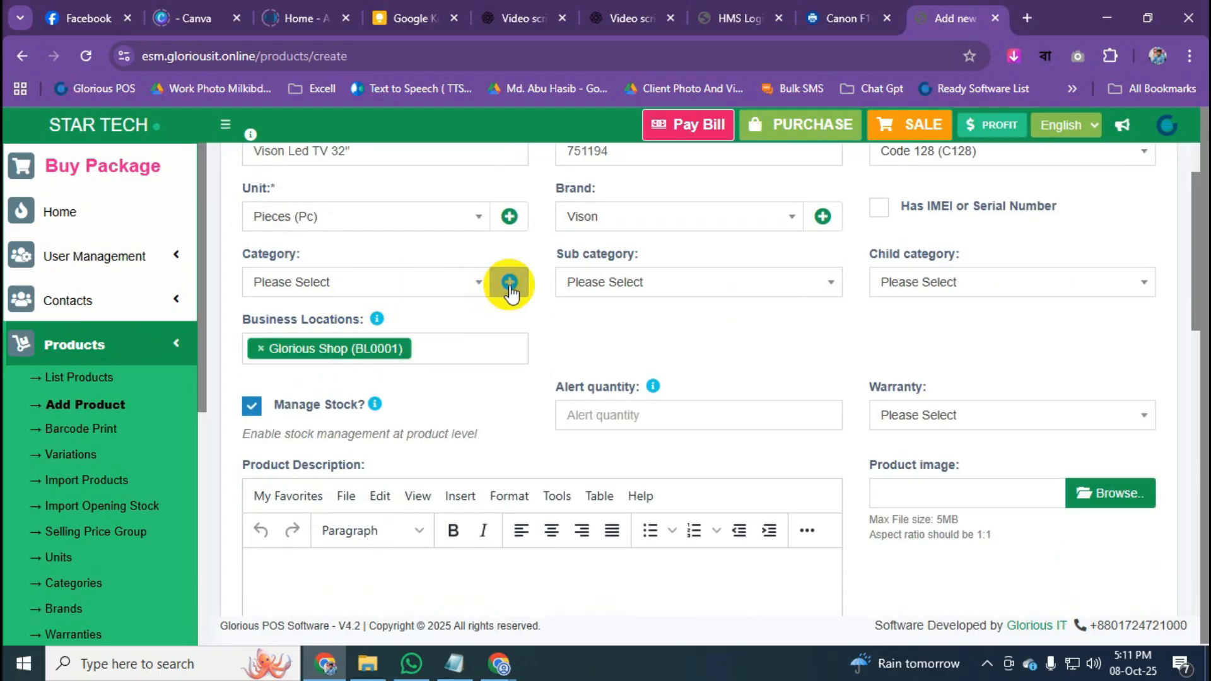
Search the category list for 'tv' and close it without choosing anything.
scroll(479, 303, up, 1)
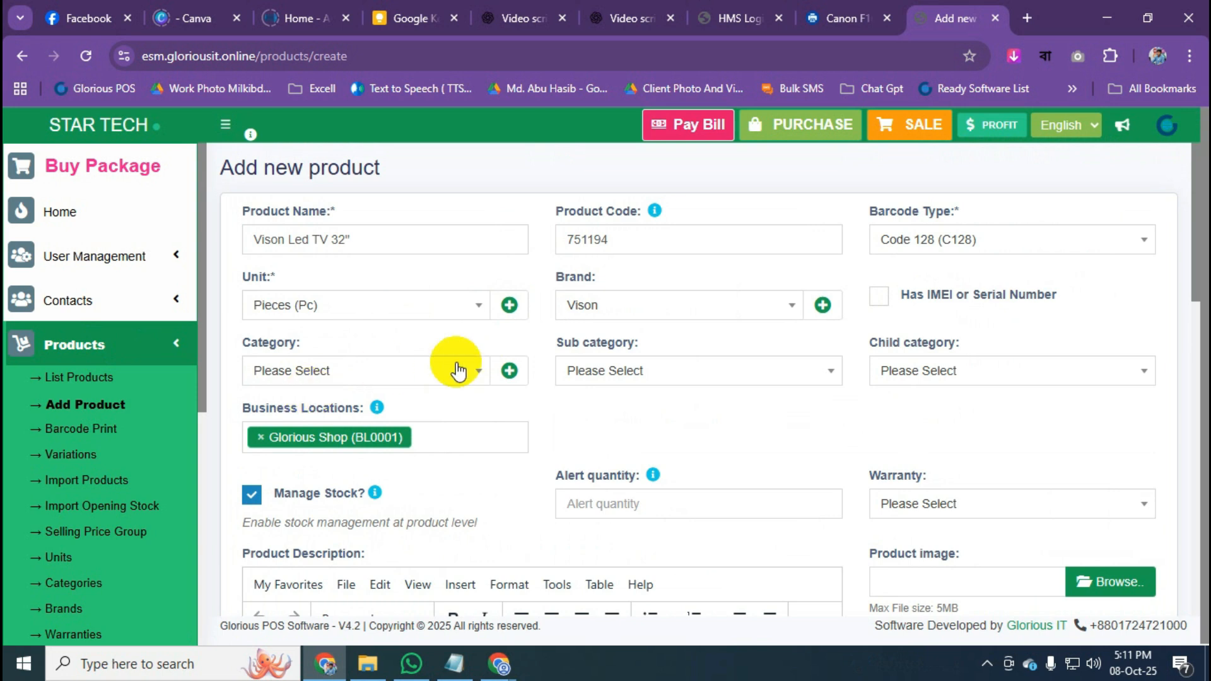
click(463, 378)
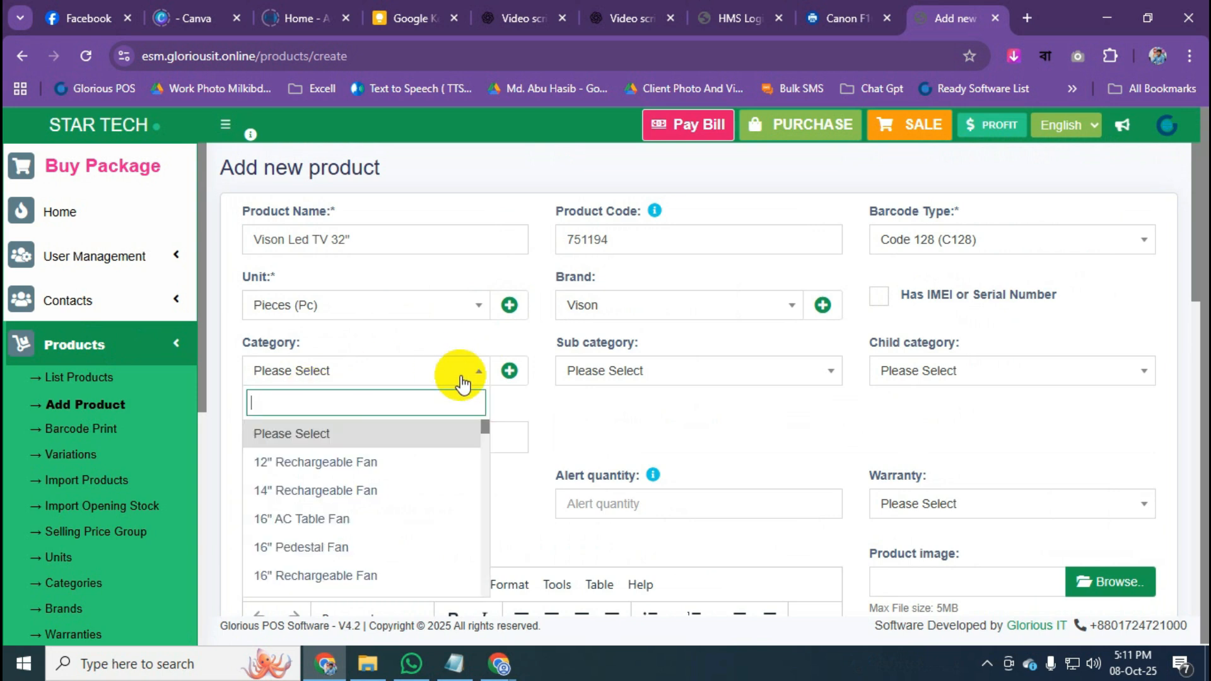
text(tv)
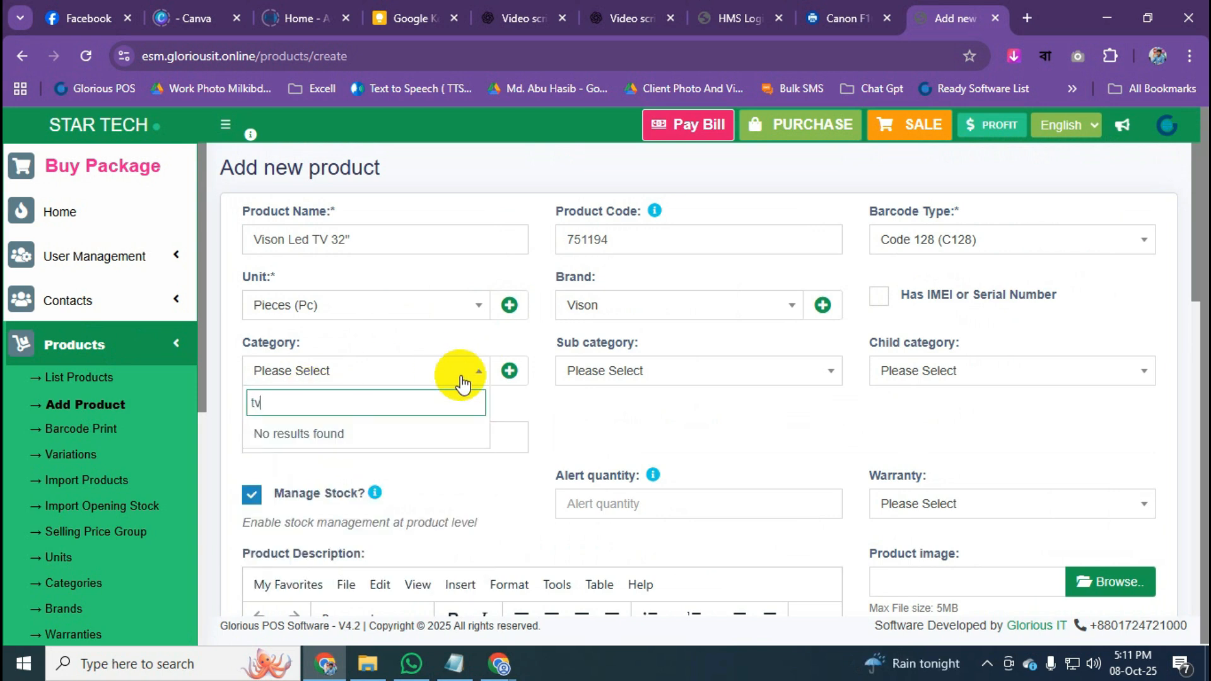
key(BackSpace)
key(BackSpace)
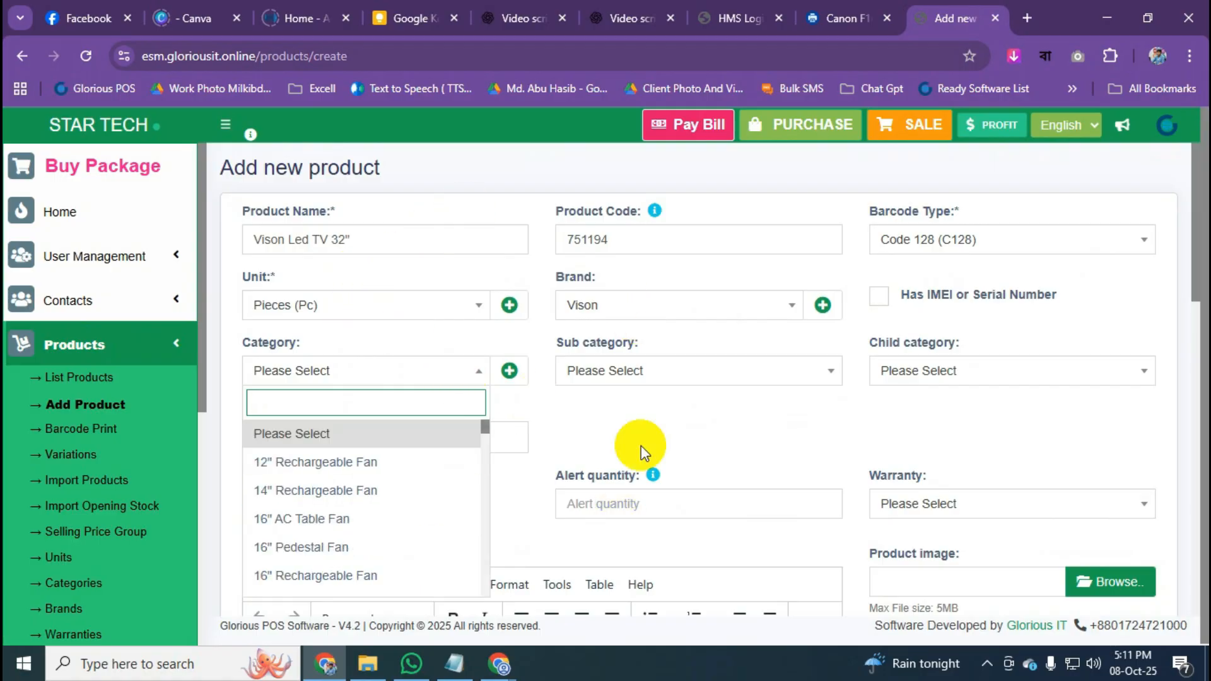
click(563, 422)
Add a new category named Television and save it.
click(504, 378)
click(455, 236)
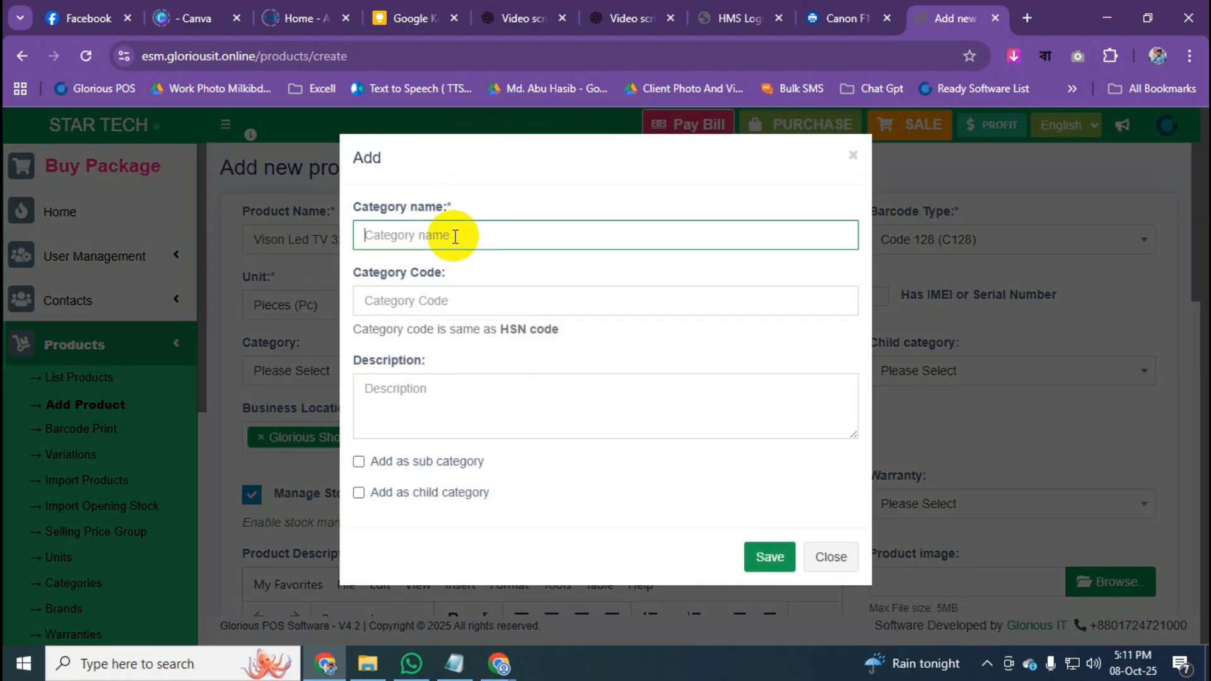
text(Television)
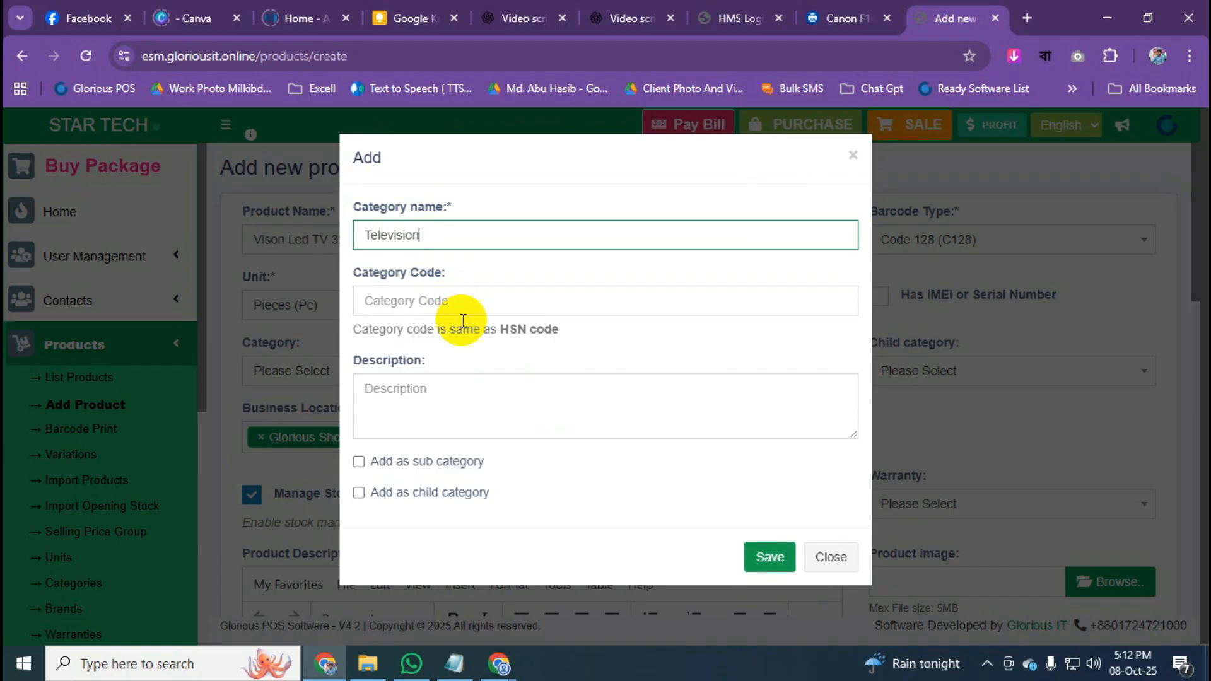
click(773, 561)
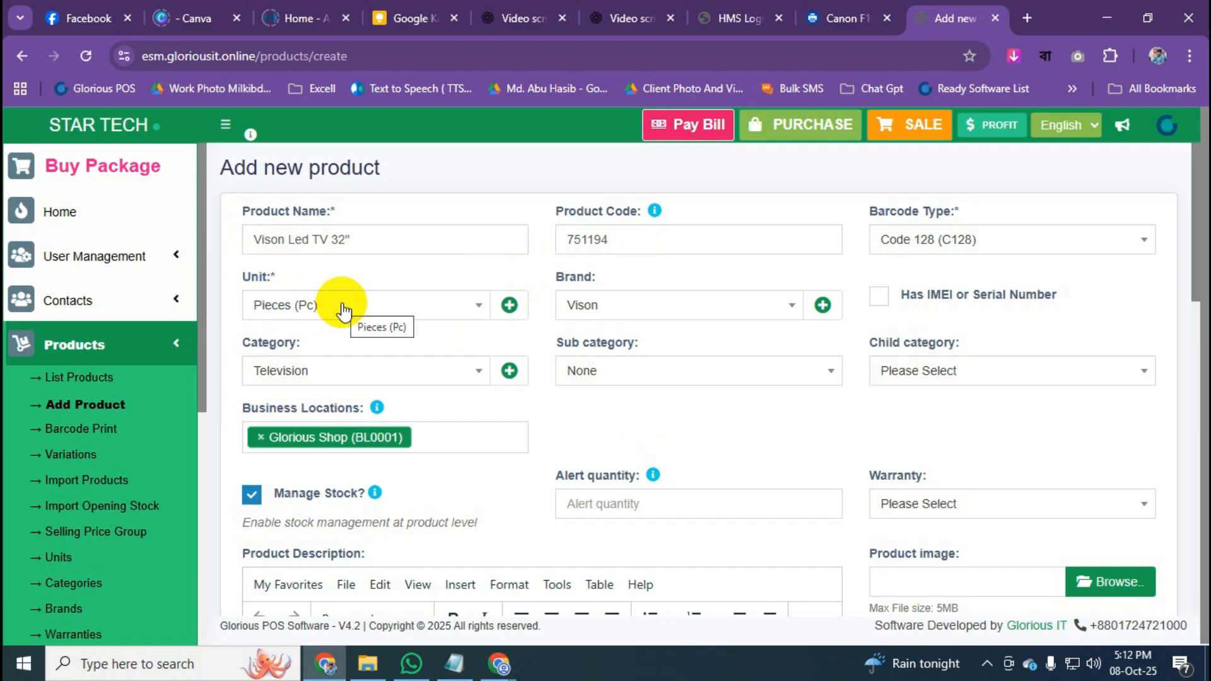
scroll(334, 305, down, 1)
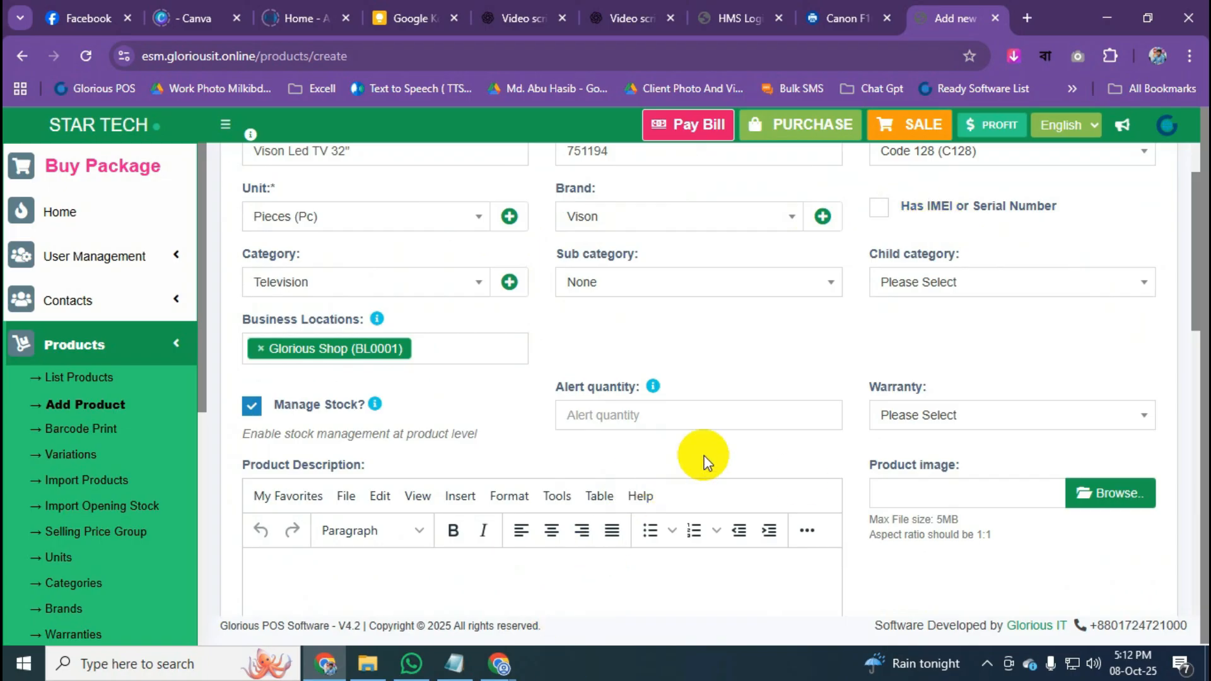
drag(554, 391, 637, 395)
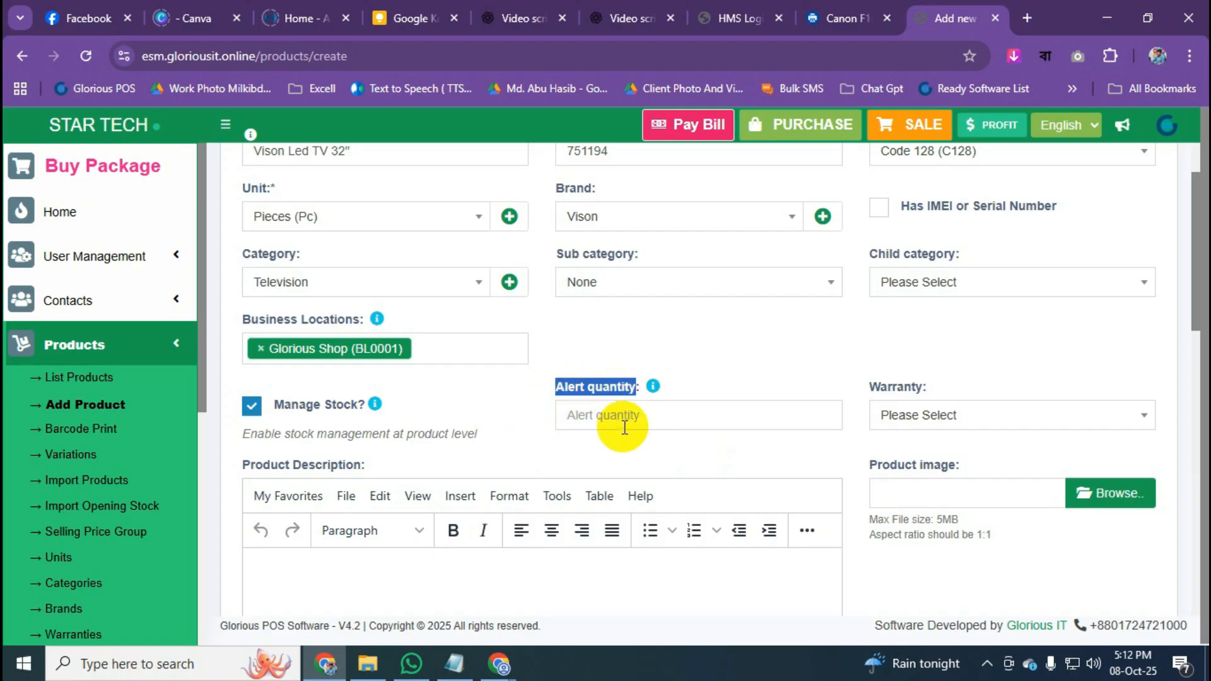
click(709, 362)
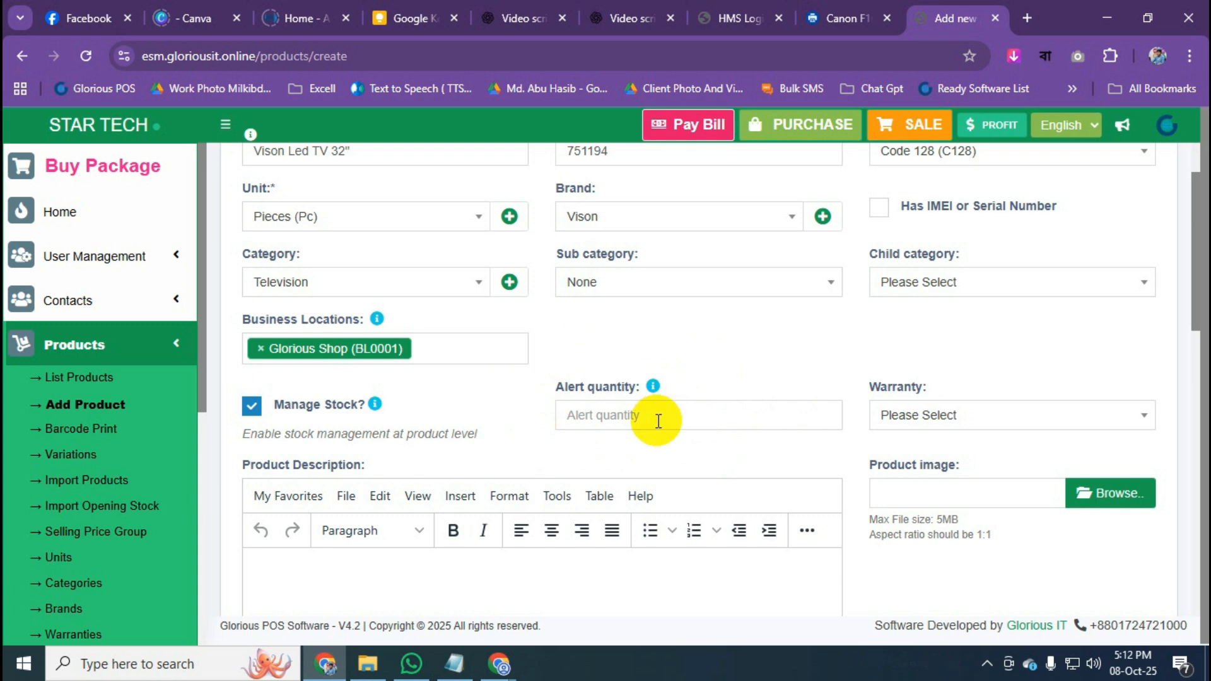
scroll(757, 348, down, 1)
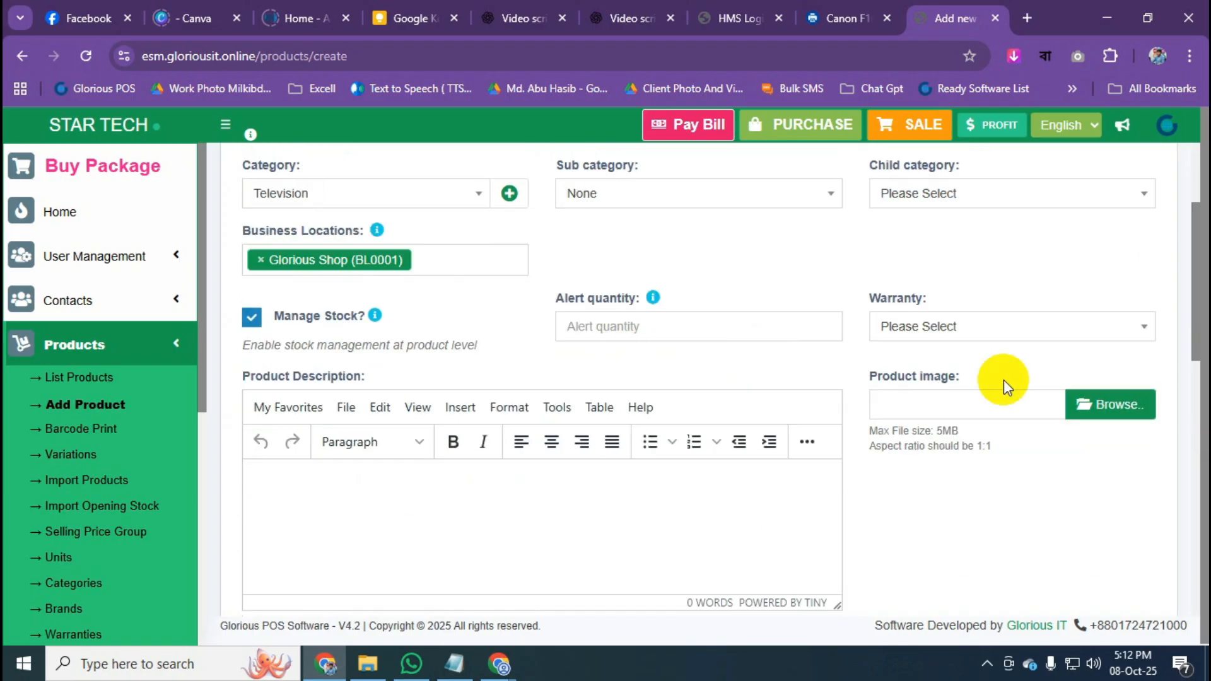
drag(871, 382, 954, 386)
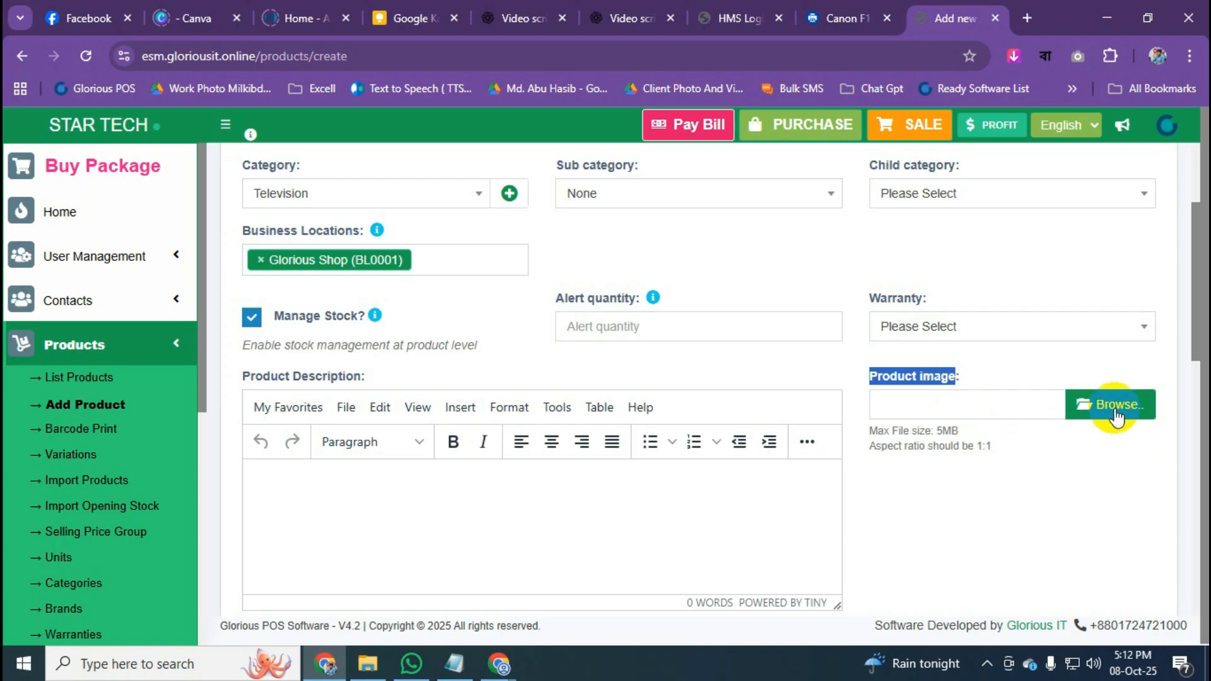
scroll(427, 273, up, 2)
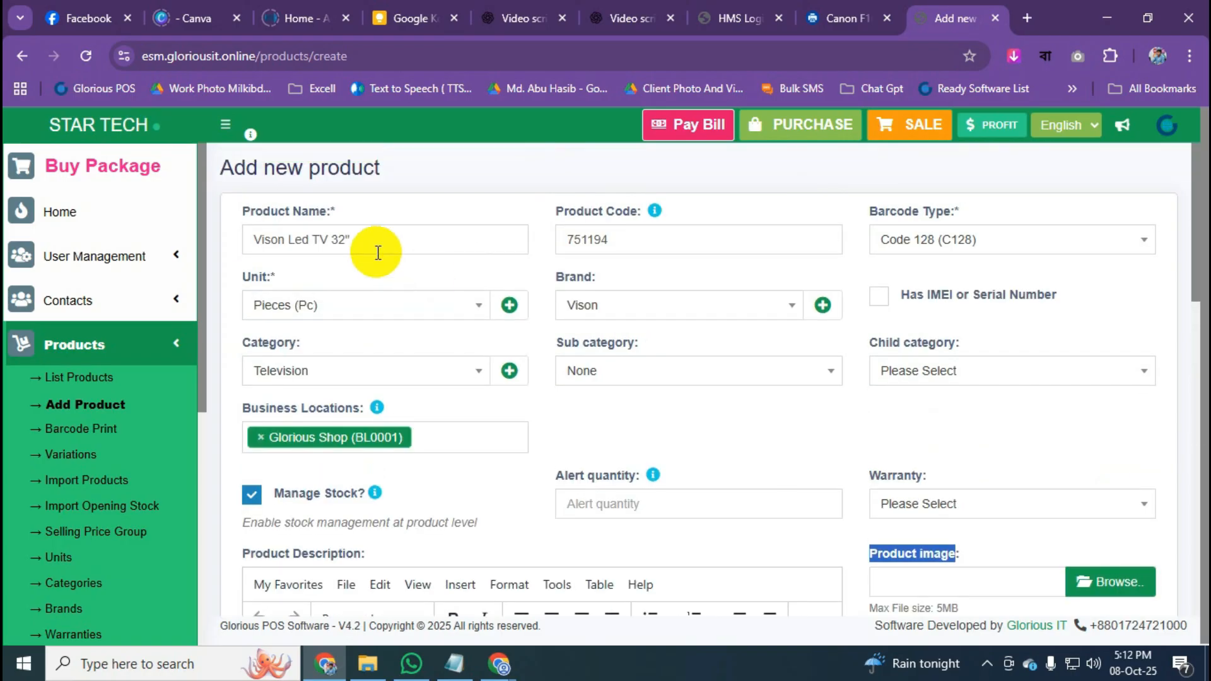
triple_click(378, 253)
key(ctrl+c)
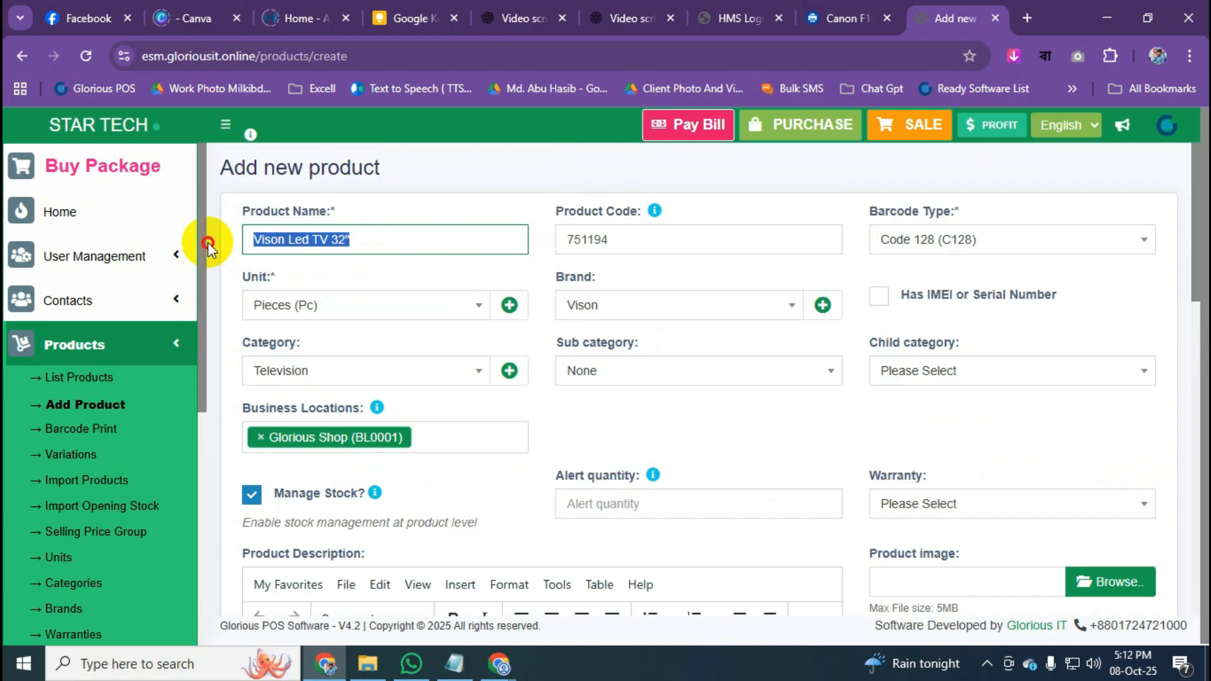
Google the pasted product name and save the first TV image result to Downloads.
click(1027, 19)
key(ctrl+v)
key(Return)
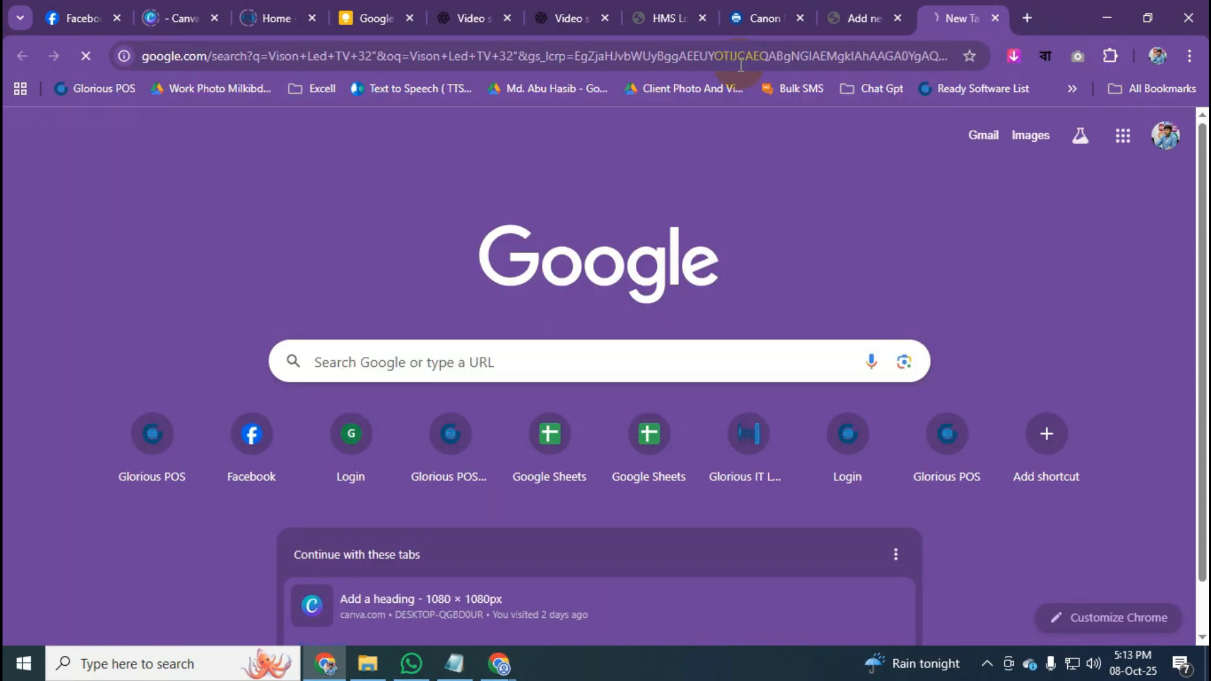
click(290, 221)
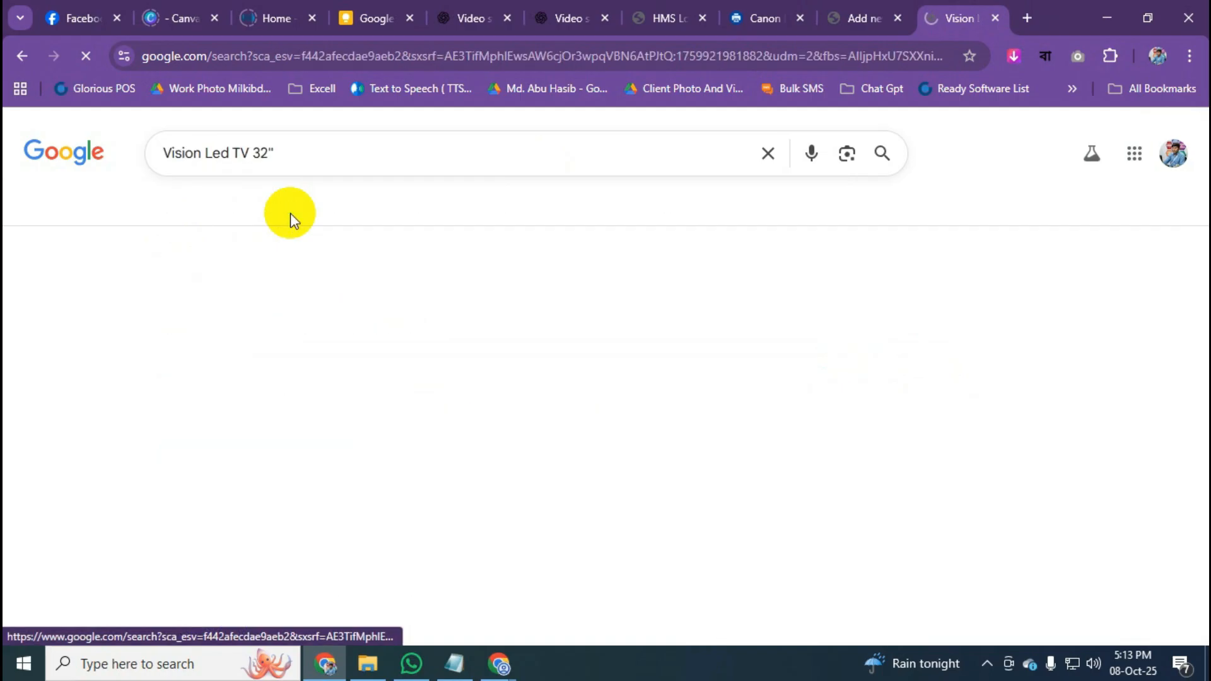
right_click(80, 401)
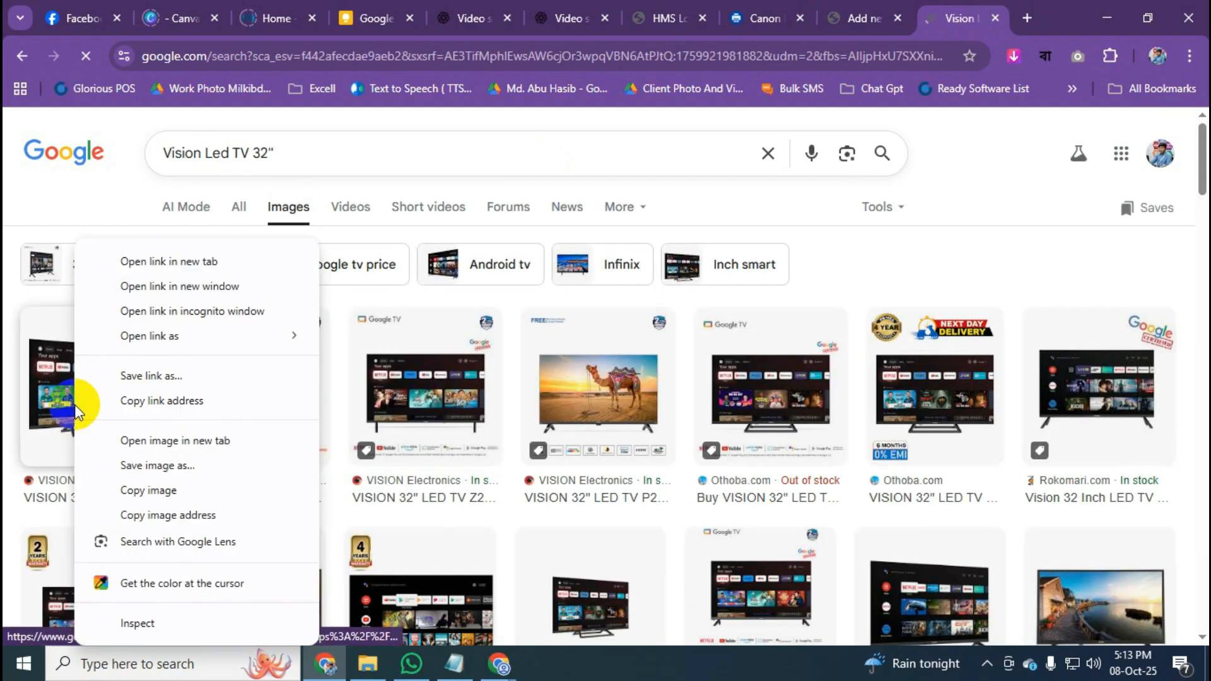
click(178, 465)
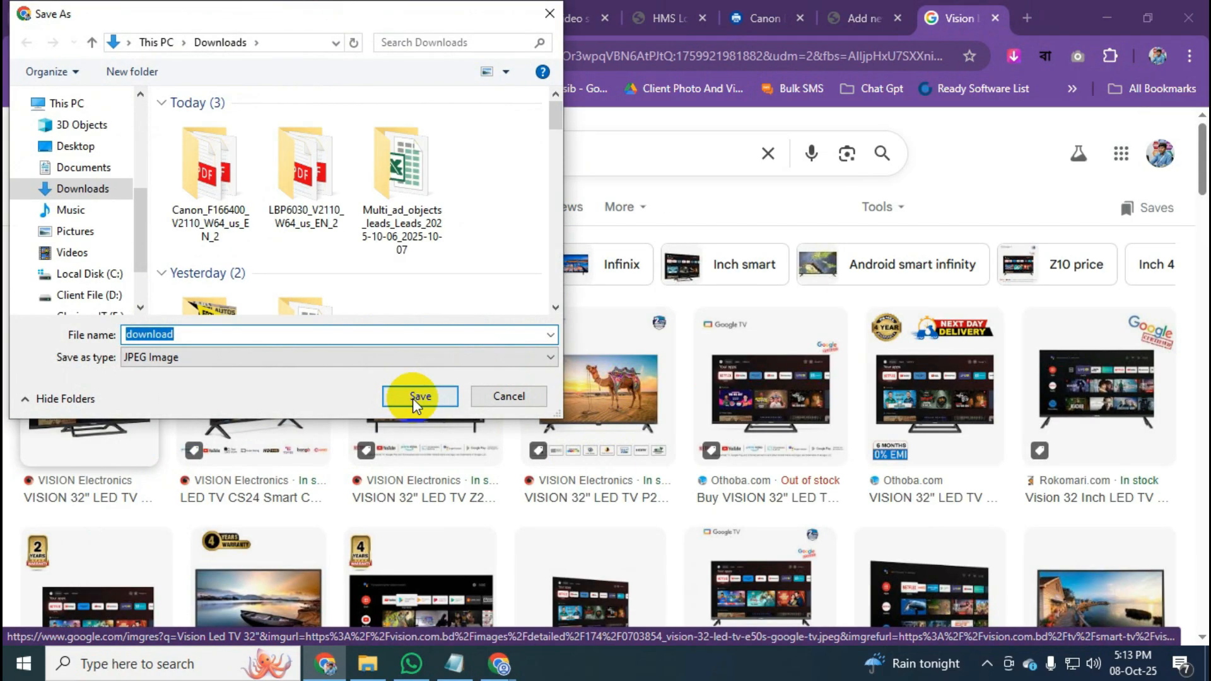
click(415, 398)
click(861, 18)
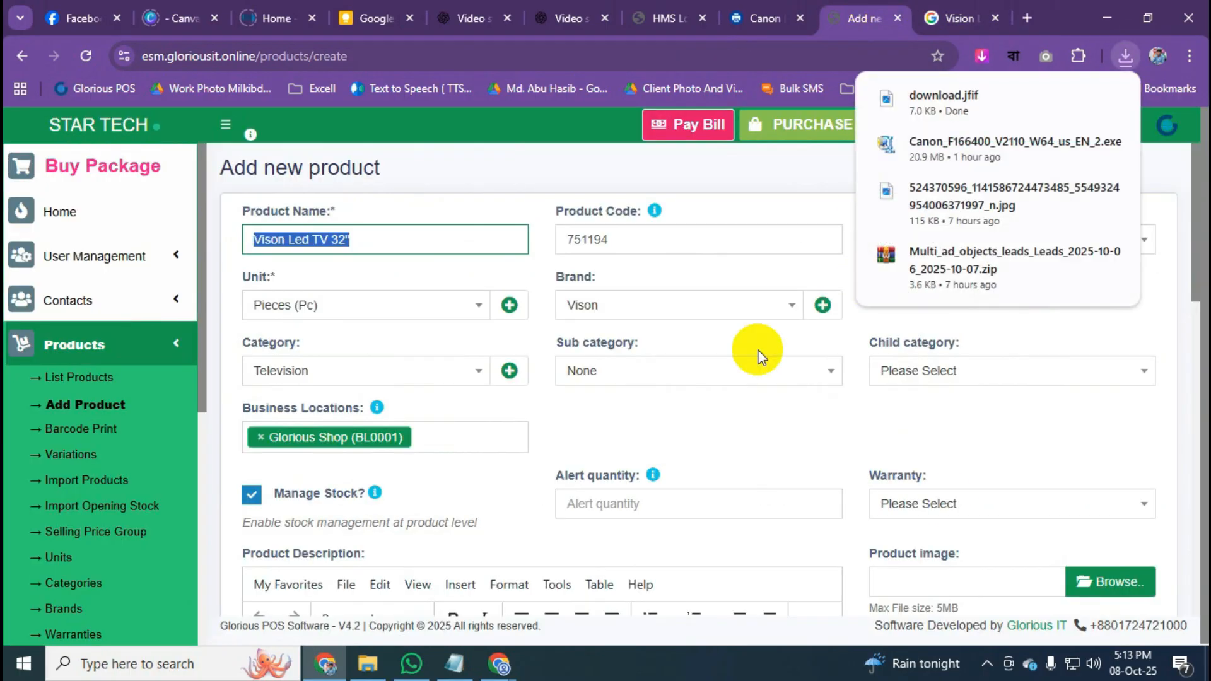
Attach download.jfif from the Downloads folder as the product image.
click(1110, 582)
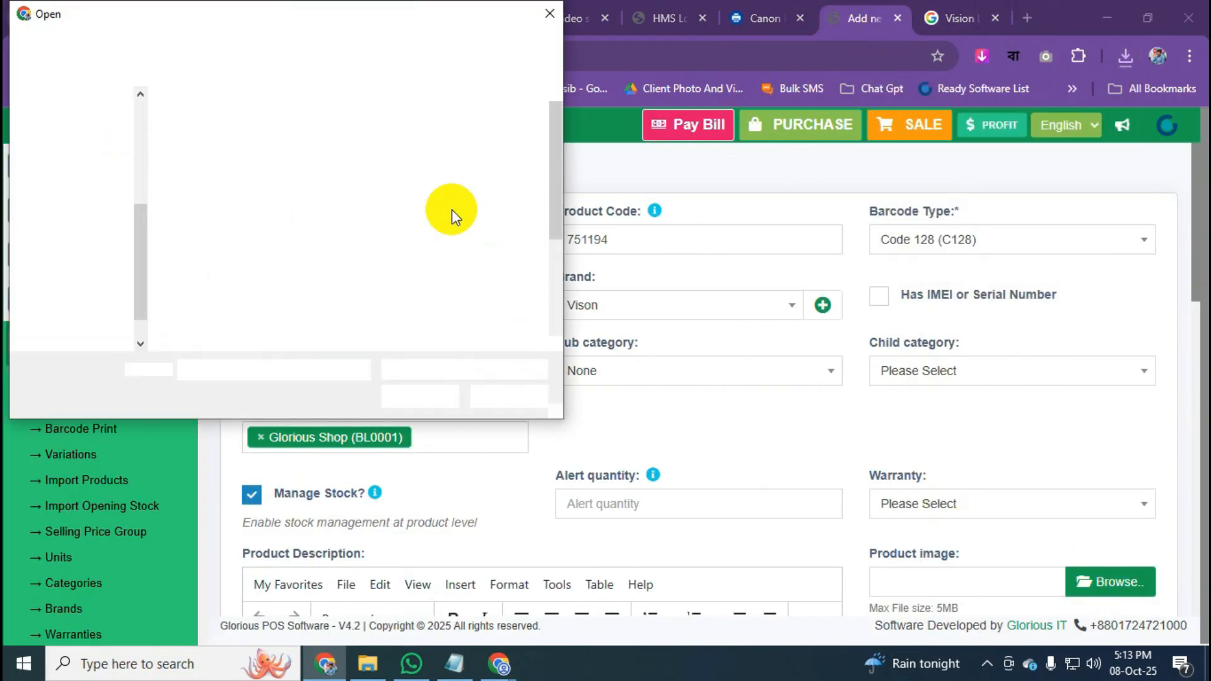
click(89, 188)
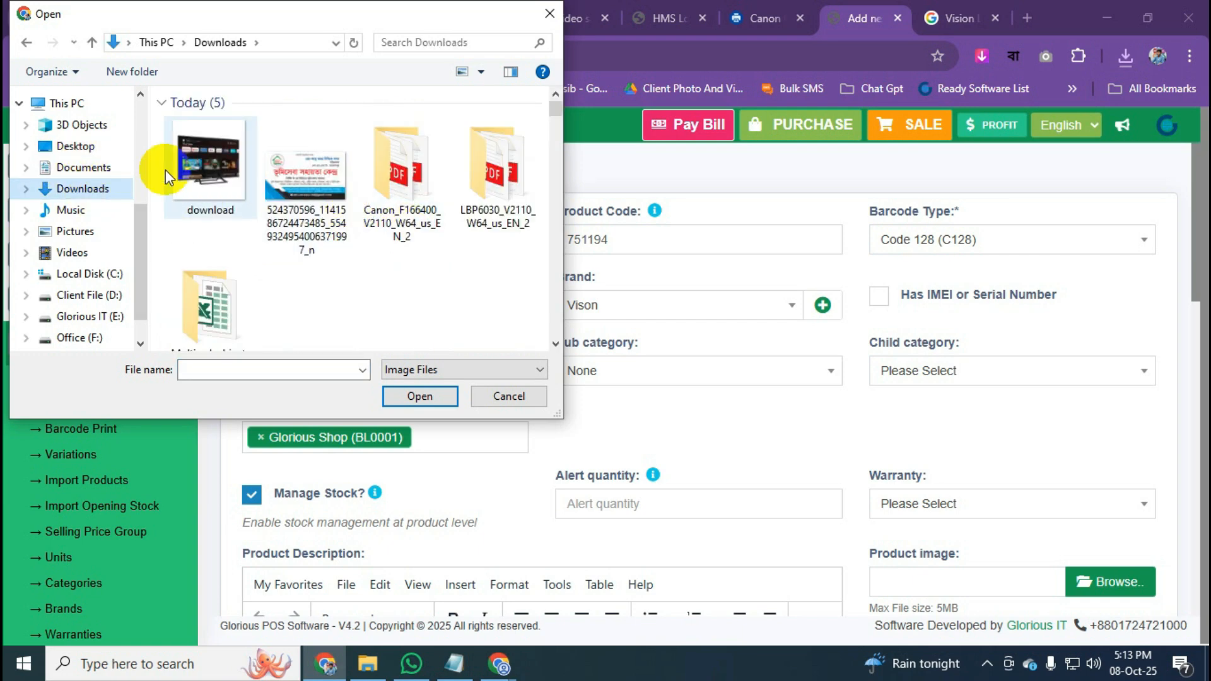
double_click(165, 170)
scroll(632, 274, down, 4)
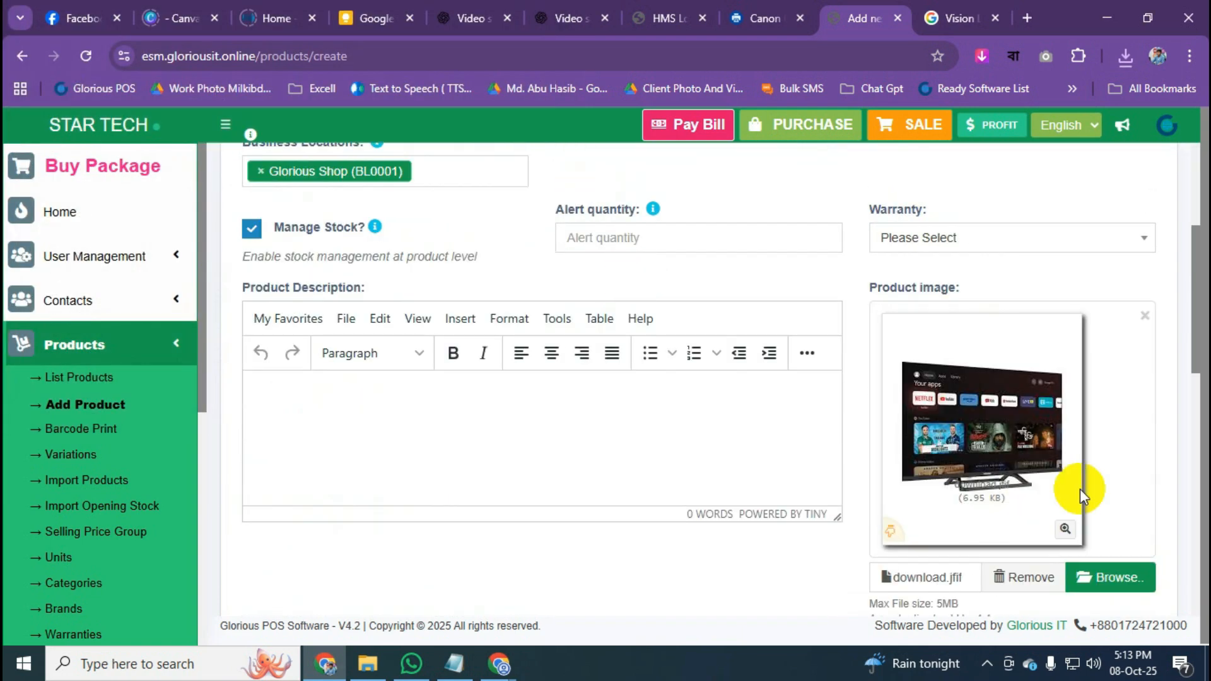
scroll(978, 473, down, 2)
scroll(644, 478, down, 1)
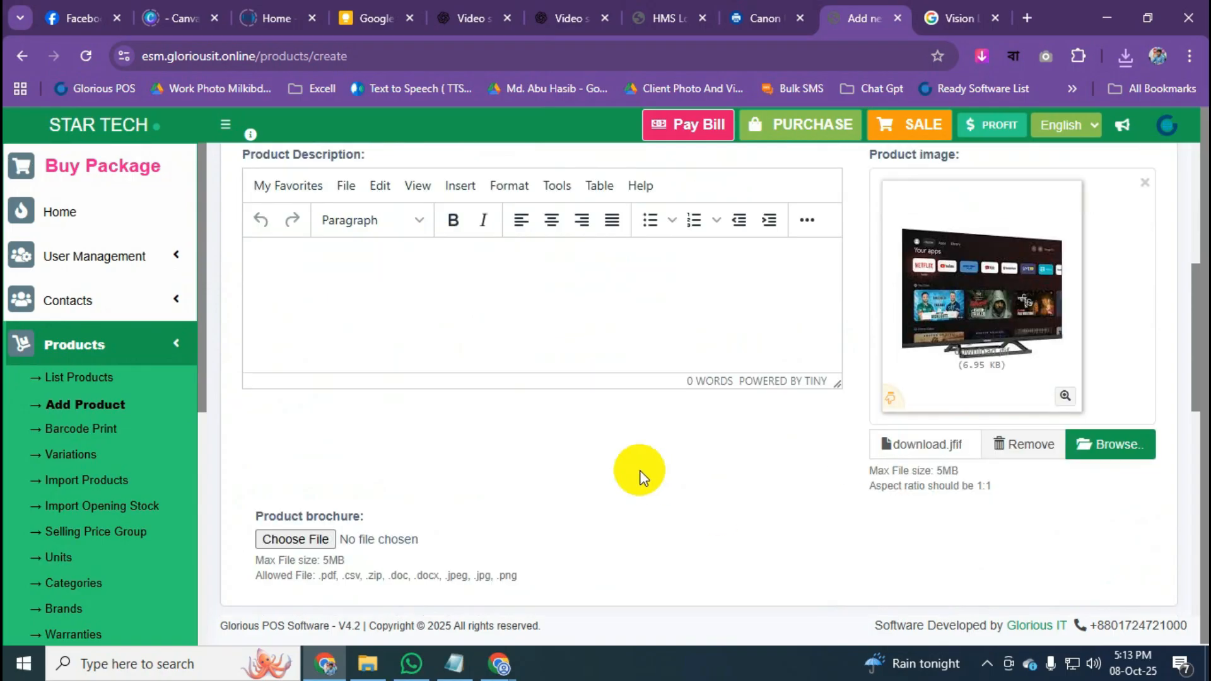
scroll(643, 477, down, 8)
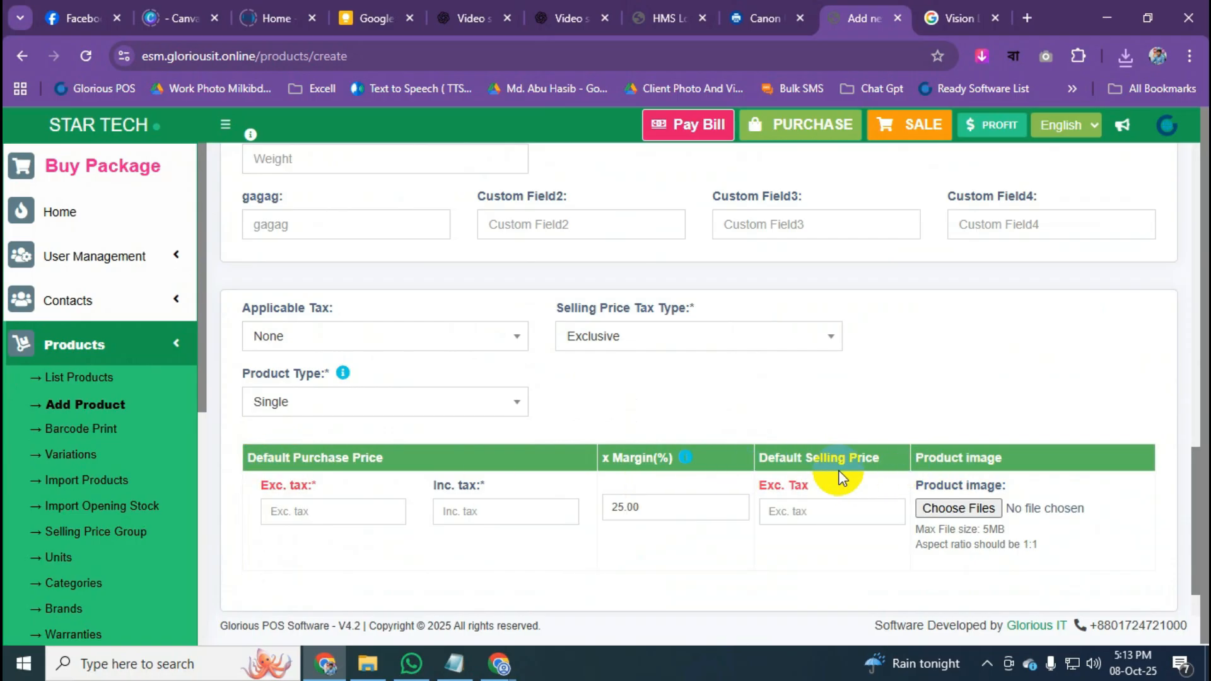
Enter 25000 as the purchase price excluding tax.
triple_click(256, 490)
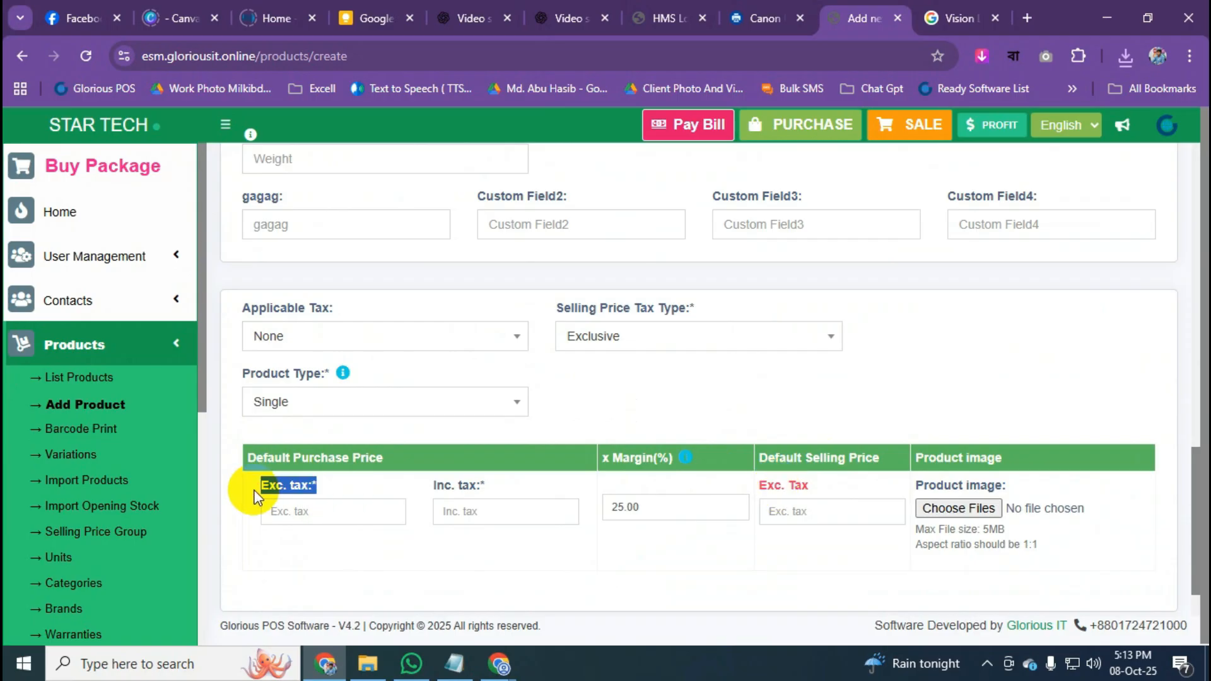
drag(853, 489, 773, 487)
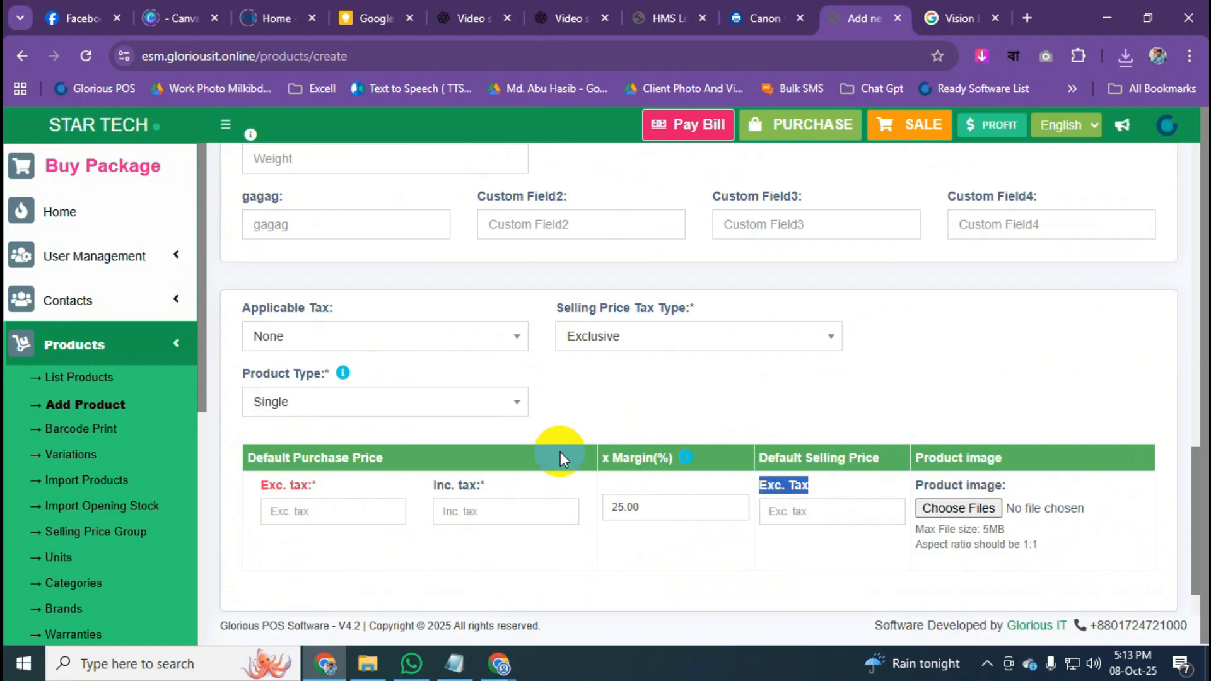
click(595, 422)
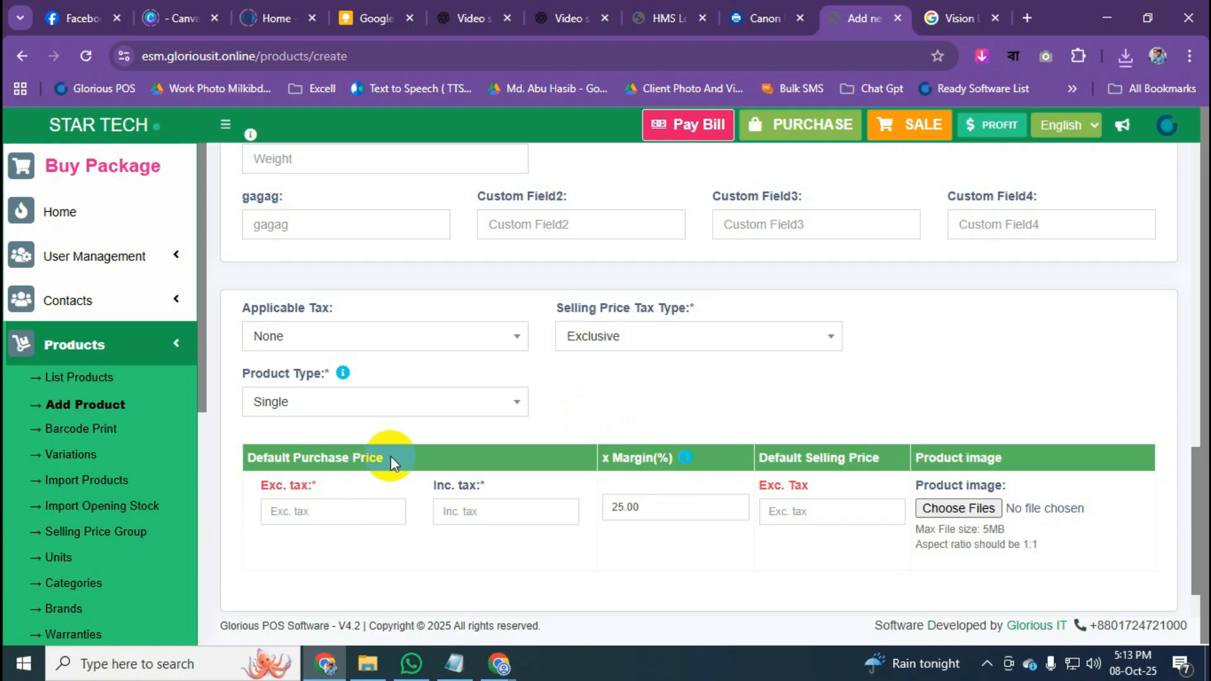
drag(345, 495, 249, 495)
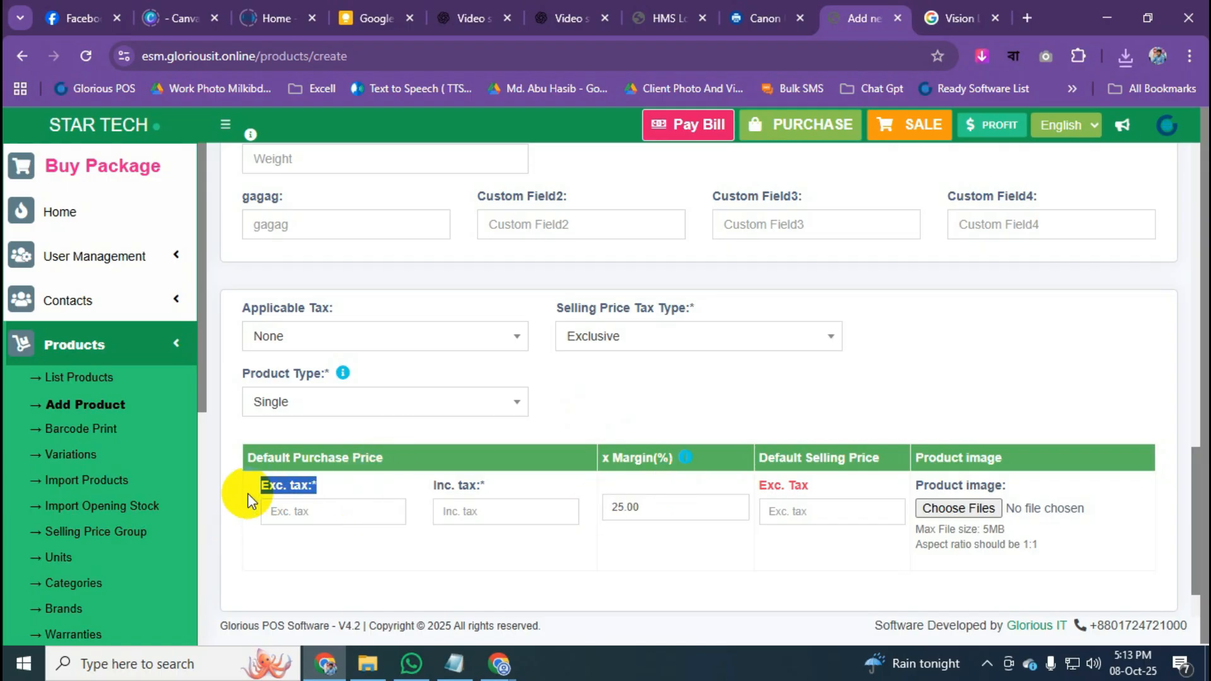
drag(842, 490, 754, 493)
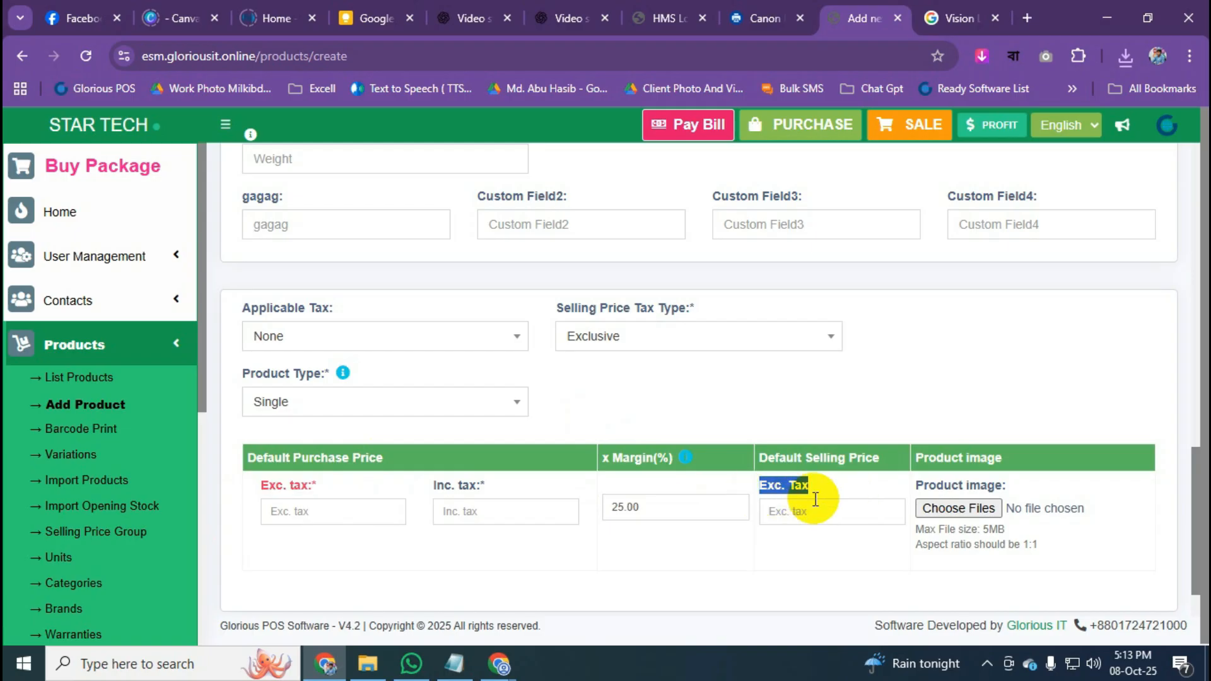
click(364, 524)
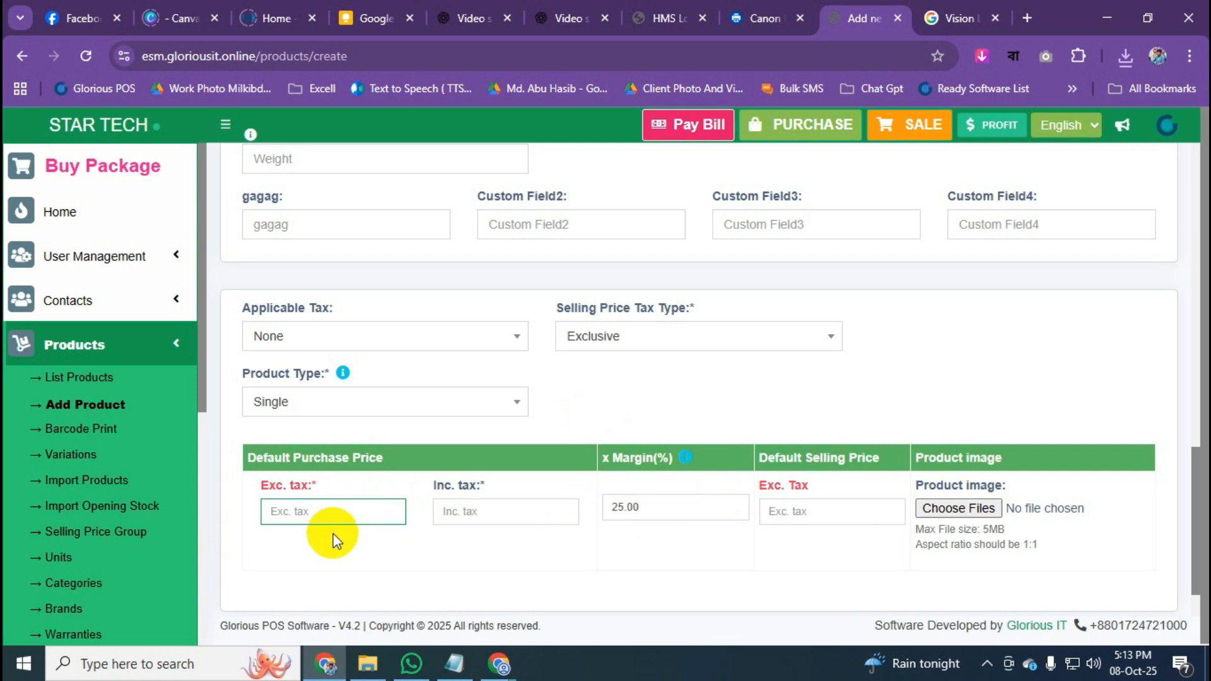
text(25000)
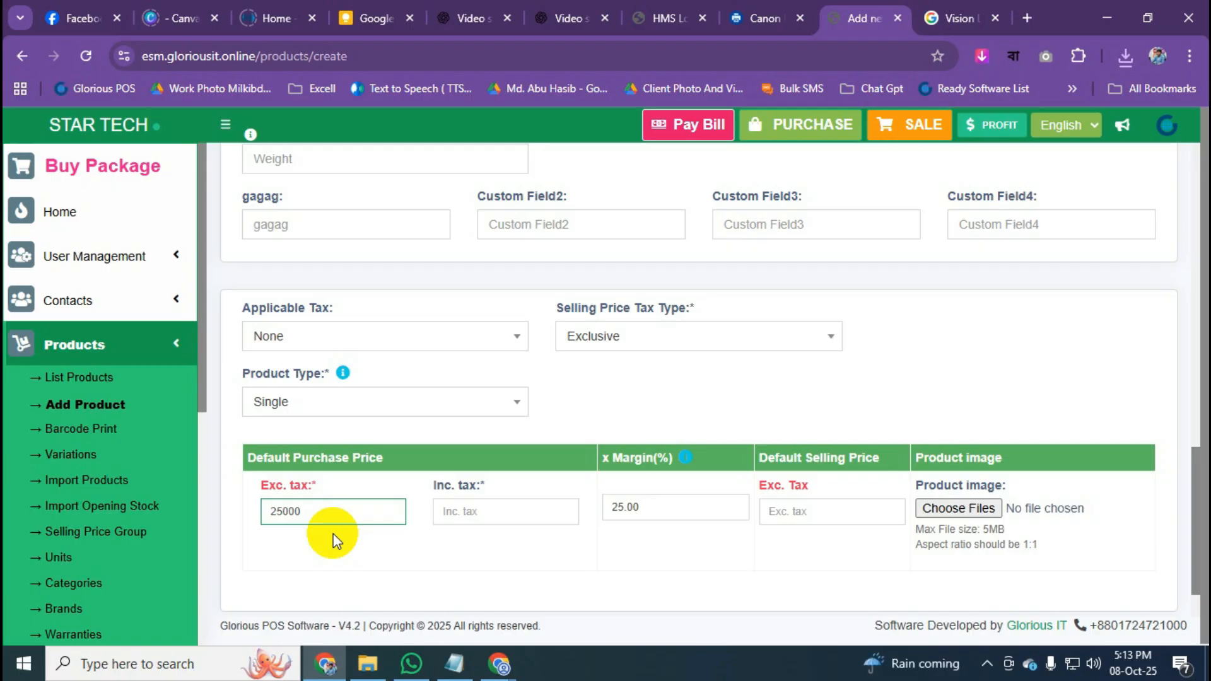
Replace the calculated 31,250.00 selling price with 30000, giving a 20% margin.
click(817, 509)
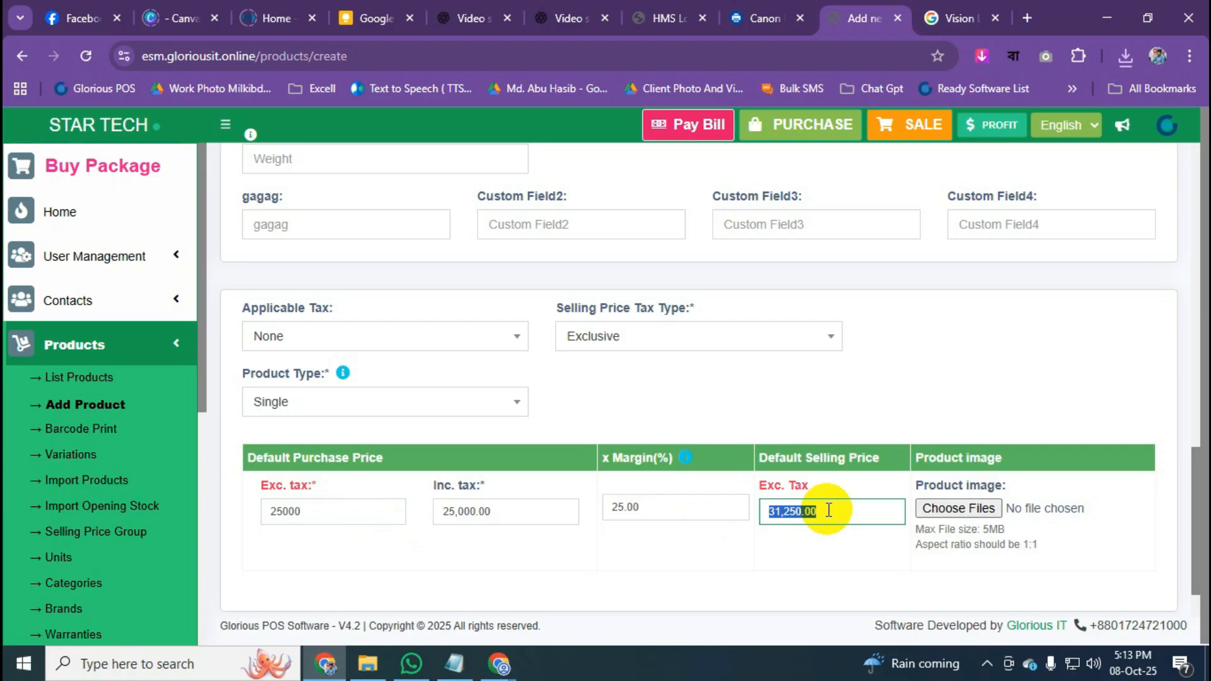
key(BackSpace)
text(30000)
click(865, 554)
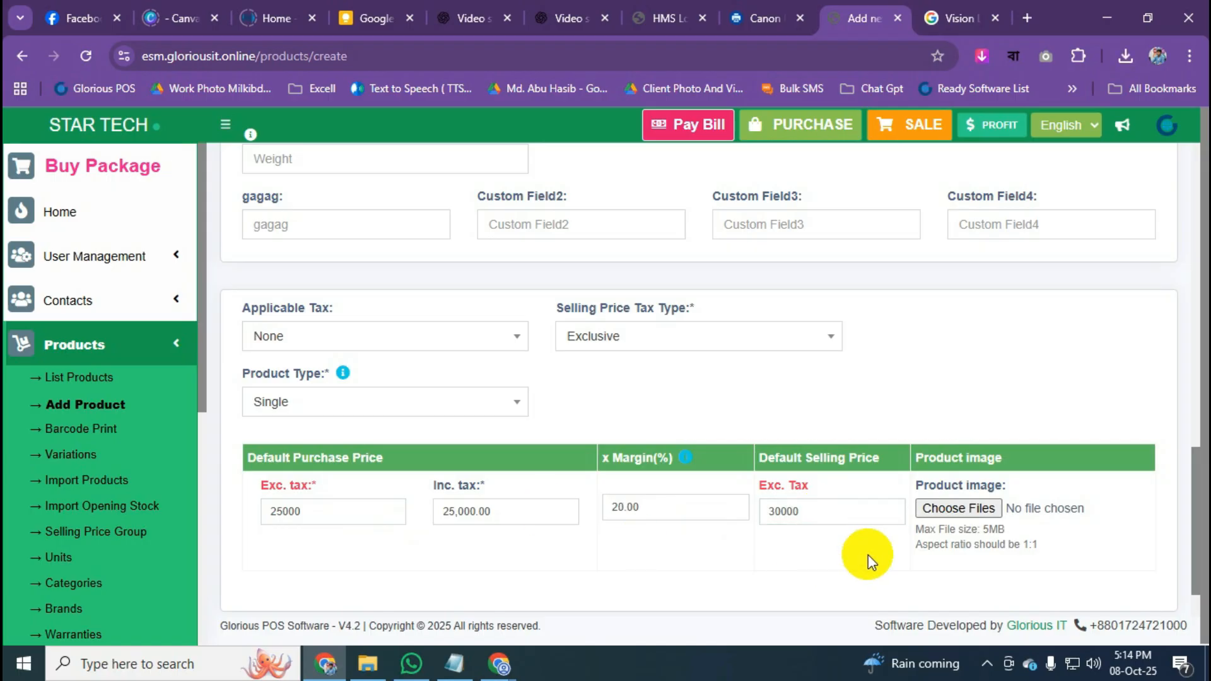
scroll(868, 554, down, 1)
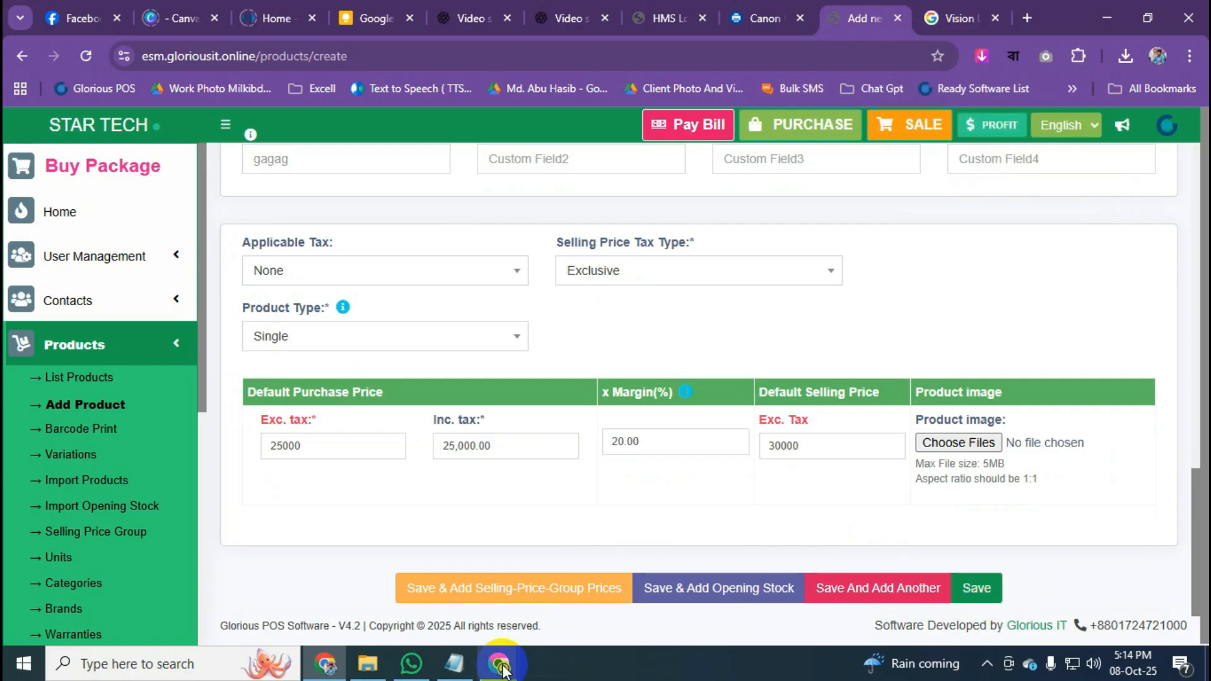
Bring the Google Meet call window forward, then hide it again.
mouse_move(498, 663)
click(440, 582)
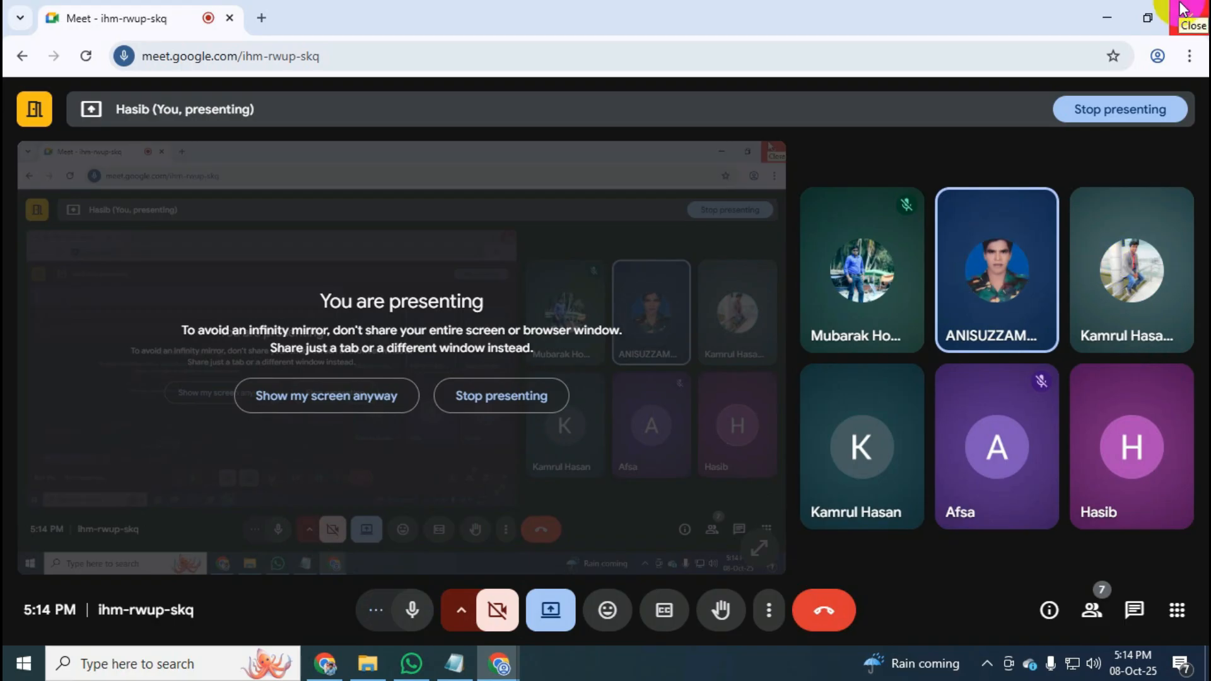
click(1110, 18)
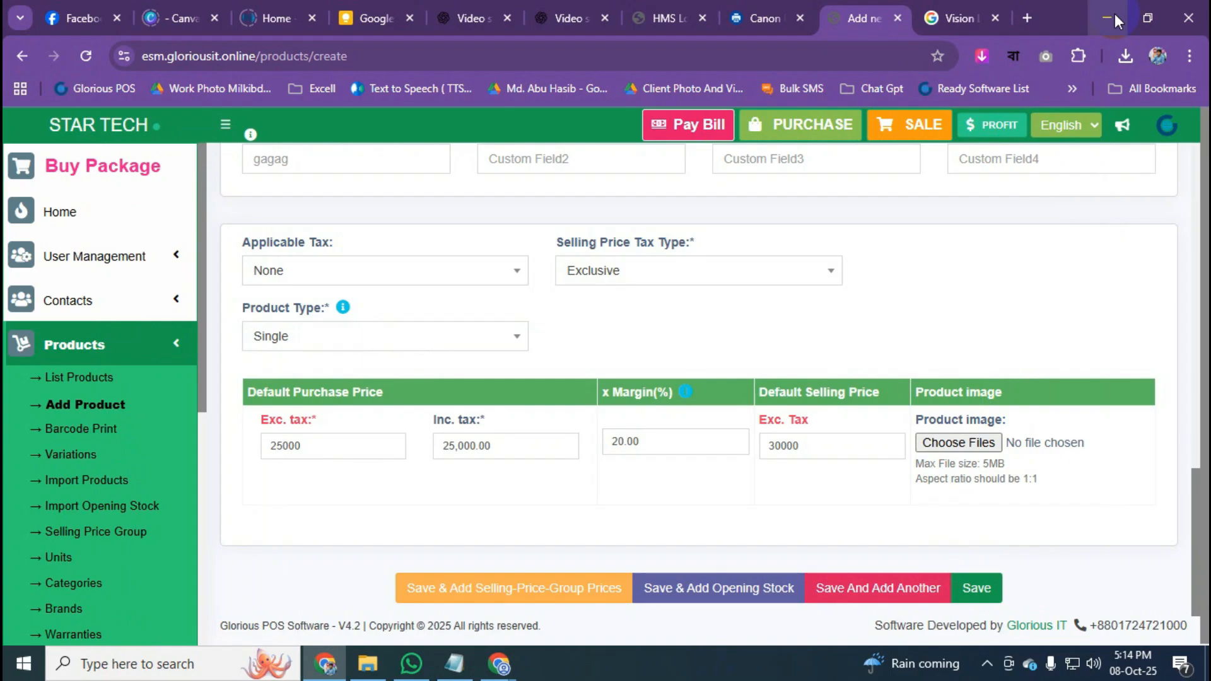
Save the Vison Led TV 32" product from the bottom of the form.
click(914, 593)
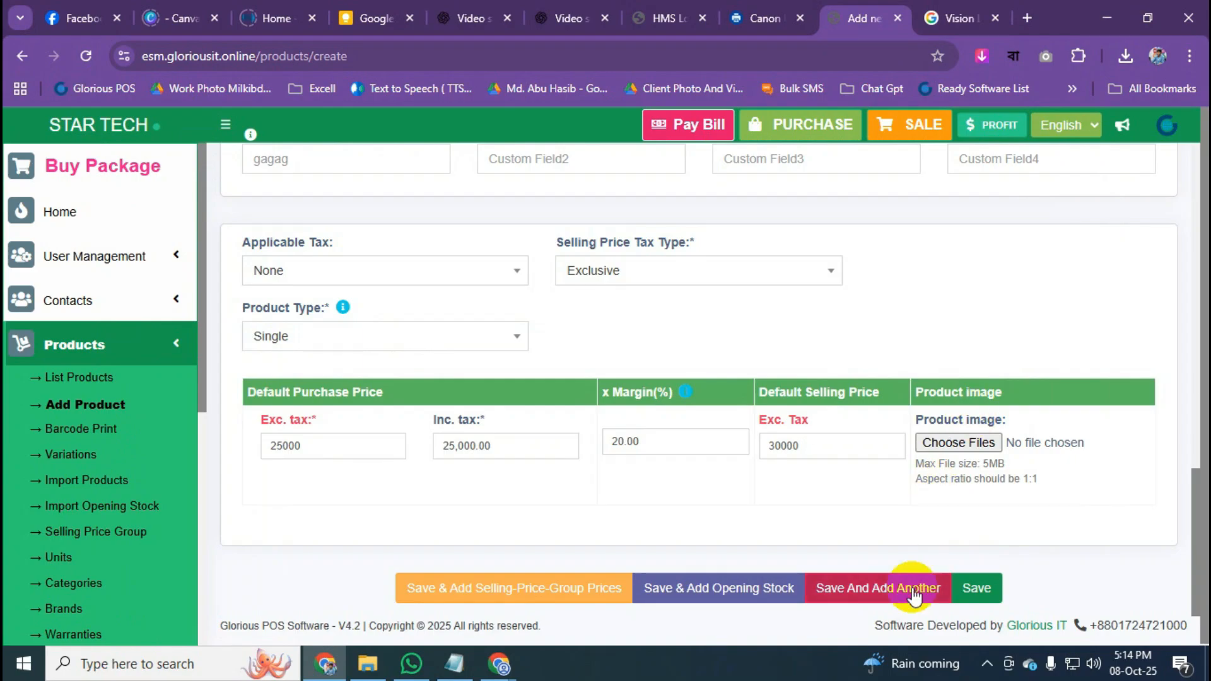
click(976, 588)
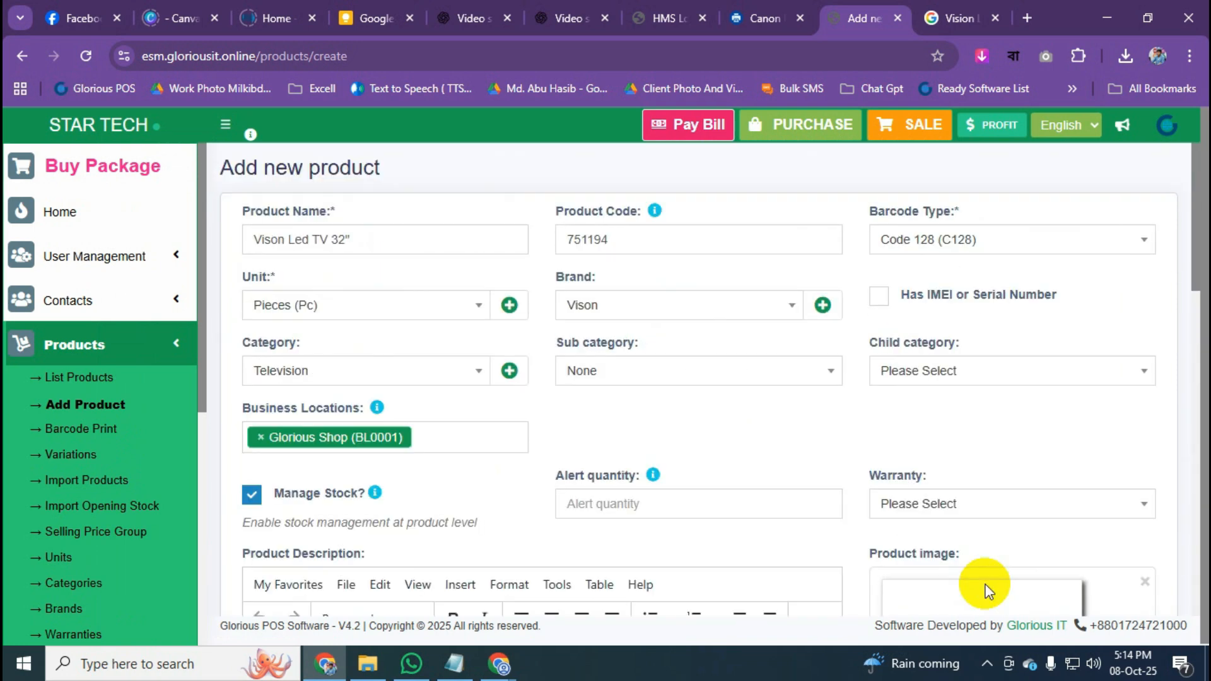
scroll(986, 591, down, 15)
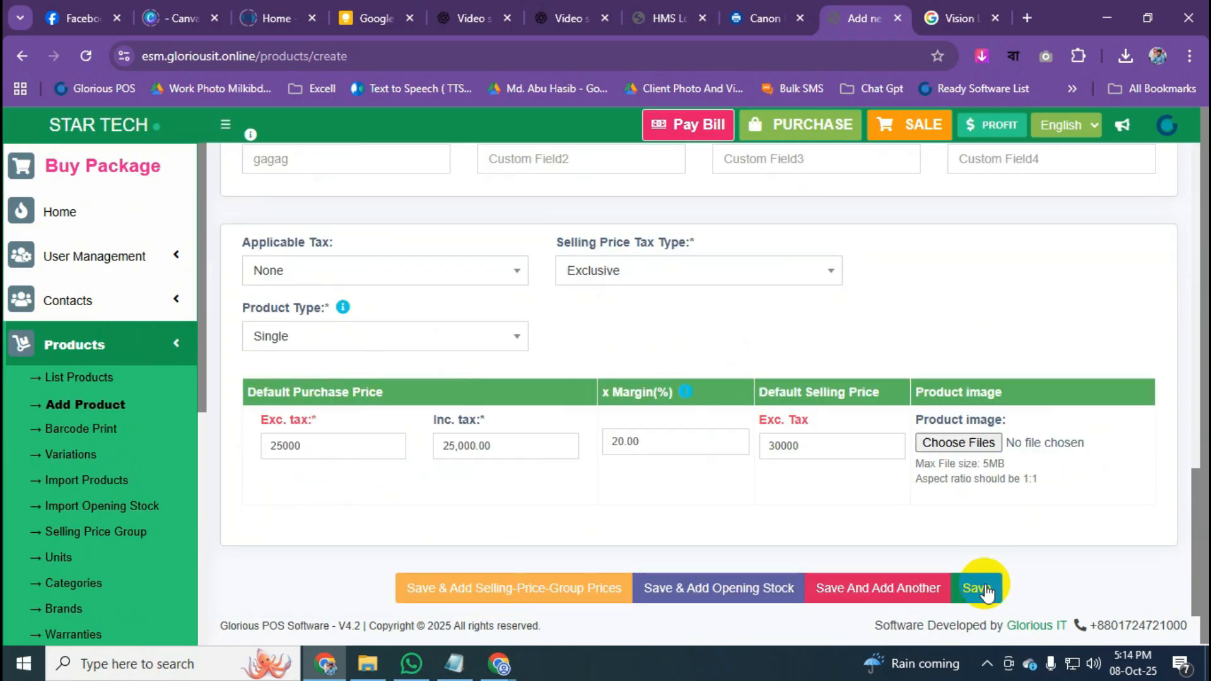
click(986, 591)
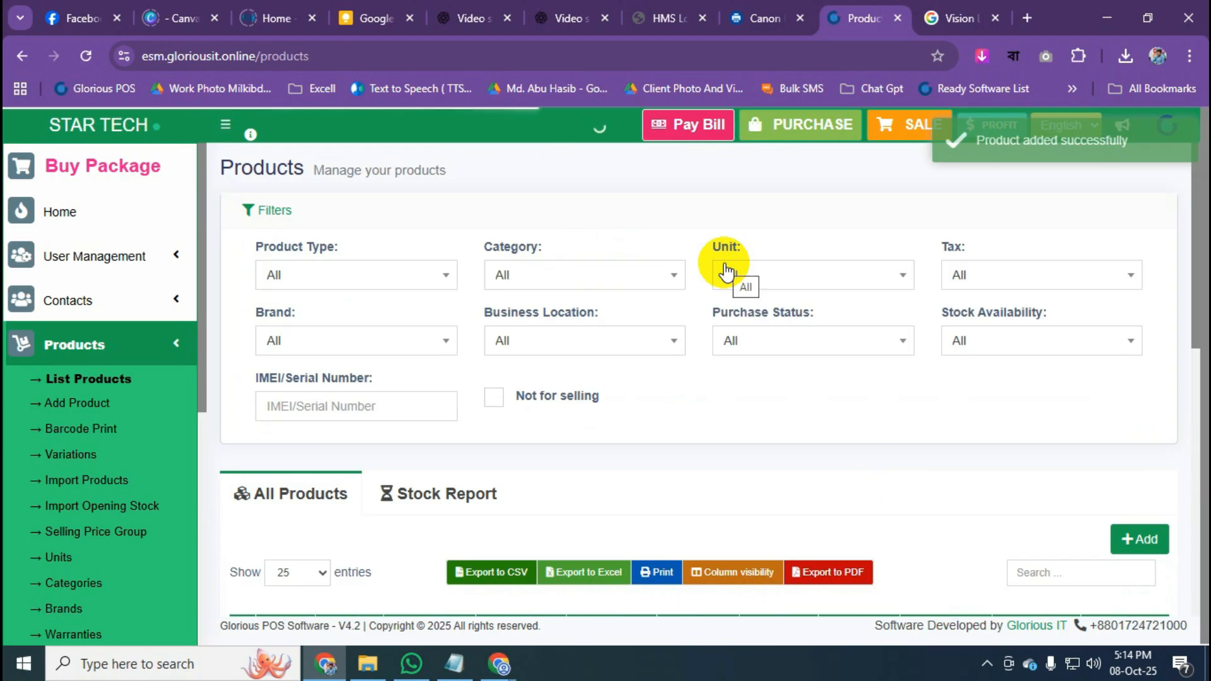
Open the Products > List Products page.
scroll(503, 402, down, 6)
scroll(503, 402, up, 4)
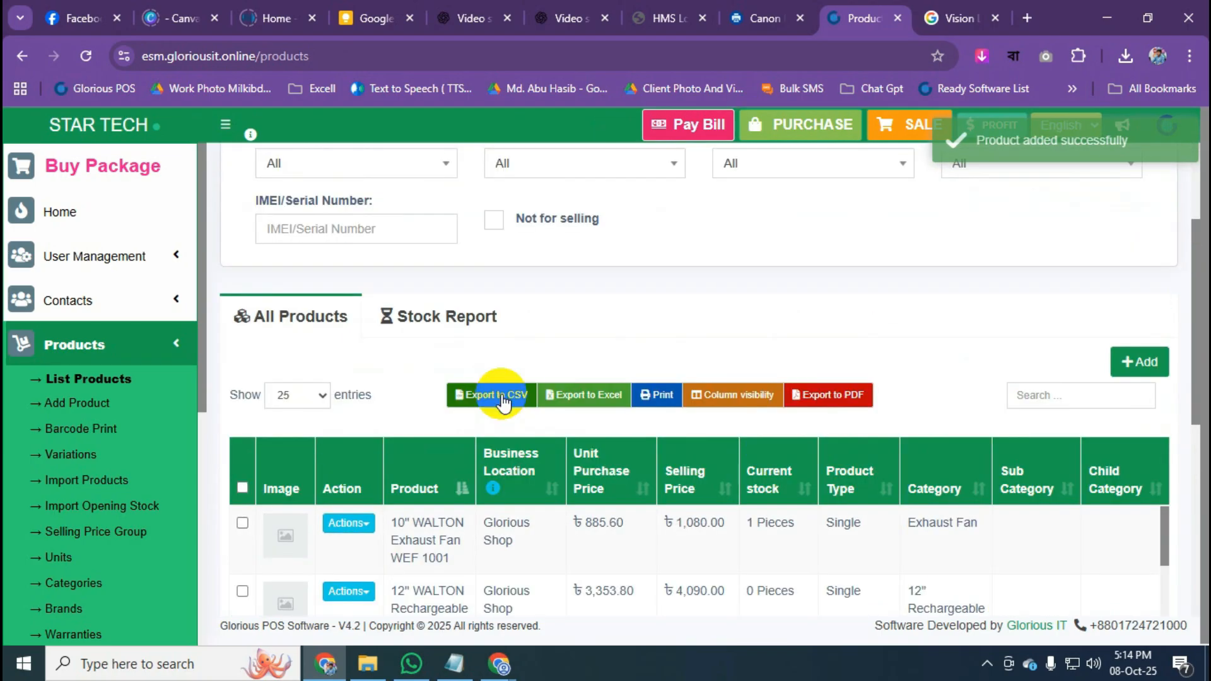
click(170, 357)
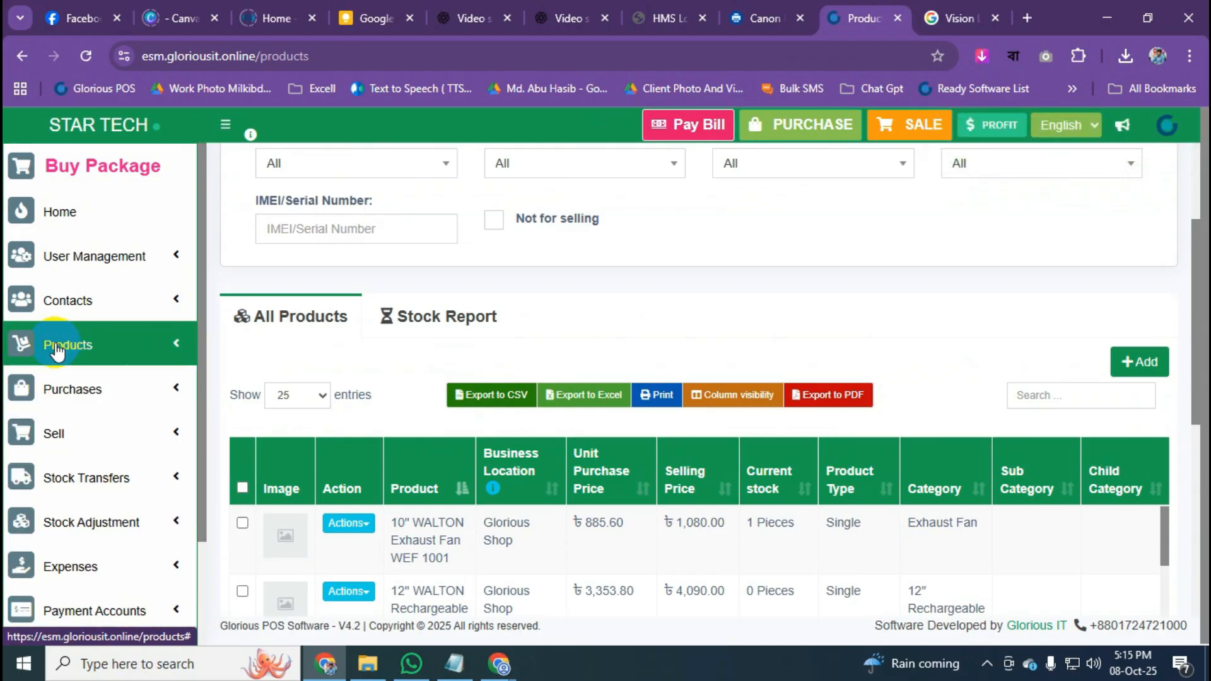
click(104, 352)
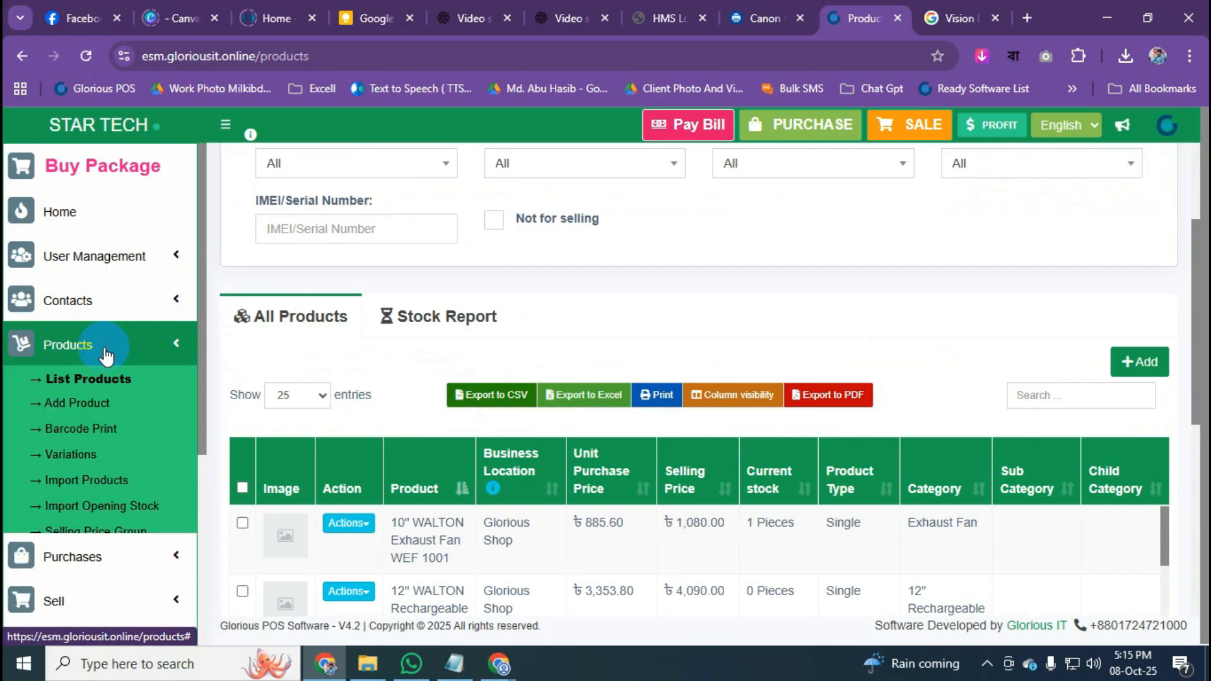
click(90, 378)
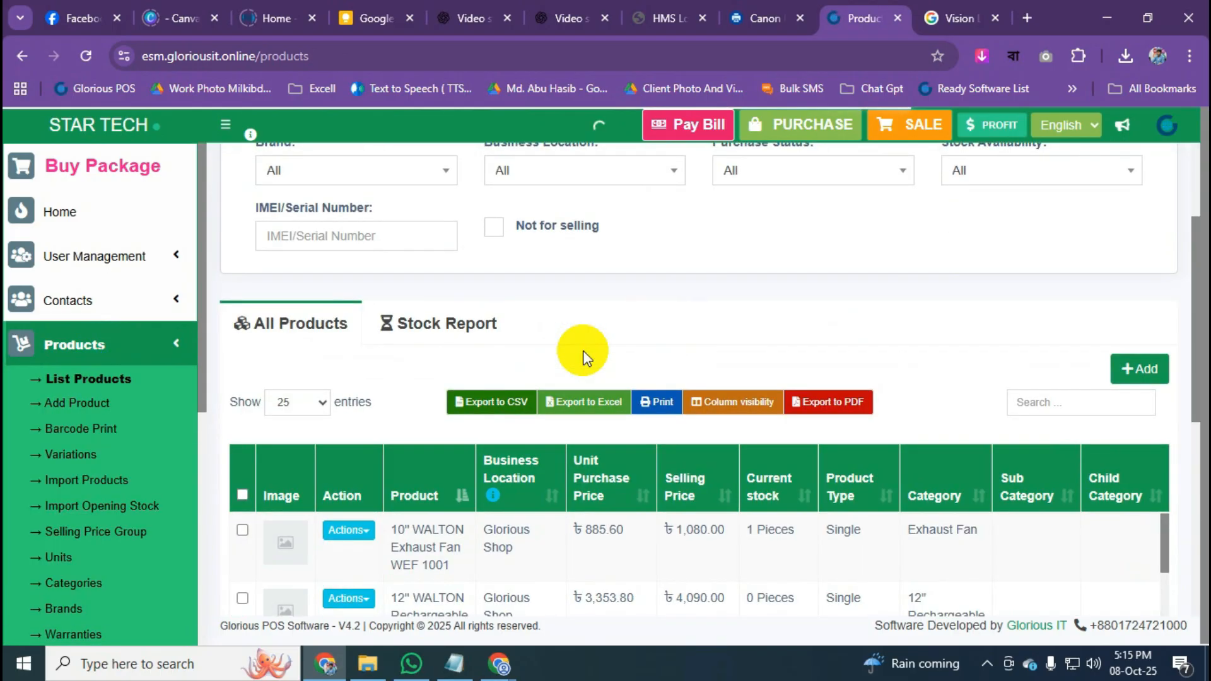
scroll(583, 358, down, 3)
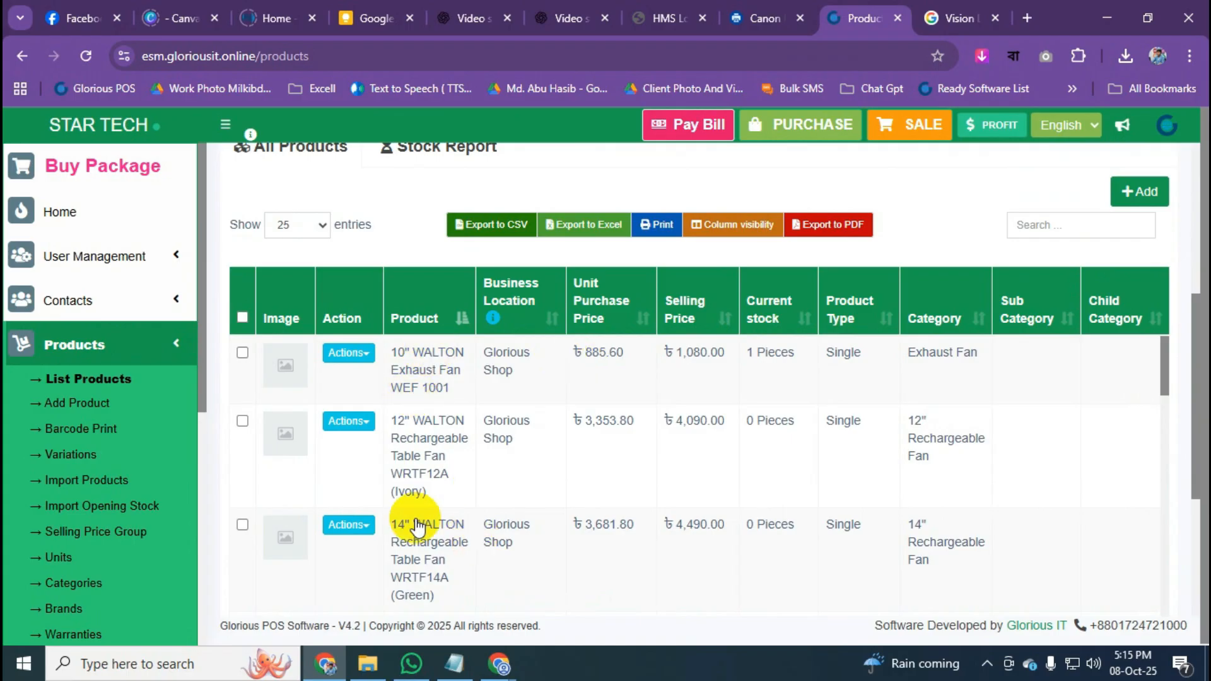
click(95, 381)
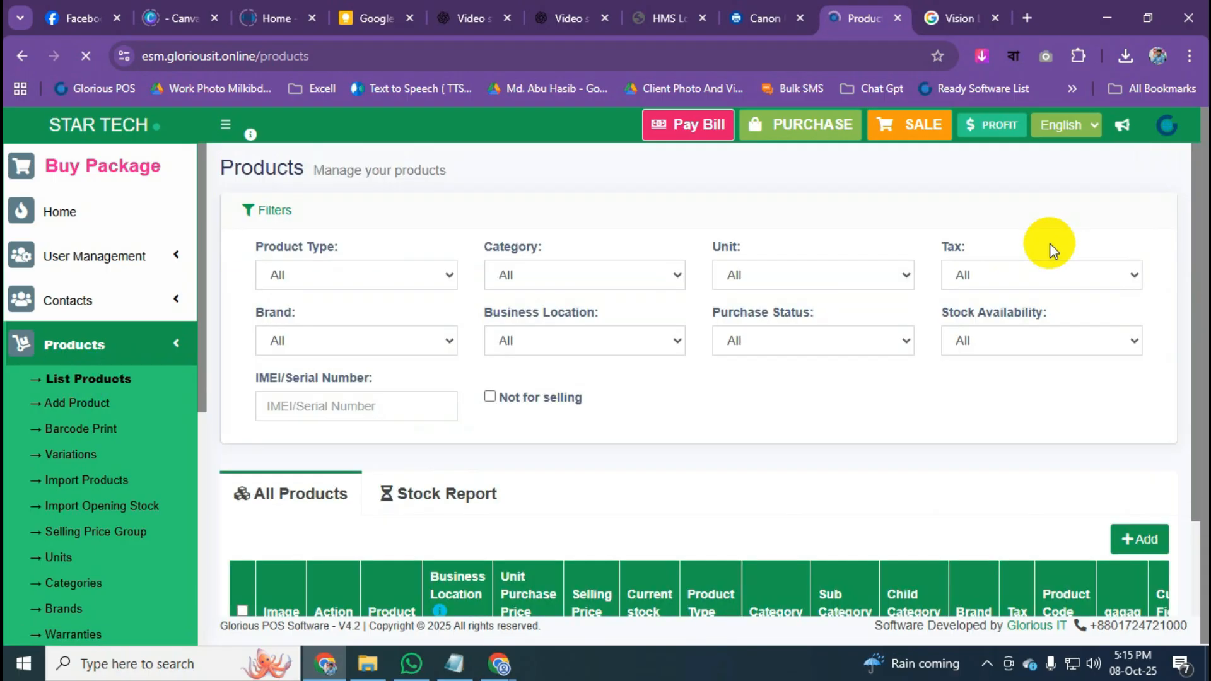
scroll(1060, 563, down, 3)
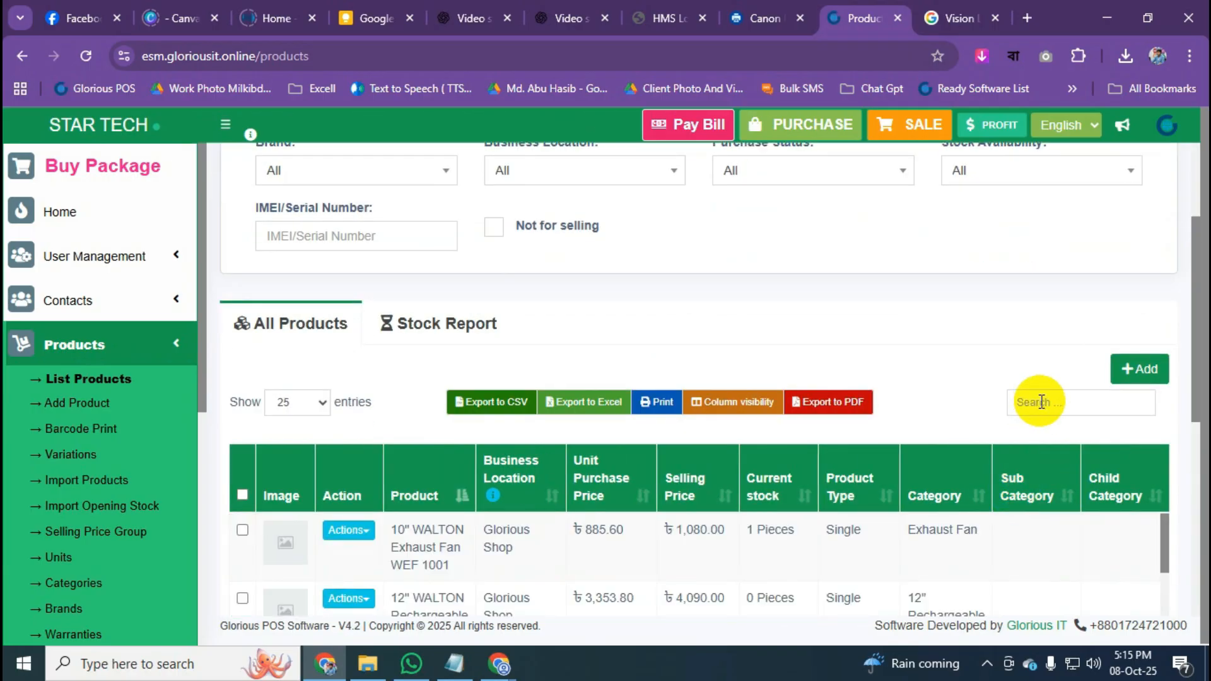
scroll(1035, 401, down, 3)
Search the product list for 751194 to show Vison Led TV 32" with 0 Pieces.
click(1034, 227)
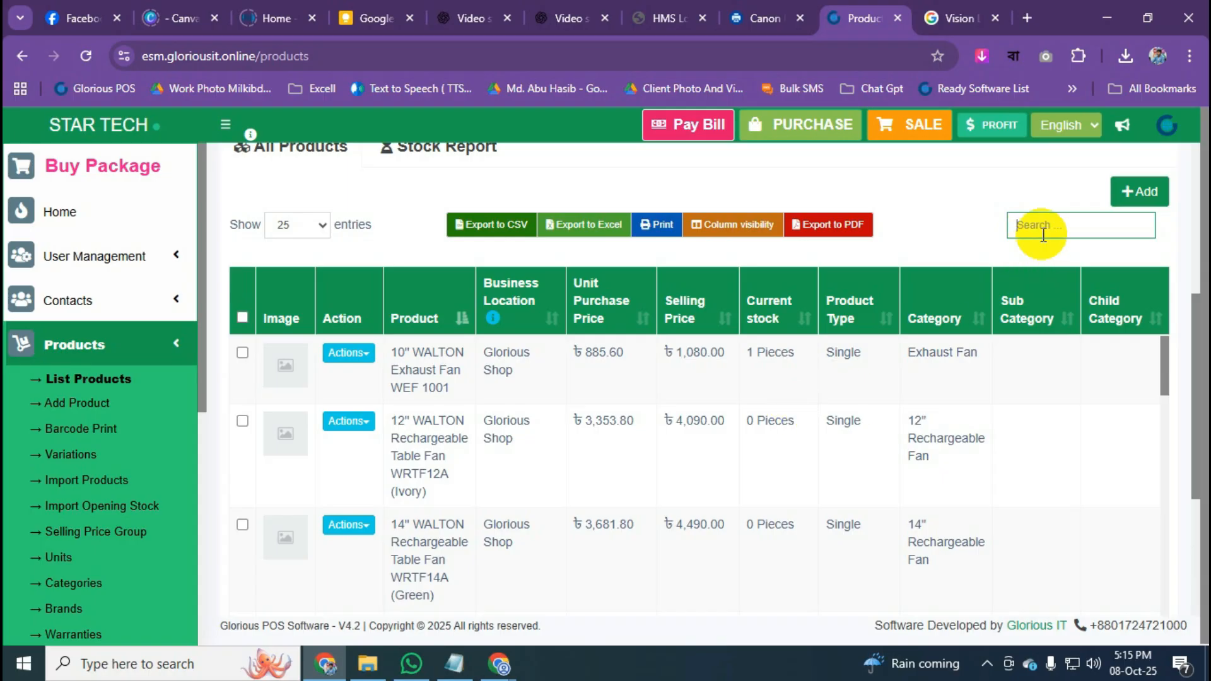
text(75)
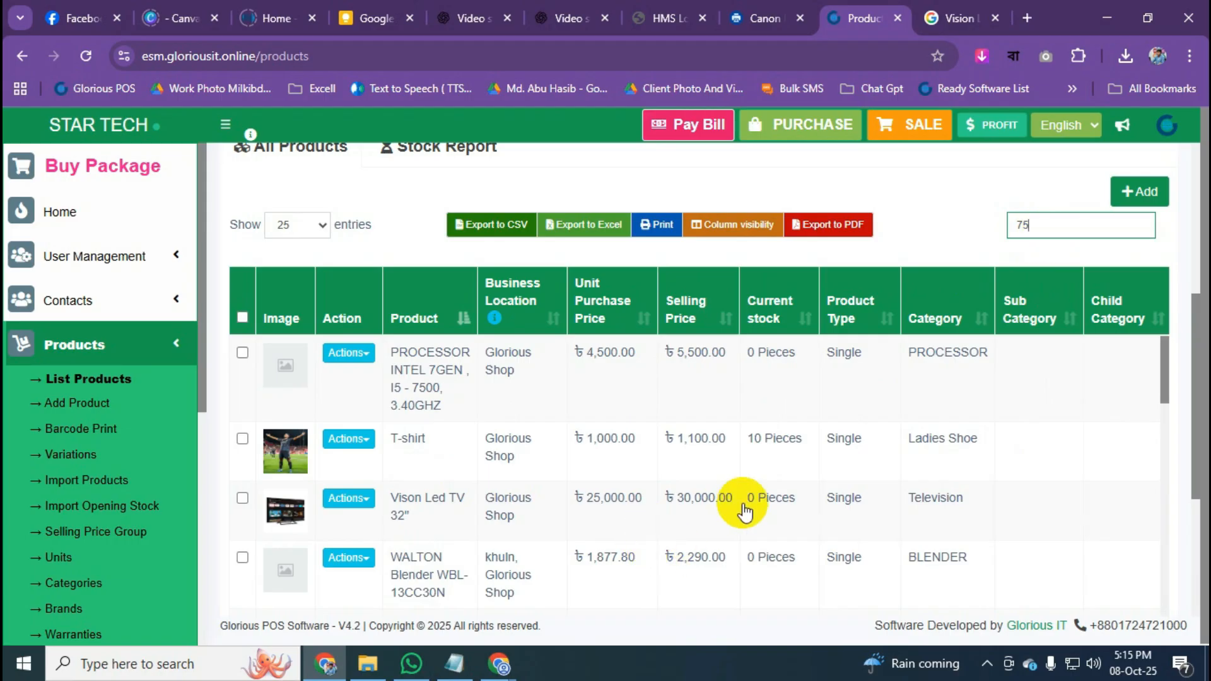
scroll(725, 513, right, 5)
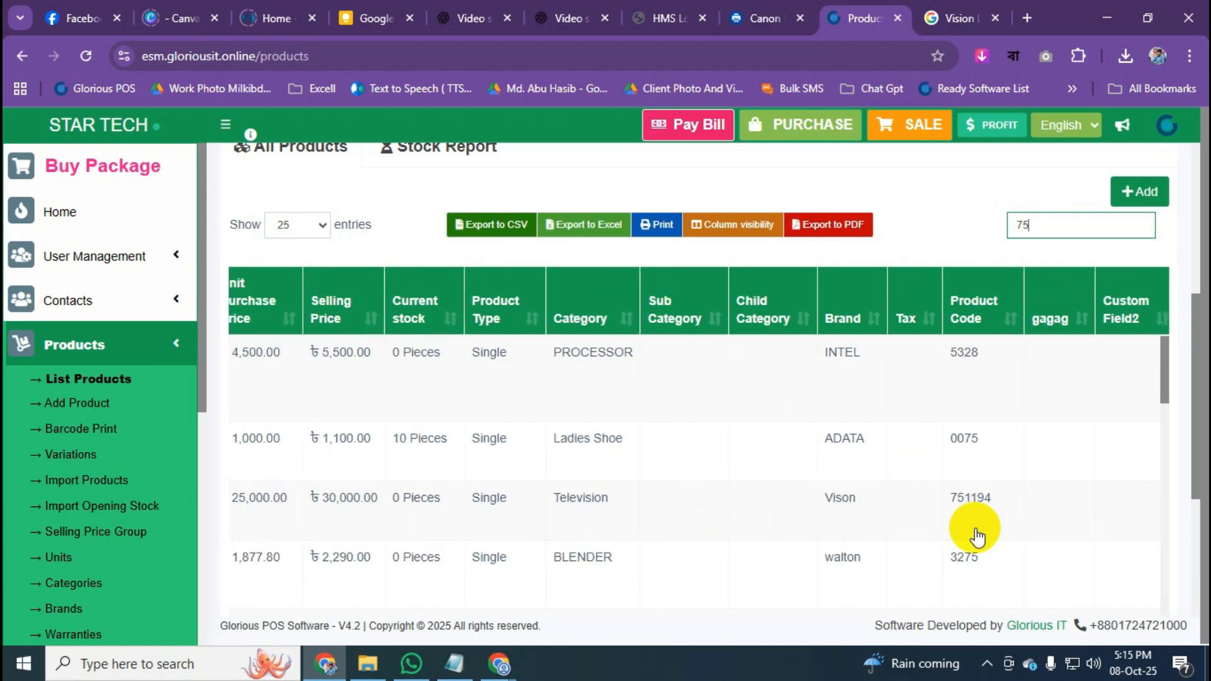
scroll(980, 519, left, 4)
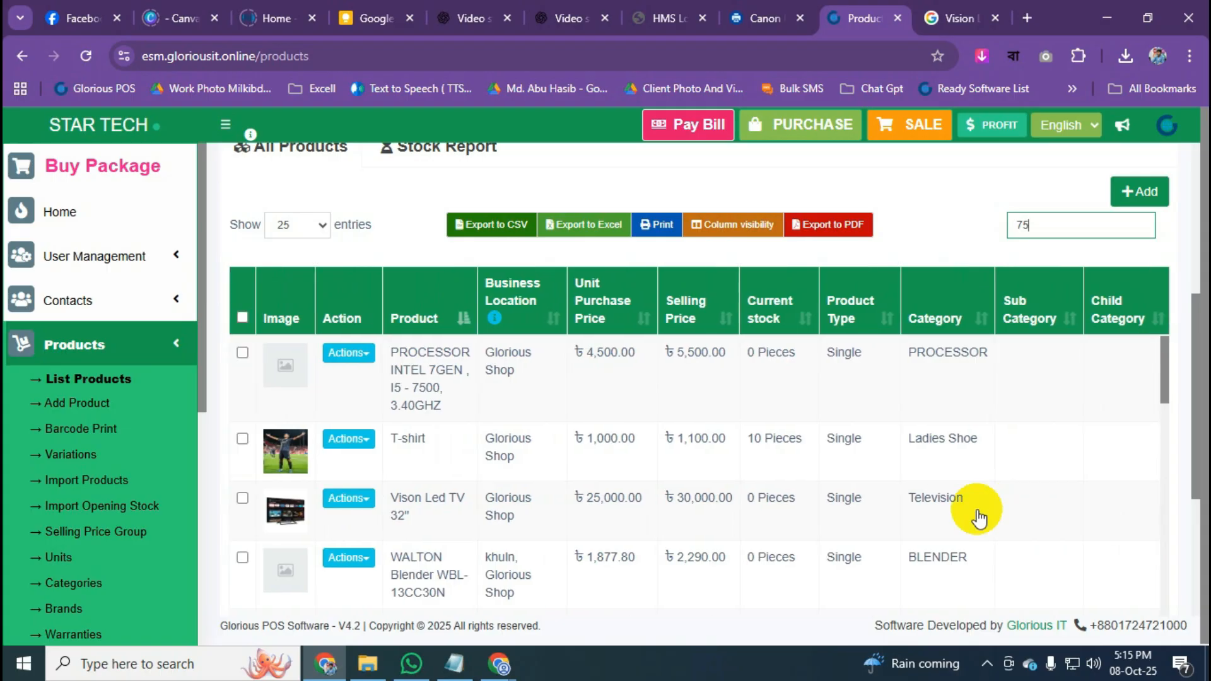
text(1194)
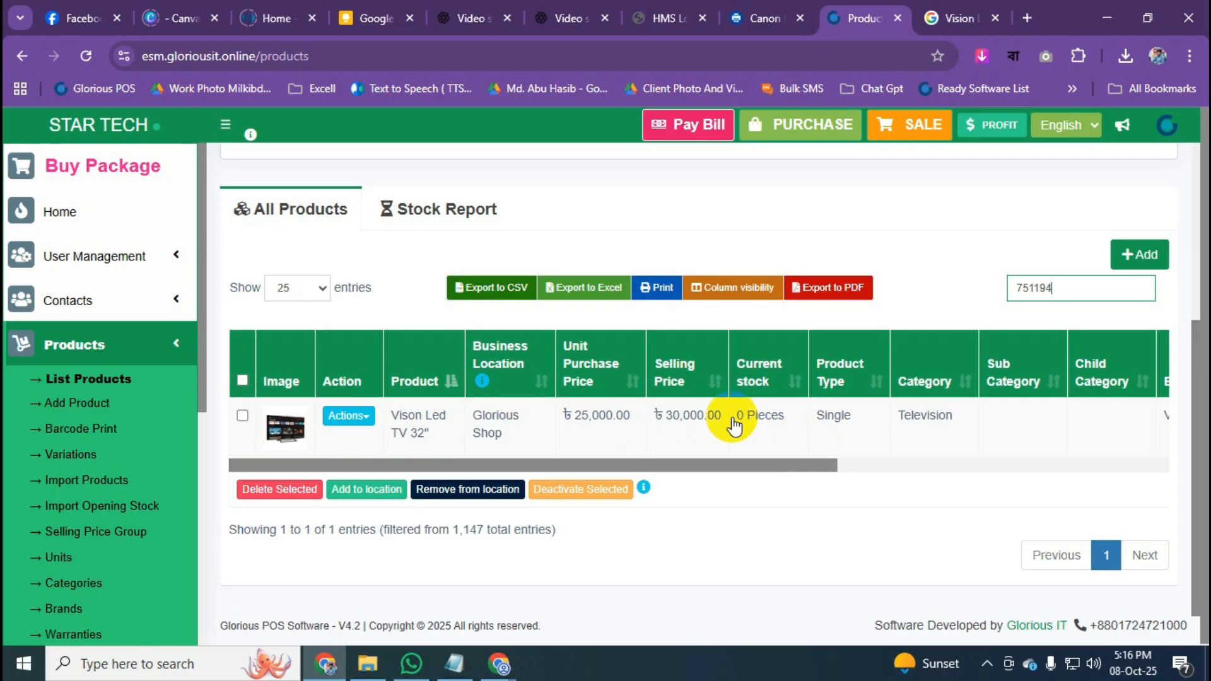
drag(796, 468, 515, 481)
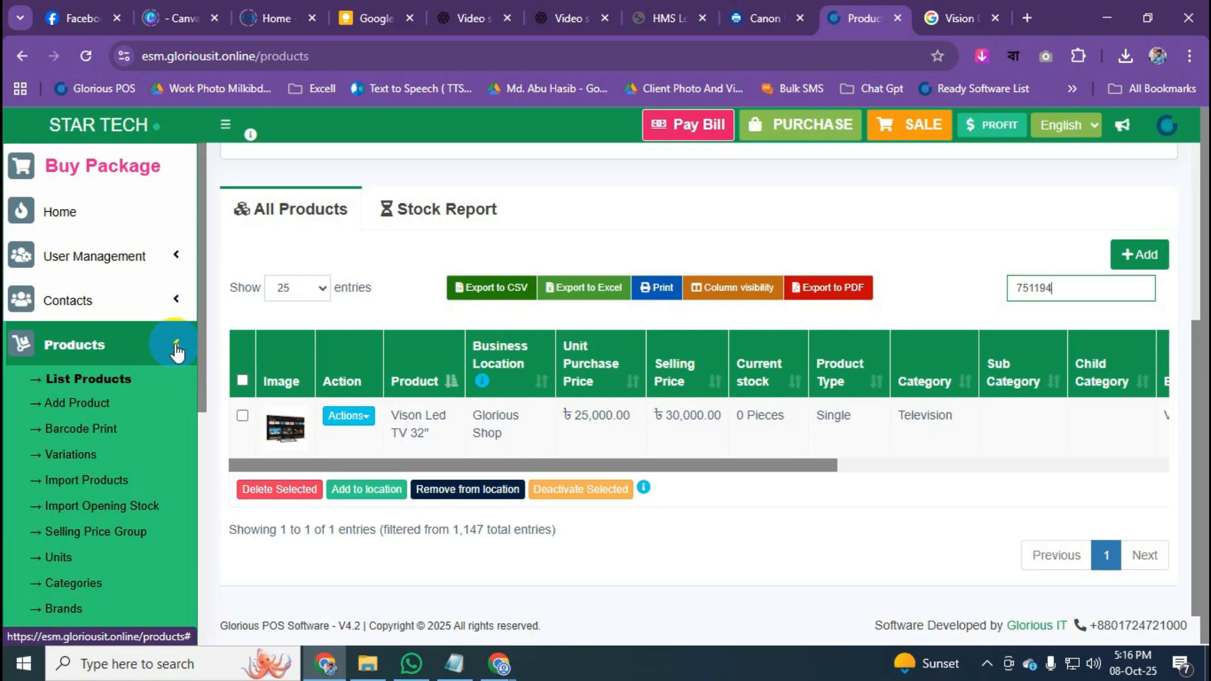
Discard a blank new-product form, return to the Products list, and bring up the screen-sharing notice.
click(1159, 266)
scroll(846, 359, down, 15)
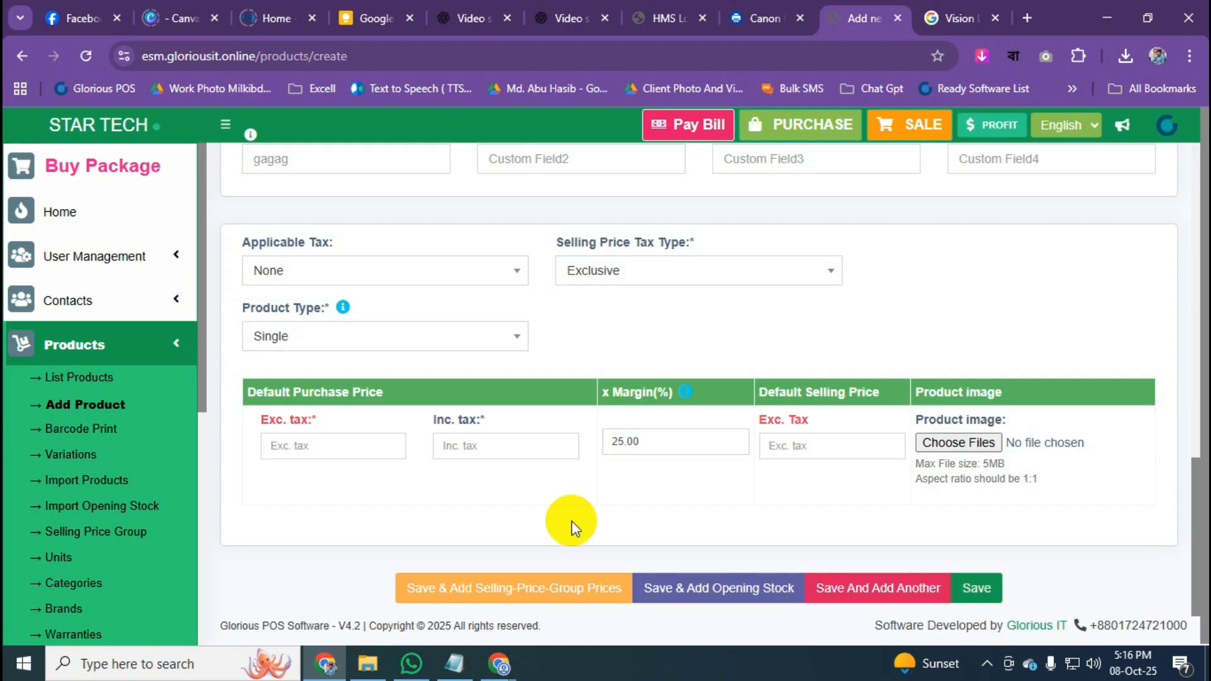
click(75, 377)
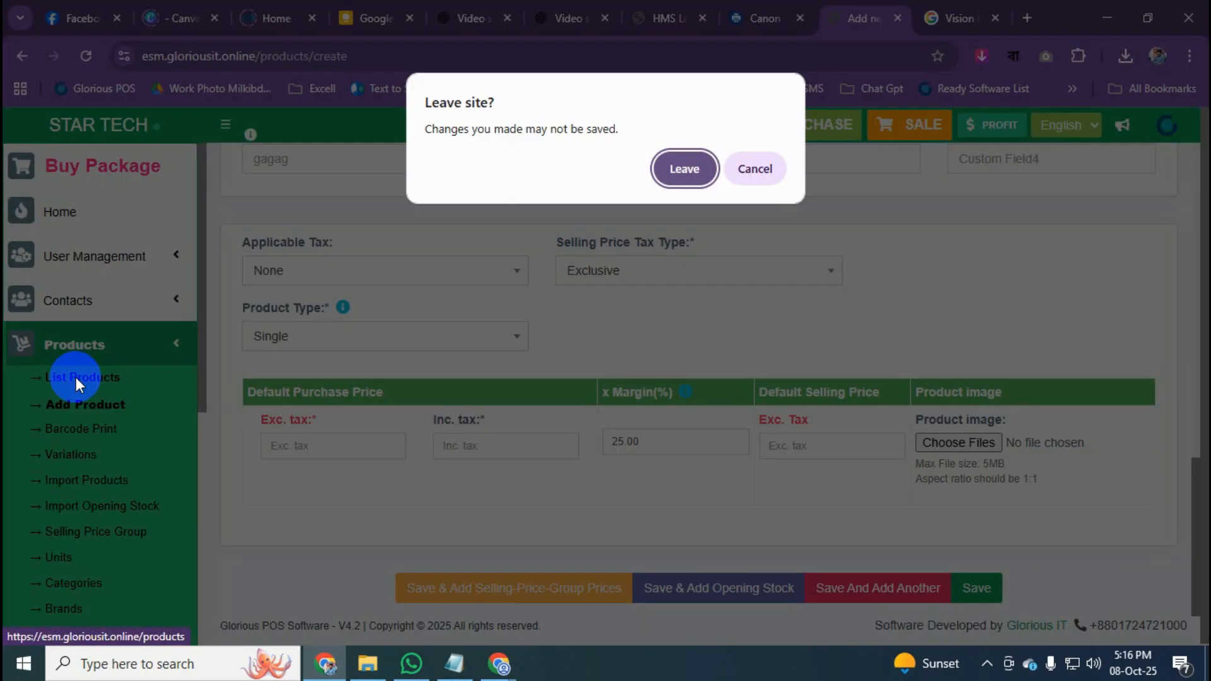
click(684, 168)
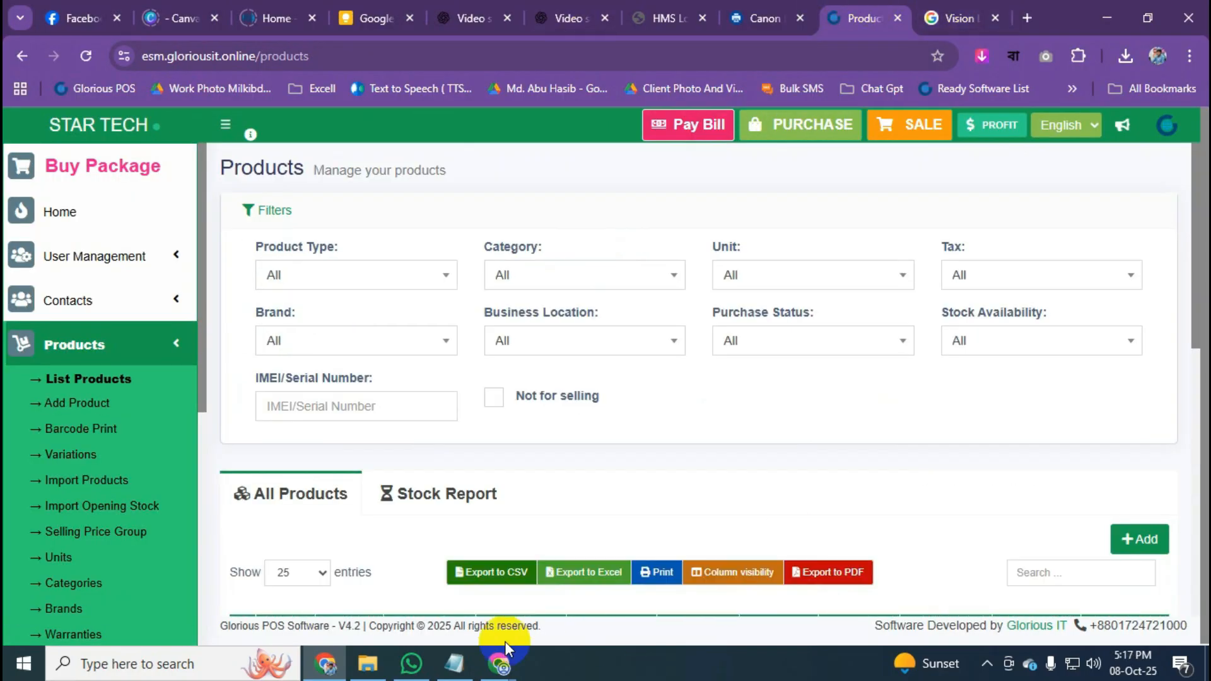
mouse_move(505, 647)
click(561, 635)
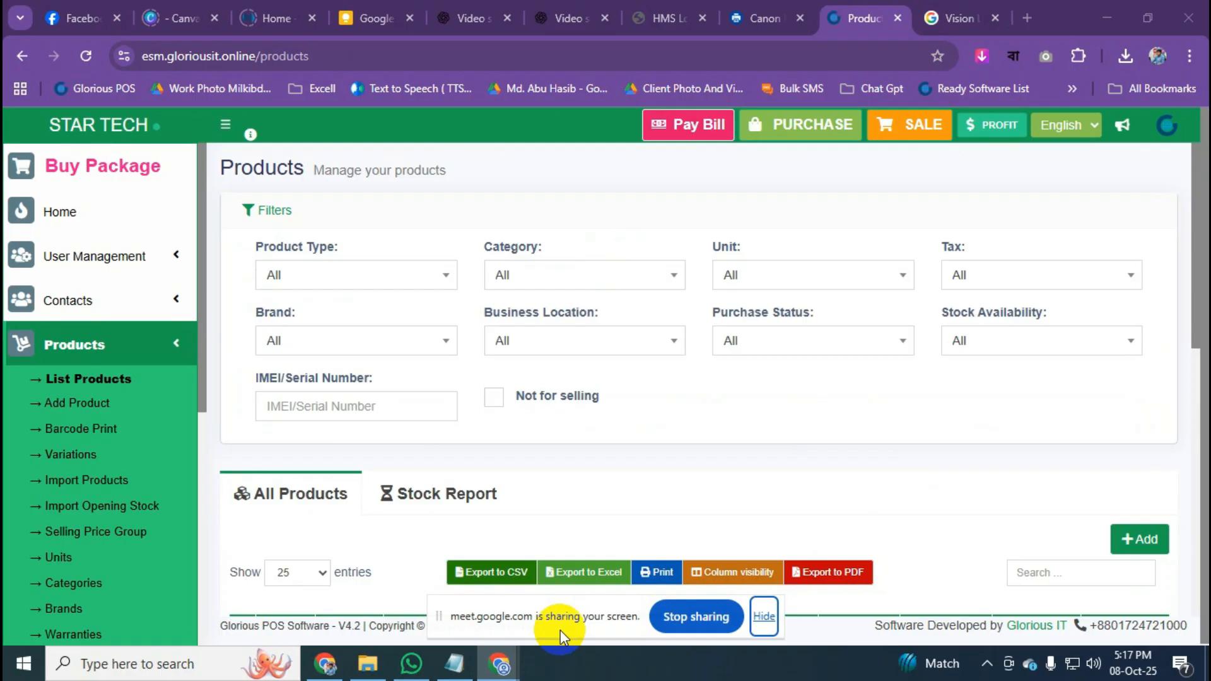
Hide the screen-sharing notice, check the Meet window, then minimize it back to the POS Products page.
click(767, 618)
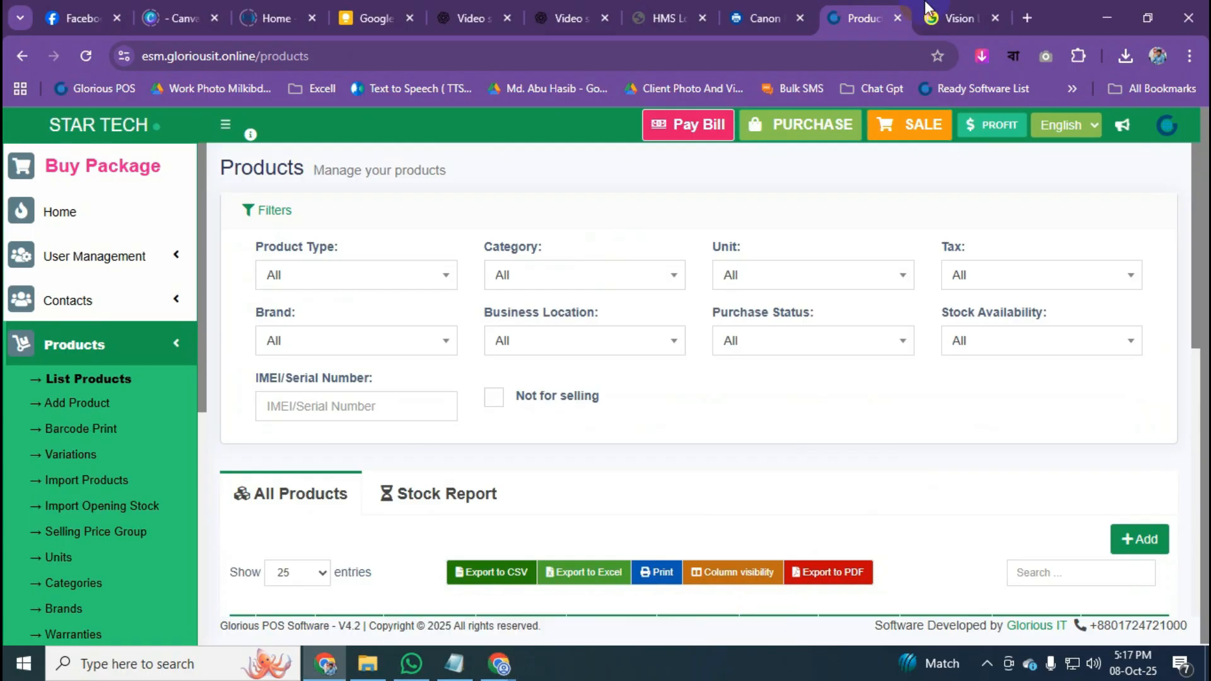
click(957, 7)
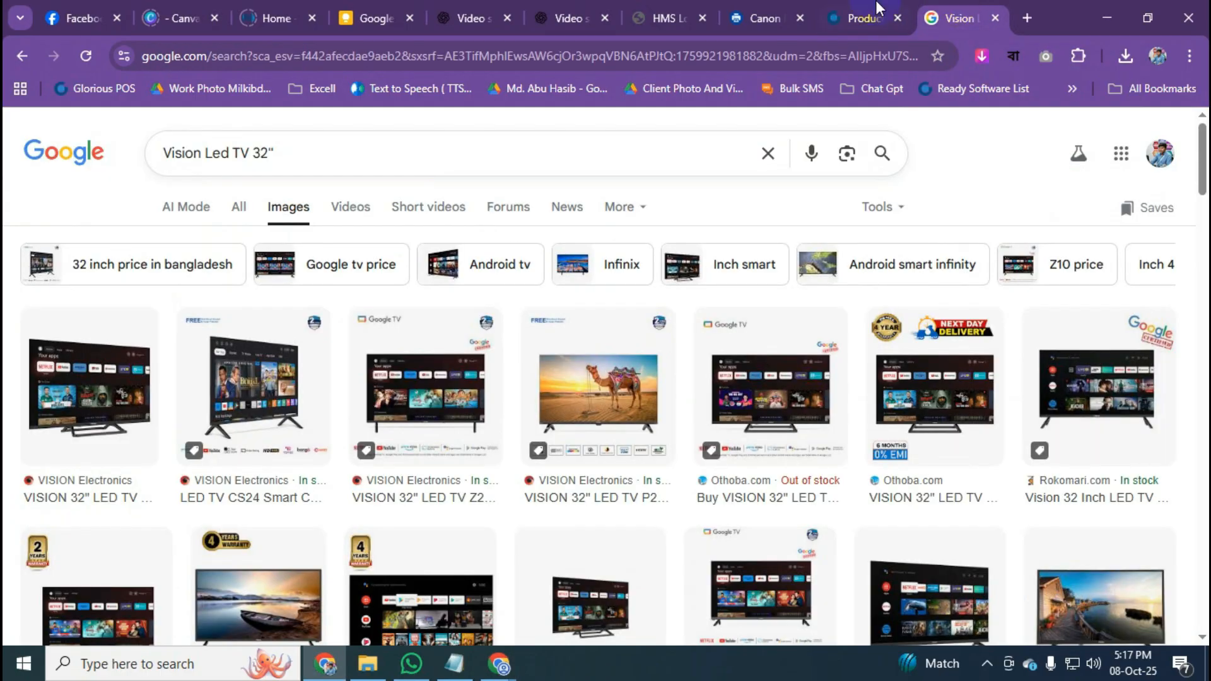
click(864, 18)
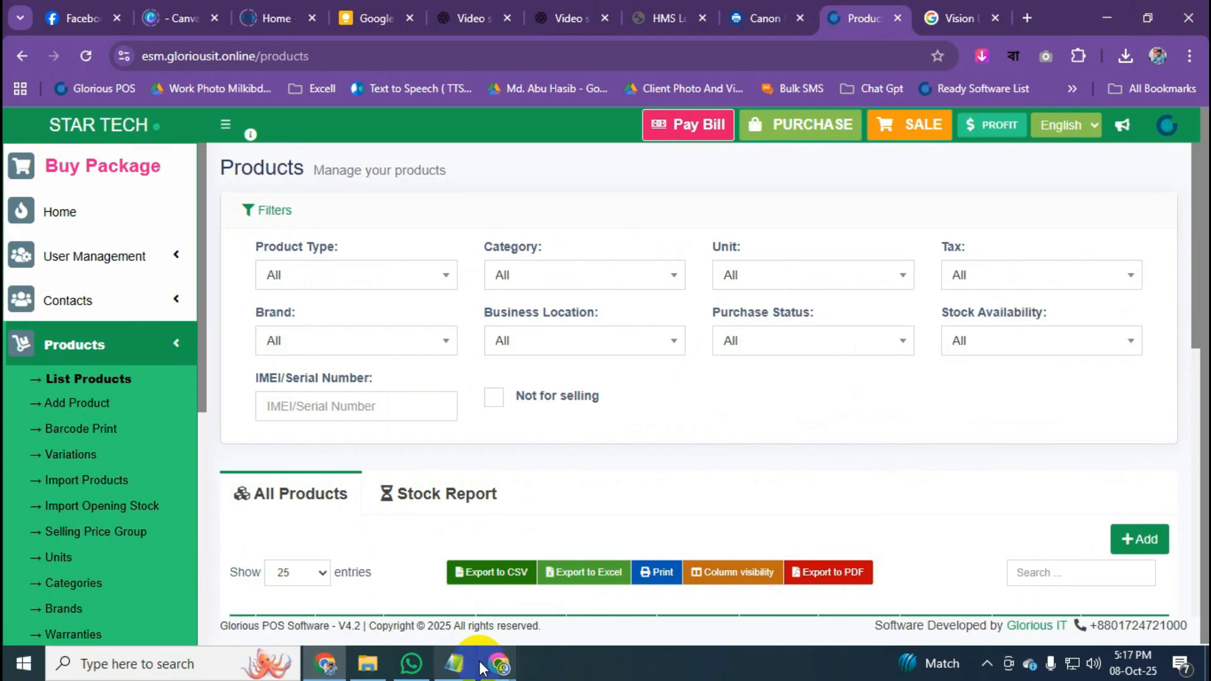
mouse_move(495, 664)
click(453, 631)
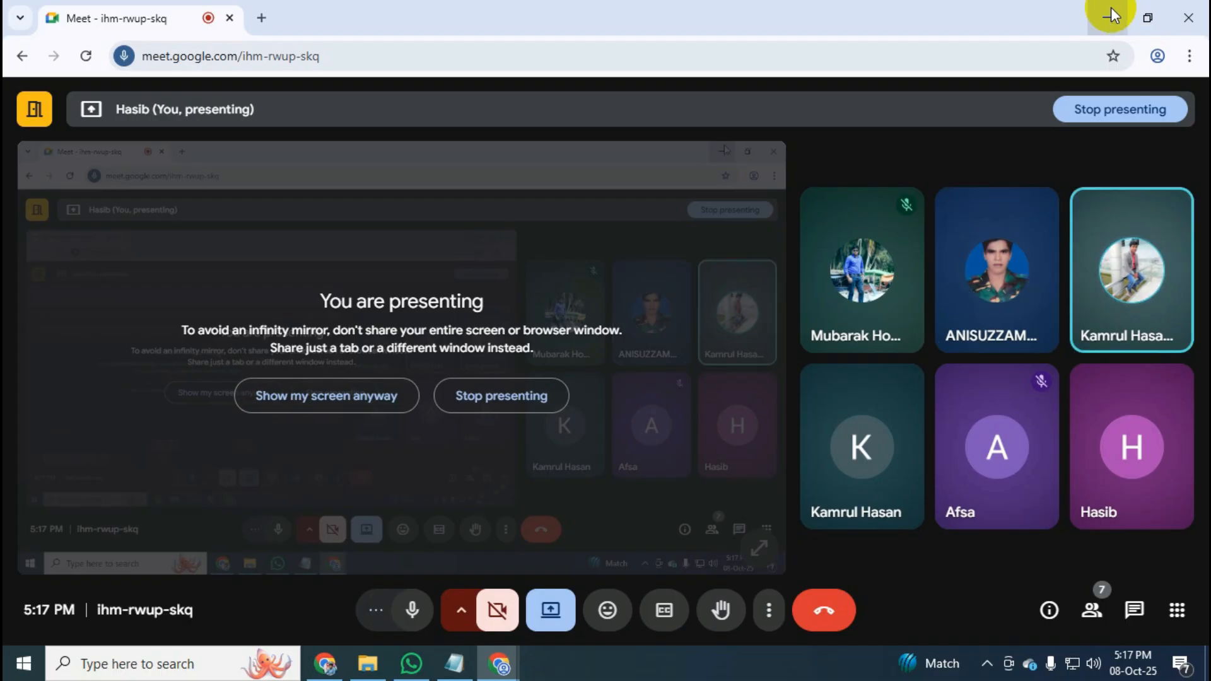
click(1112, 15)
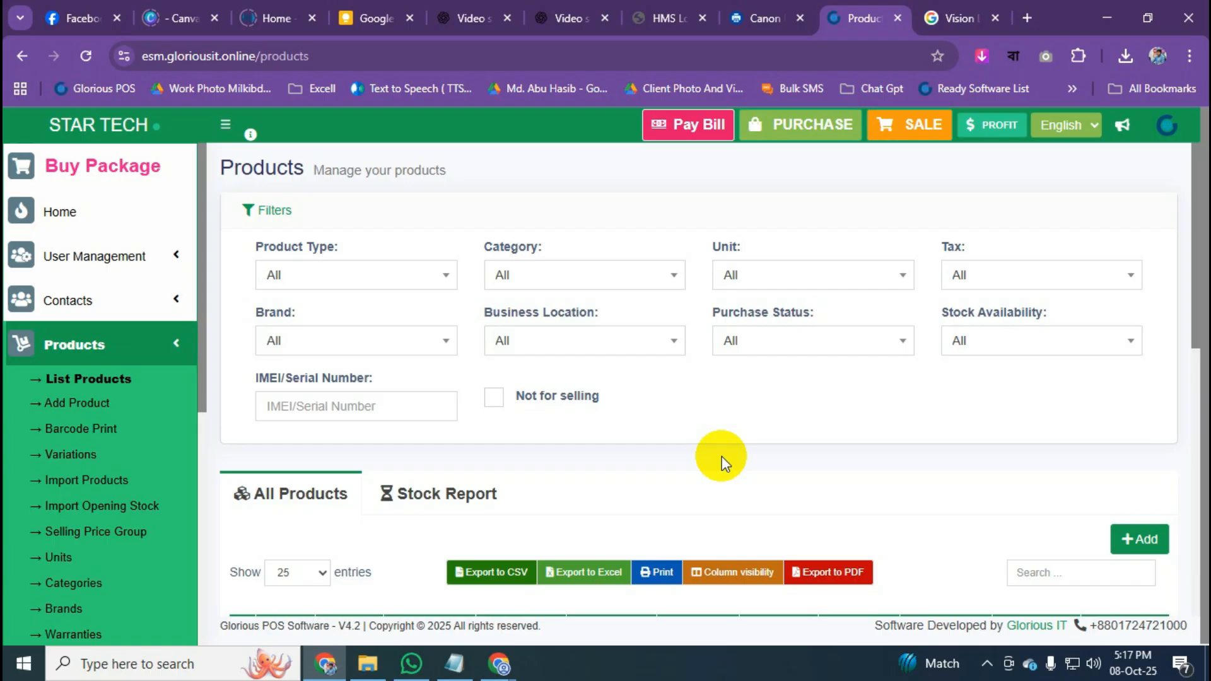
Dismiss the WhatsApp toast, toggle the Products sidebar section, and reload the unfiltered product list.
click(168, 357)
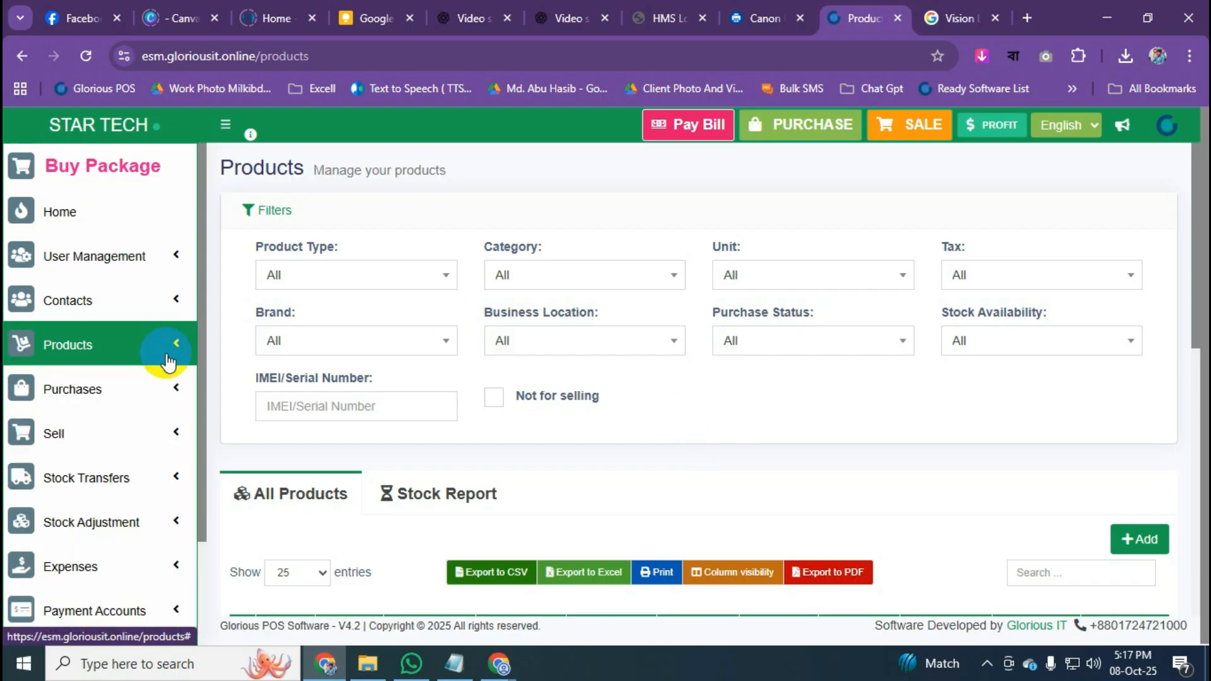
click(168, 357)
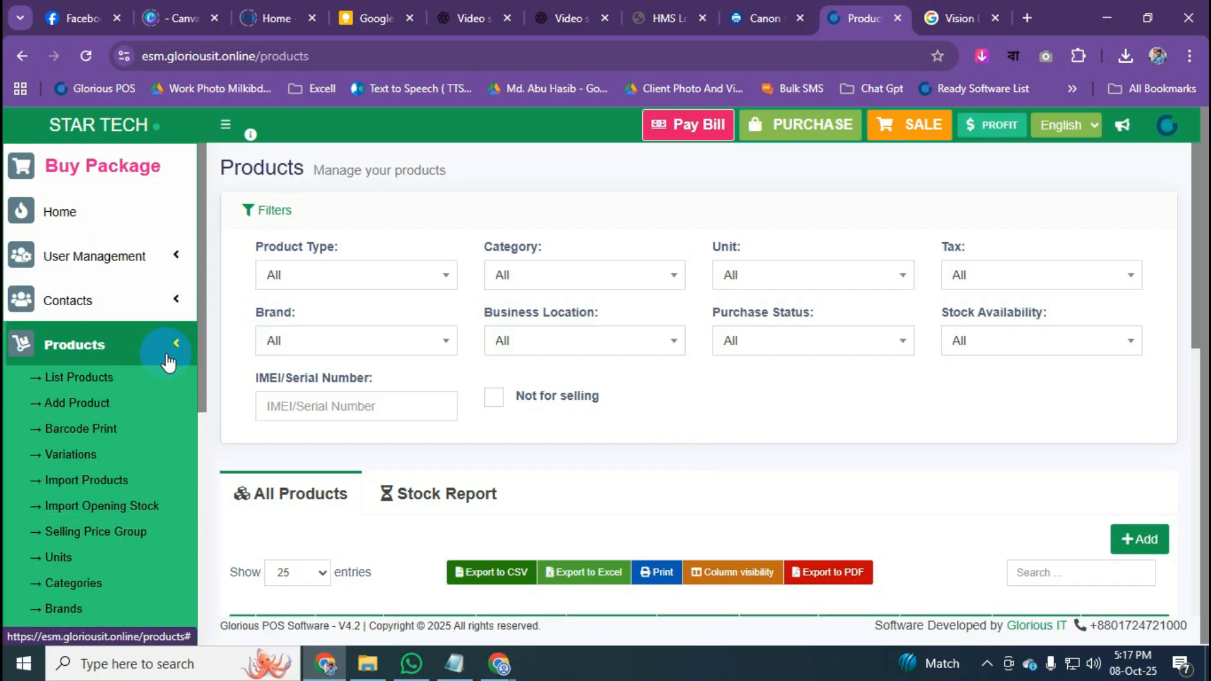
scroll(168, 362, down, 2)
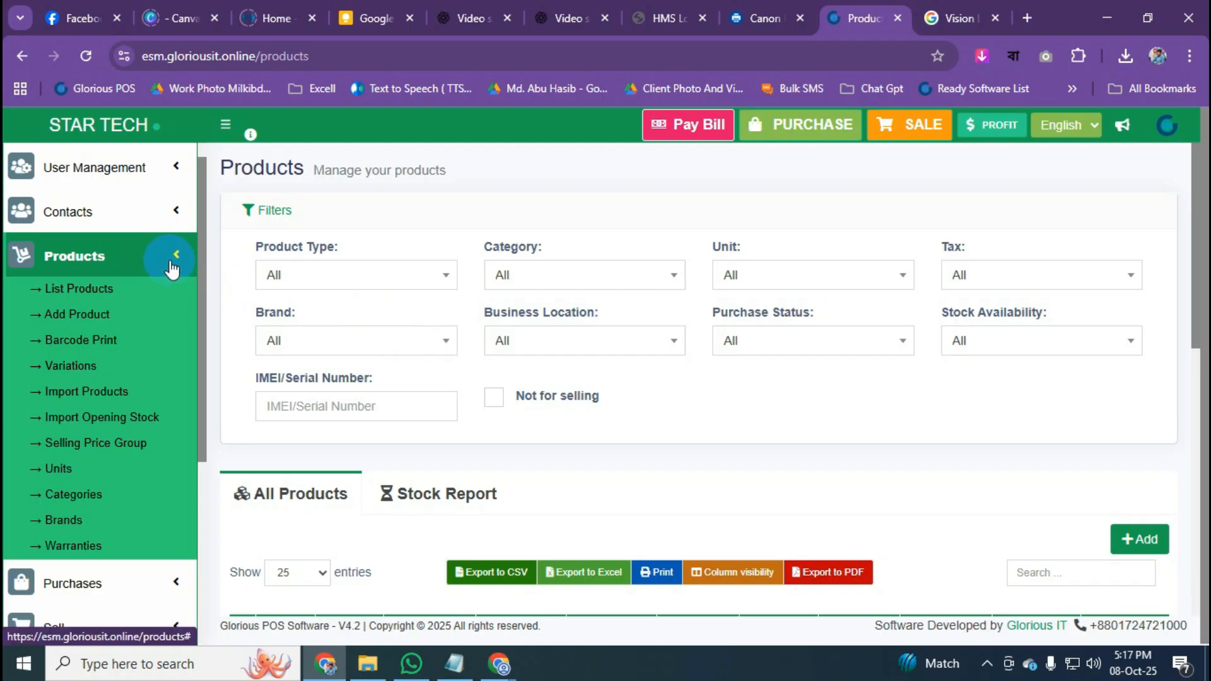
scroll(532, 419, down, 1)
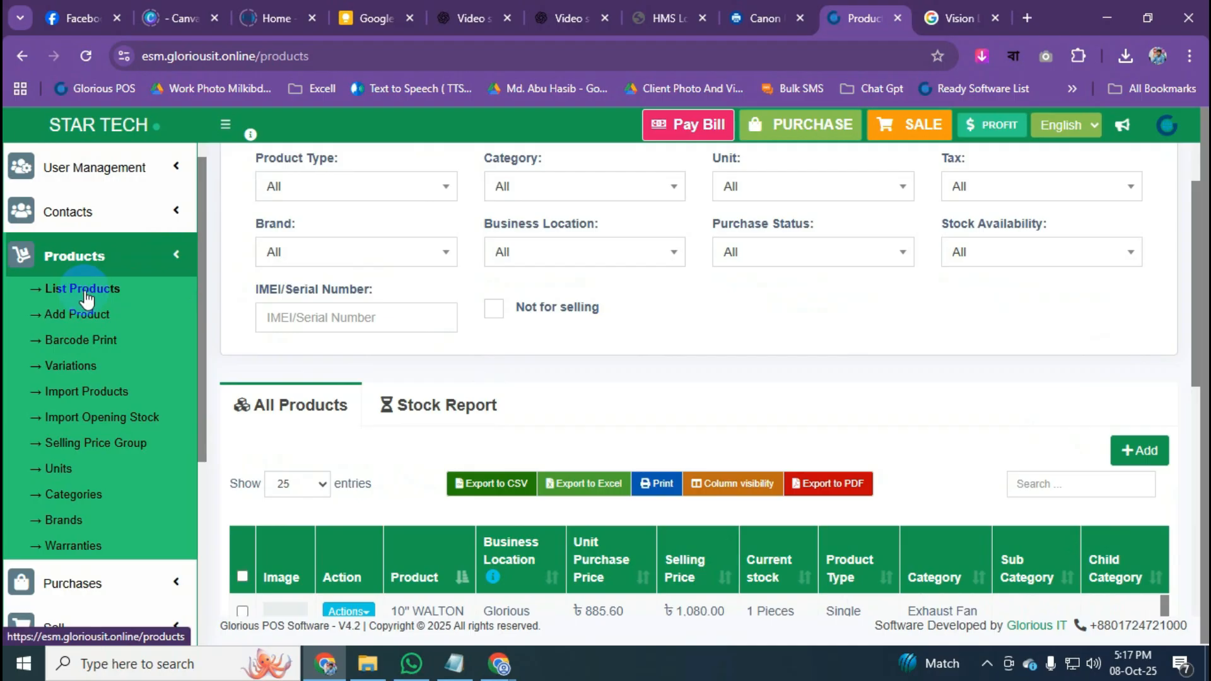
scroll(788, 445, down, 1)
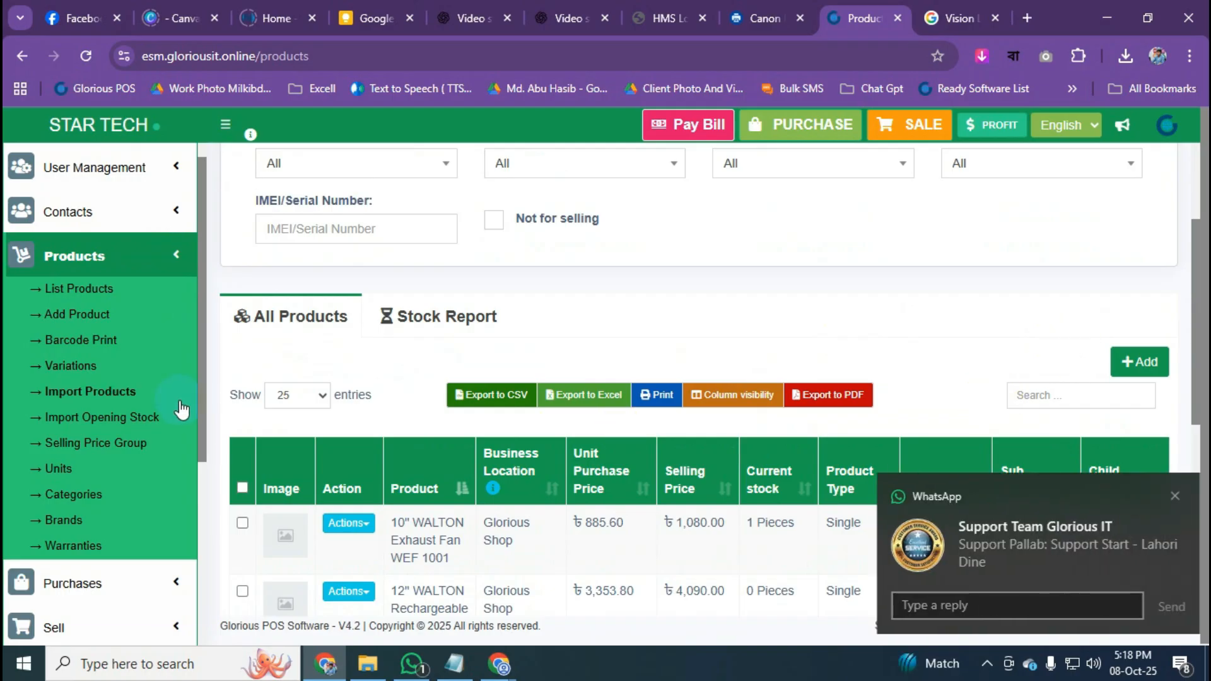
click(1170, 498)
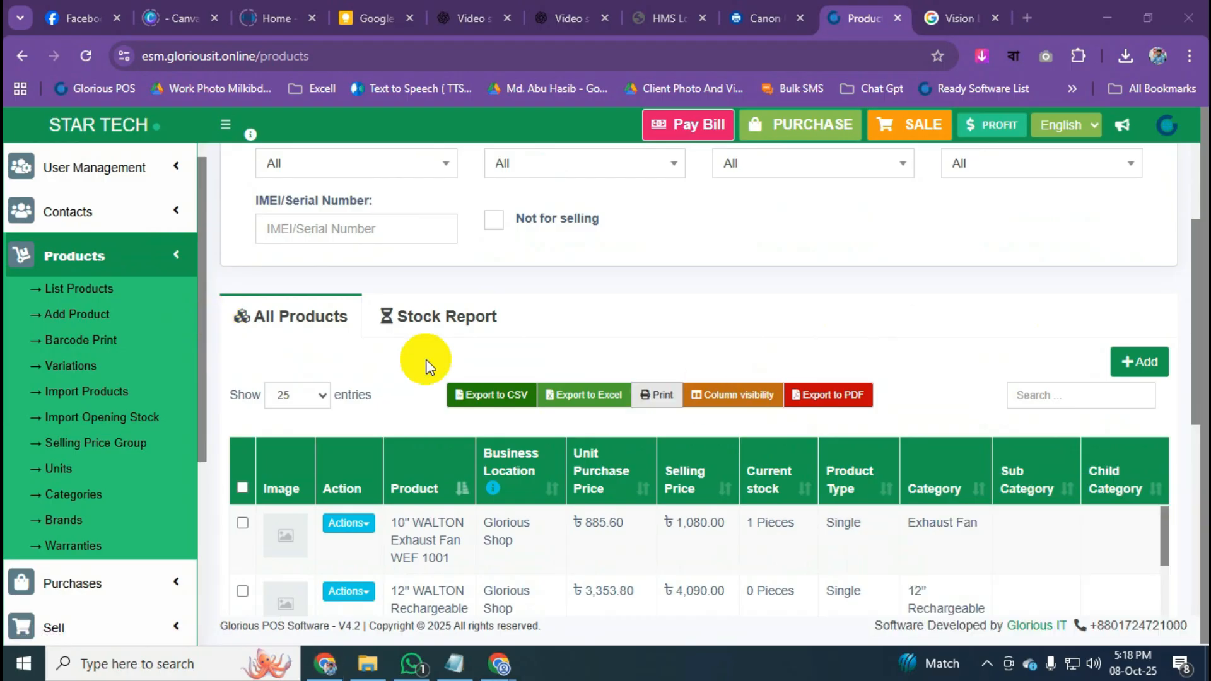
click(175, 257)
click(175, 257)
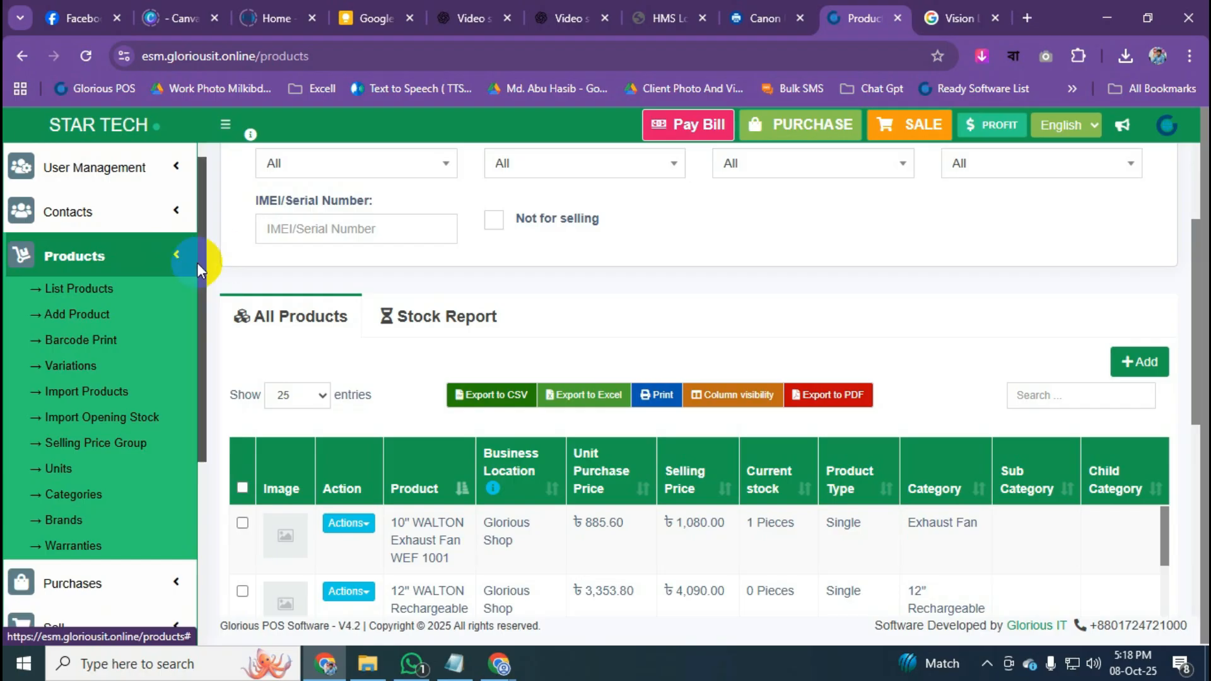
click(81, 296)
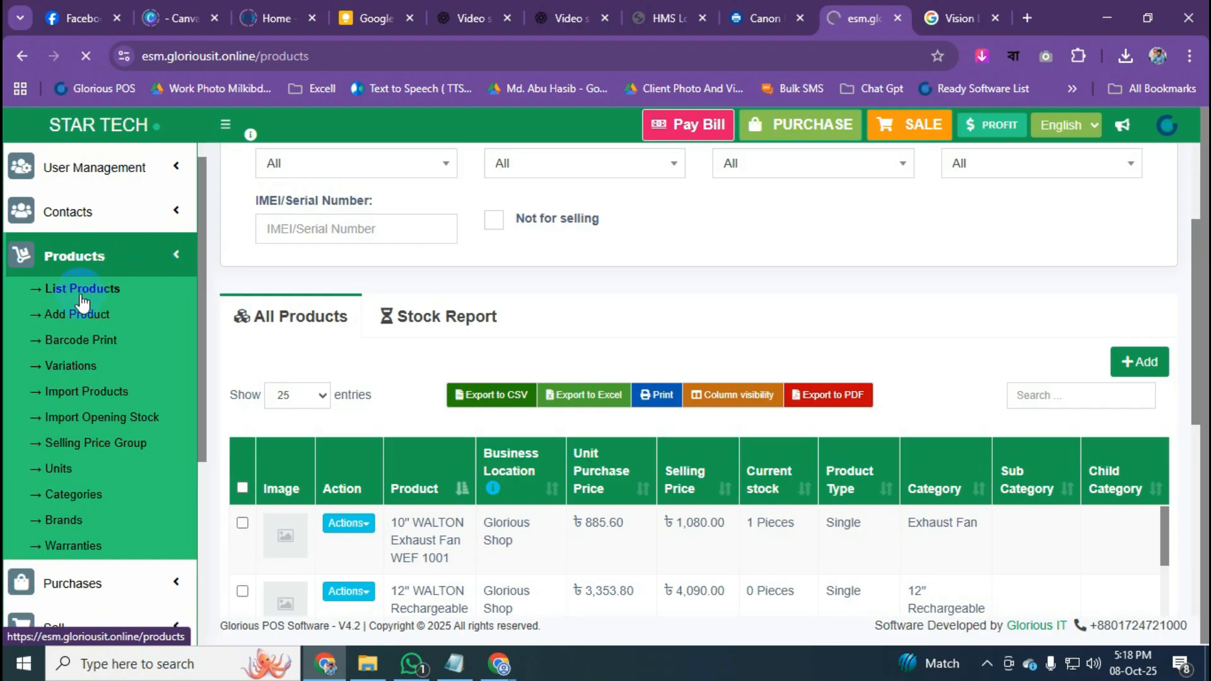
Search the product table for 7511 and open Add Opening Stock for Vison Led TV 32".
click(1065, 402)
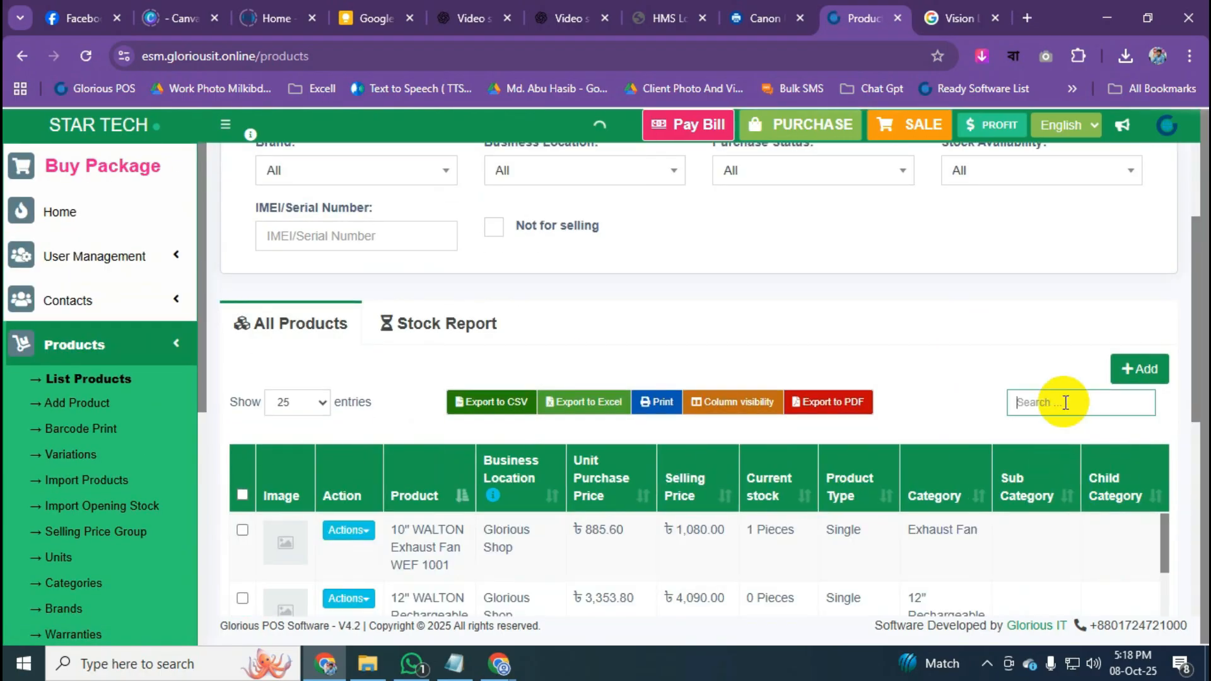
text(75)
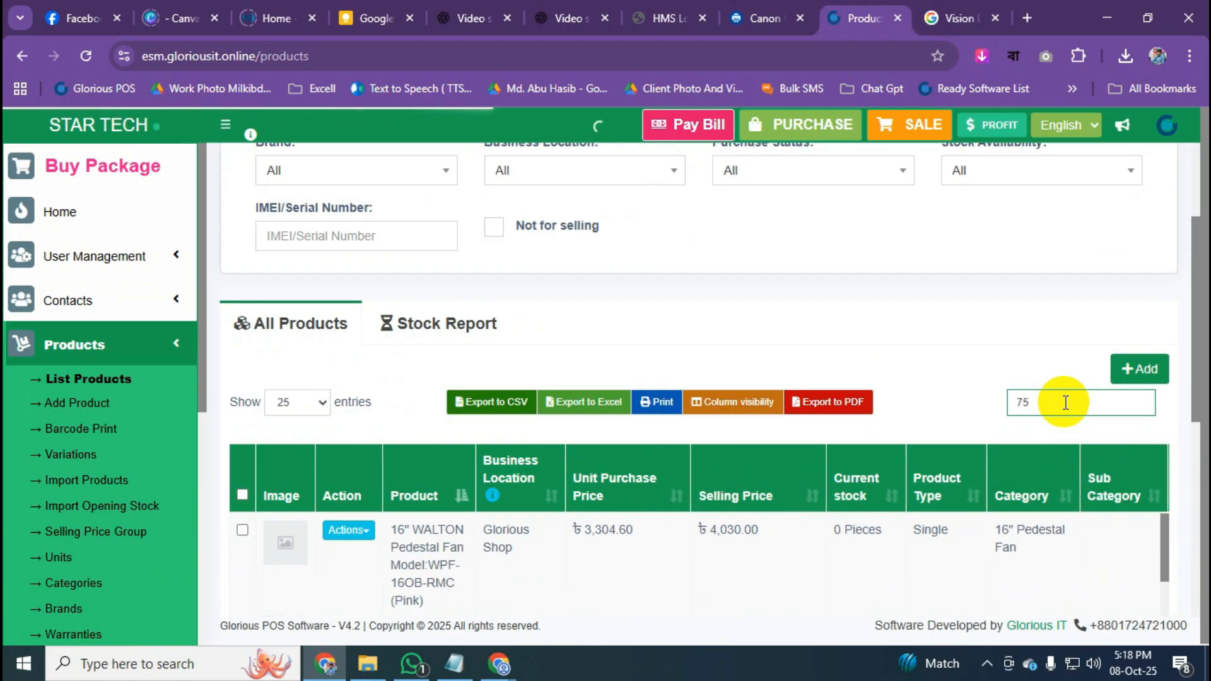
text(11)
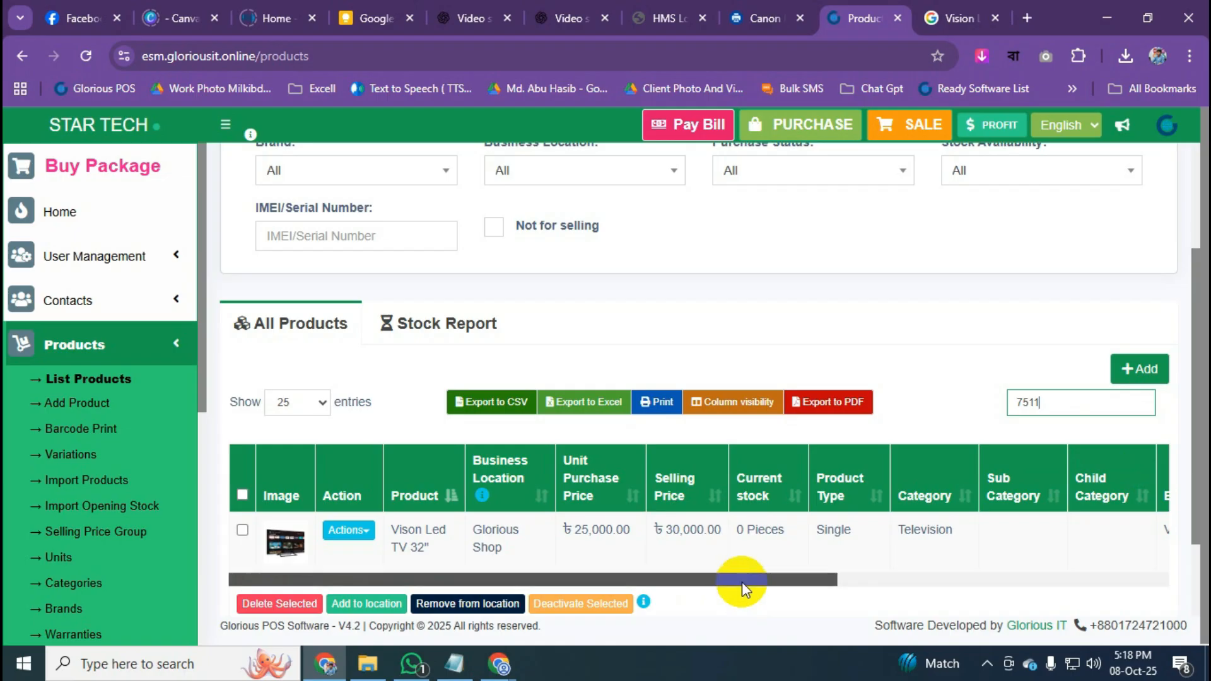
click(368, 537)
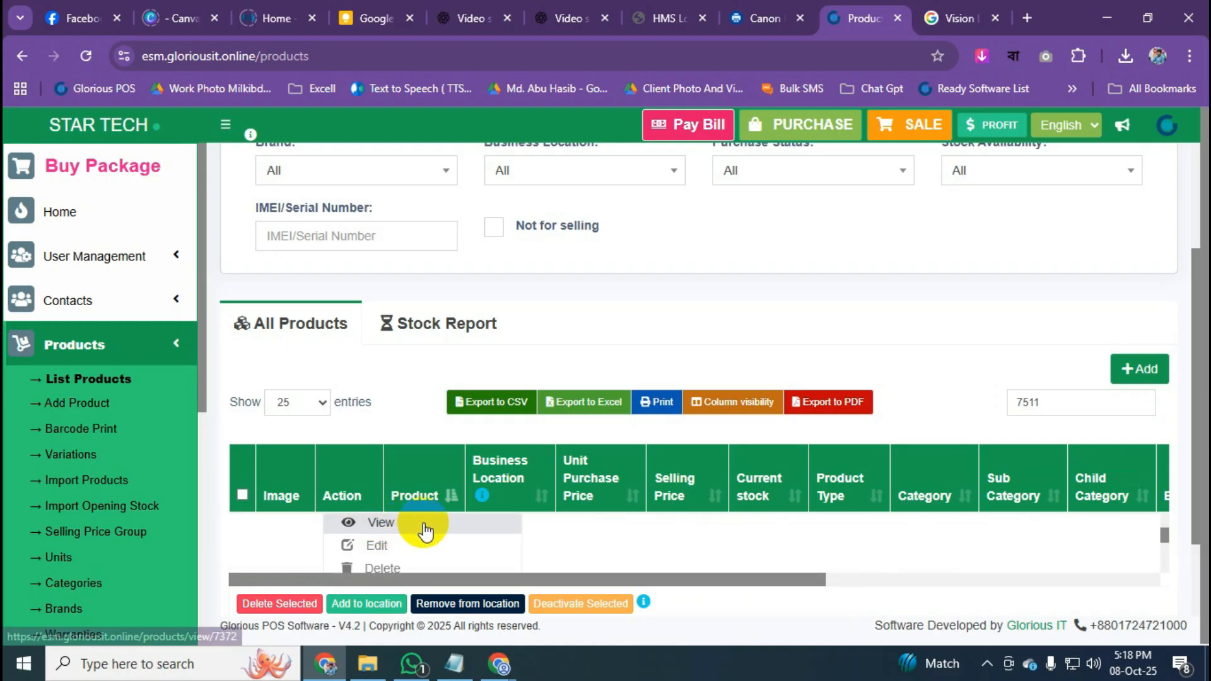
drag(1165, 540, 1164, 550)
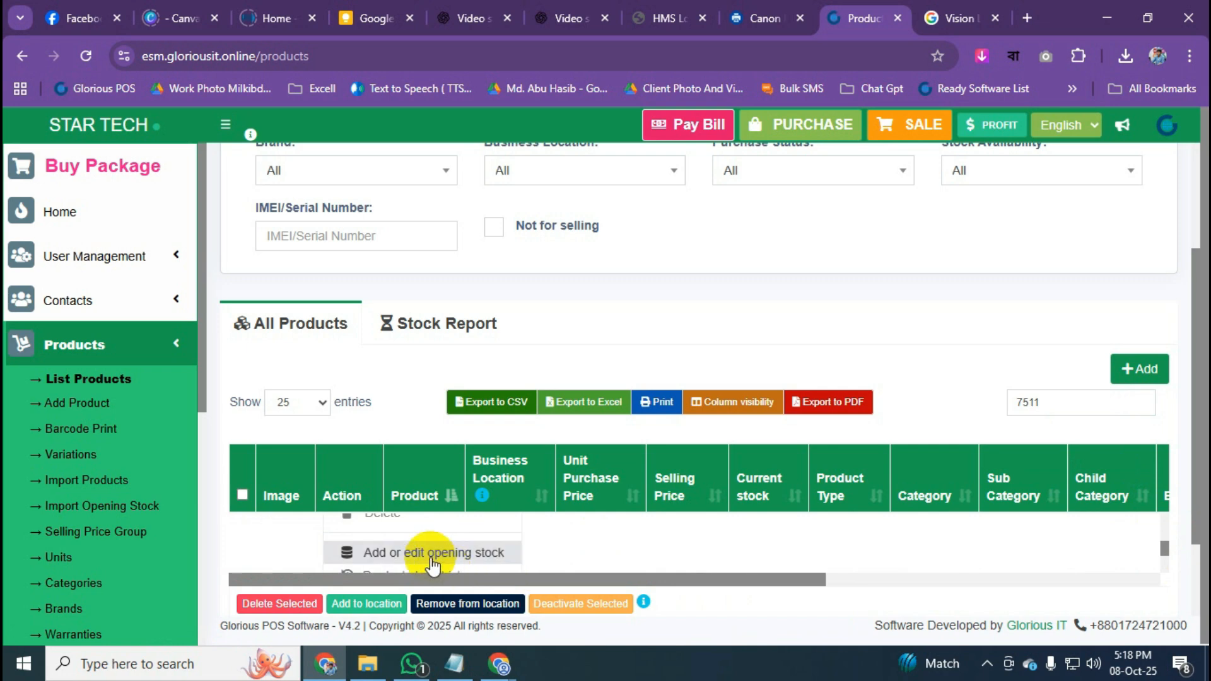
click(463, 558)
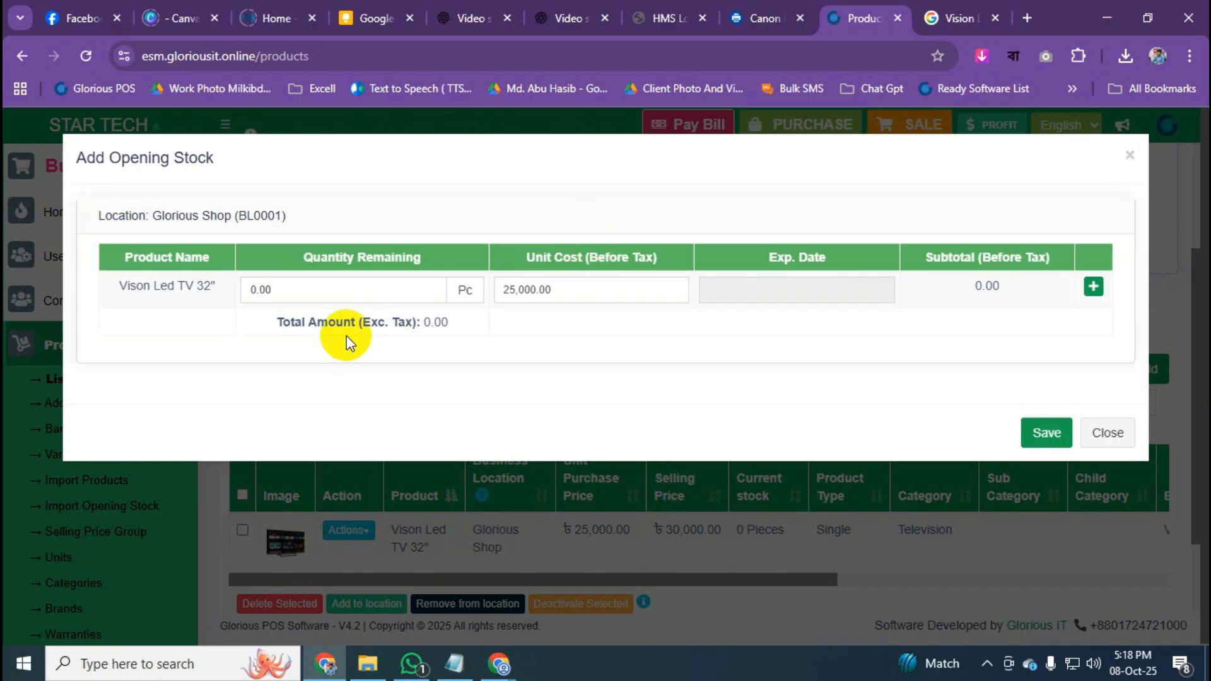
Close the Add Opening Stock dialog unsaved, leaving Vison Led TV 32" at 0 Pieces.
click(1108, 433)
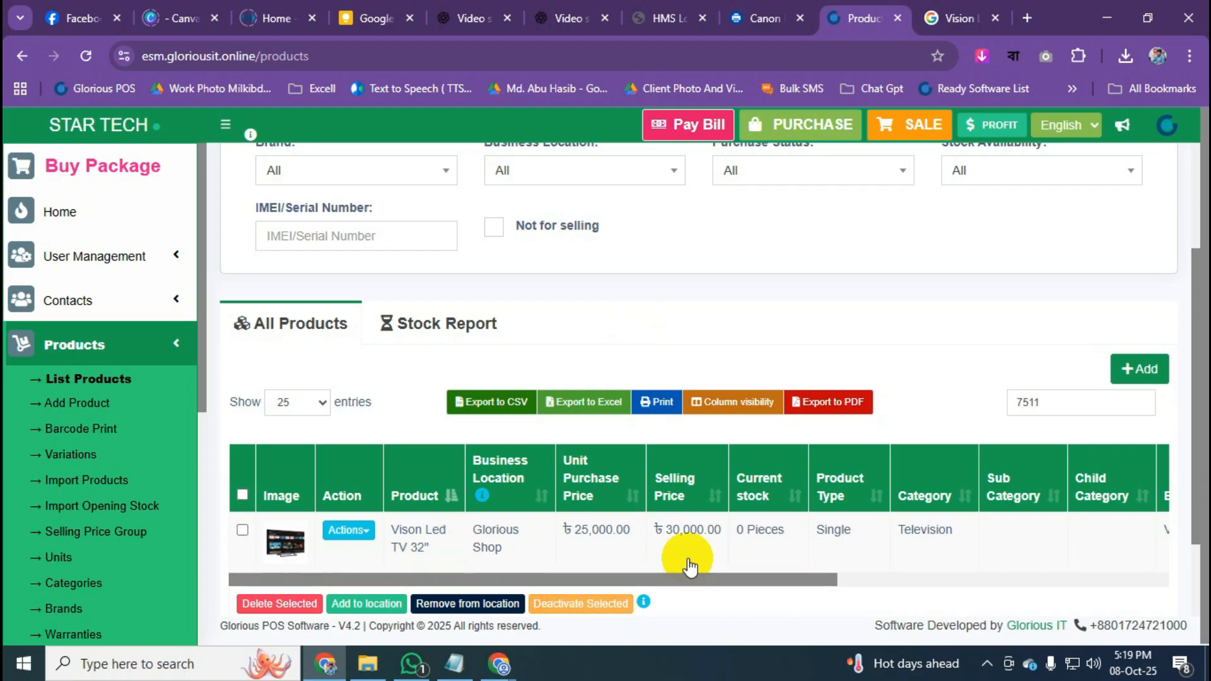
click(703, 580)
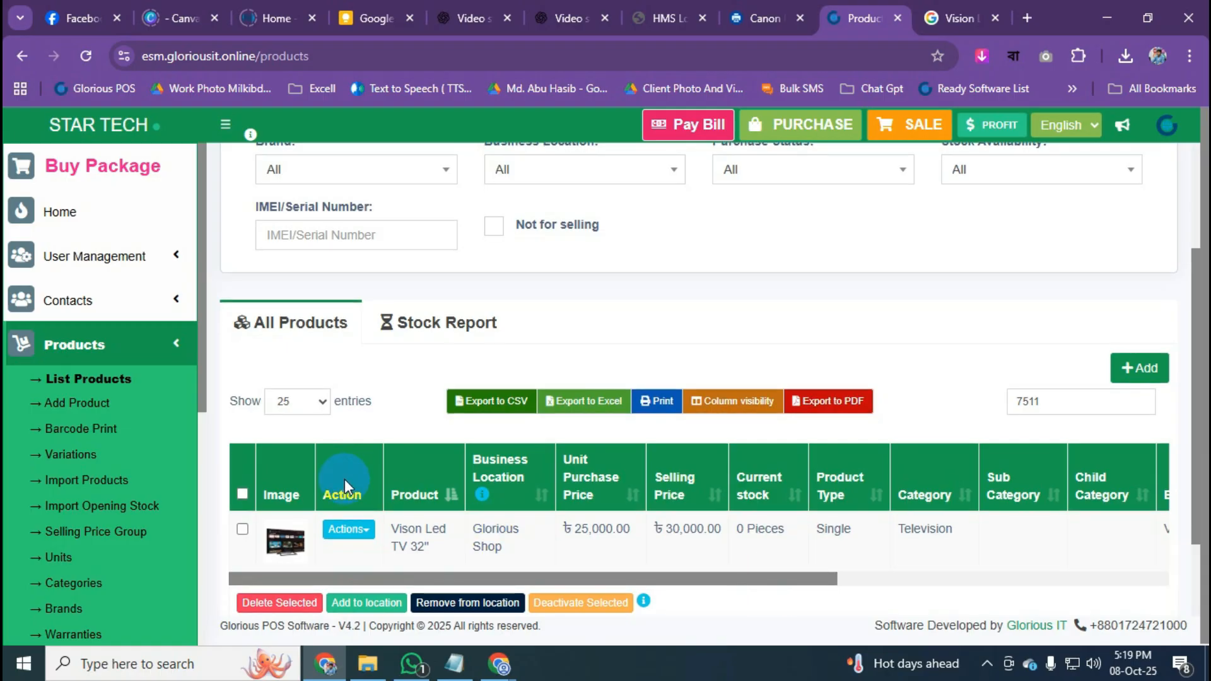
scroll(345, 479, down, 2)
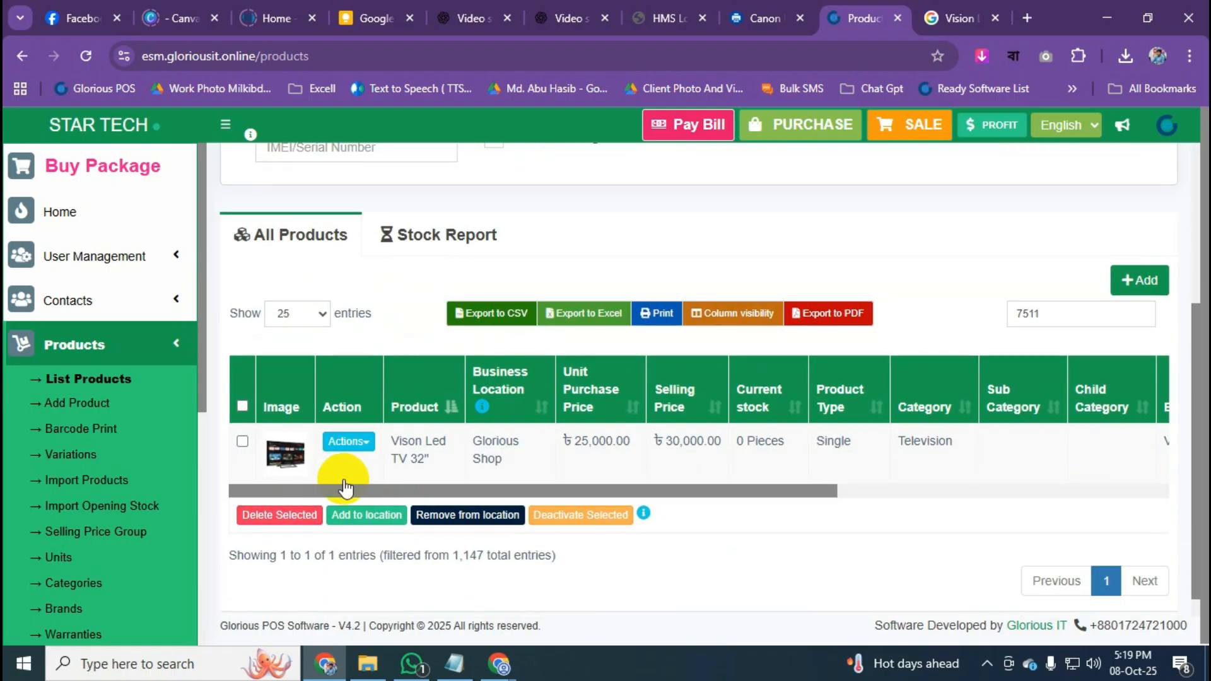
Enter an opening stock quantity of 5 for Vison Led TV 32" and save it.
click(348, 442)
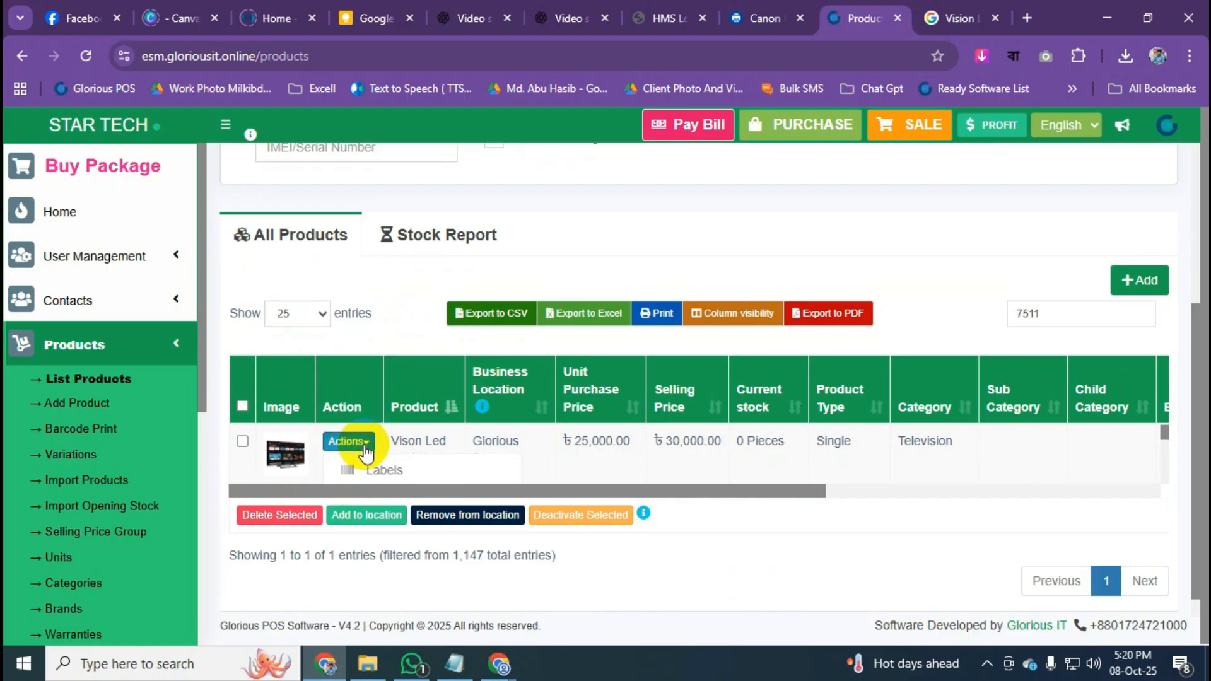
scroll(391, 454, down, 4)
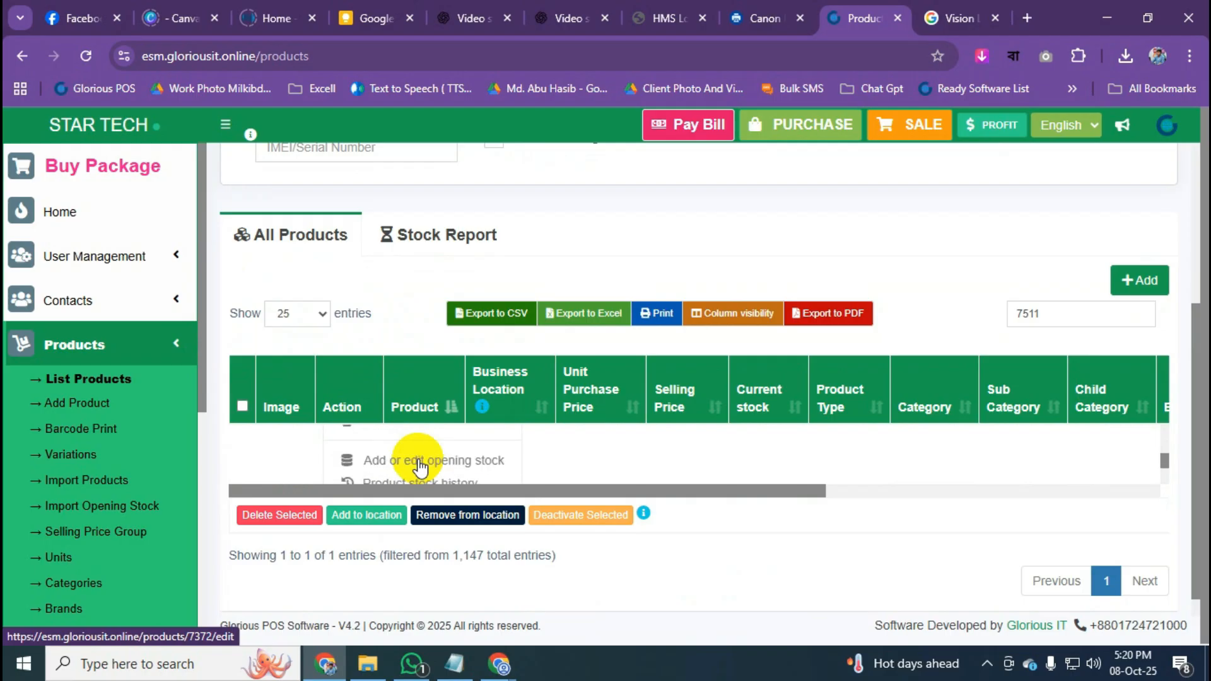
click(454, 461)
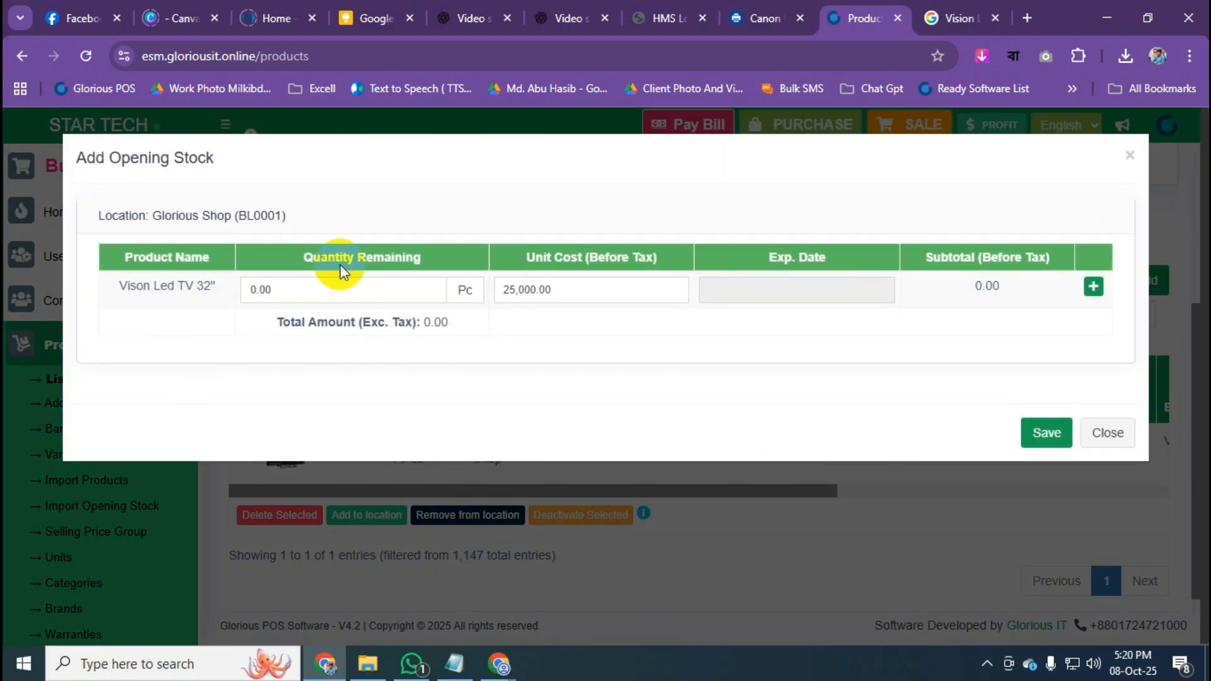
drag(304, 257, 420, 257)
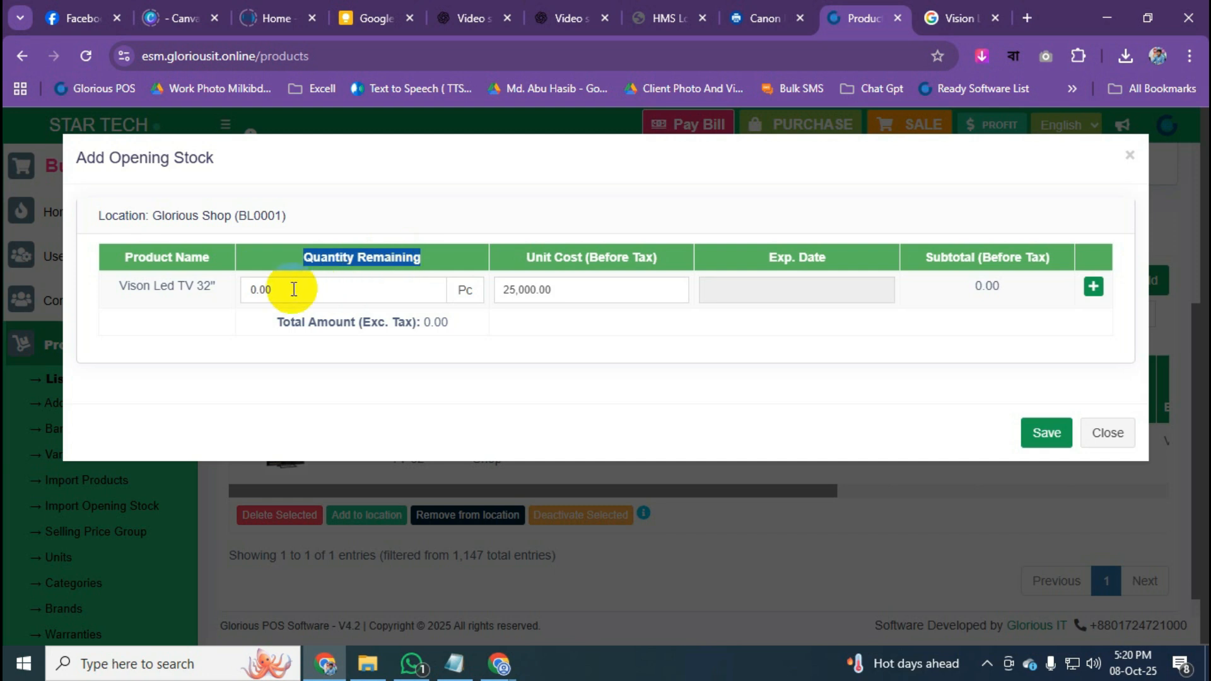
drag(128, 287, 270, 268)
click(322, 289)
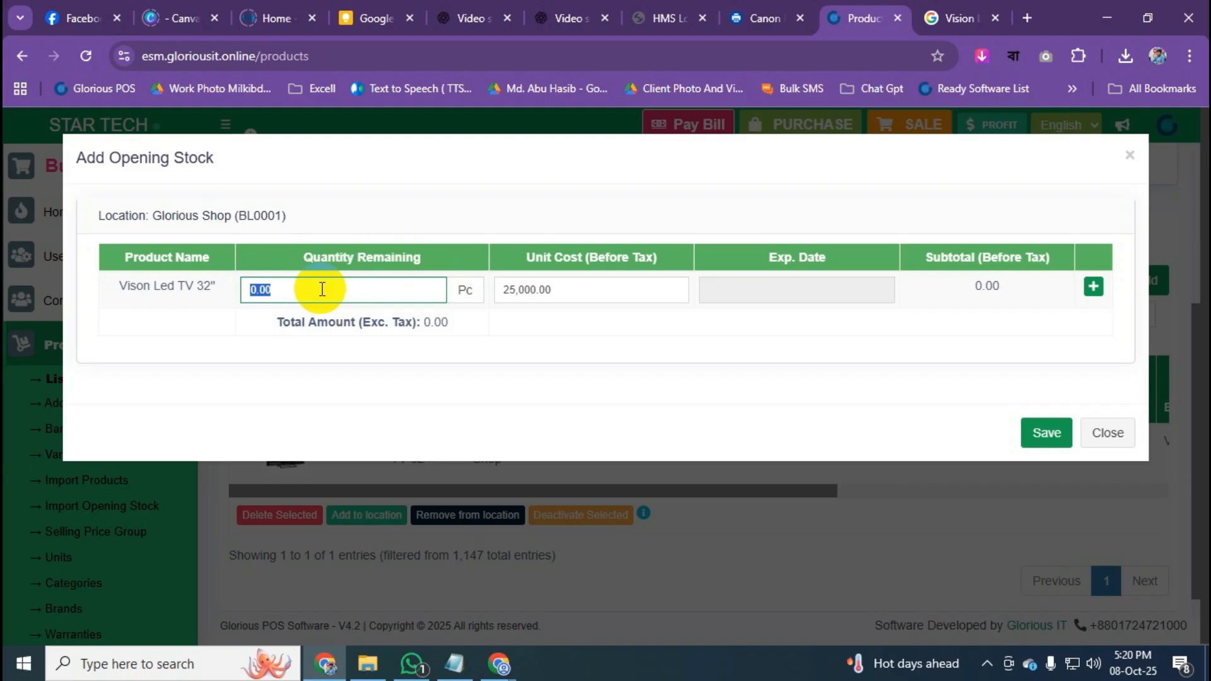
text(5)
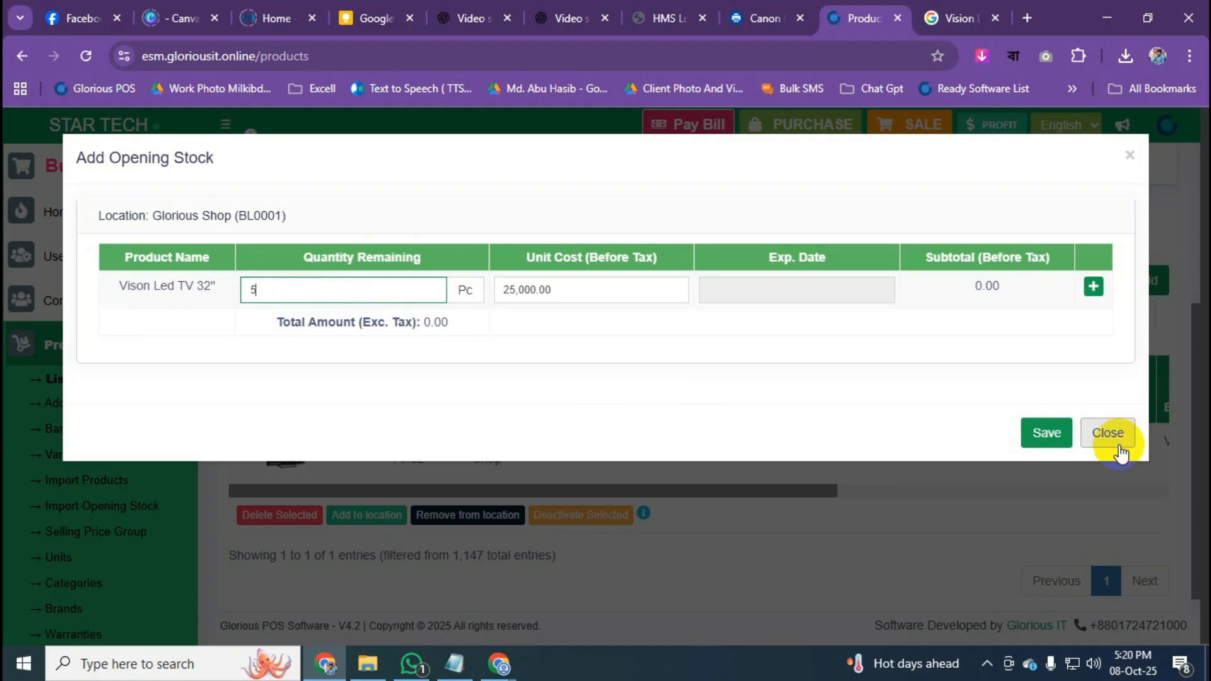
click(1045, 434)
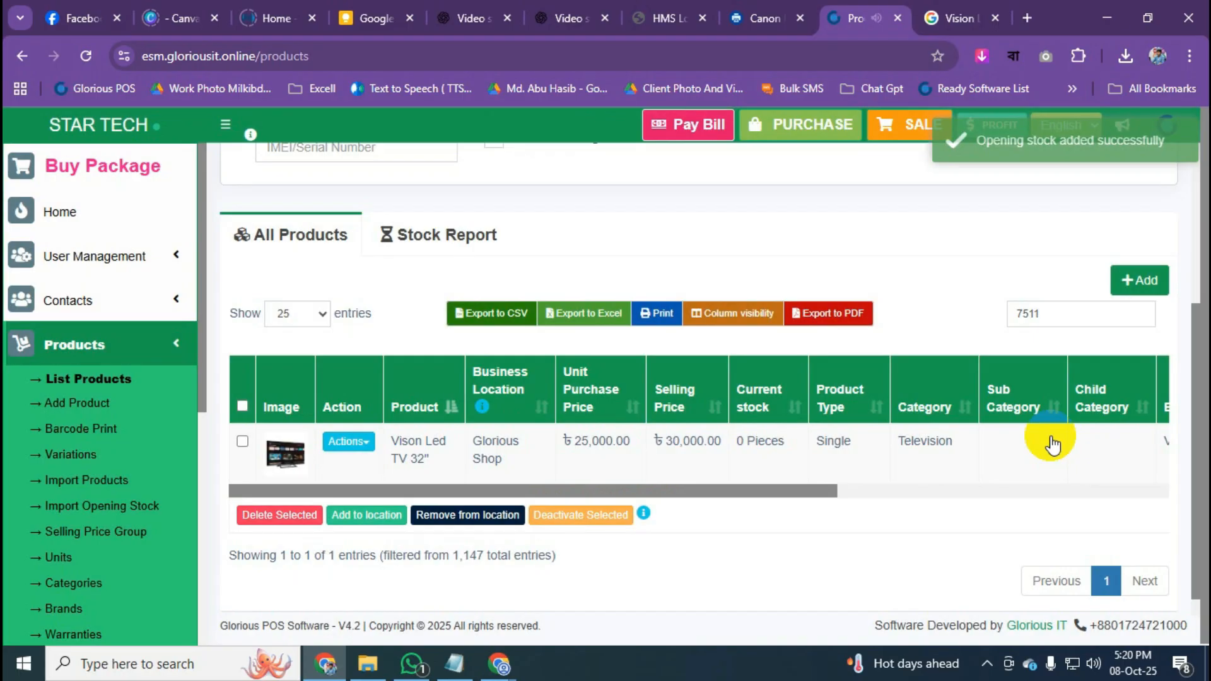
Reload the product list and search 'vison' to confirm Vison Led TV 32" shows 5 Pieces.
click(96, 381)
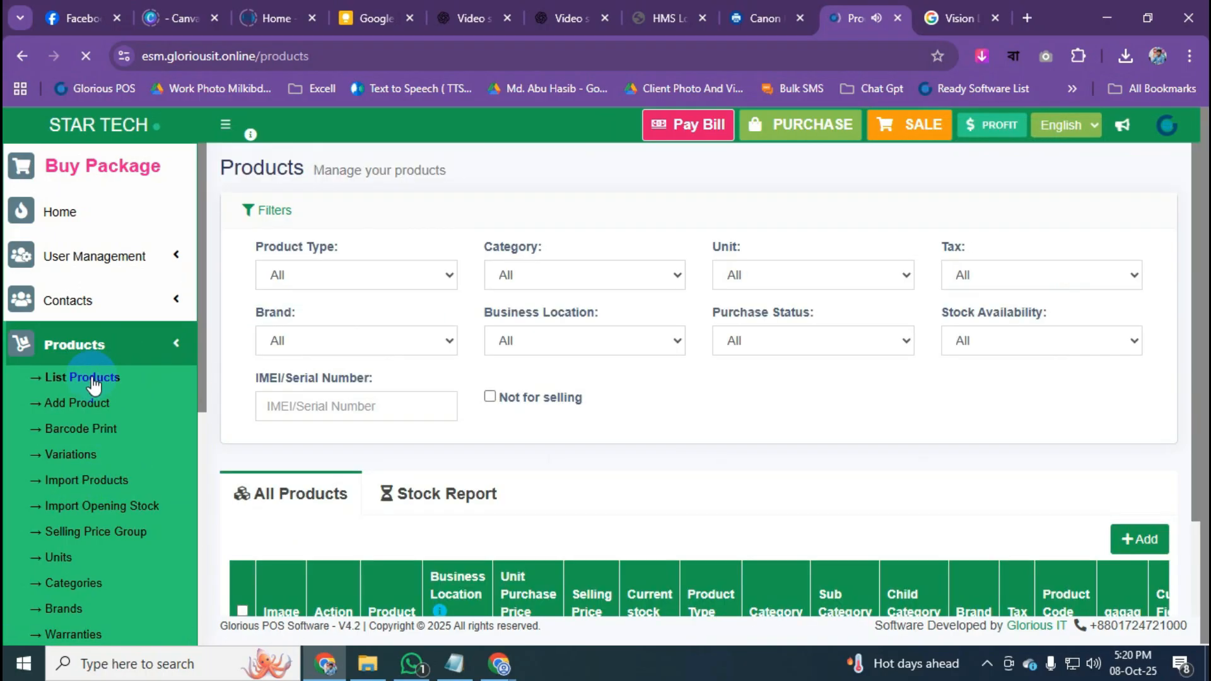
scroll(1056, 540, down, 3)
click(1048, 399)
text(5511)
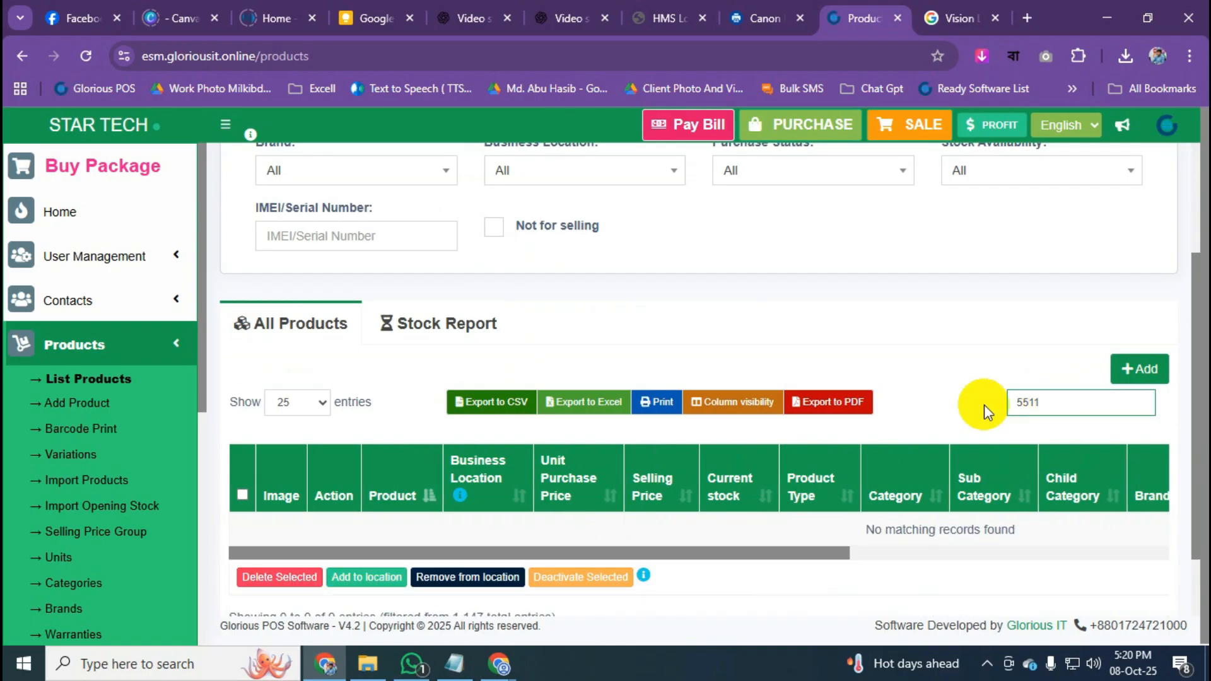
drag(1063, 403, 940, 406)
key(BackSpace)
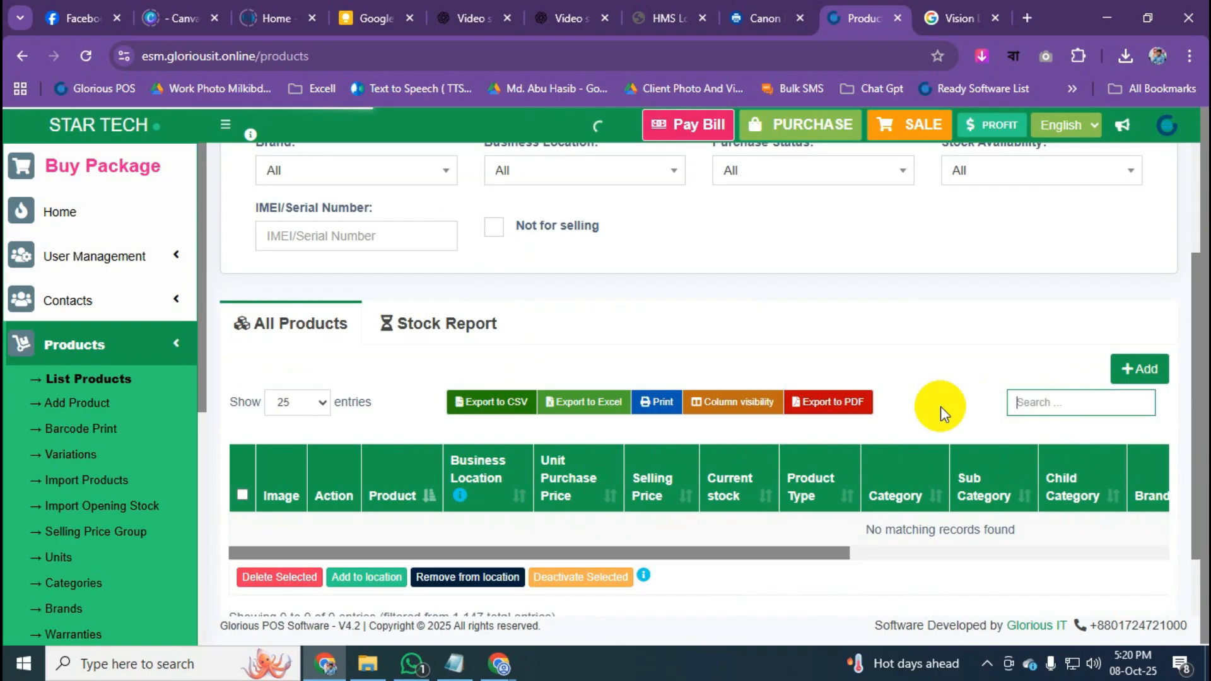
text(4511)
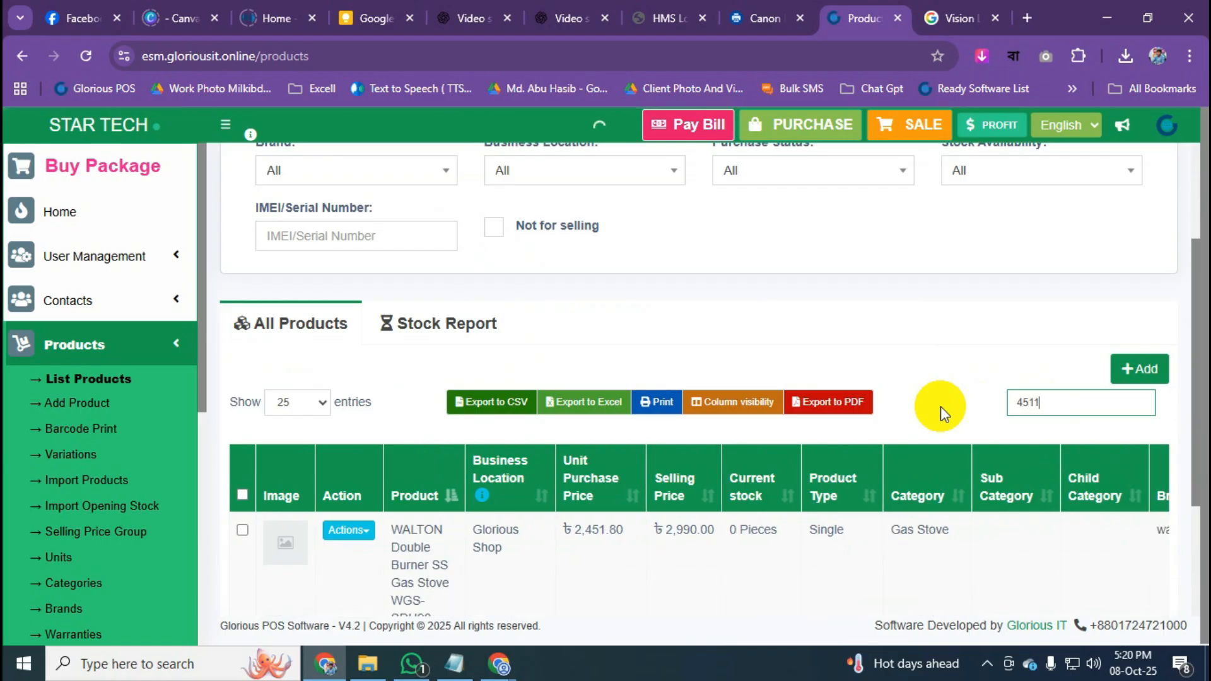
drag(1077, 404, 865, 417)
text(vison)
scroll(514, 454, down, 1)
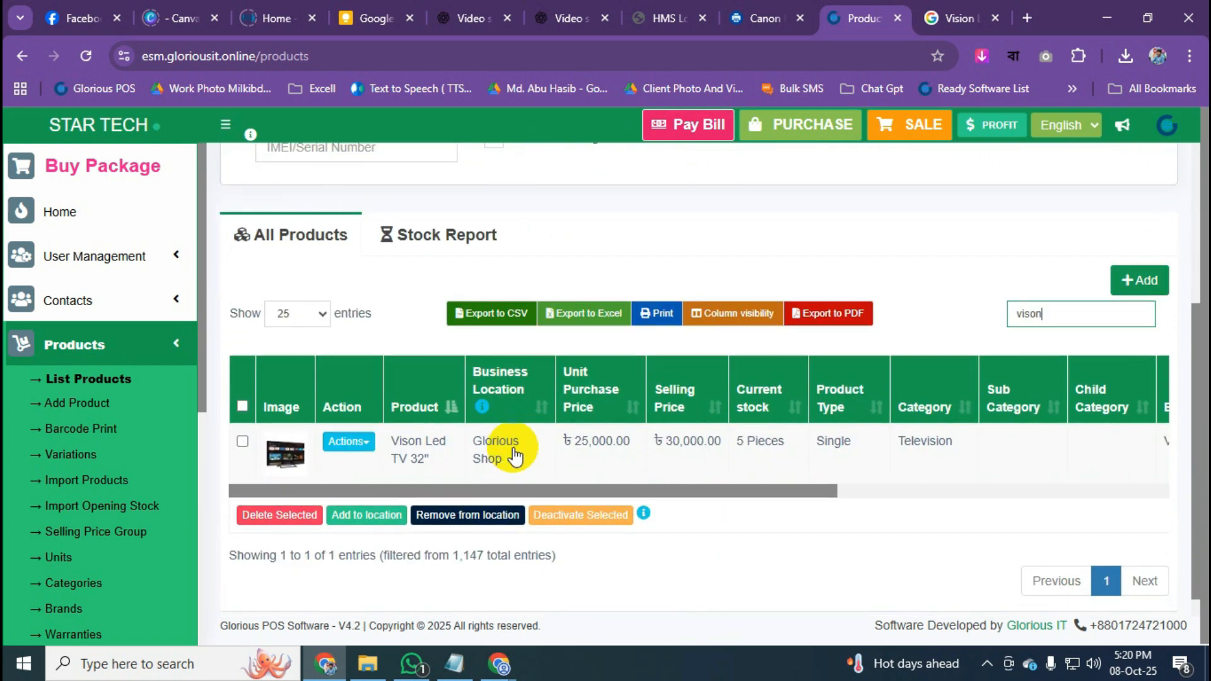
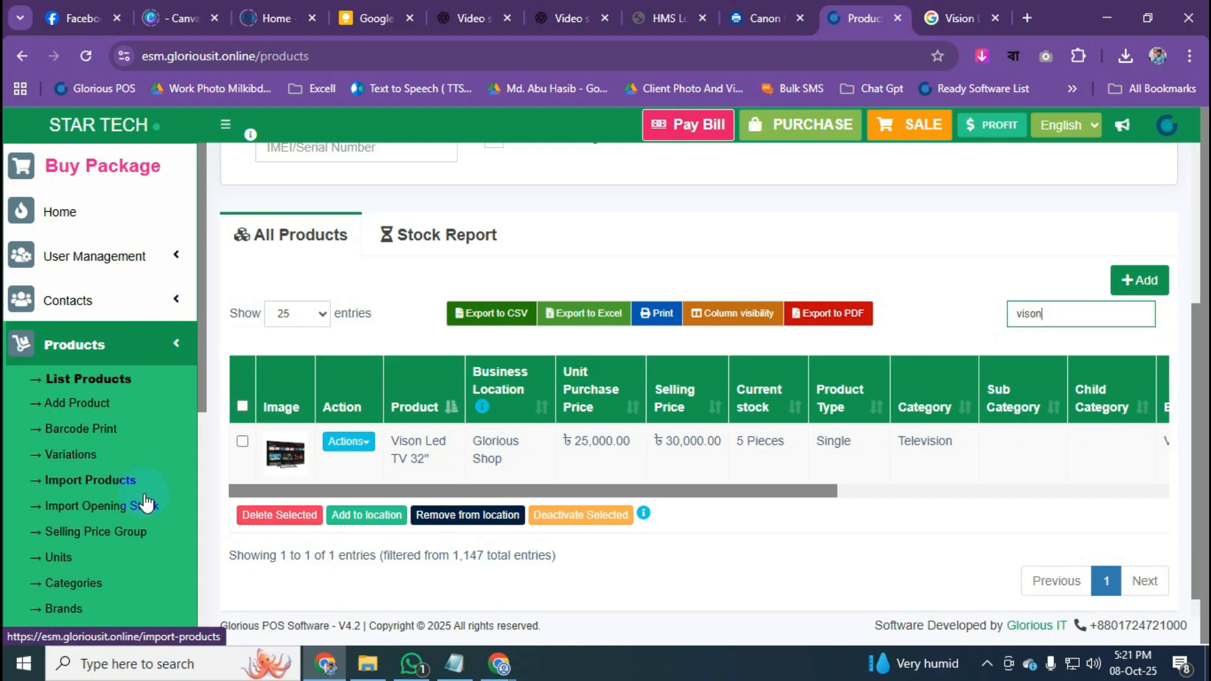
Download import_products_csv_template from Import Products and open it in a maximized Excel window.
click(74, 485)
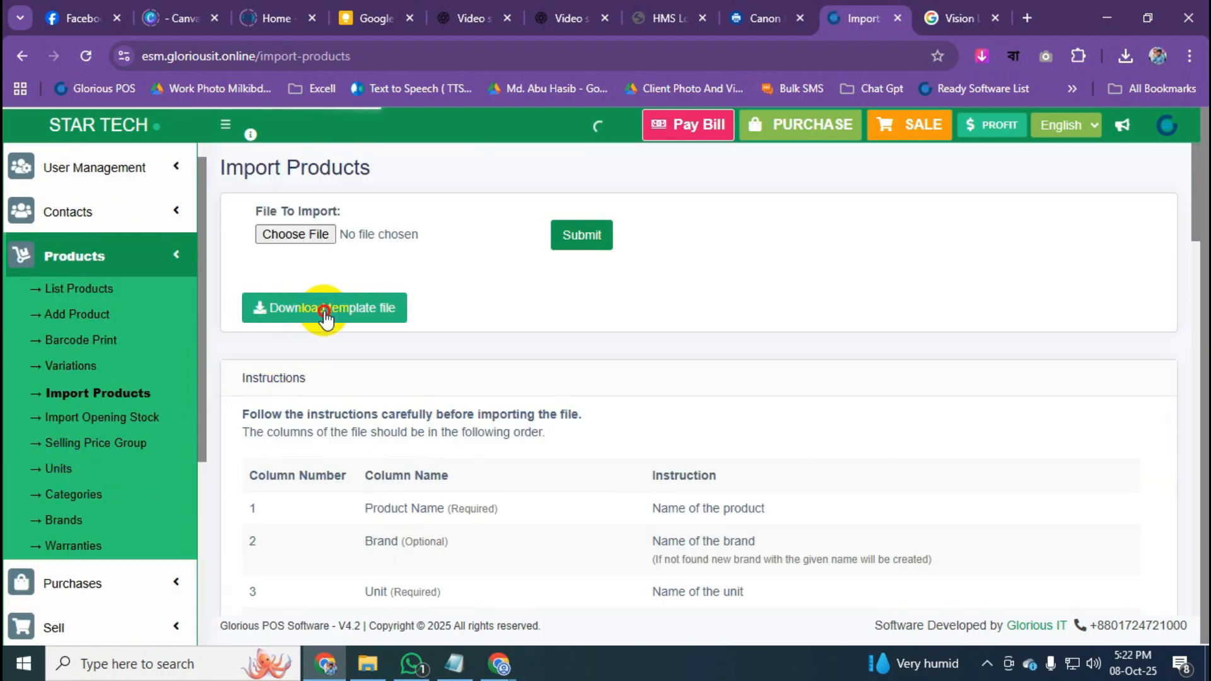
click(325, 309)
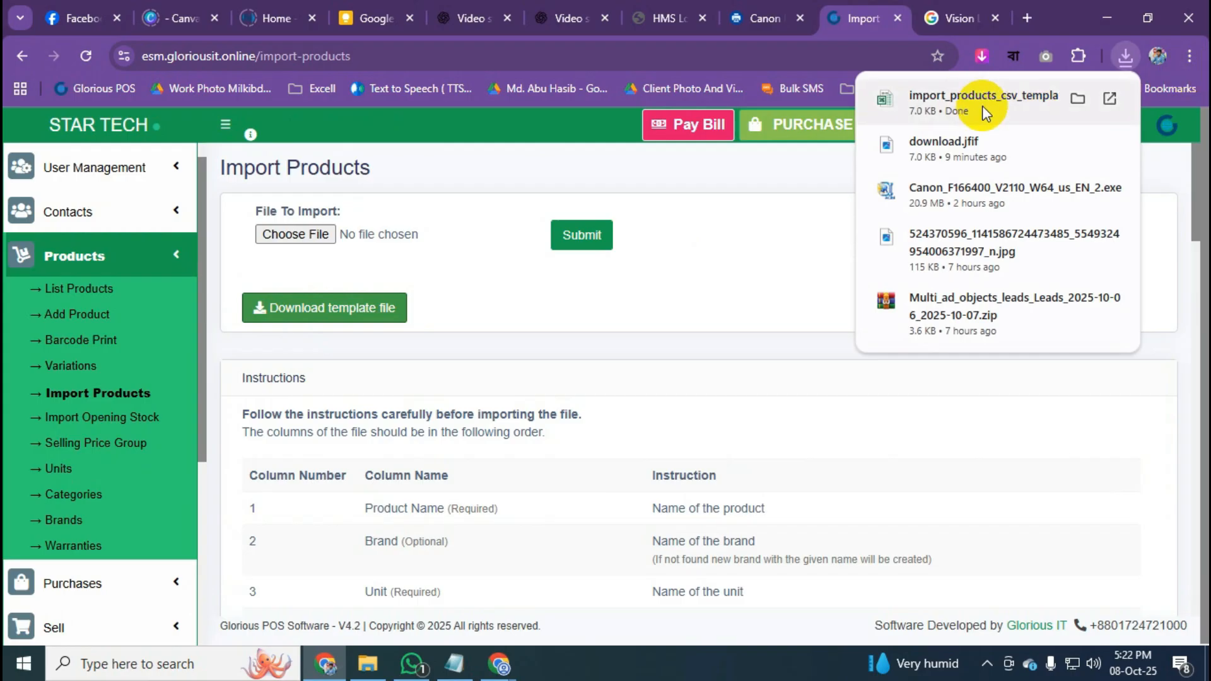
click(1077, 99)
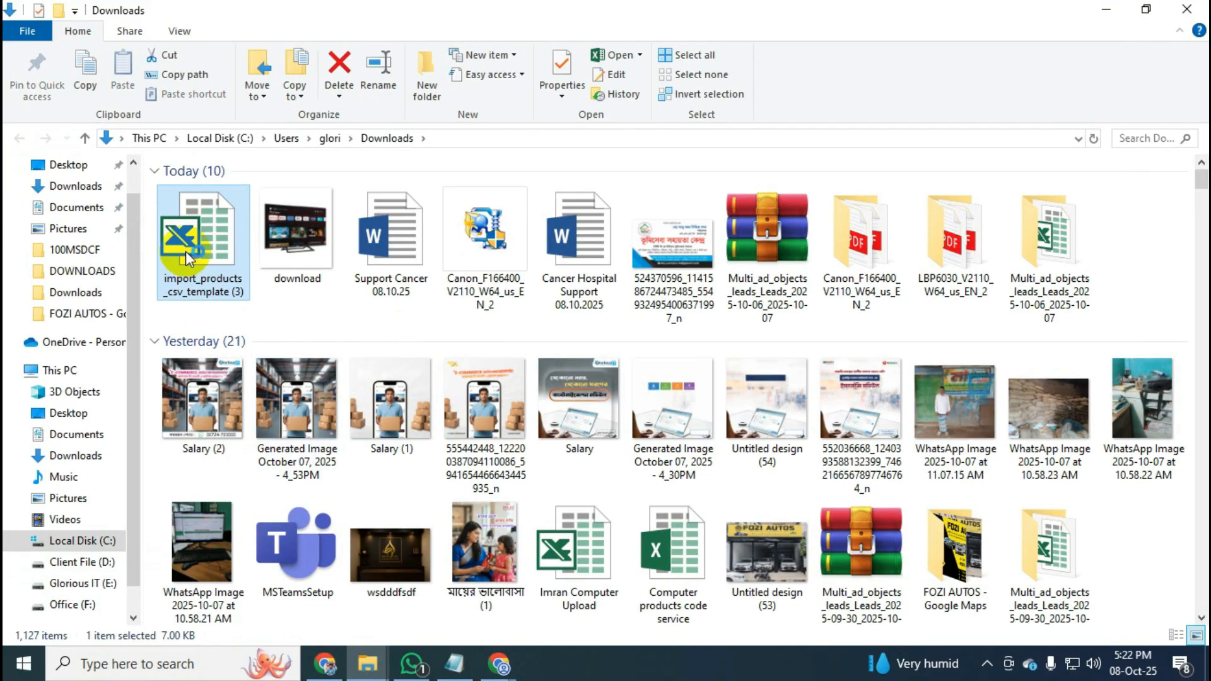
double_click(187, 257)
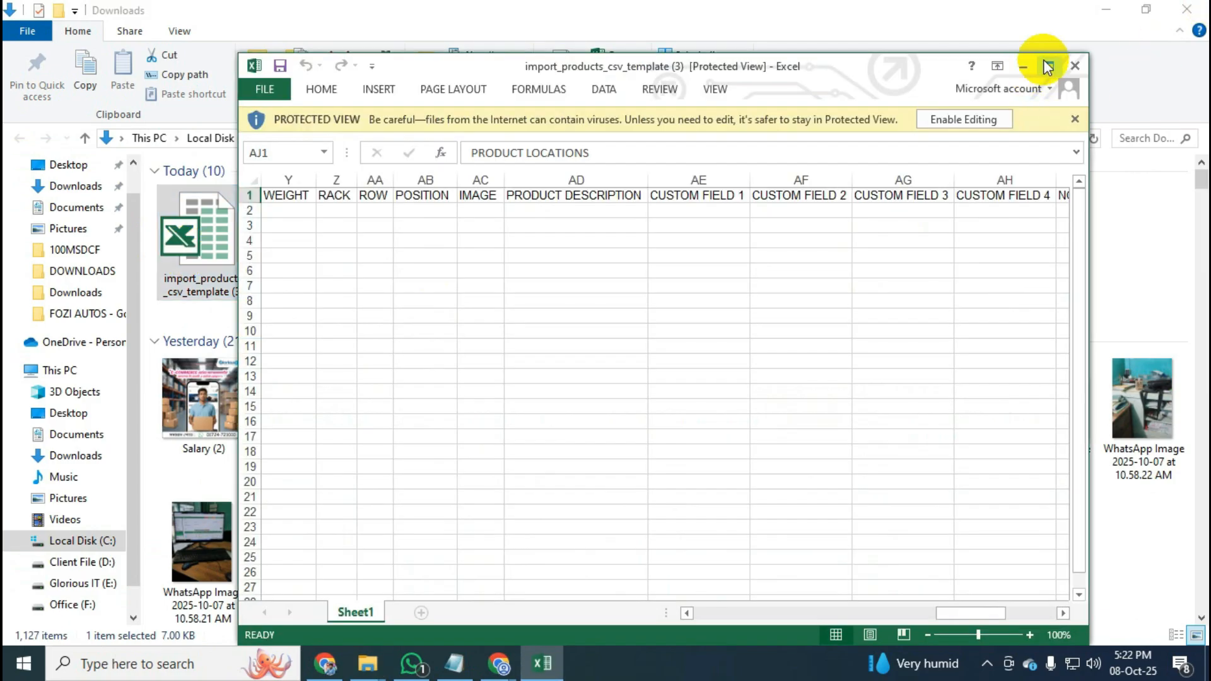
click(1043, 66)
Enable editing on the template and widen column A for product names.
click(749, 64)
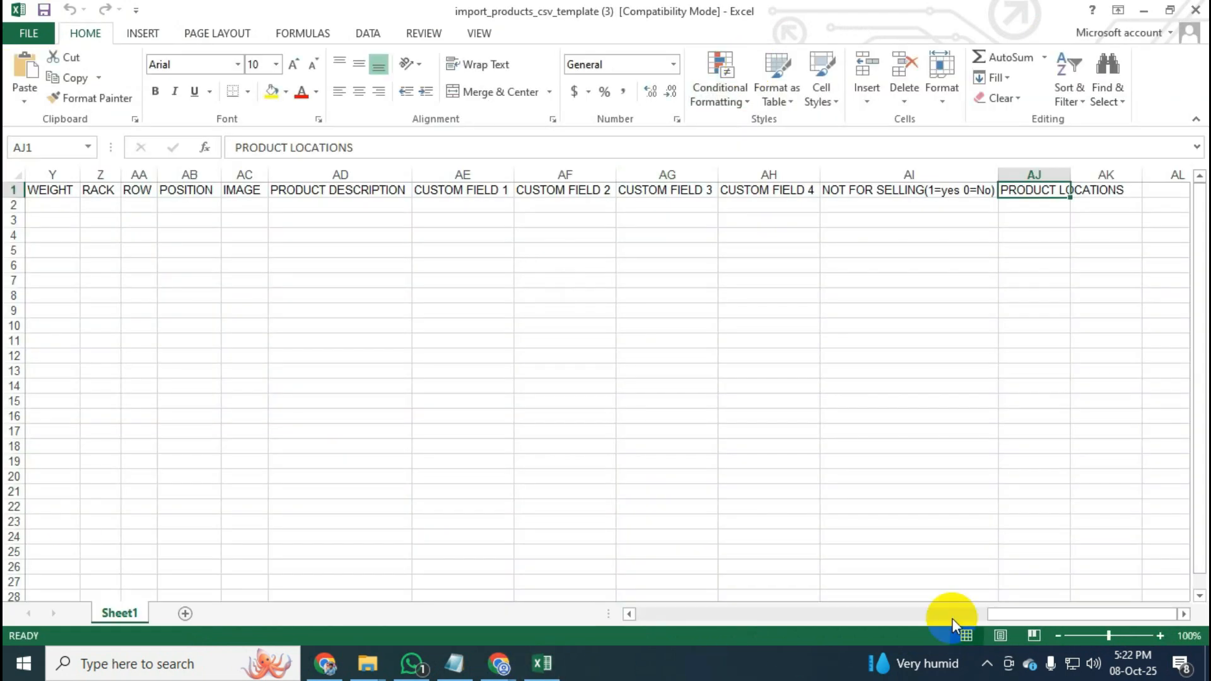
drag(1073, 615, 625, 617)
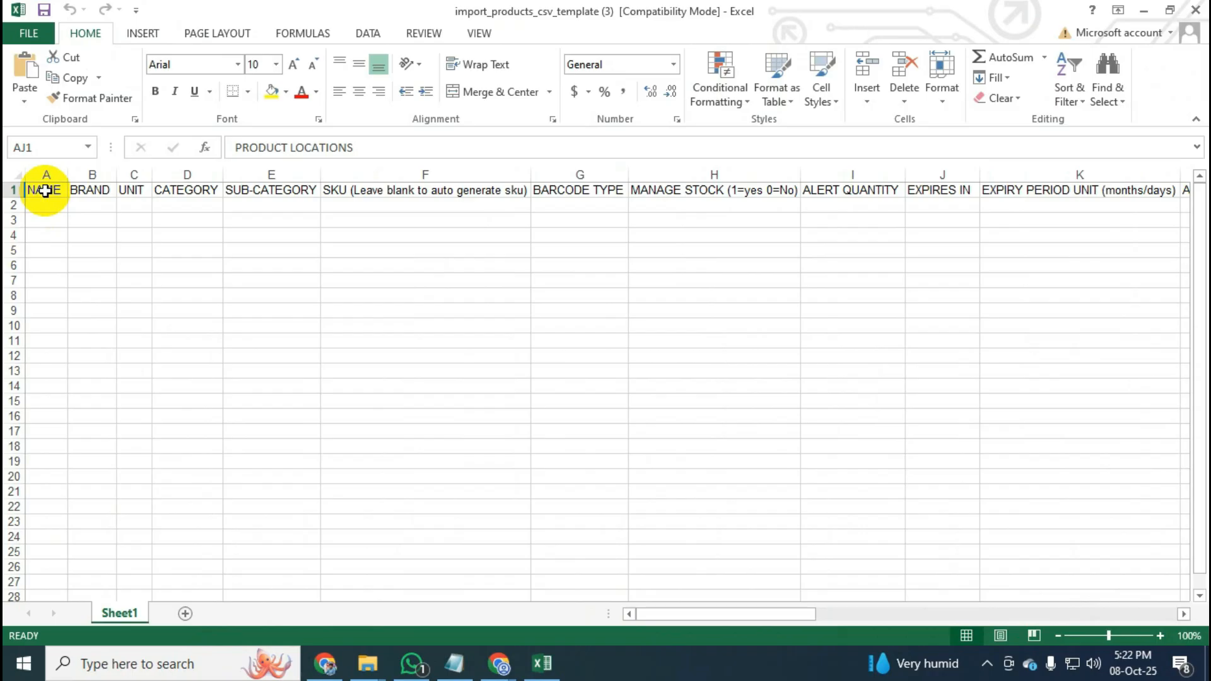
drag(67, 175, 272, 178)
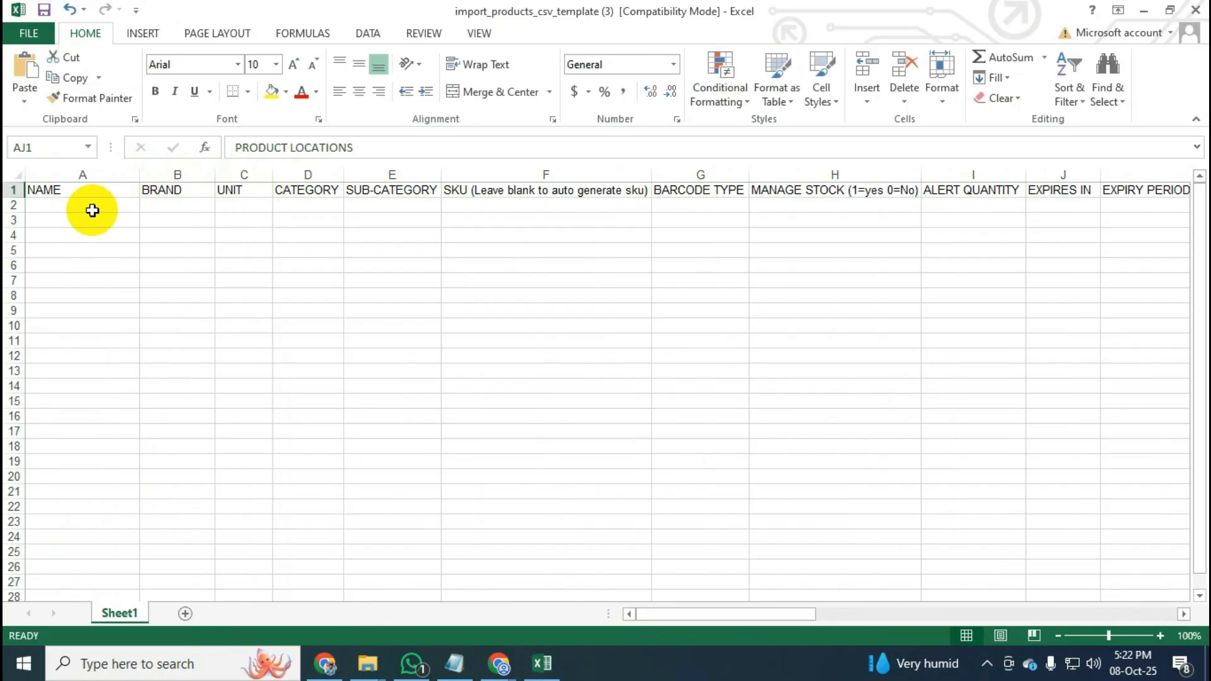
Give the NAME (A1) and BRAND (B1) header cells a yellow fill.
click(92, 196)
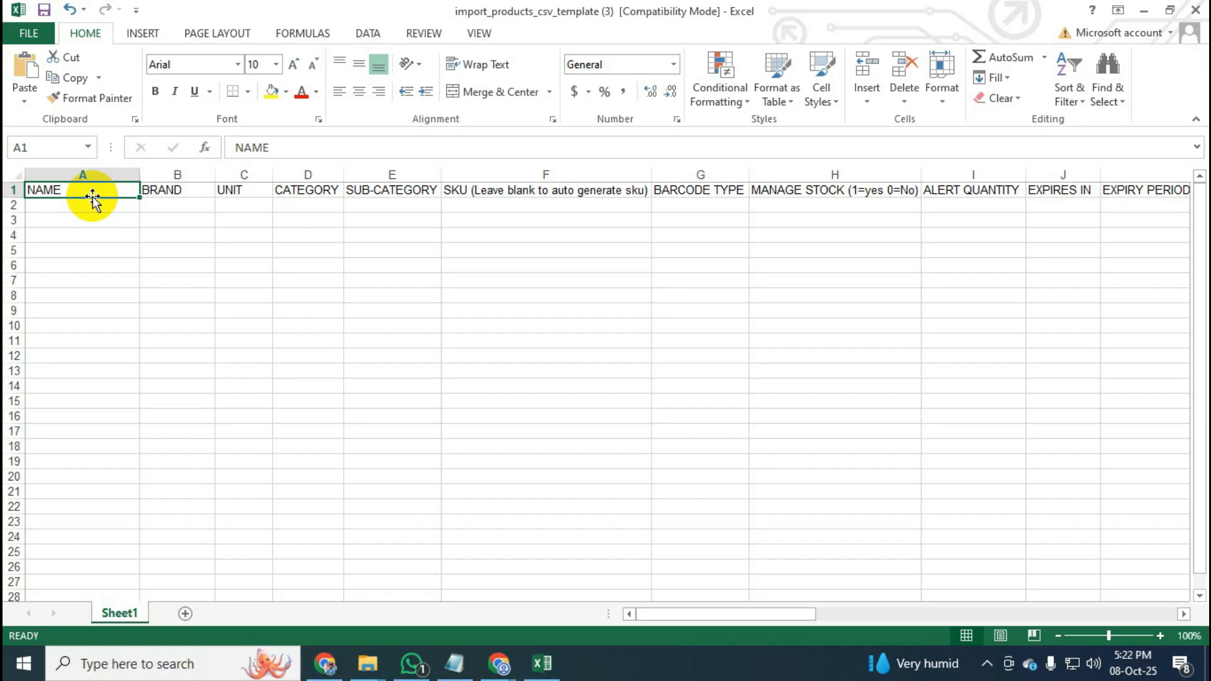
click(174, 205)
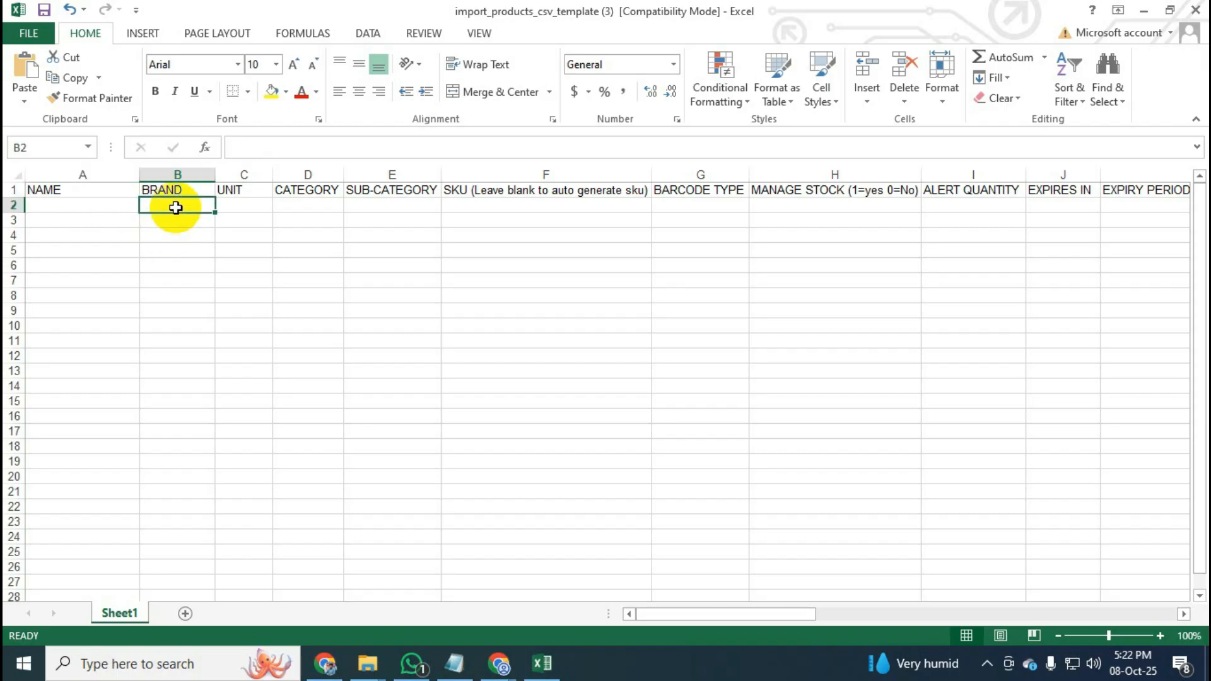
click(89, 238)
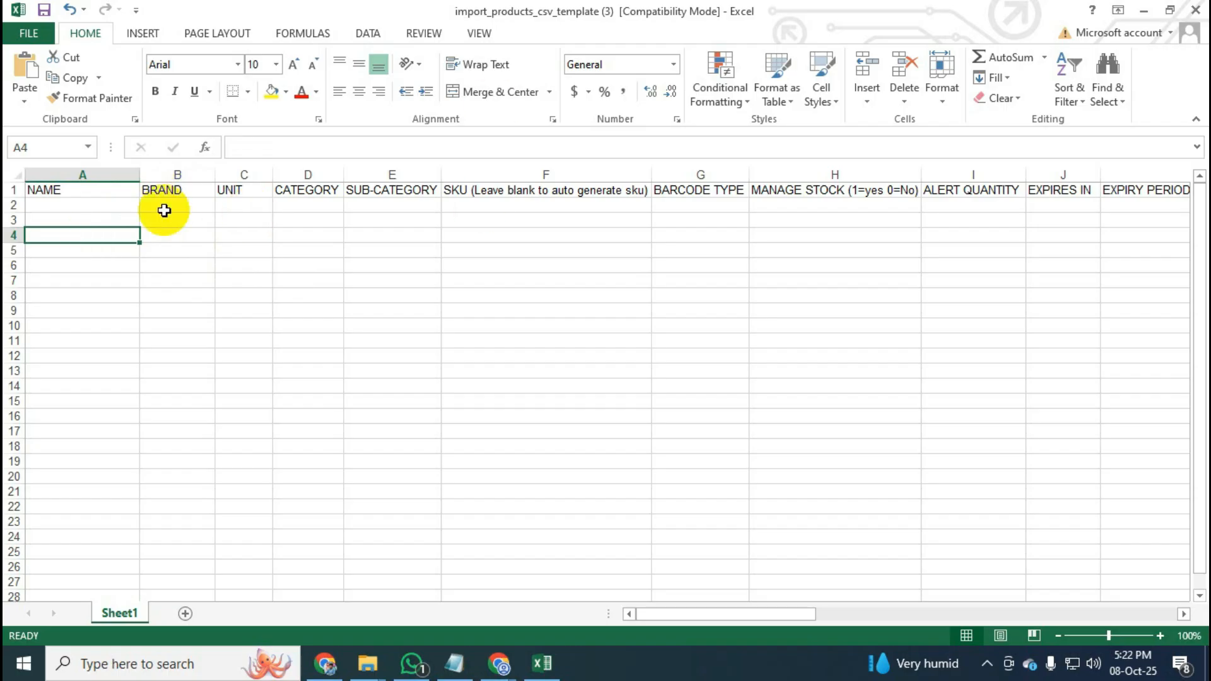
click(96, 193)
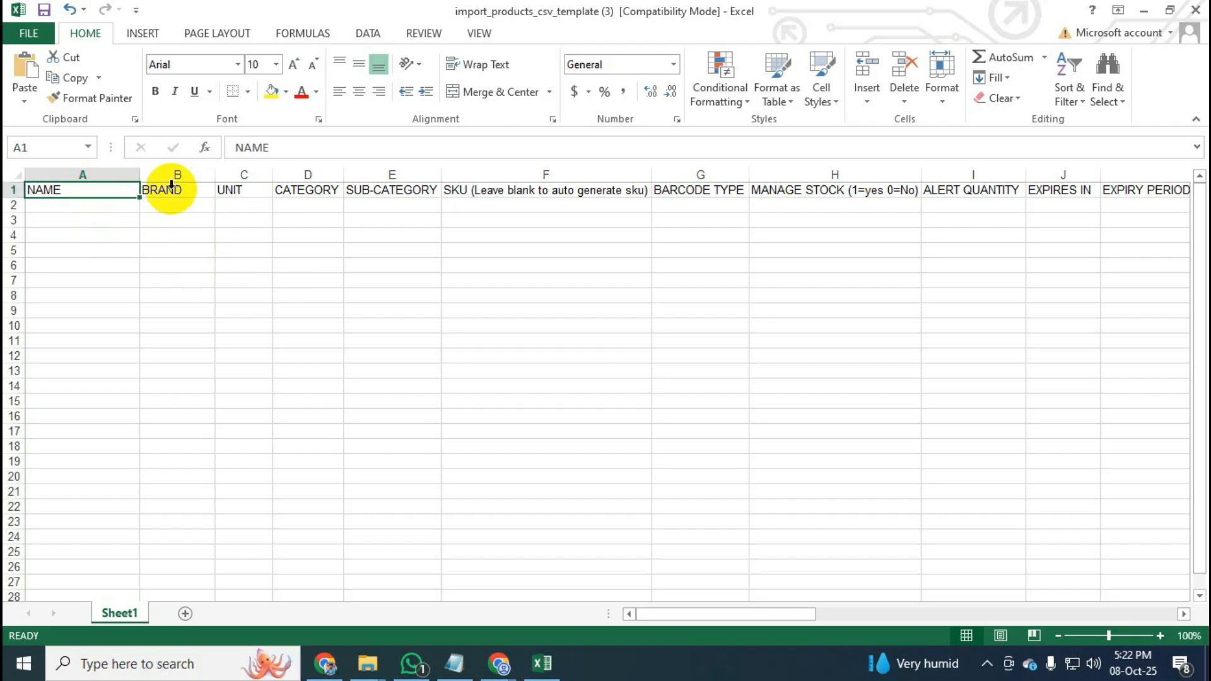
click(270, 91)
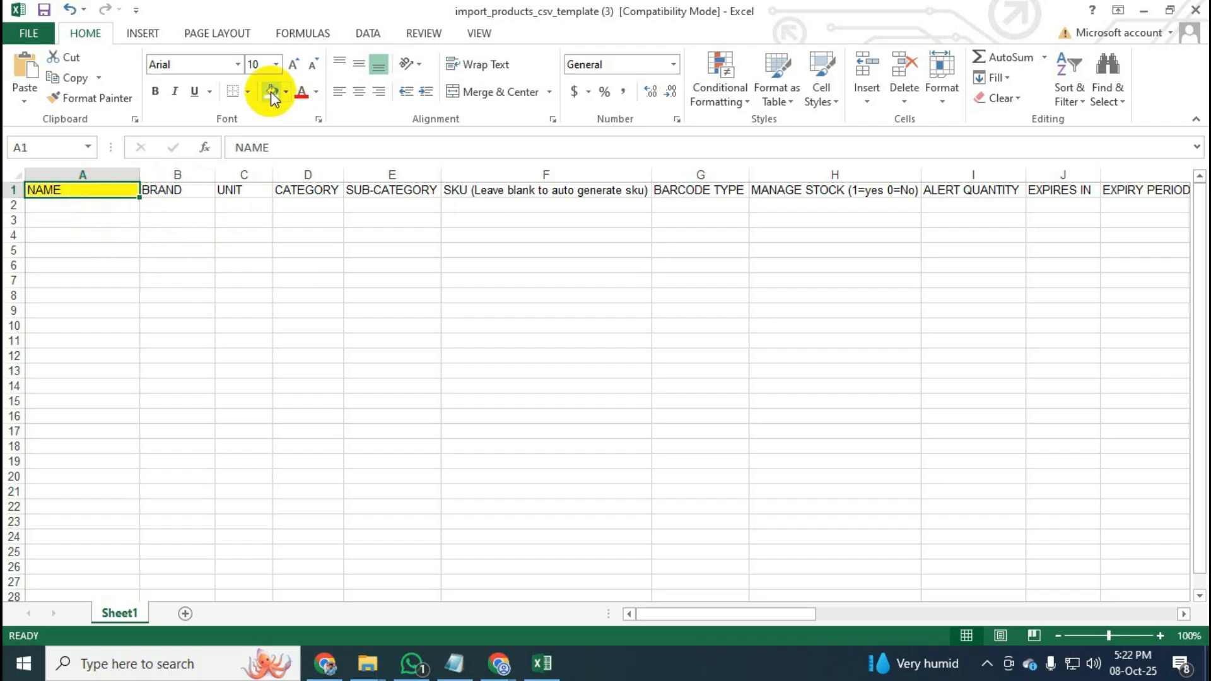
click(193, 191)
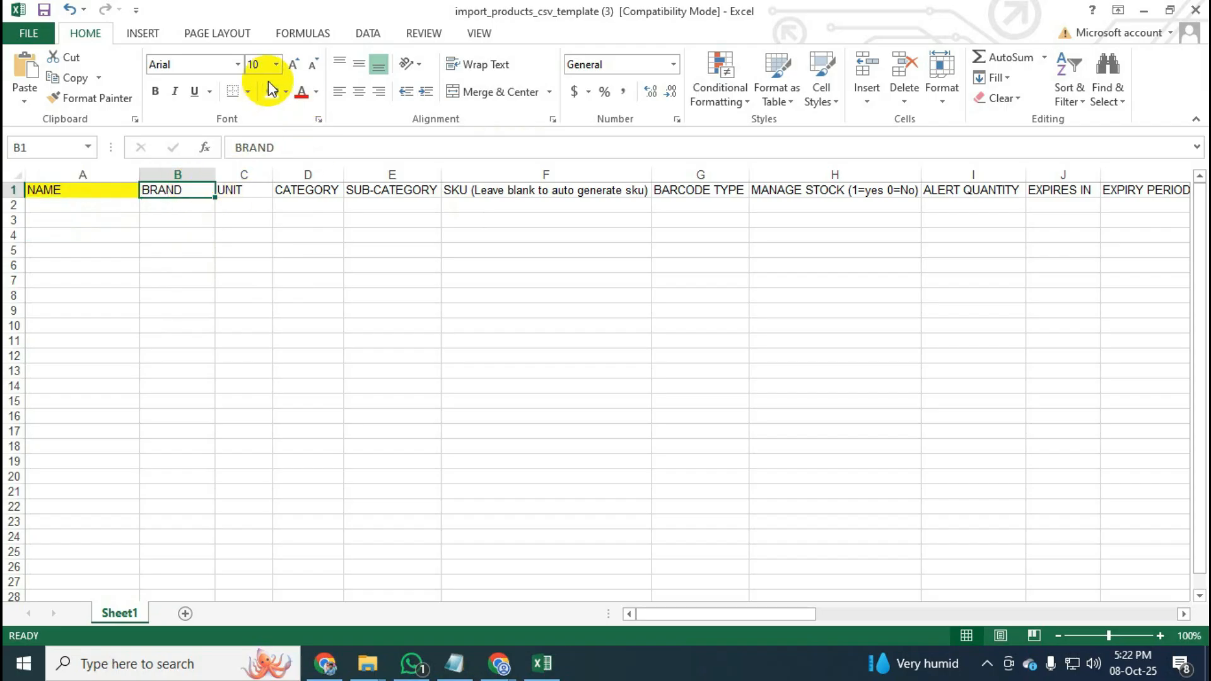
click(251, 176)
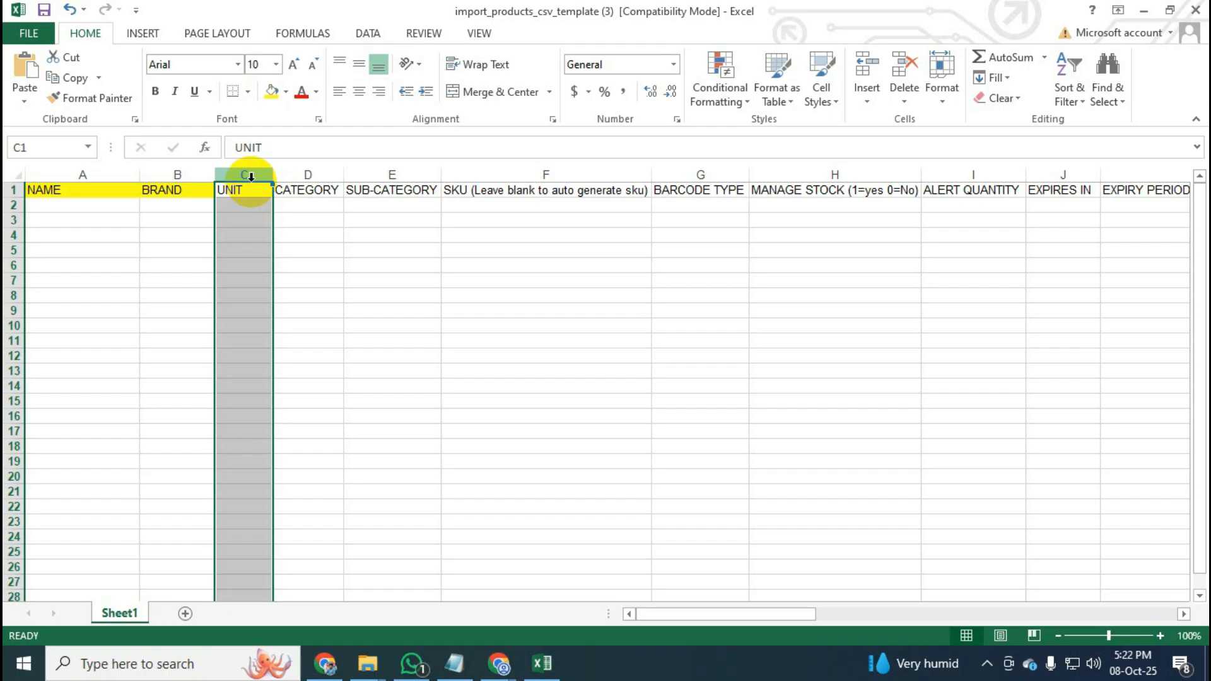
Delete the UNIT column and fill the CATEGORY header yellow.
right_click(252, 178)
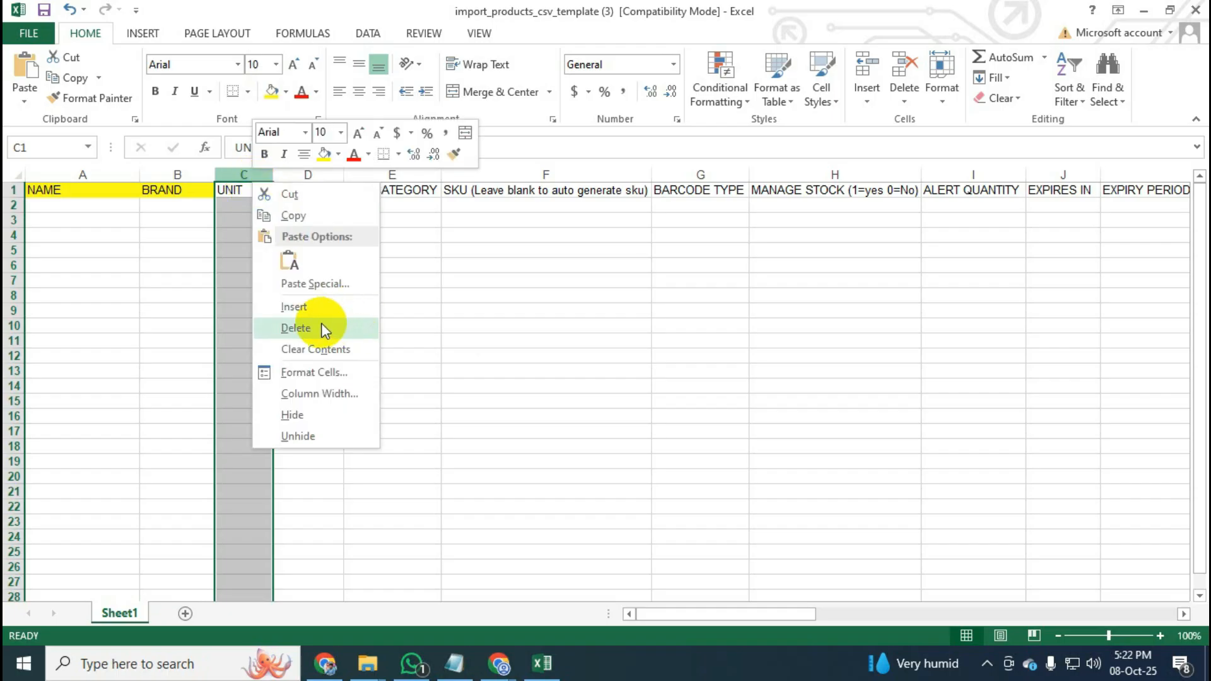
click(322, 329)
click(243, 190)
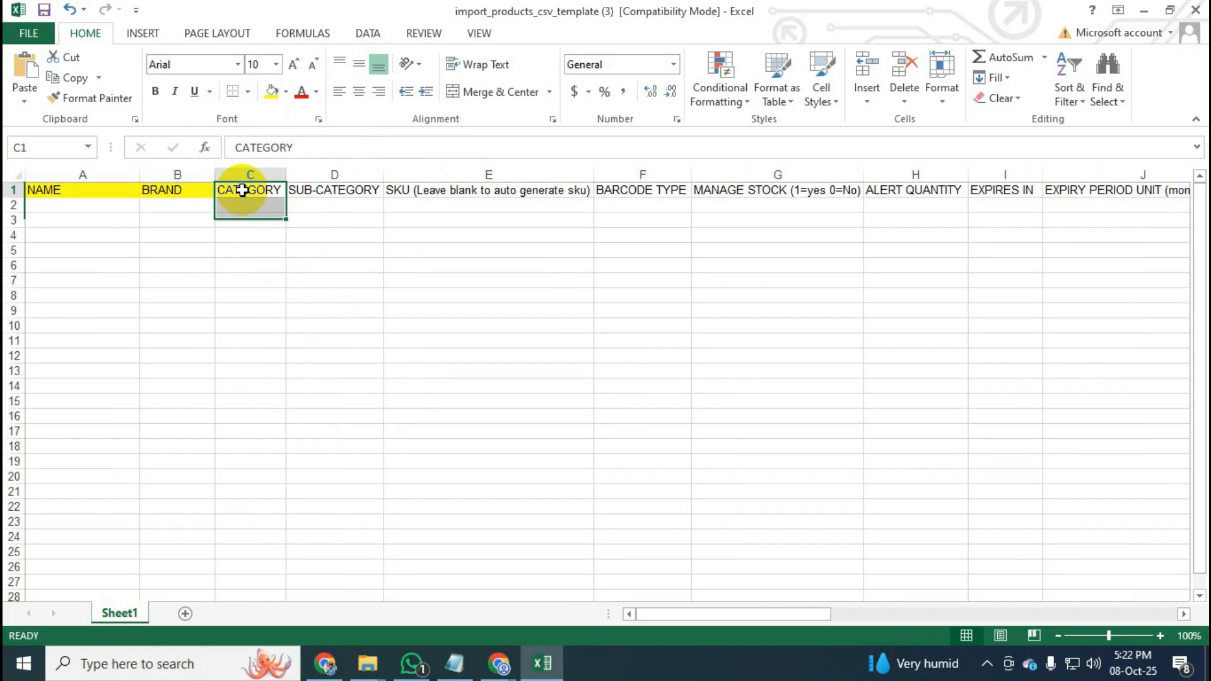
click(272, 92)
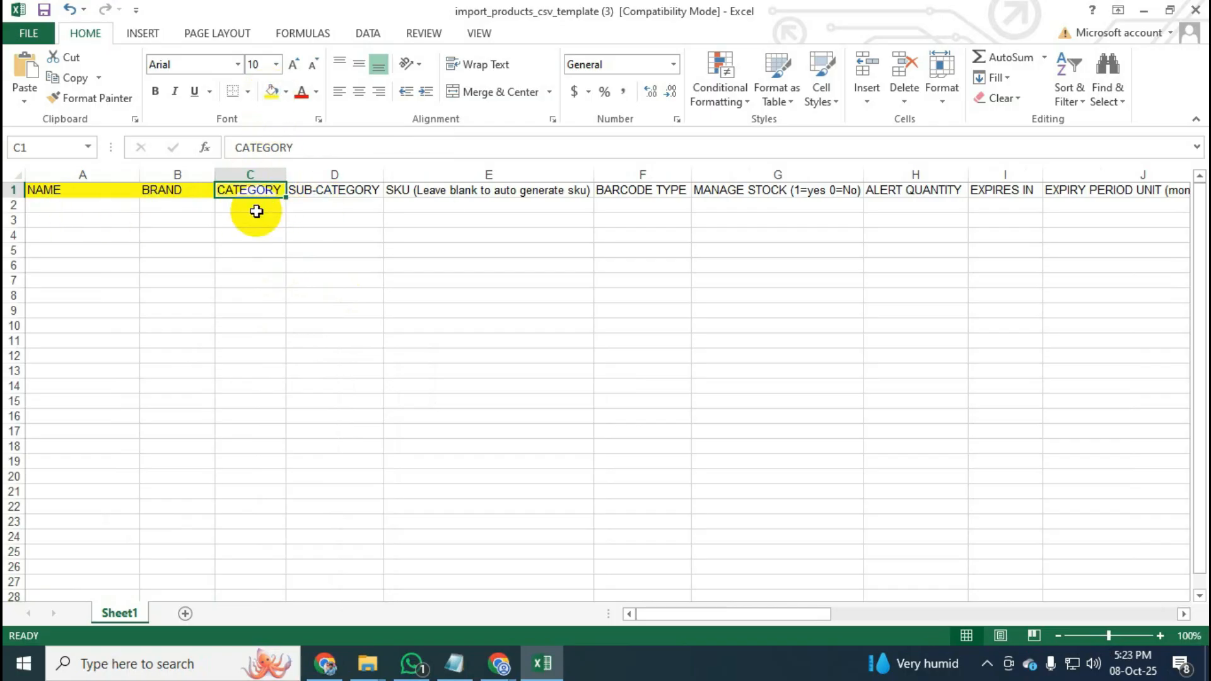
click(254, 205)
Delete the SUB-CATEGORY column, rename the SKU header to Product Code, and narrow column D.
click(341, 169)
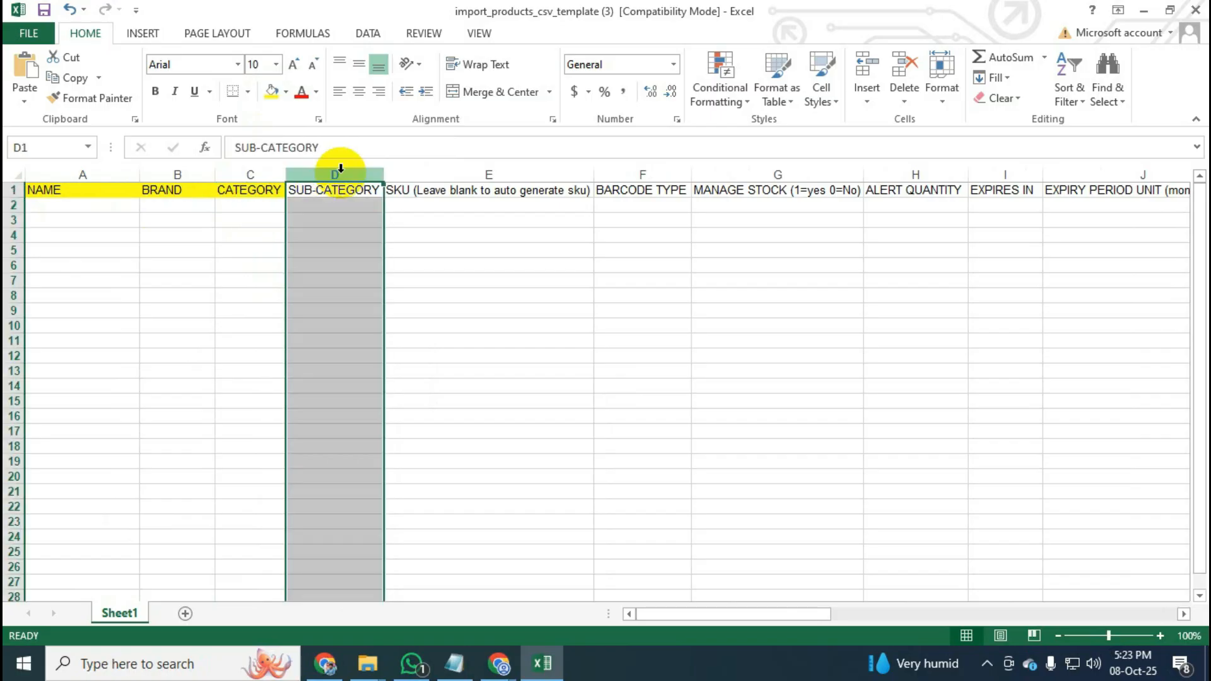
right_click(336, 171)
click(394, 322)
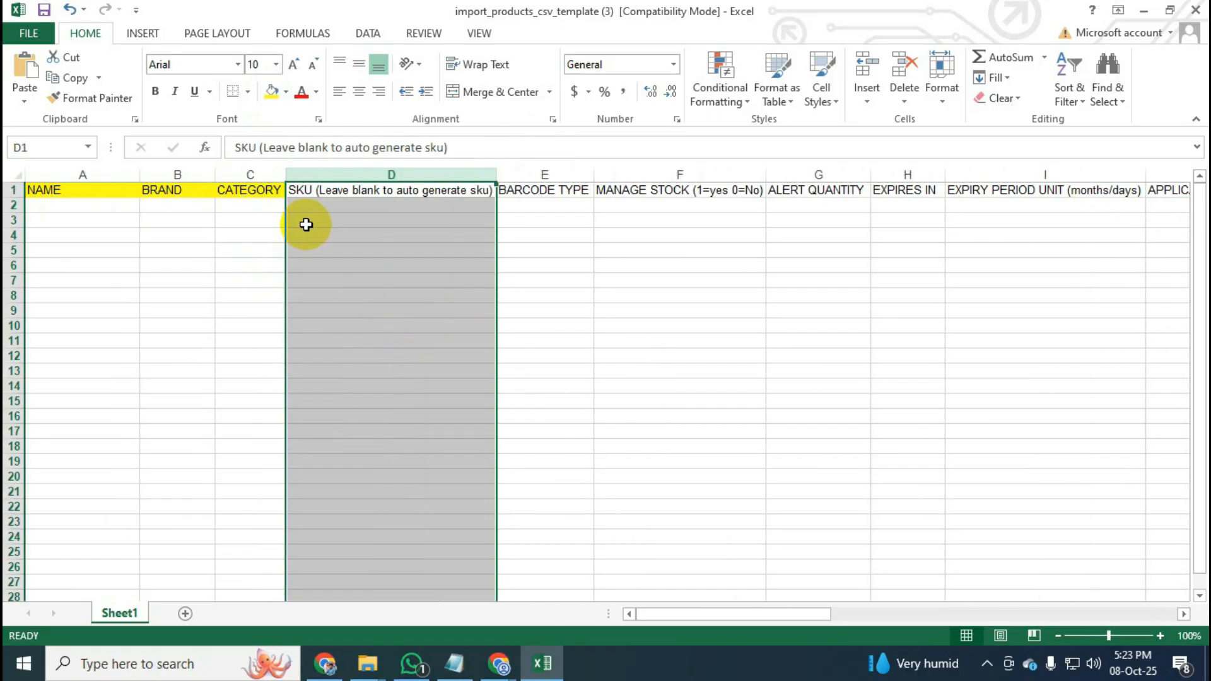
double_click(318, 191)
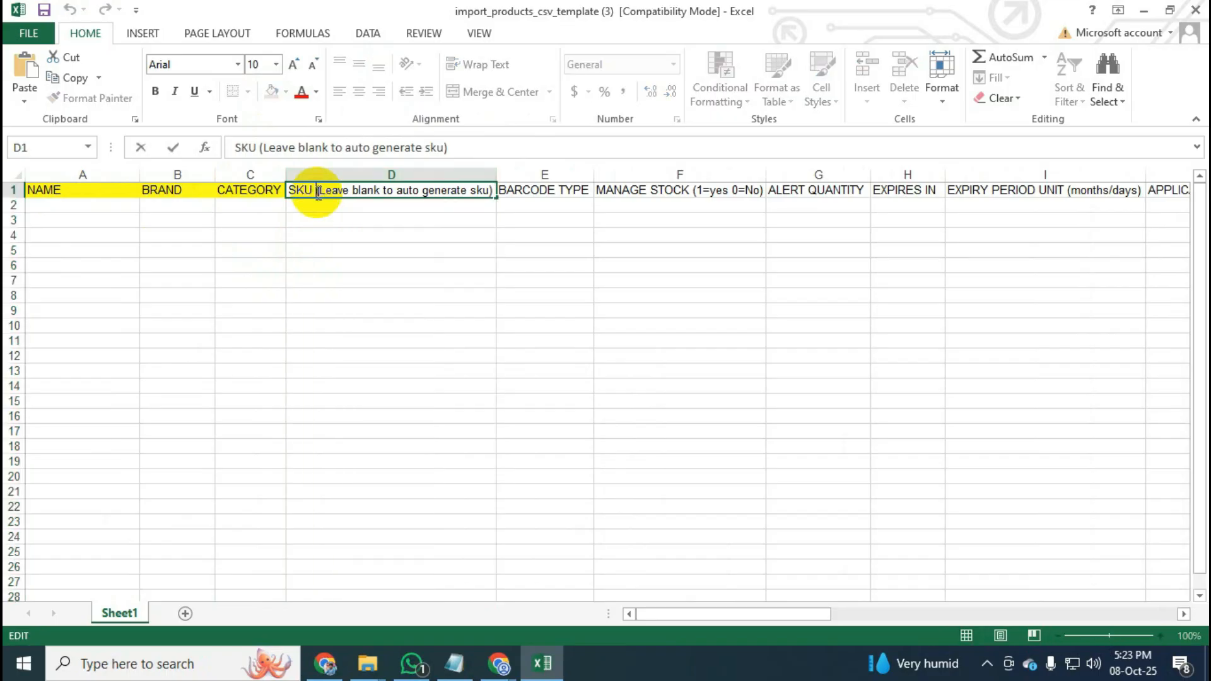
key(BackSpace)
key(BackSpace)
key(BackSpace)
key(BackSpace)
key(BackSpace)
key(BackSpace)
key(BackSpace)
key(BackSpace)
key(BackSpace)
key(BackSpace)
key(BackSpace)
key(BackSpace)
key(BackSpace)
key(BackSpace)
key(BackSpace)
key(BackSpace)
key(BackSpace)
key(BackSpace)
key(BackSpace)
key(BackSpace)
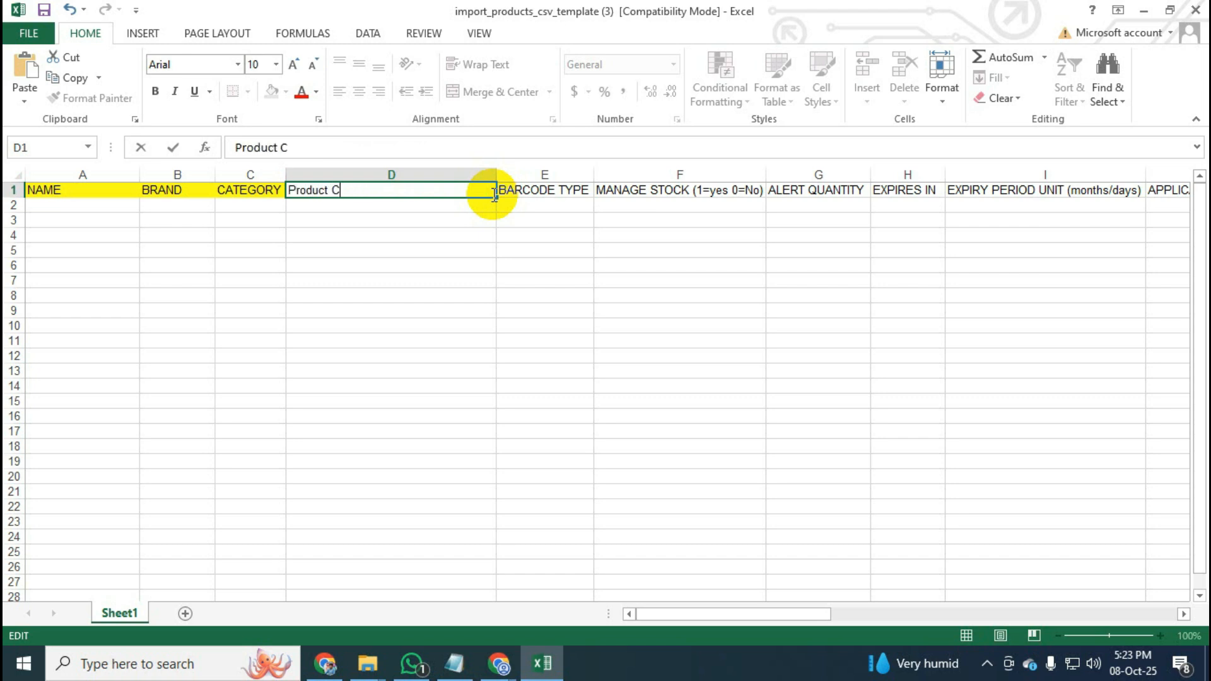
key(Return)
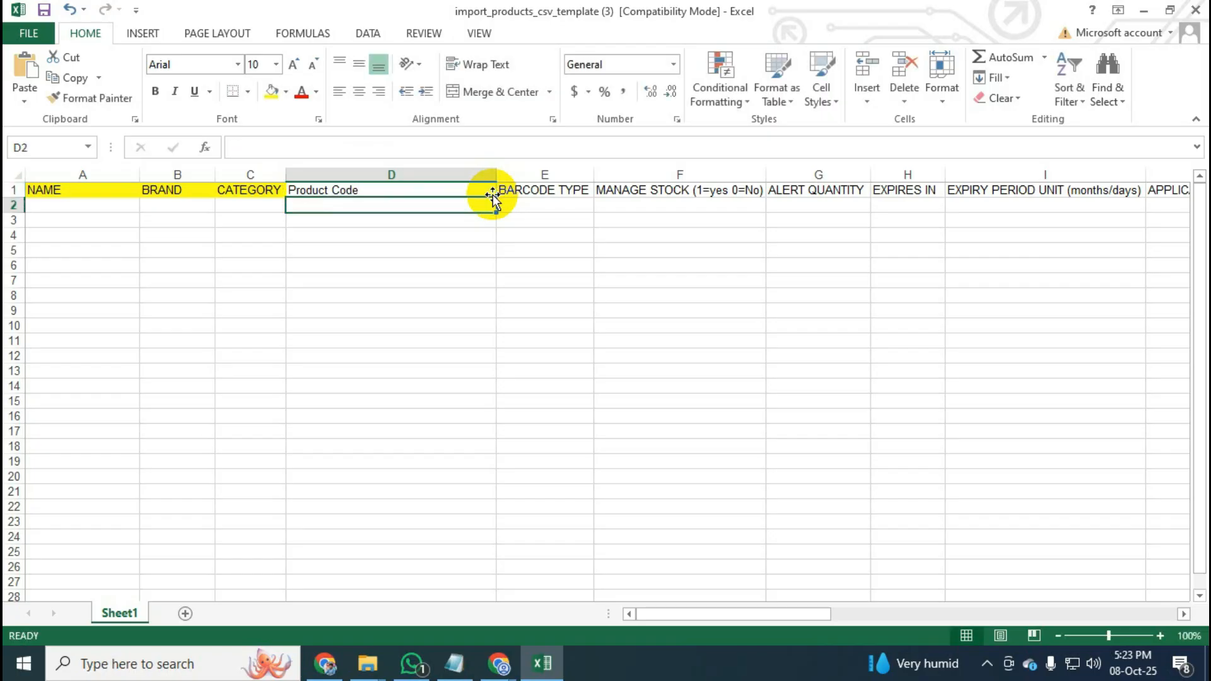
drag(497, 175, 444, 179)
click(498, 264)
Fill row 2 with Vison 32" Led TV, Vison, TV, 112233 and make the Product Code header yellow.
click(384, 205)
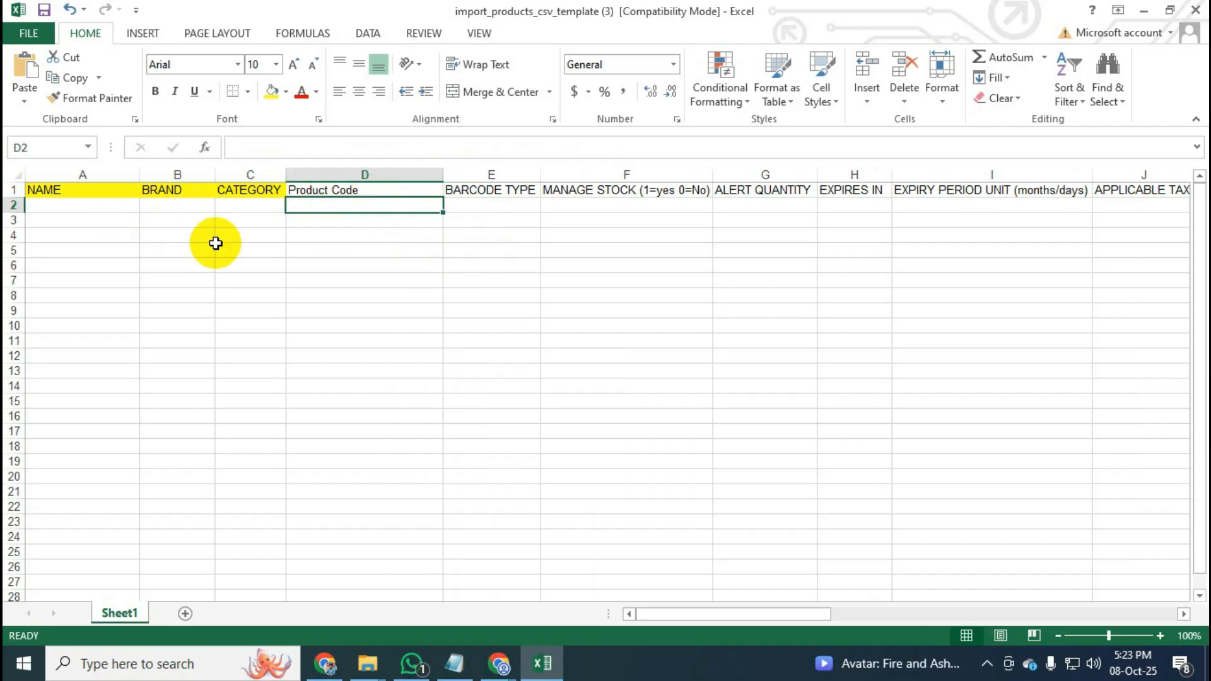
double_click(82, 207)
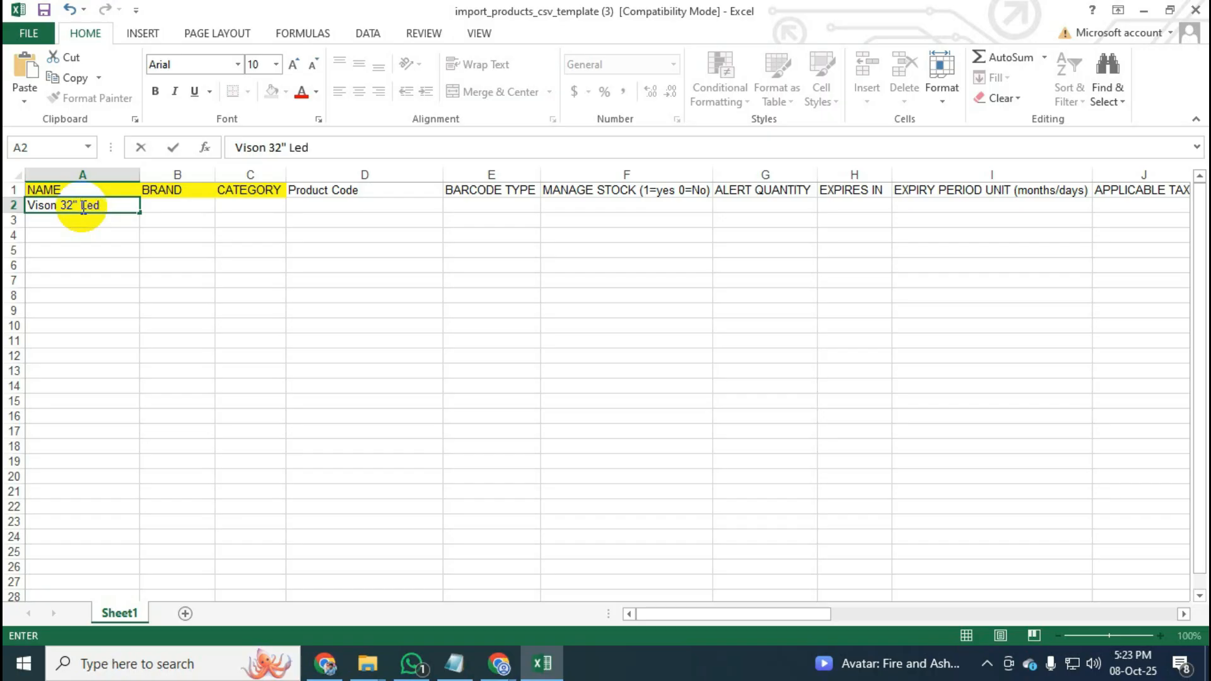
click(328, 212)
click(172, 207)
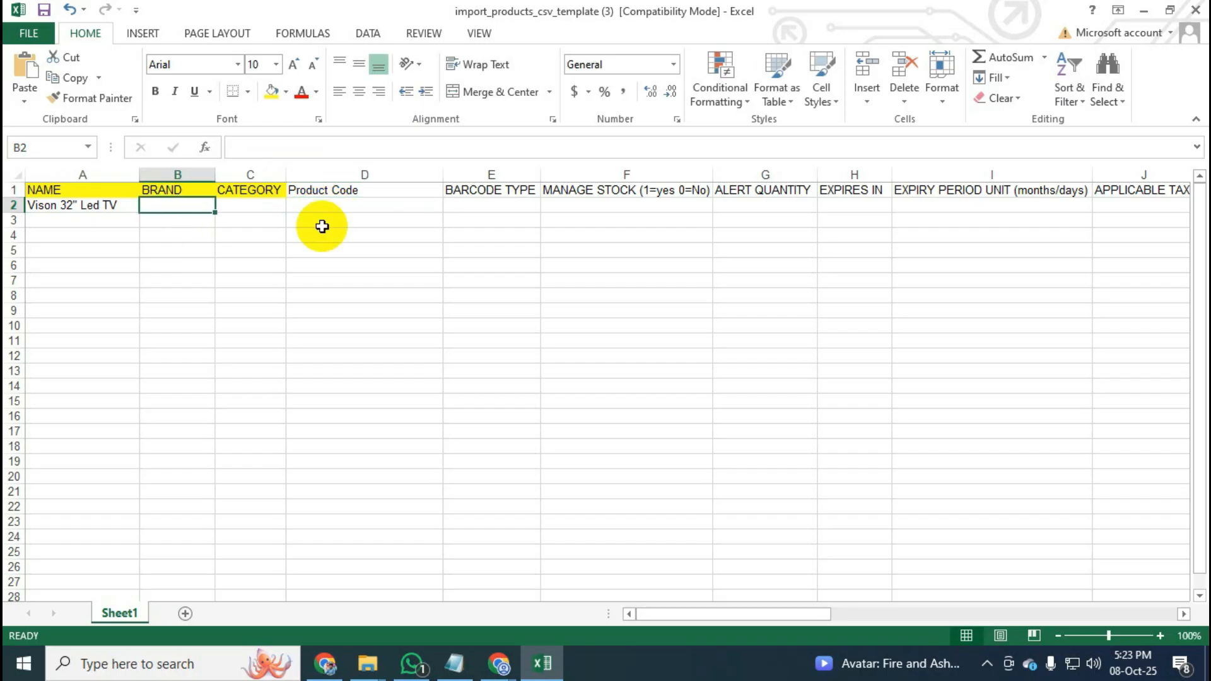
text(Vison)
click(275, 212)
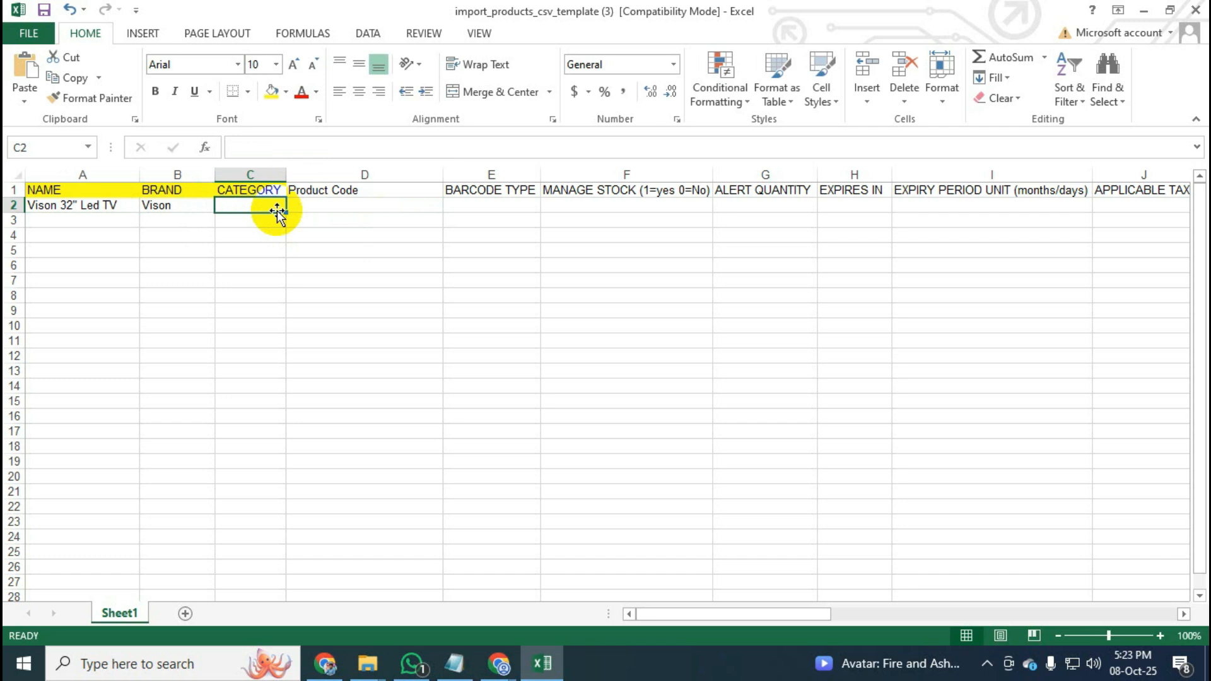
text(TV)
click(331, 207)
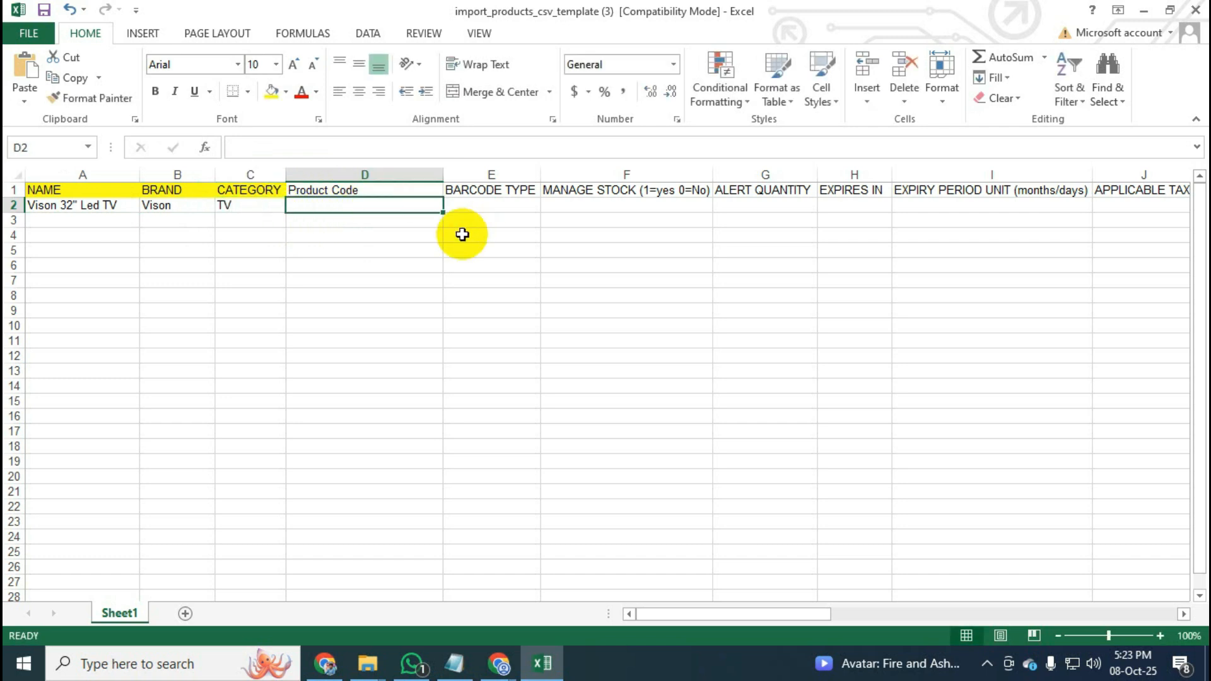
text(11)
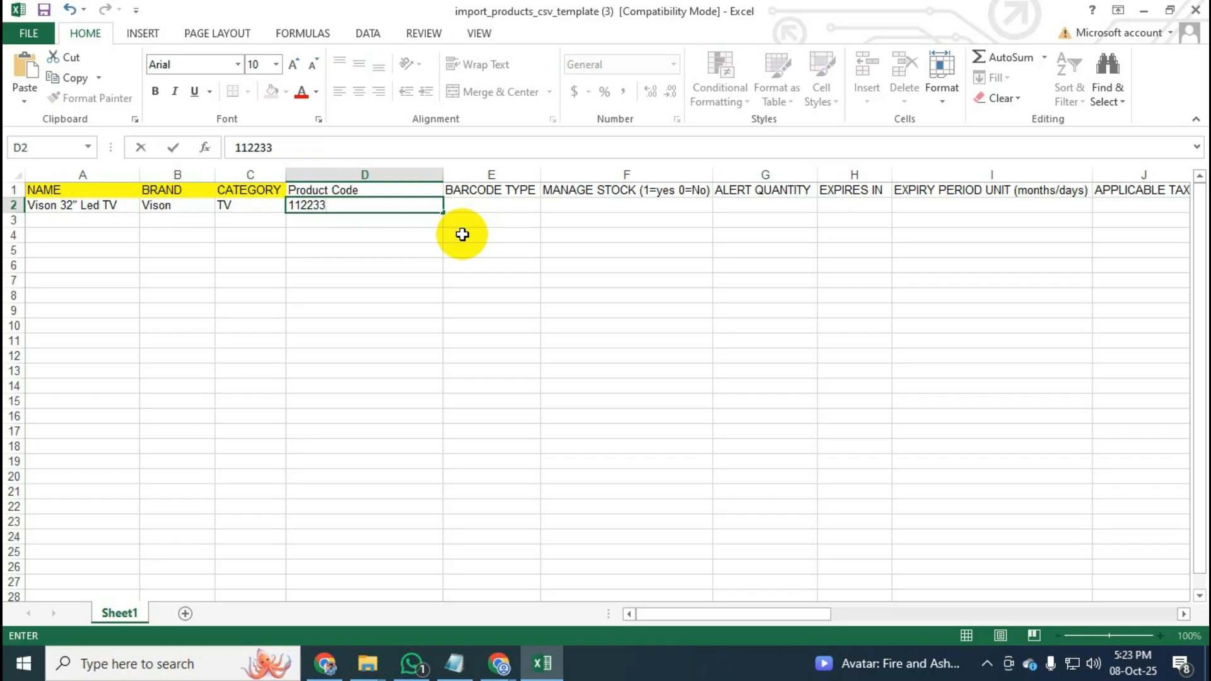
text(2233)
click(462, 234)
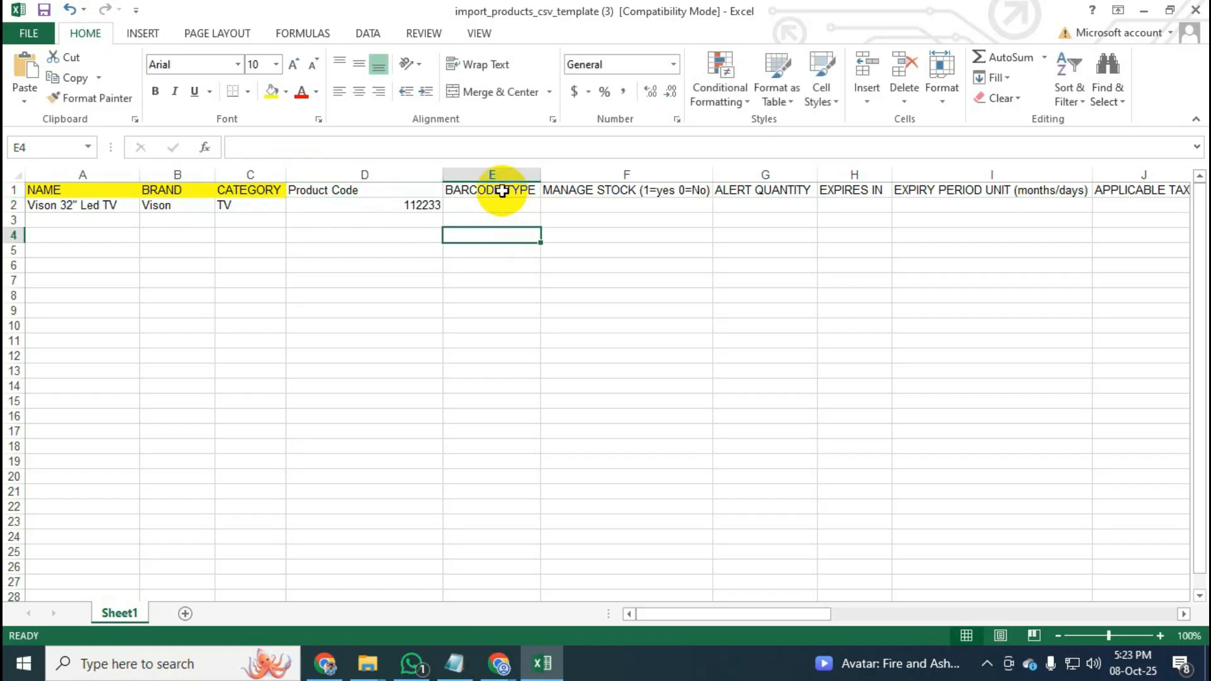
click(362, 187)
click(271, 91)
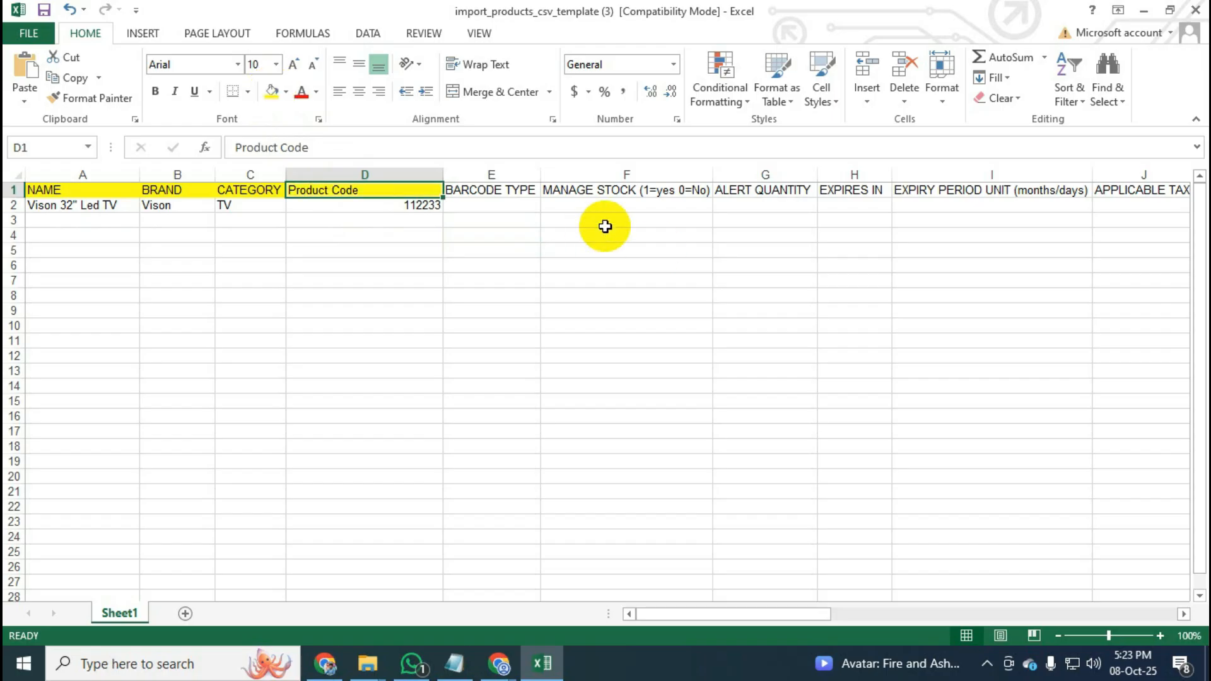
Delete the BARCODE TYPE, MANAGE STOCK, ALERT QUANTITY and EXPIRES IN through PRODUCT TYPE columns.
click(507, 172)
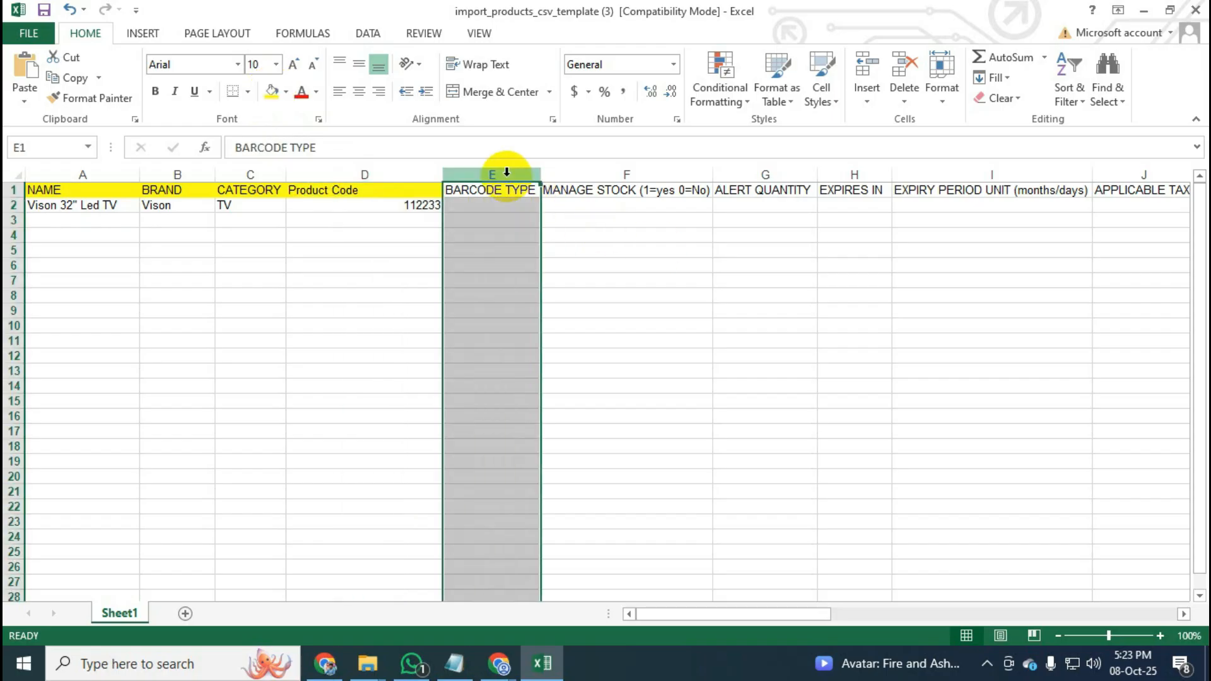
right_click(506, 173)
click(583, 316)
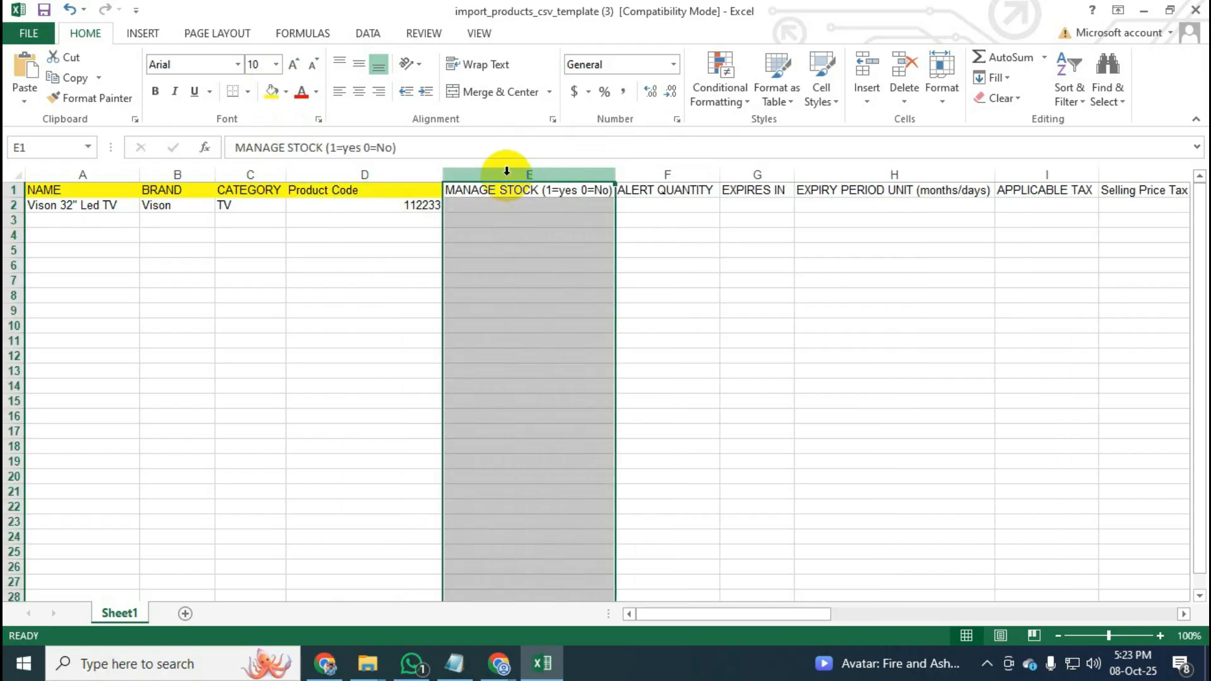
right_click(510, 180)
click(578, 319)
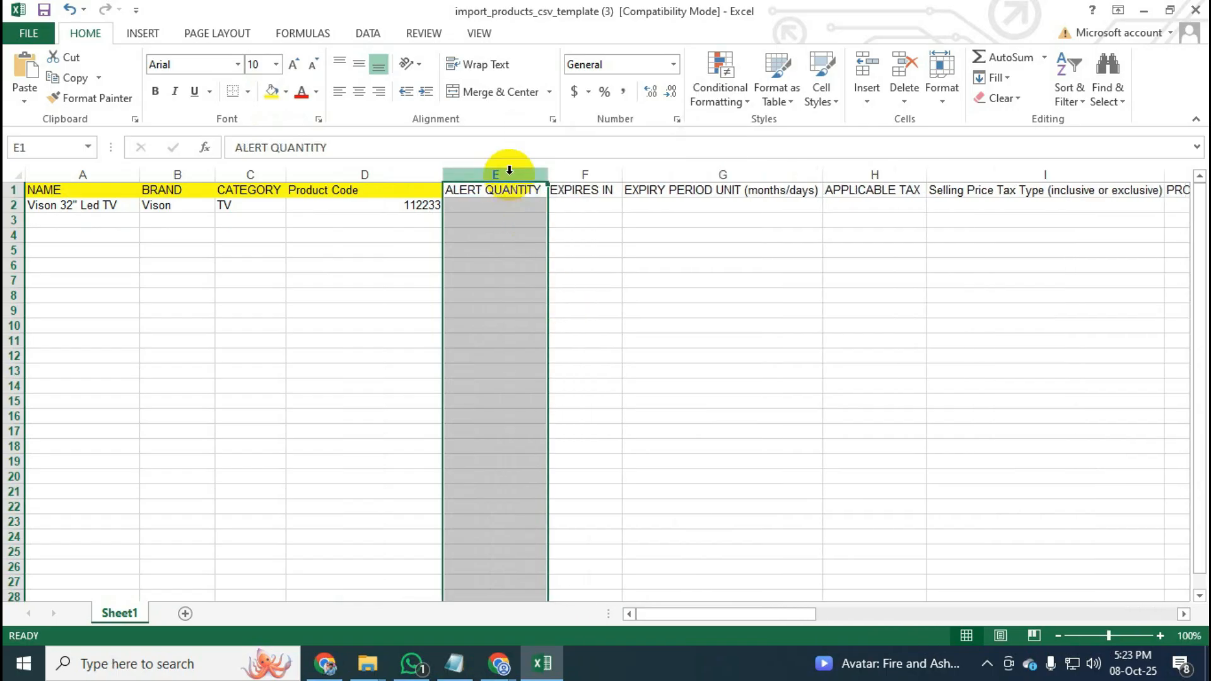
right_click(511, 178)
click(587, 319)
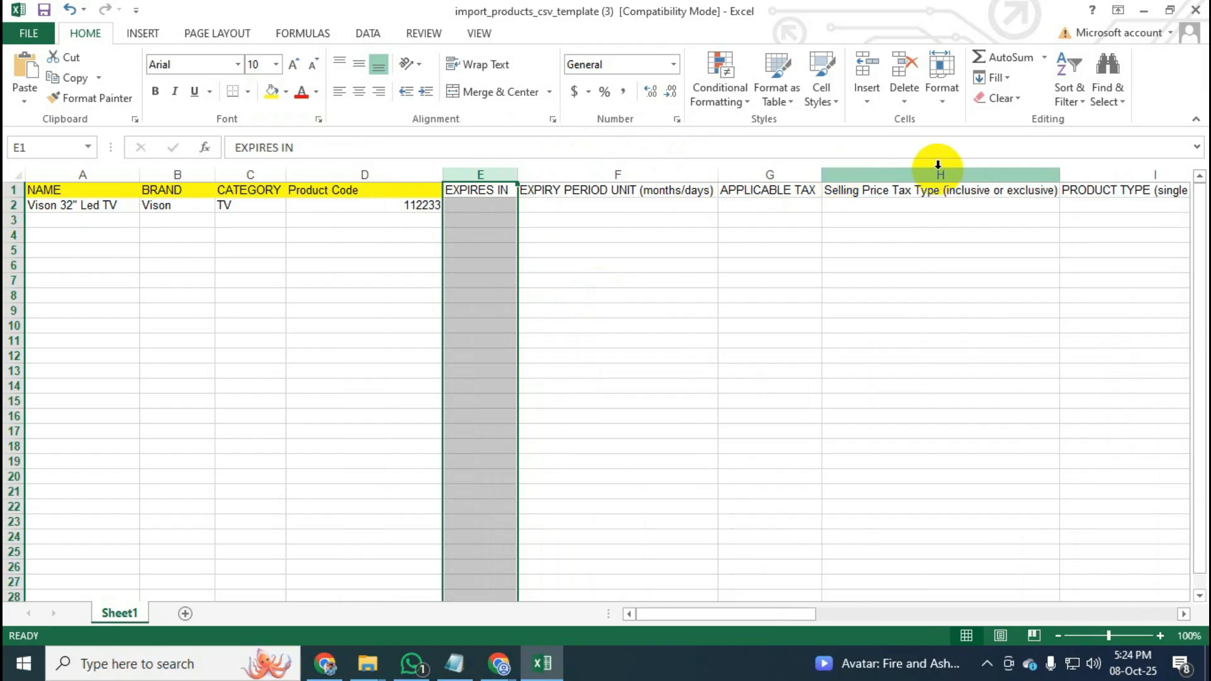
shift+click(1116, 173)
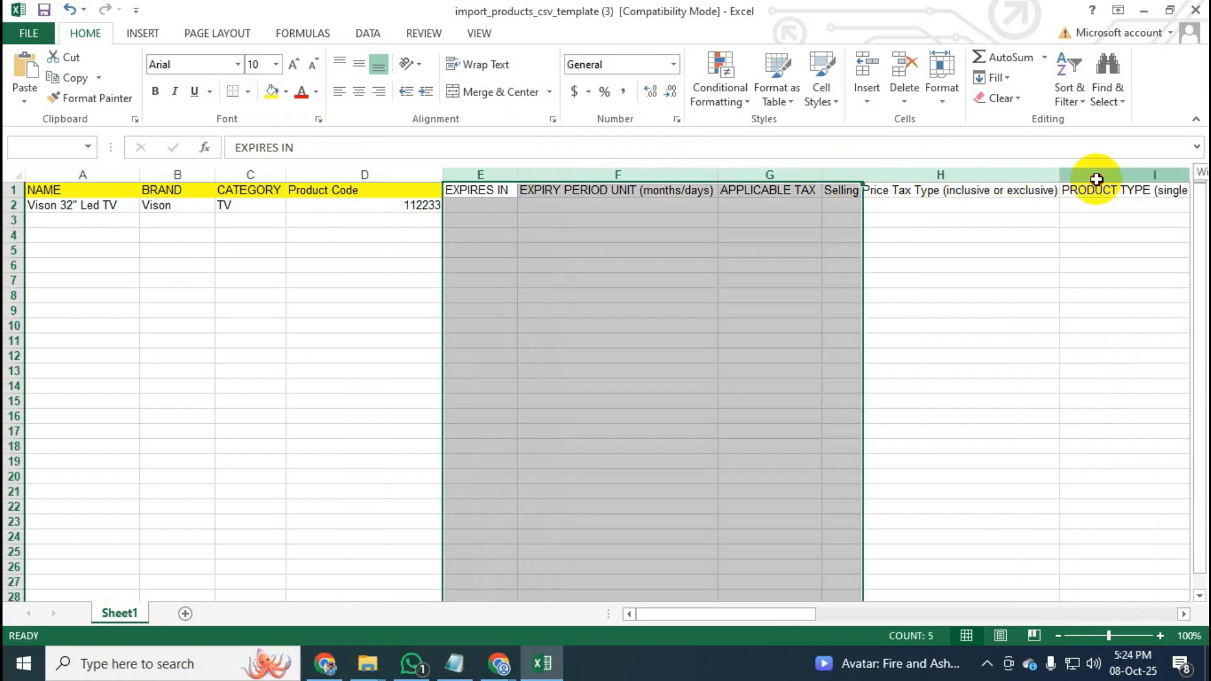
right_click(1097, 179)
click(1032, 326)
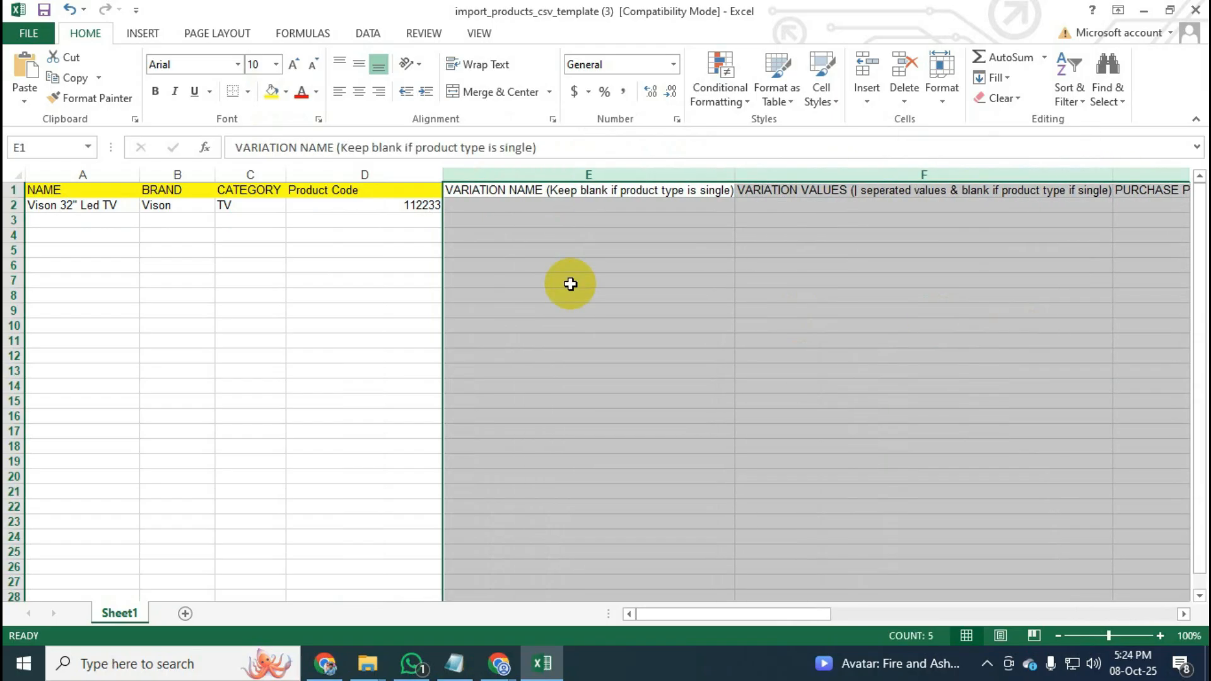
Delete the variation columns and PURCHASE PRICE (Including tax), then fill the Excluding-tax header yellow.
click(576, 173)
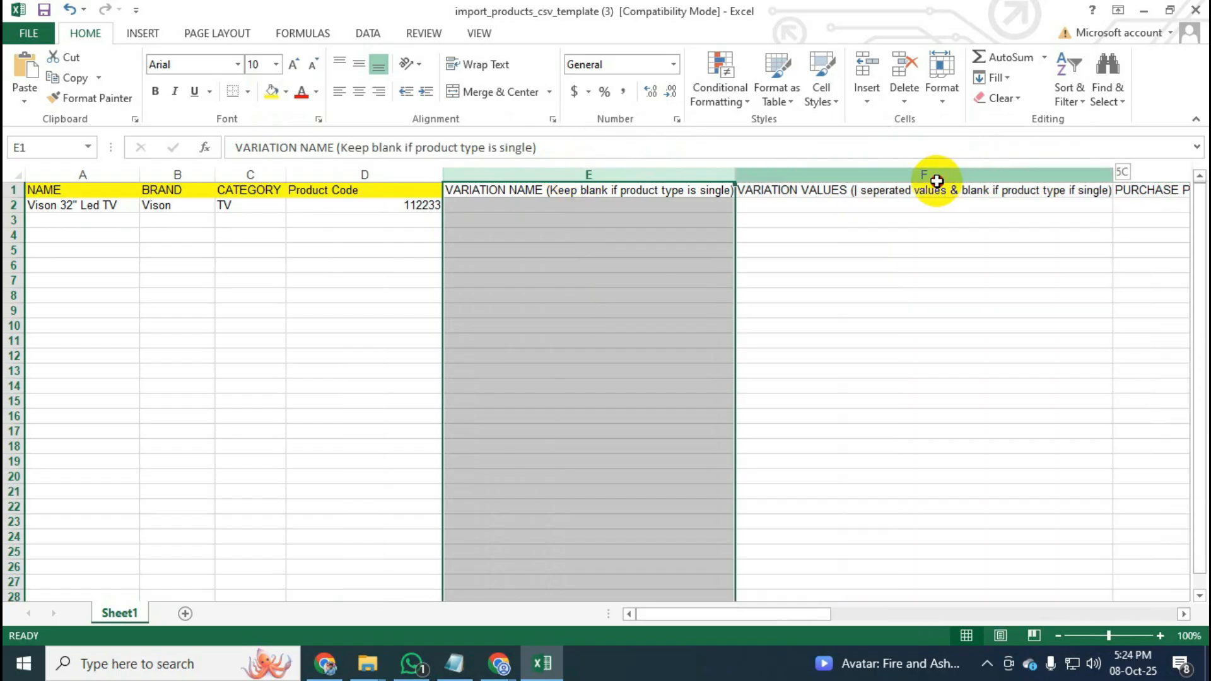
shift+click(933, 177)
right_click(937, 181)
click(984, 328)
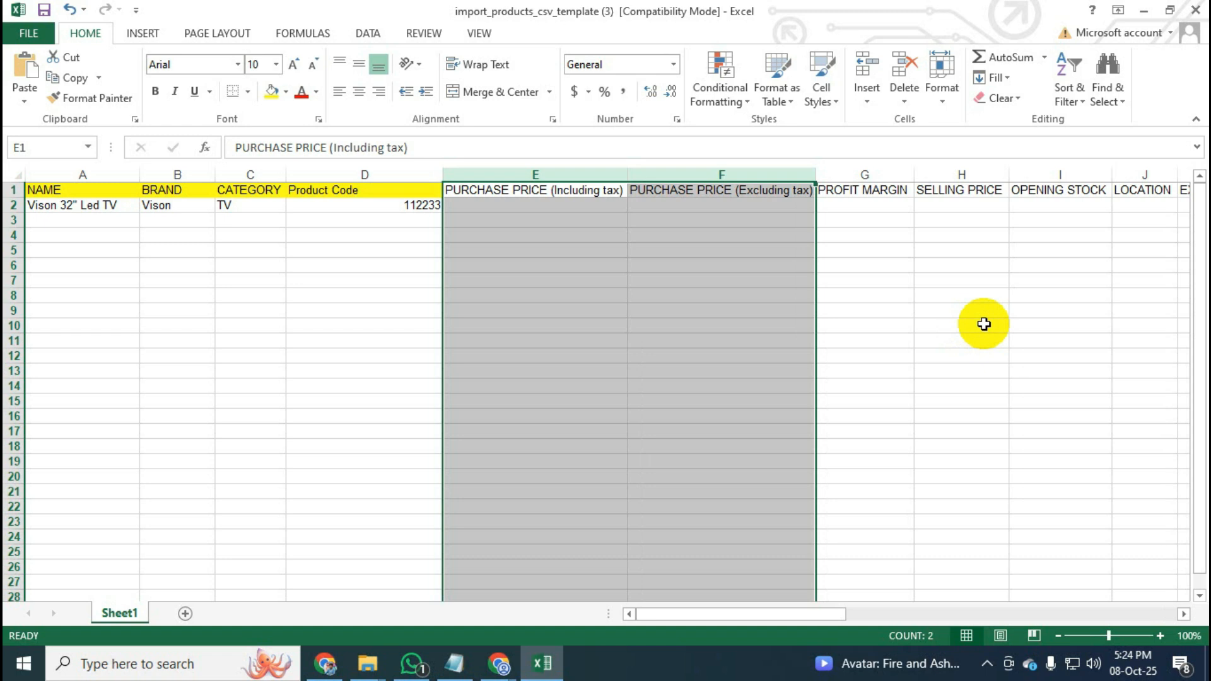
click(784, 324)
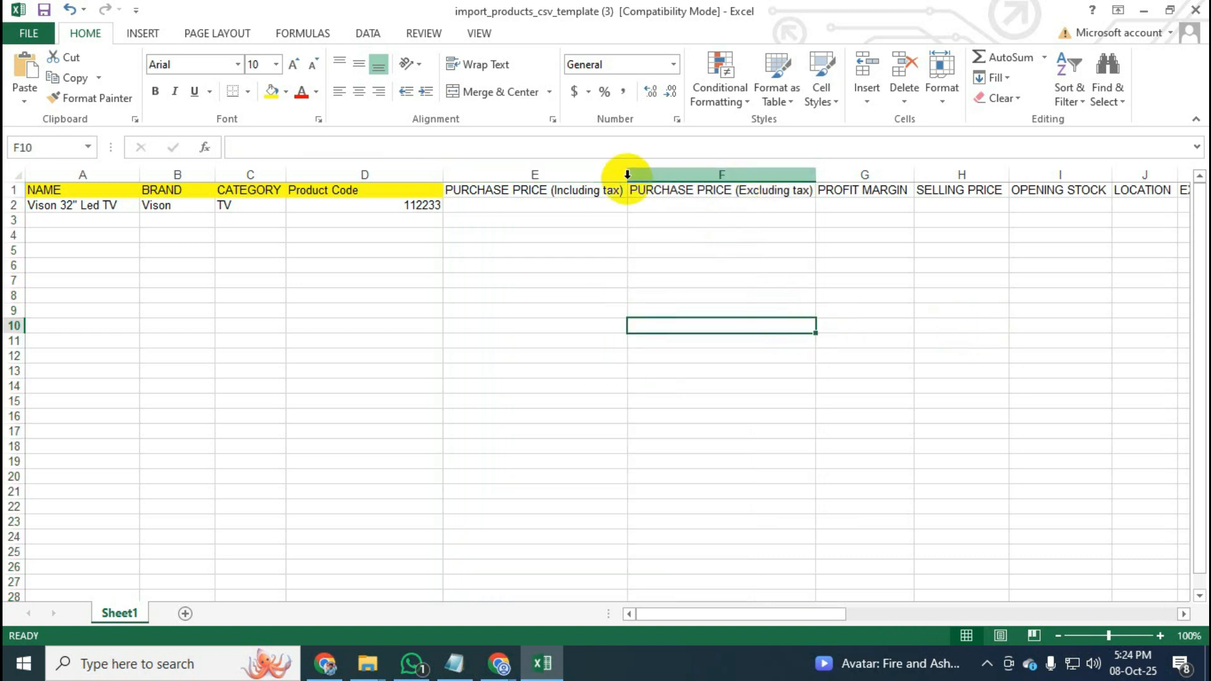
click(565, 175)
right_click(565, 174)
click(638, 328)
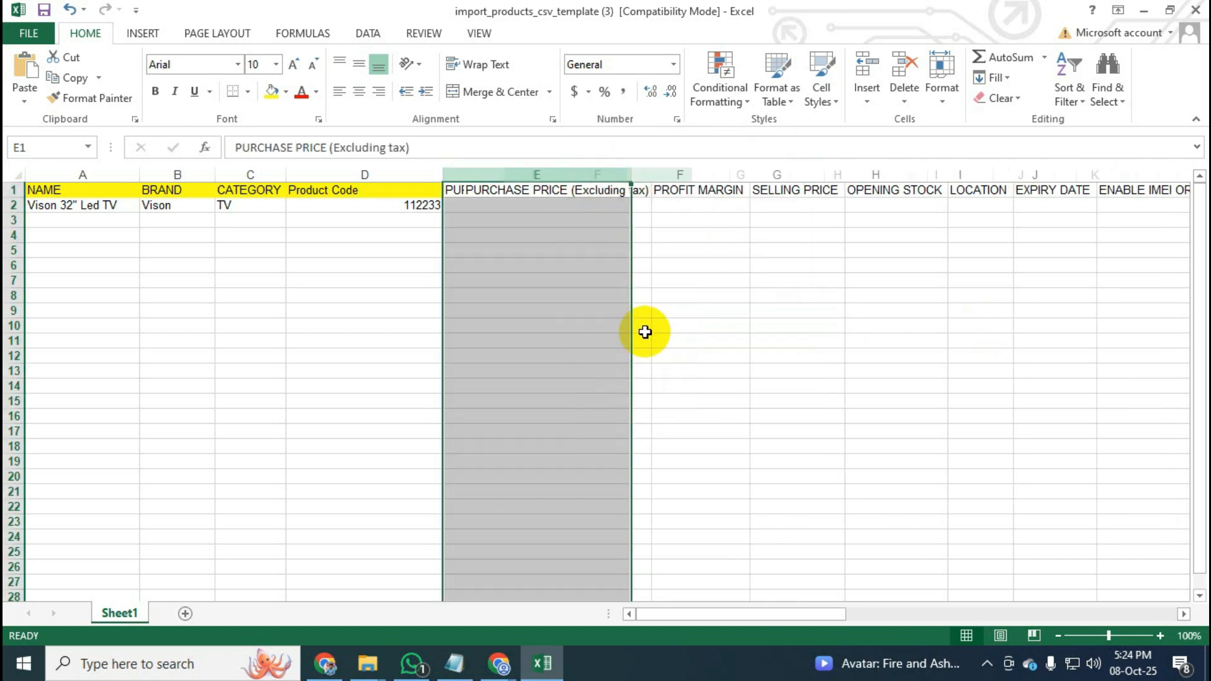
click(644, 331)
click(533, 193)
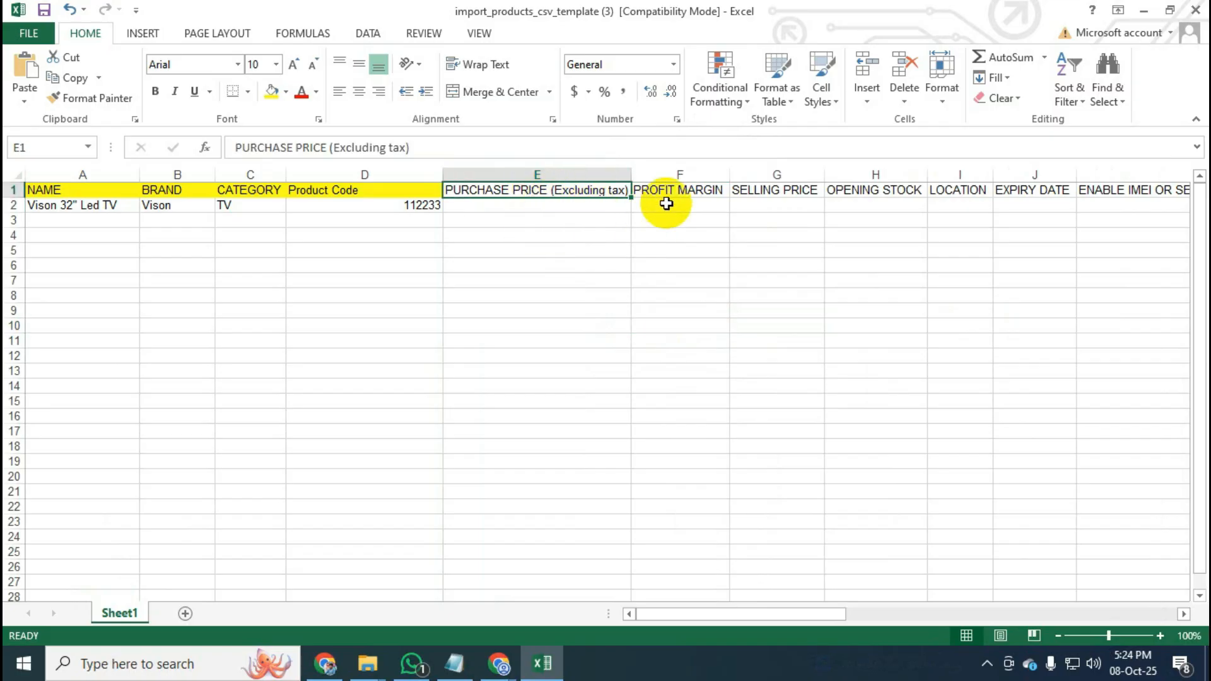
click(272, 91)
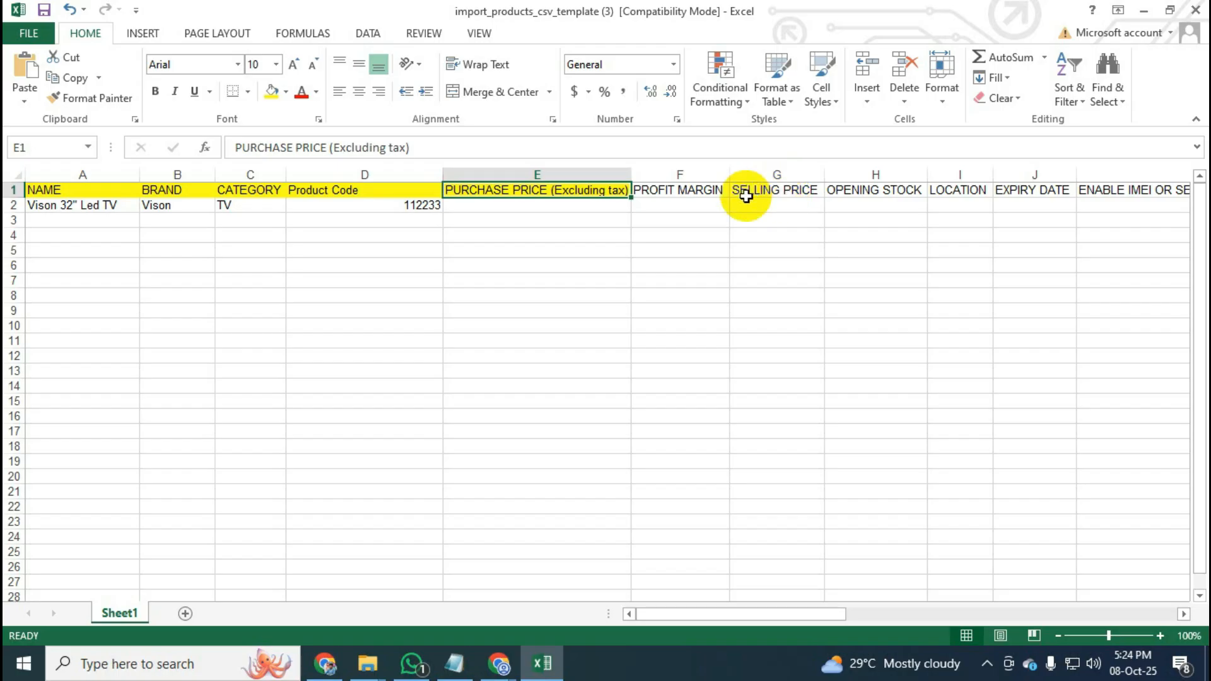
Change A2 to Vison 32" Led TV Z20 and widen column A so the name fits.
click(109, 212)
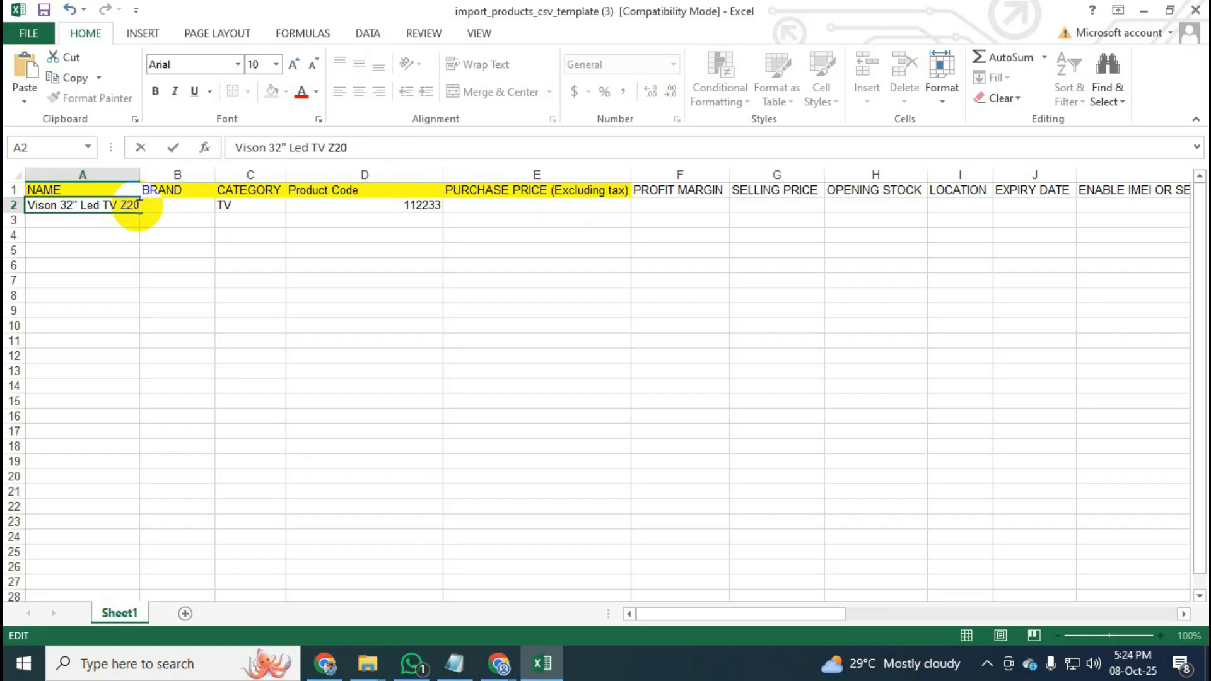
click(146, 283)
drag(140, 174, 162, 171)
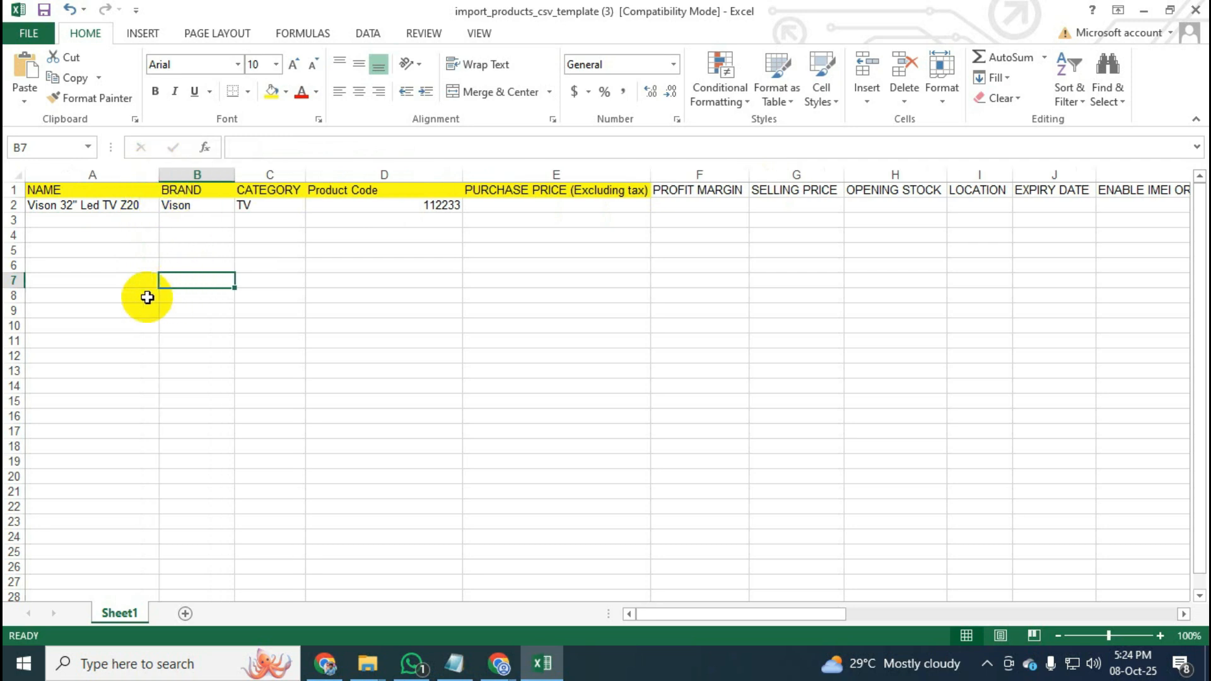
click(114, 272)
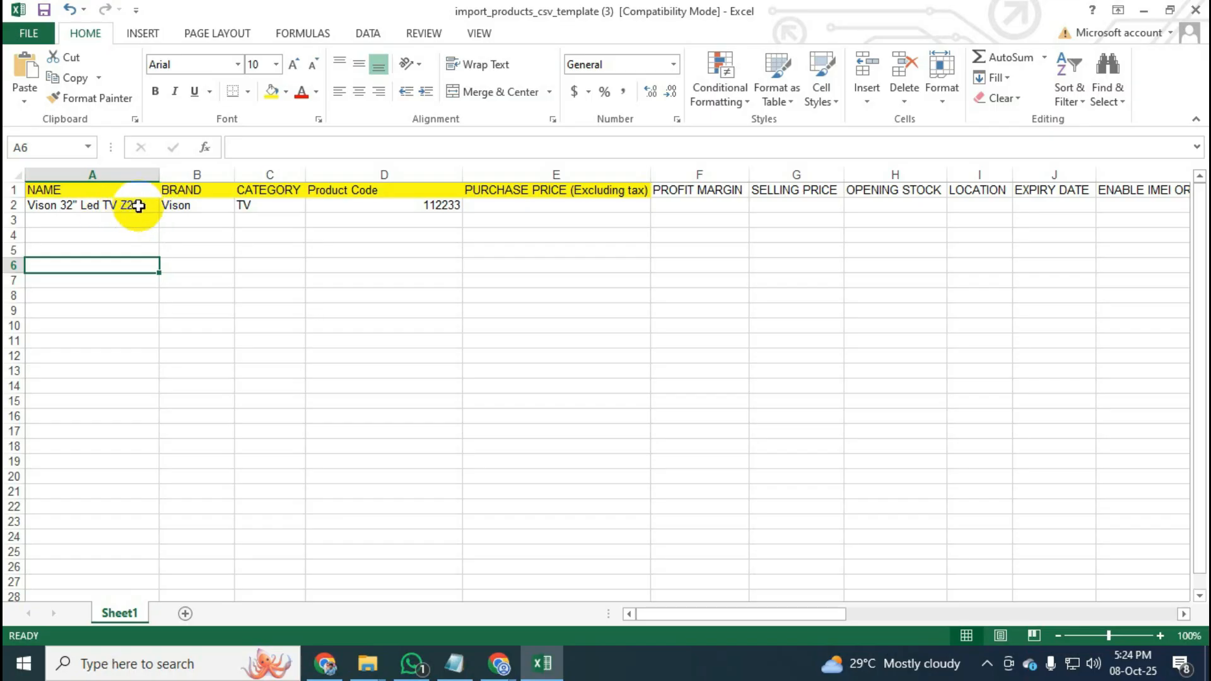
click(414, 209)
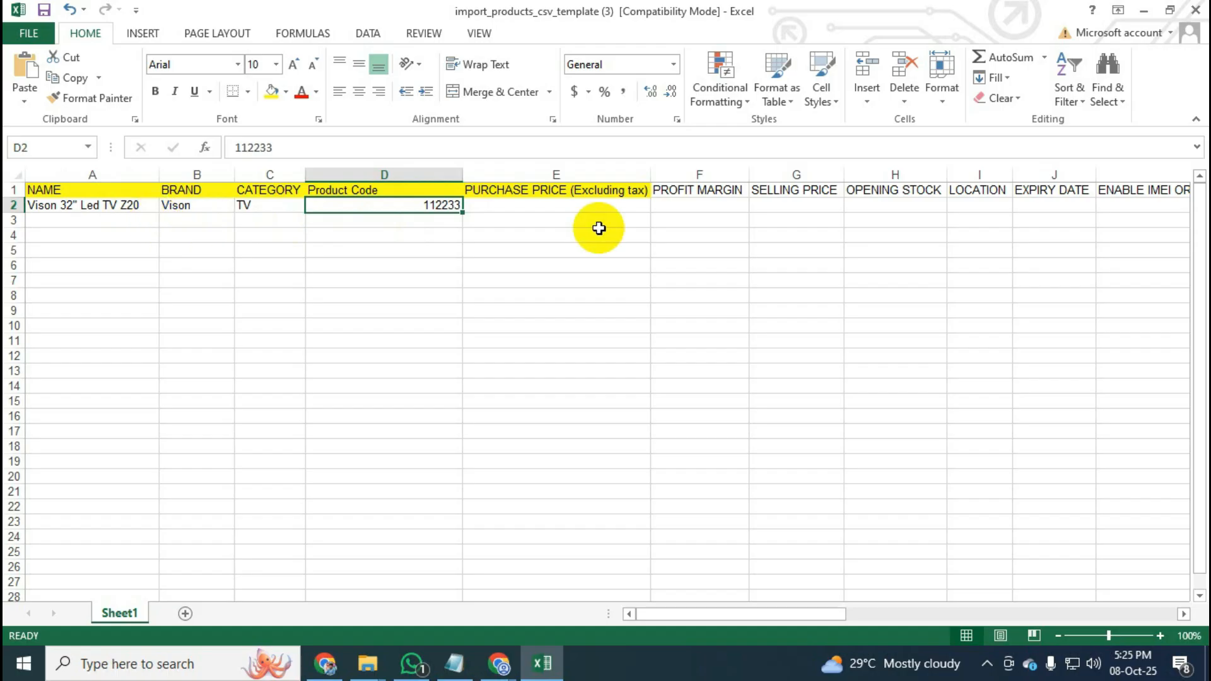
Delete the PROFIT MARGIN column.
click(710, 173)
right_click(710, 176)
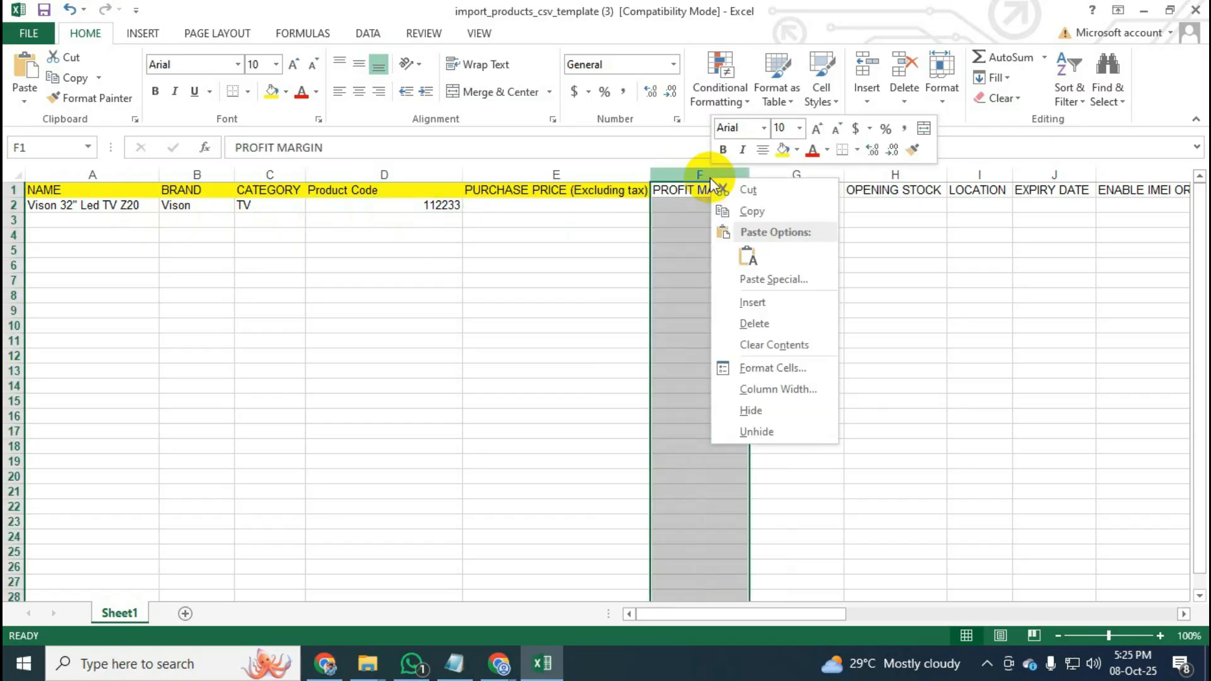
click(765, 322)
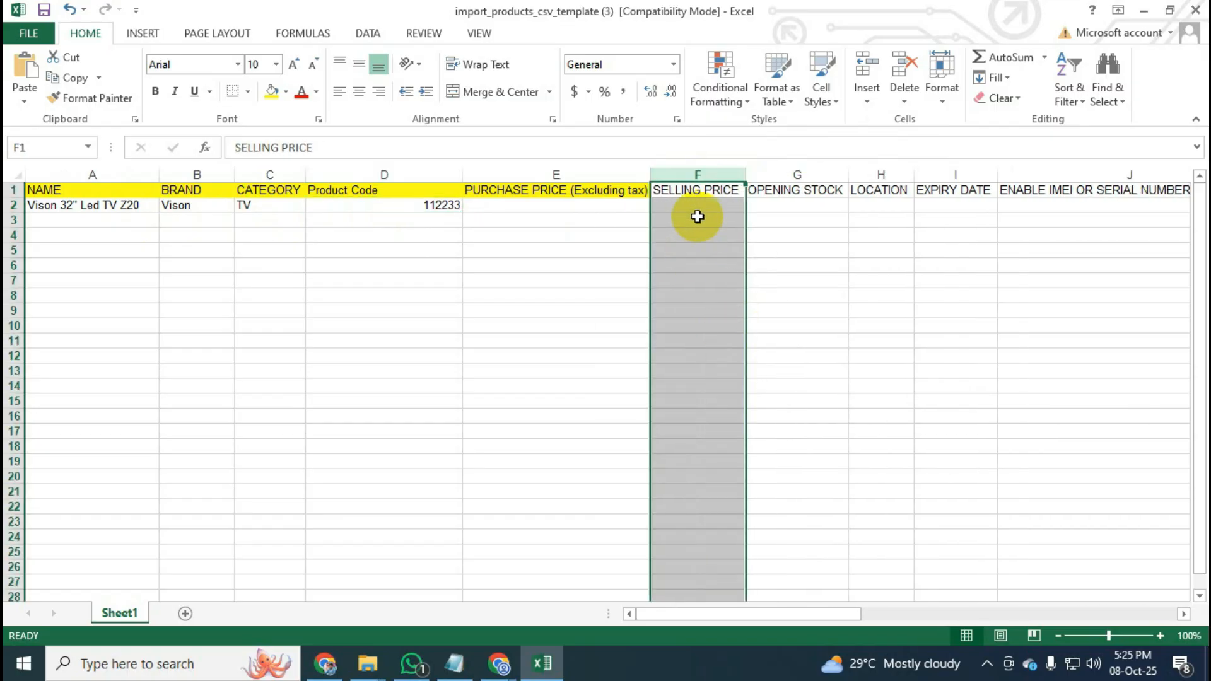
Fill the SELLING PRICE and OPENING STOCK header cells yellow.
click(698, 190)
click(270, 92)
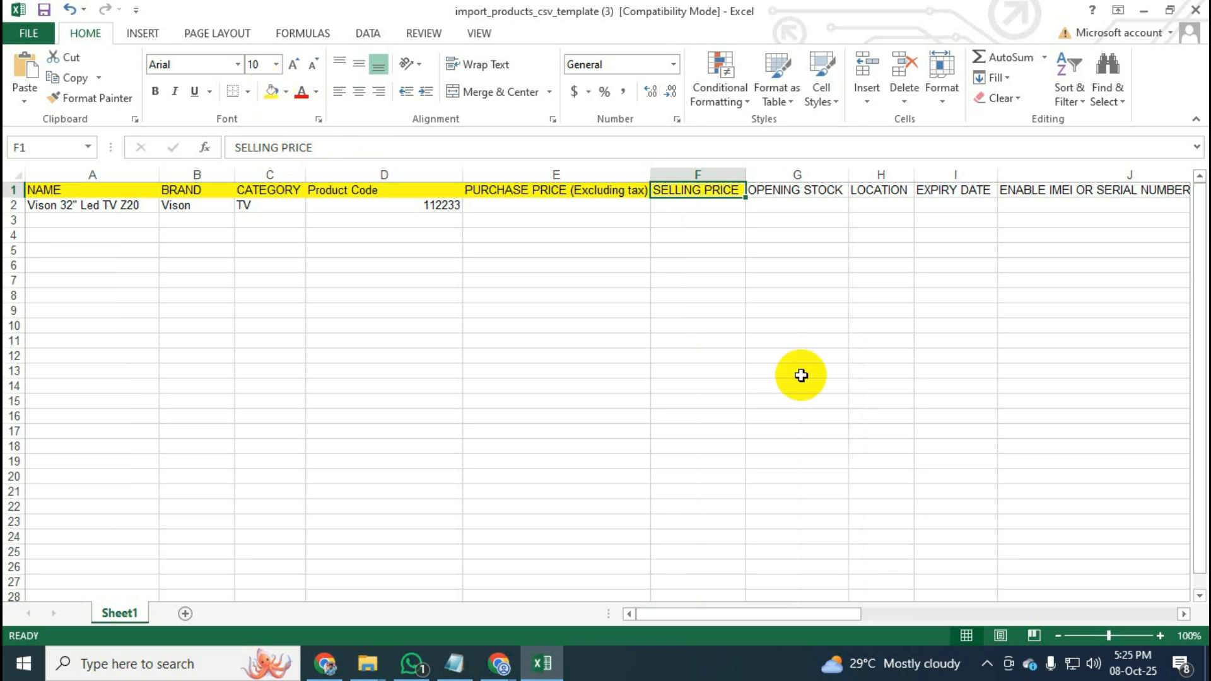
click(797, 341)
click(792, 174)
click(801, 196)
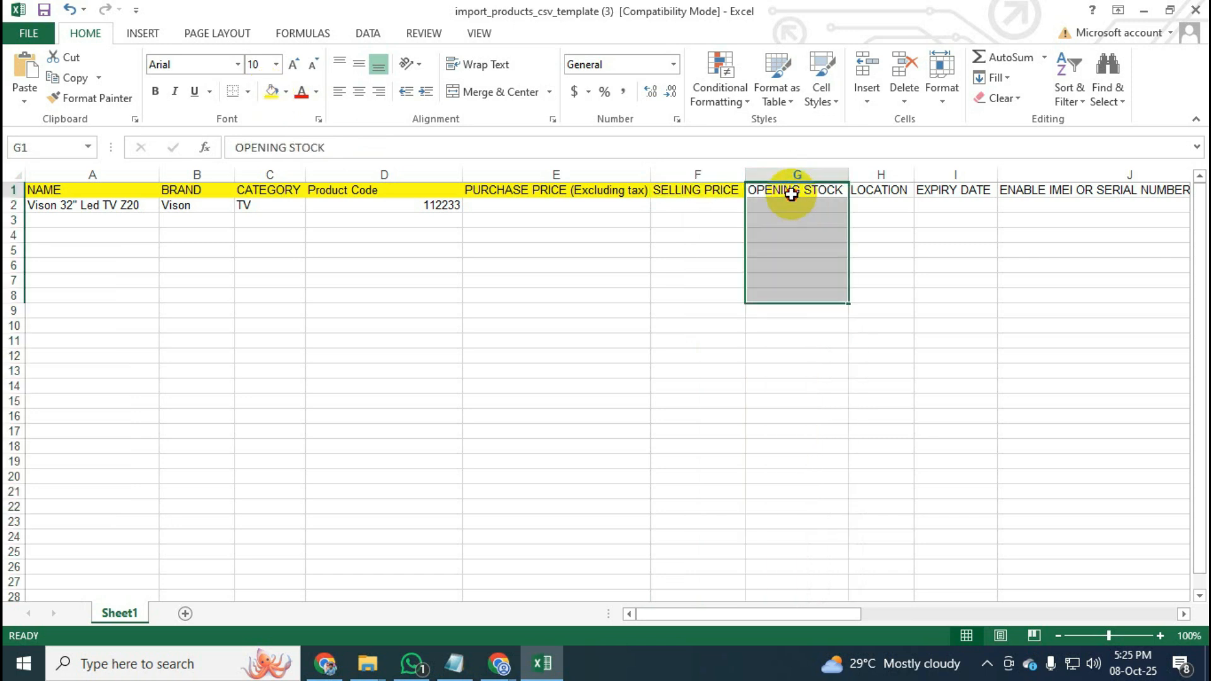
click(270, 91)
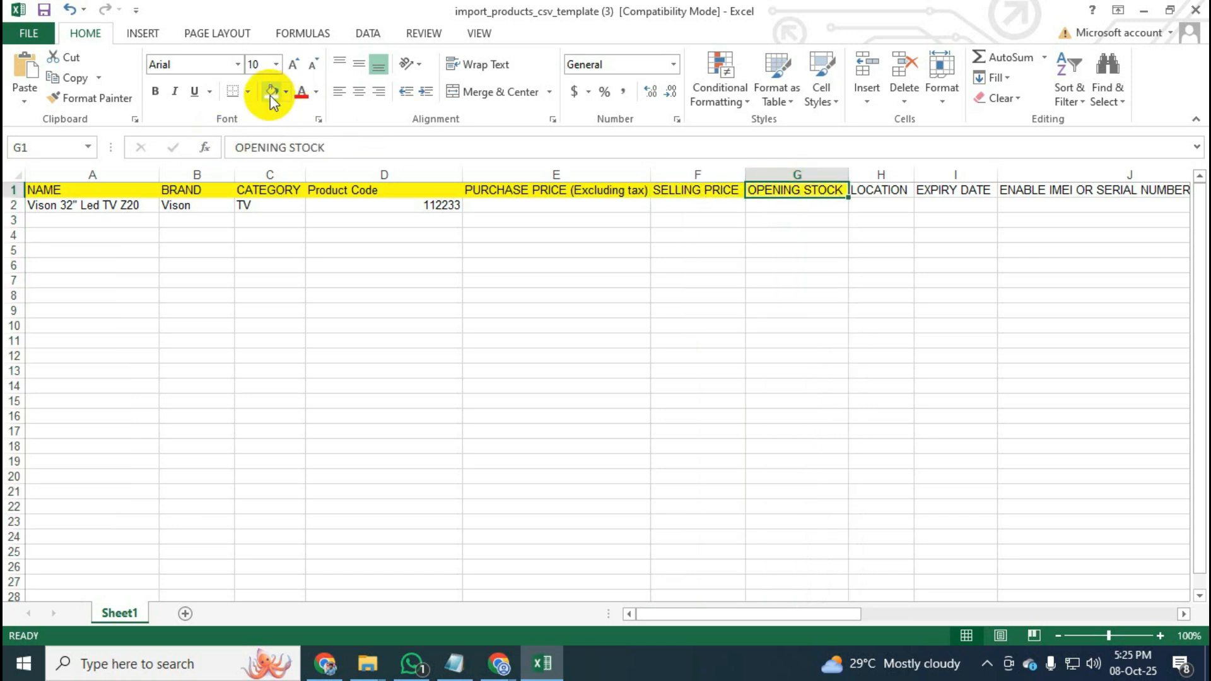
click(805, 204)
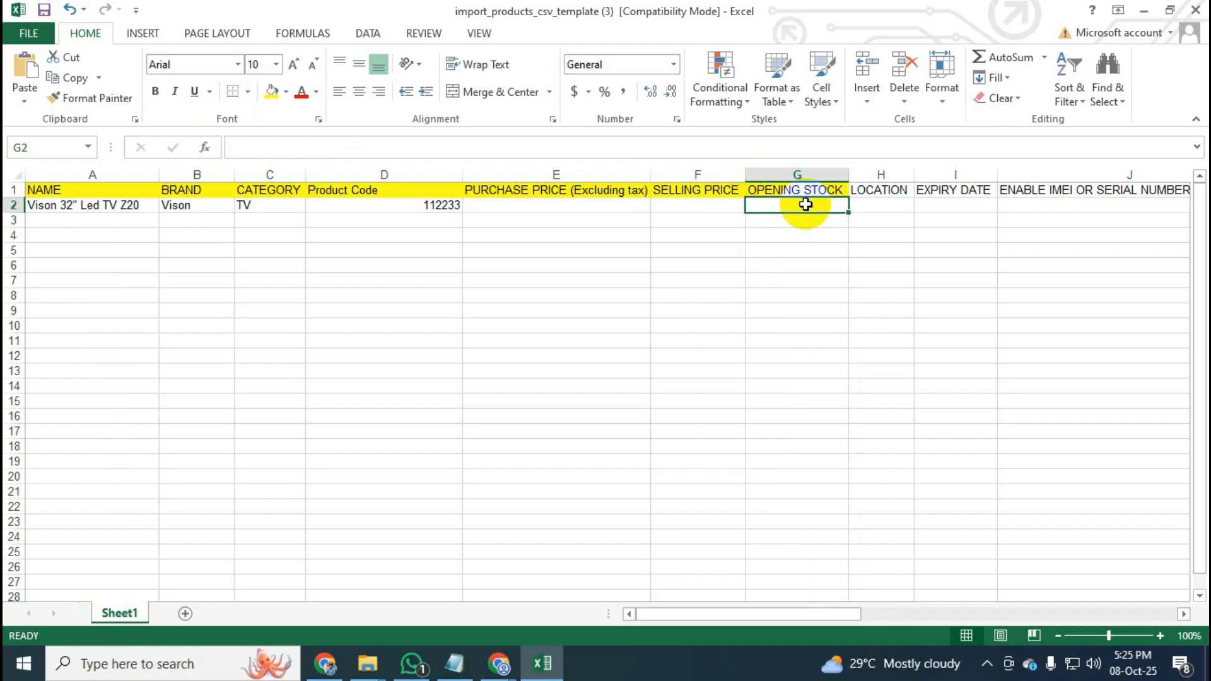
Delete every leftover column after OPENING STOCK and review the sample row's stock and selling-price cells.
drag(884, 176, 1089, 189)
right_click(617, 197)
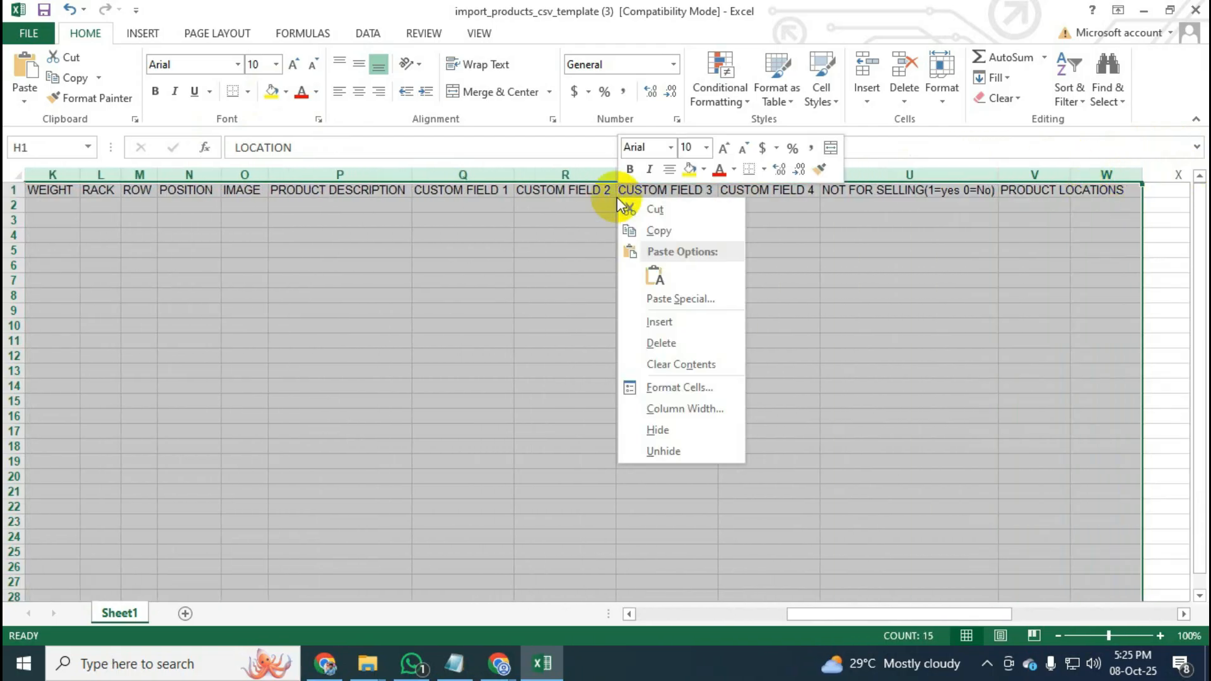
click(673, 343)
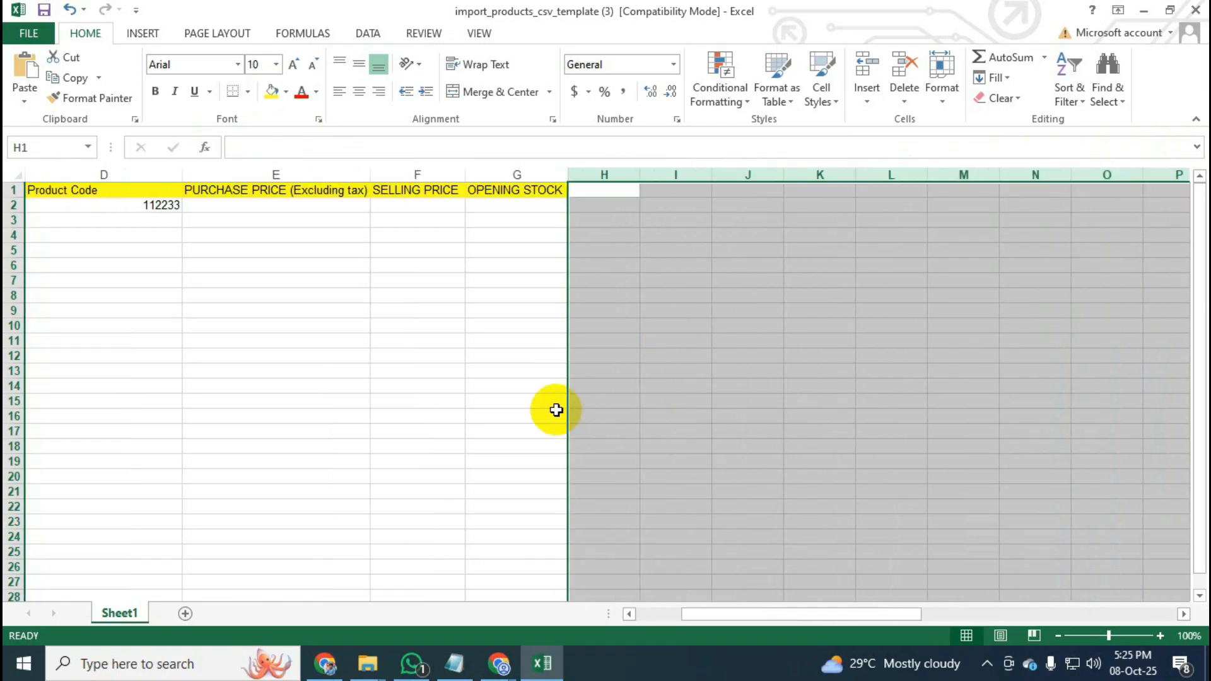
click(549, 404)
drag(744, 620, 650, 622)
click(198, 310)
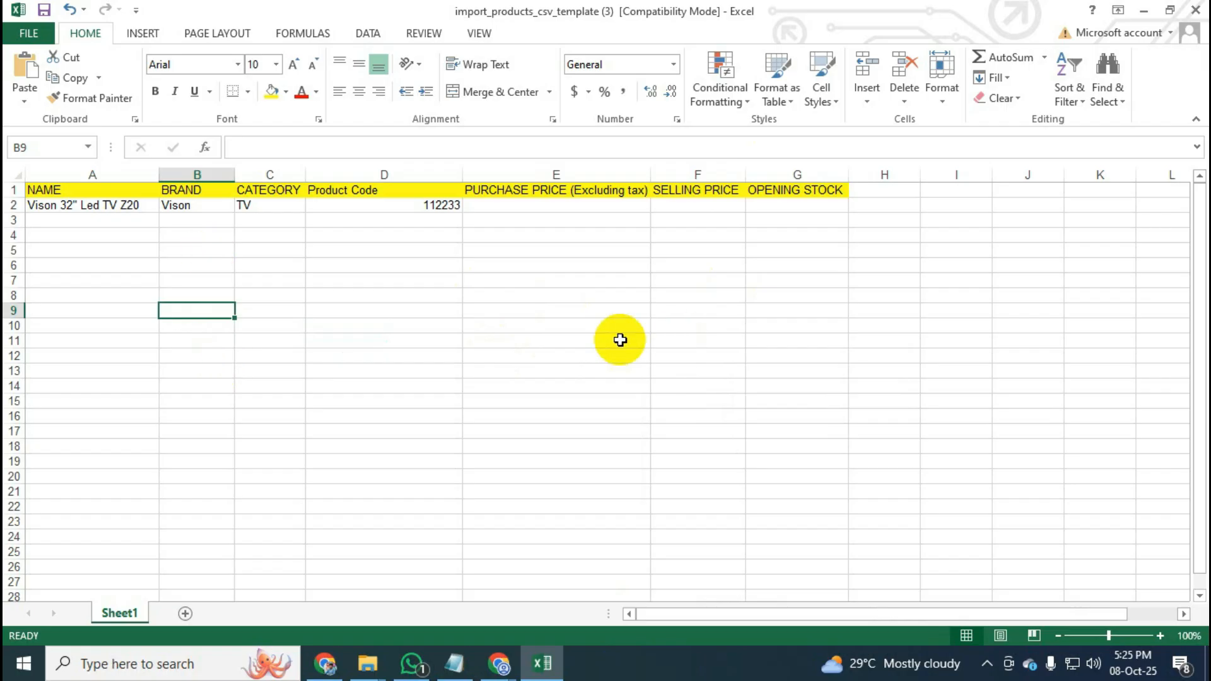
click(782, 192)
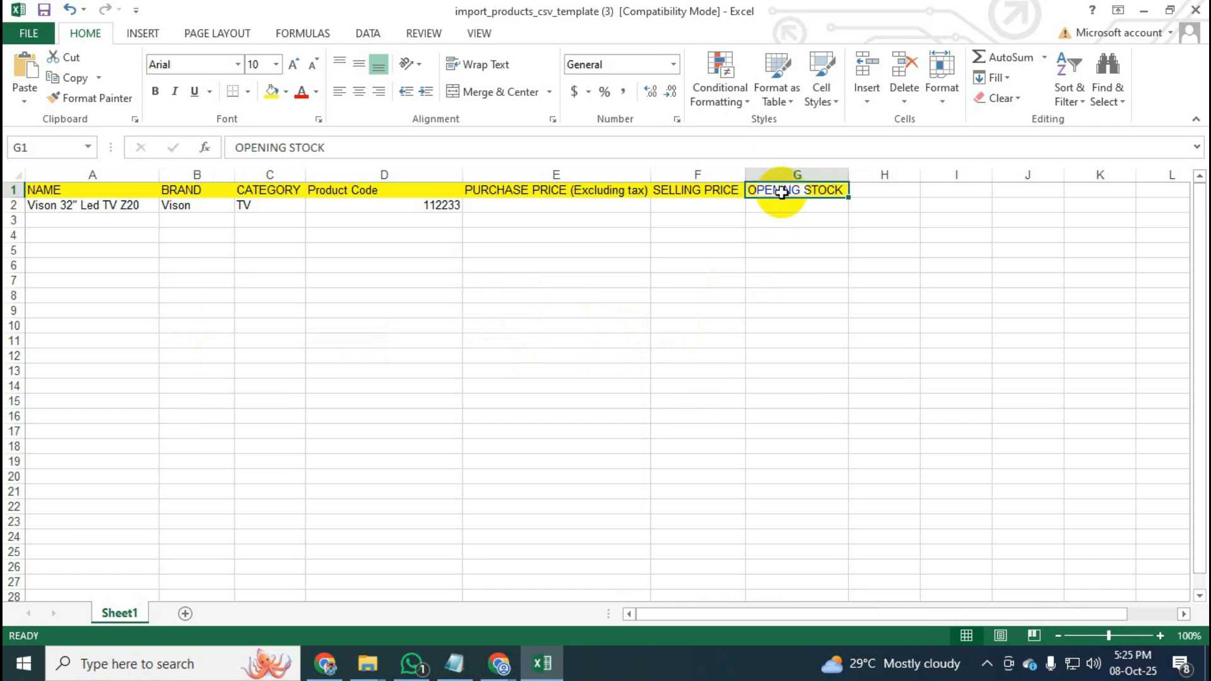
click(793, 208)
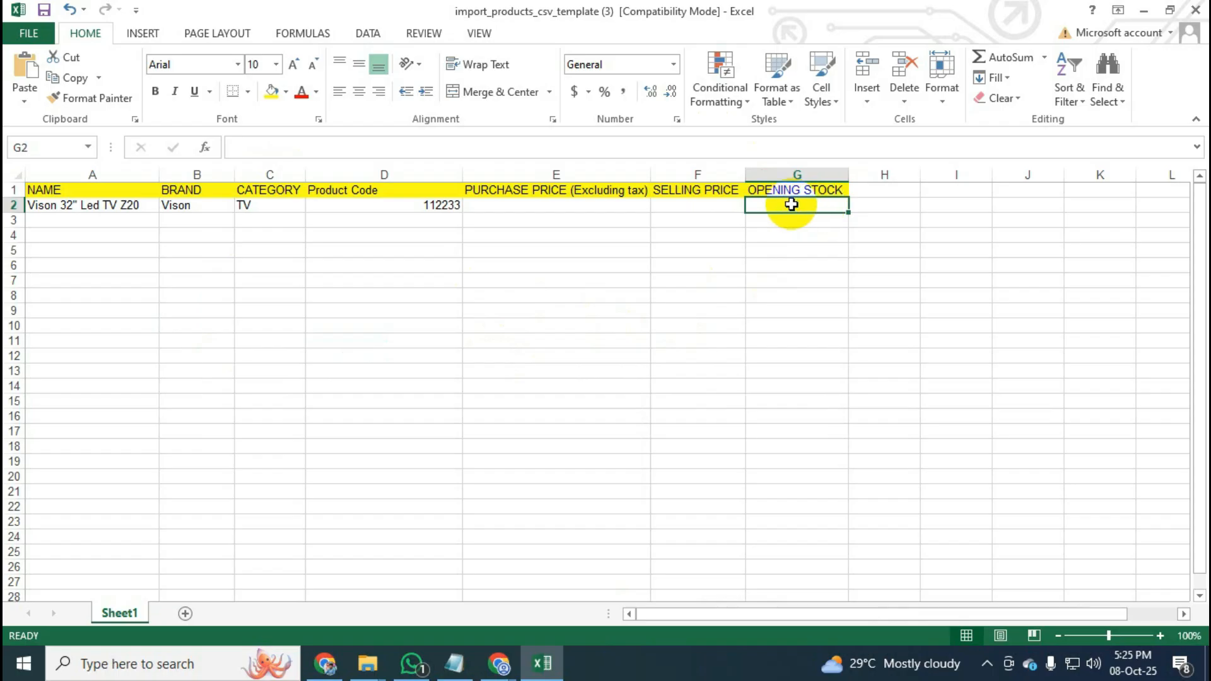
click(710, 205)
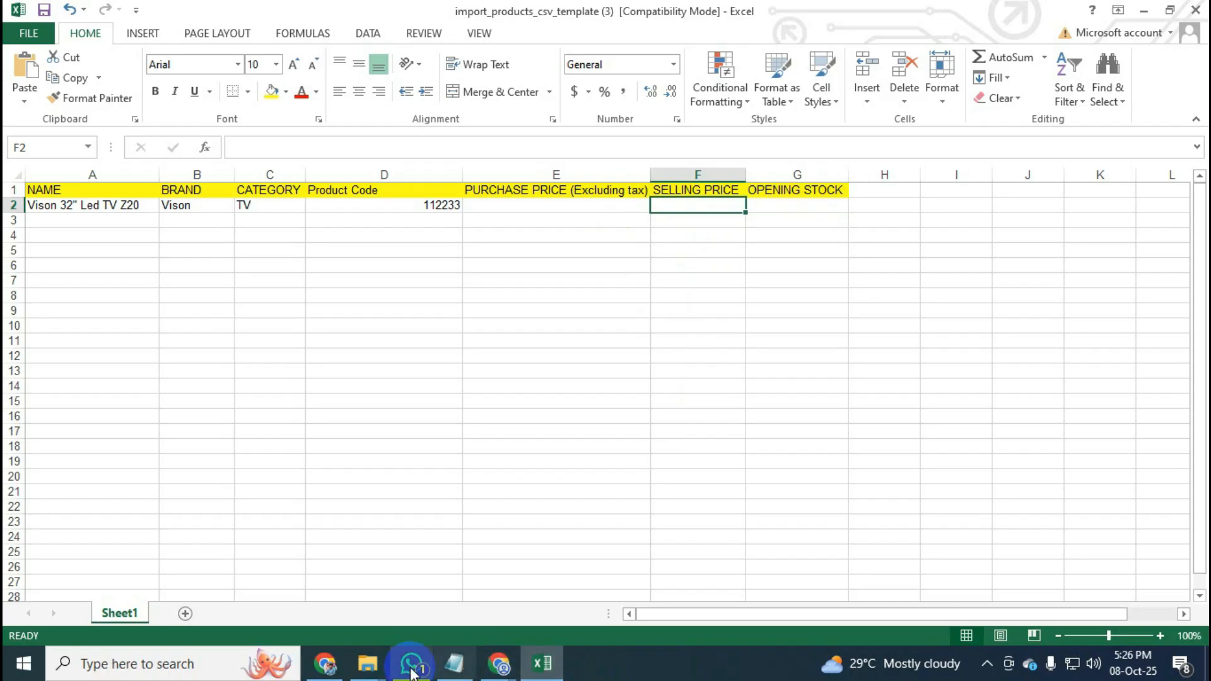
In the POS, start a new sale and add Vison Led TV 32" via a '32"' search at 30,000.00.
click(325, 665)
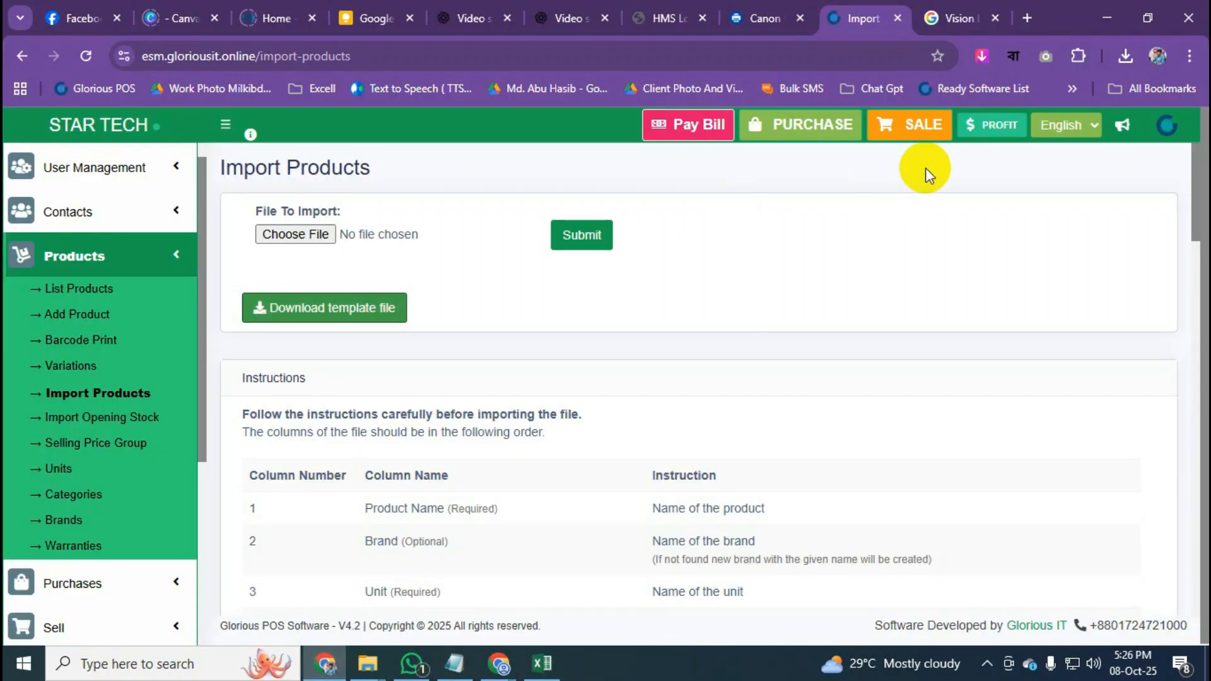
click(925, 133)
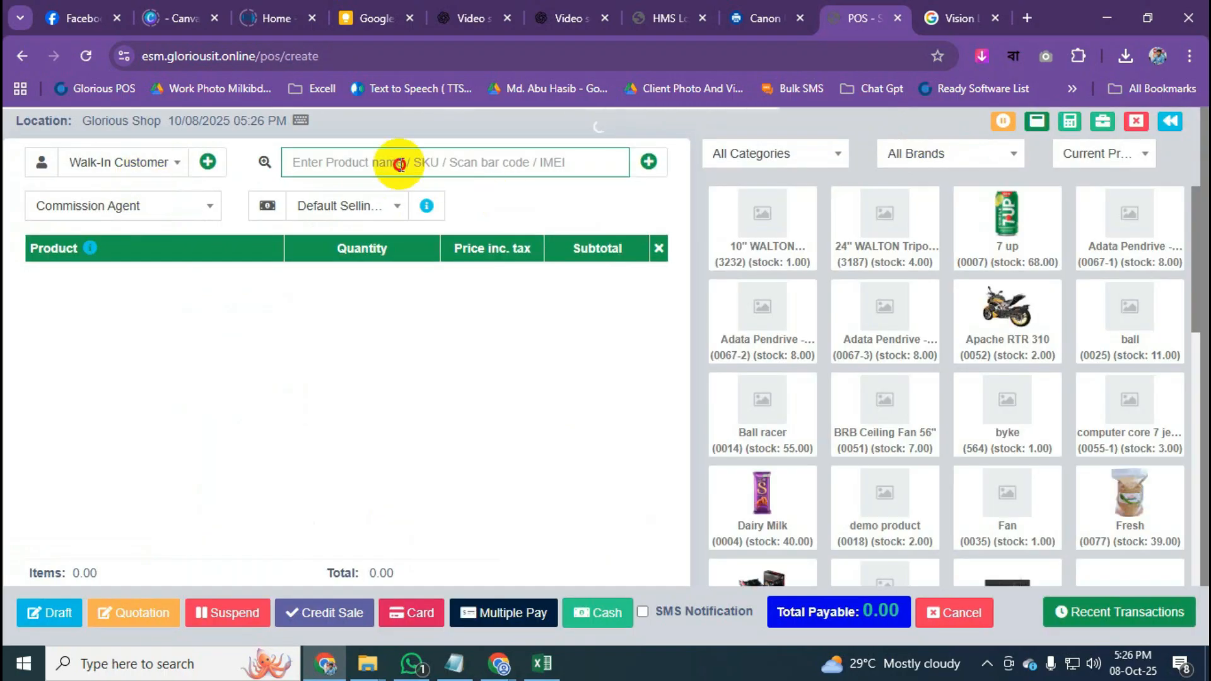
text(32)
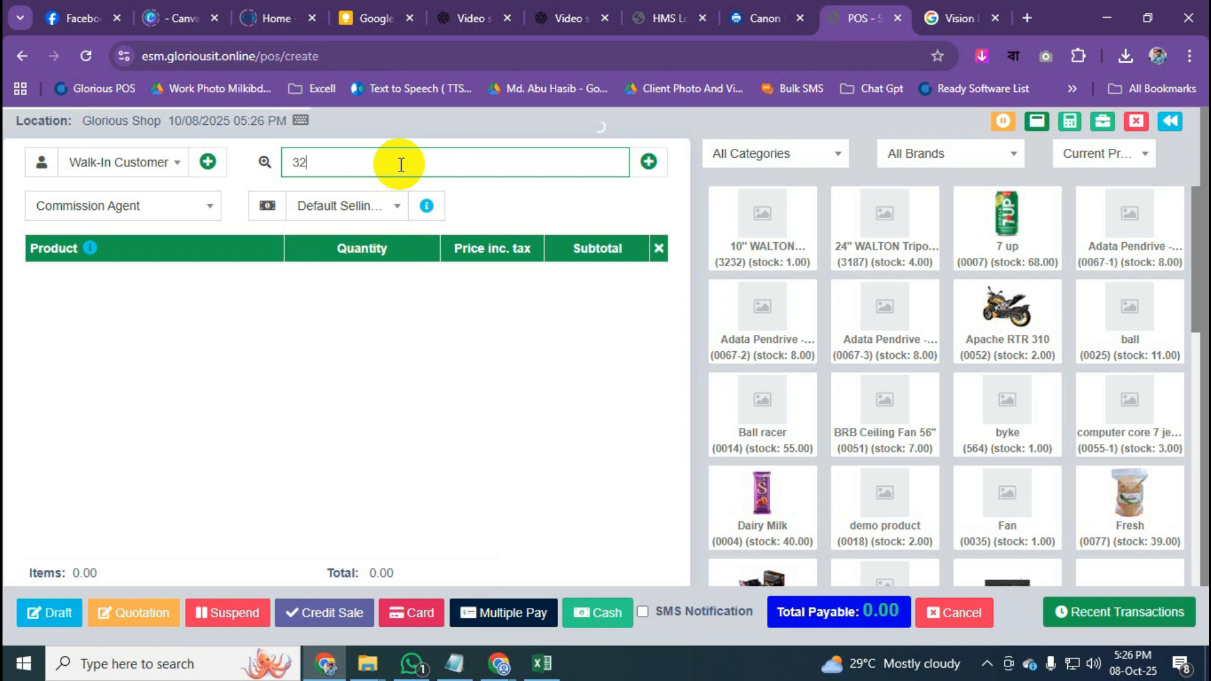
text(")
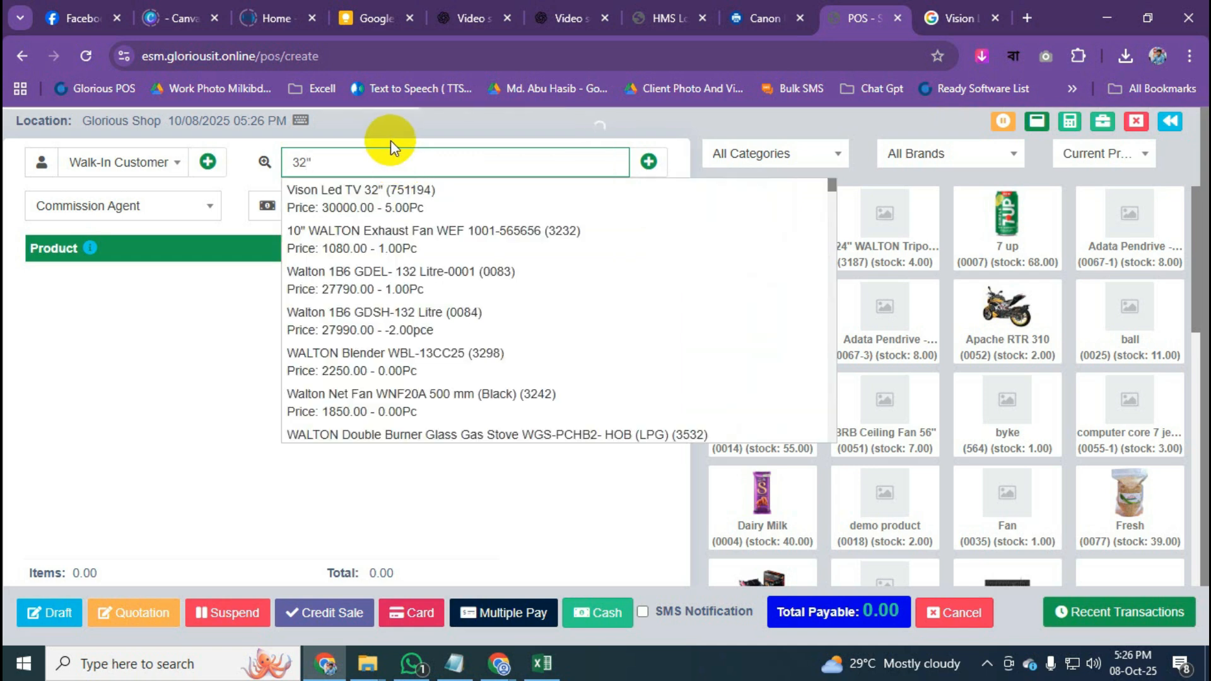
click(403, 205)
click(405, 214)
click(533, 425)
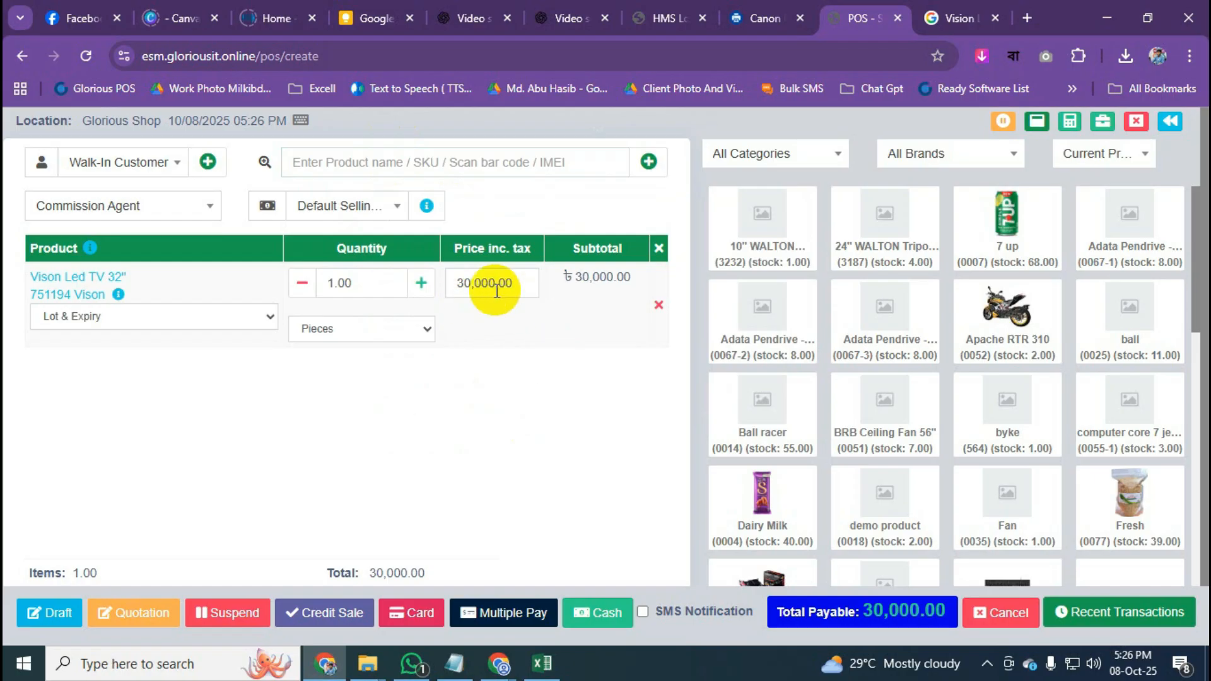
scroll(519, 294, down, 1)
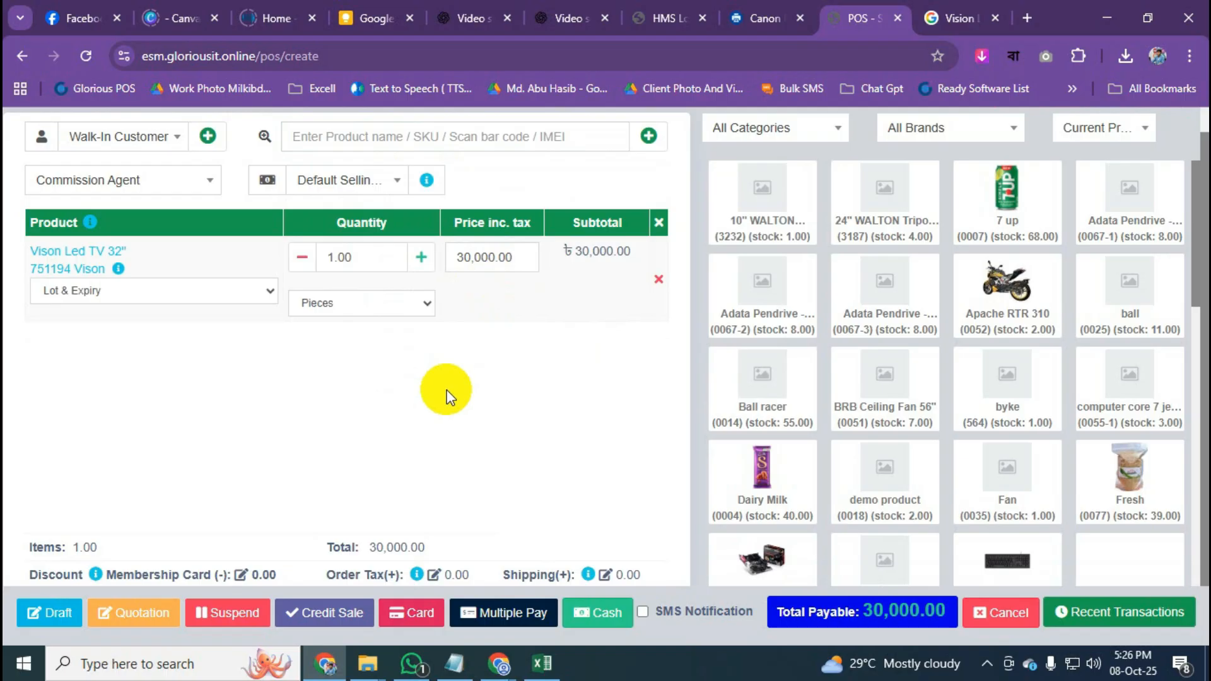
drag(26, 577, 77, 577)
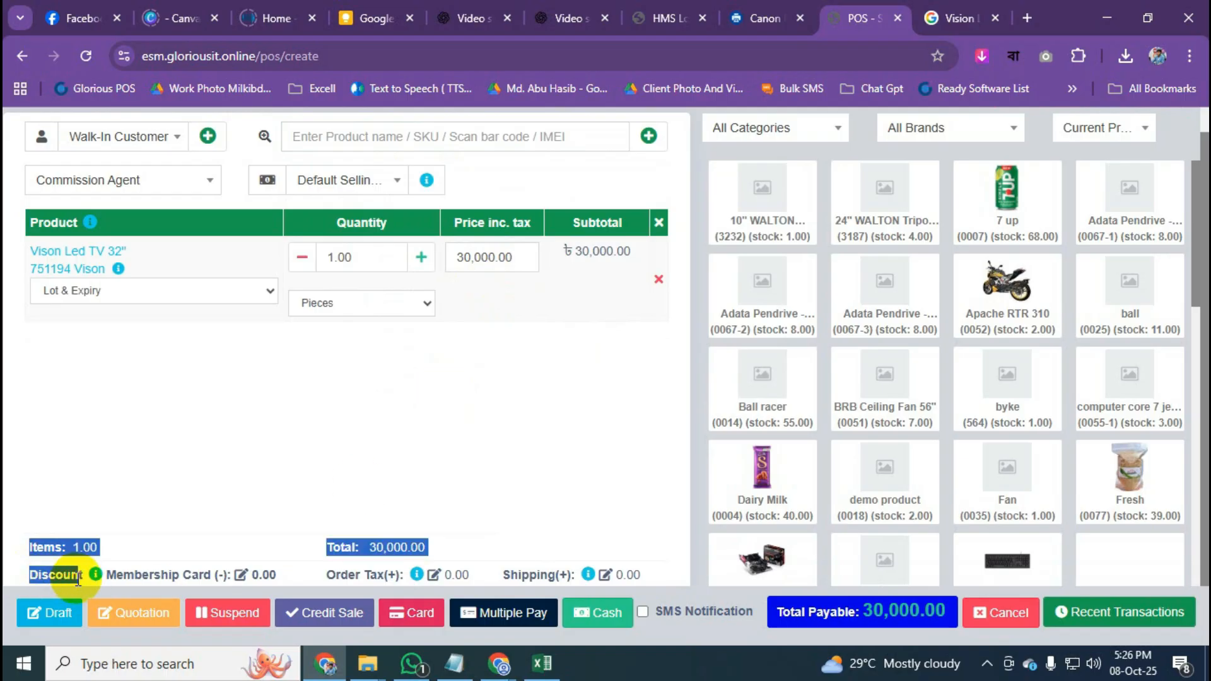
click(112, 534)
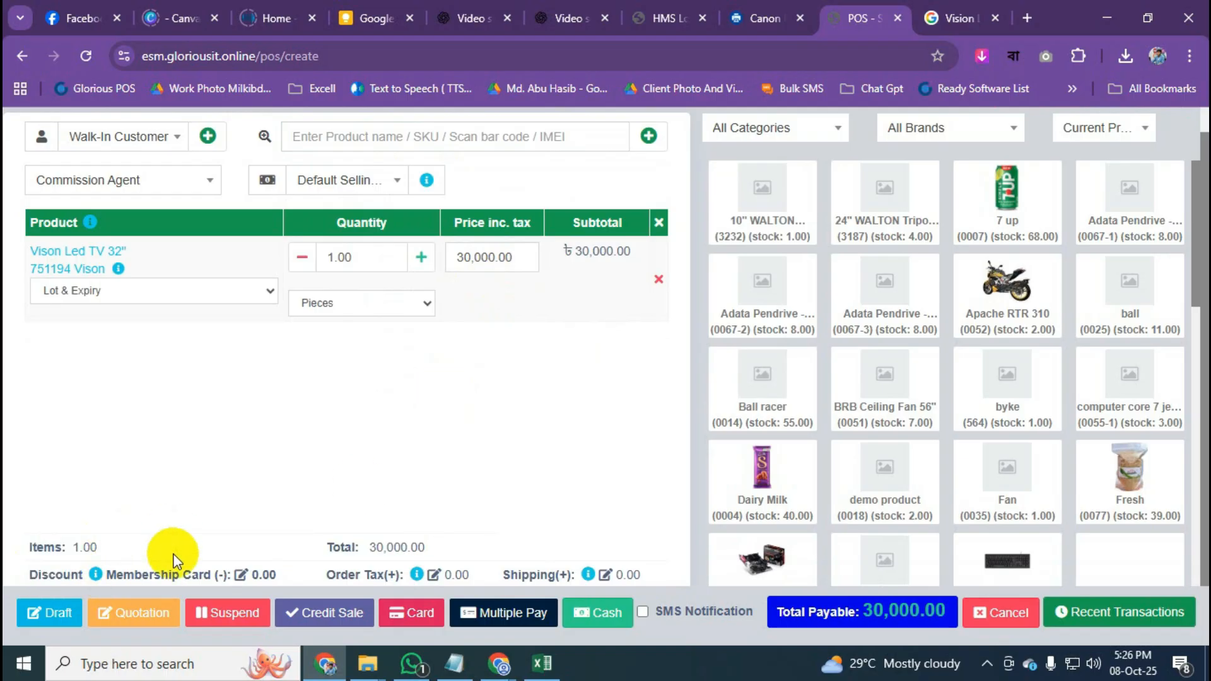
Apply a 10 Percentage discount, taking 3,000.00 off so the sale totals 27,000.00.
click(240, 575)
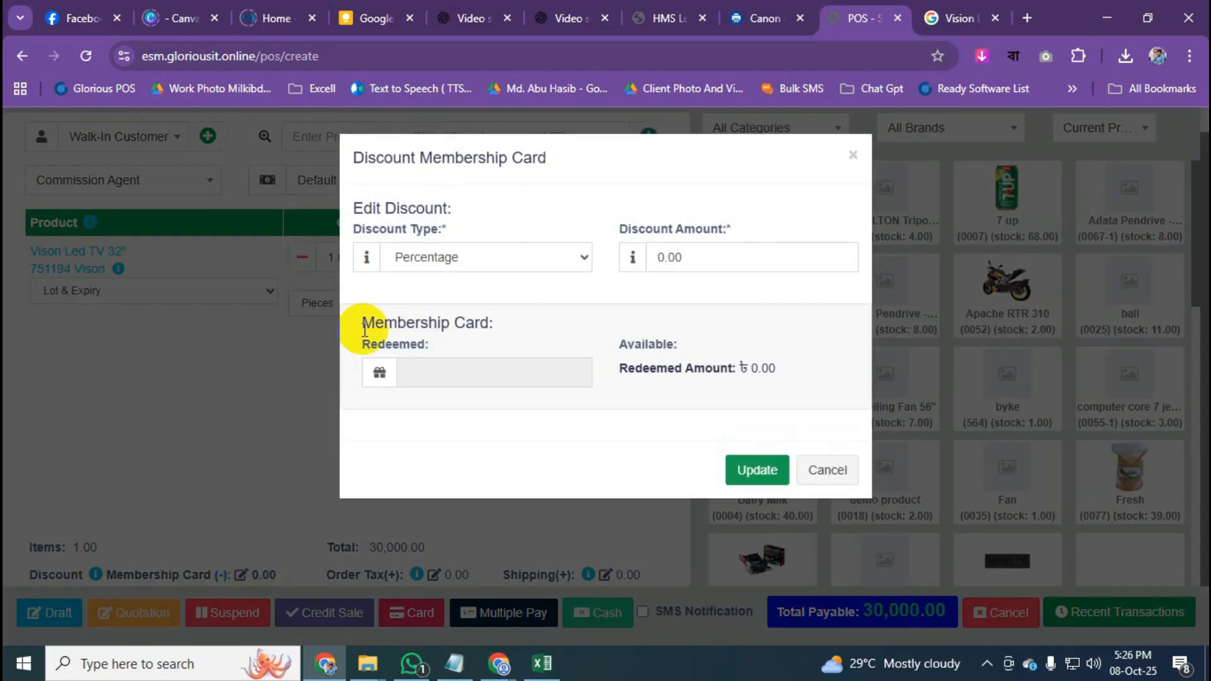
click(532, 259)
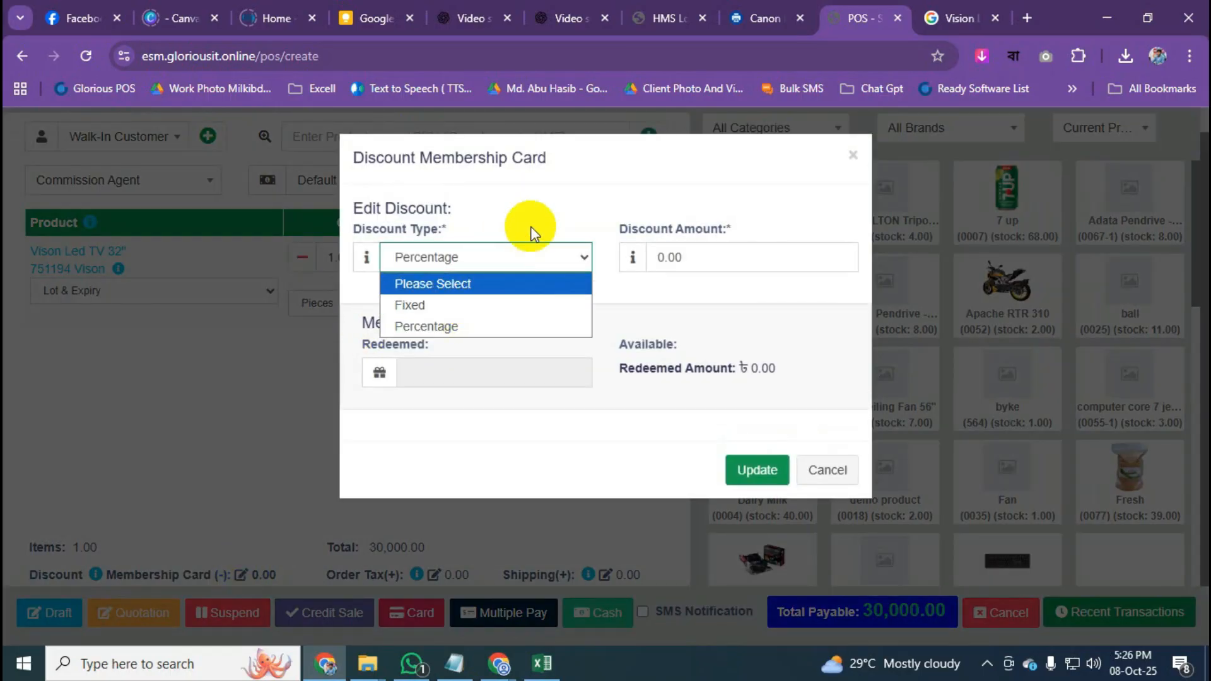
click(550, 197)
double_click(693, 260)
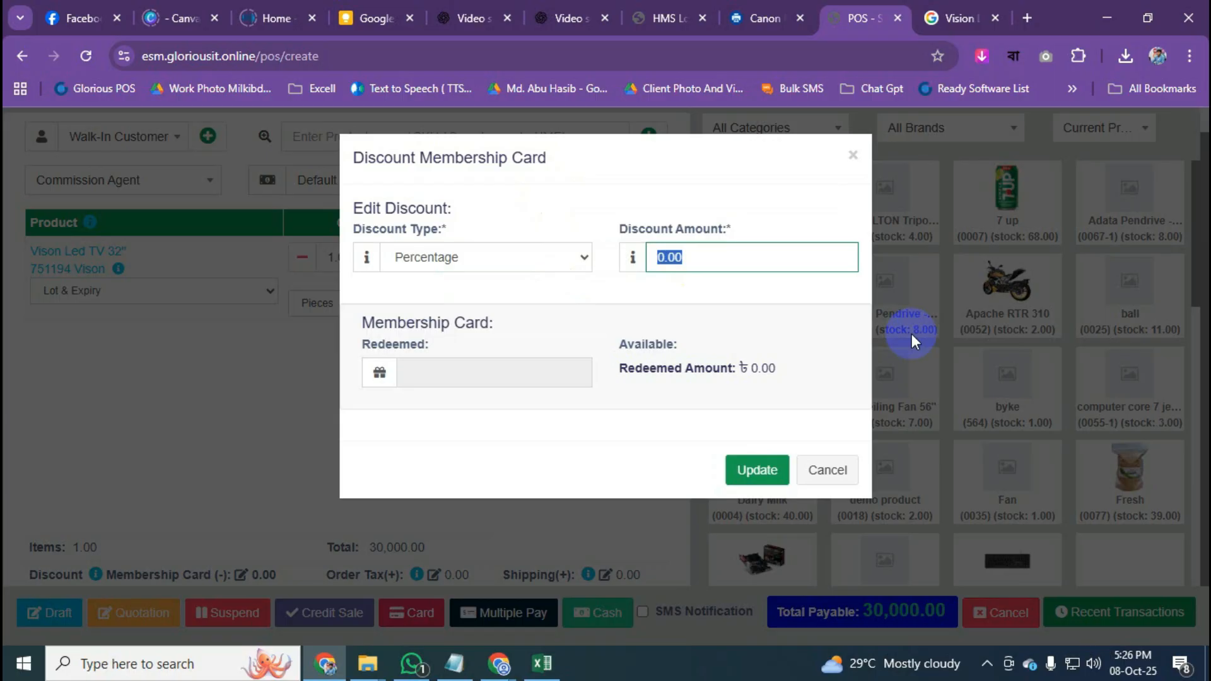
text(10)
click(774, 298)
click(754, 470)
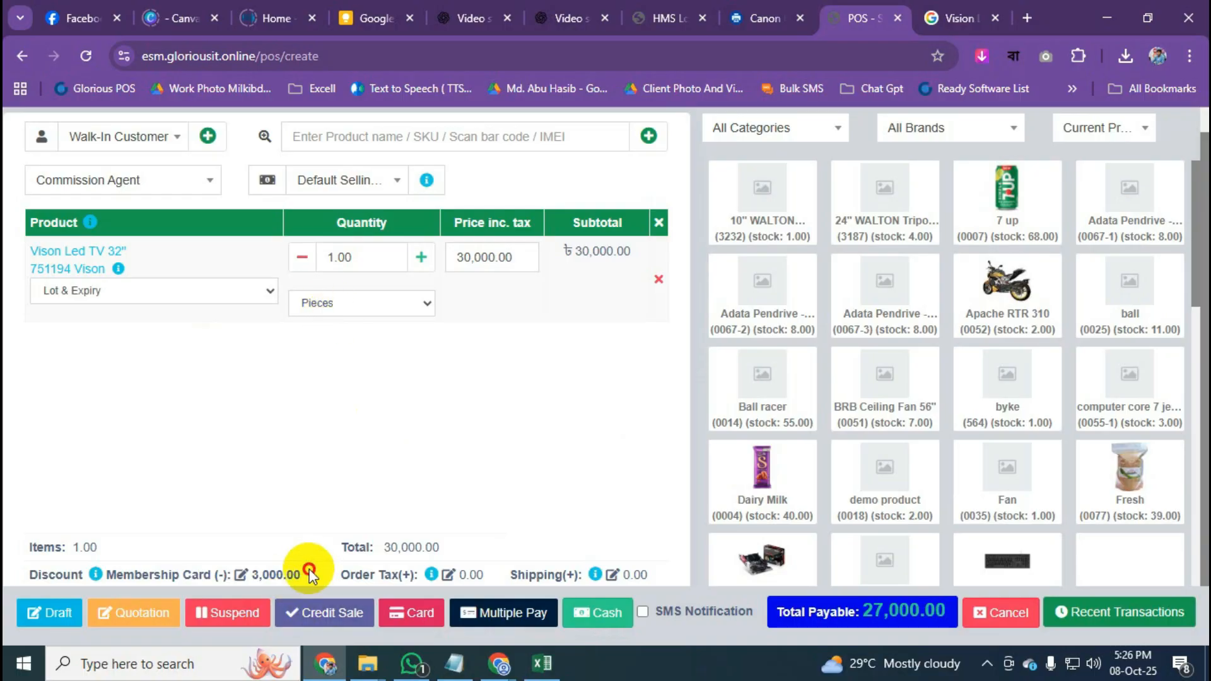
drag(309, 571, 245, 574)
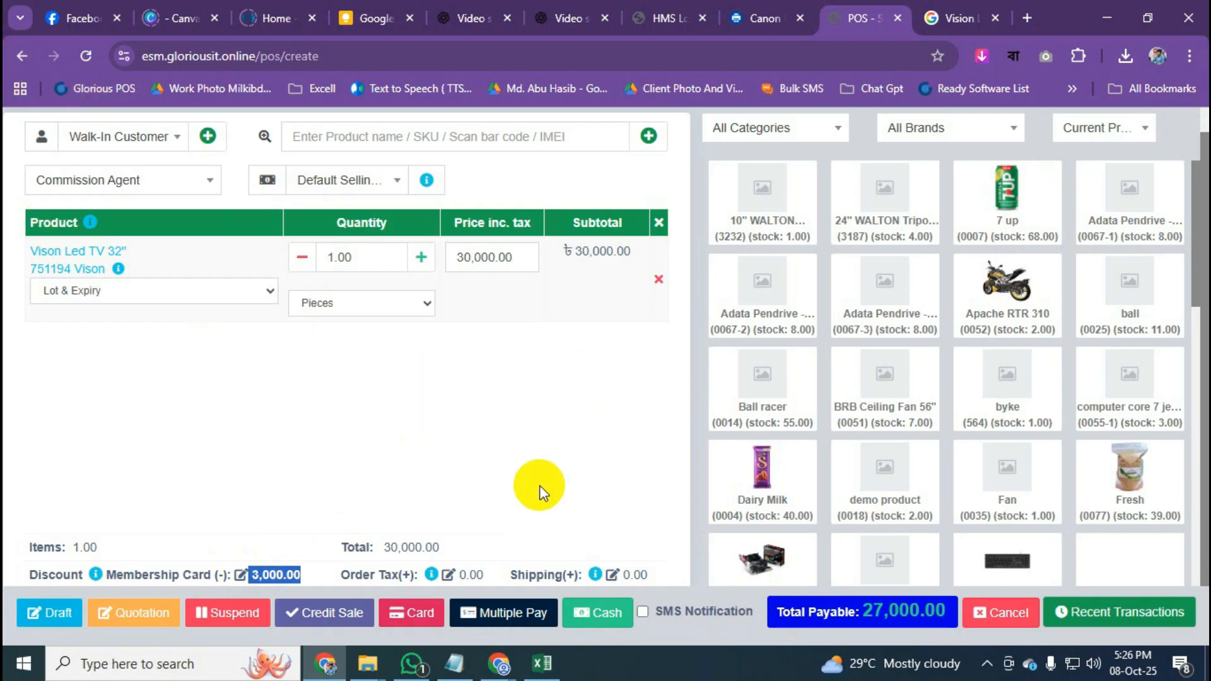
Go back from the POS page and leave the unsaved sale.
click(984, 18)
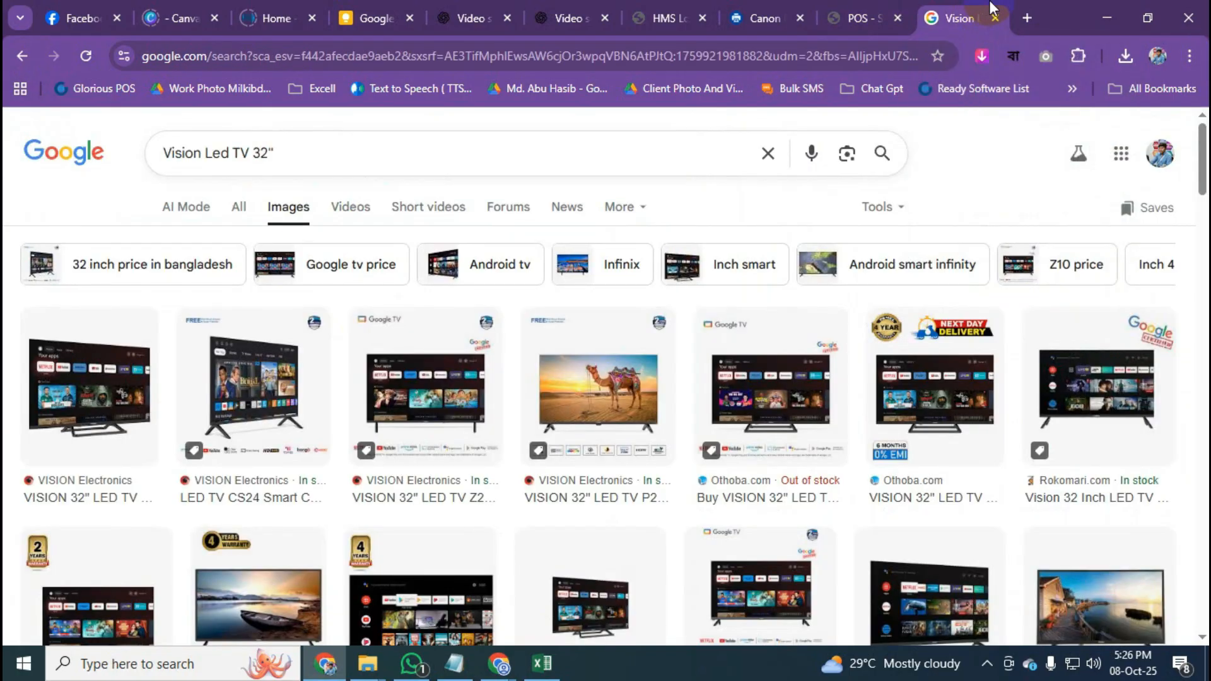
click(858, 18)
click(26, 51)
click(684, 168)
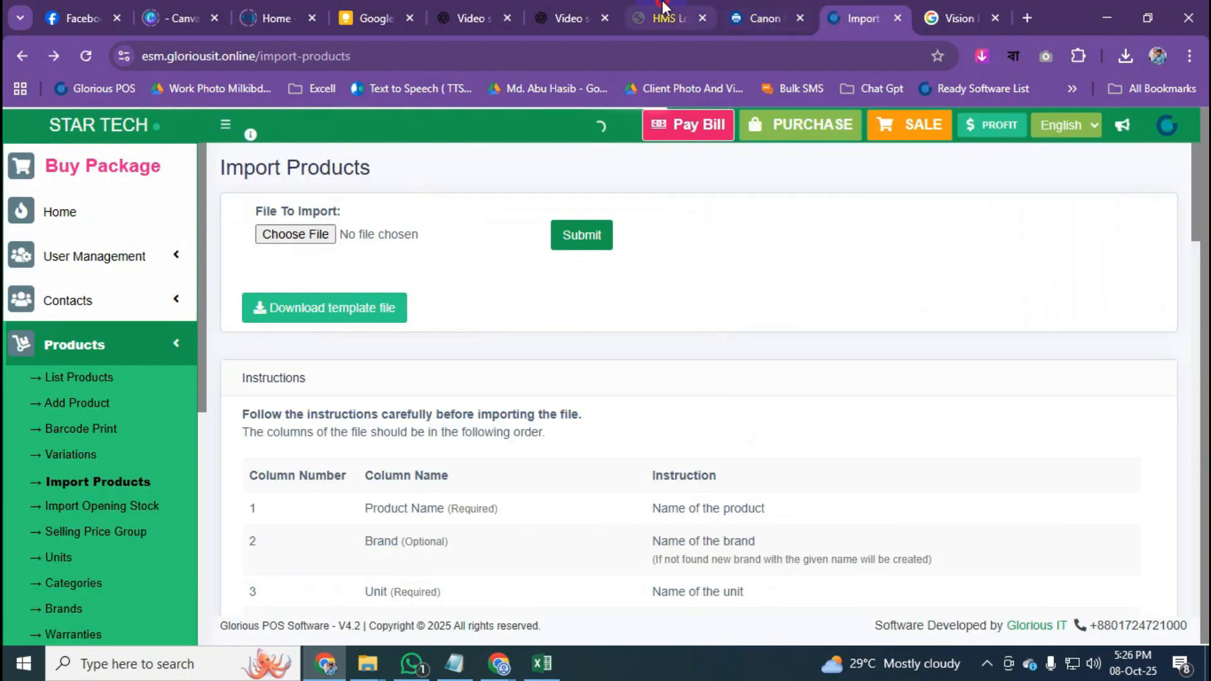
Switch back to the Import Products tab and collapse the Products menu.
click(669, 18)
click(775, 8)
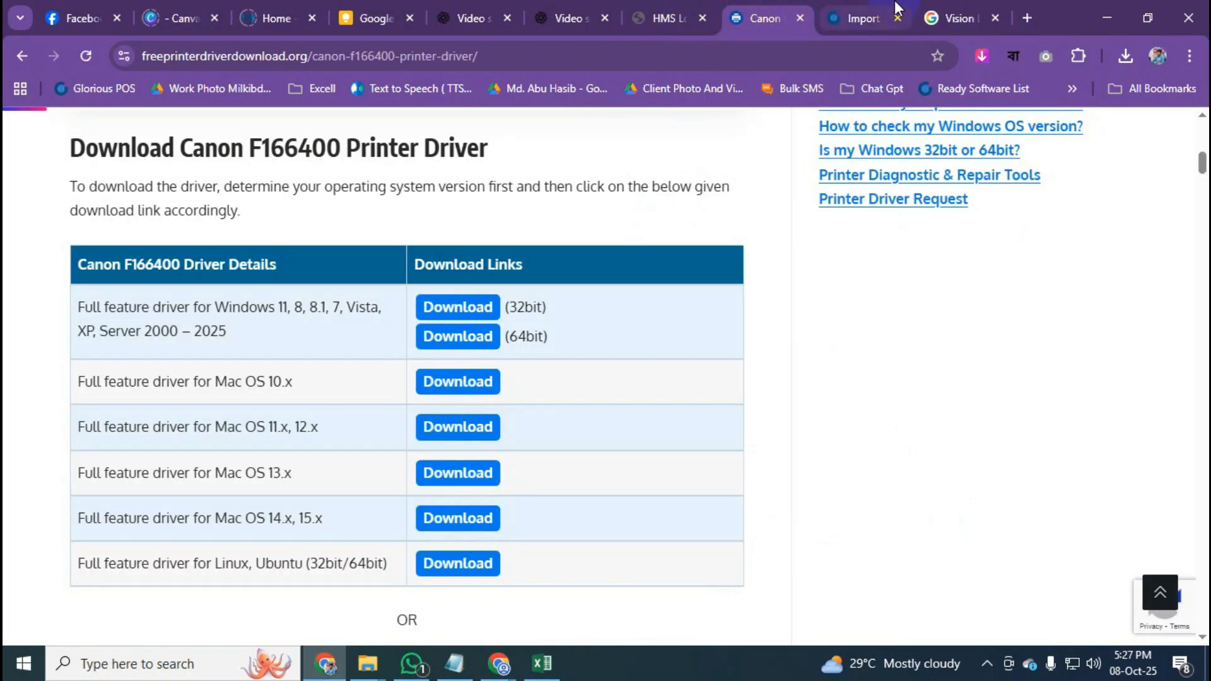
click(870, 13)
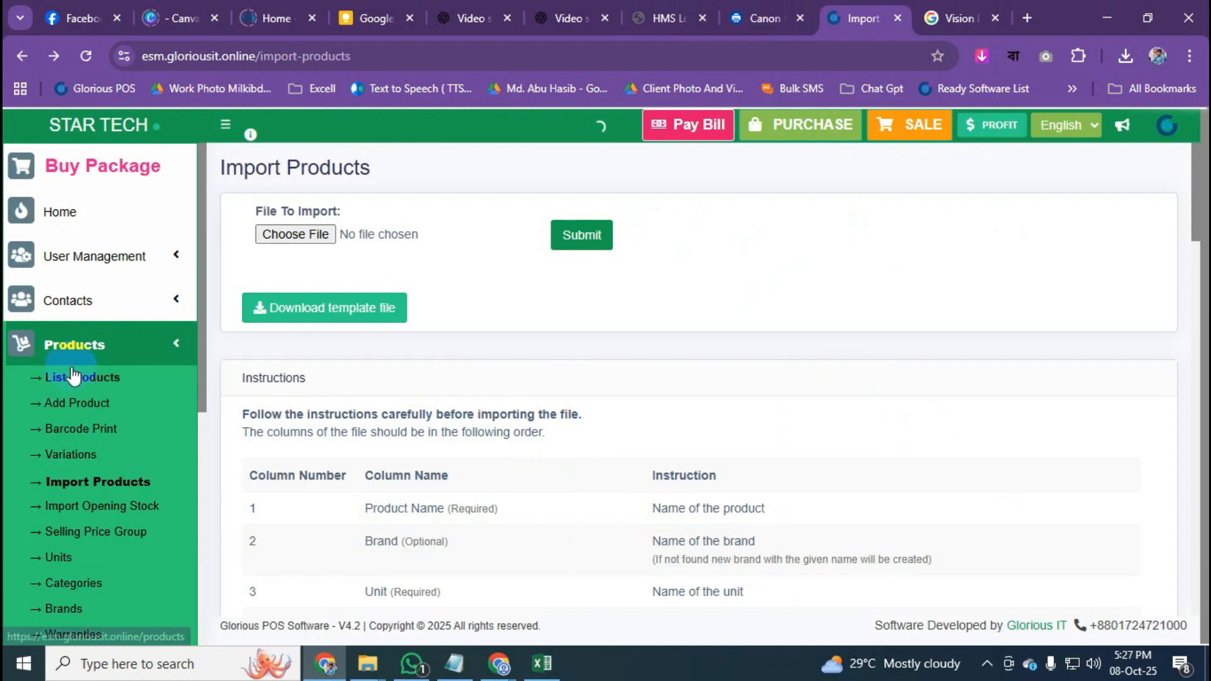
click(149, 352)
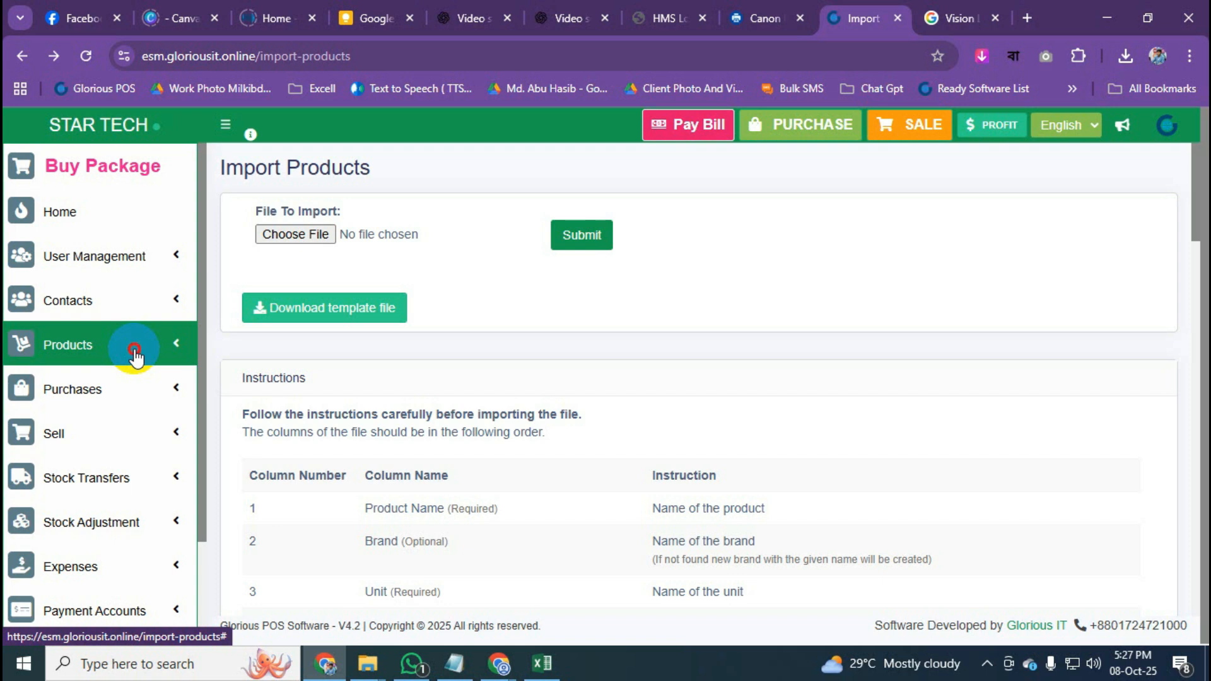
Toggle the sidebar's Products section a few times, leaving it expanded.
click(135, 357)
click(134, 355)
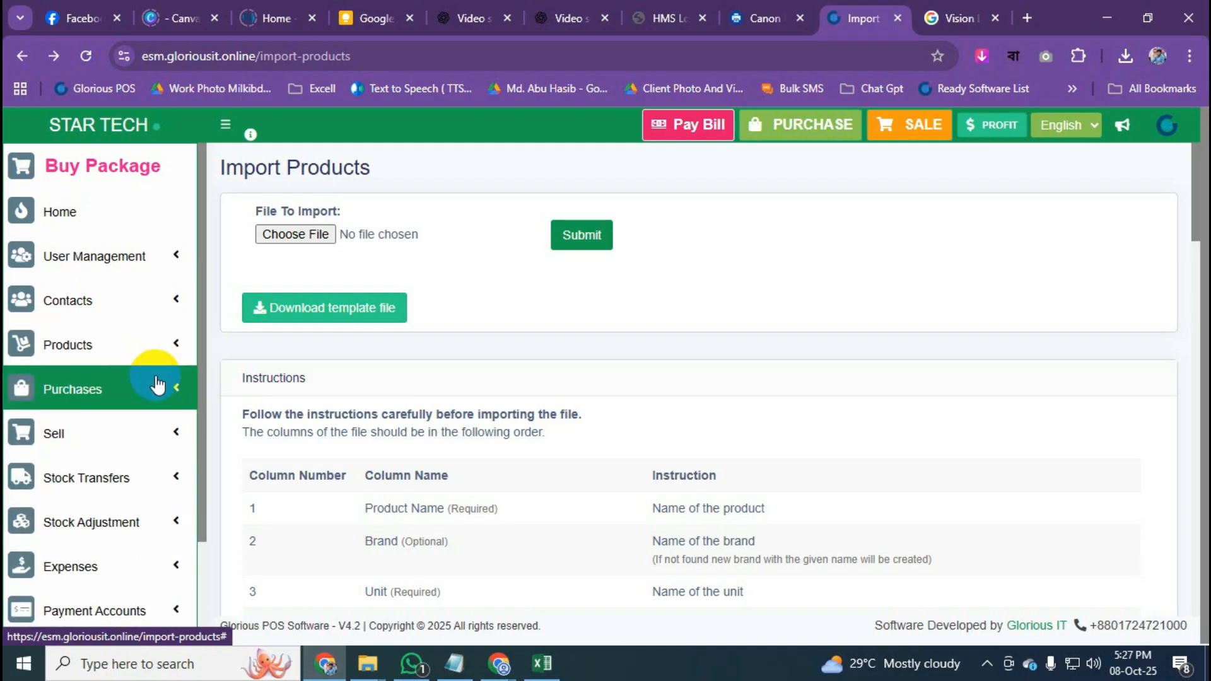
click(162, 343)
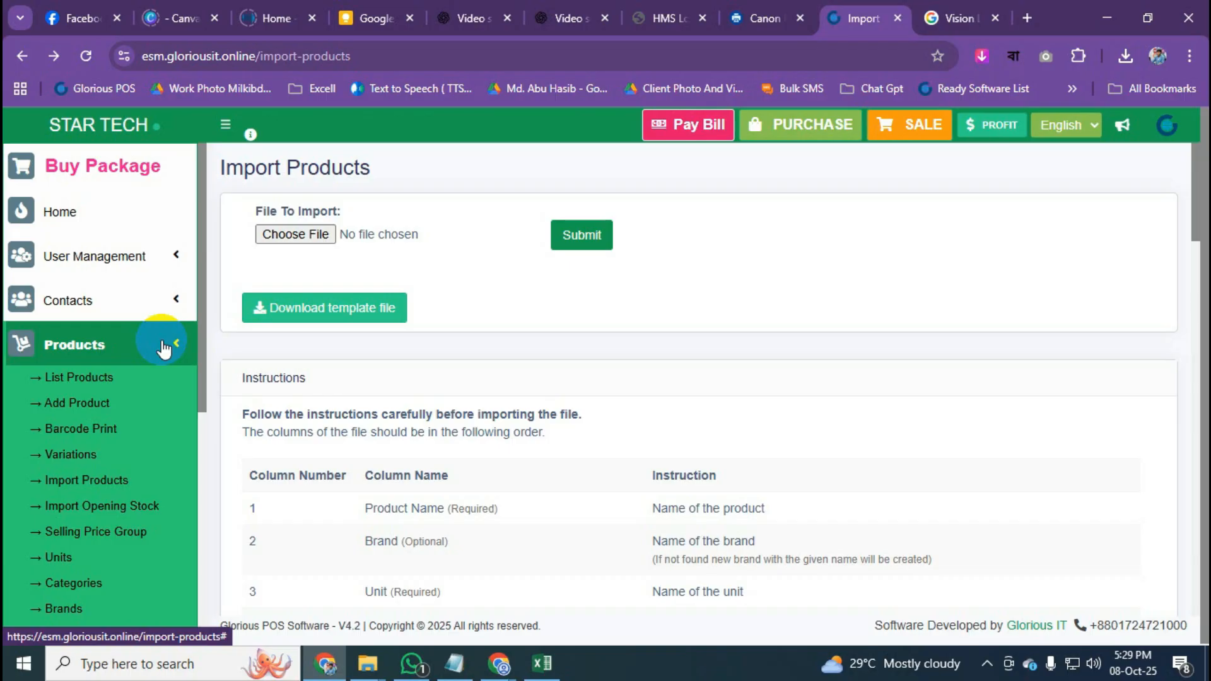
click(163, 345)
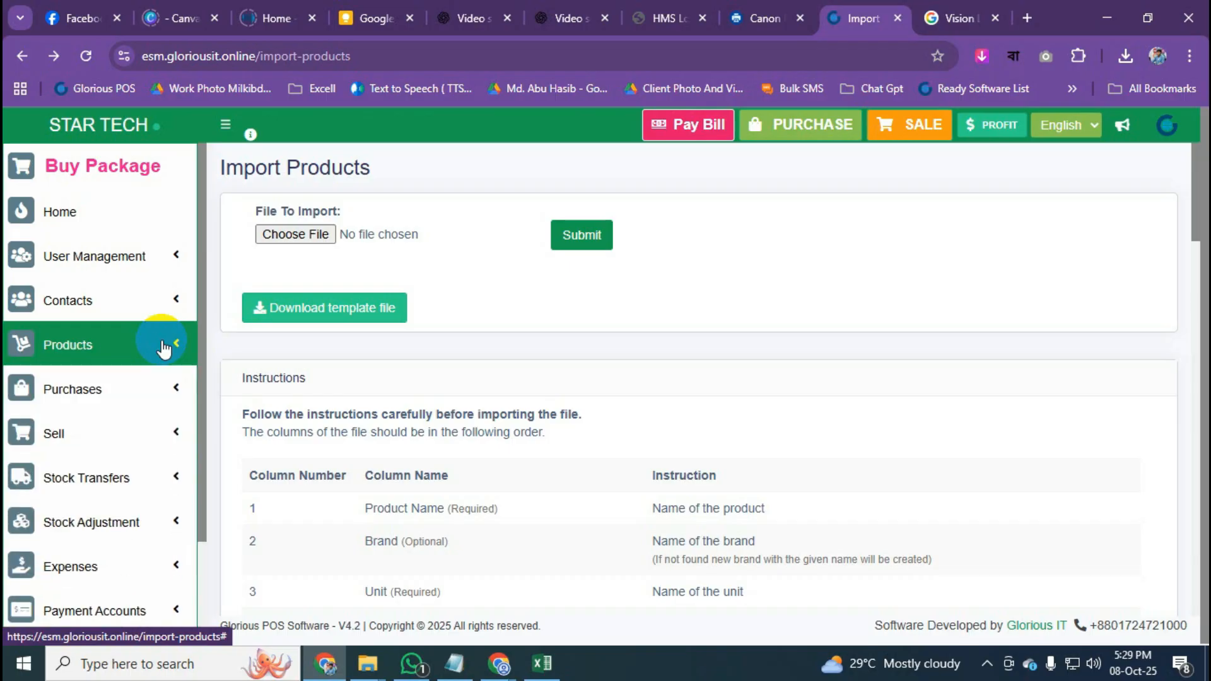
click(164, 346)
scroll(110, 414, down, 1)
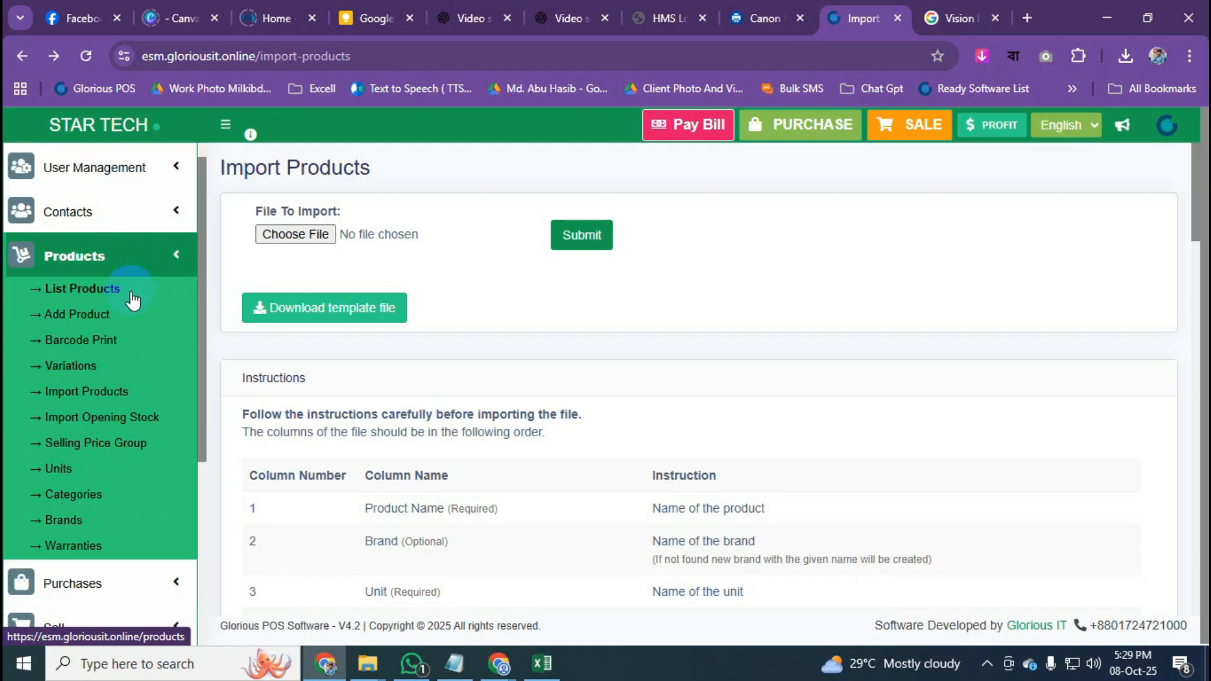
Open Products > List Products to show all products with filters, then re-expand the Products menu.
click(94, 301)
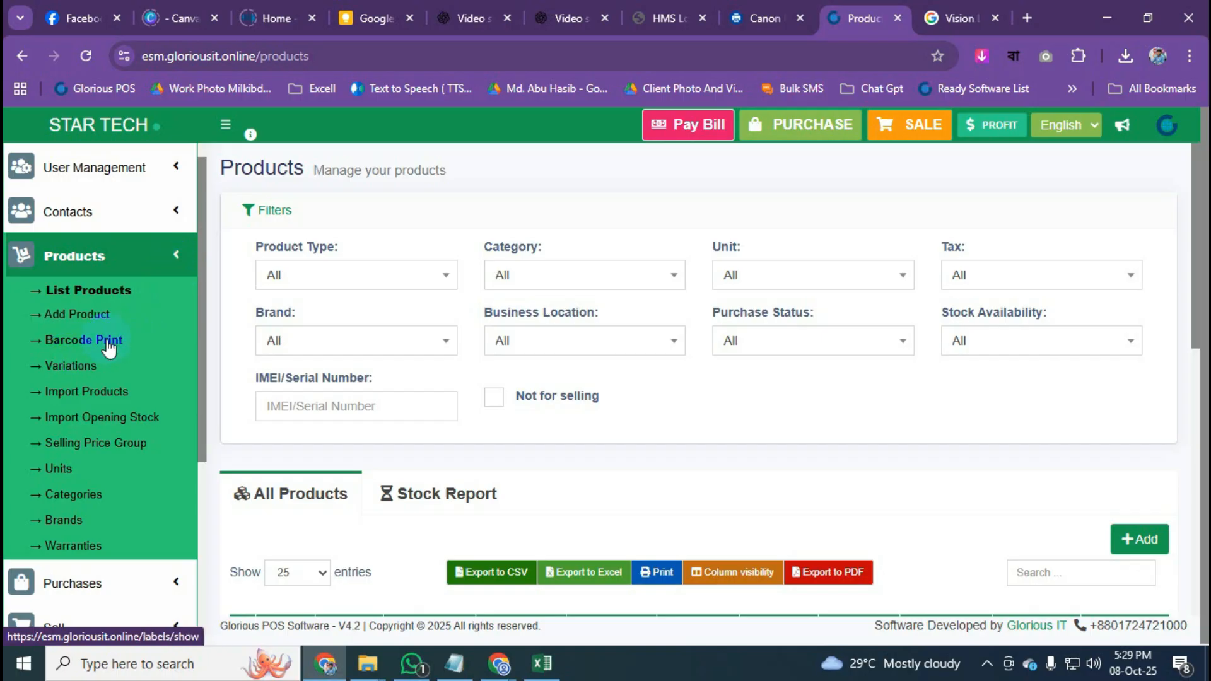
scroll(108, 346, down, 1)
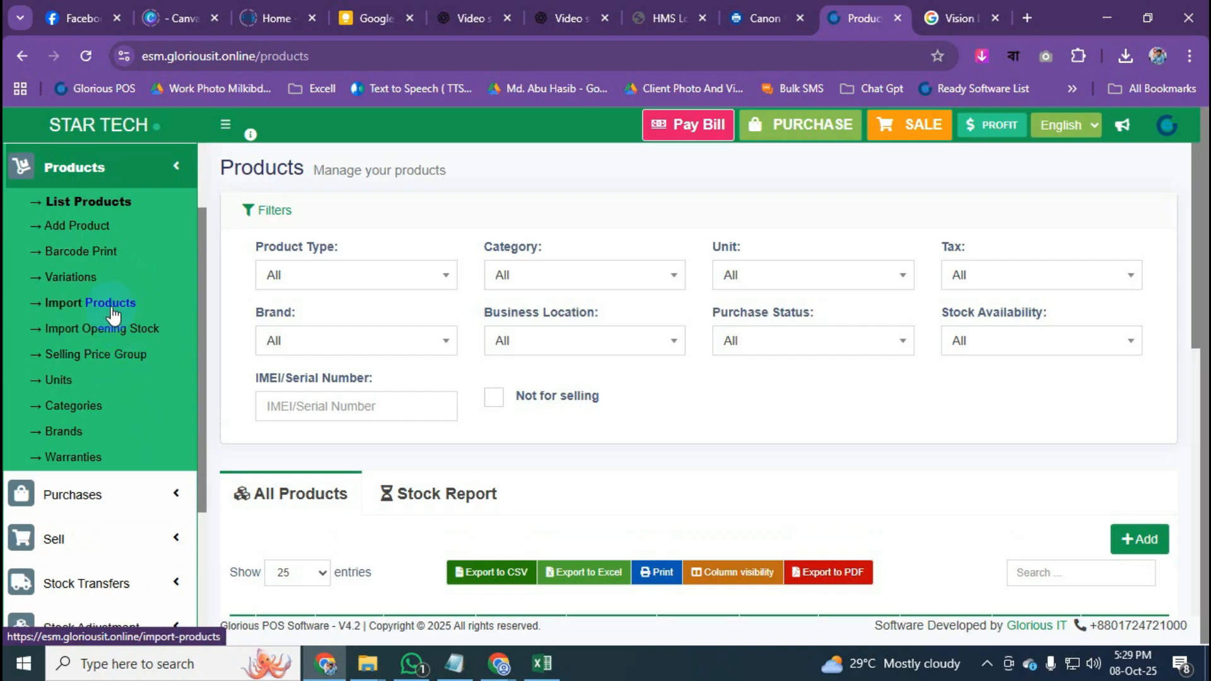
scroll(121, 347, down, 2)
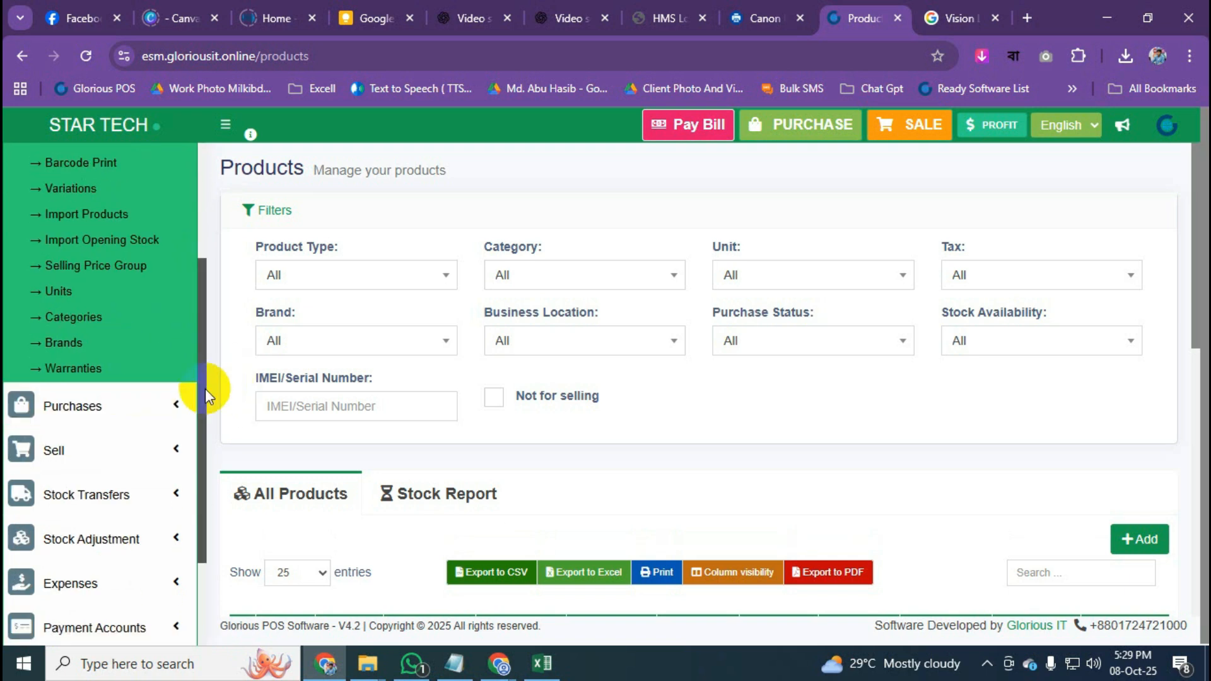
scroll(206, 389, down, 2)
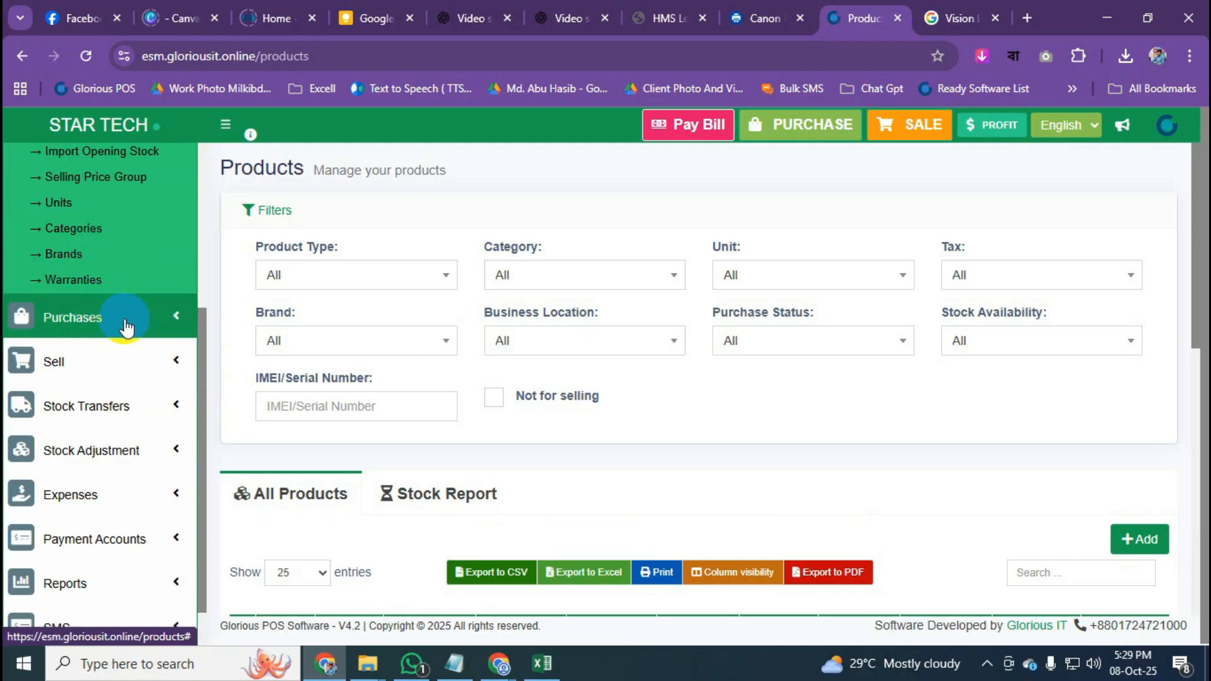
scroll(122, 325, up, 6)
click(166, 344)
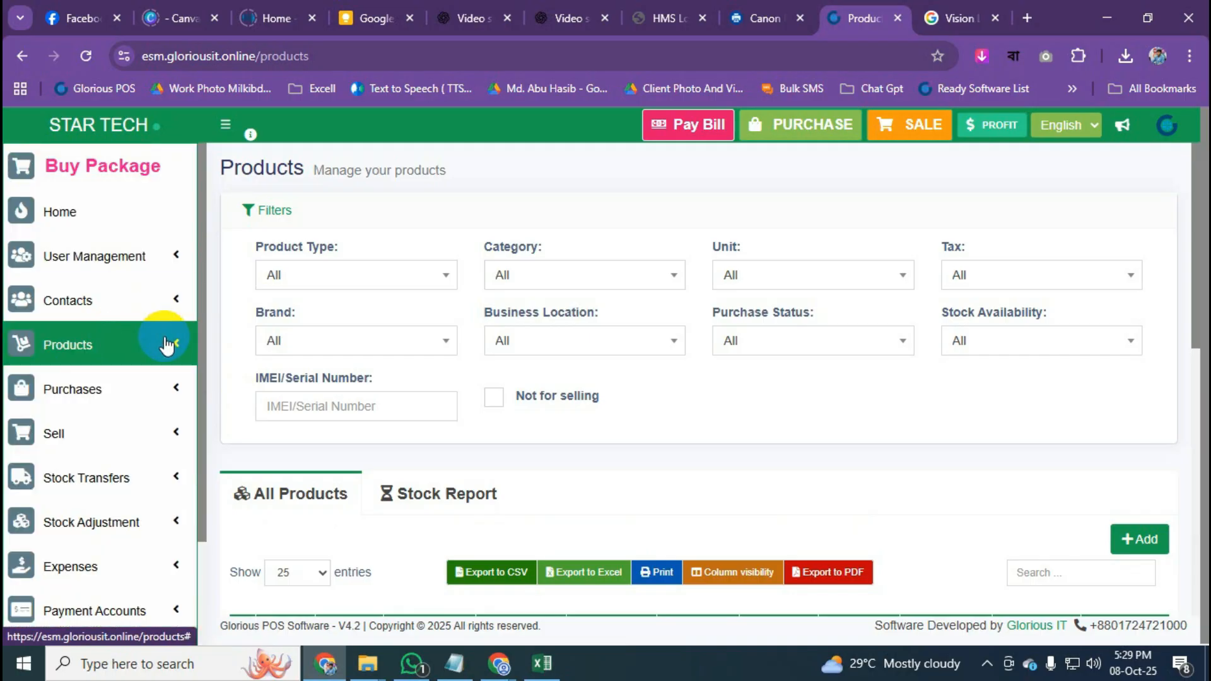
click(166, 344)
scroll(166, 344, down, 4)
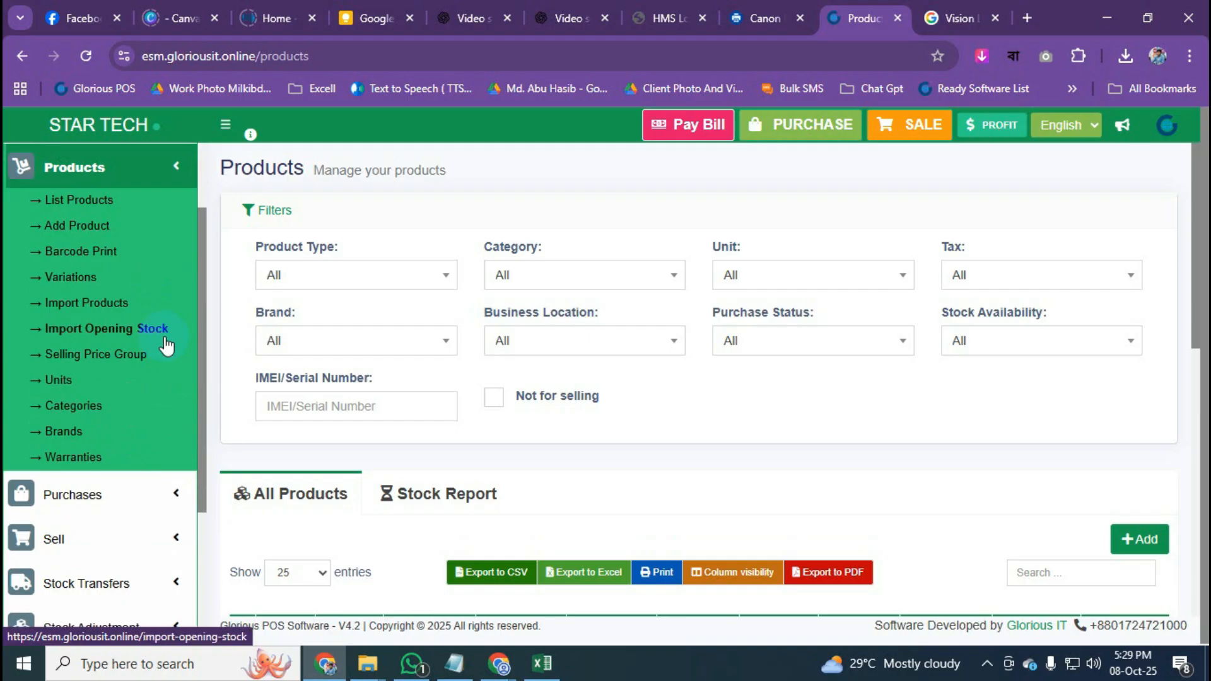
Look at the 1 Year Warranty entry on the warranties page, then open Add Product.
click(67, 459)
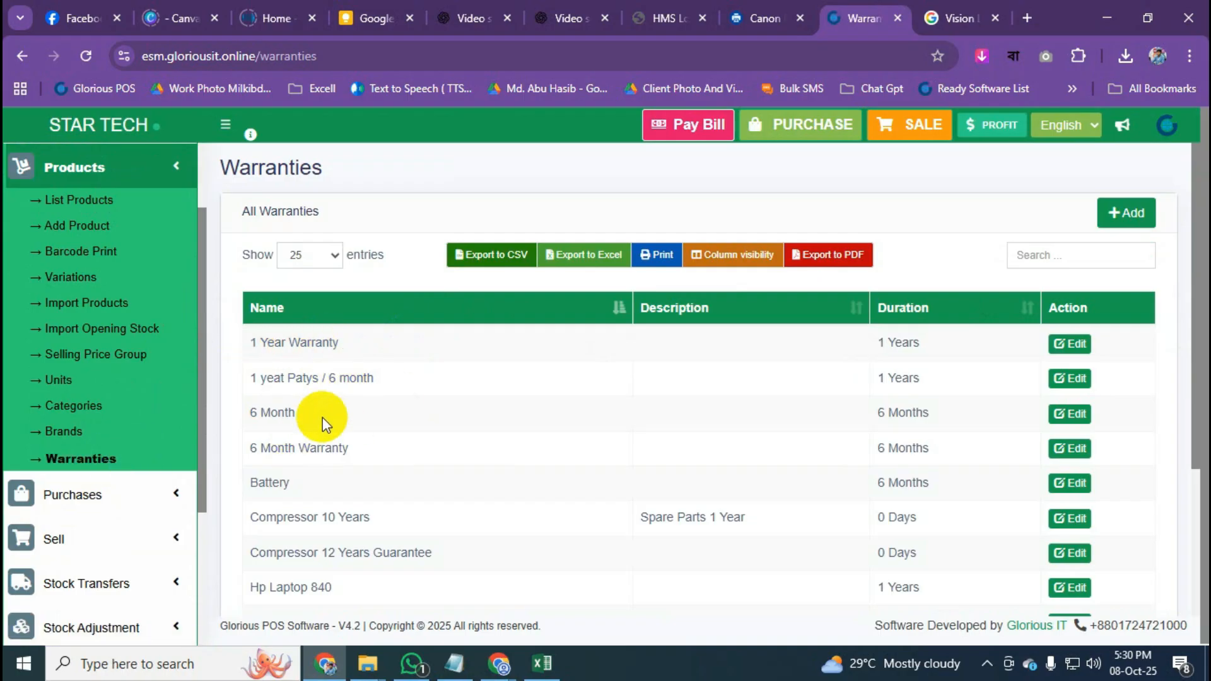
drag(257, 343, 345, 347)
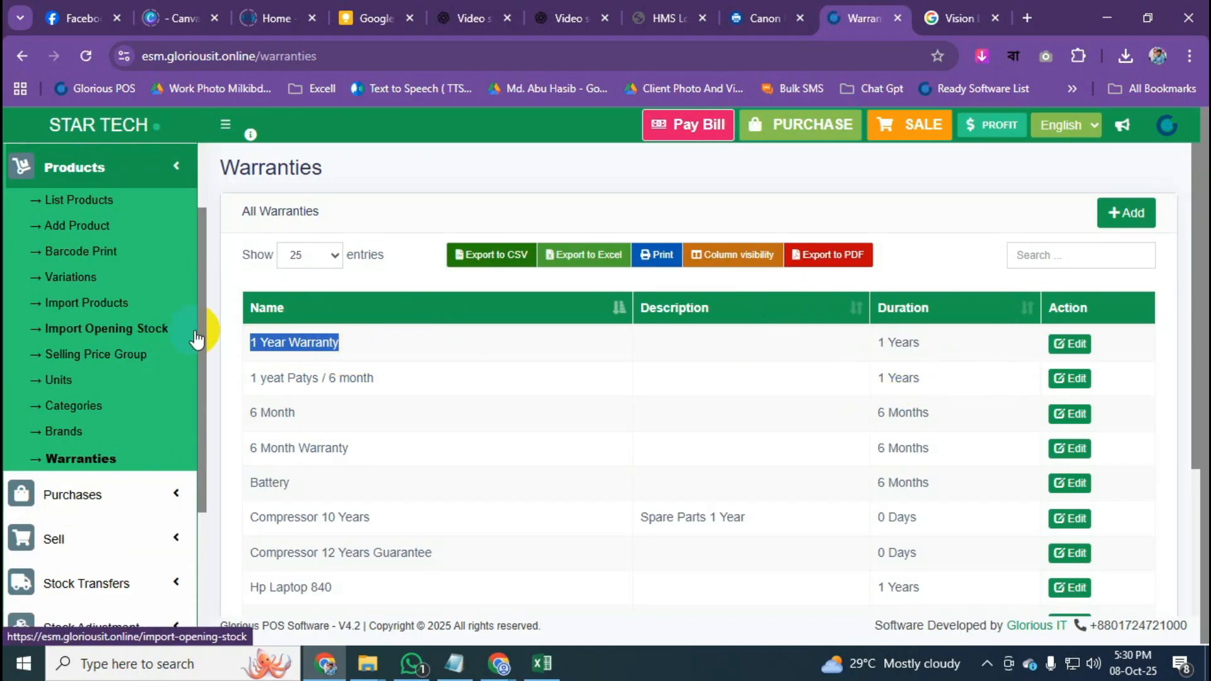
click(108, 230)
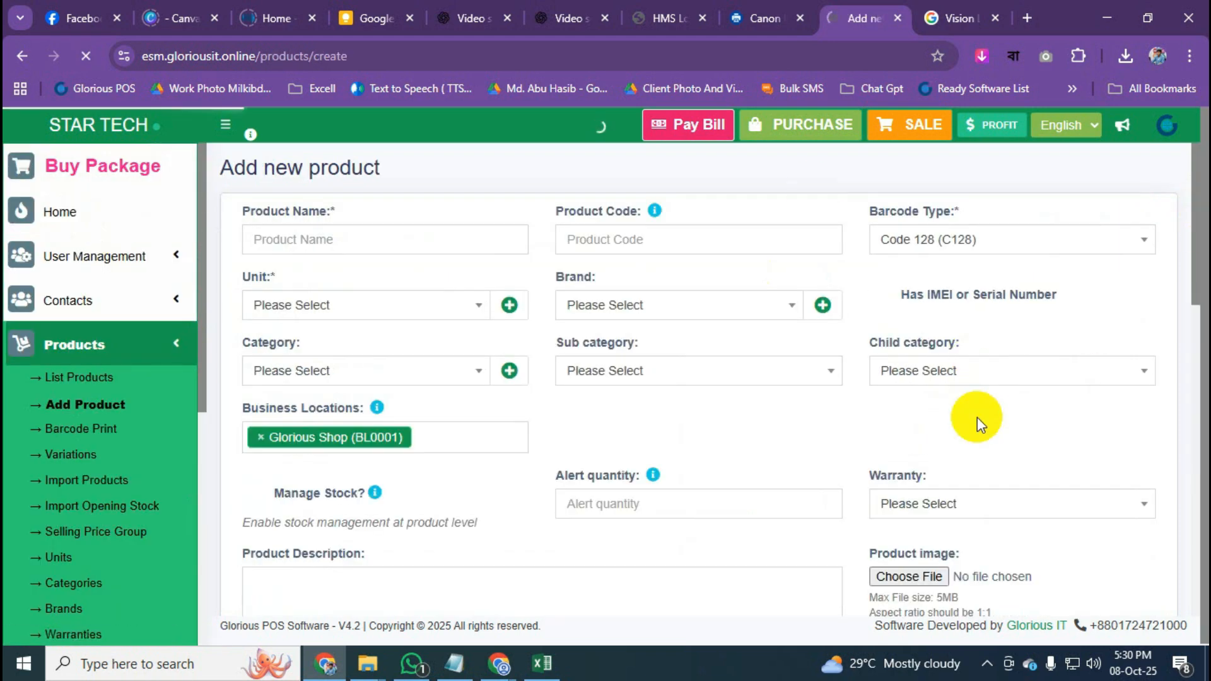
Check the new product's Warranty dropdown twice, leaving no warranty chosen.
scroll(973, 418, down, 3)
click(944, 332)
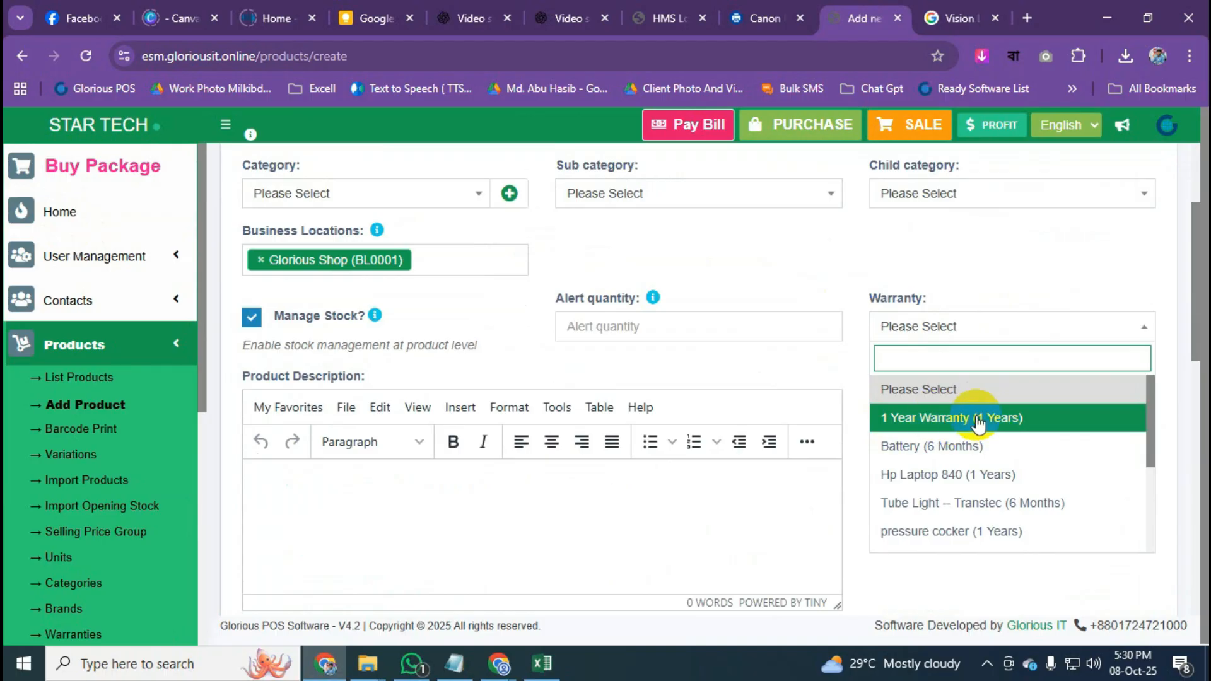
click(955, 260)
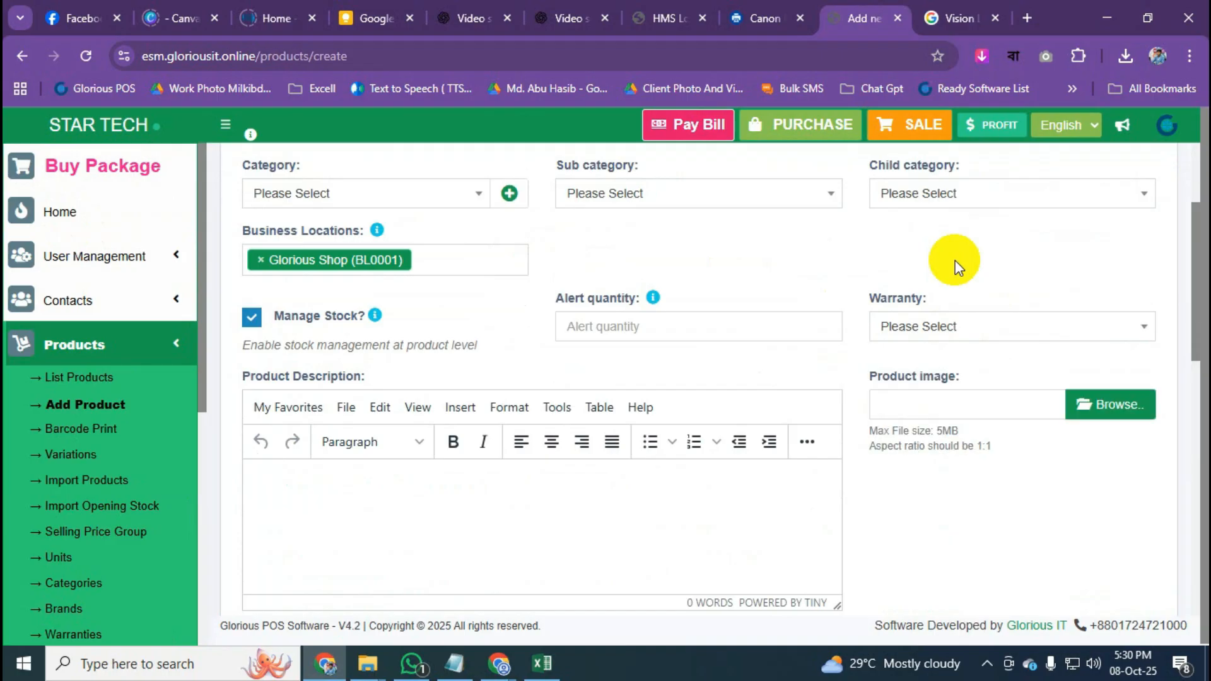
click(1012, 327)
click(1010, 326)
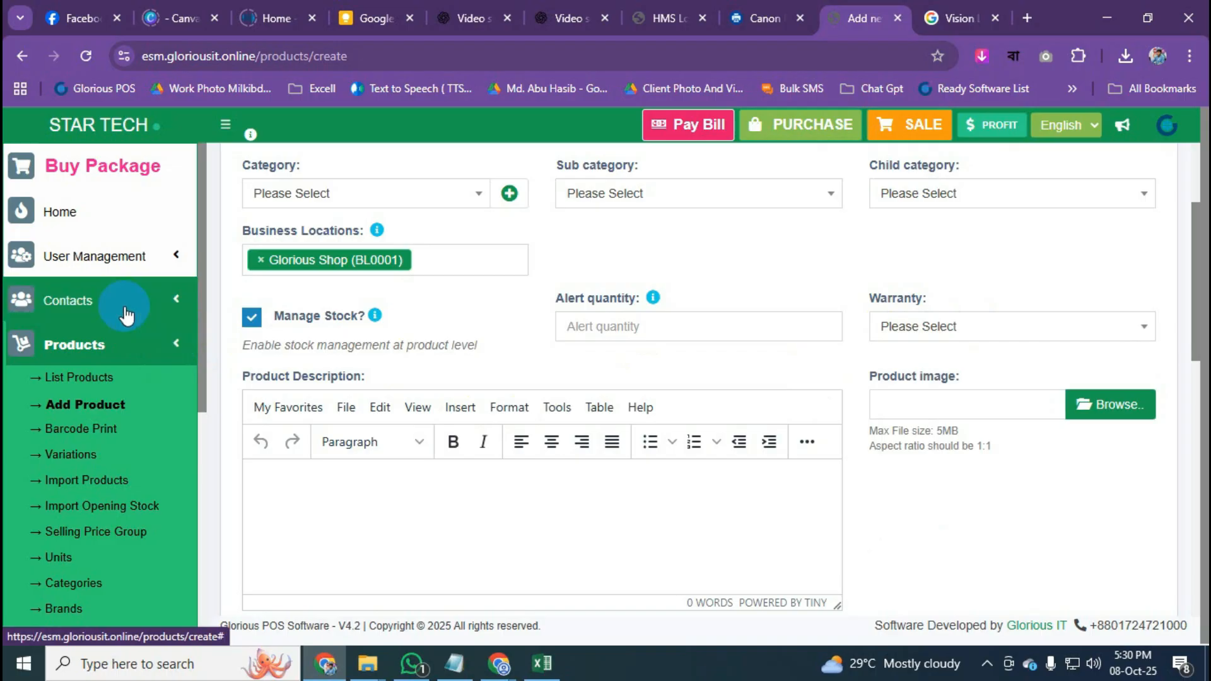
Collapse the Products menu and expand Purchases in the sidebar.
click(158, 355)
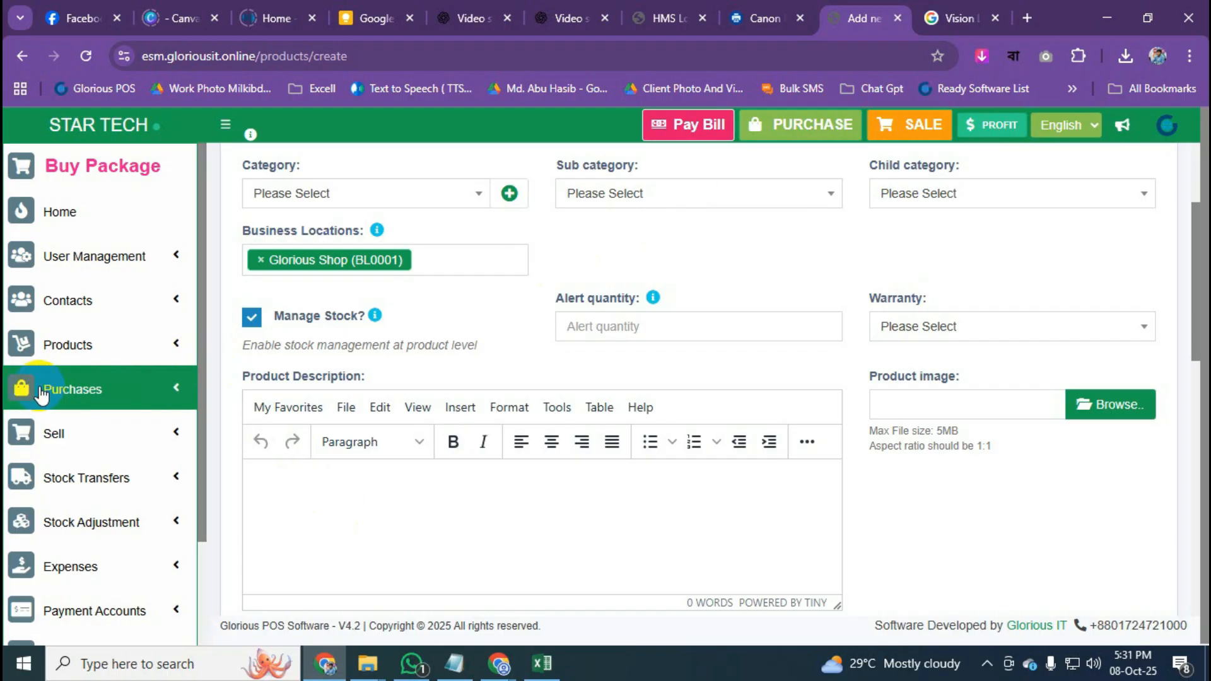
click(34, 344)
click(165, 345)
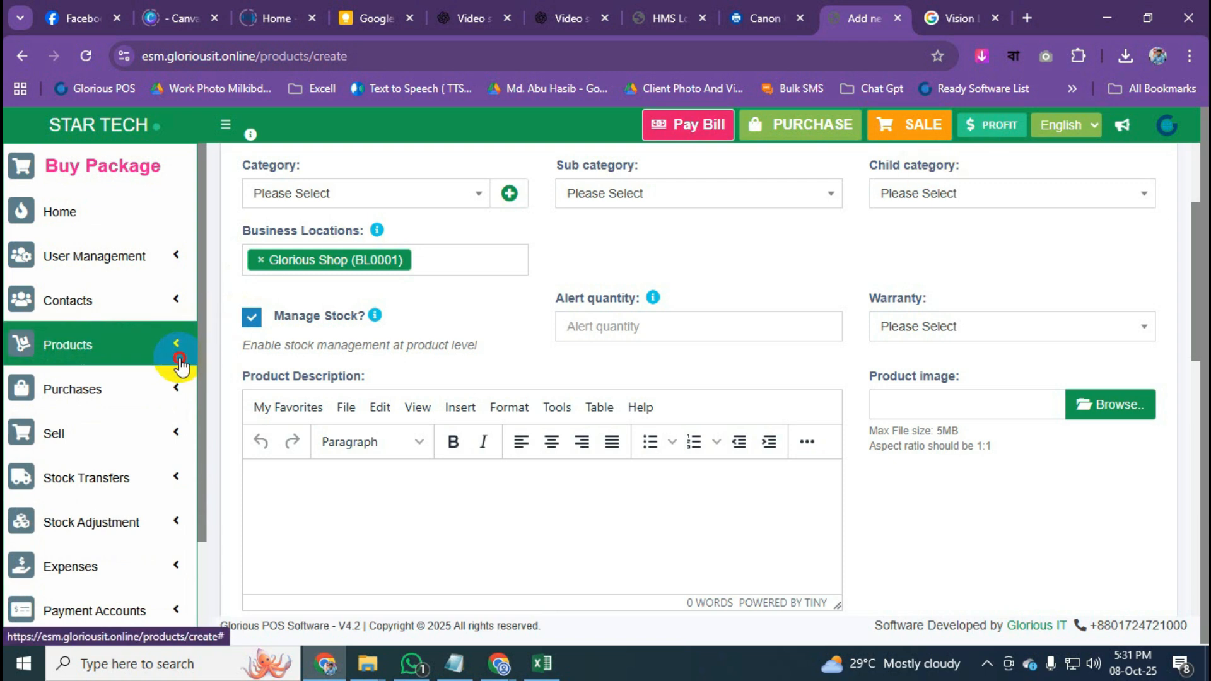
click(180, 366)
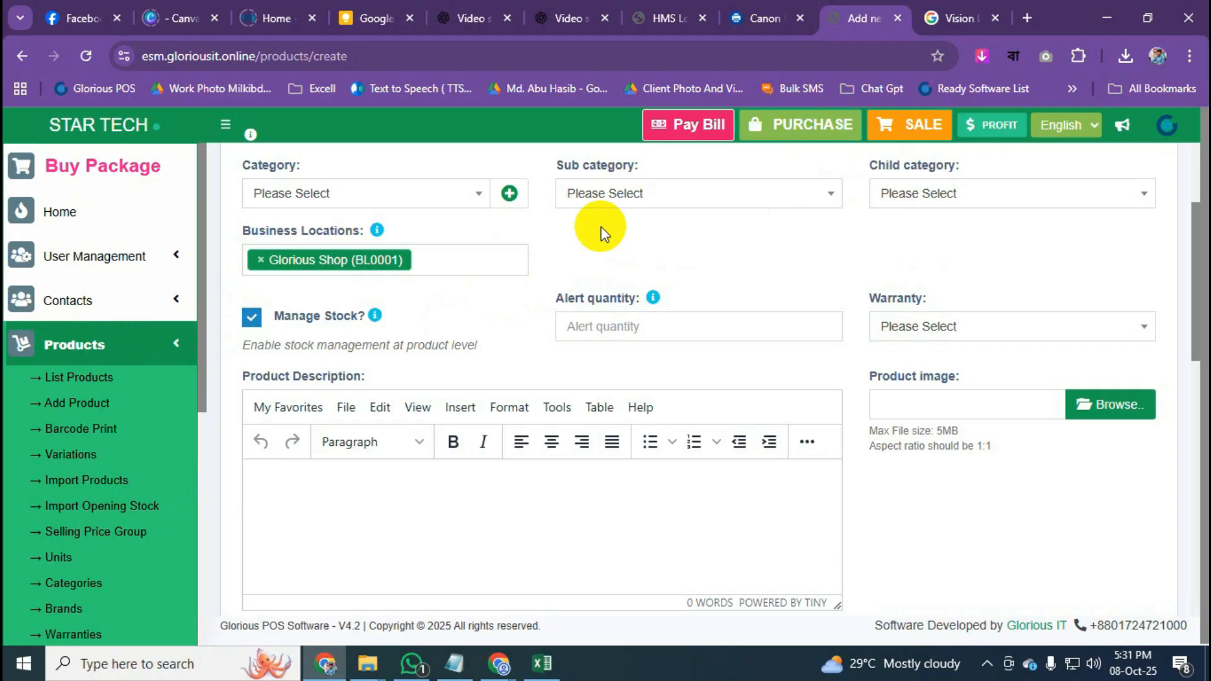
click(175, 358)
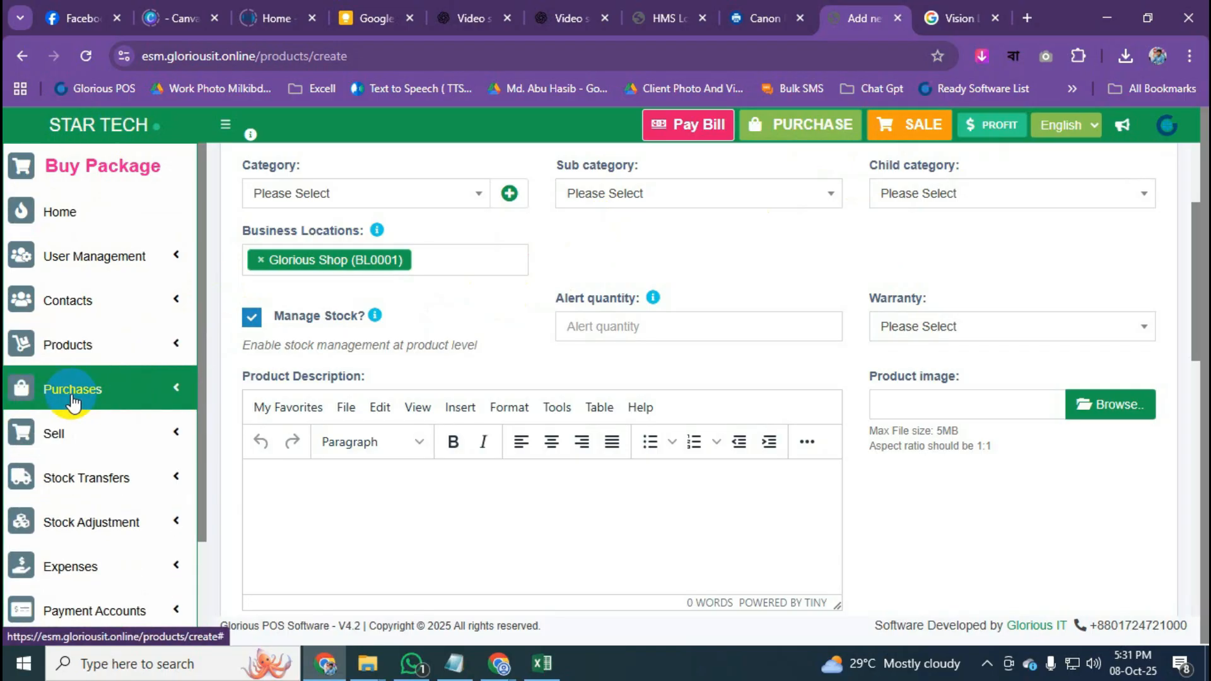
scroll(86, 386, down, 2)
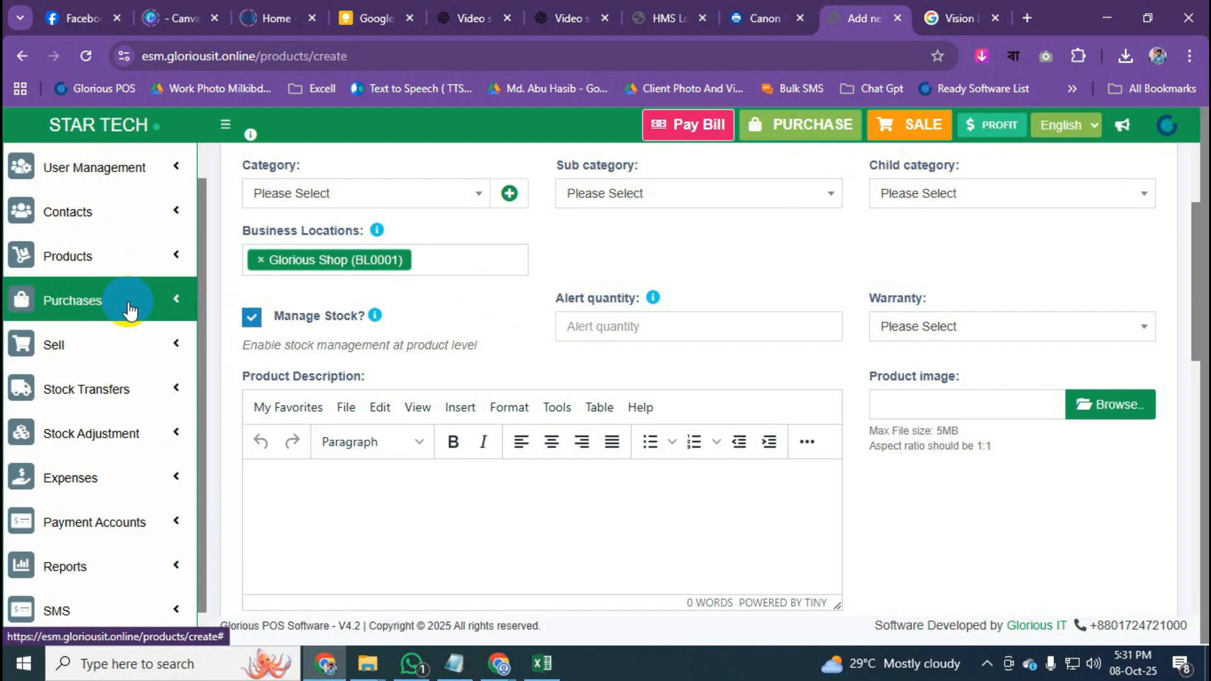
click(129, 309)
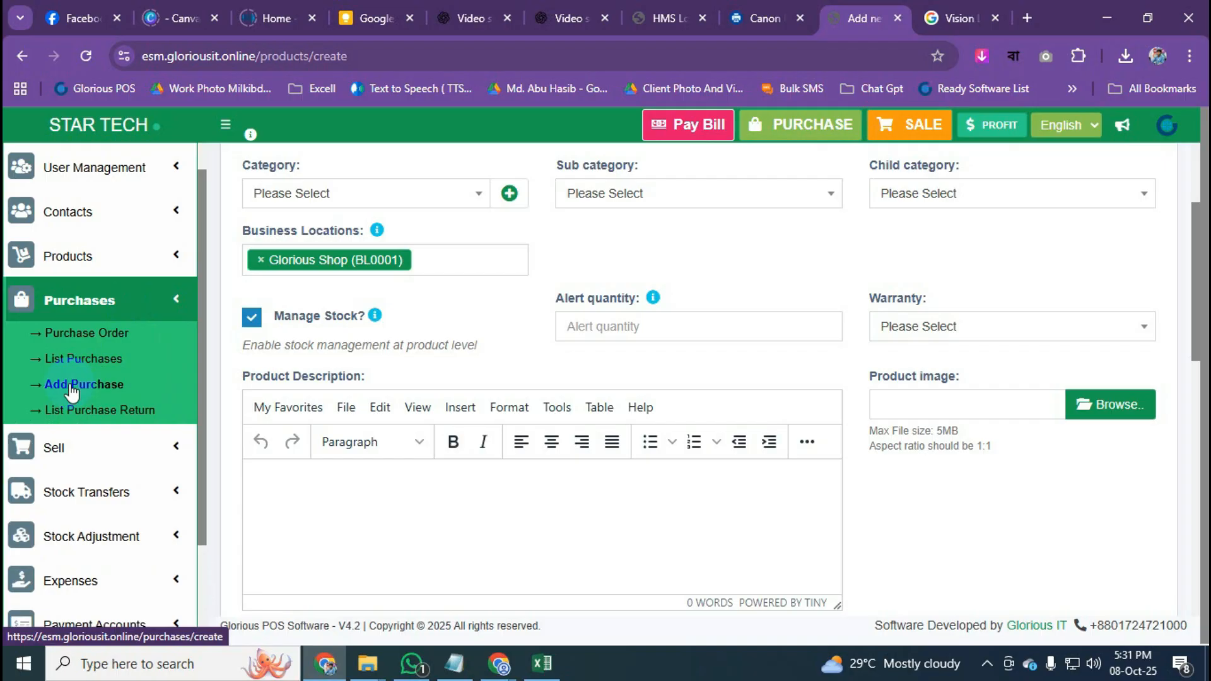
Start a new purchase, leaving the unsaved product form, and dismiss the new-contact form.
click(811, 139)
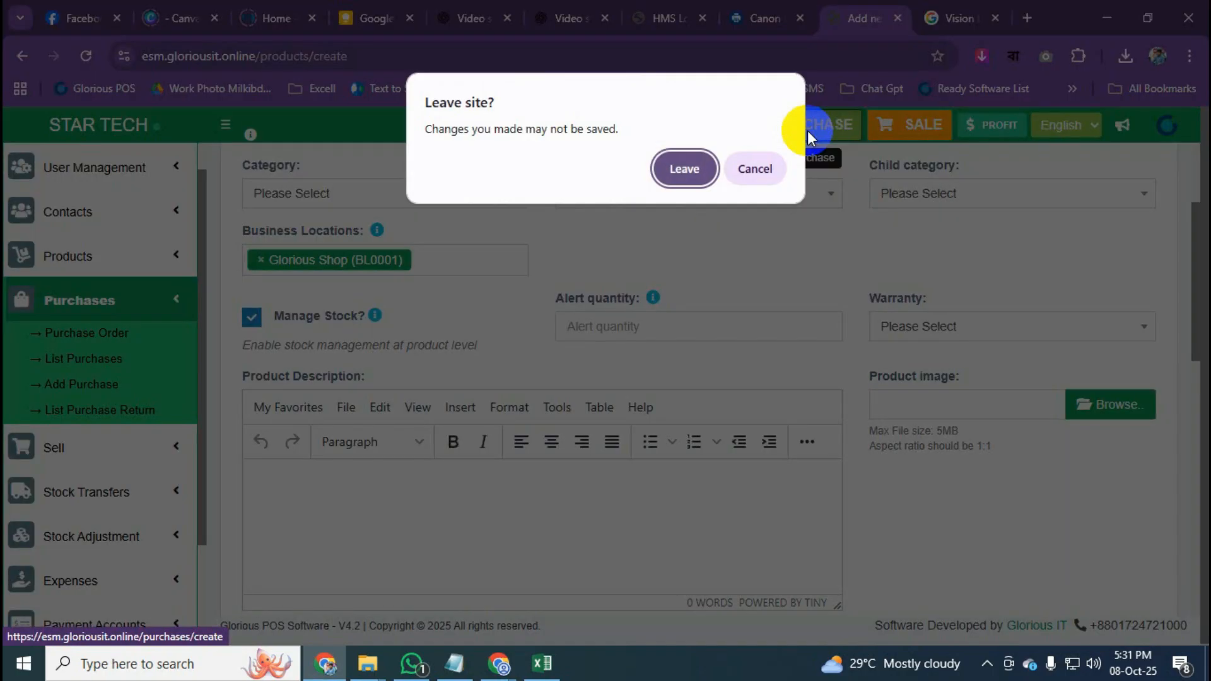
click(678, 168)
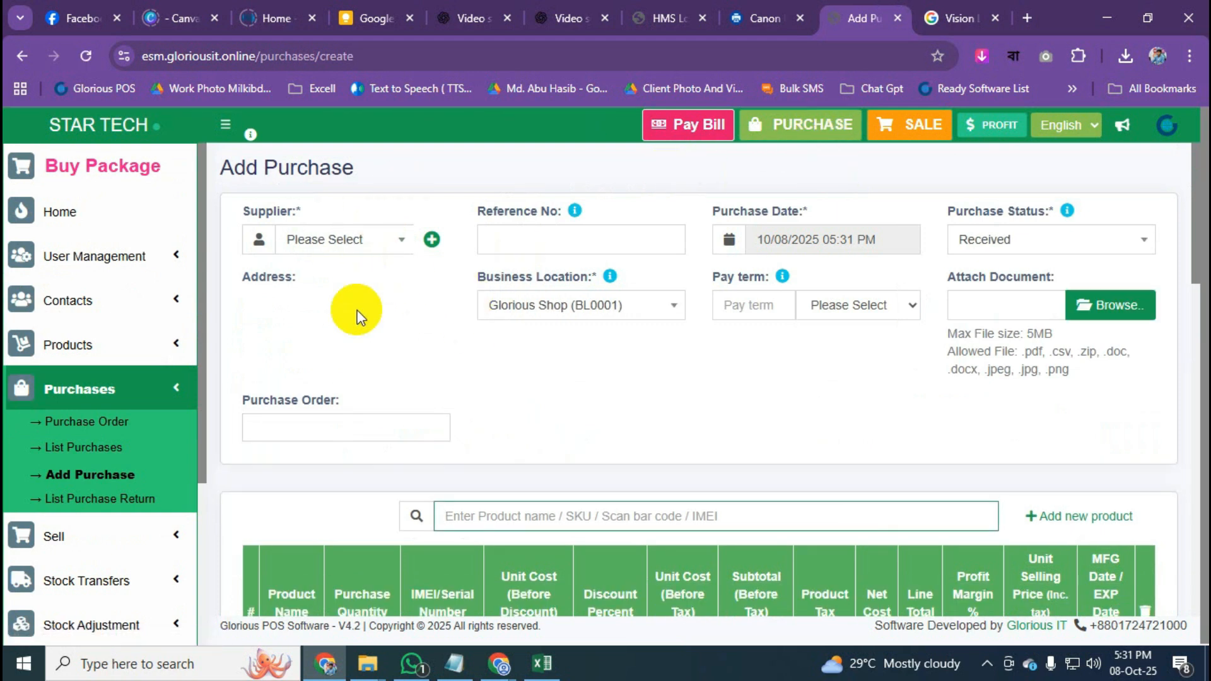
drag(235, 166, 419, 181)
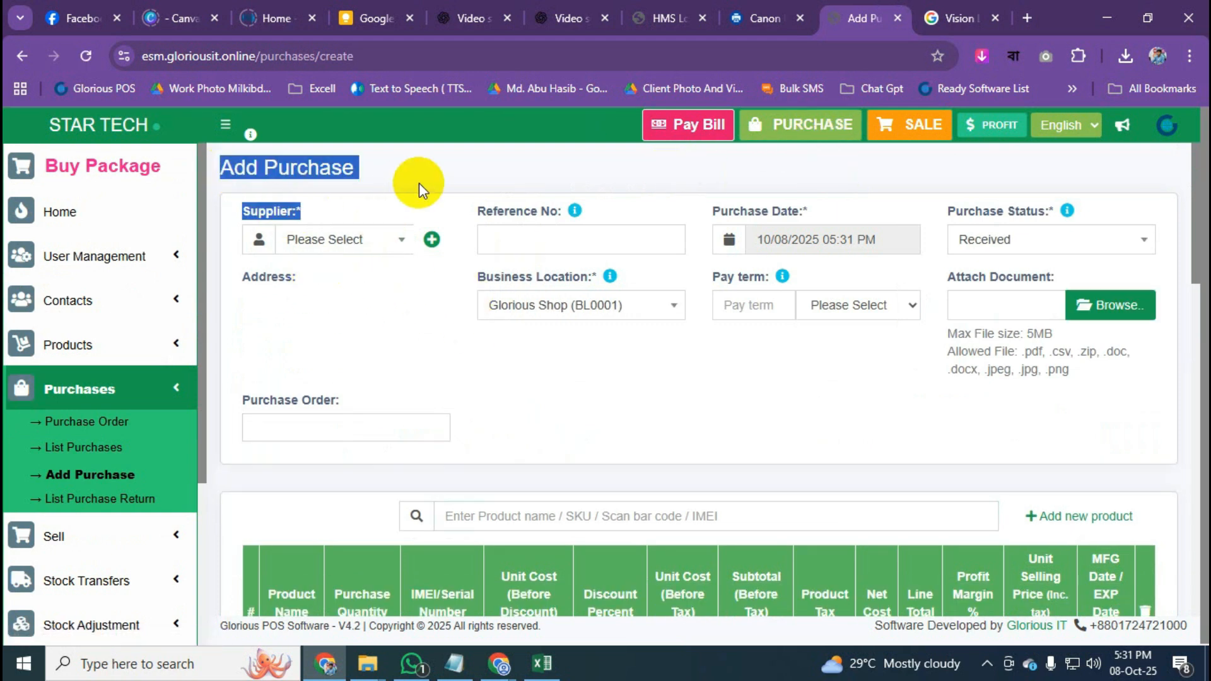
click(391, 171)
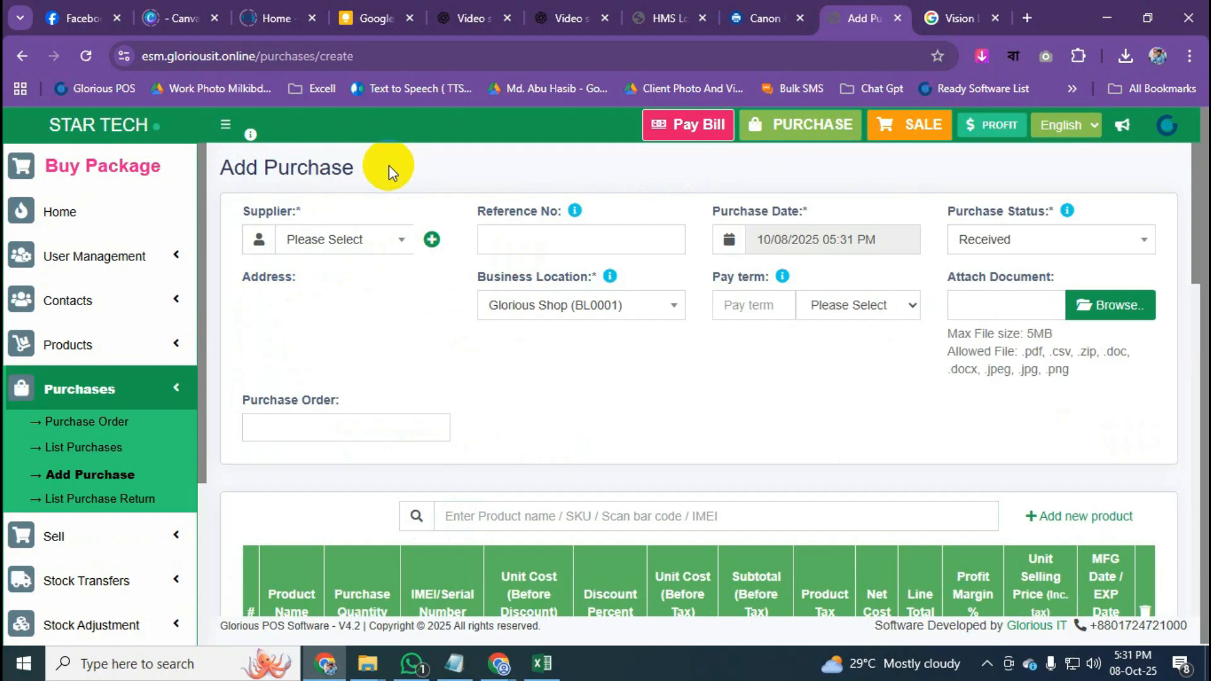
click(396, 243)
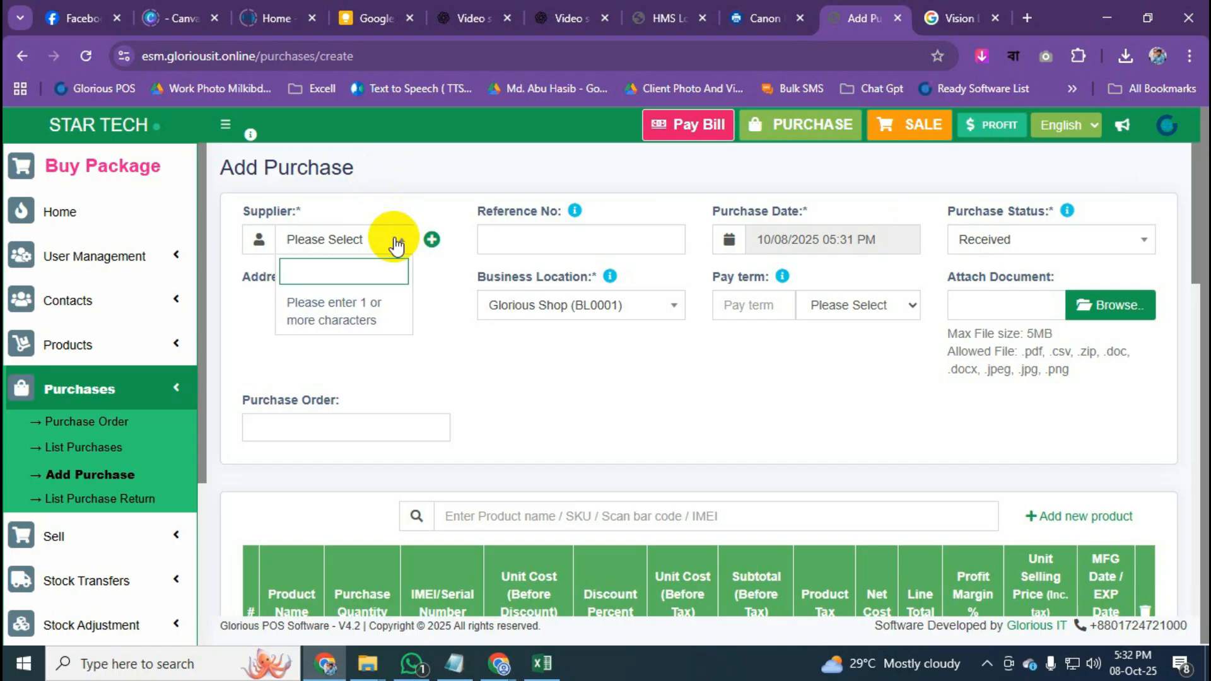
click(431, 239)
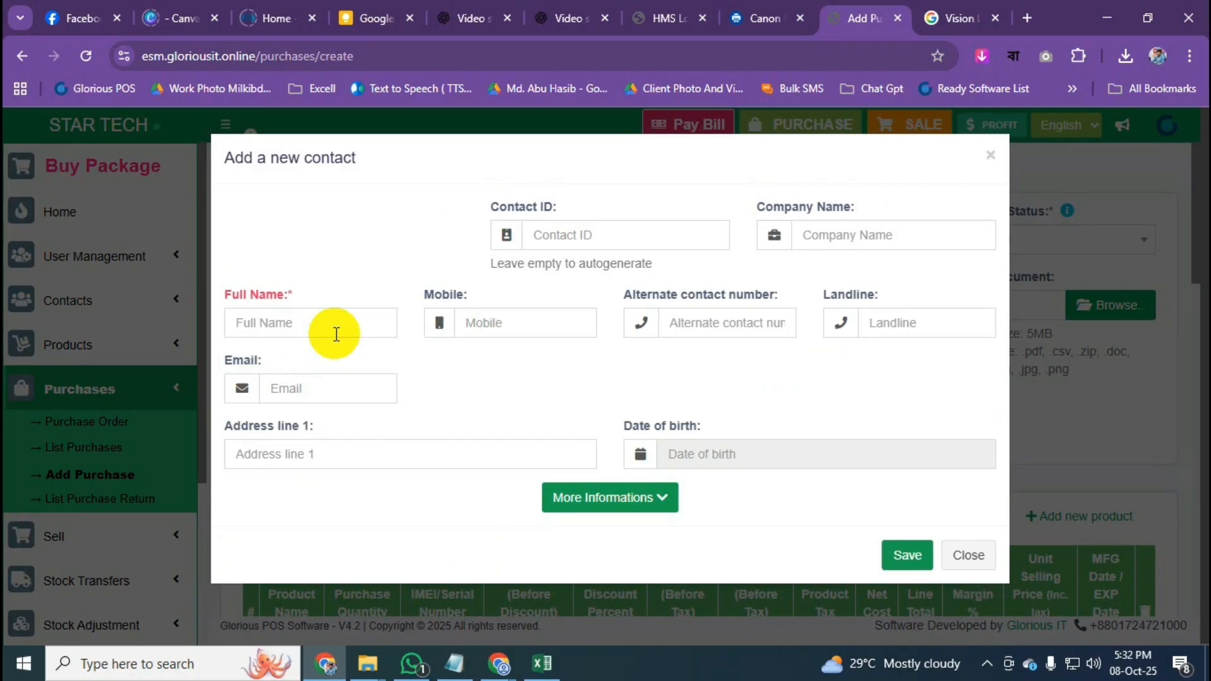
key(Escape)
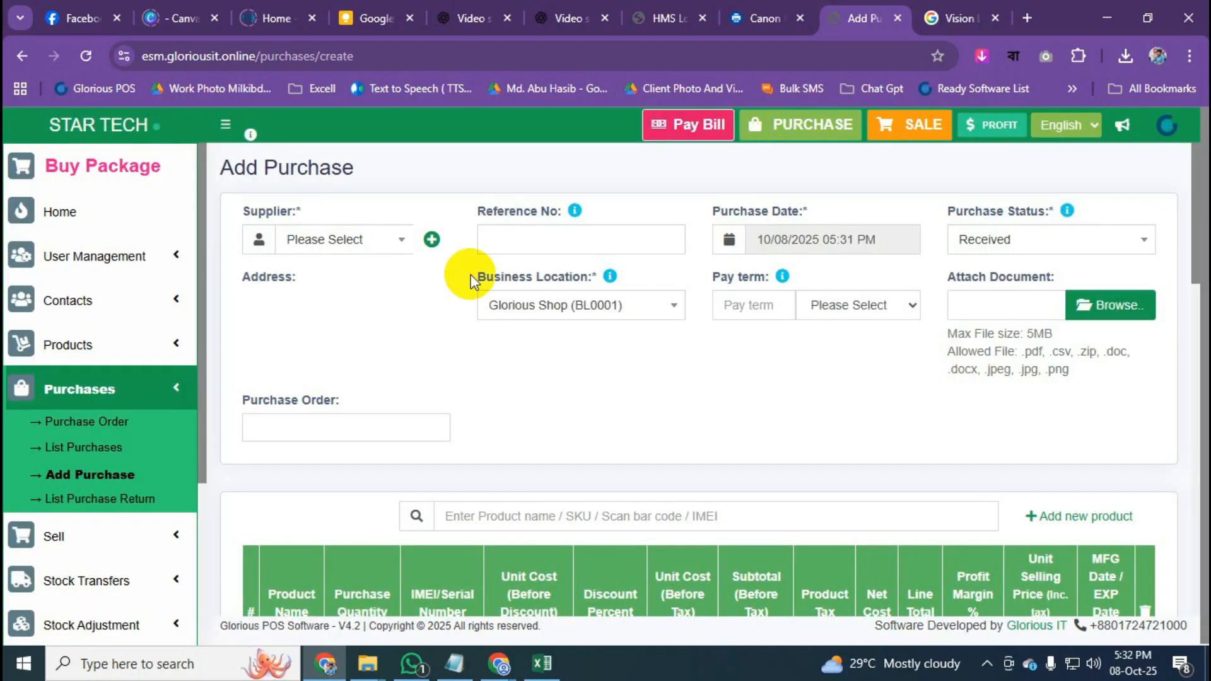
Search 'arif' then 'vison' and select the Vison supplier (CO0151).
click(347, 242)
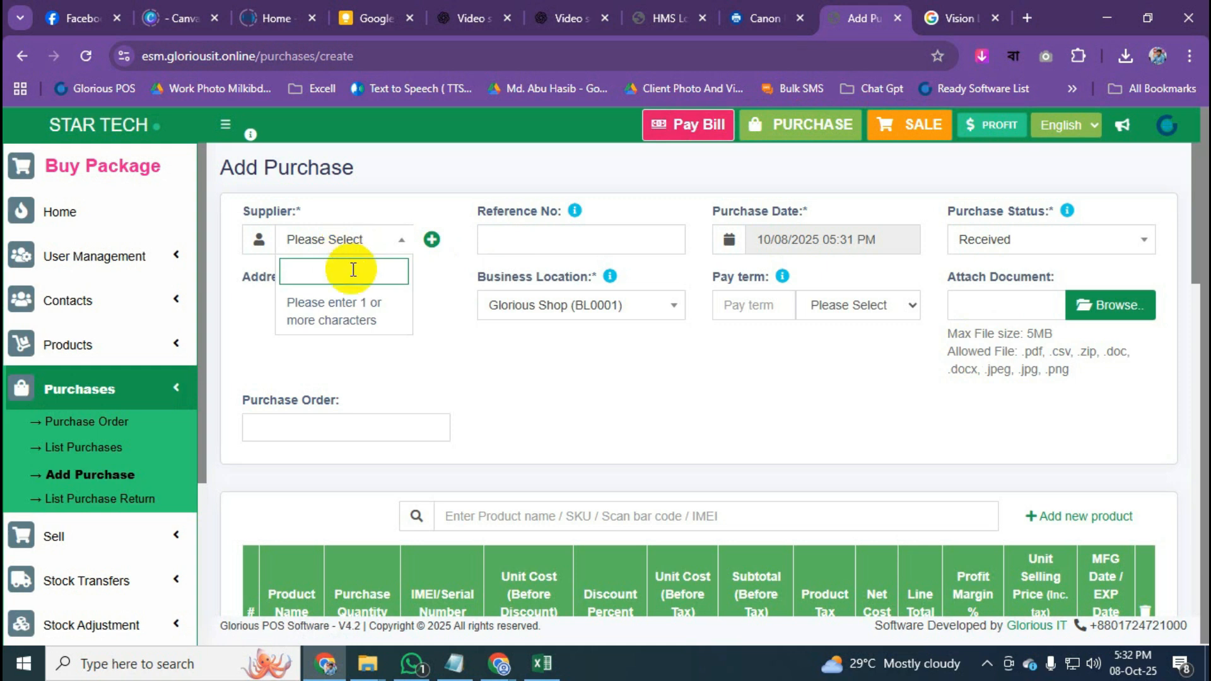
text(arif)
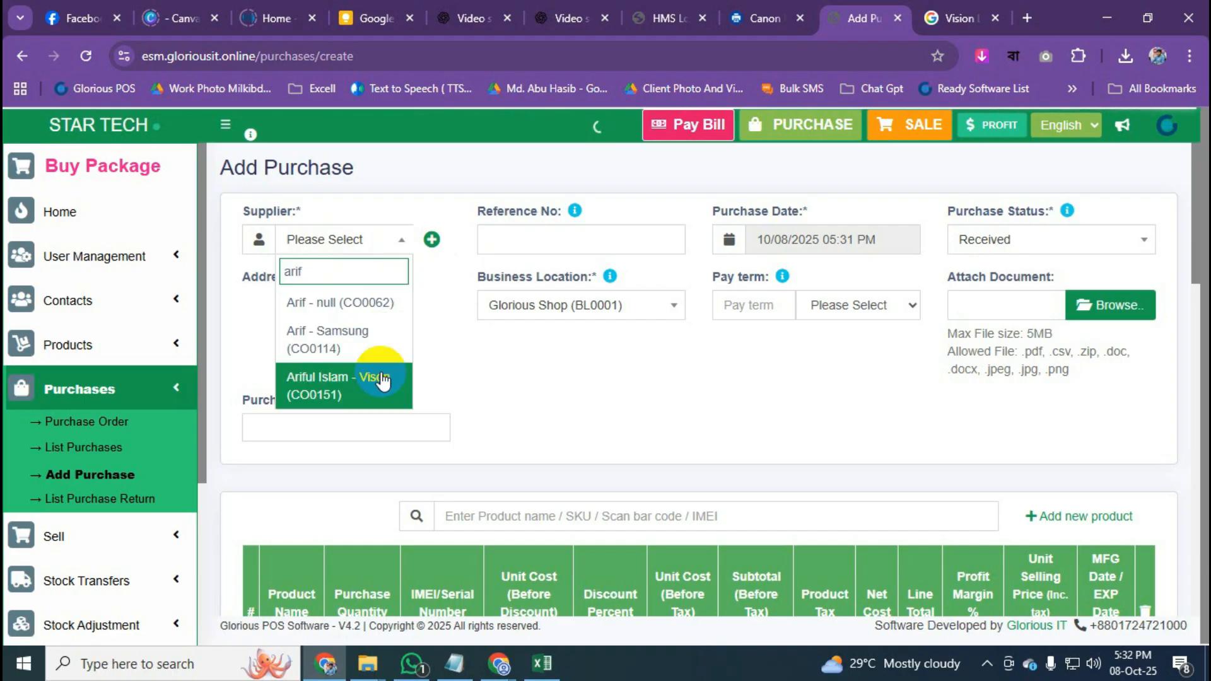
click(371, 395)
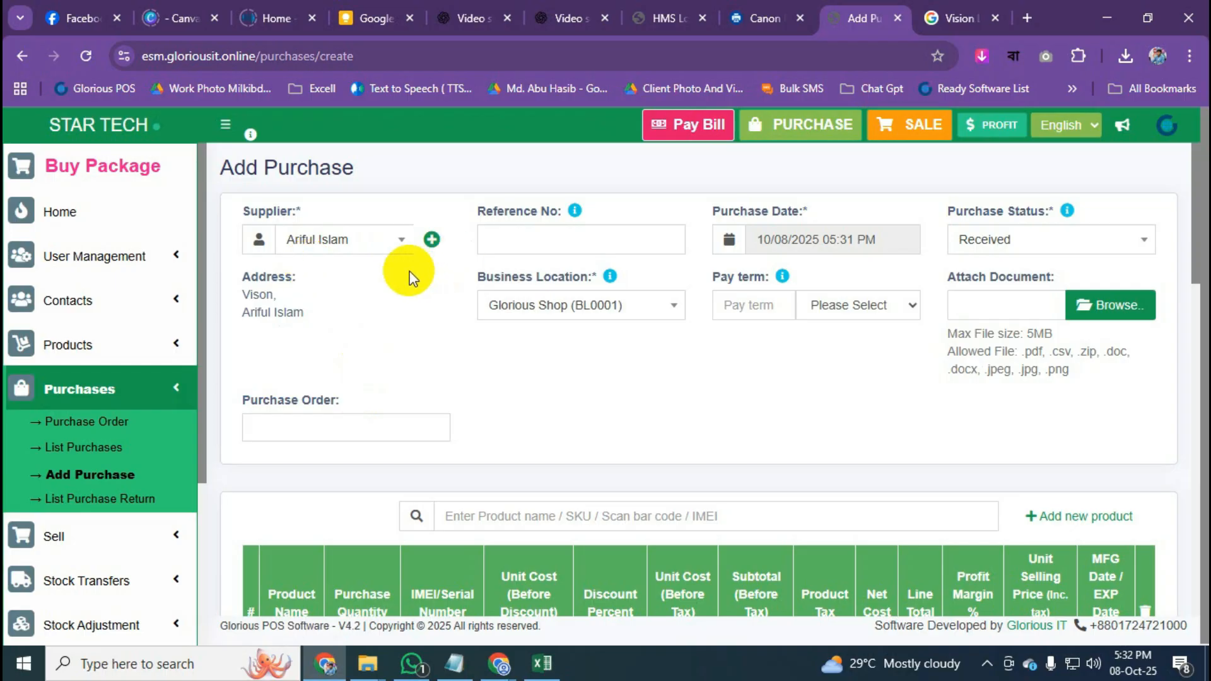
click(401, 241)
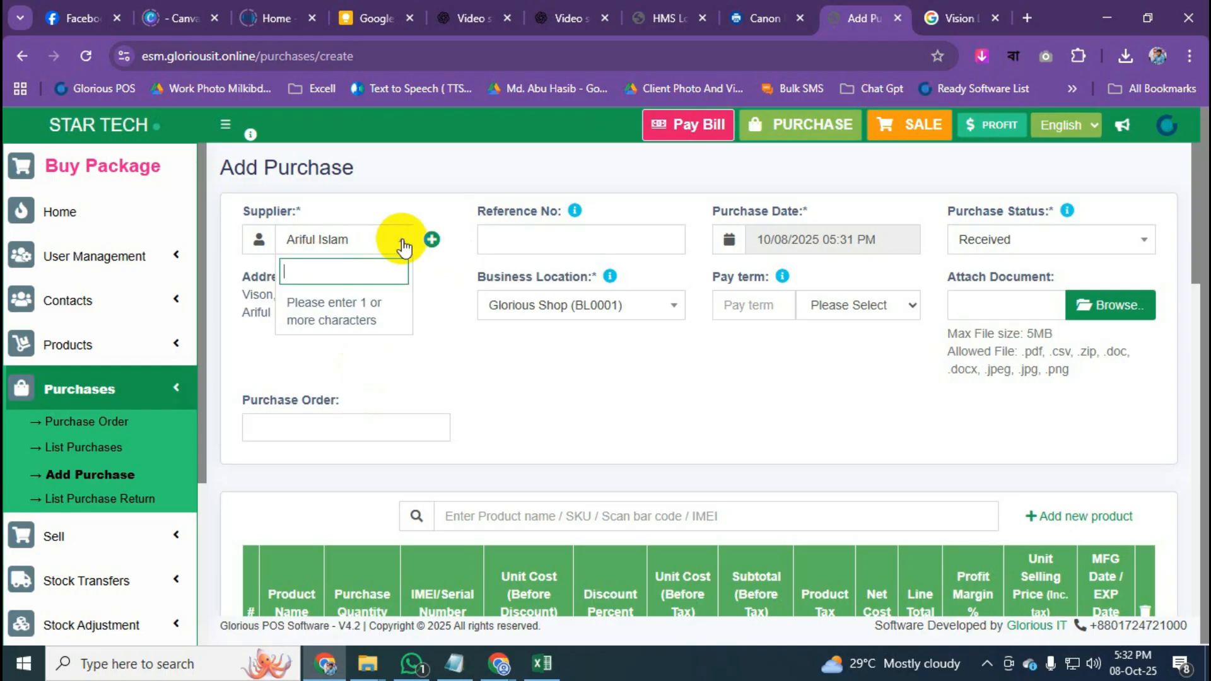
text(vison)
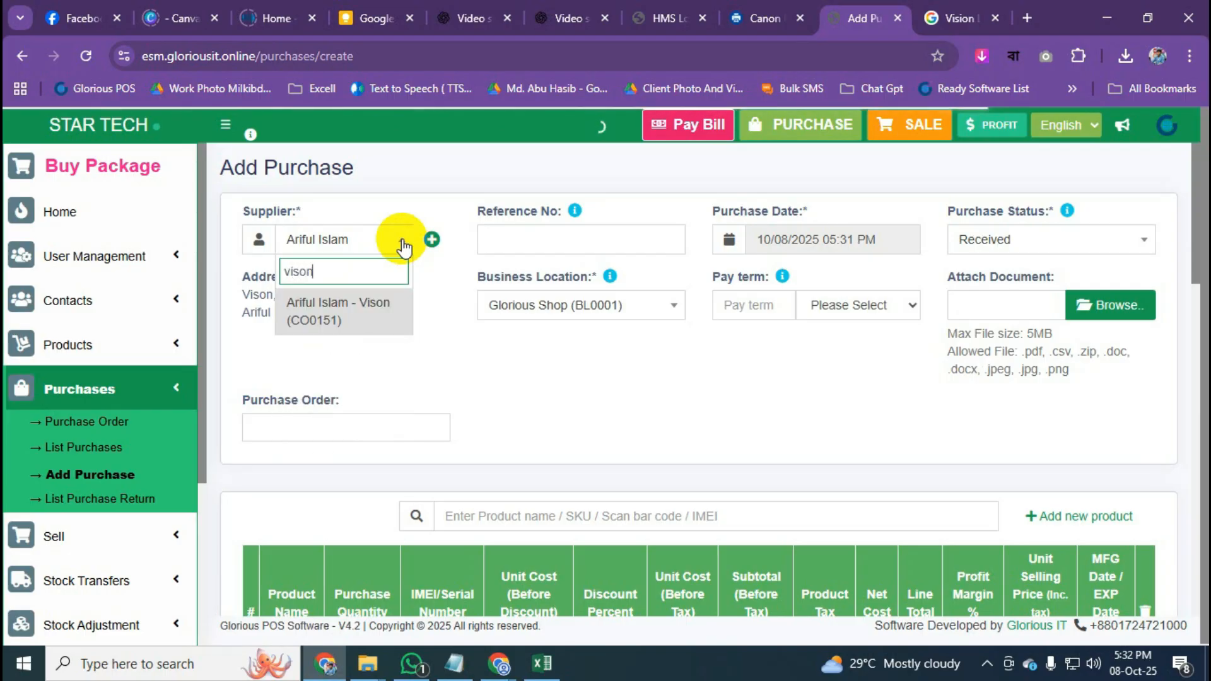
click(360, 318)
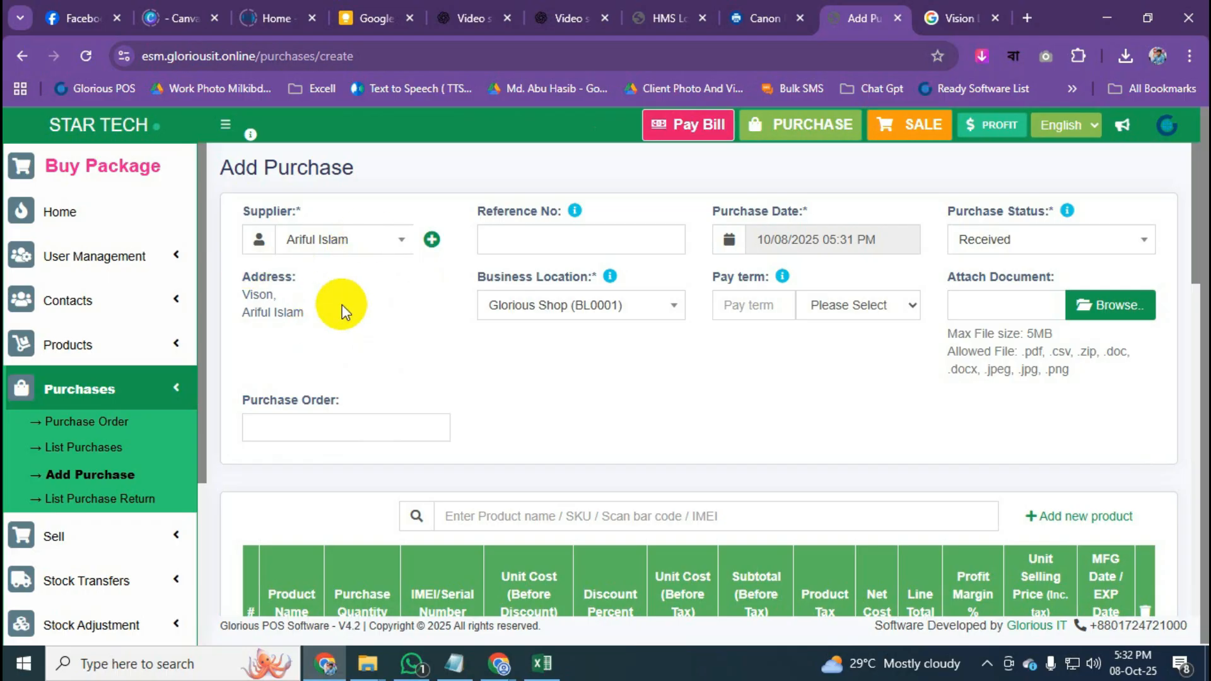
scroll(342, 305, down, 1)
scroll(843, 413, down, 1)
Search products and add RAM (0013-1) as a second purchase line.
click(628, 341)
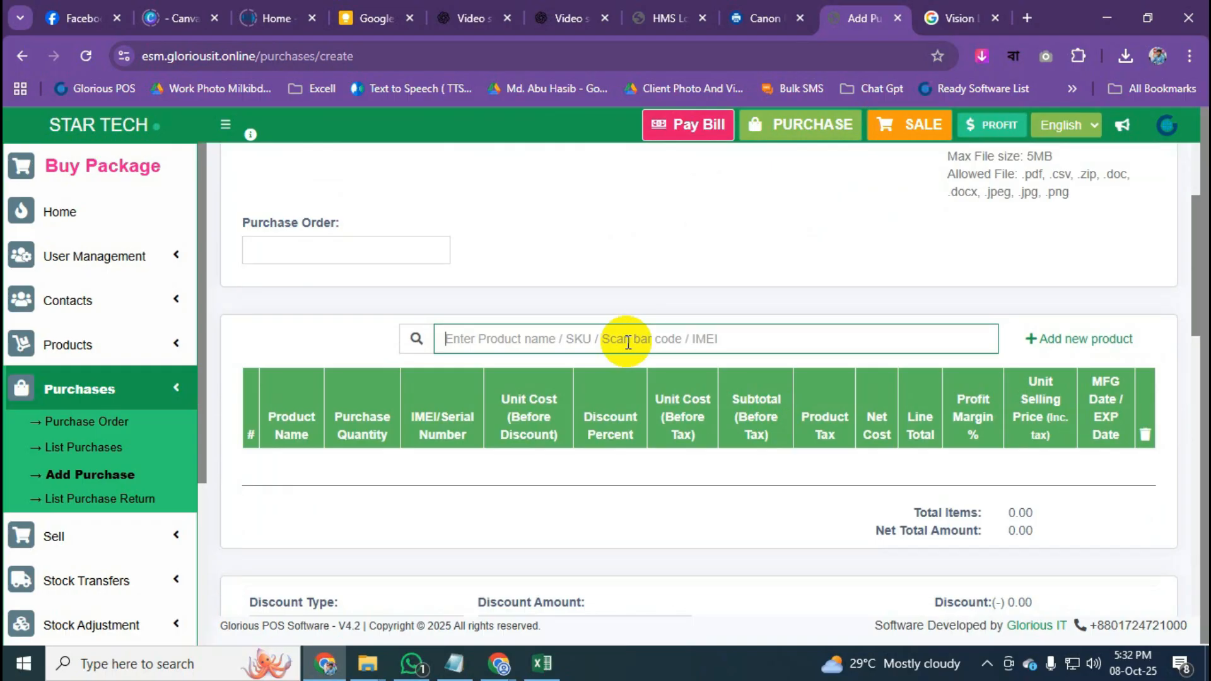
text(vison)
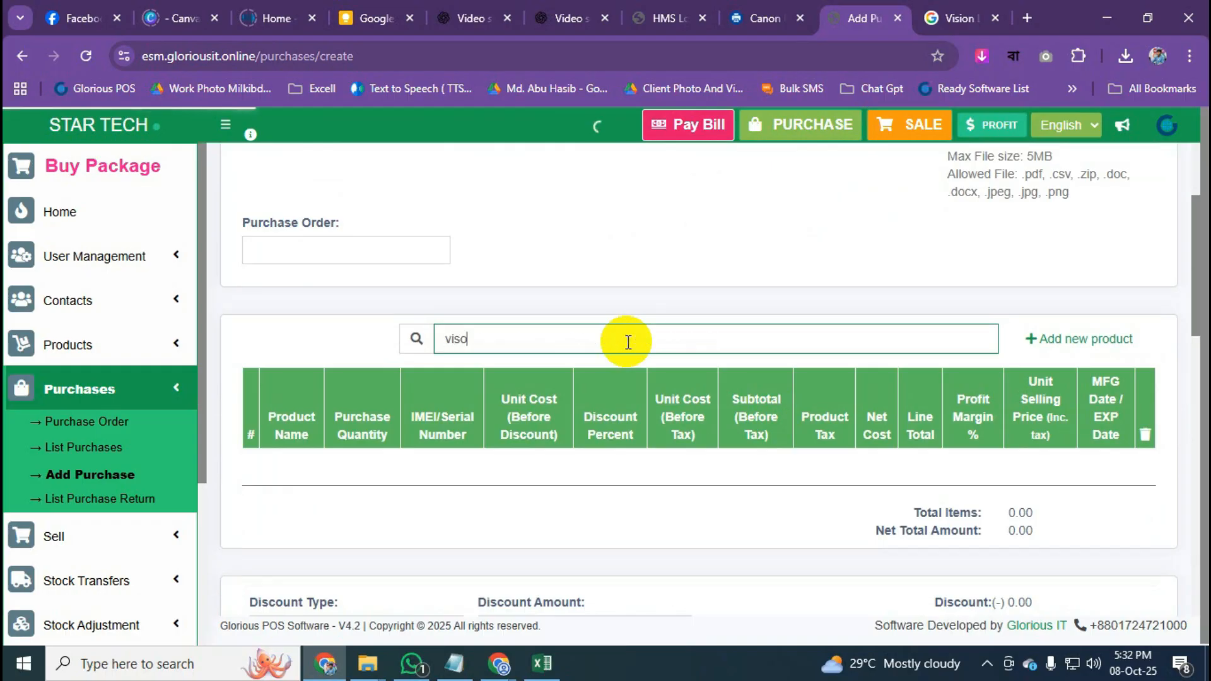
scroll(350, 471, down, 2)
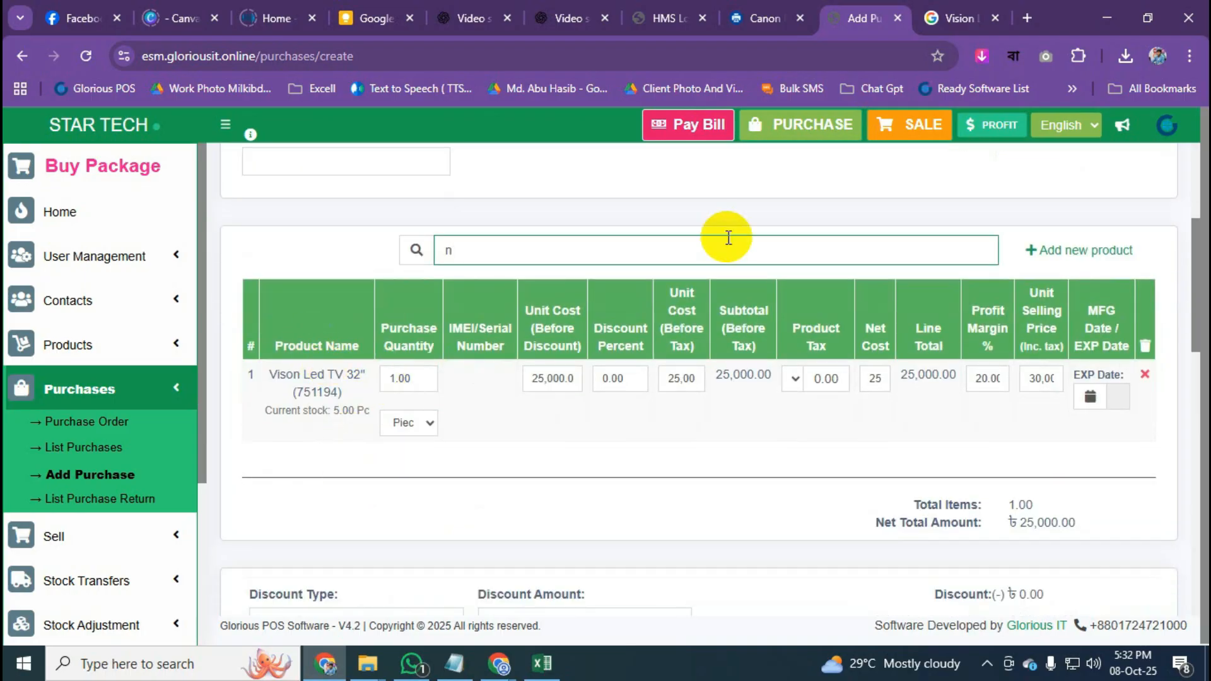
click(450, 249)
text(00)
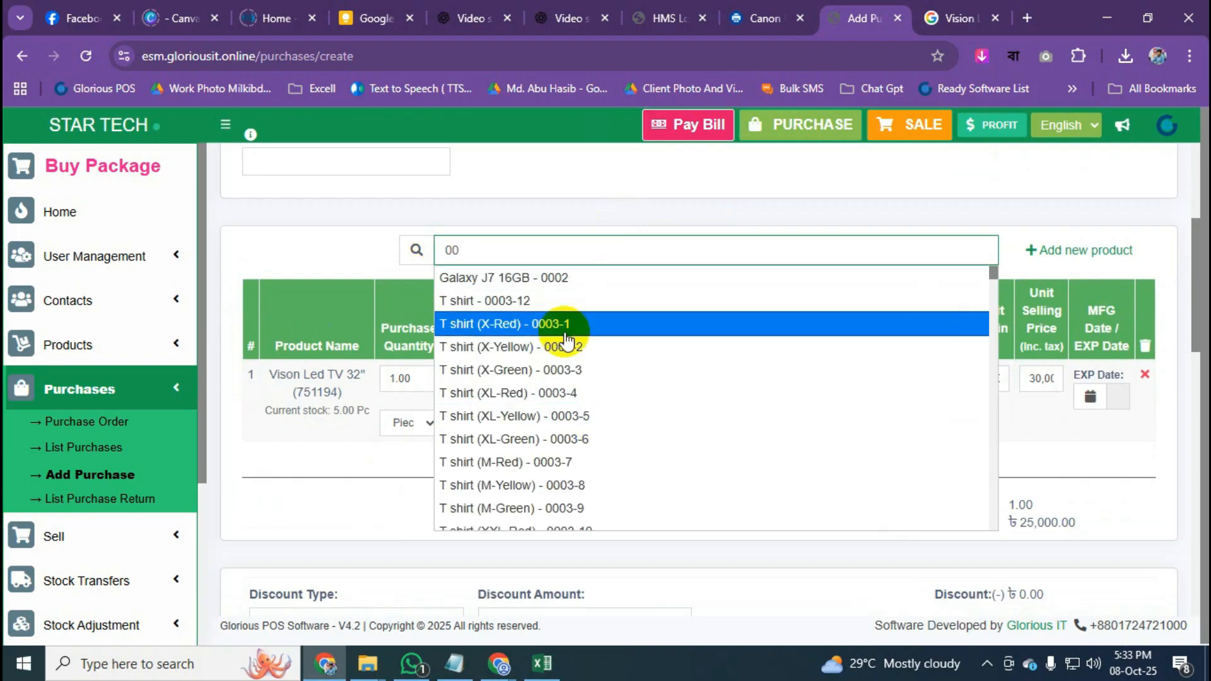
scroll(568, 340, down, 5)
scroll(568, 499, down, 5)
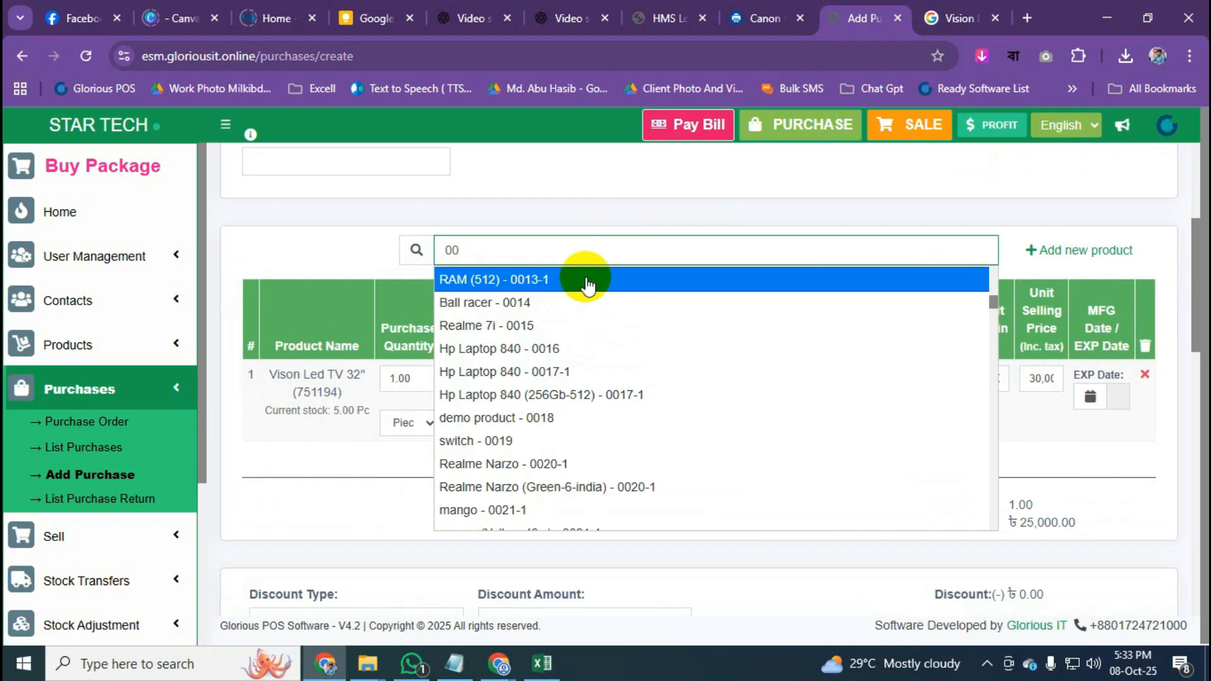
click(584, 289)
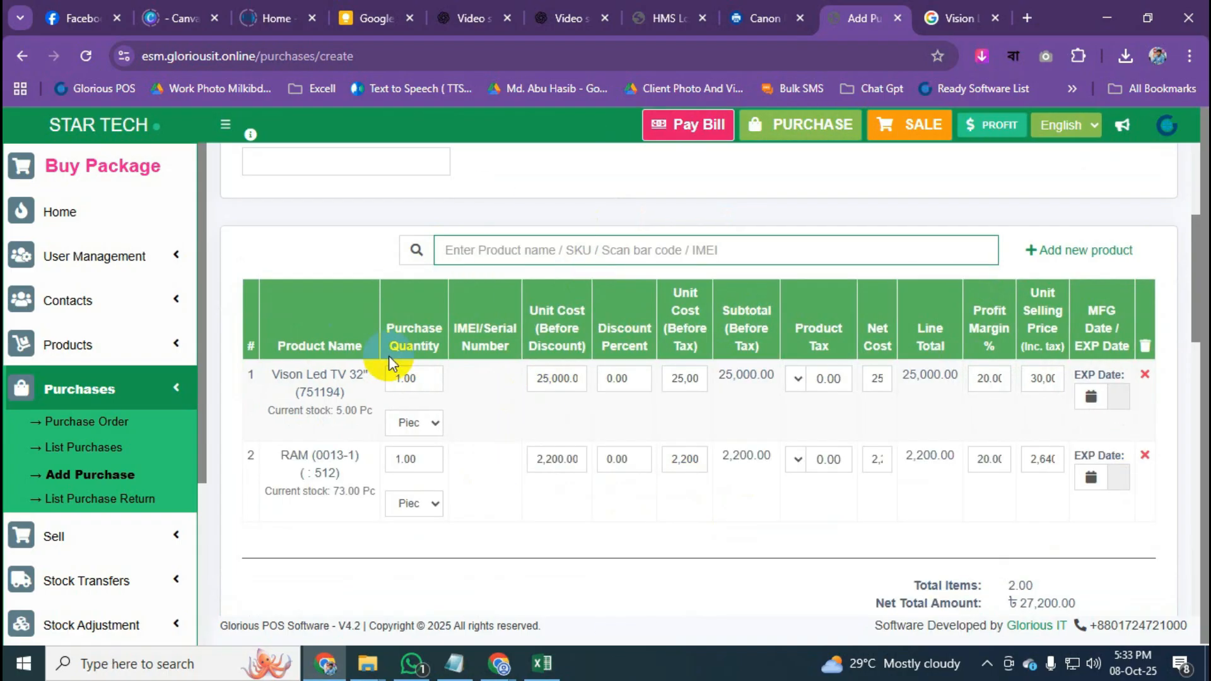
Set purchase quantities to 5 for the Vison Led TV and 3 for RAM.
click(423, 385)
drag(423, 385, 388, 384)
text(5)
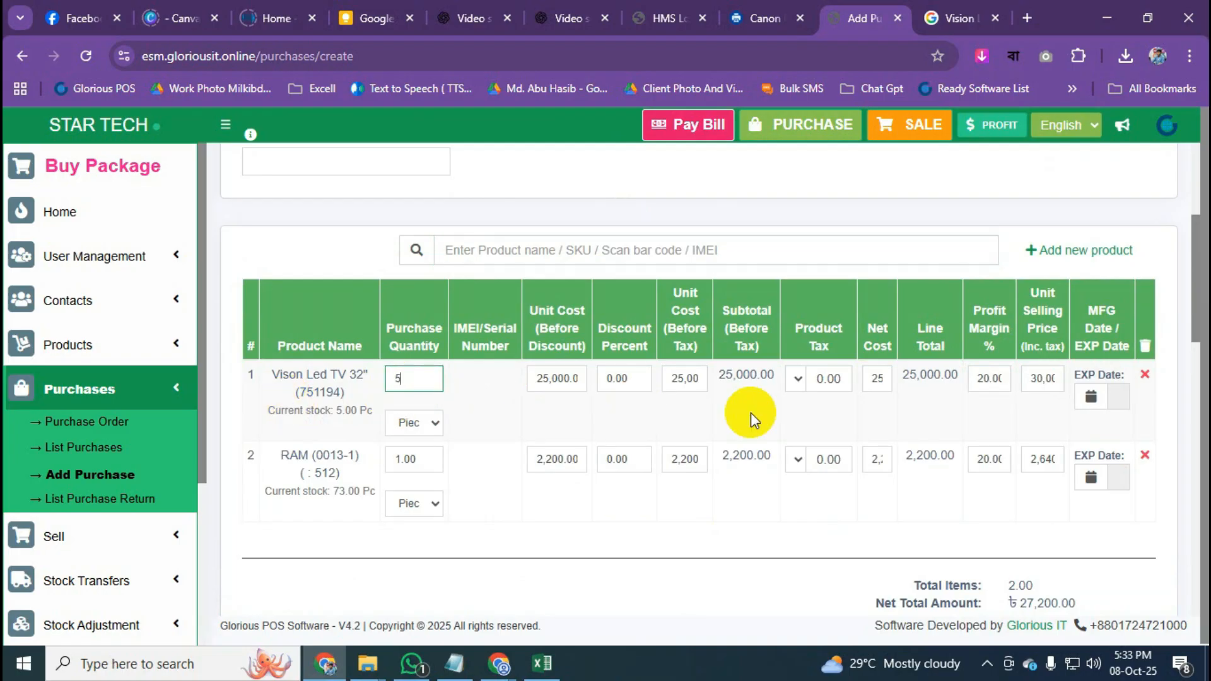
click(479, 402)
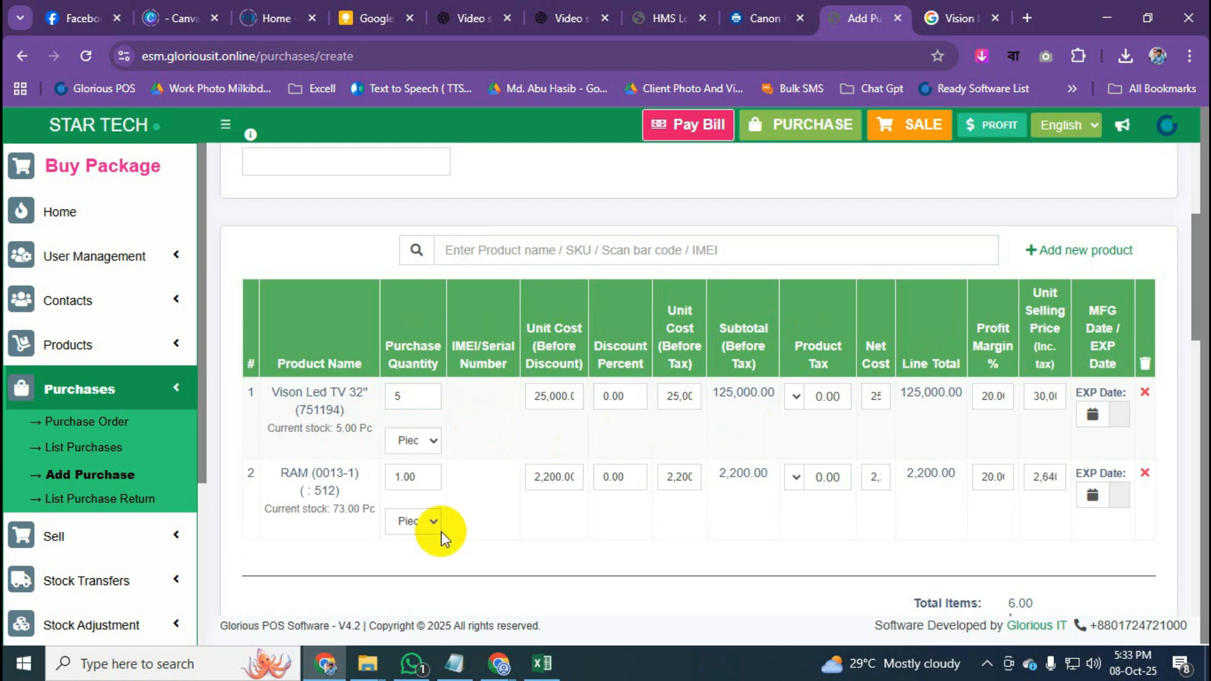
drag(428, 477, 346, 476)
text(3)
click(493, 517)
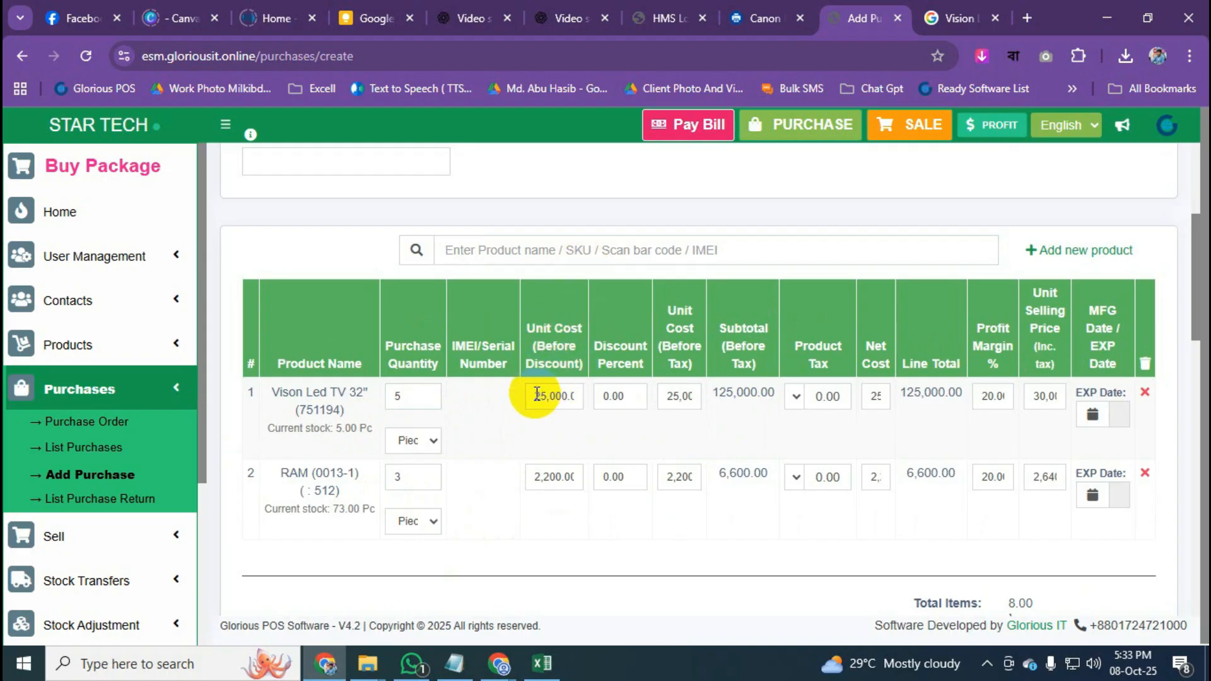
Change the Vison Led TV's unit cost to 26000.
mouse_move(536, 393)
mouse_down()
mouse_move(592, 395)
mouse_move(488, 407)
mouse_move(559, 403)
mouse_up()
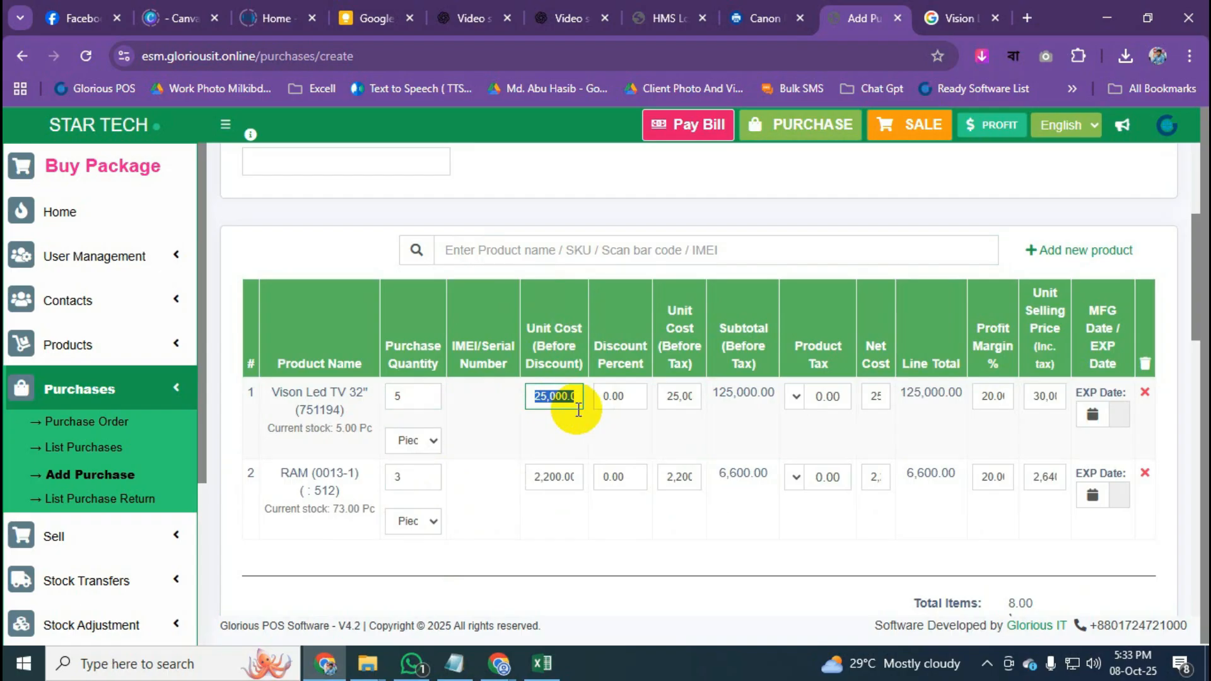
text(2600)
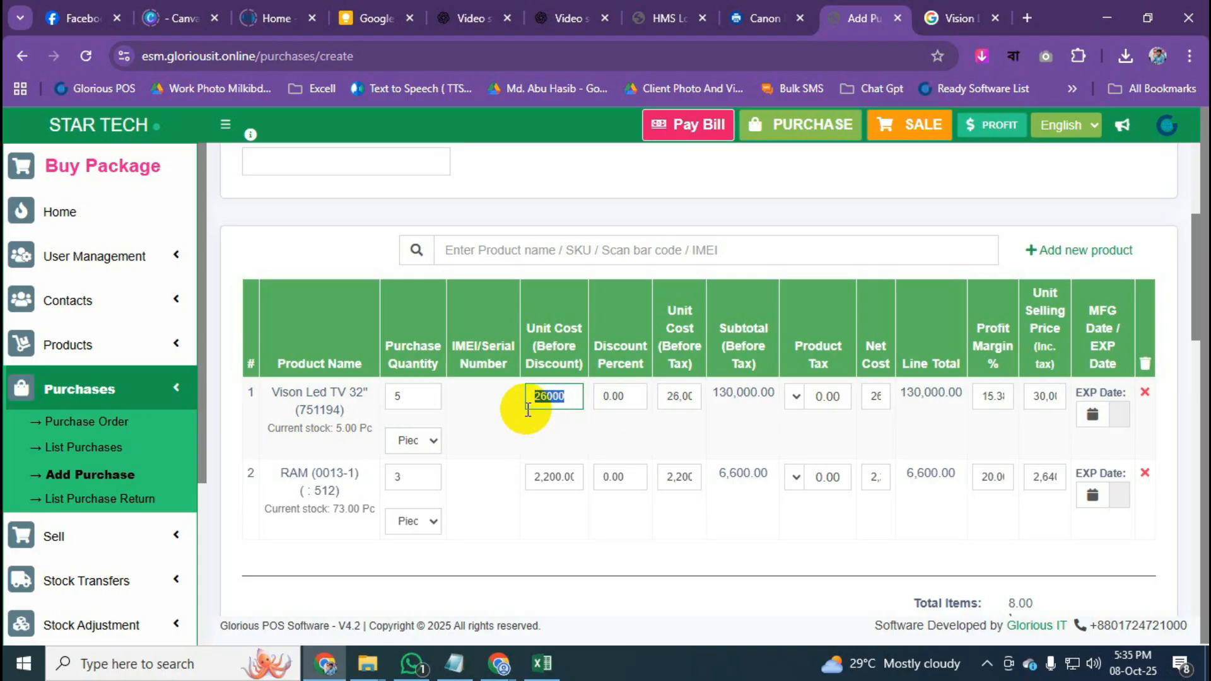
click(554, 400)
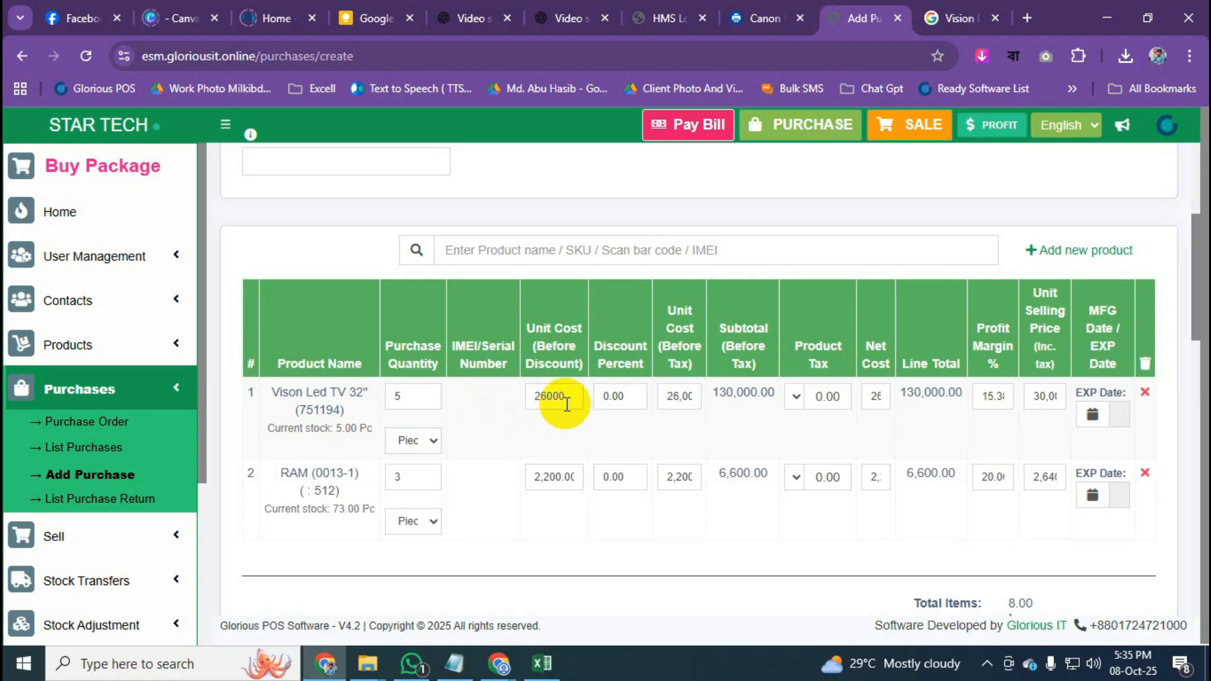
drag(576, 398, 530, 398)
click(589, 425)
drag(569, 399, 419, 384)
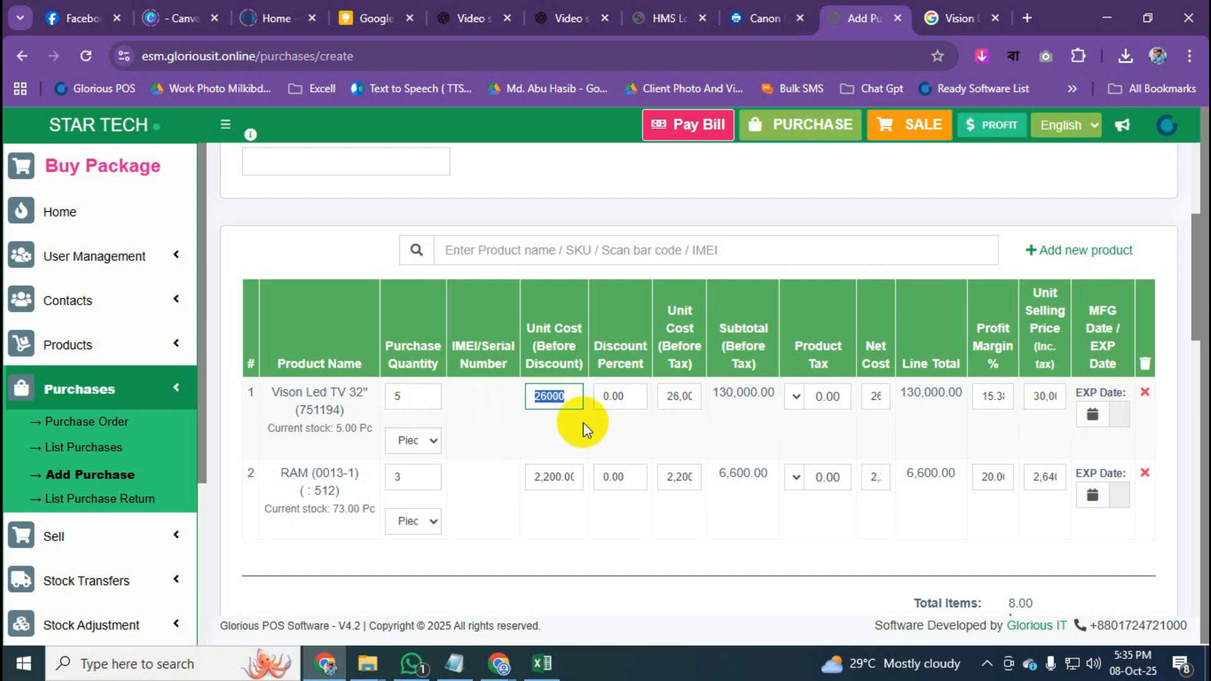
Set the TV's profit margin to 20%.
click(983, 399)
drag(983, 401, 1011, 401)
text(20)
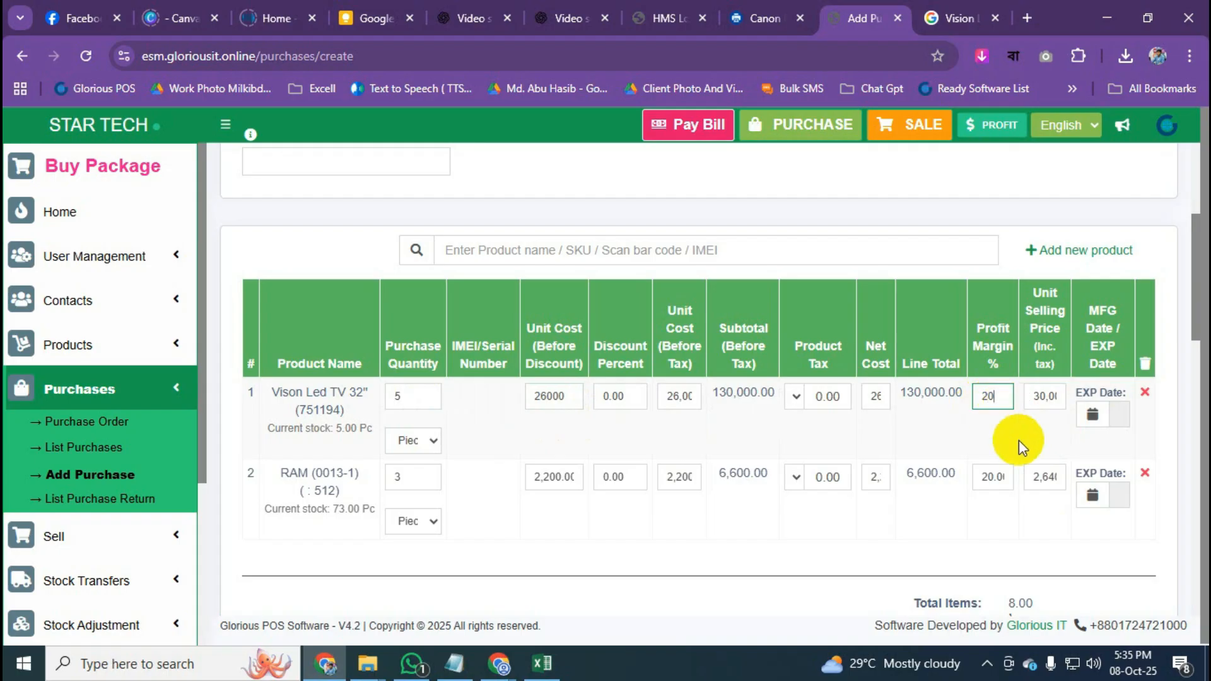
click(1007, 435)
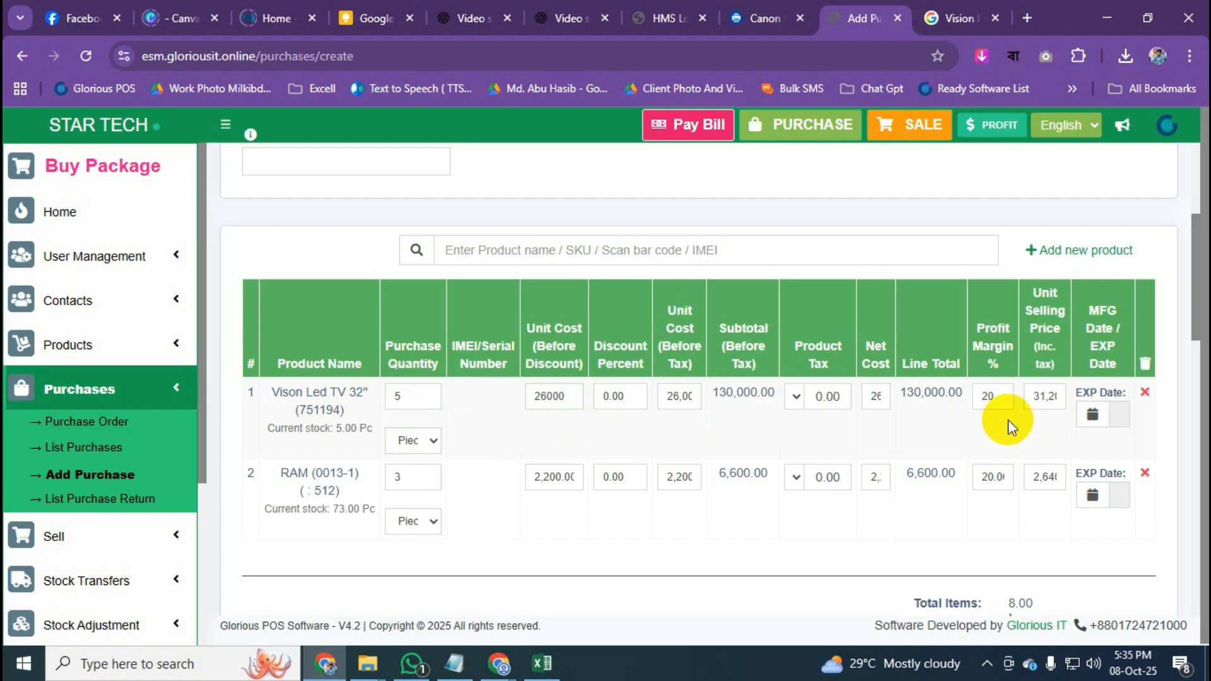
Overwrite the TV's unit selling price with 30000.
drag(1031, 397, 1064, 402)
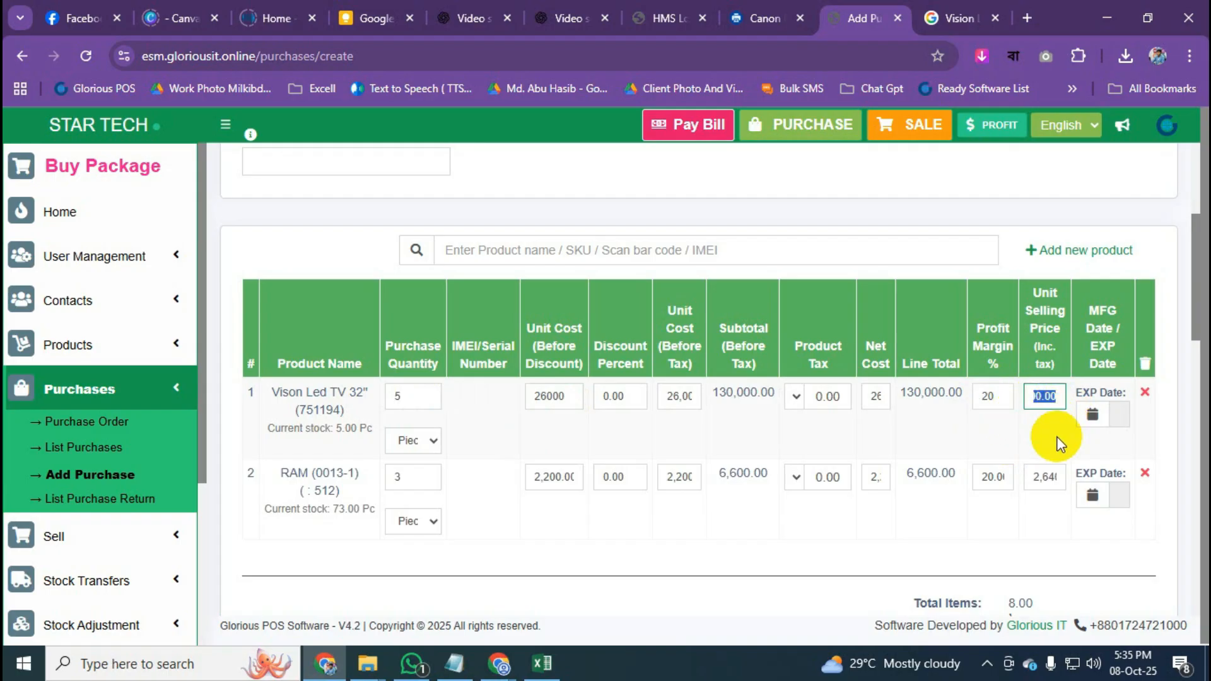
click(1040, 399)
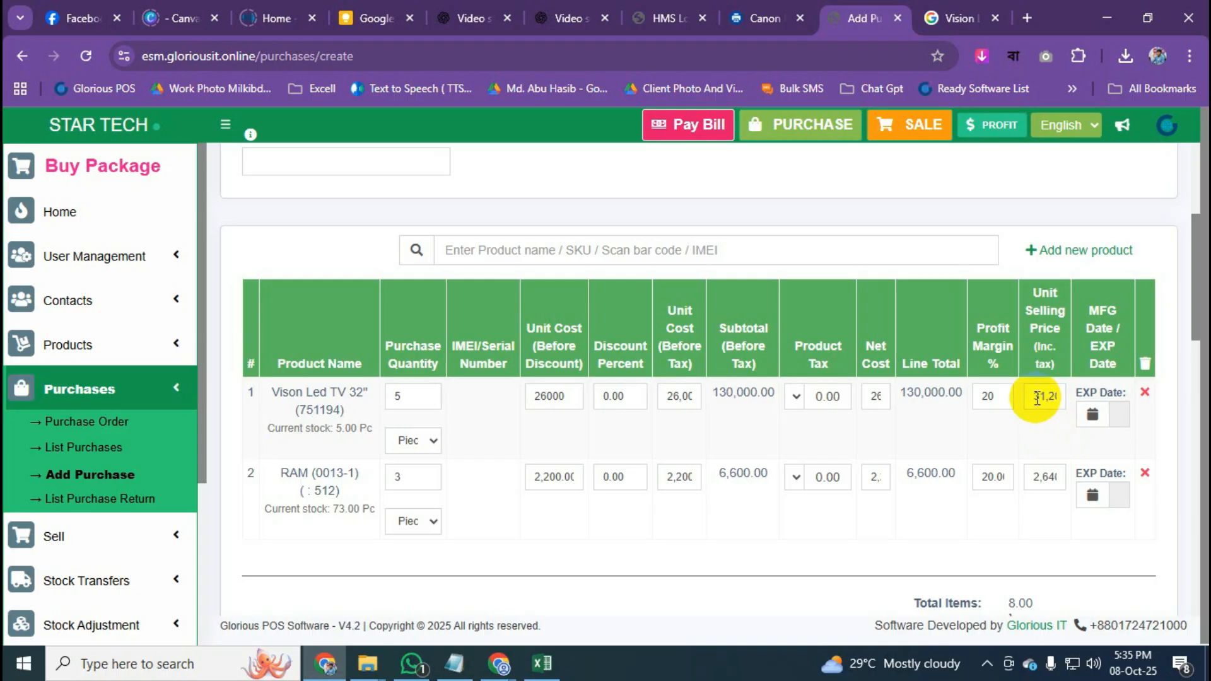
drag(1036, 398, 1064, 400)
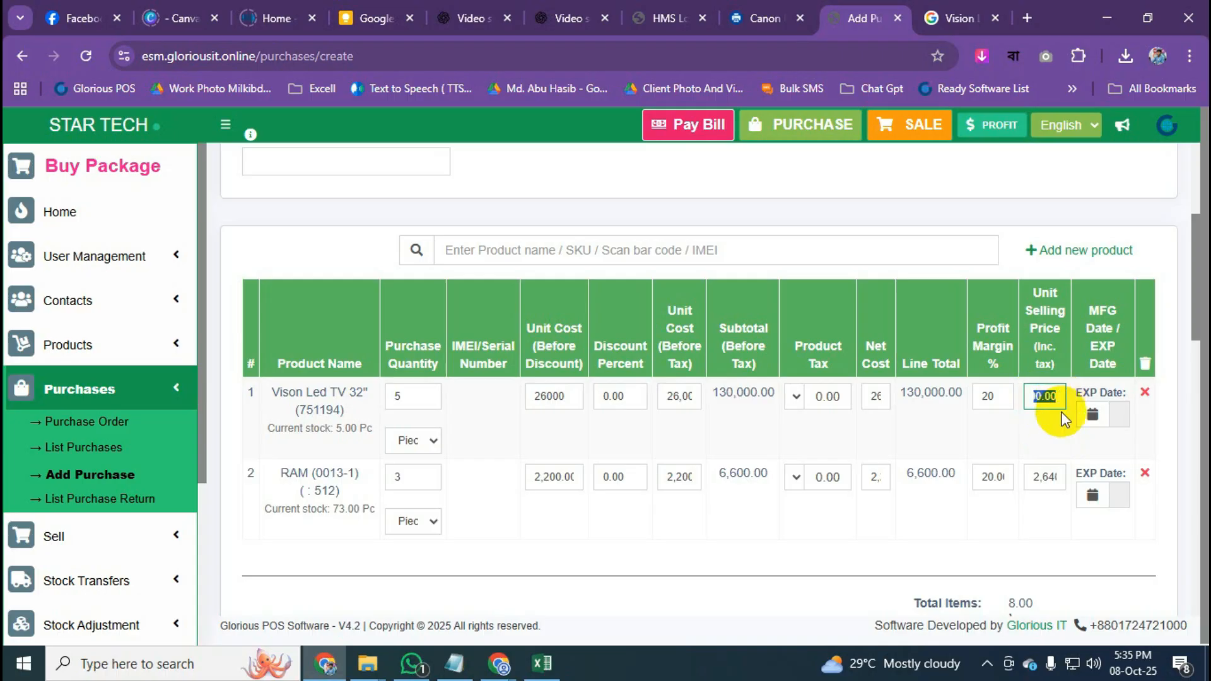
click(1065, 426)
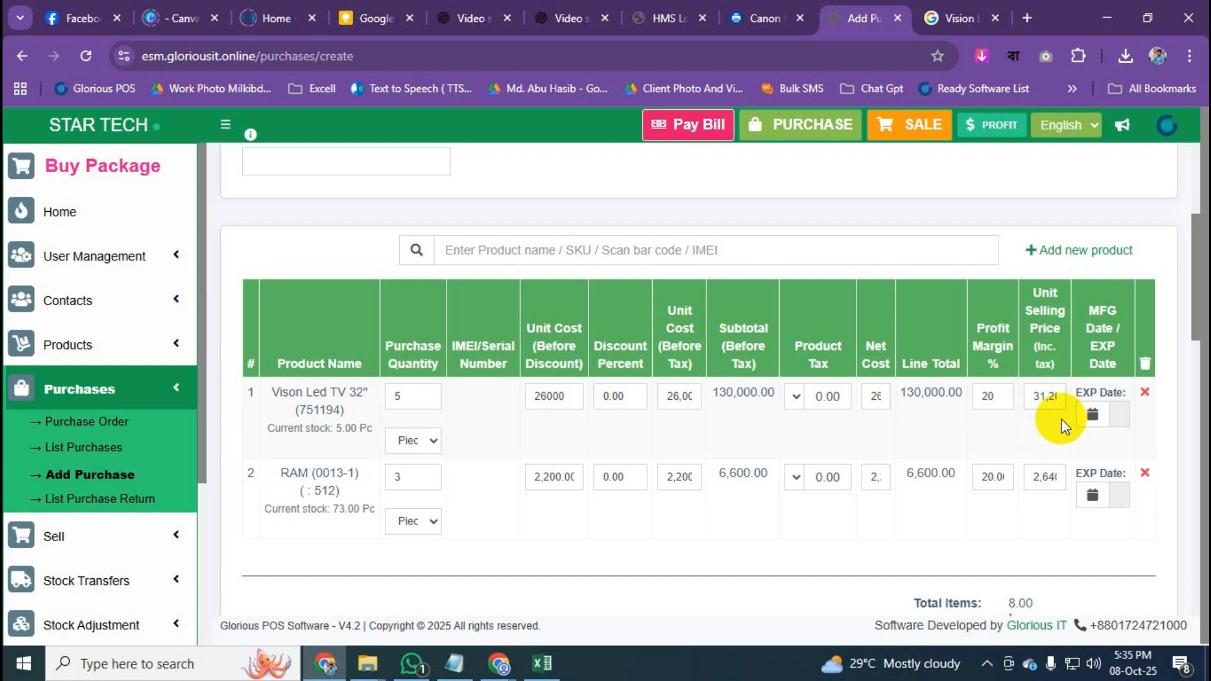
double_click(1048, 398)
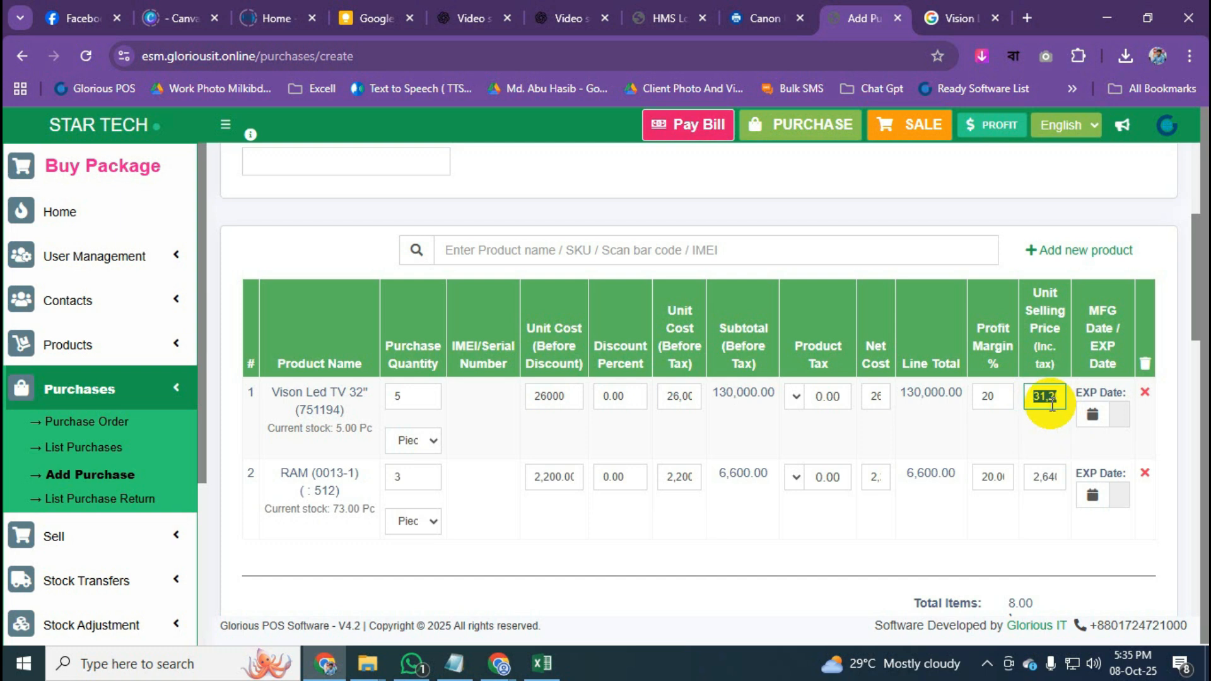
text(30000)
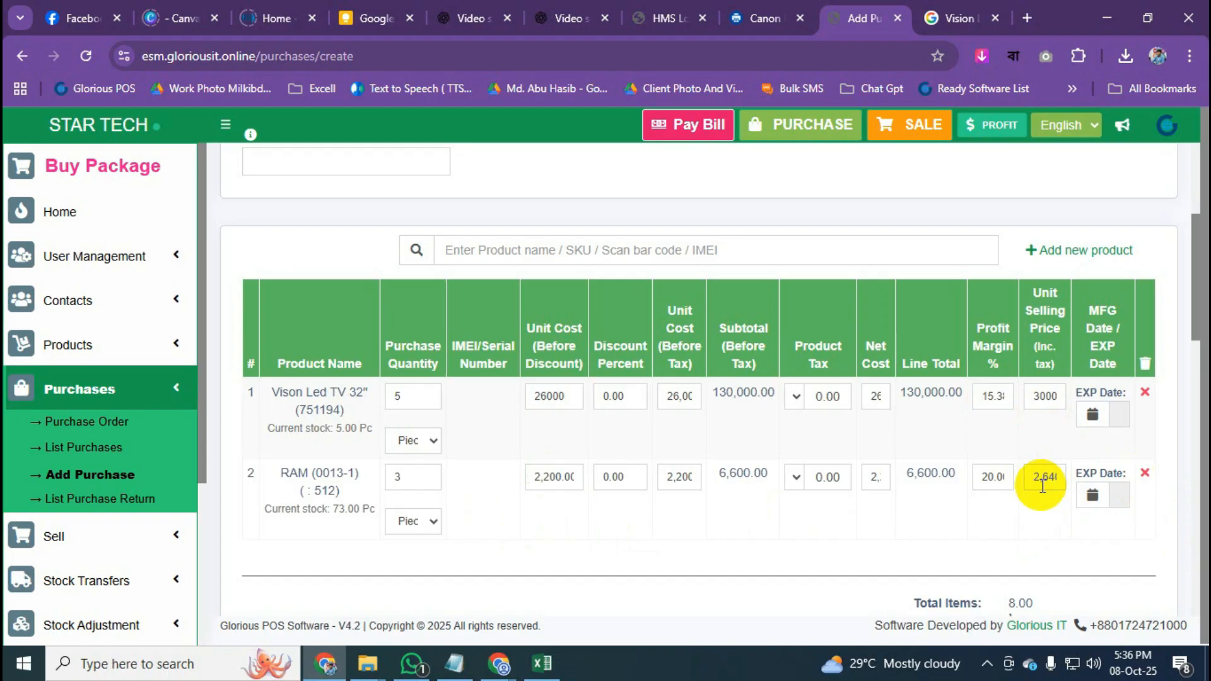
Enter a 20 profit margin on the TV, then delete it so the price returns to 26,000.
scroll(1043, 484, down, 3)
scroll(1042, 486, up, 3)
scroll(1041, 486, down, 1)
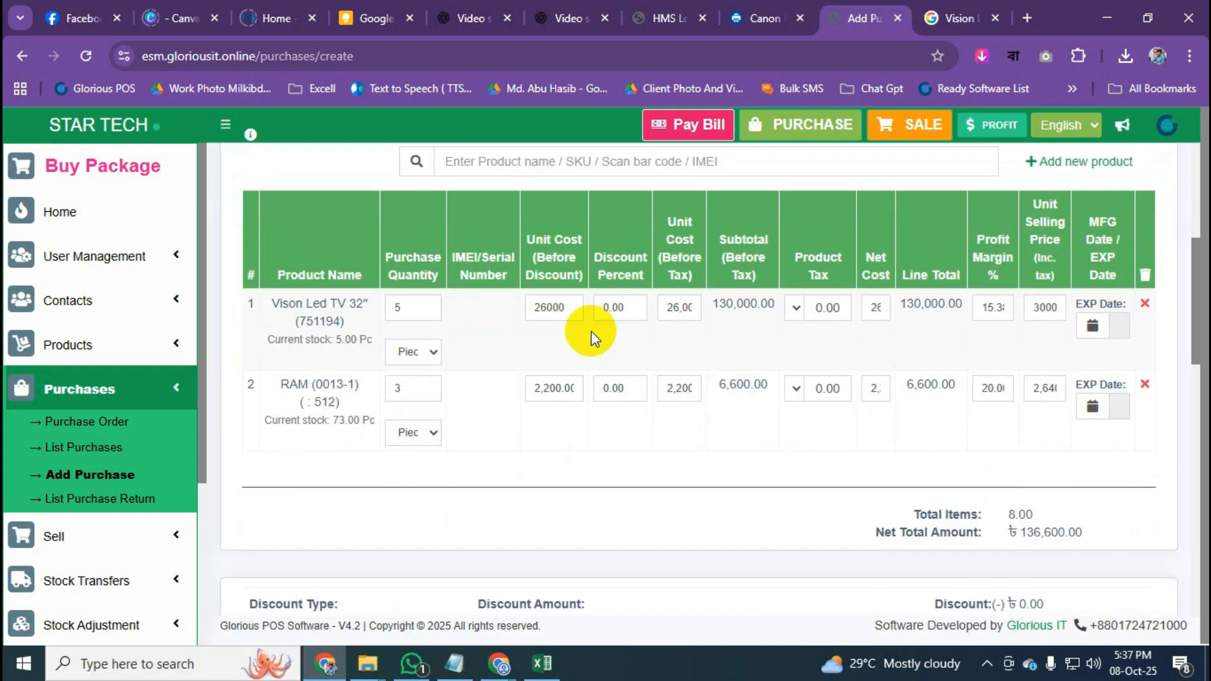
click(995, 311)
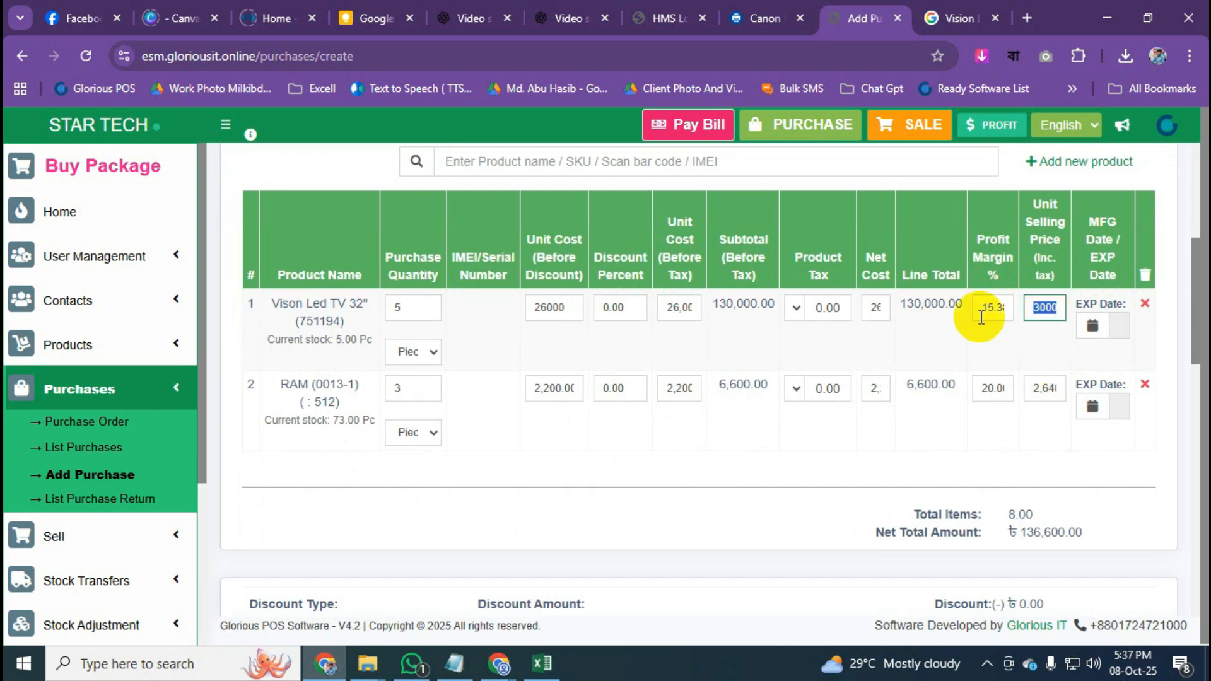
text(20)
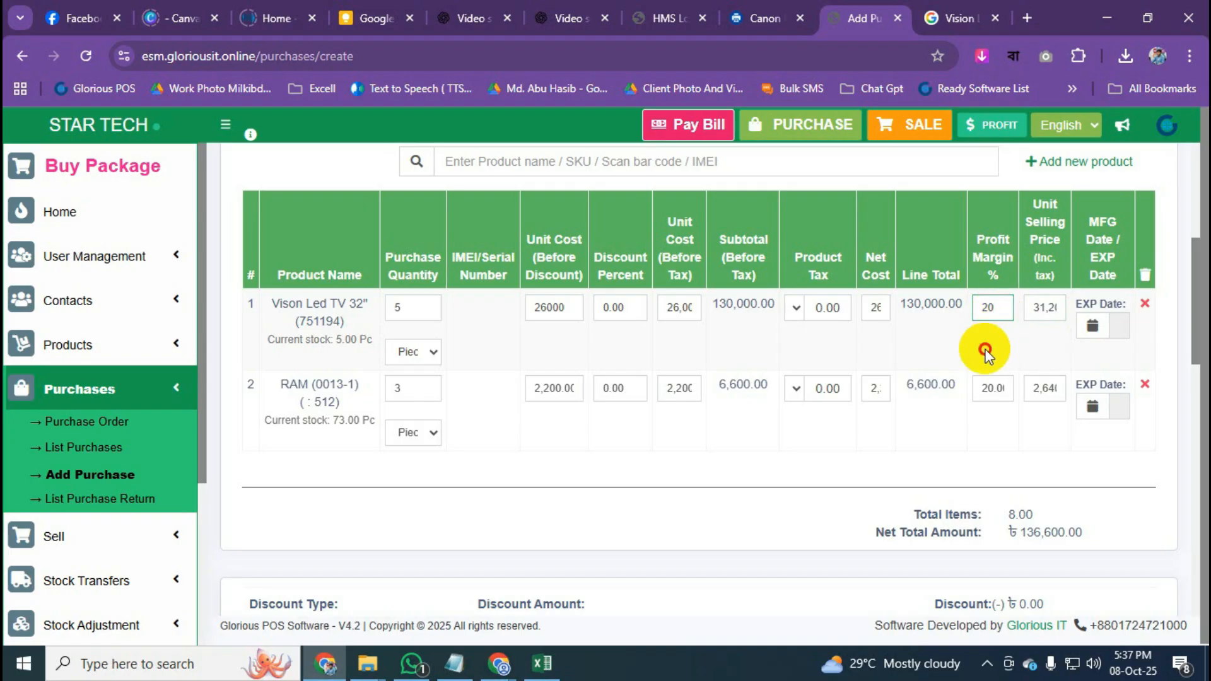
click(1037, 308)
drag(1037, 308, 1068, 313)
click(1051, 329)
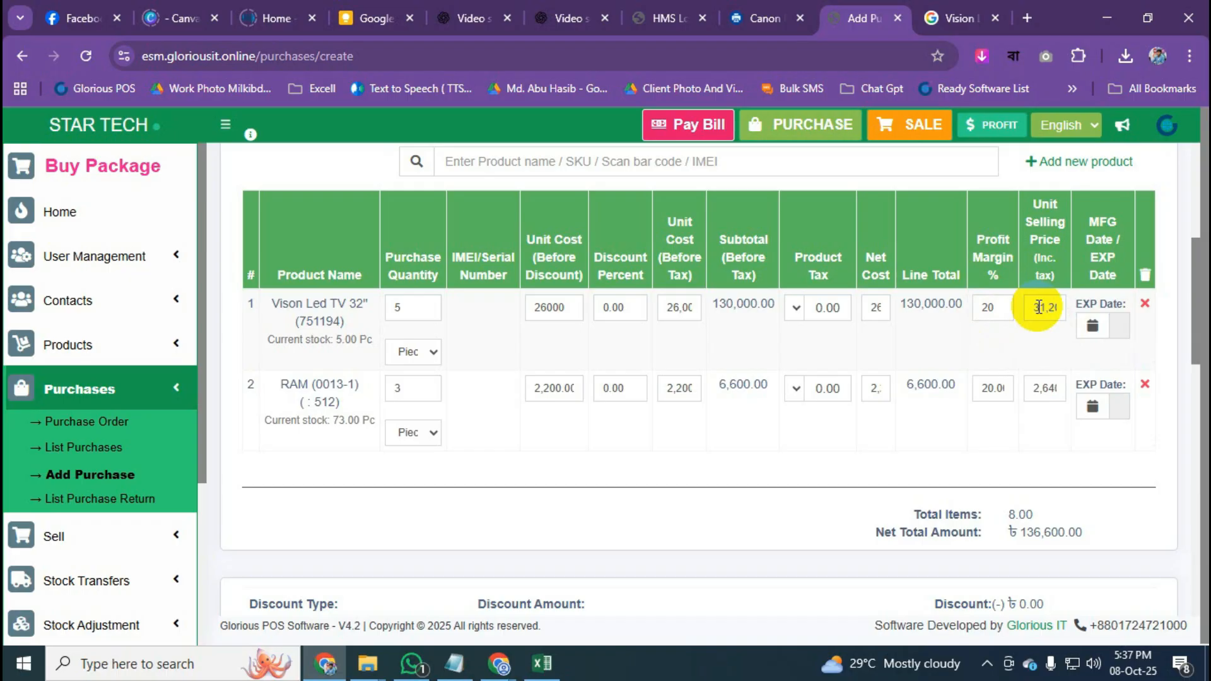
click(988, 307)
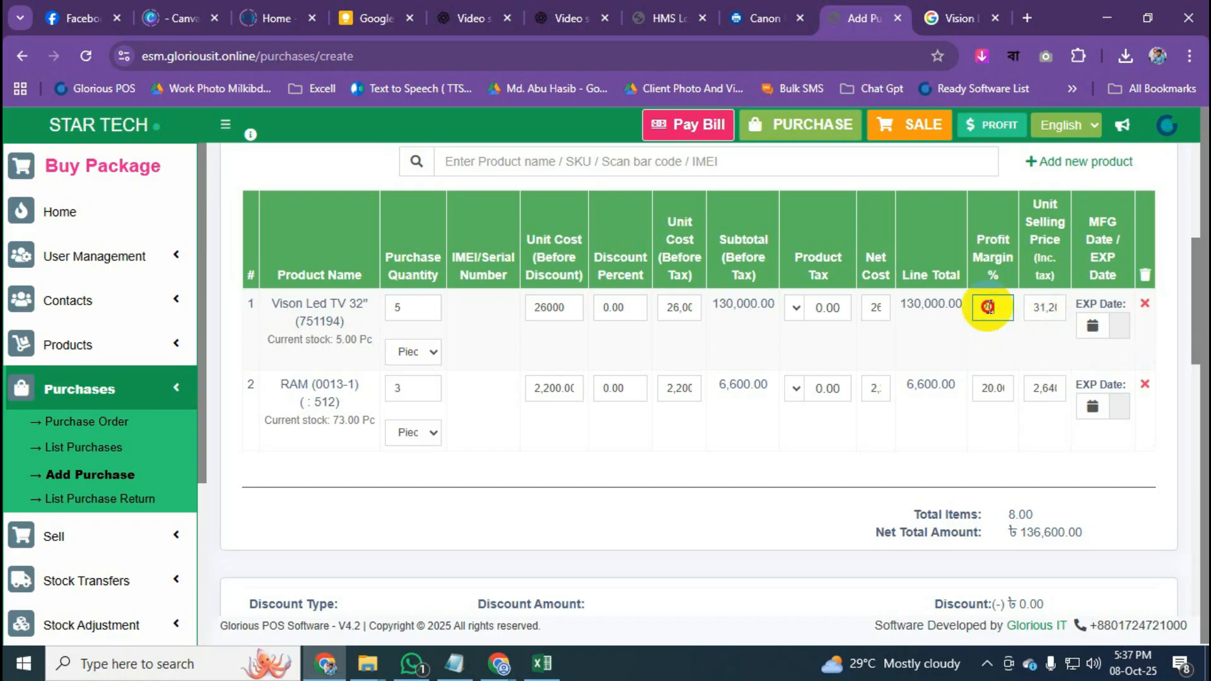
key(BackSpace)
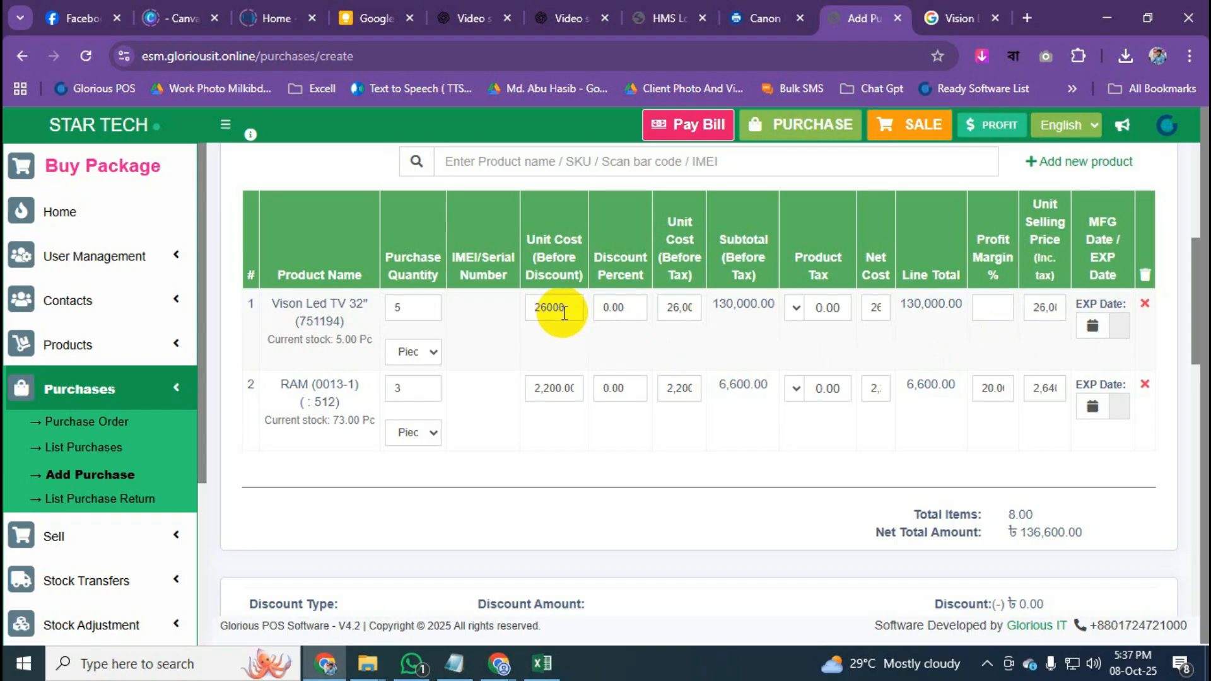
drag(567, 314, 535, 313)
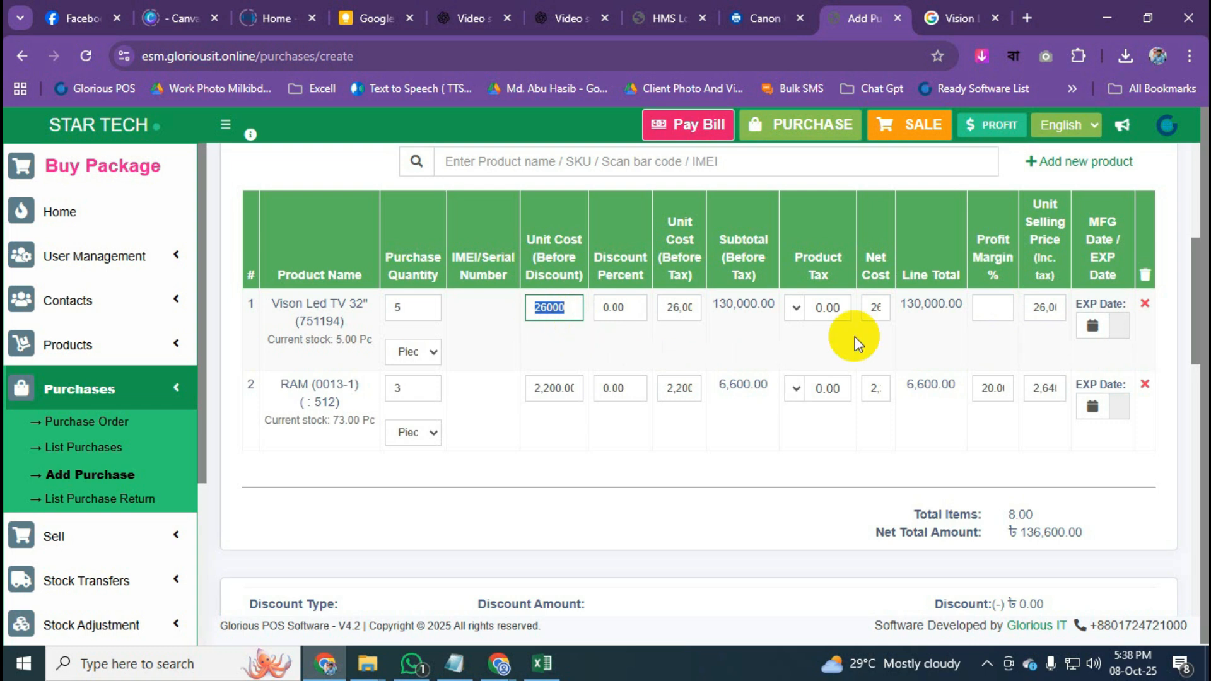
click(1040, 308)
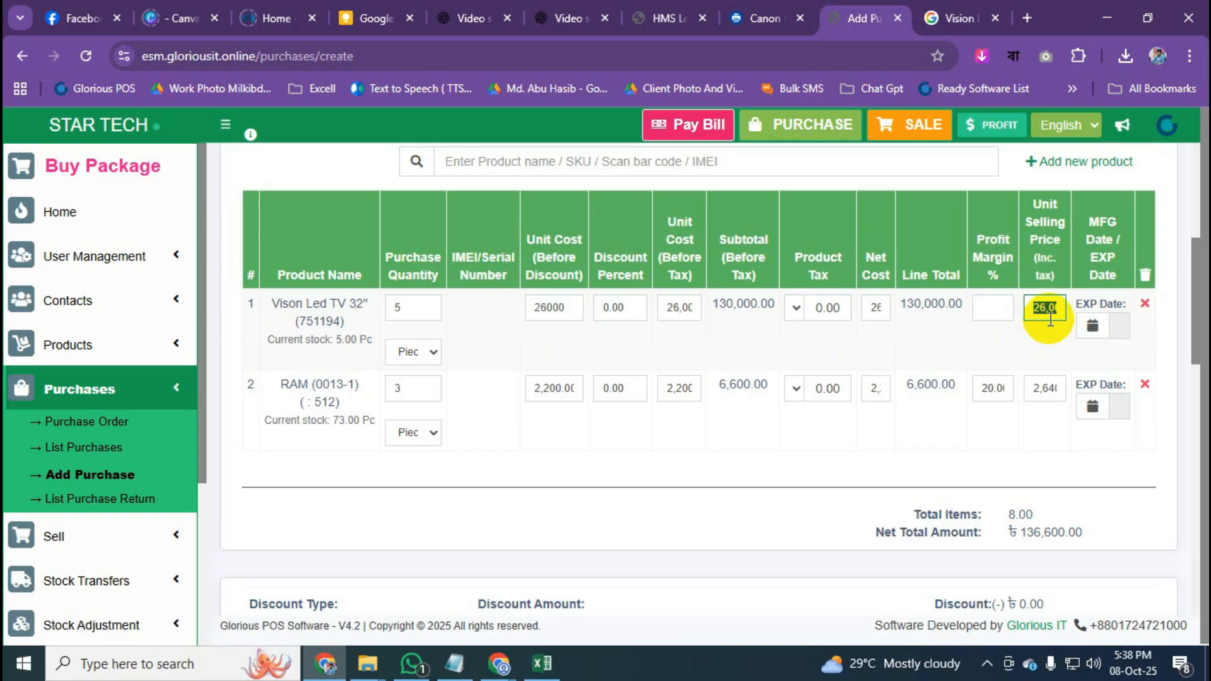
click(1019, 353)
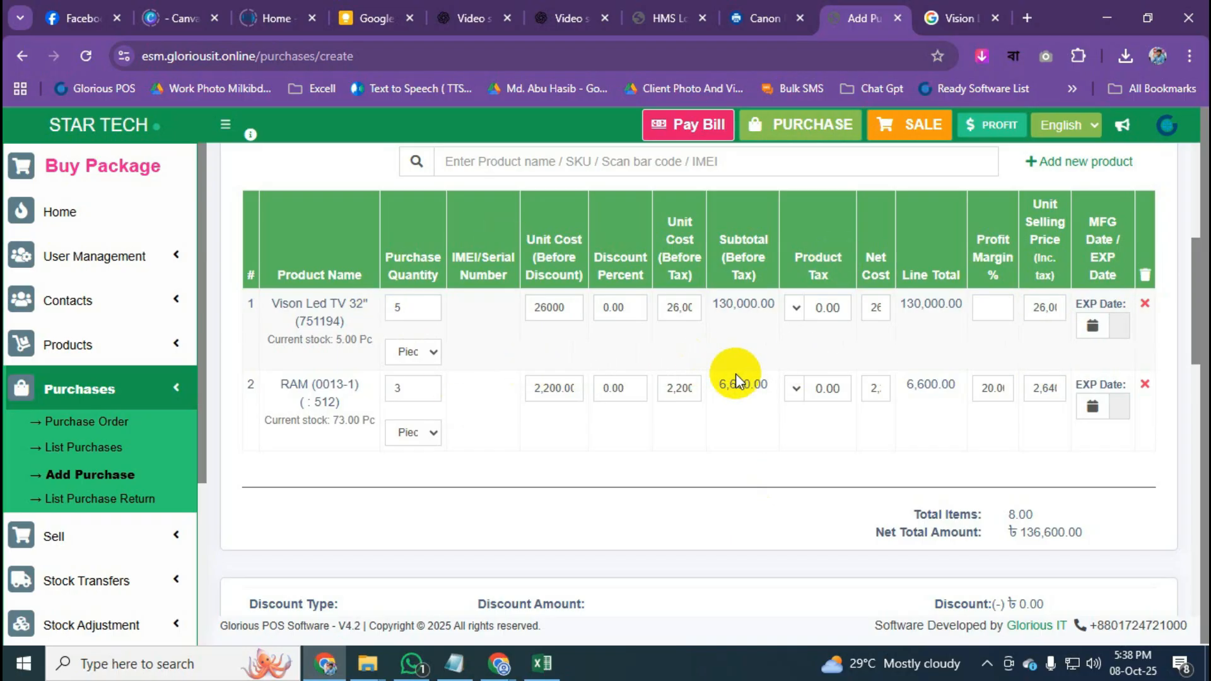
scroll(975, 392, down, 3)
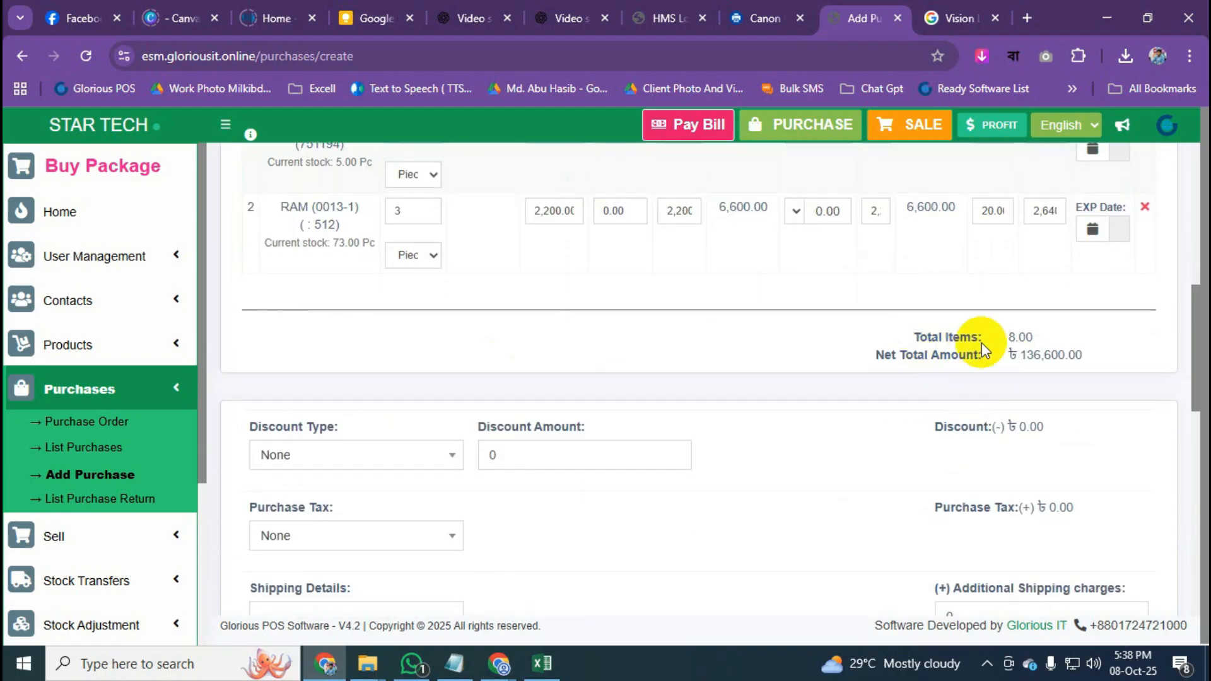
drag(1008, 338, 1081, 357)
click(1097, 332)
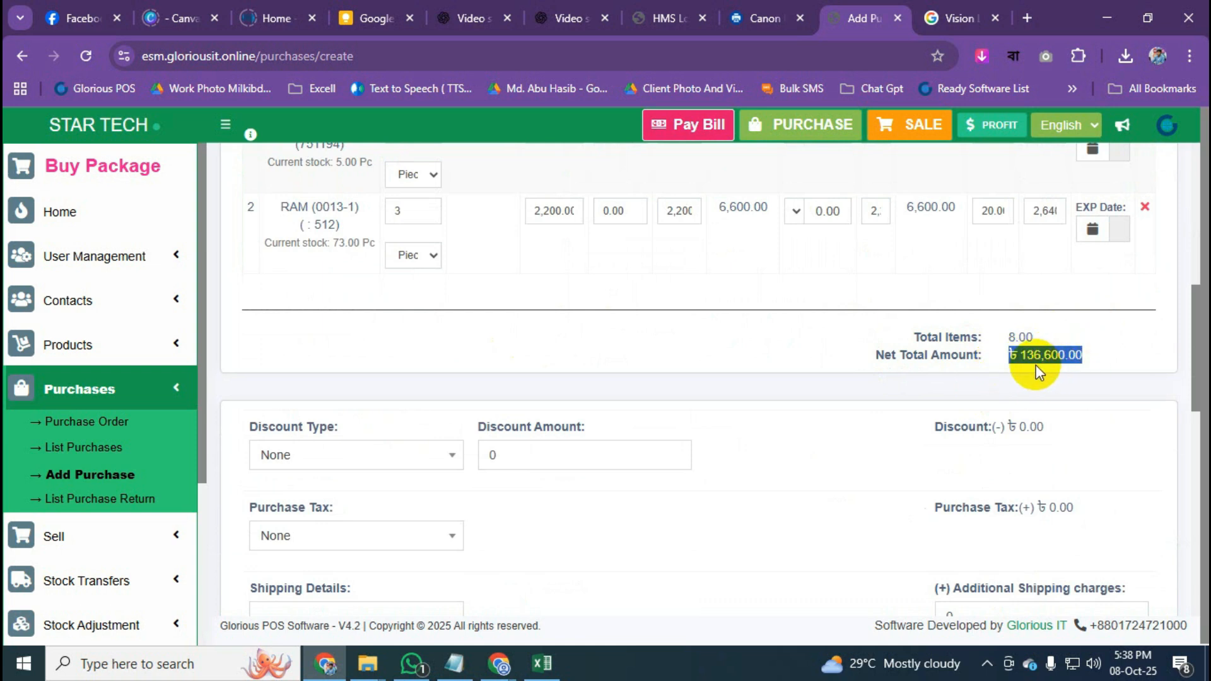
click(1078, 357)
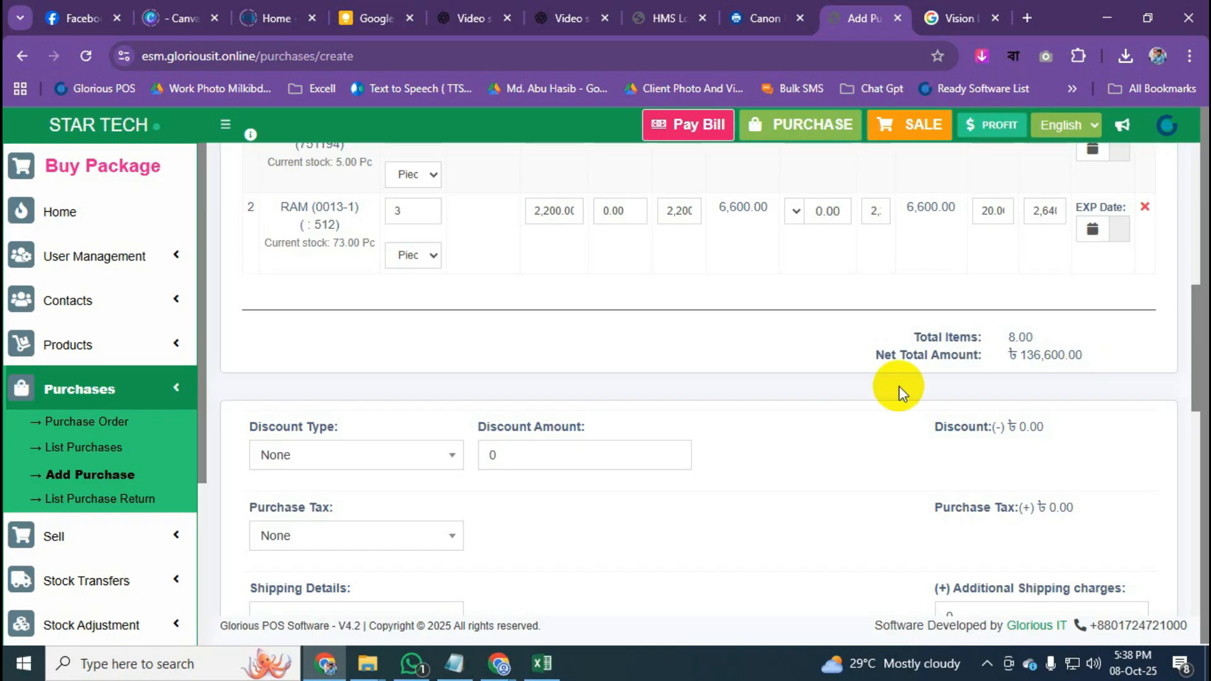
scroll(979, 384, down, 8)
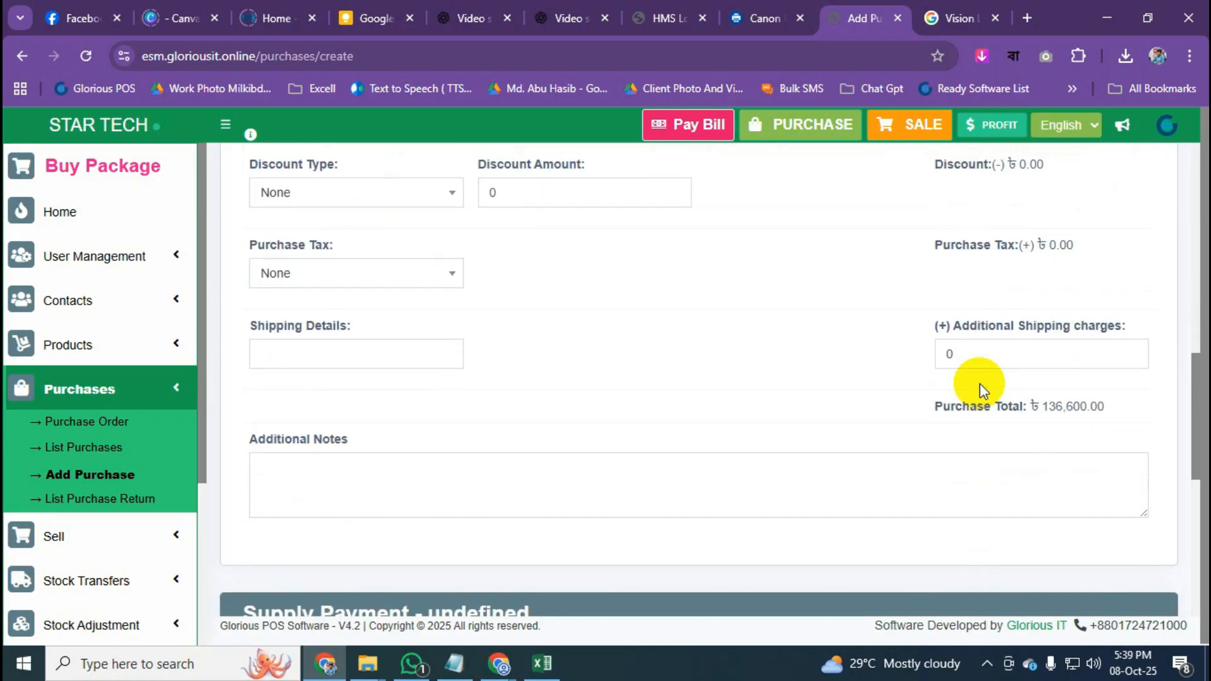
scroll(979, 384, down, 3)
scroll(979, 382, up, 1)
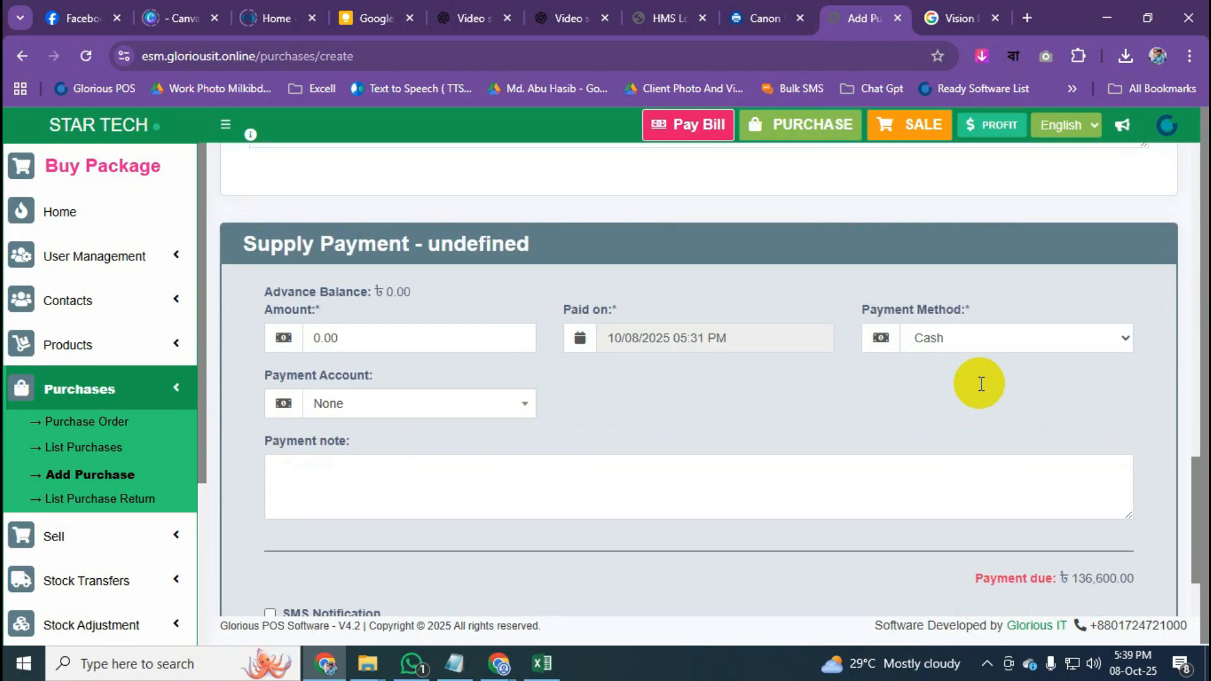
drag(243, 262, 405, 259)
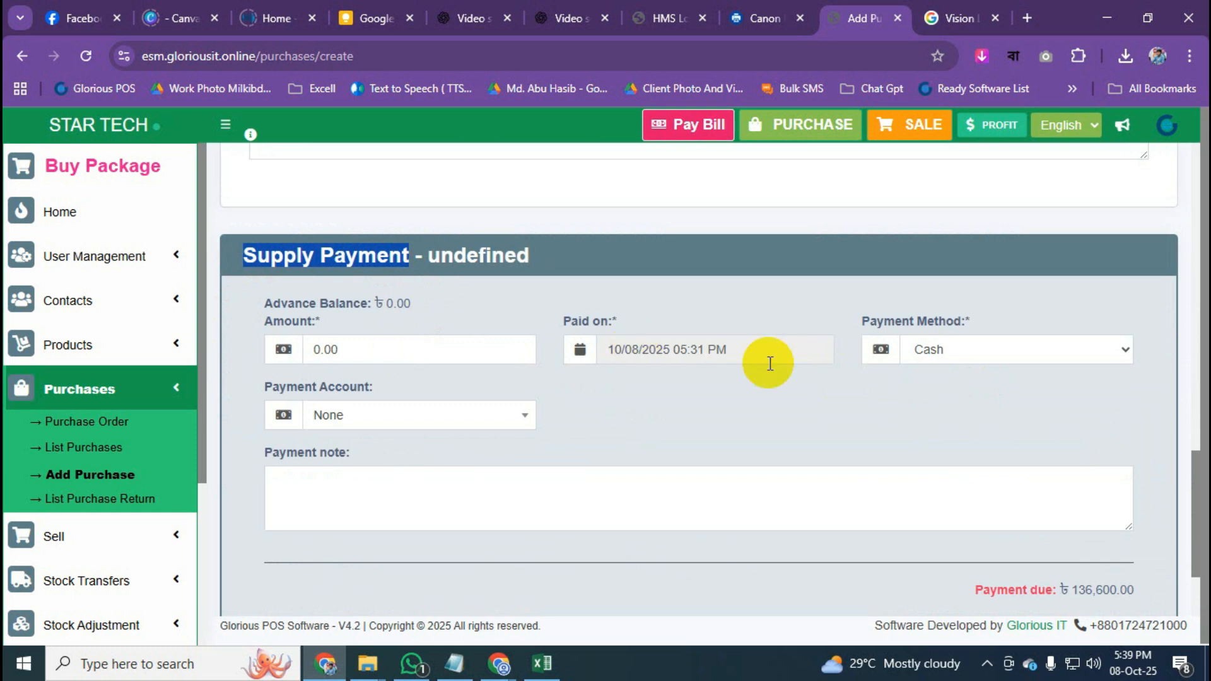
scroll(770, 364, down, 2)
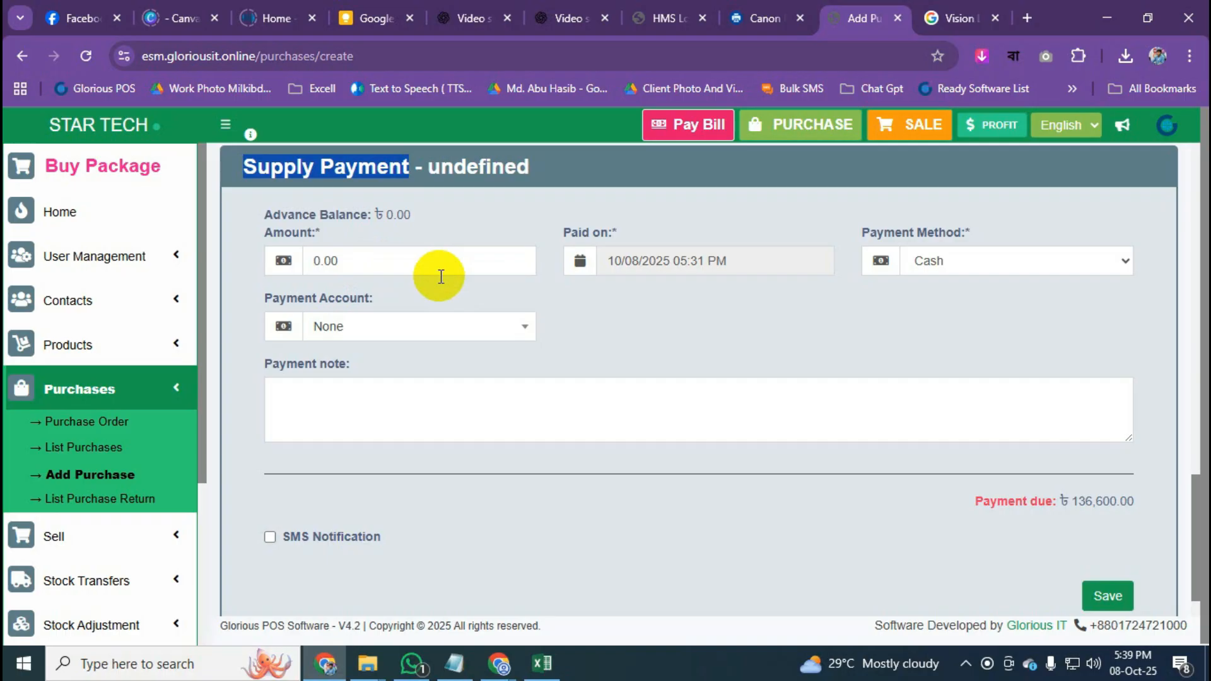
click(941, 263)
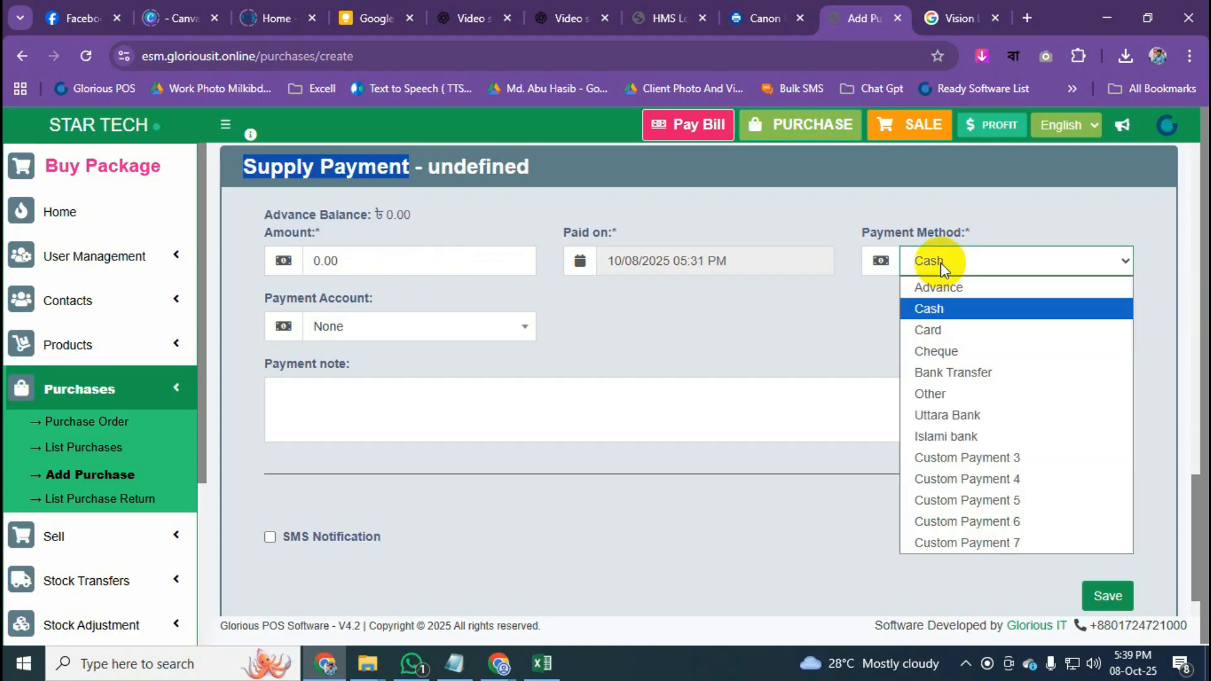
click(941, 262)
click(632, 359)
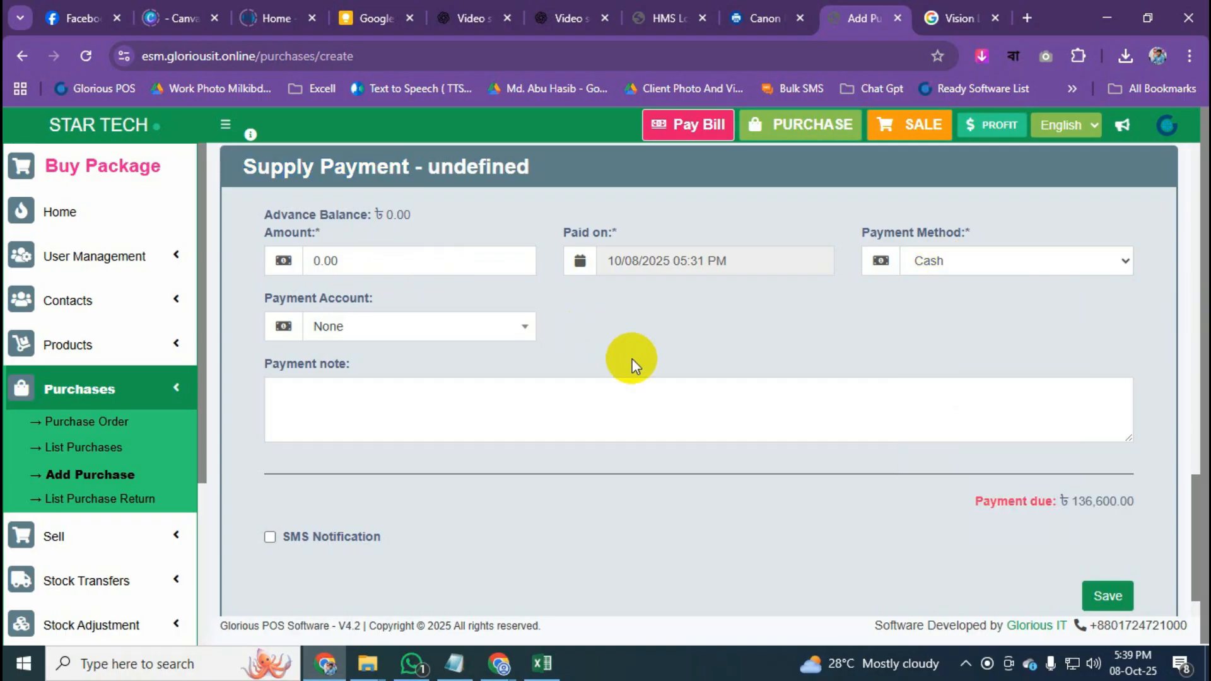
scroll(632, 358, up, 12)
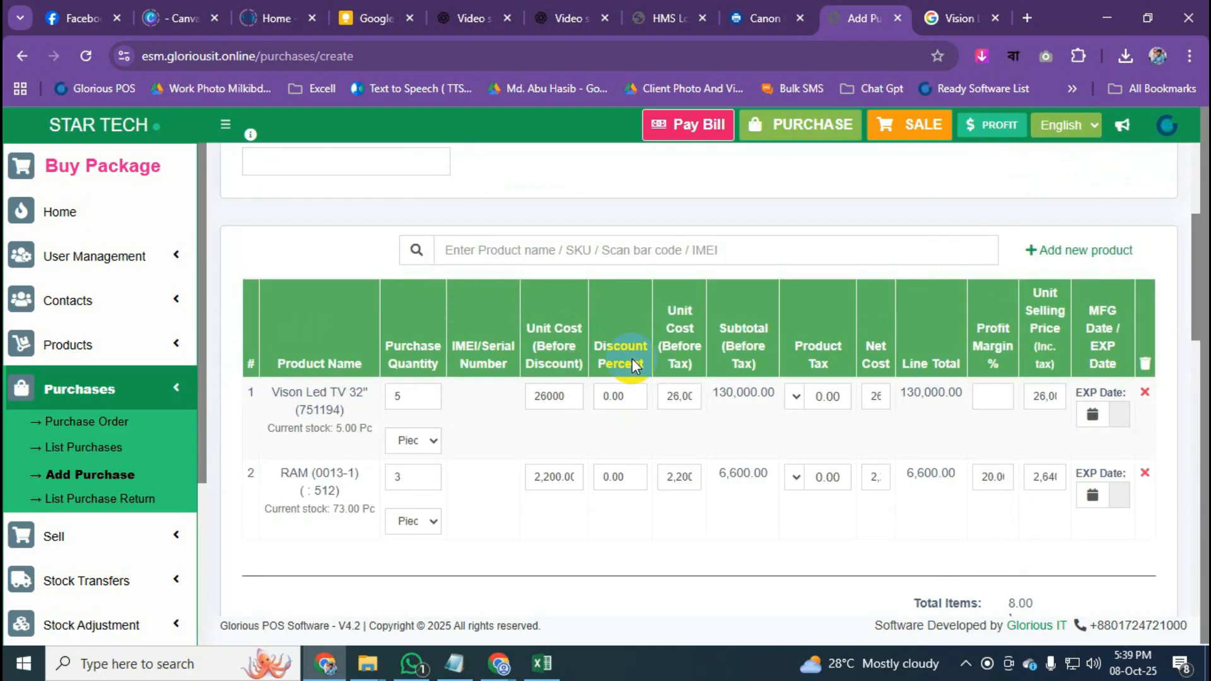
scroll(633, 358, up, 5)
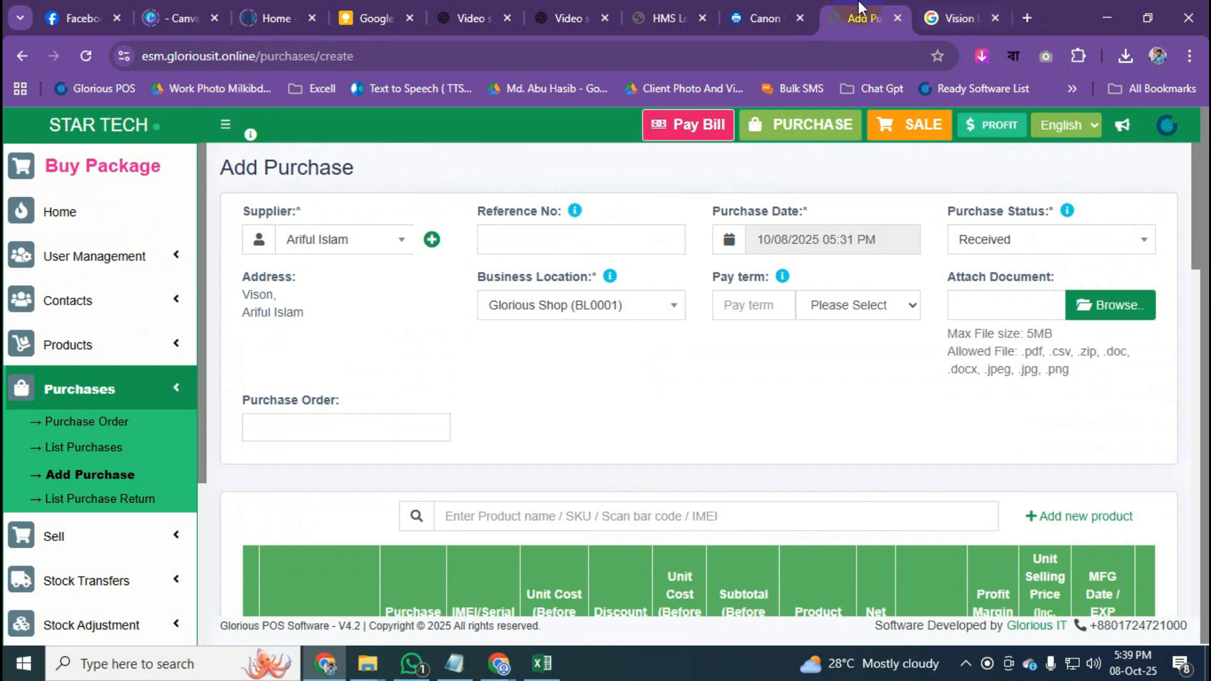
Duplicate the Add Purchase page into a new browser tab.
click(758, 18)
click(839, 5)
right_click(838, 1)
click(936, 157)
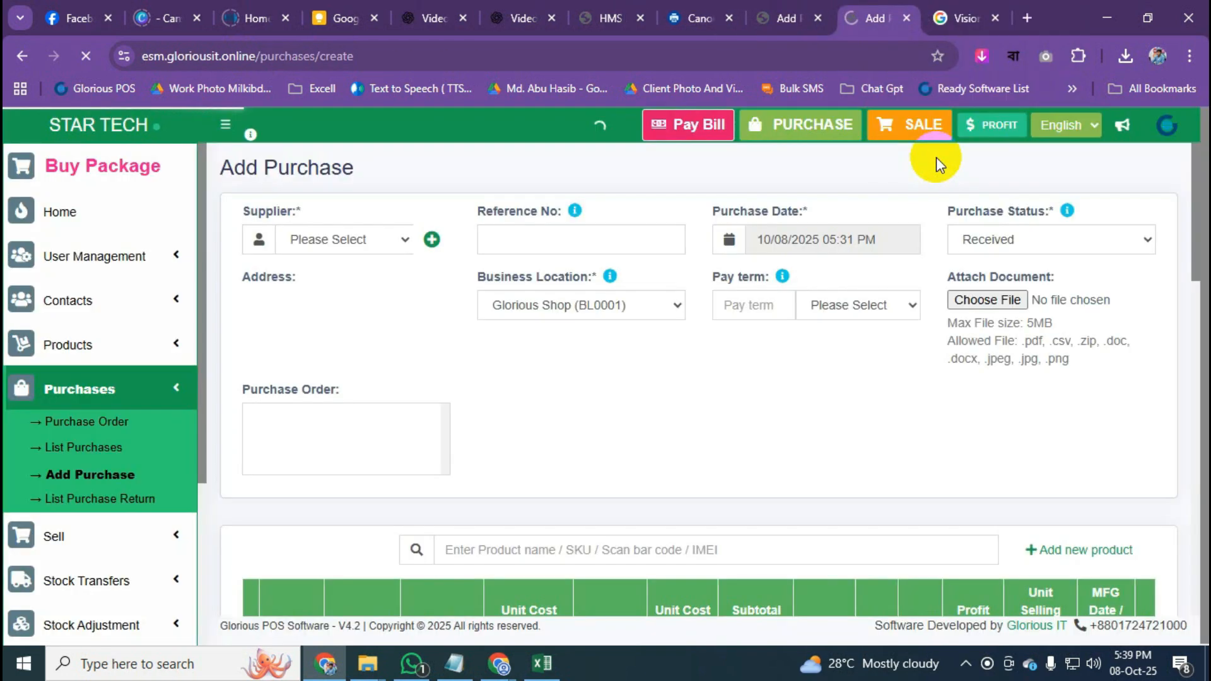
In the new tab open Contacts > Suppliers and reload the suppliers list.
click(140, 317)
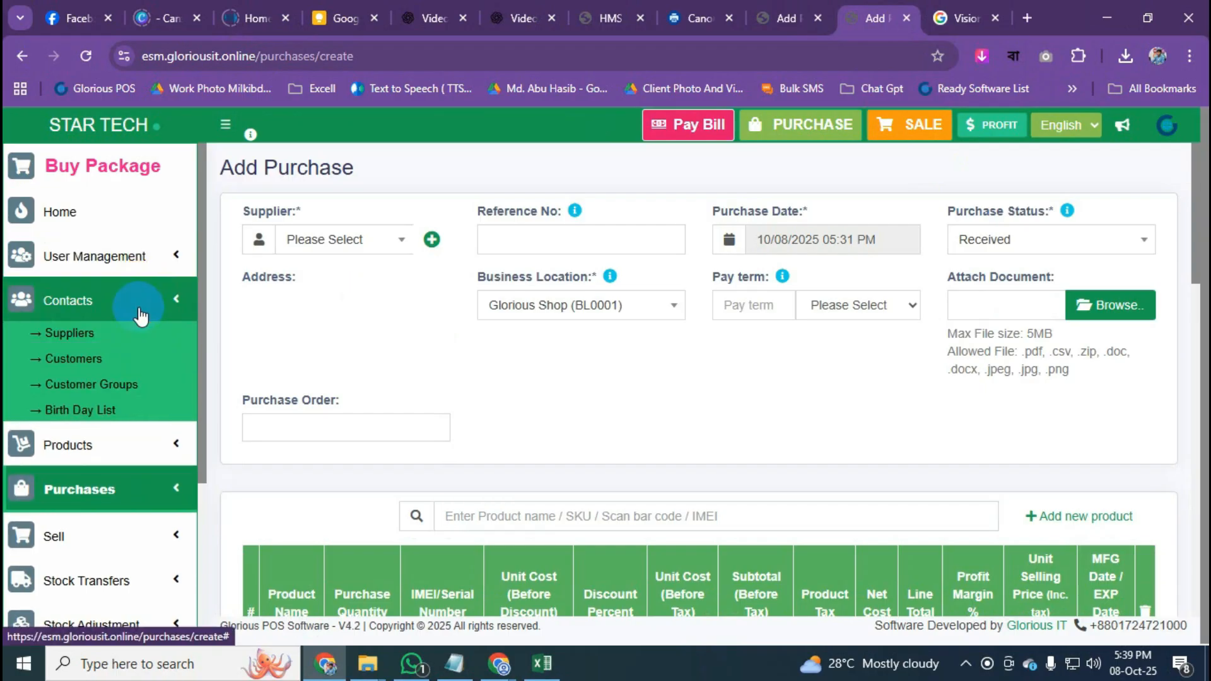
click(72, 335)
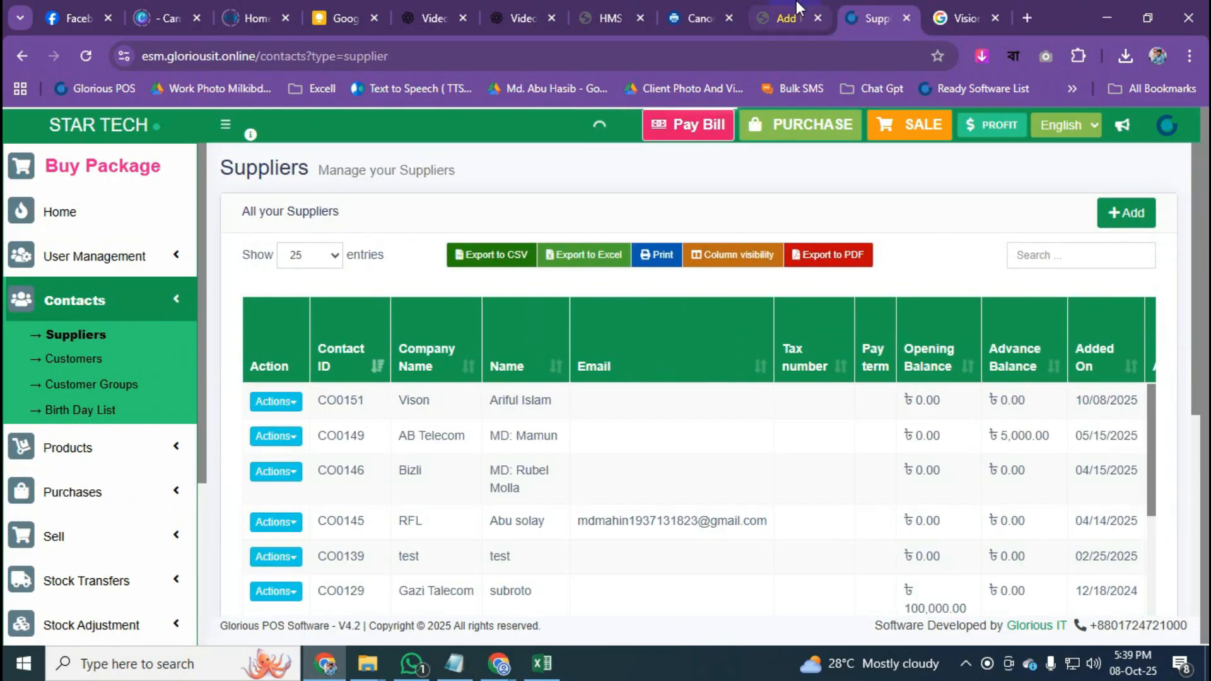
click(796, 2)
click(891, 2)
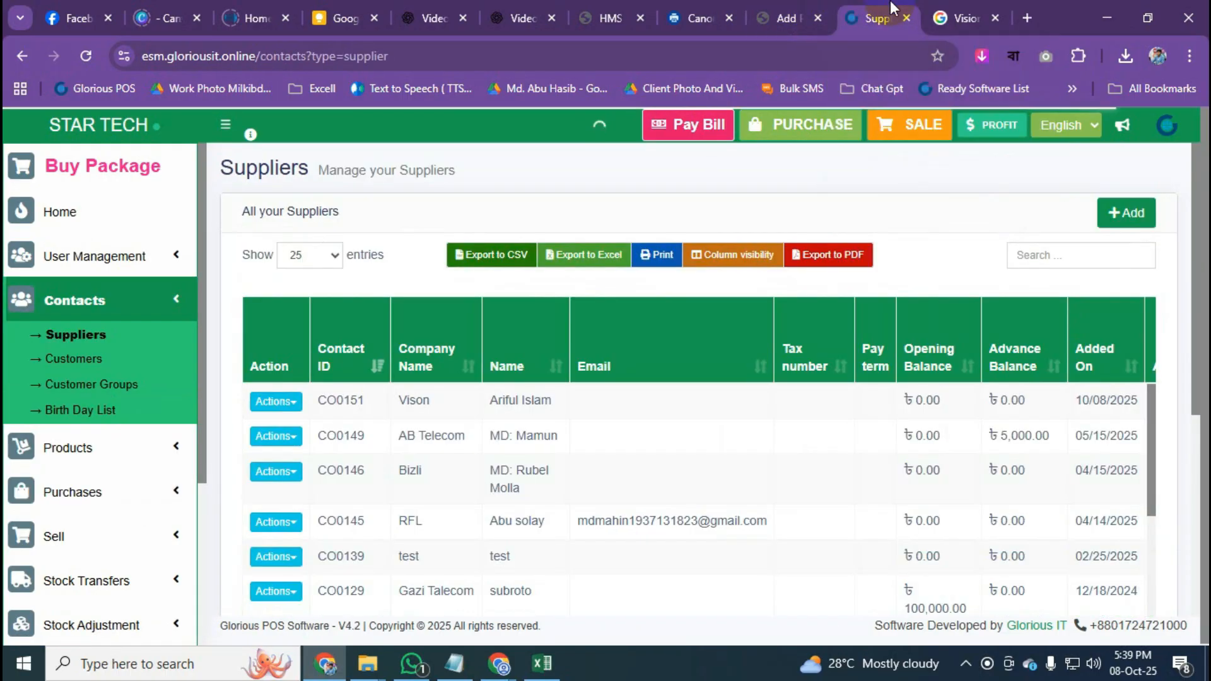
click(770, 3)
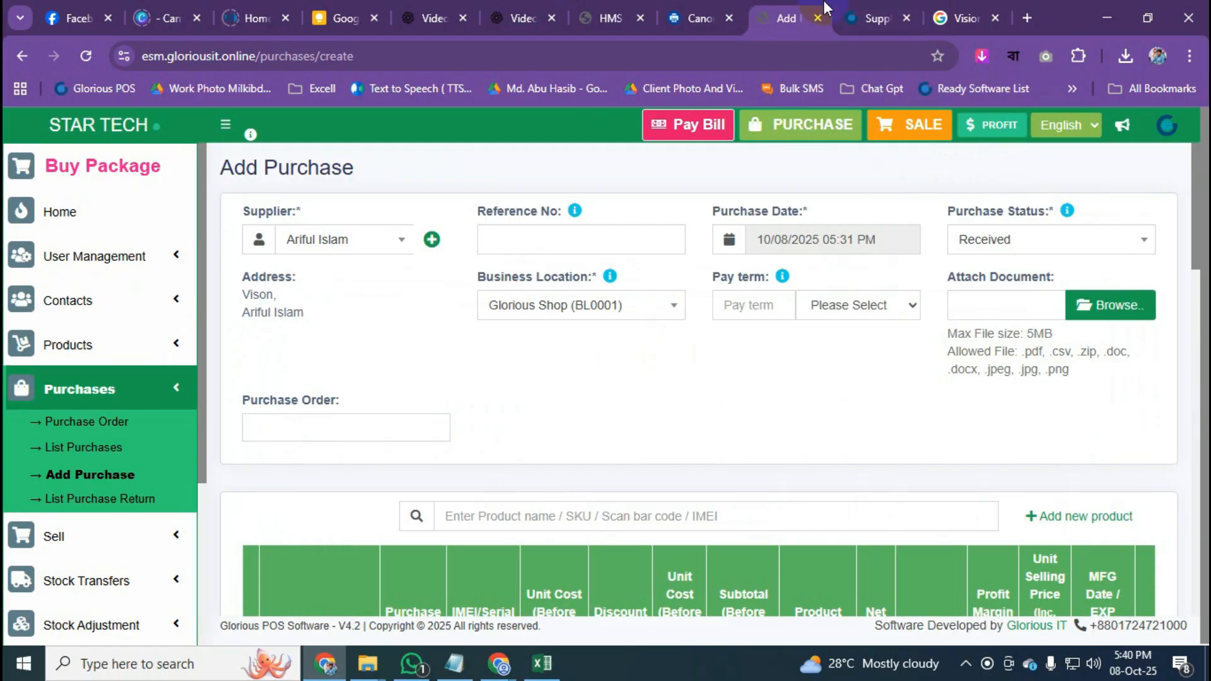
mouse_move(879, 3)
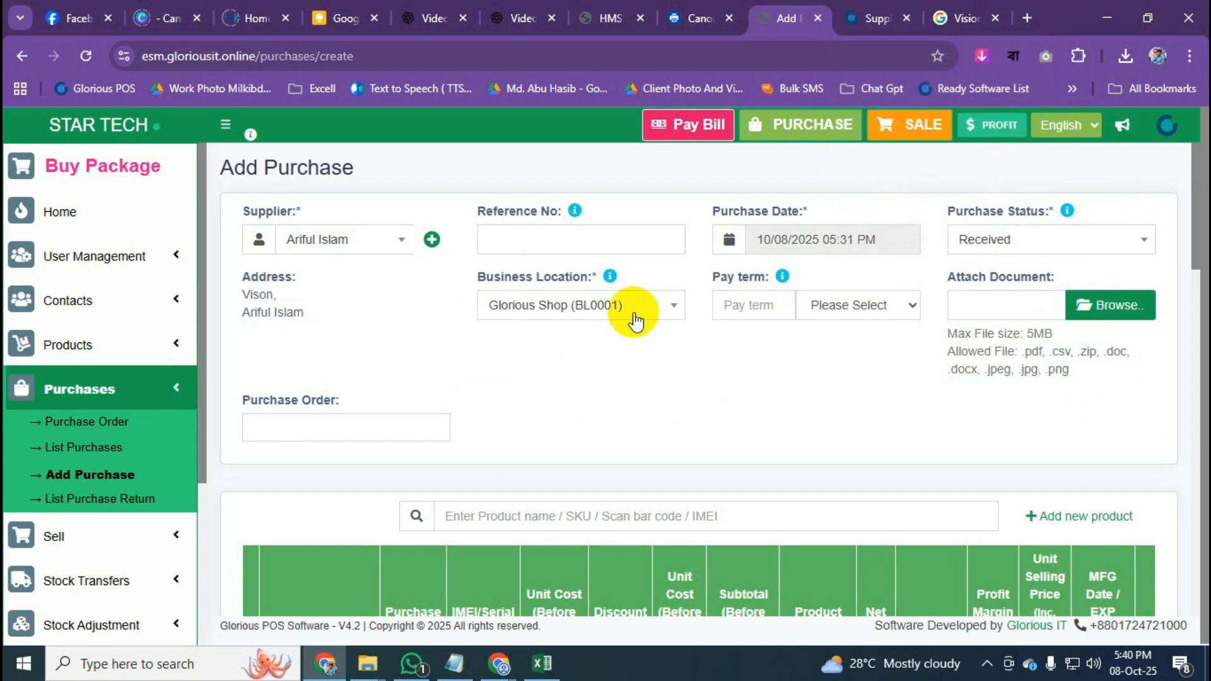
scroll(689, 458, down, 4)
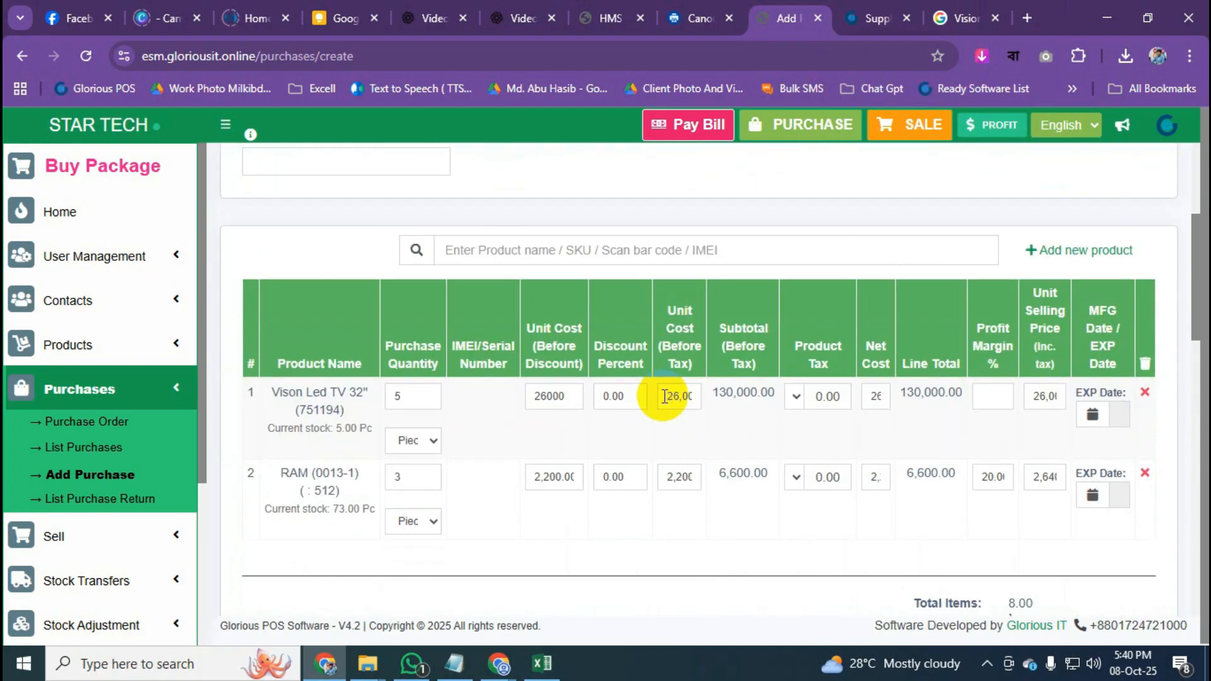
scroll(664, 397, up, 1)
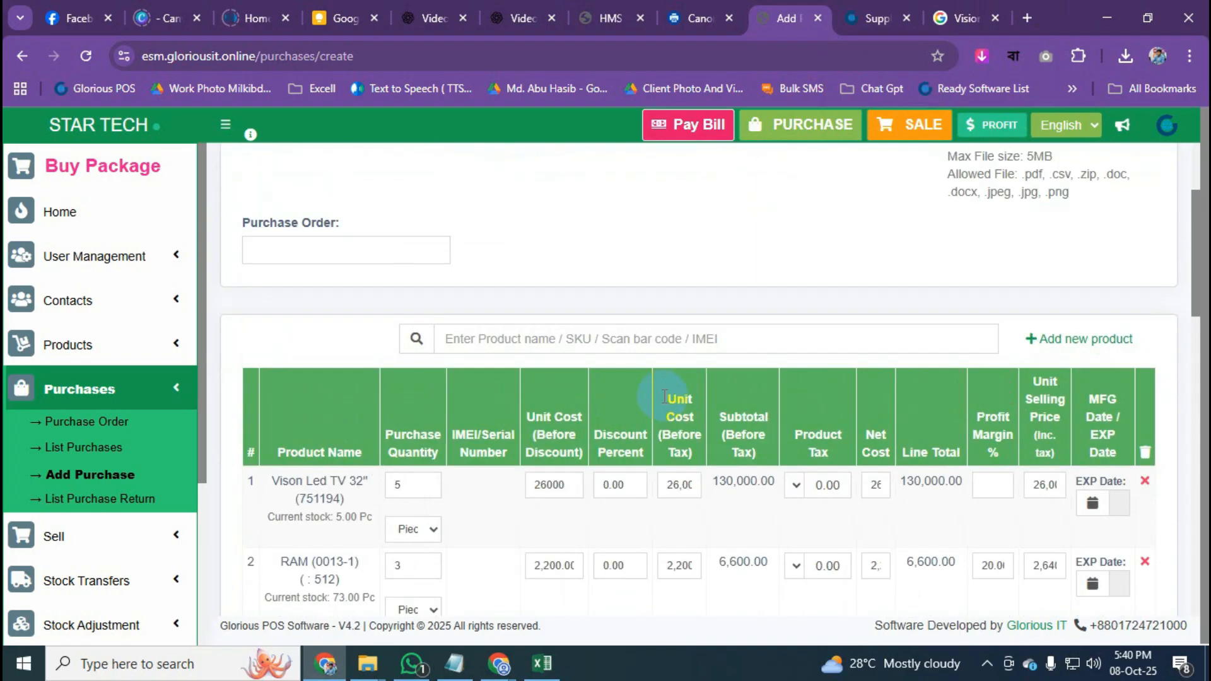
click(881, 13)
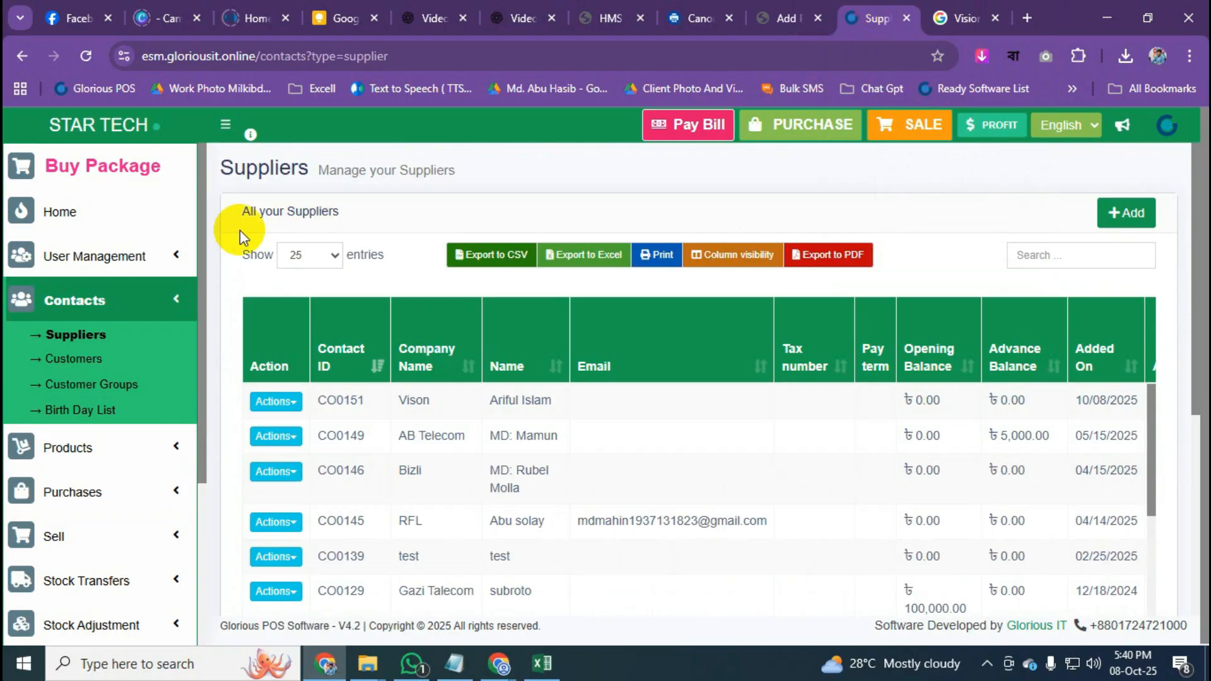
click(63, 336)
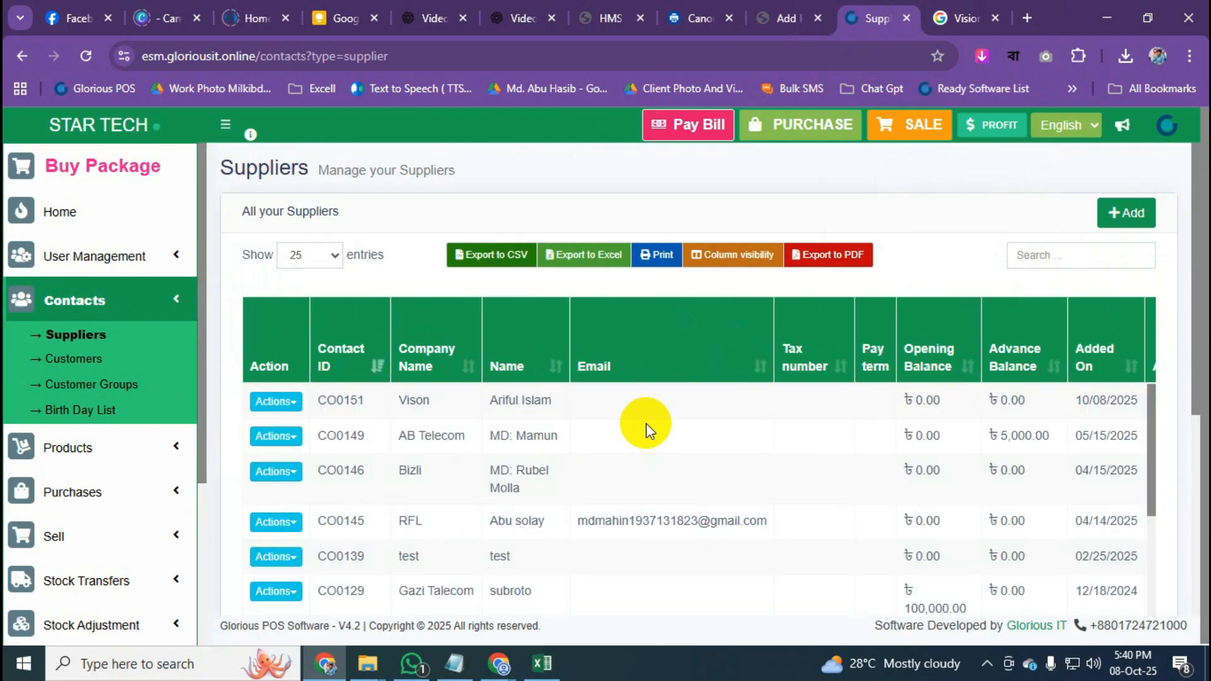
Pay supplier Vison 200000 from the DBBL BANK account and save the payment.
click(284, 403)
click(319, 431)
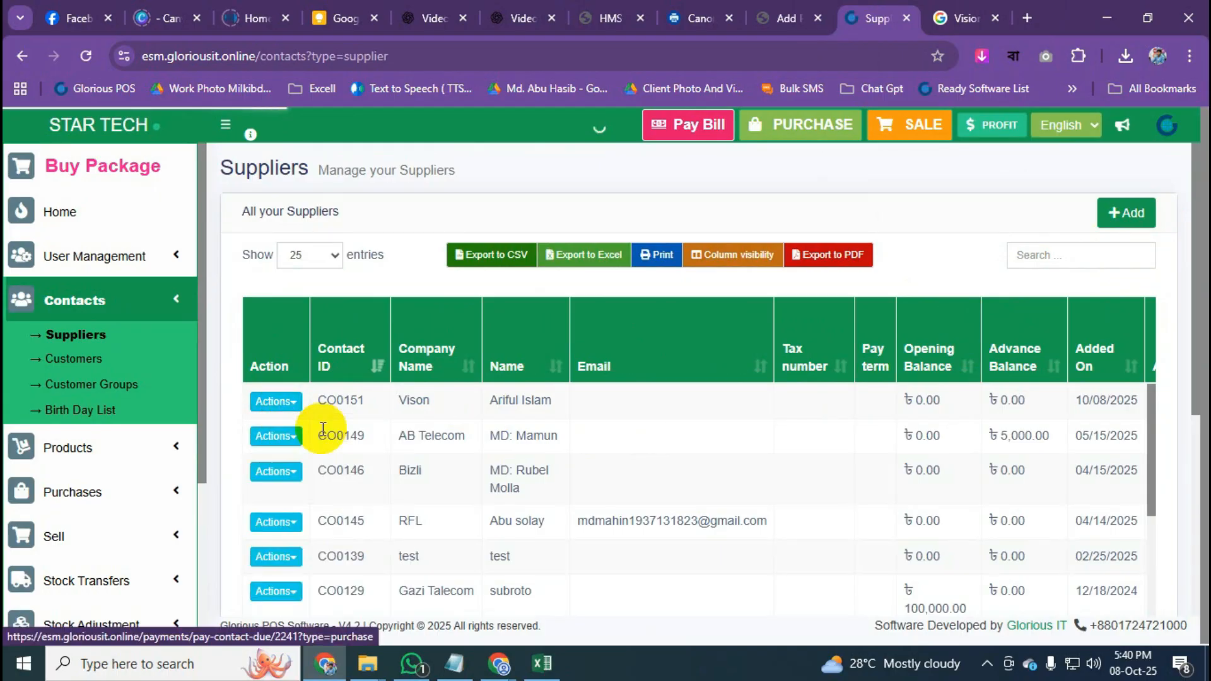
click(480, 379)
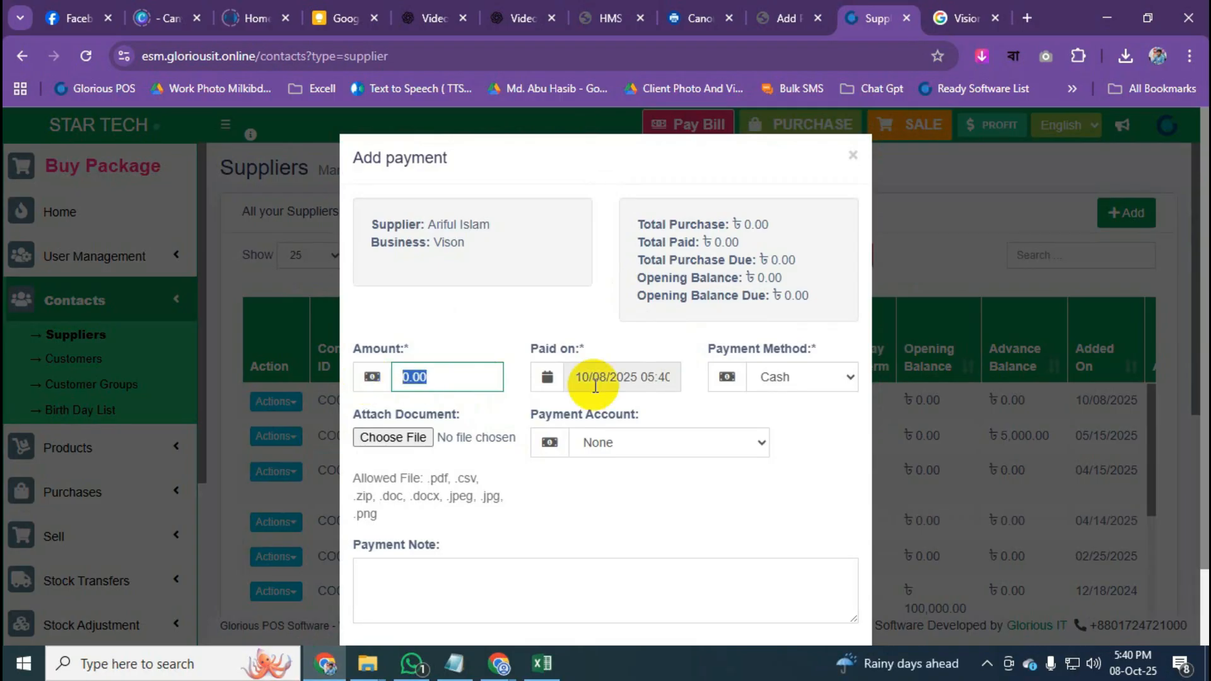
text(200000)
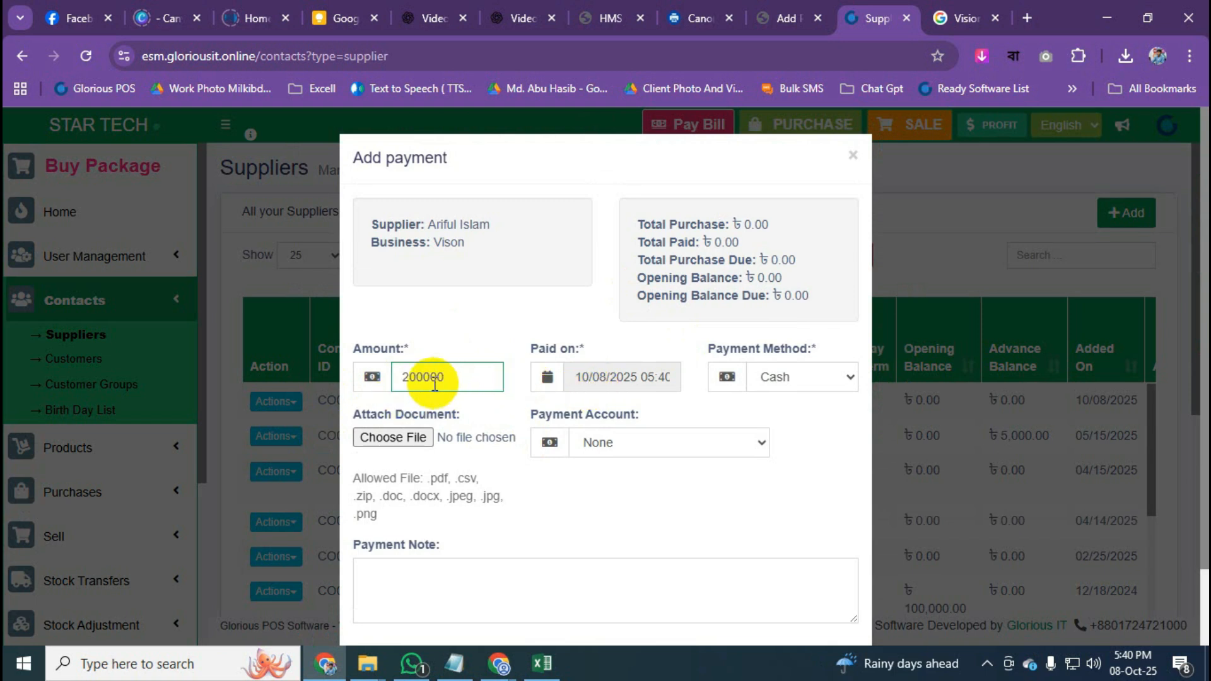
scroll(494, 401, down, 2)
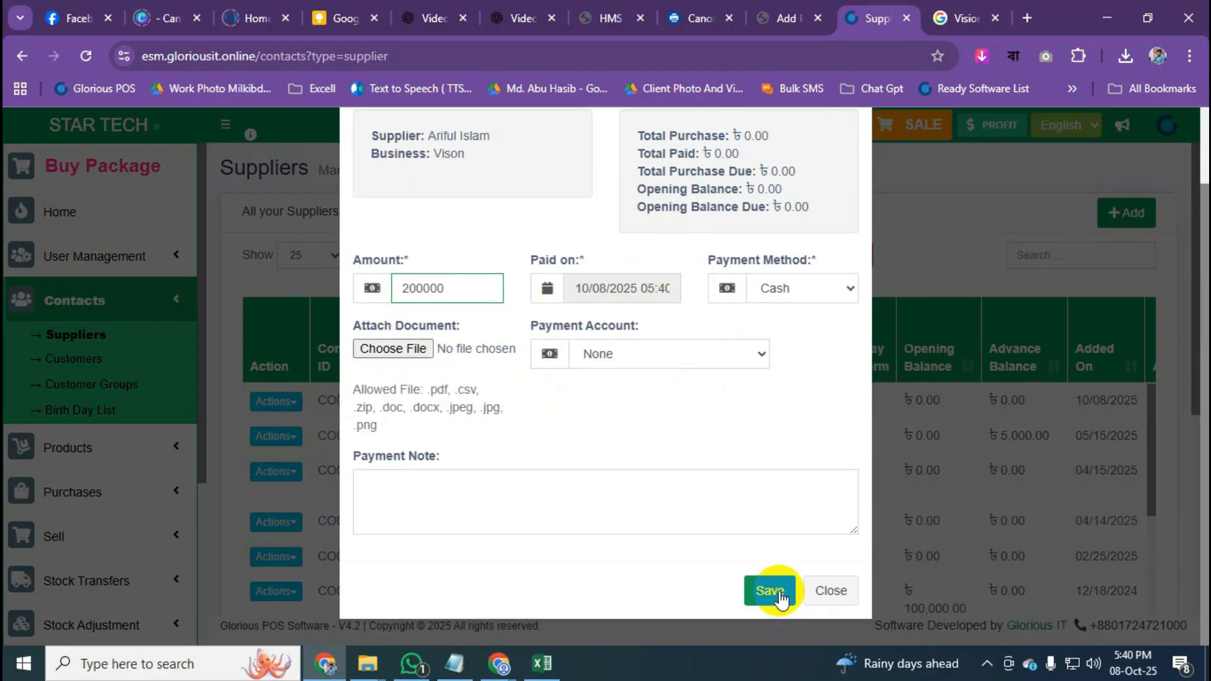
click(694, 354)
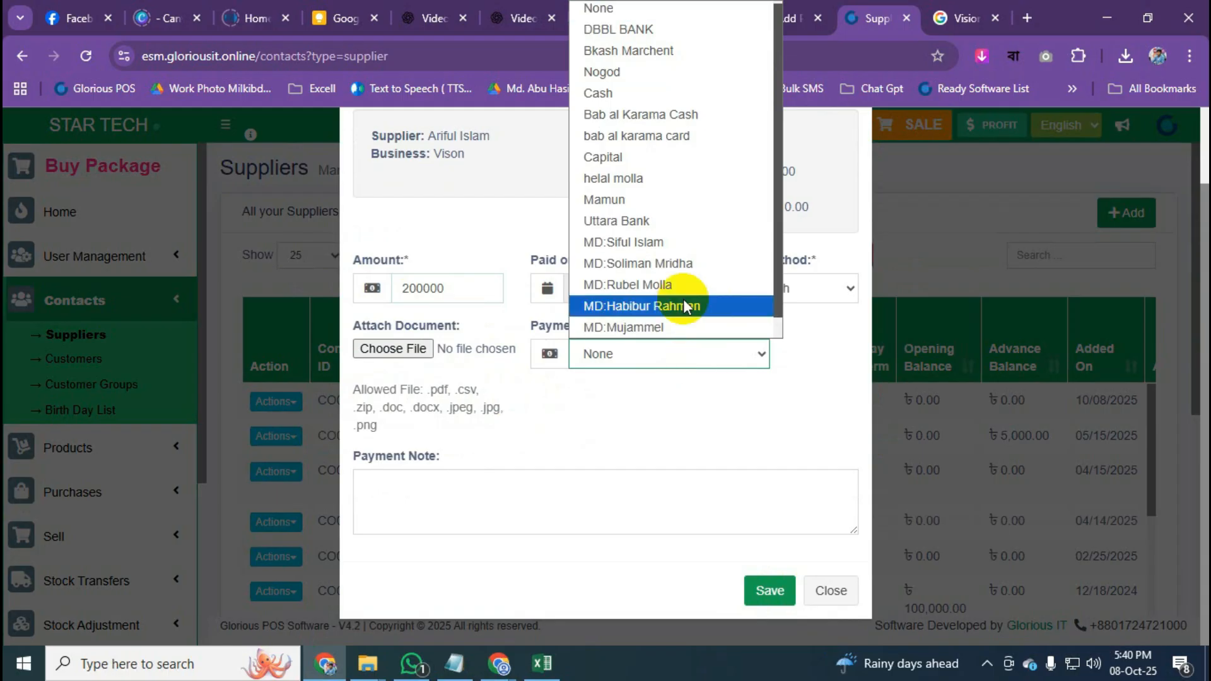
click(685, 30)
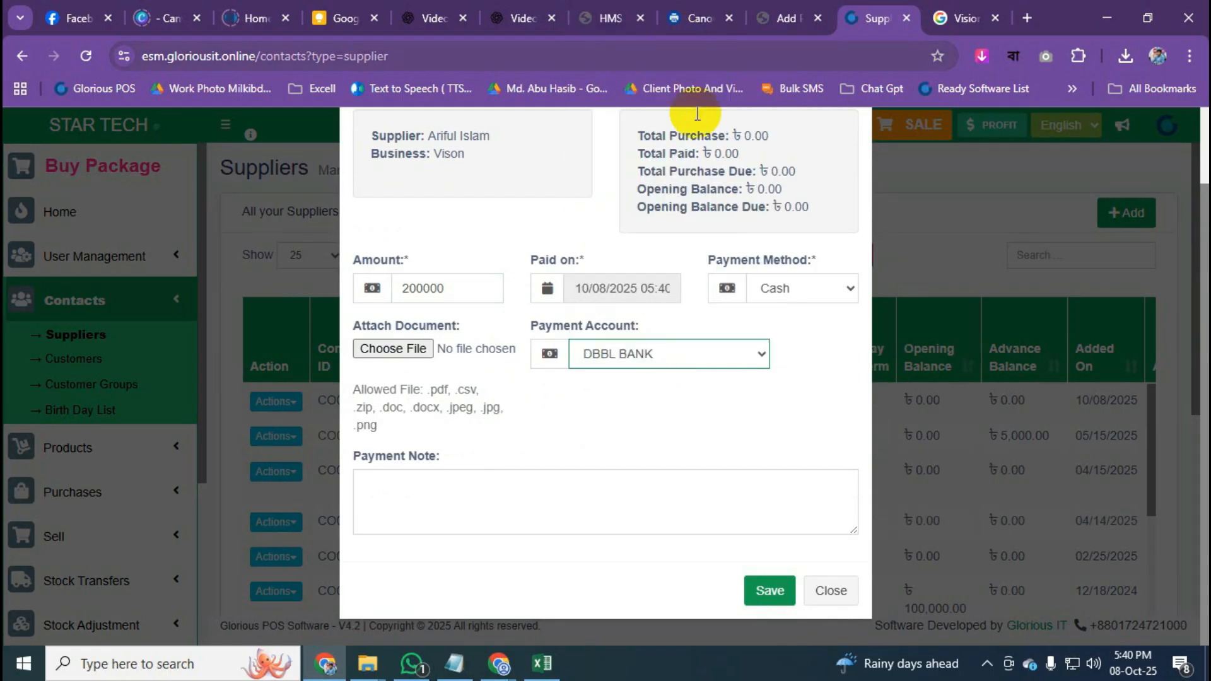
click(754, 590)
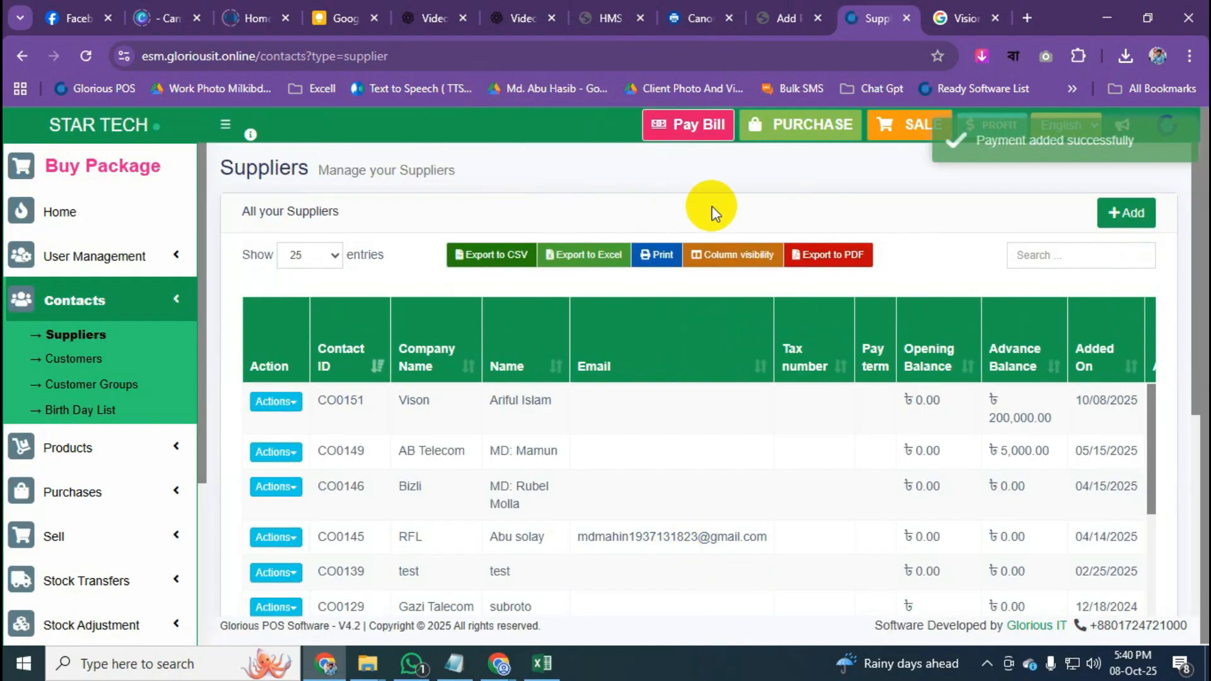
Back on Add Purchase, try Advance as the Supply Payment method, then switch it to Cash.
click(793, 13)
scroll(396, 414, up, 3)
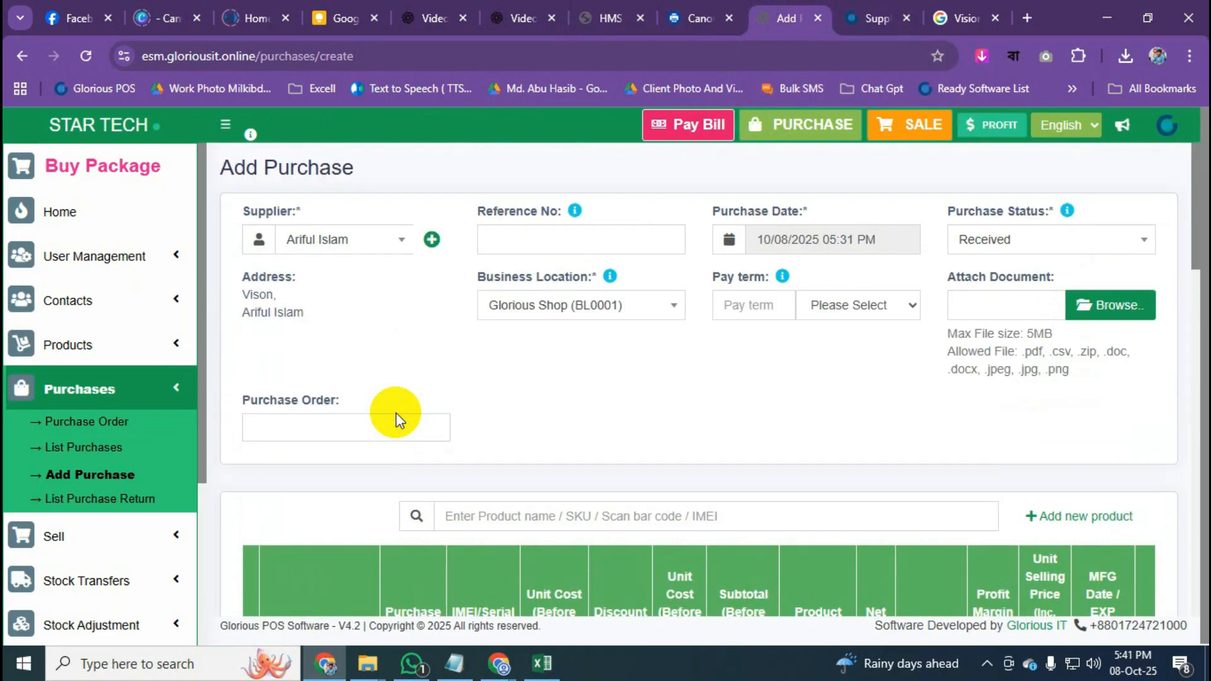
scroll(649, 311, down, 6)
scroll(649, 311, down, 10)
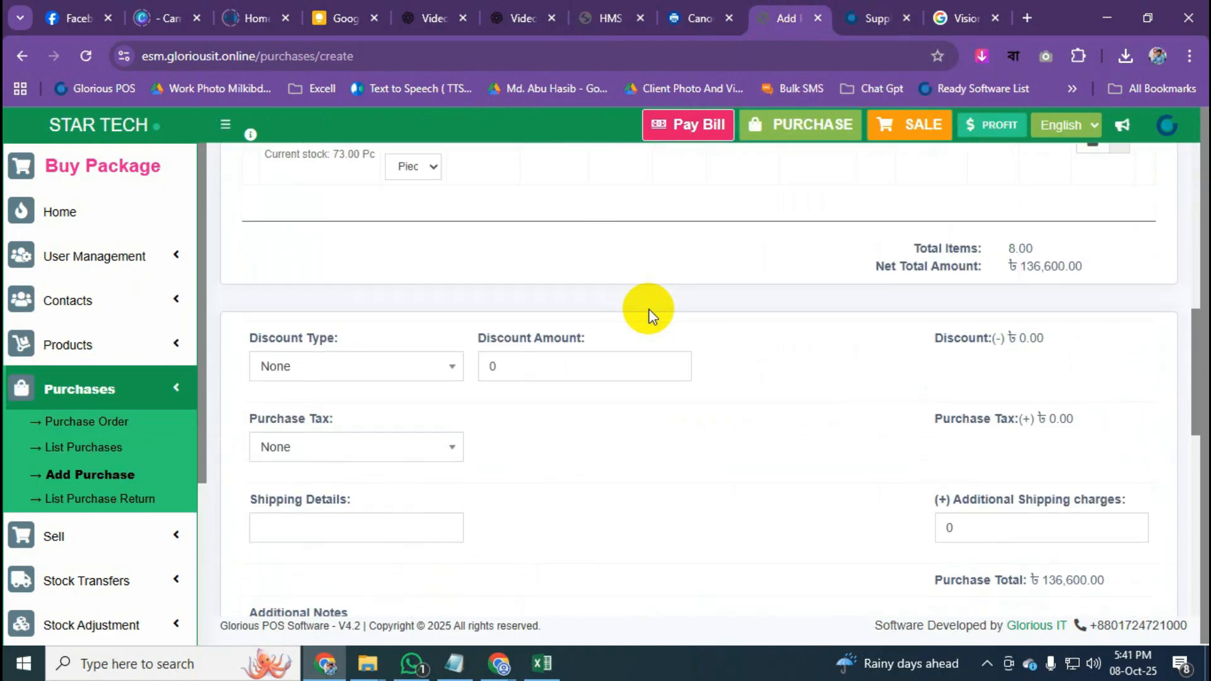
scroll(898, 395, down, 1)
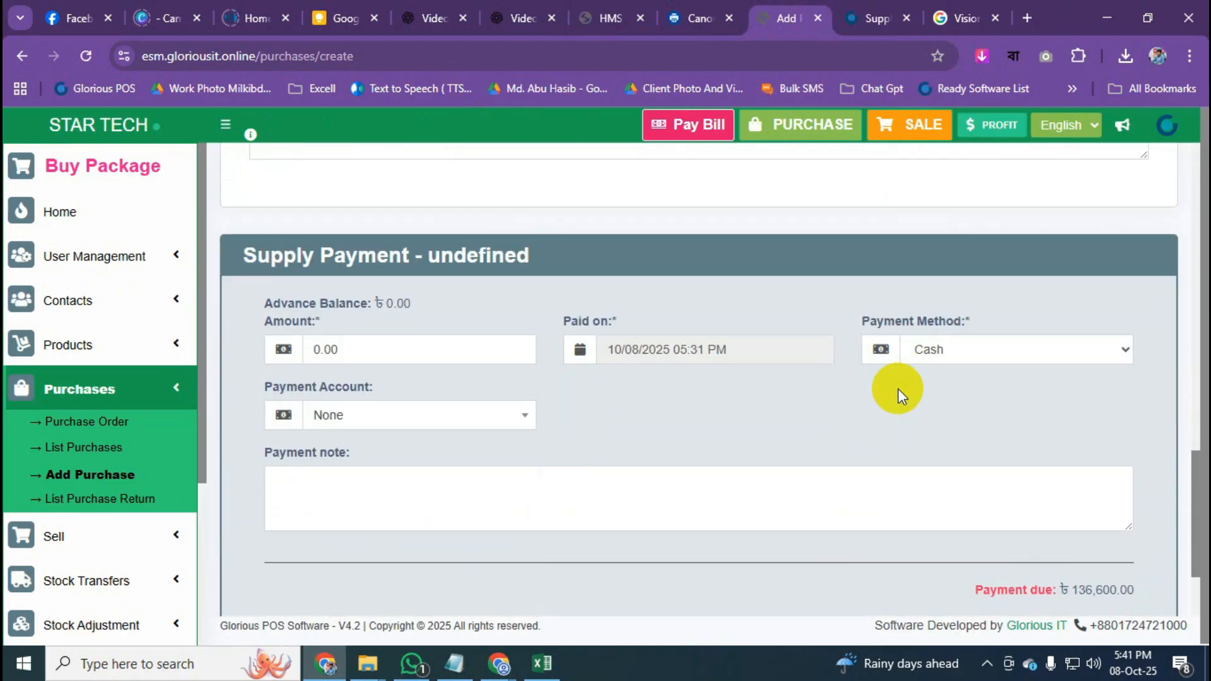
drag(865, 335, 877, 329)
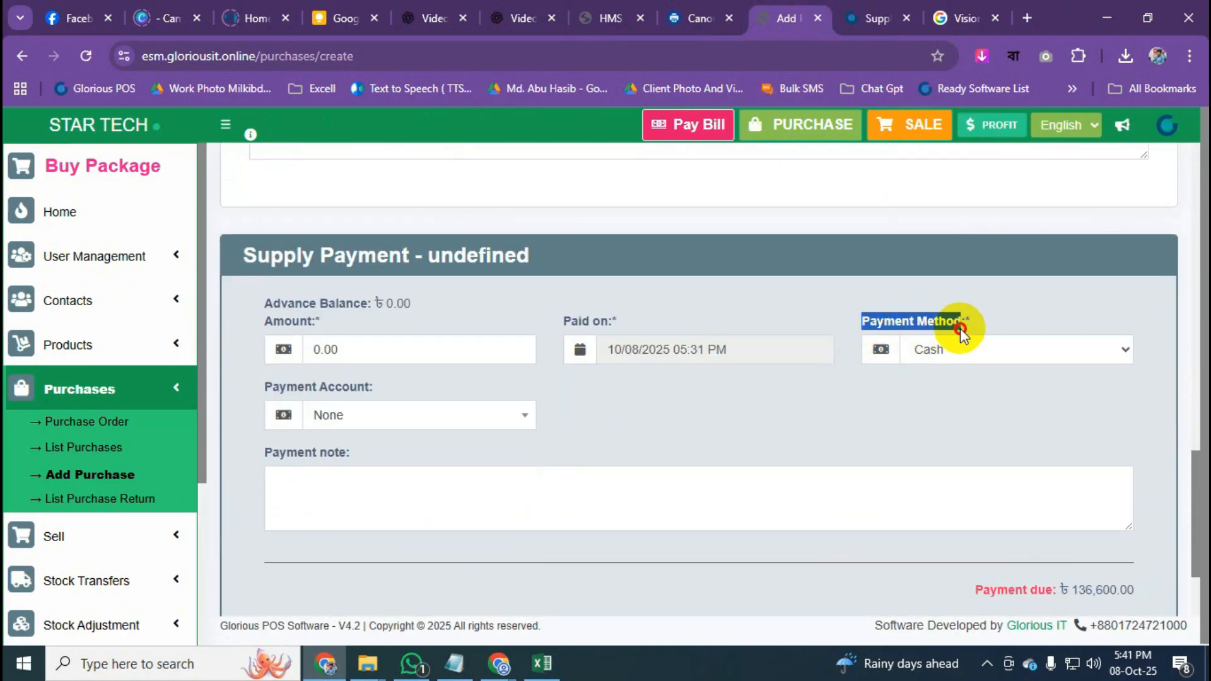
drag(962, 331, 960, 330)
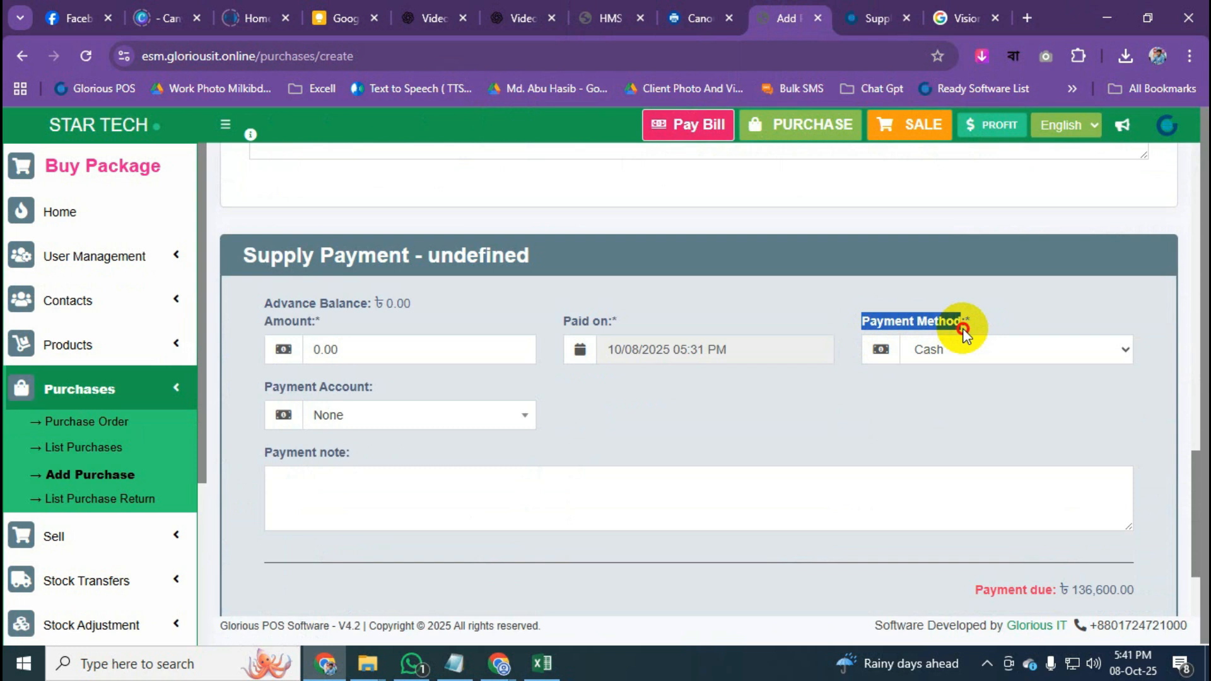
click(1009, 351)
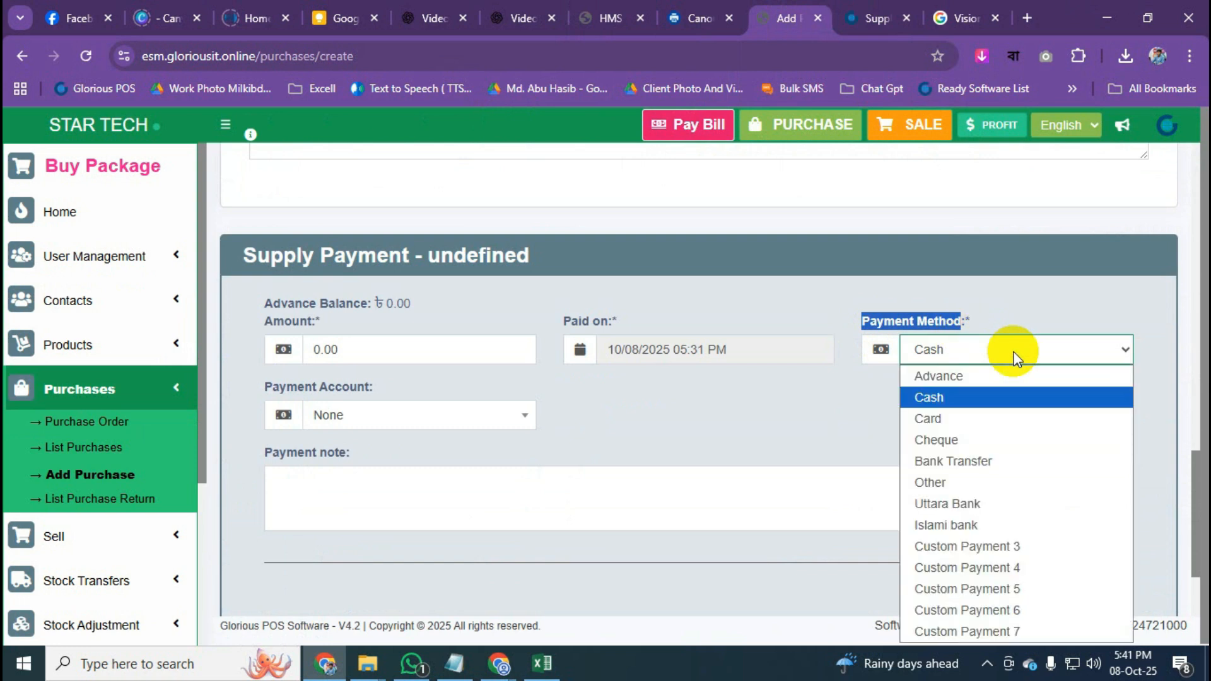
click(957, 379)
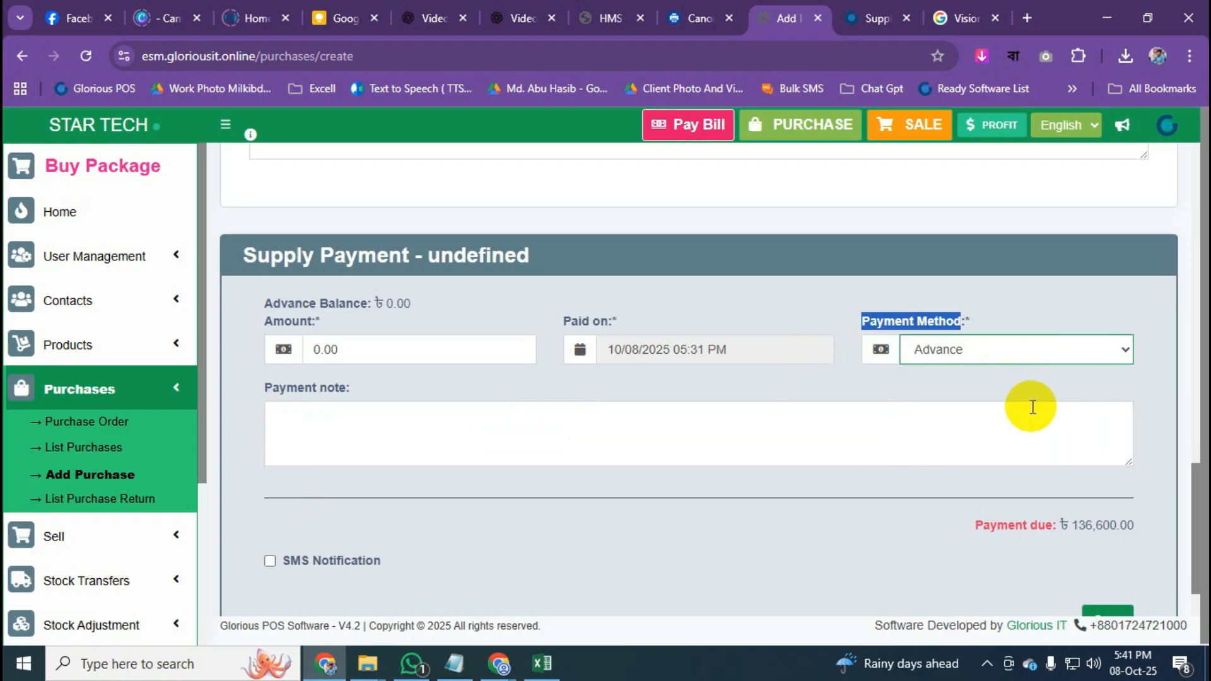
click(992, 348)
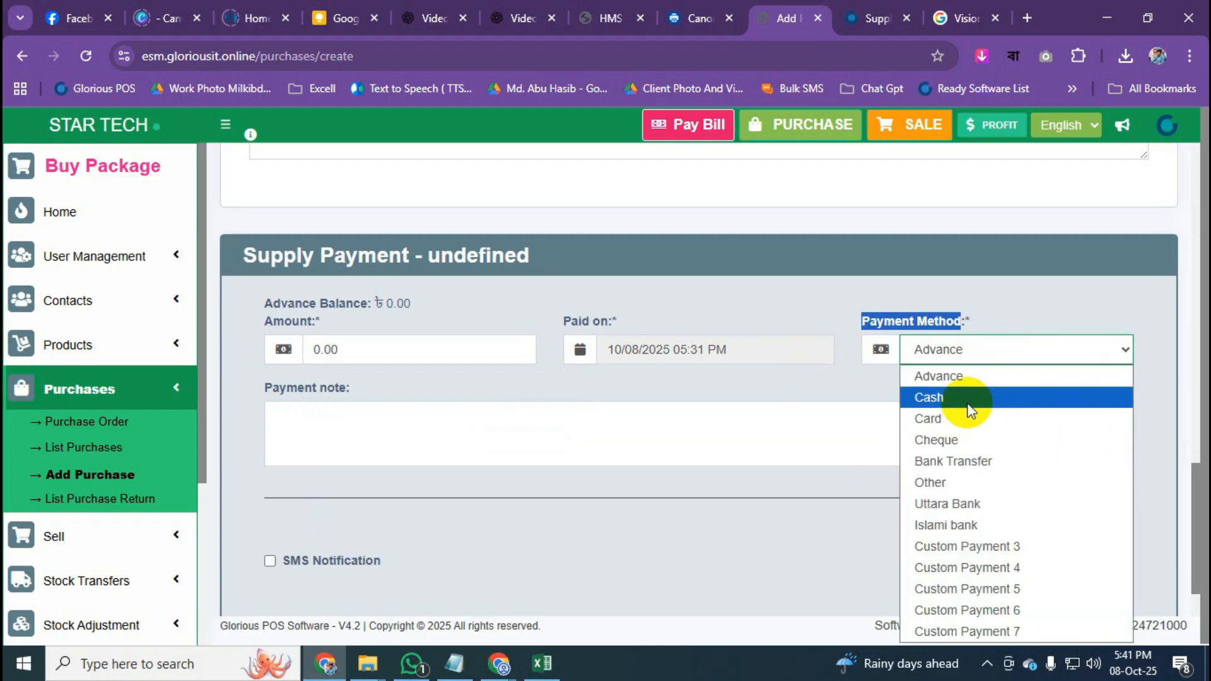
click(967, 402)
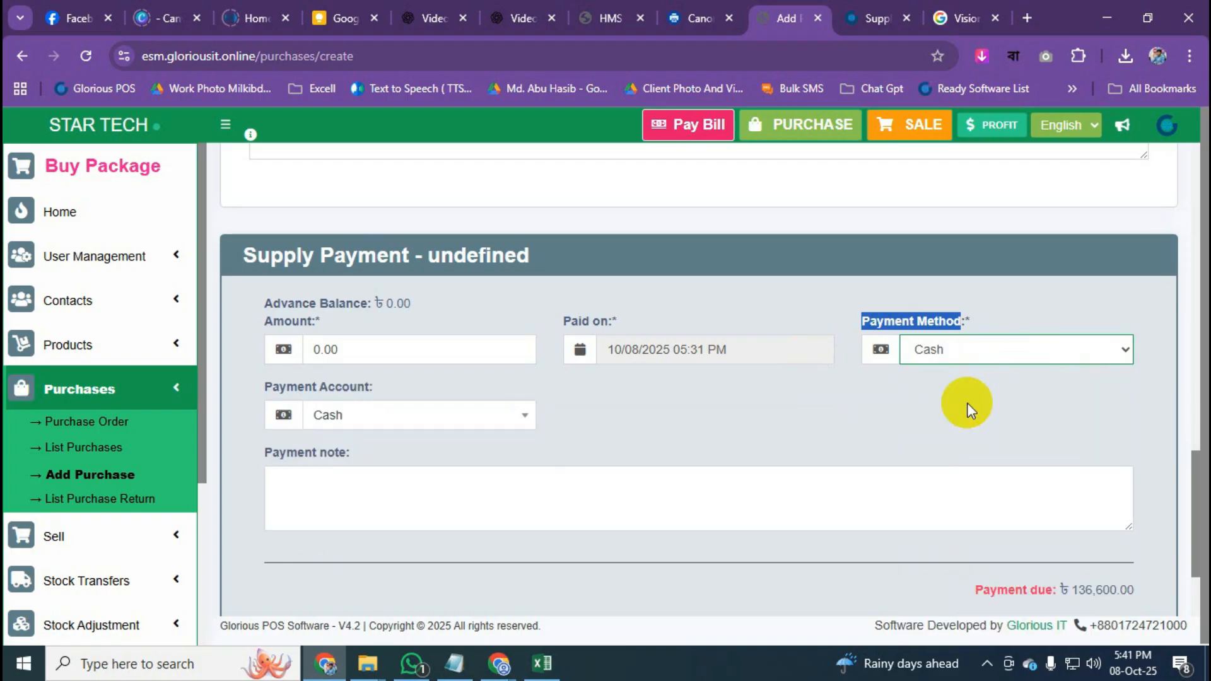
Confirm Cash stays as the payment method, with 136,600.00 due.
click(945, 353)
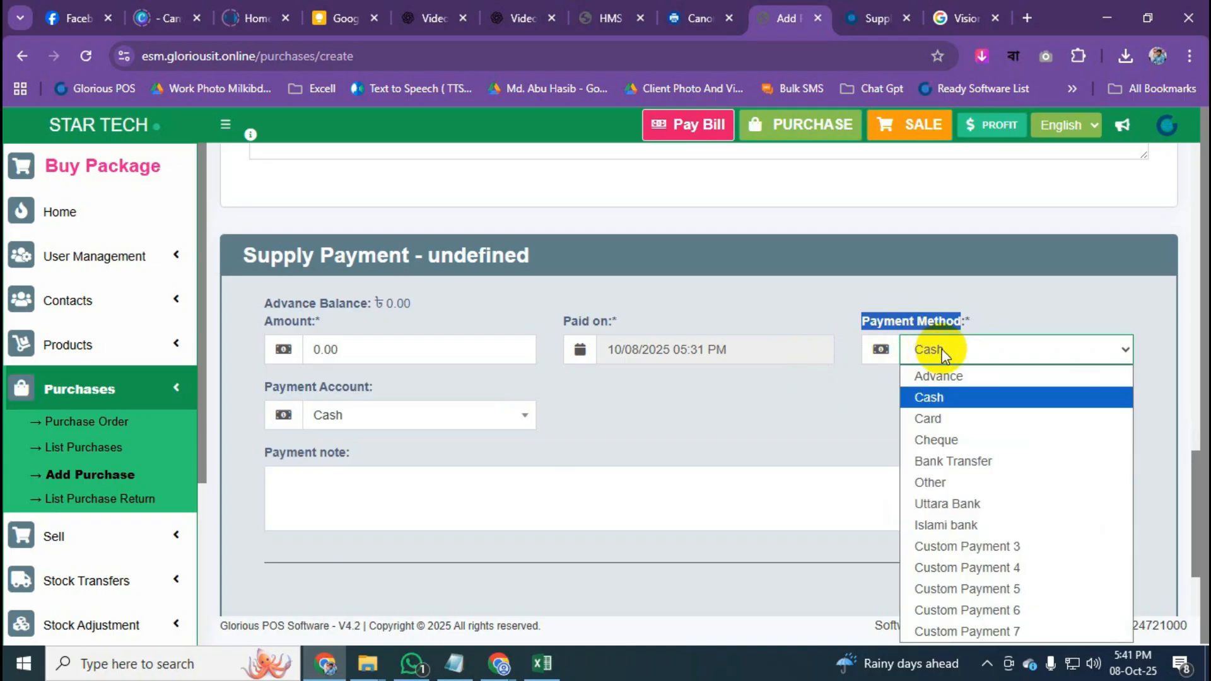
click(945, 353)
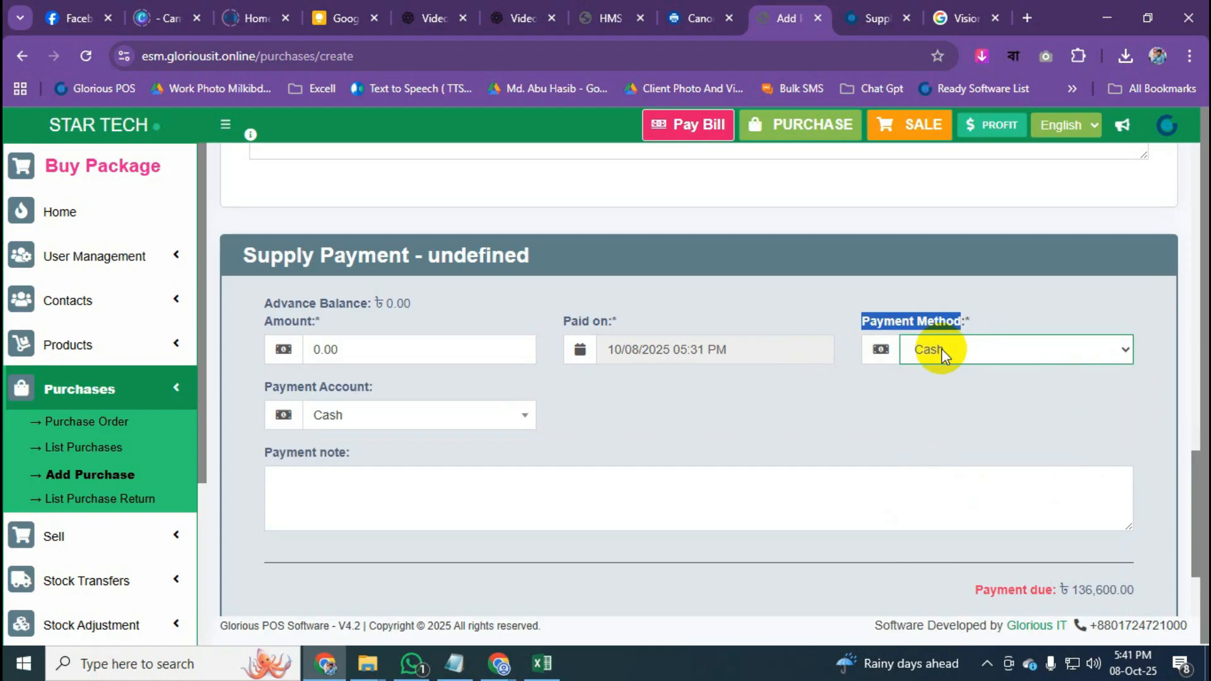
scroll(810, 471, up, 10)
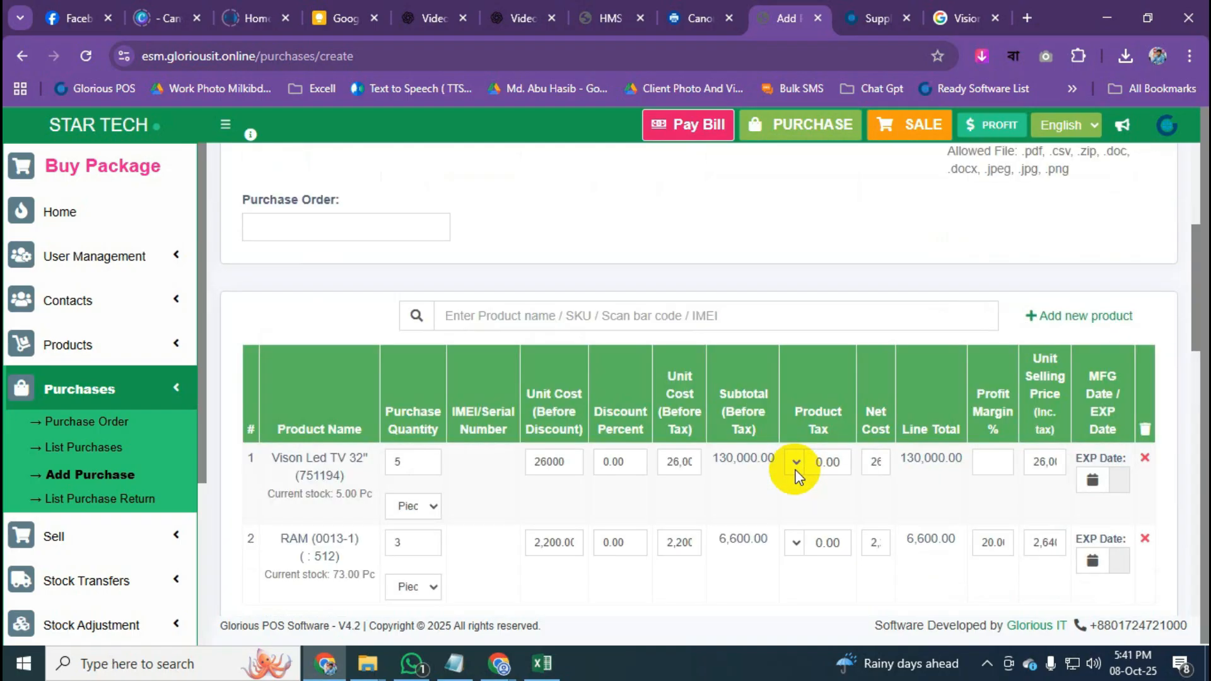
scroll(793, 472, up, 1)
scroll(513, 340, down, 10)
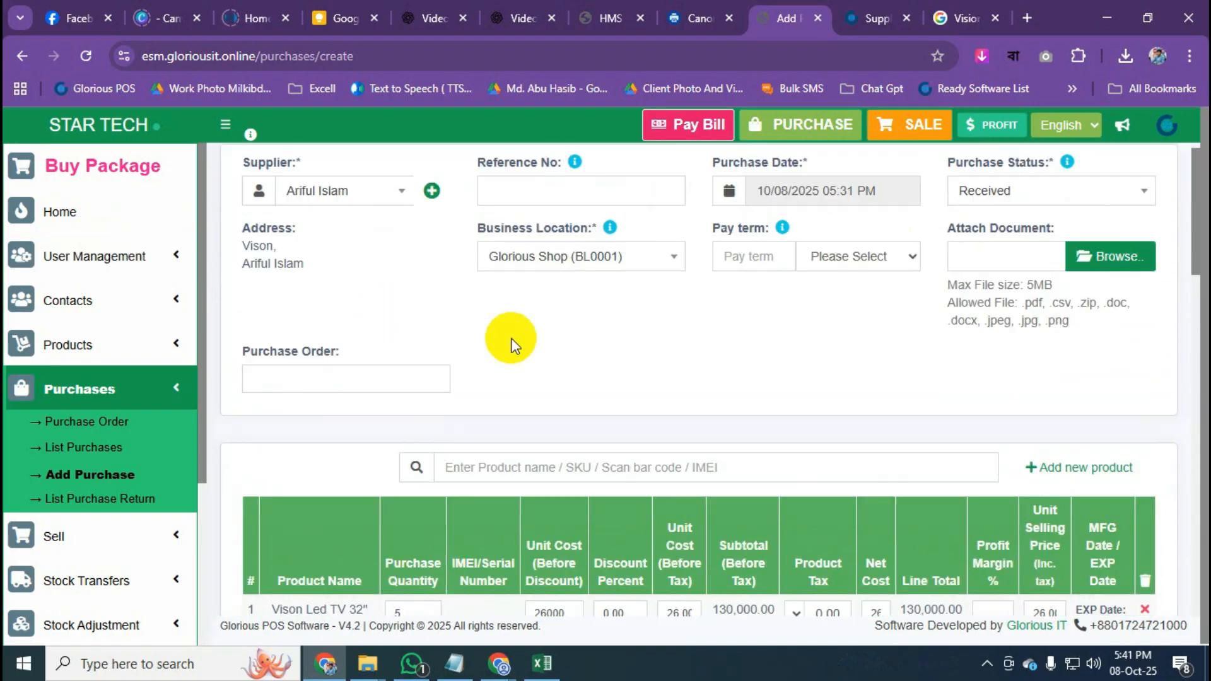
click(986, 439)
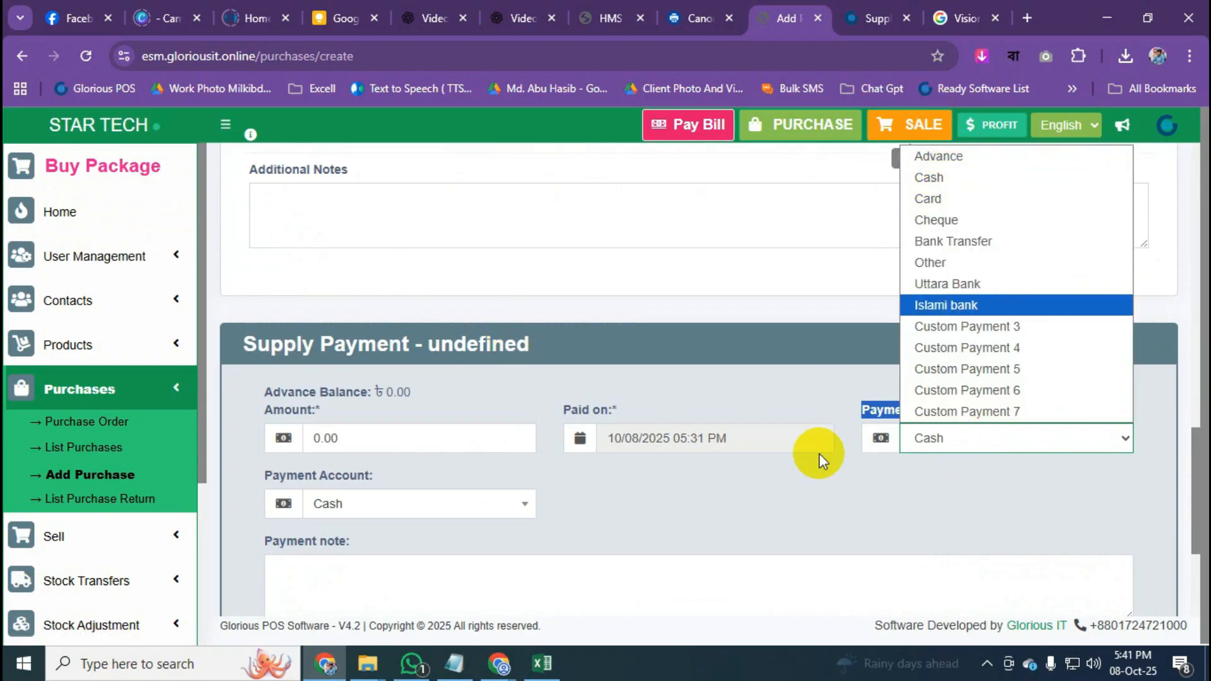
click(817, 410)
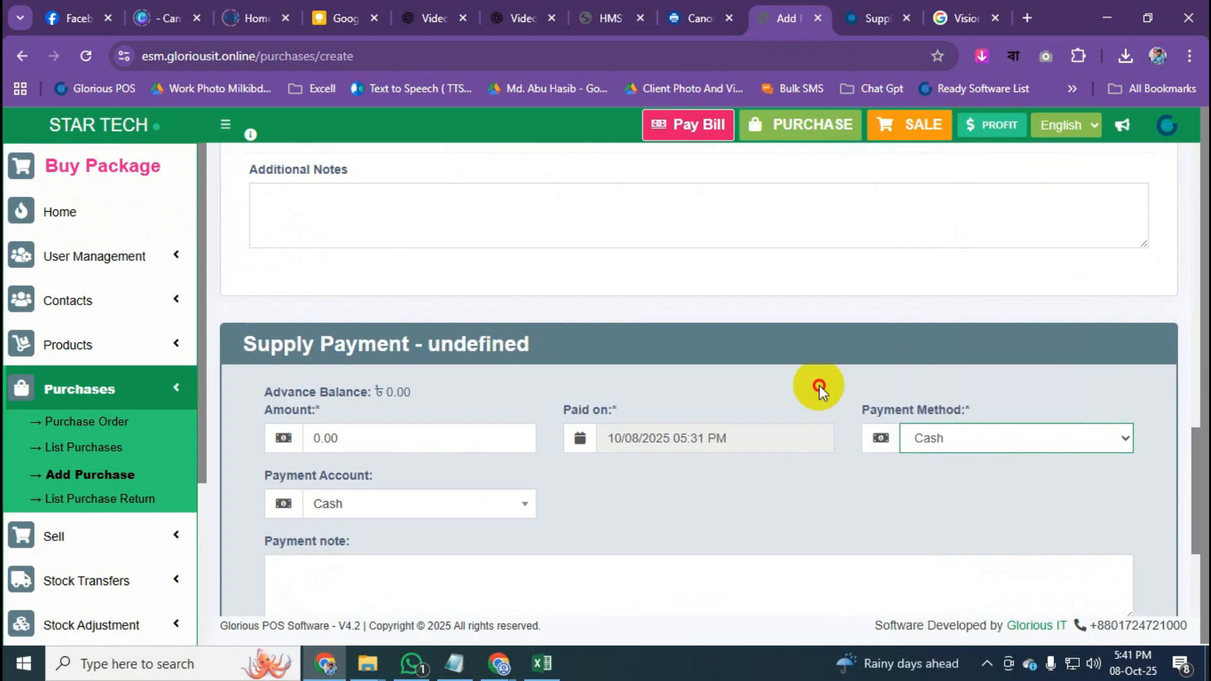
click(986, 448)
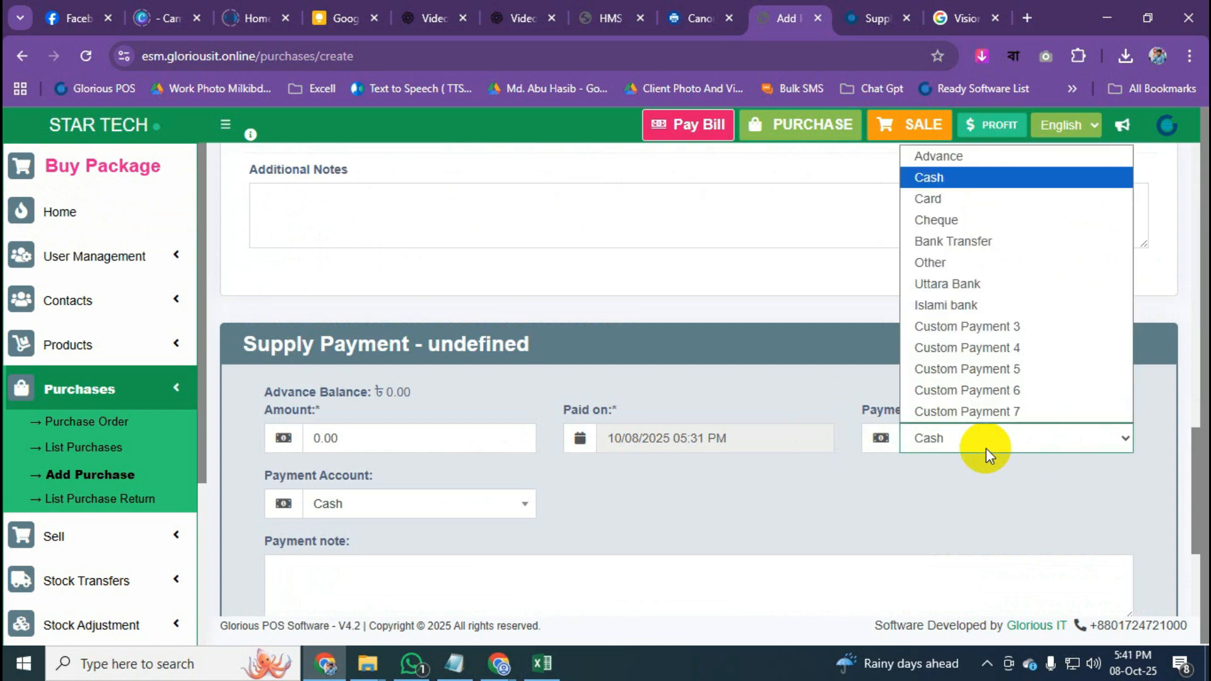
click(941, 178)
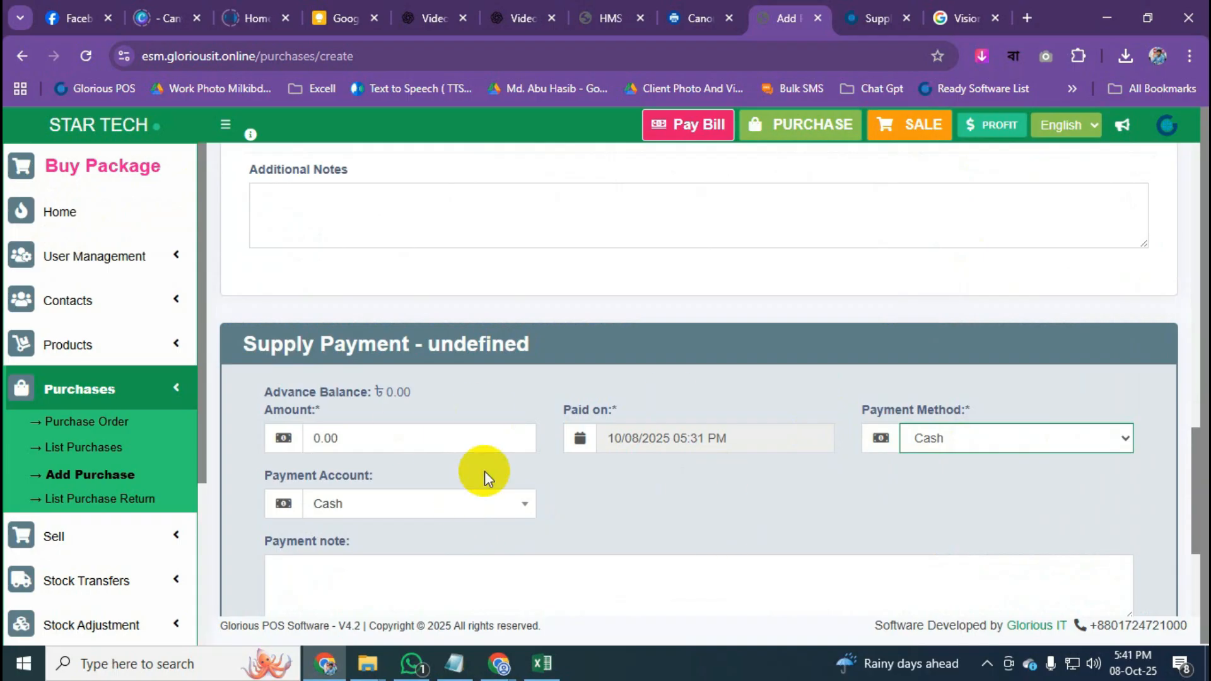
scroll(364, 432, down, 2)
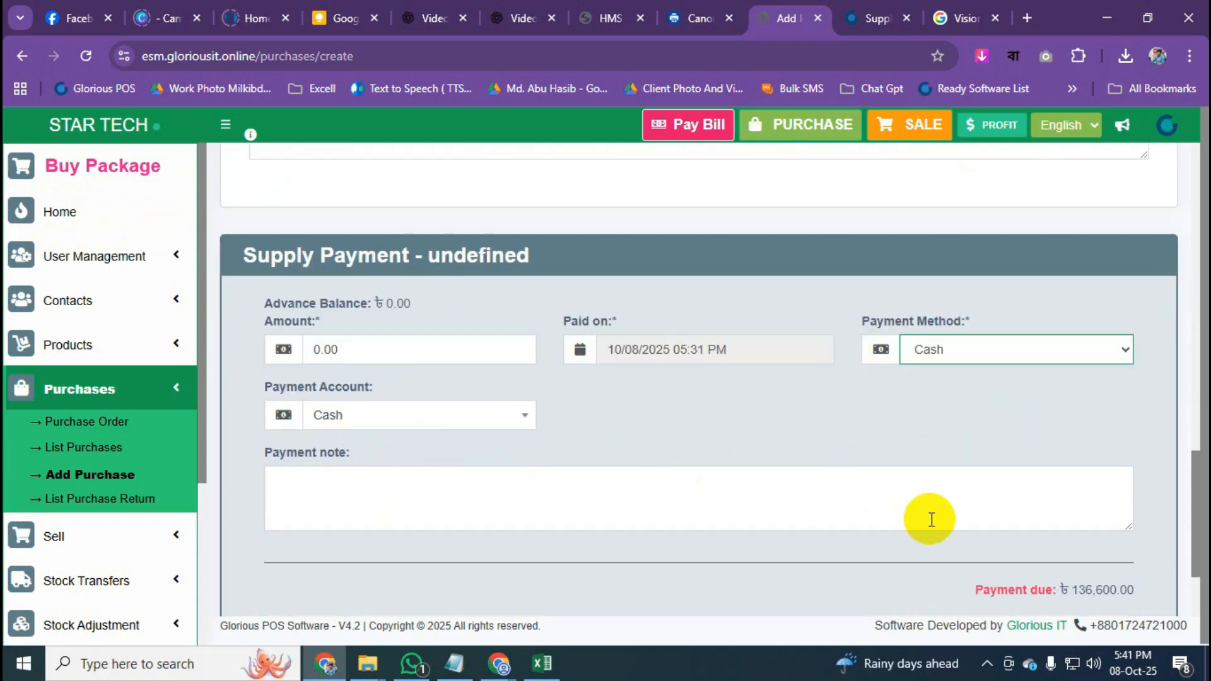
scroll(930, 516, down, 2)
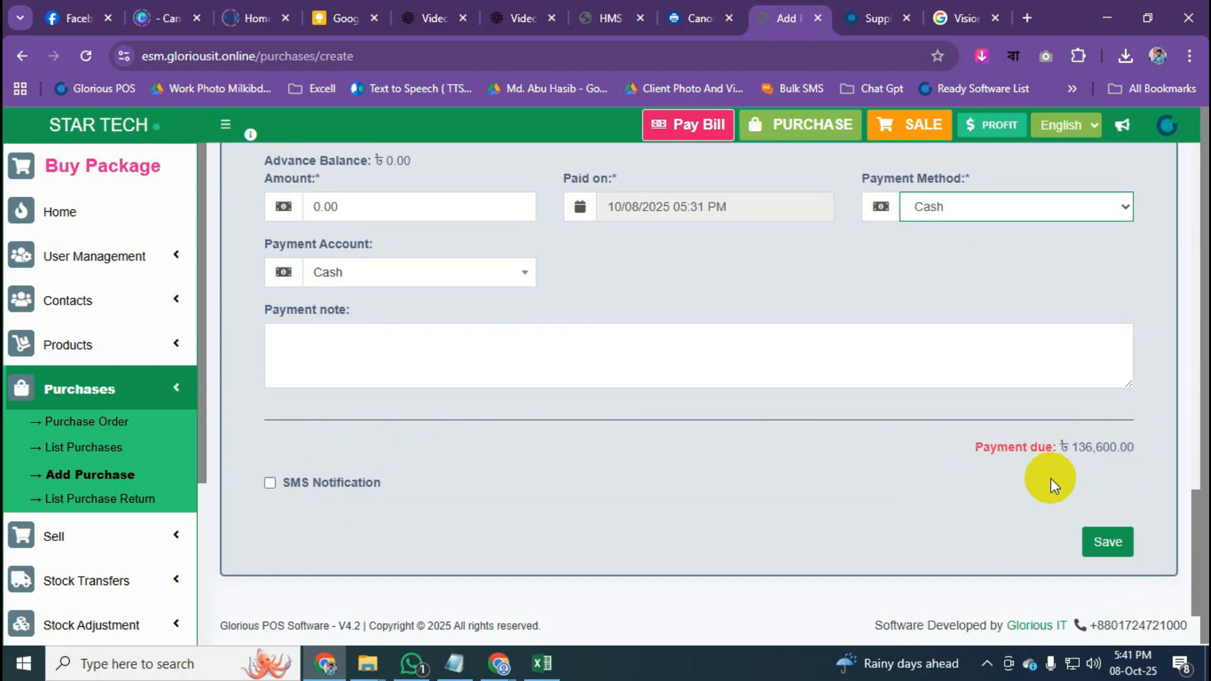
scroll(1051, 478, up, 1)
Enter 100000 as the amount paid and check the Payment due drops to 36,600.00.
click(415, 302)
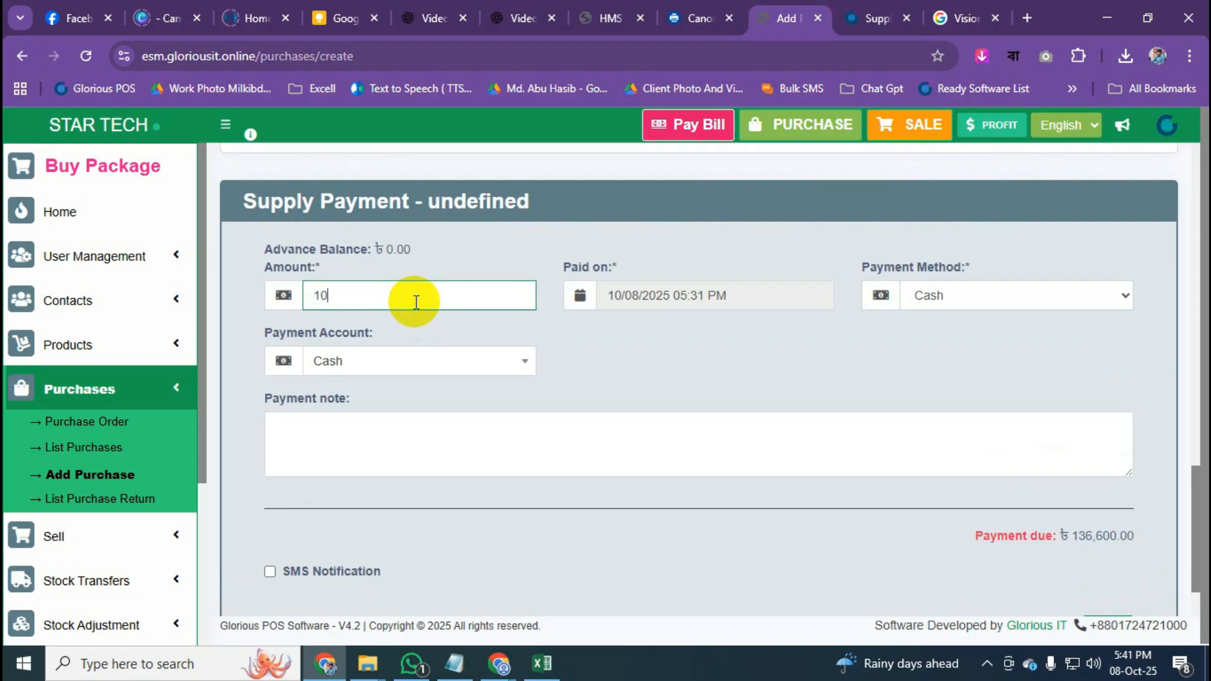
click(683, 346)
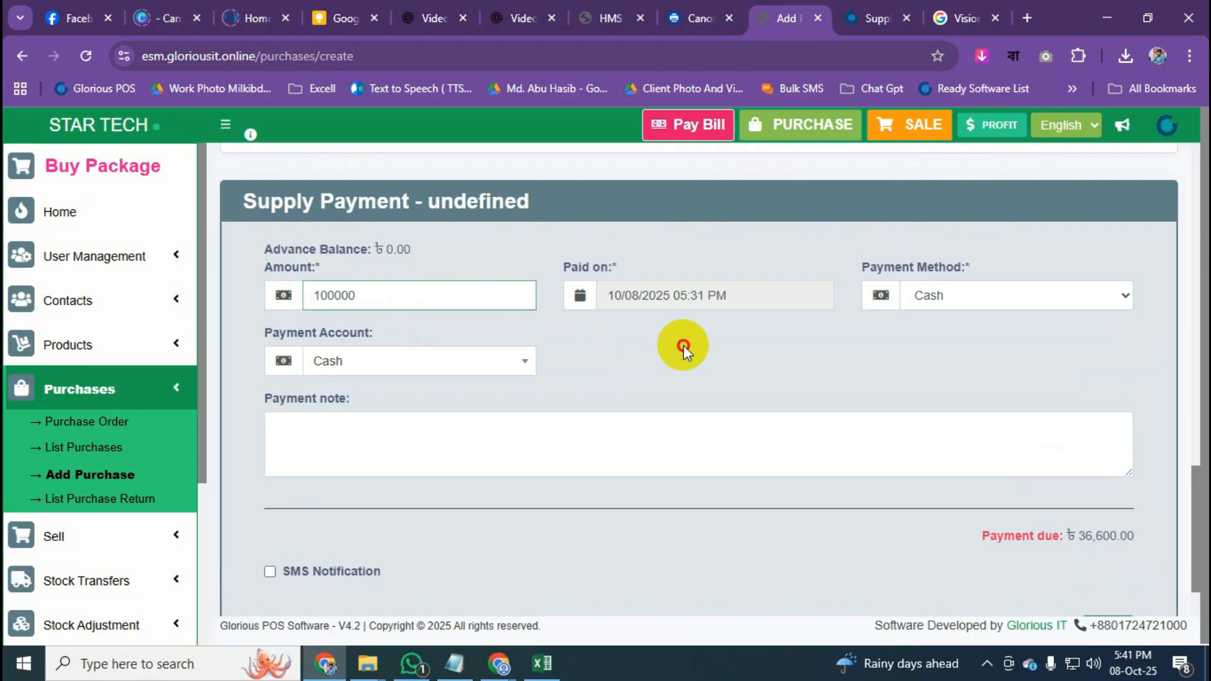
scroll(993, 434, down, 1)
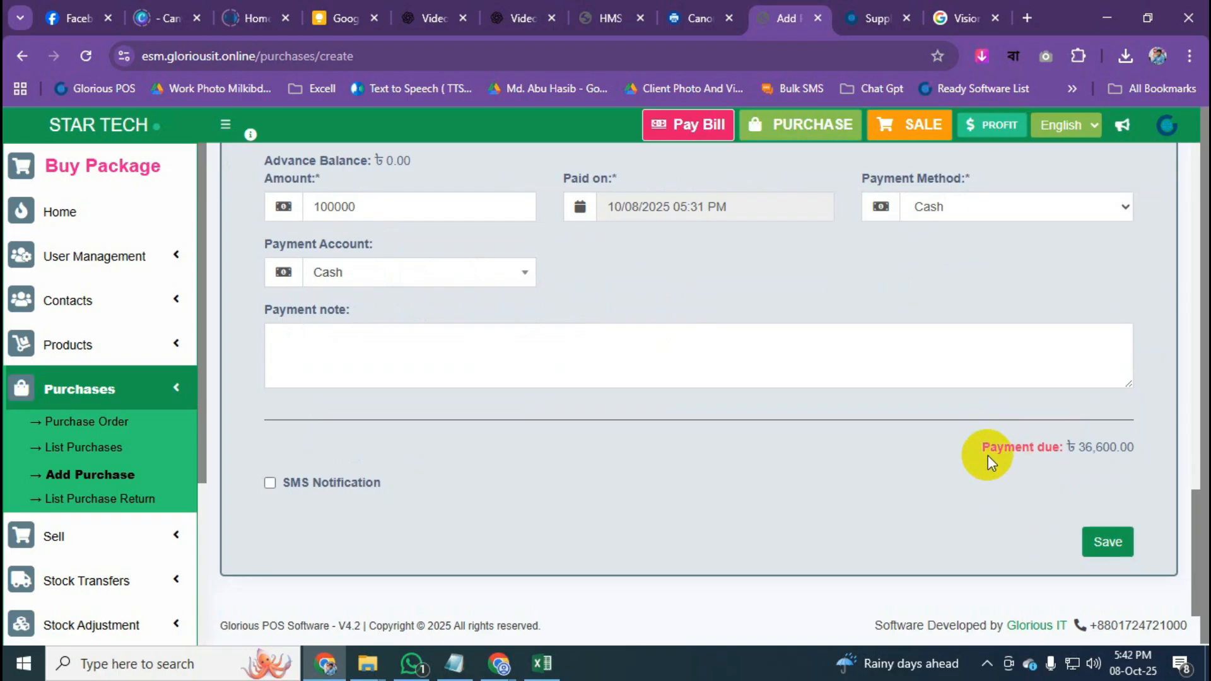
drag(986, 451, 1134, 449)
triple_click(1134, 449)
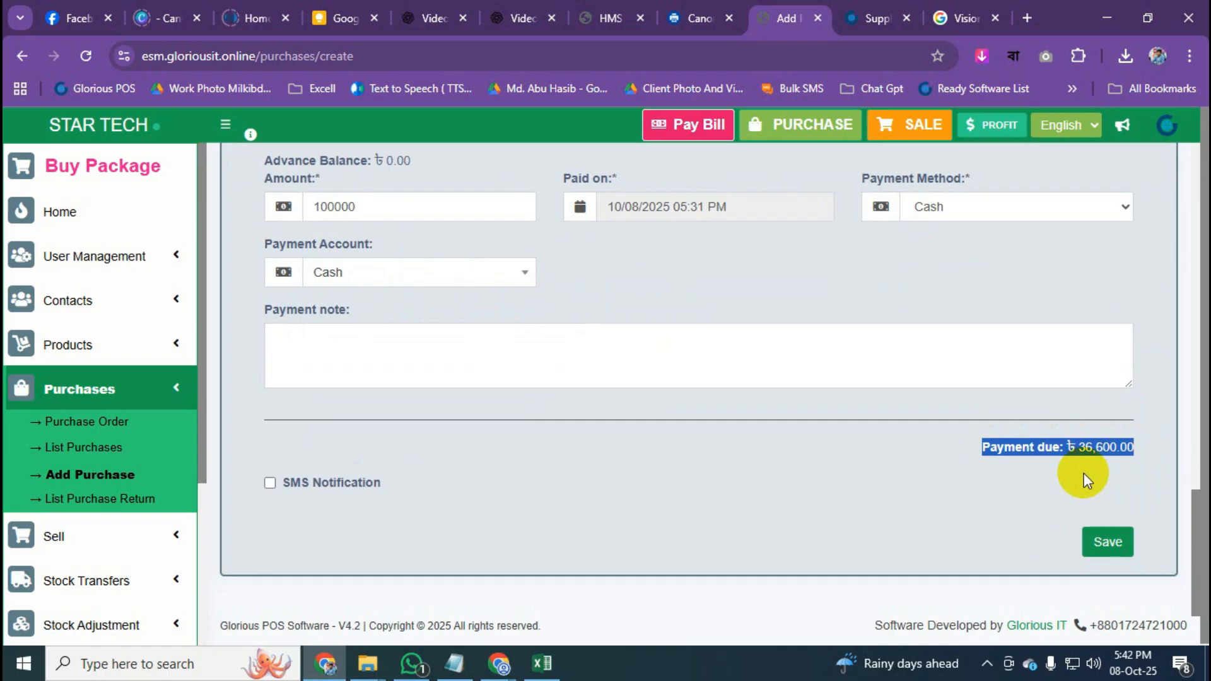
click(1080, 451)
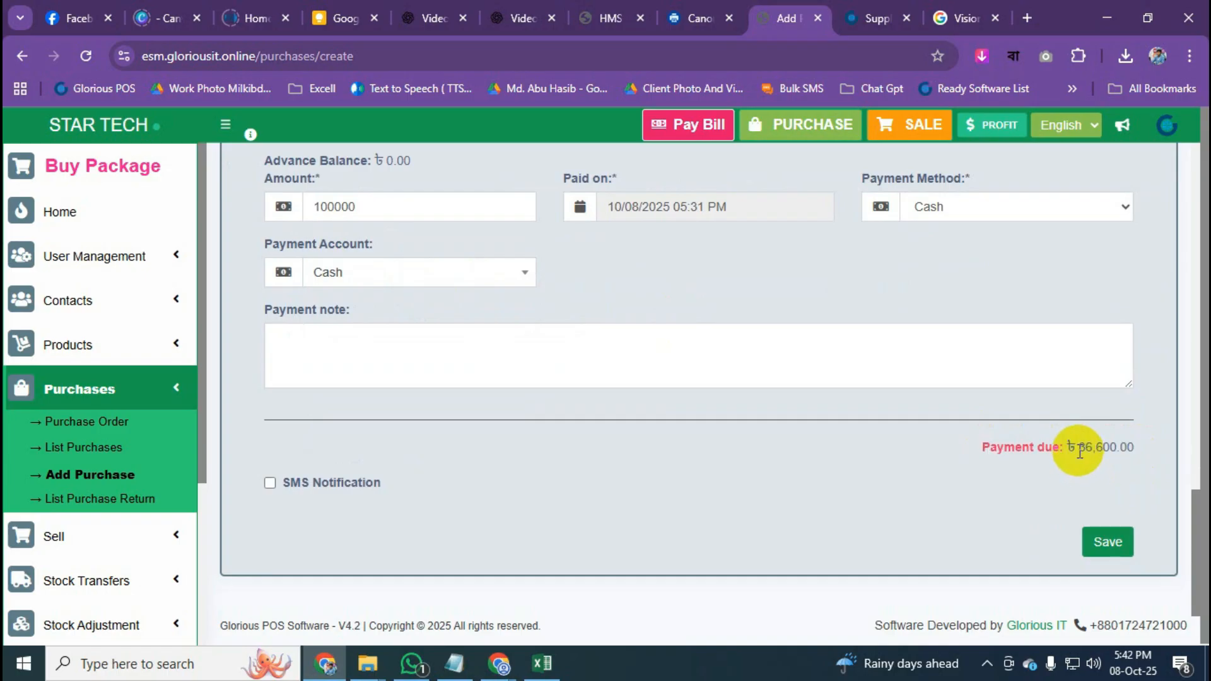
drag(1078, 452, 1127, 450)
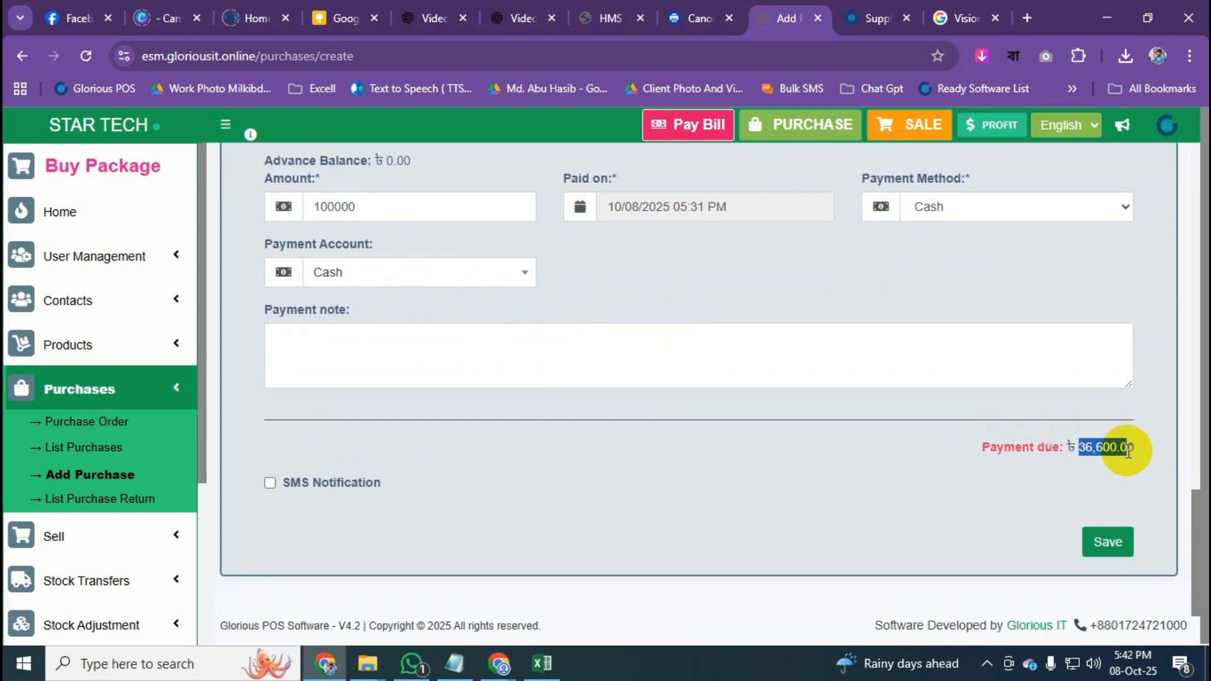
scroll(441, 381, up, 15)
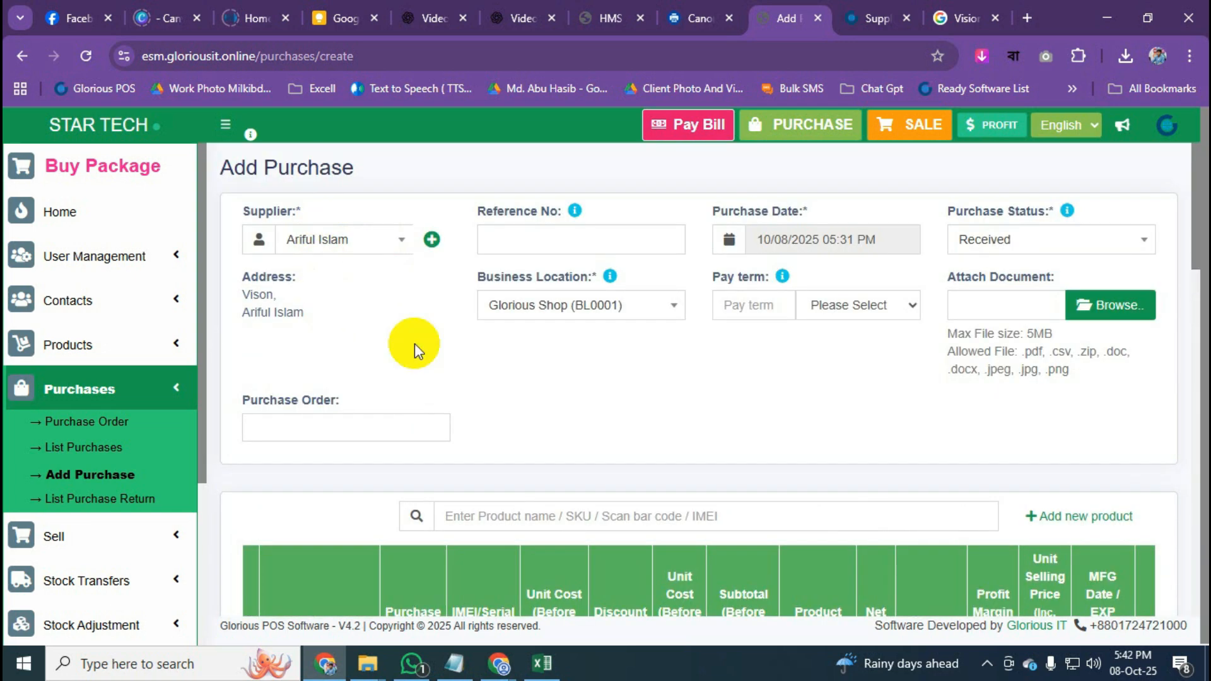
scroll(414, 345, down, 15)
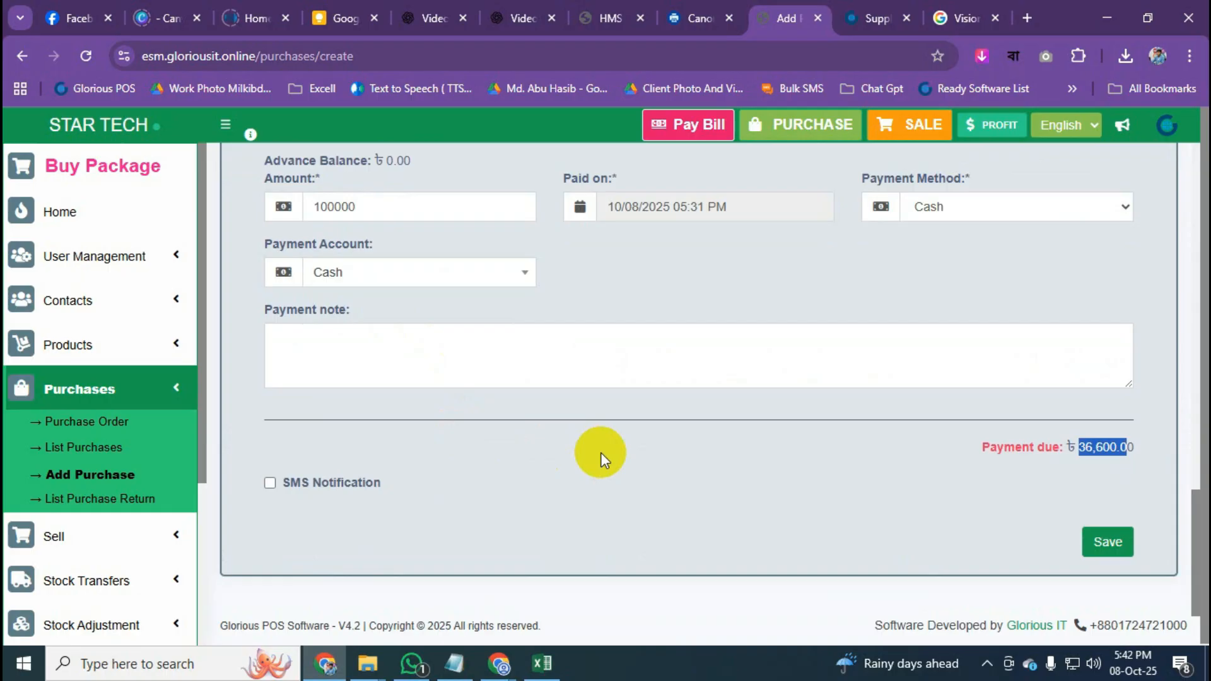
Fill in the required profit margin of 20 for the LED TV and save the purchase.
click(1105, 546)
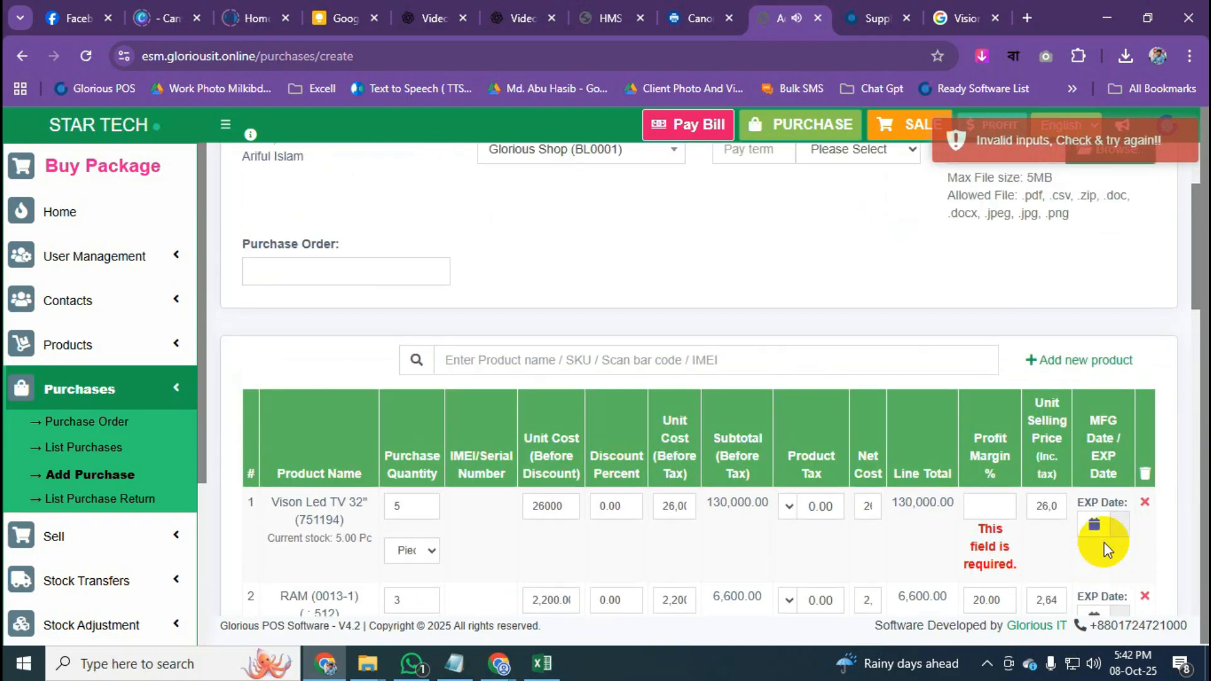
scroll(997, 505, down, 3)
scroll(995, 511, up, 1)
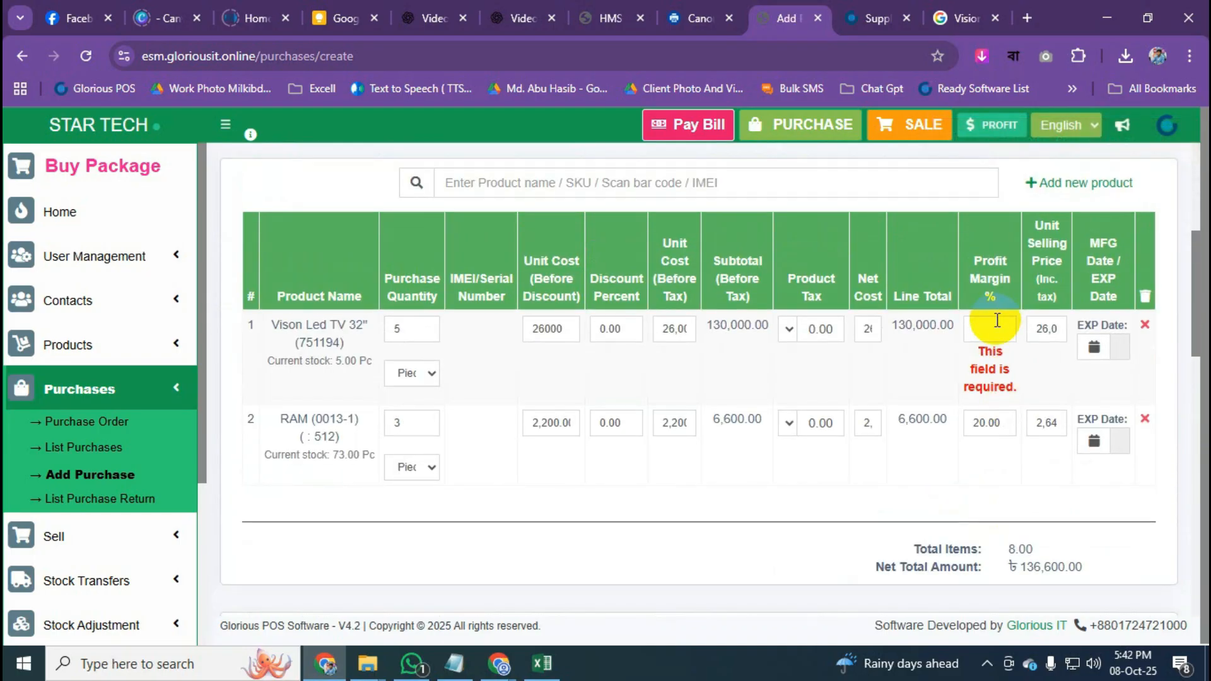
text(20)
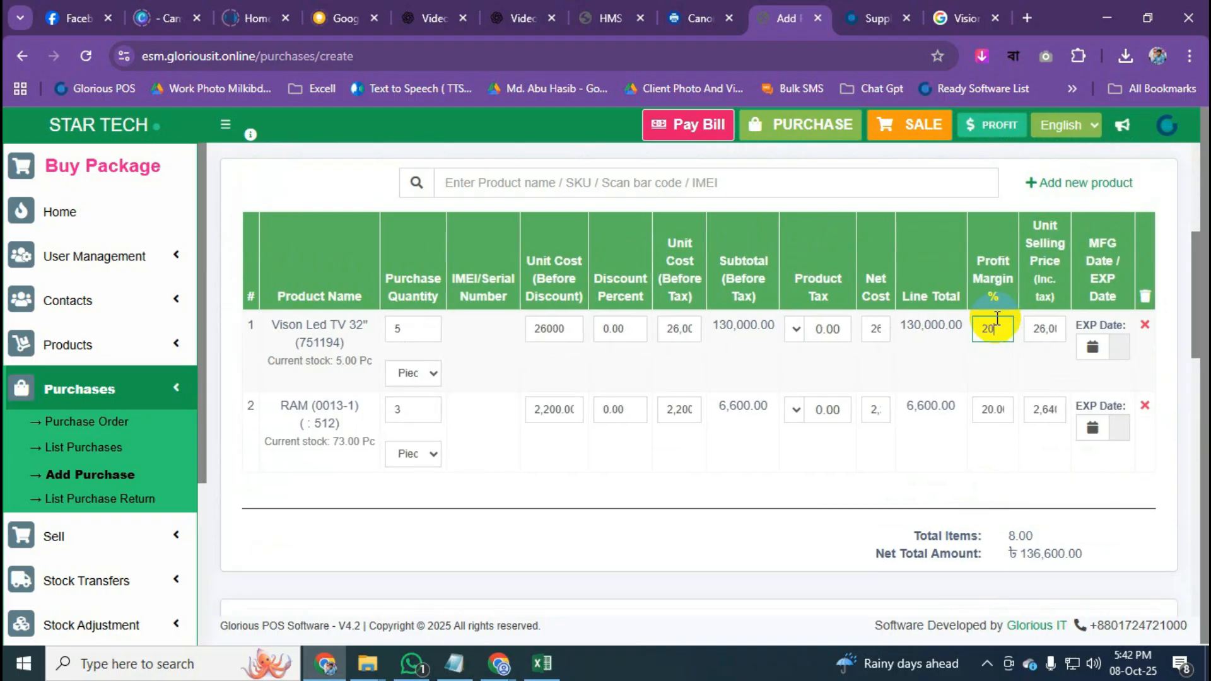
scroll(987, 347, down, 10)
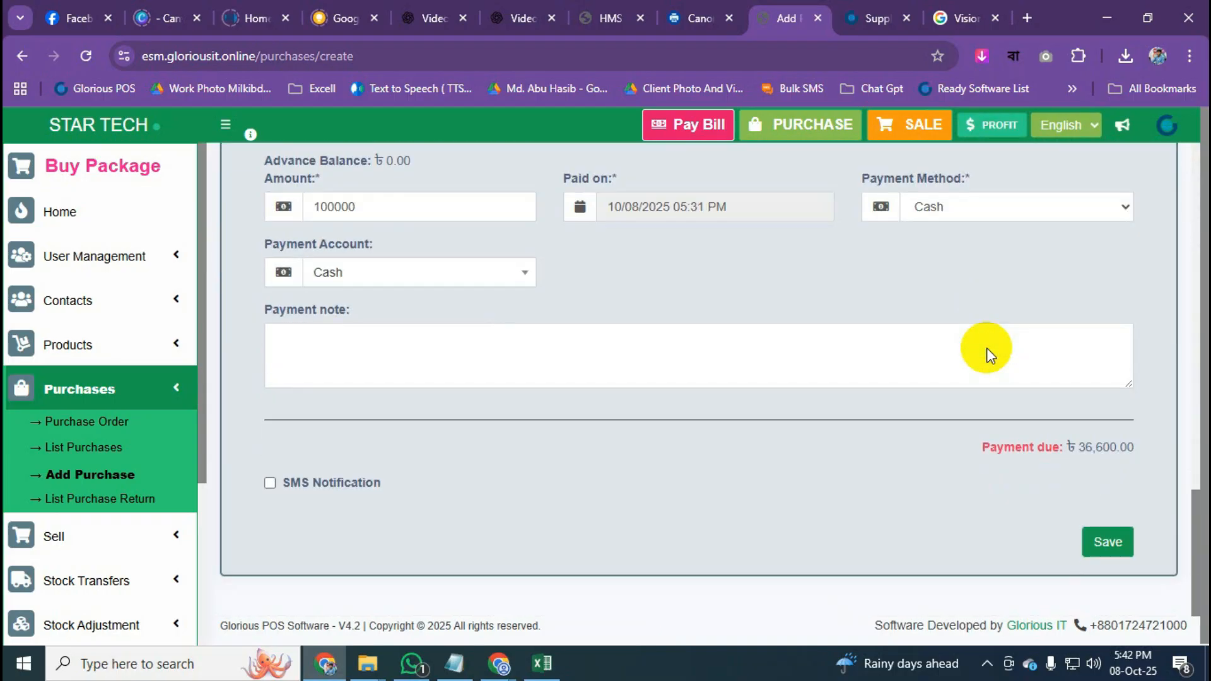
click(1111, 544)
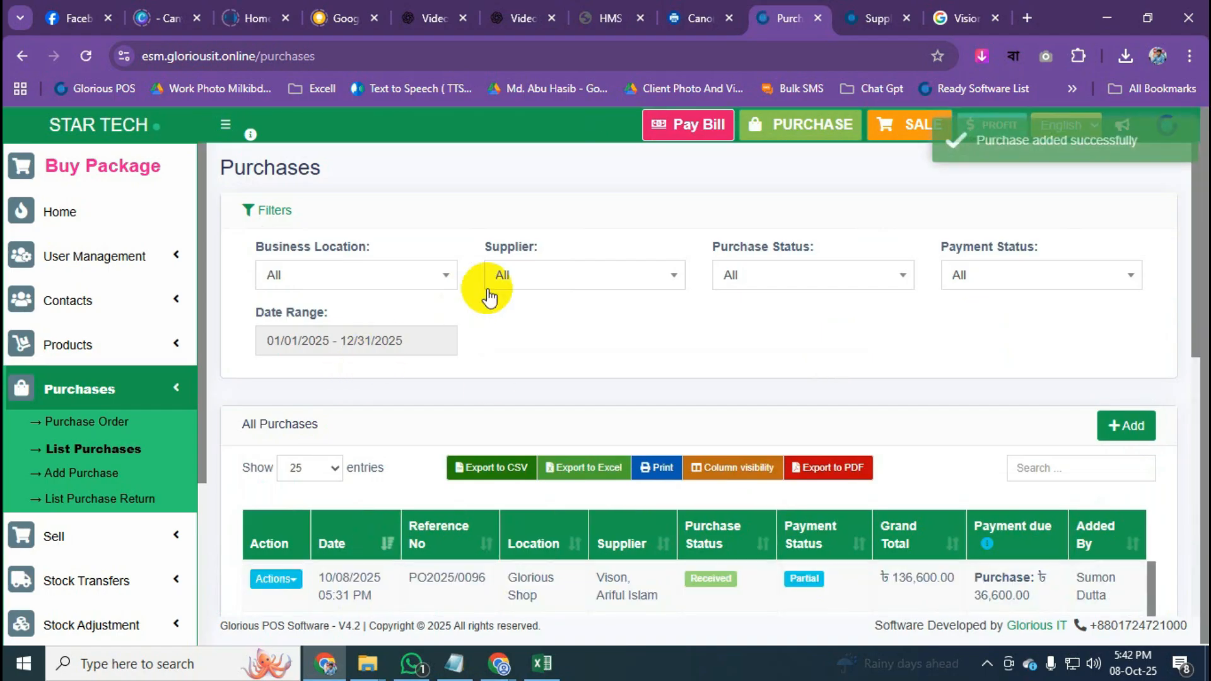
Open List Purchases and check PO2025/0096 shows Partial with 36,600.00 due.
click(154, 396)
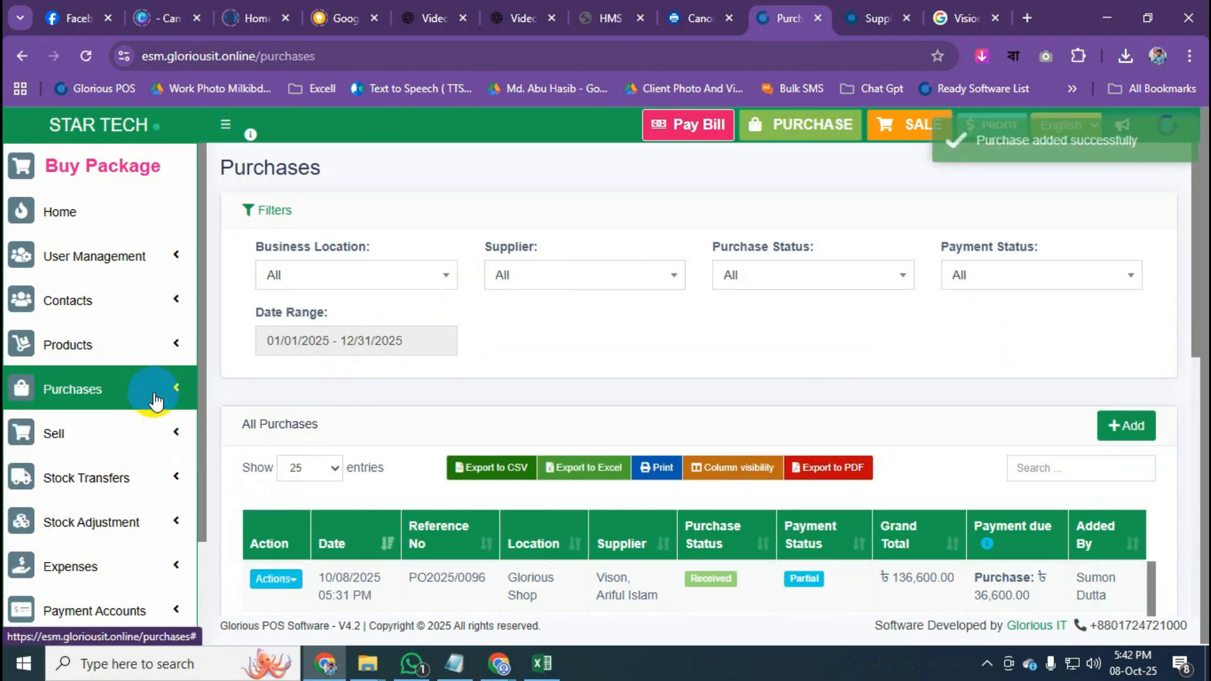
scroll(155, 396, down, 1)
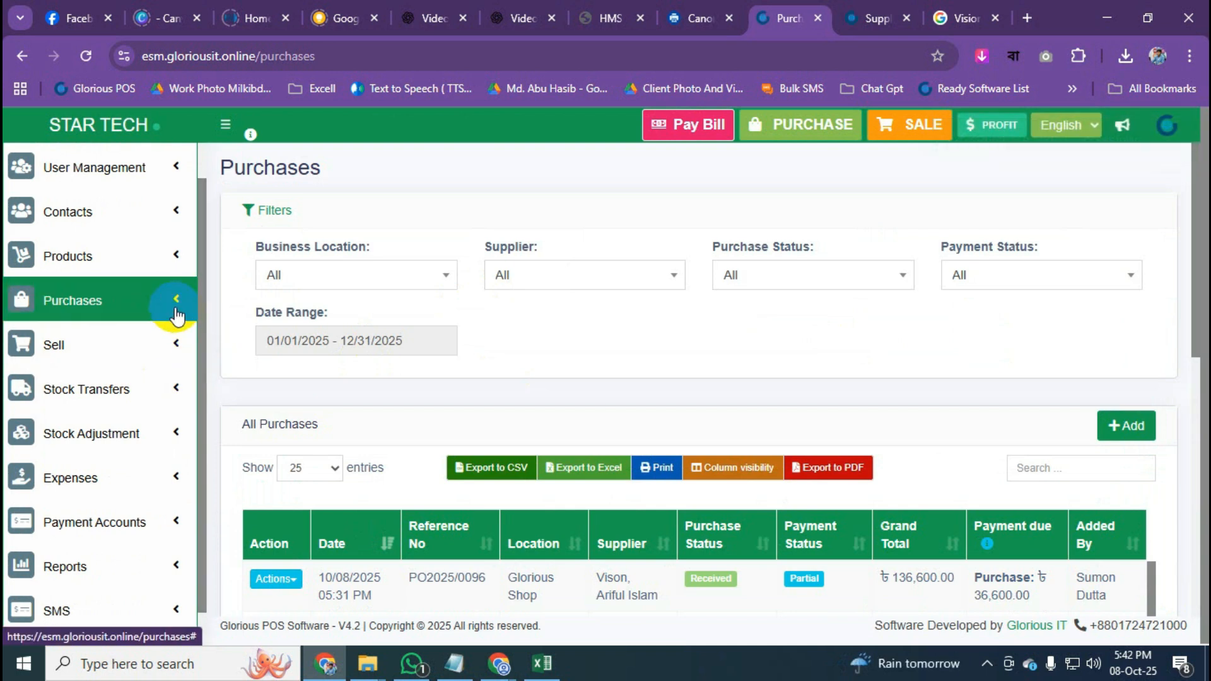
click(111, 307)
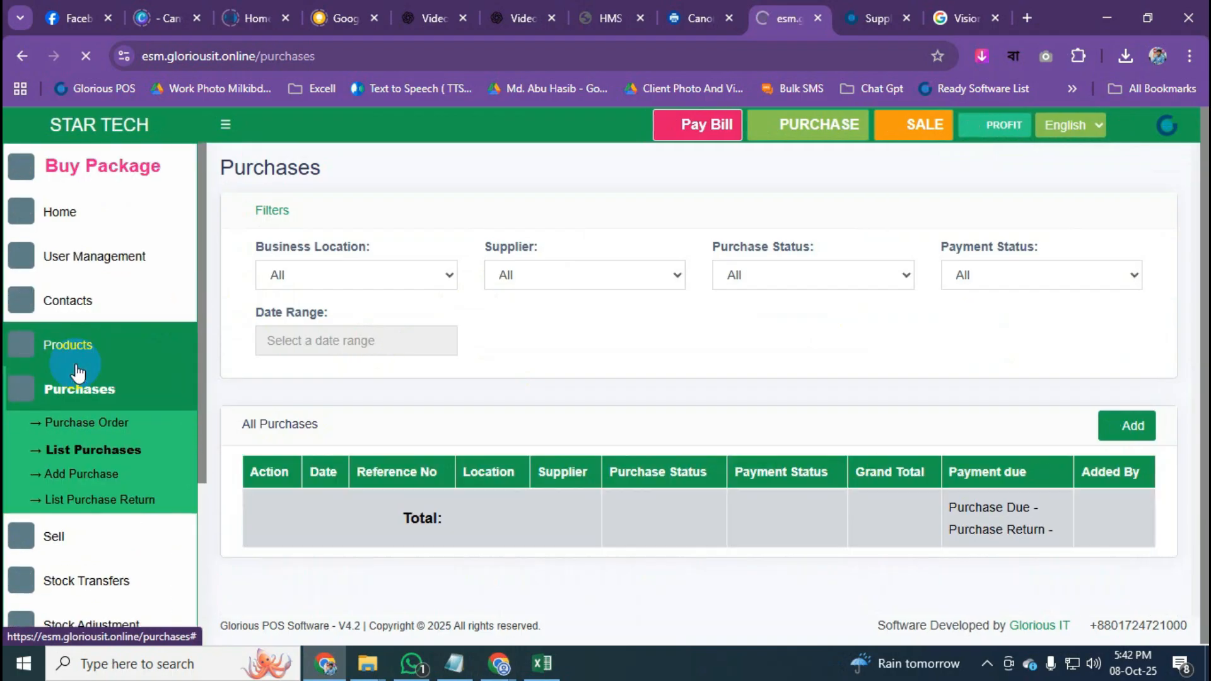
scroll(344, 368, down, 5)
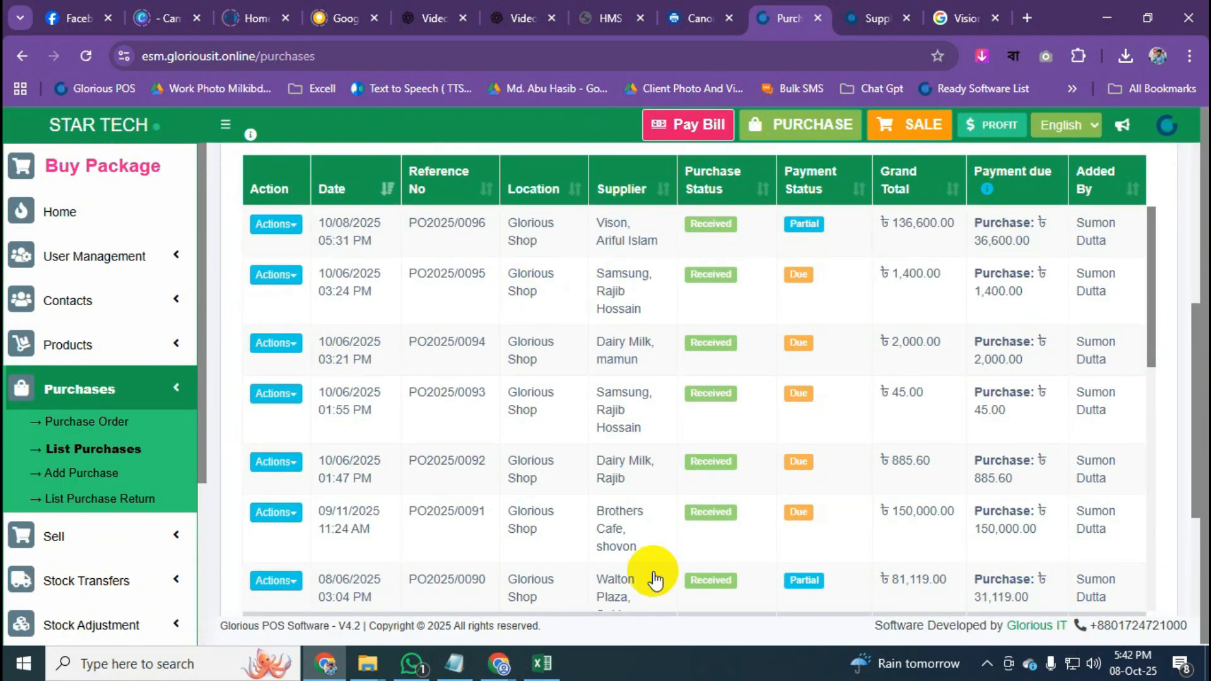
scroll(505, 435, up, 1)
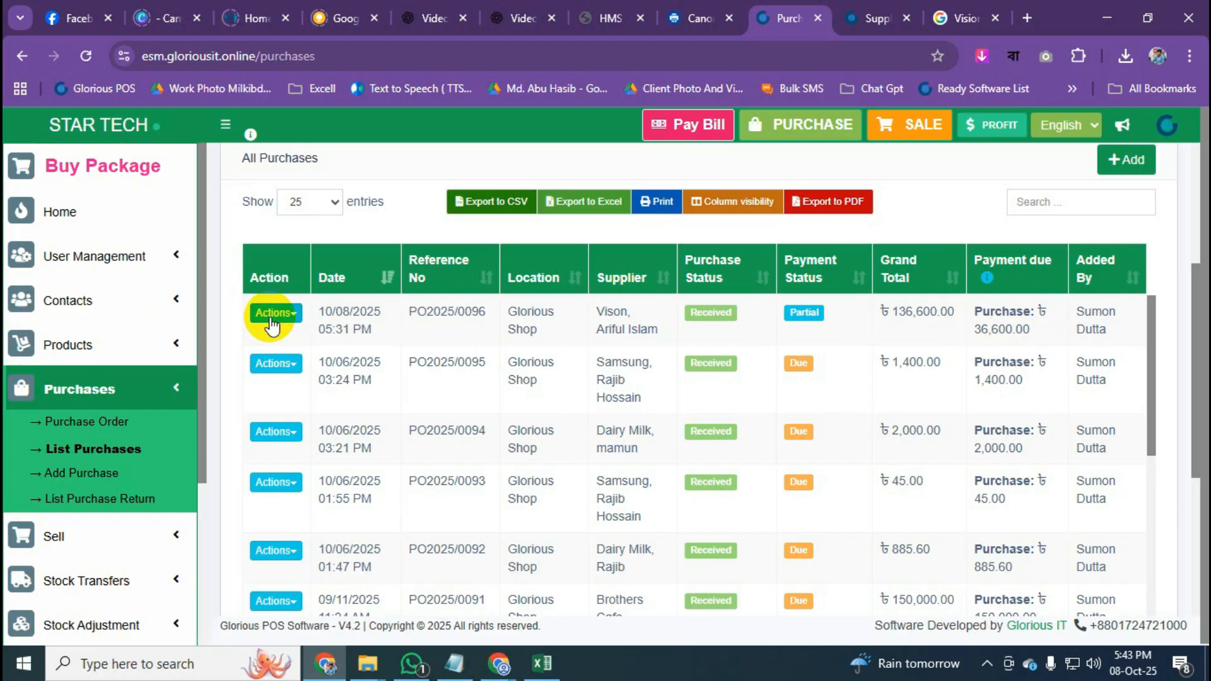
Go to Contacts > Suppliers and view the Vison supplier's details.
click(165, 309)
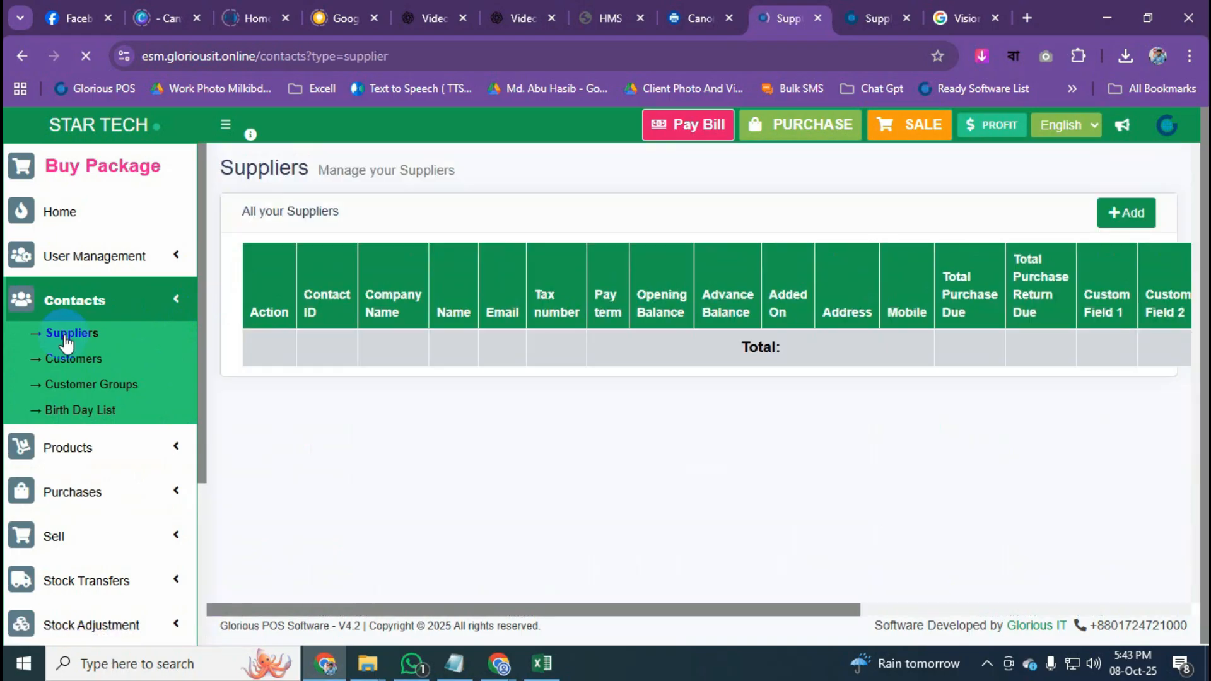
scroll(148, 308, down, 1)
scroll(464, 370, down, 1)
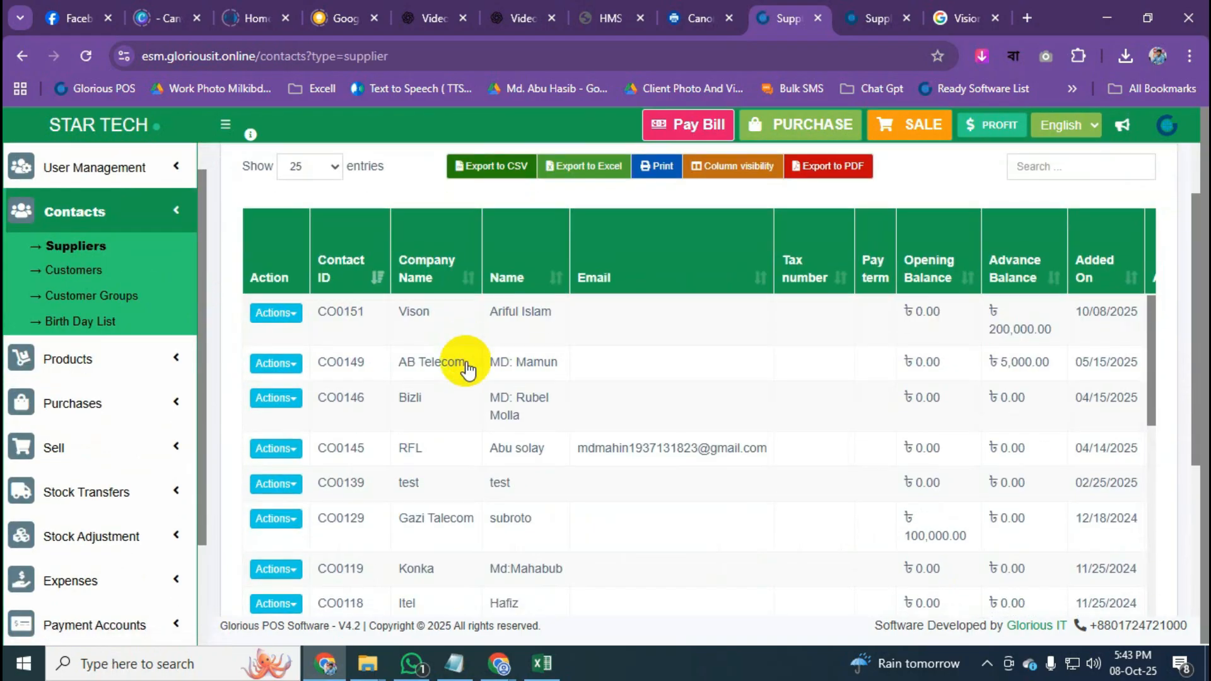
click(294, 314)
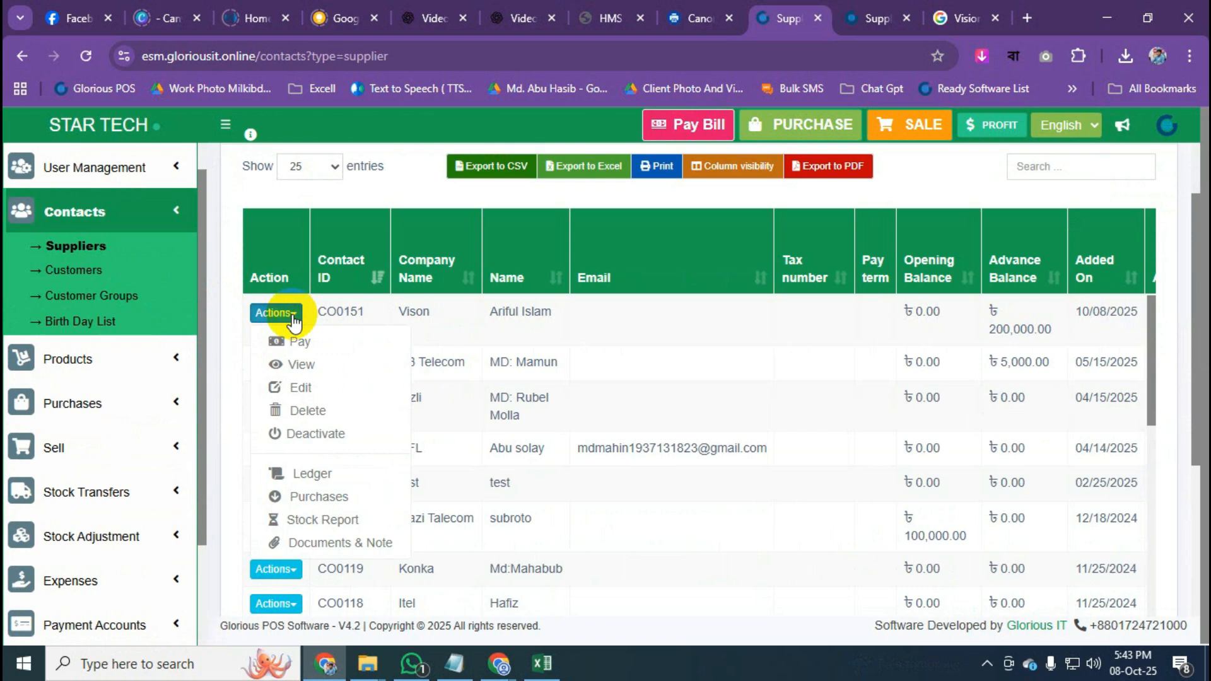
click(317, 362)
Review Vison's ledger showing 36,600.00 balance due, then go back to the home dashboard.
scroll(788, 354, down, 2)
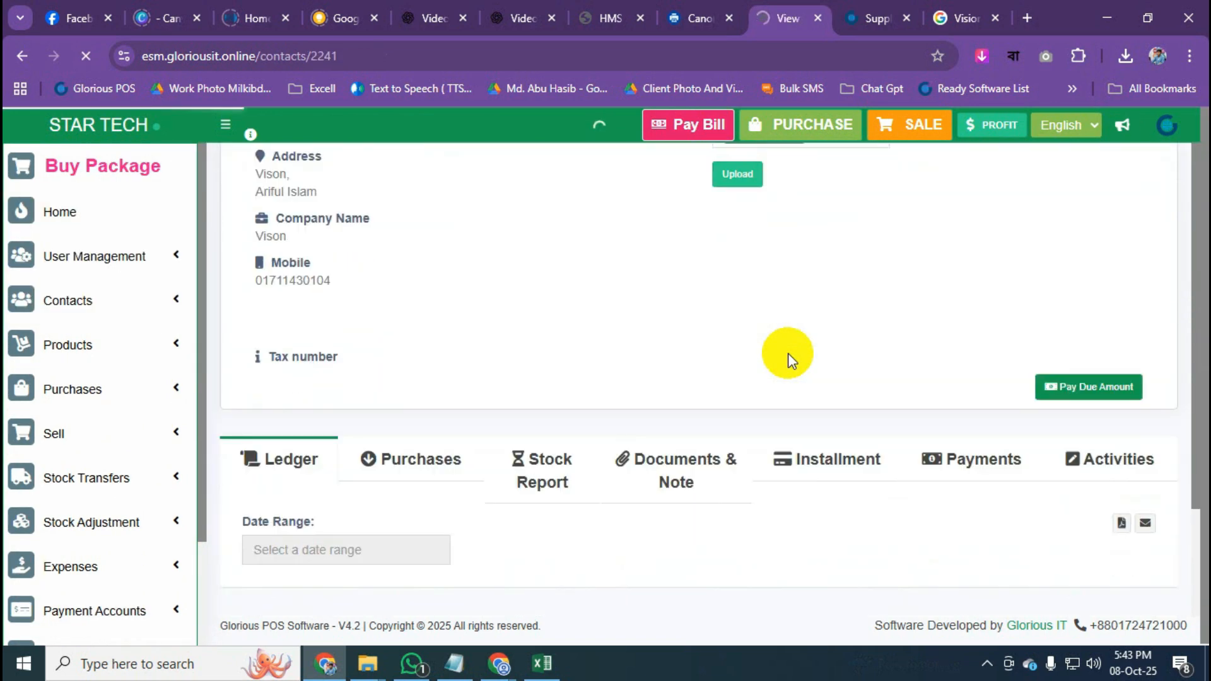
scroll(789, 353, down, 3)
scroll(789, 353, down, 2)
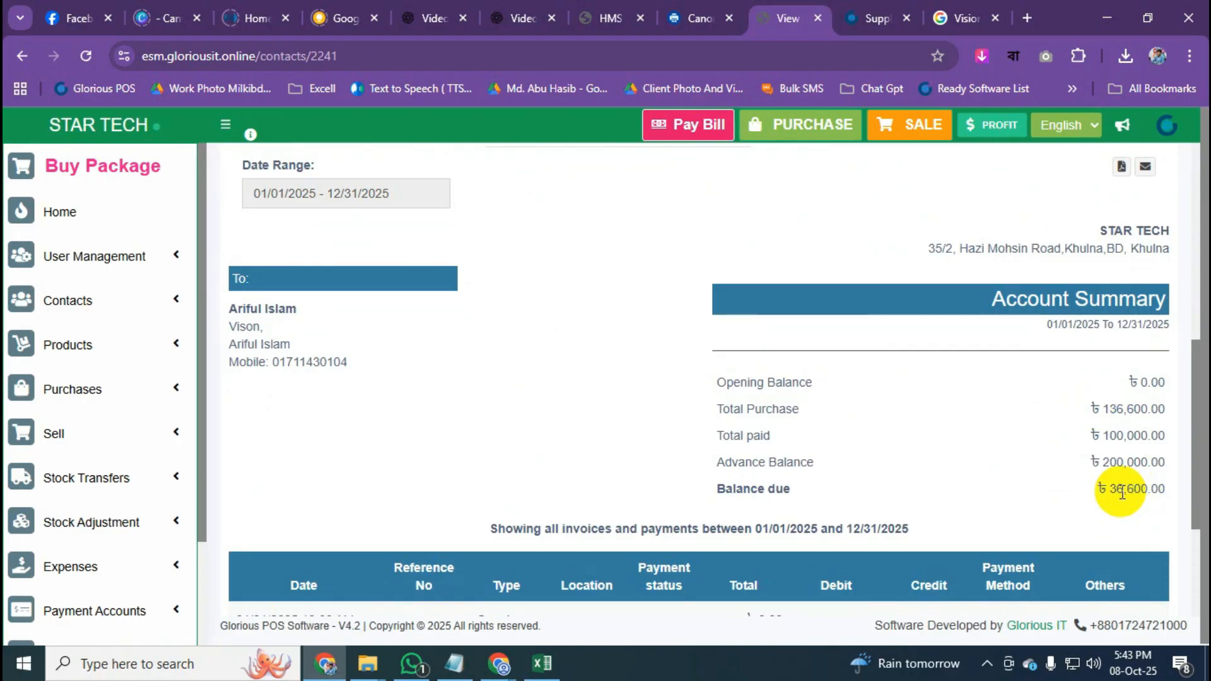
scroll(1109, 486, down, 3)
scroll(1100, 451, up, 3)
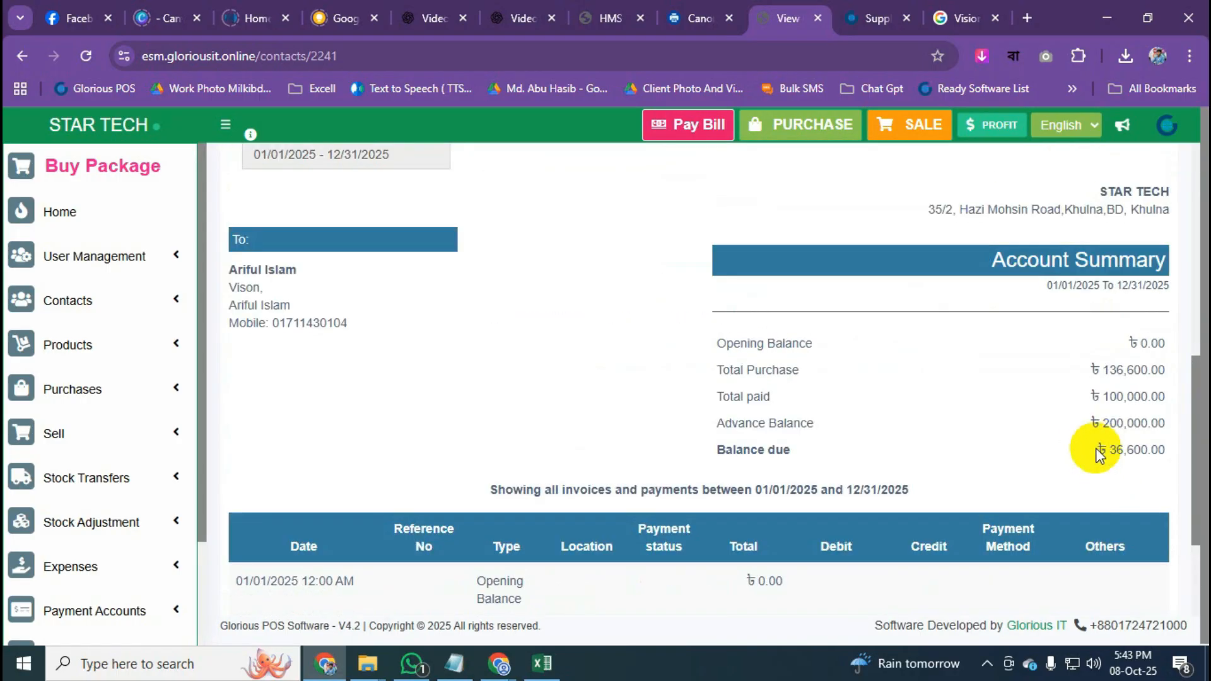
scroll(1098, 456, down, 3)
scroll(1082, 451, down, 1)
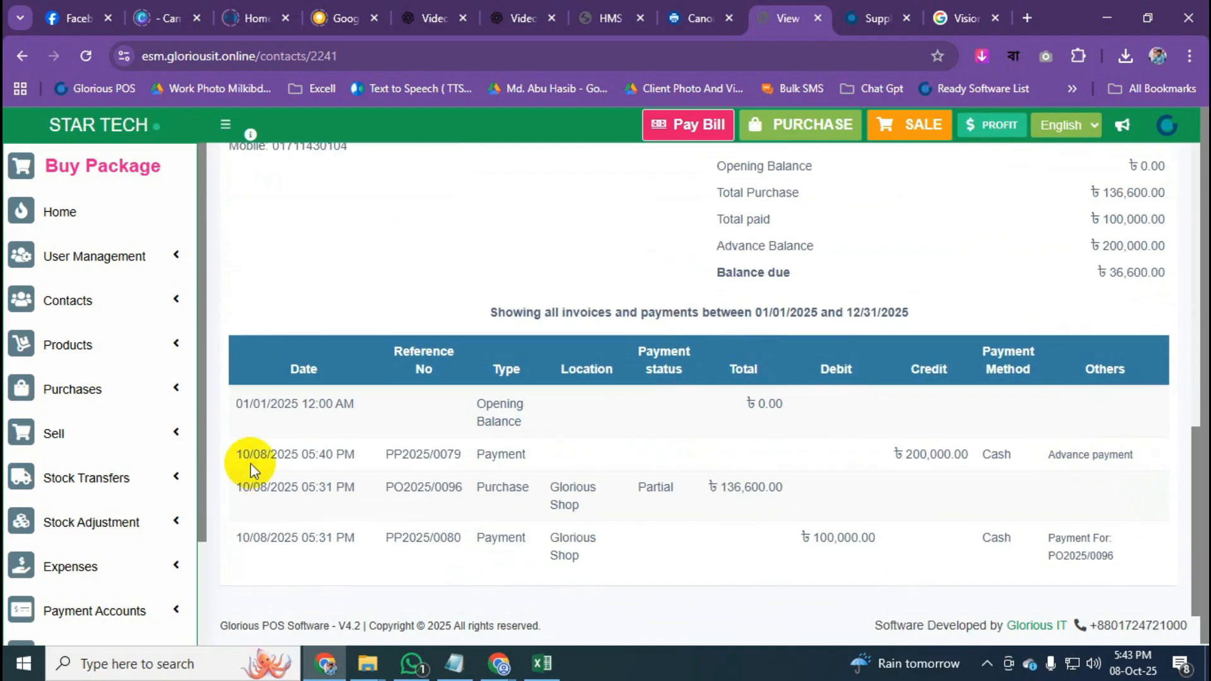
scroll(277, 482, down, 1)
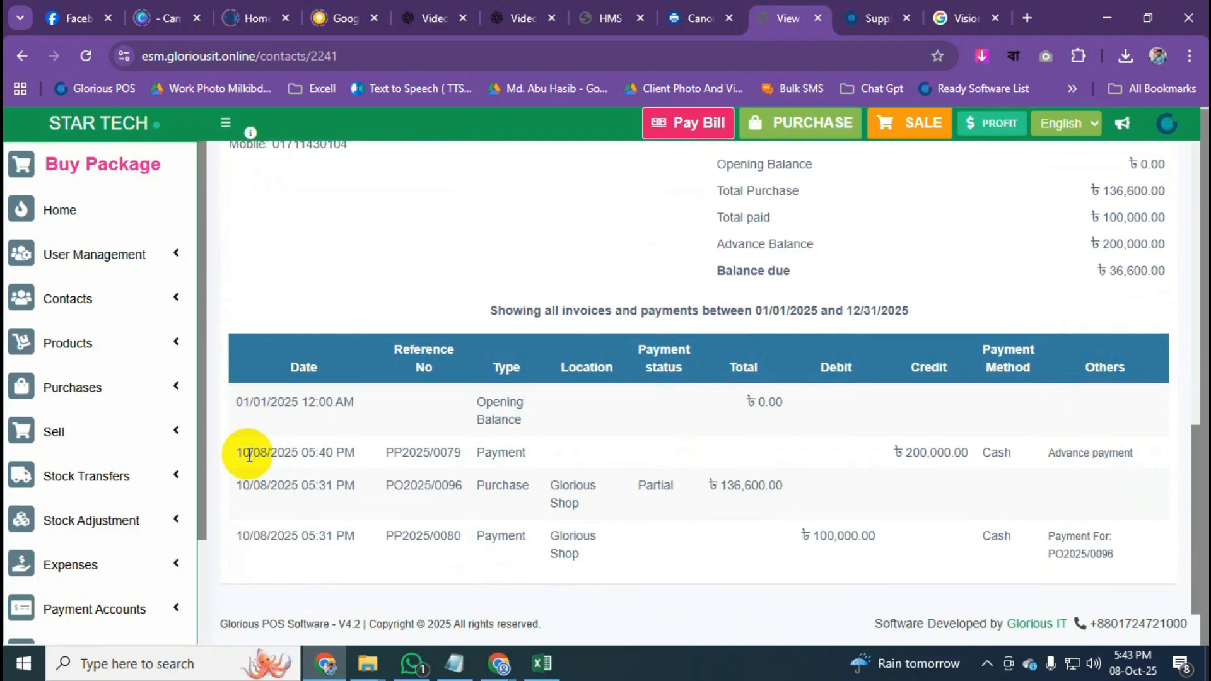
scroll(462, 484, up, 3)
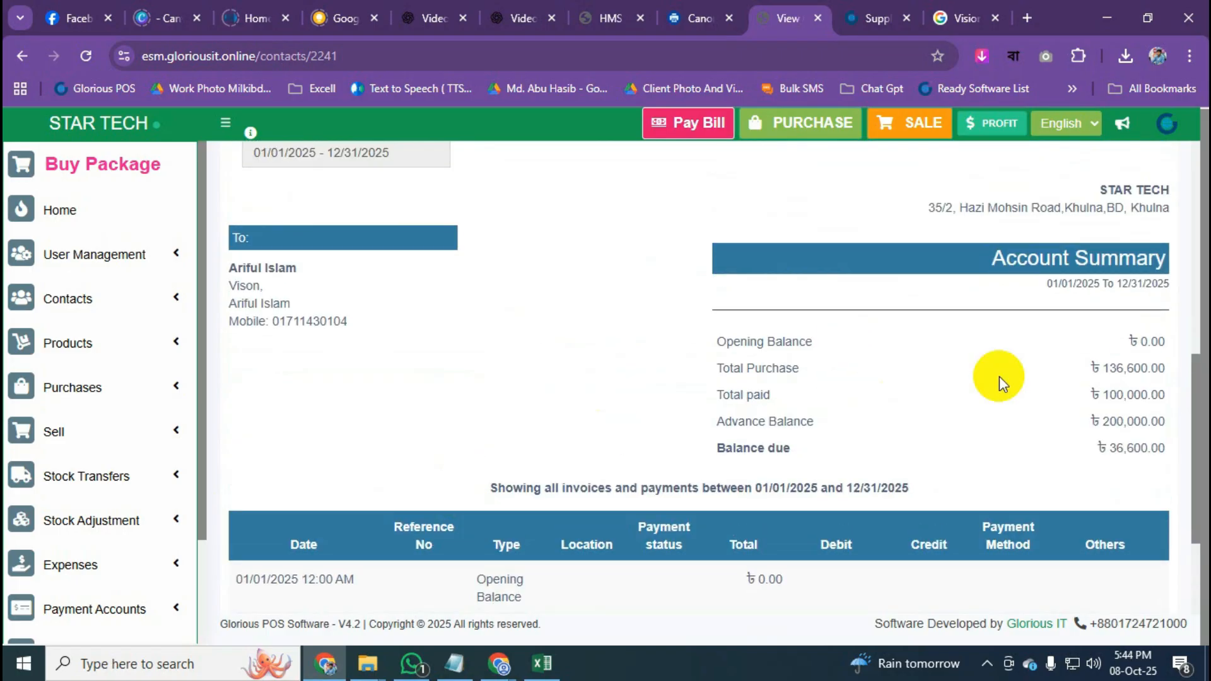
drag(1134, 344, 1149, 446)
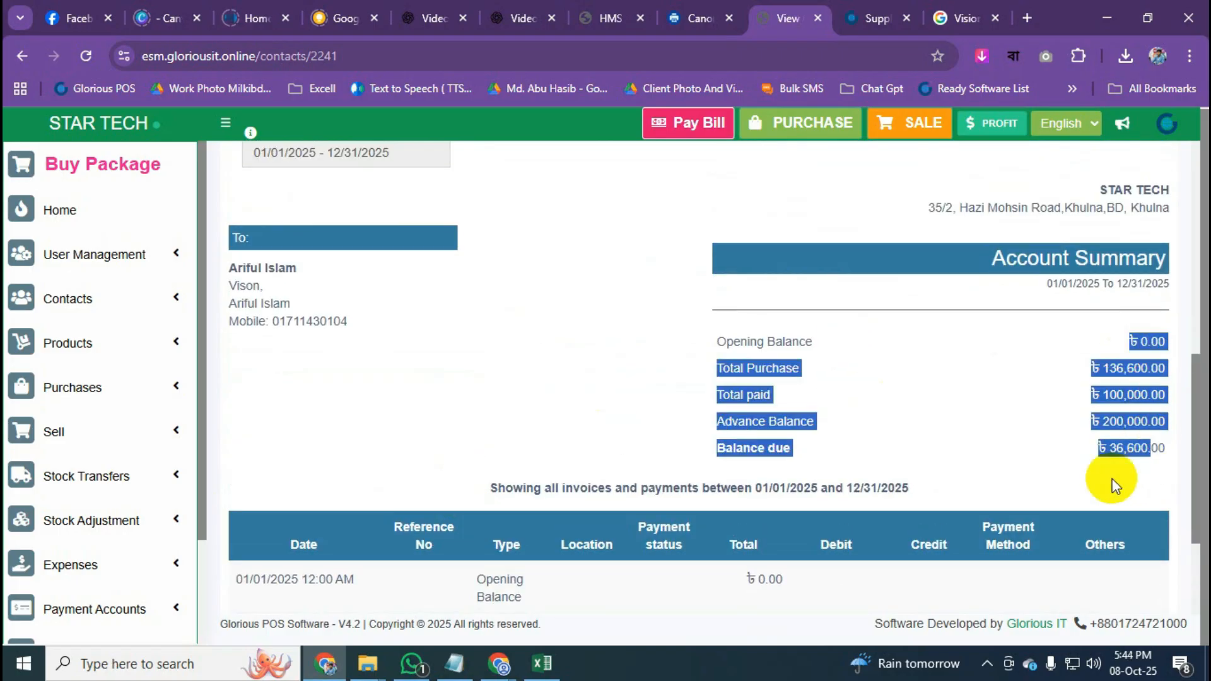
click(879, 441)
scroll(882, 445, down, 3)
scroll(881, 445, up, 5)
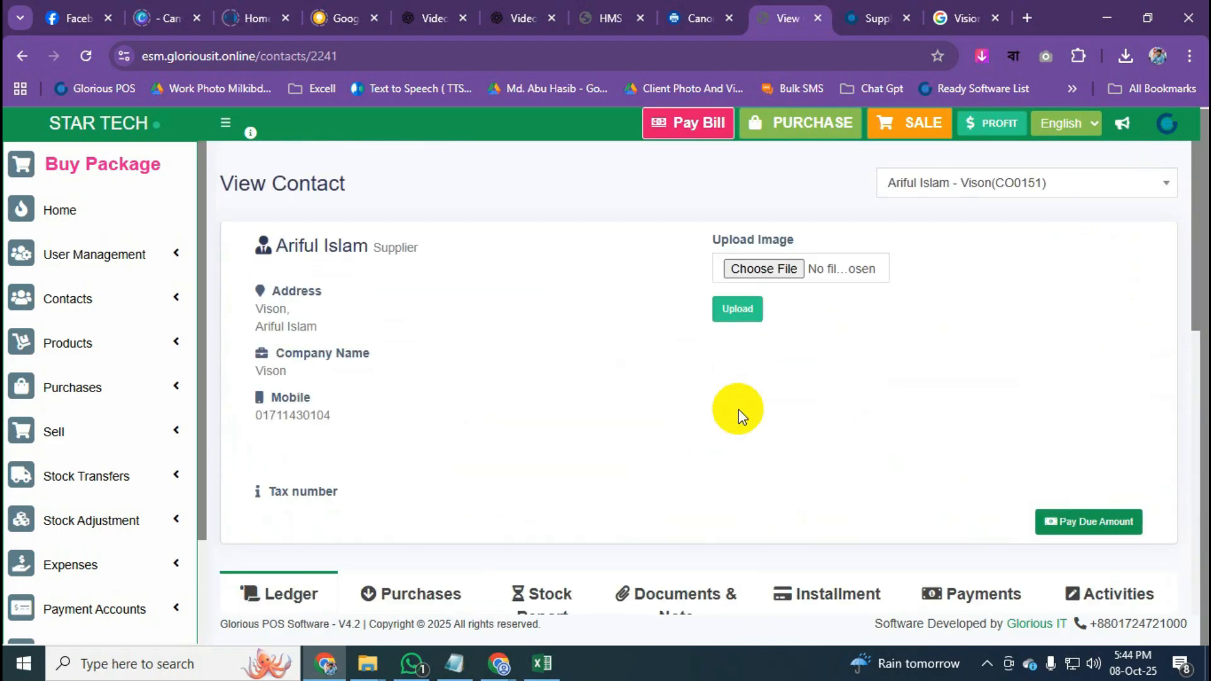
click(90, 117)
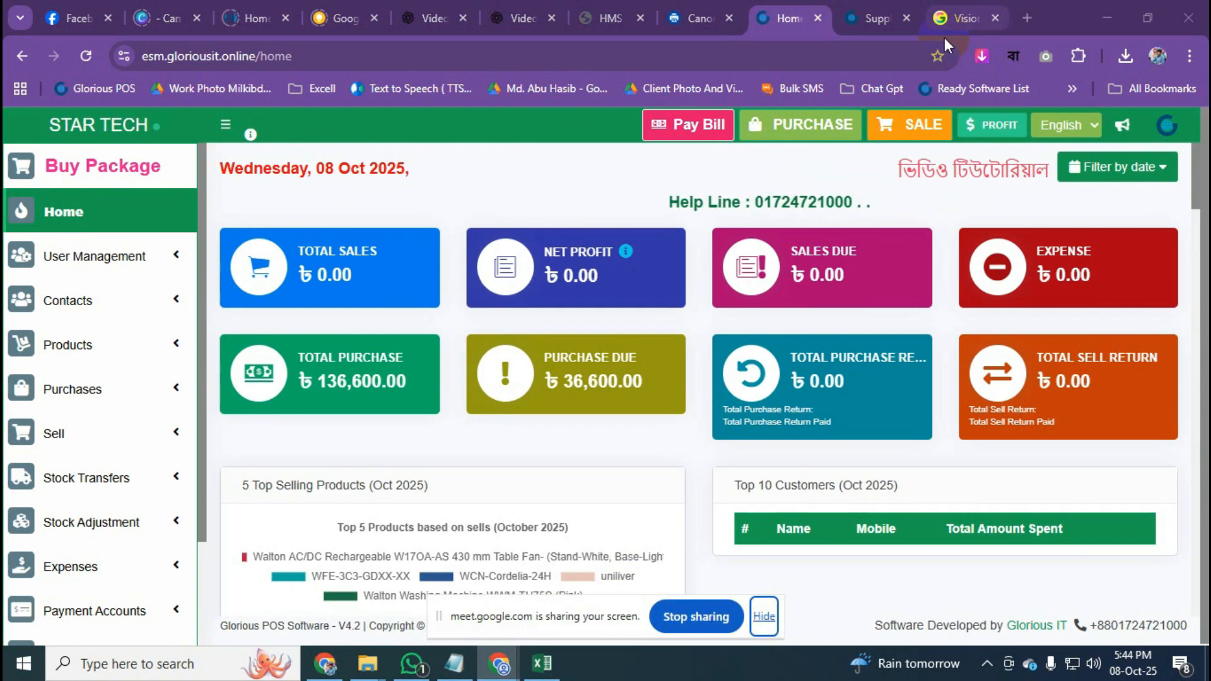
Hide the Meet screen-sharing bar and minimize Meet to reveal the POS dashboard.
mouse_move(496, 667)
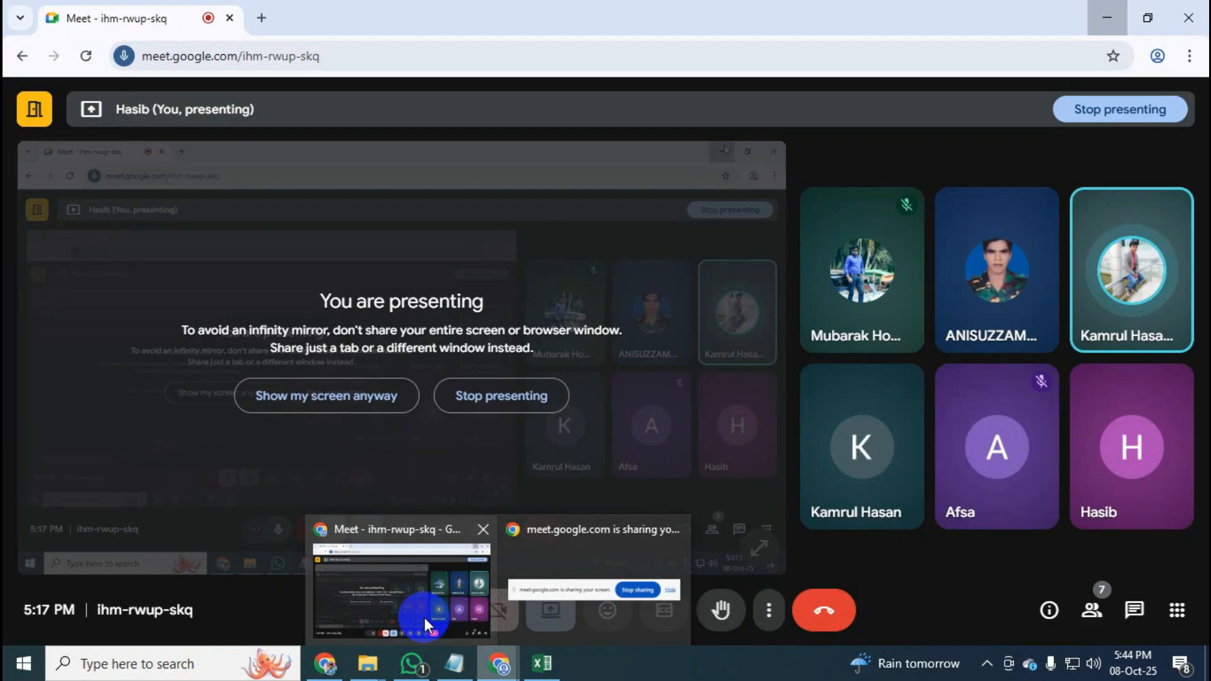
click(424, 618)
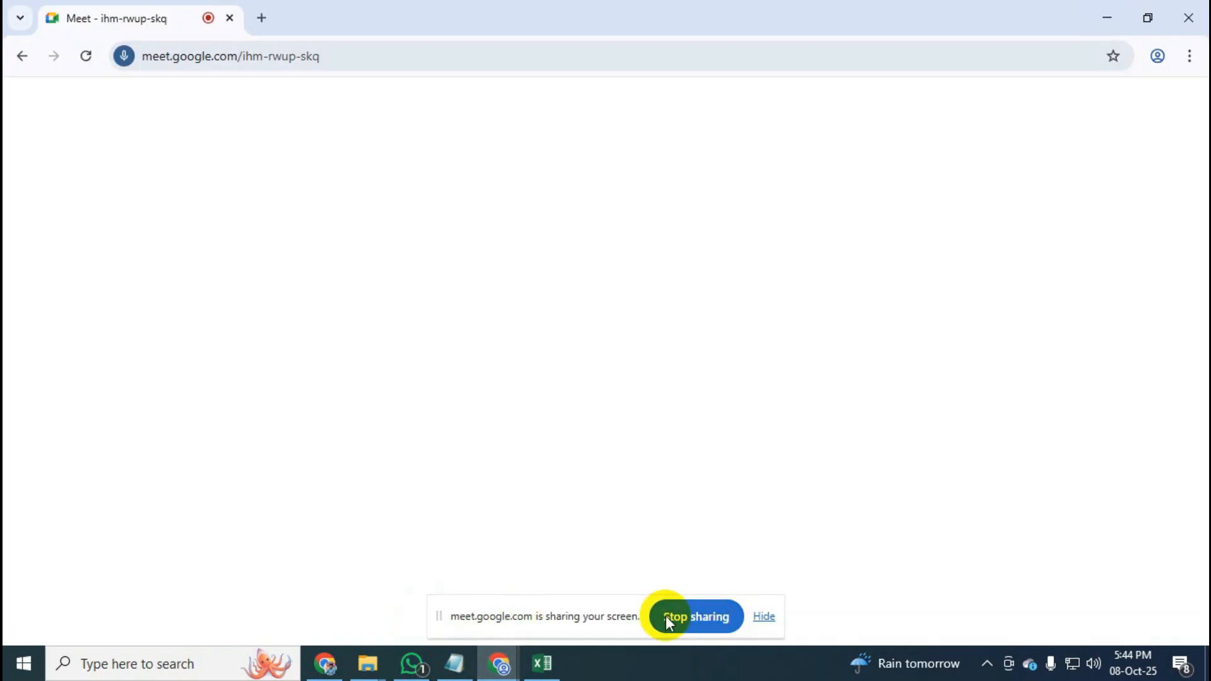
click(765, 622)
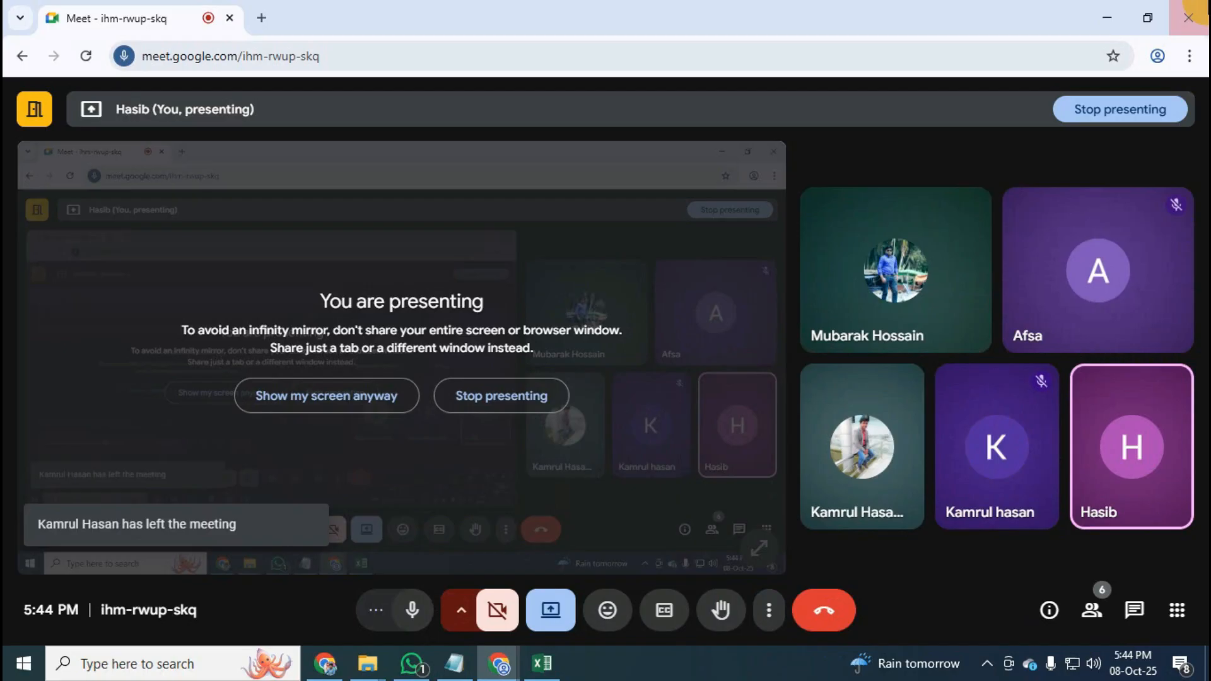
click(1105, 16)
click(148, 389)
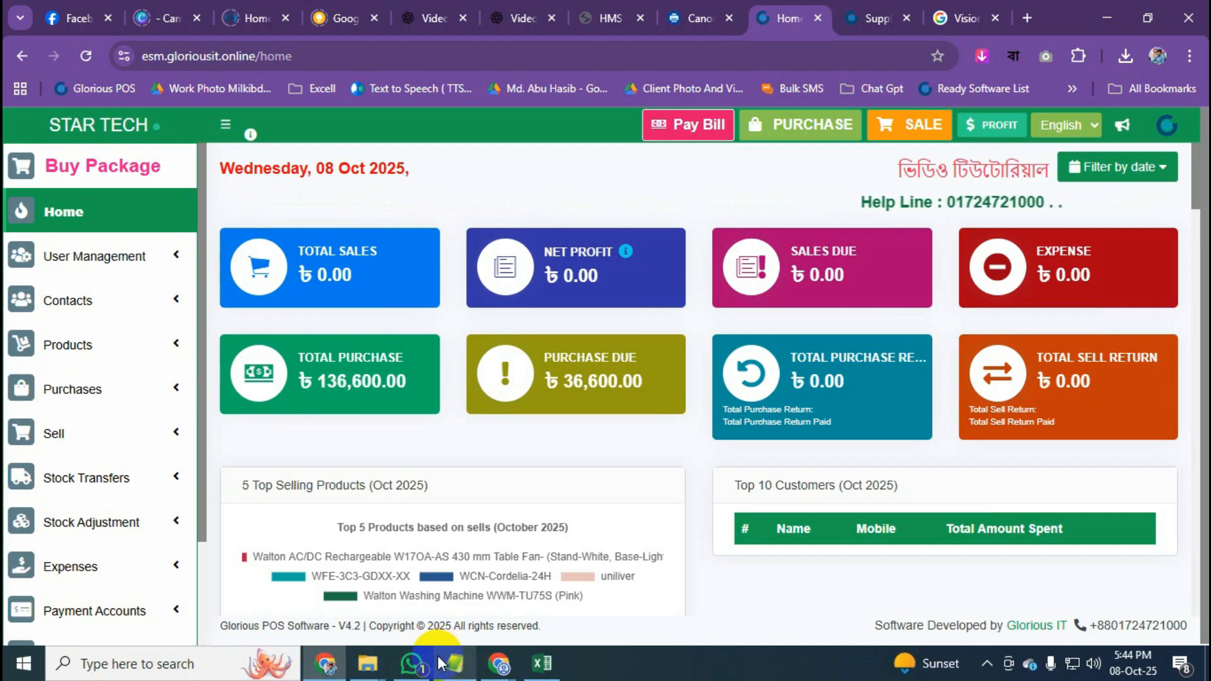
Switch to the Suppliers list showing Vison's 200,000.00 advance and dismiss the WhatsApp notification.
click(862, 9)
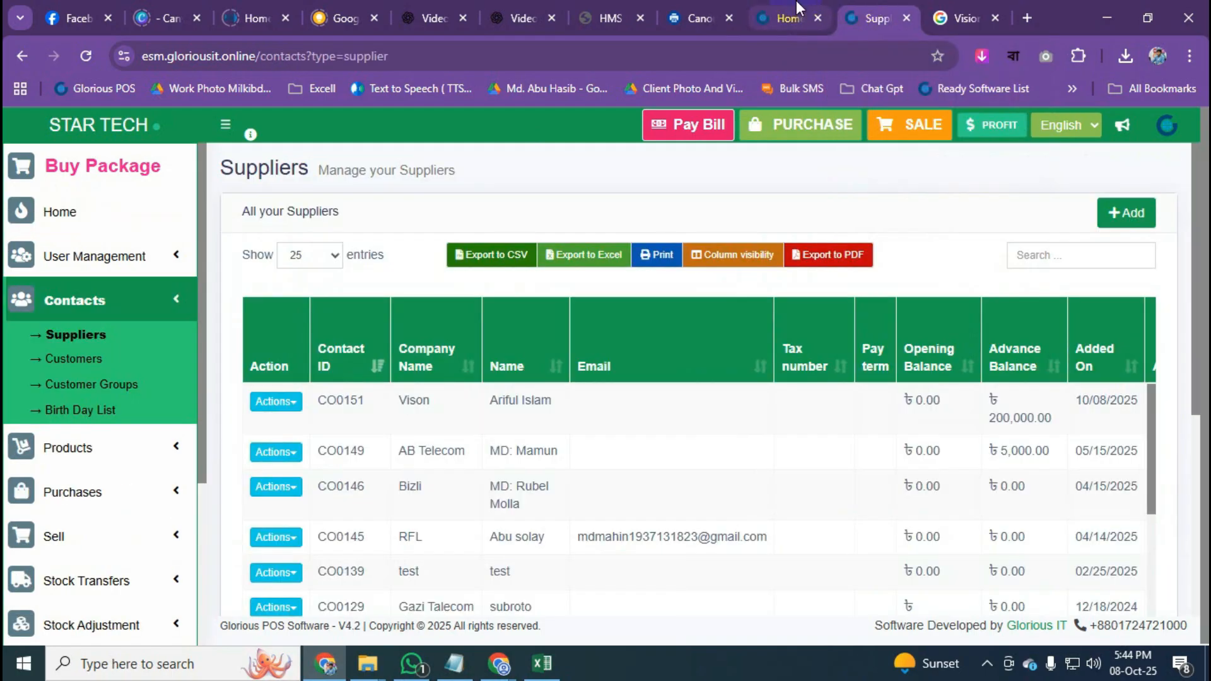
click(175, 308)
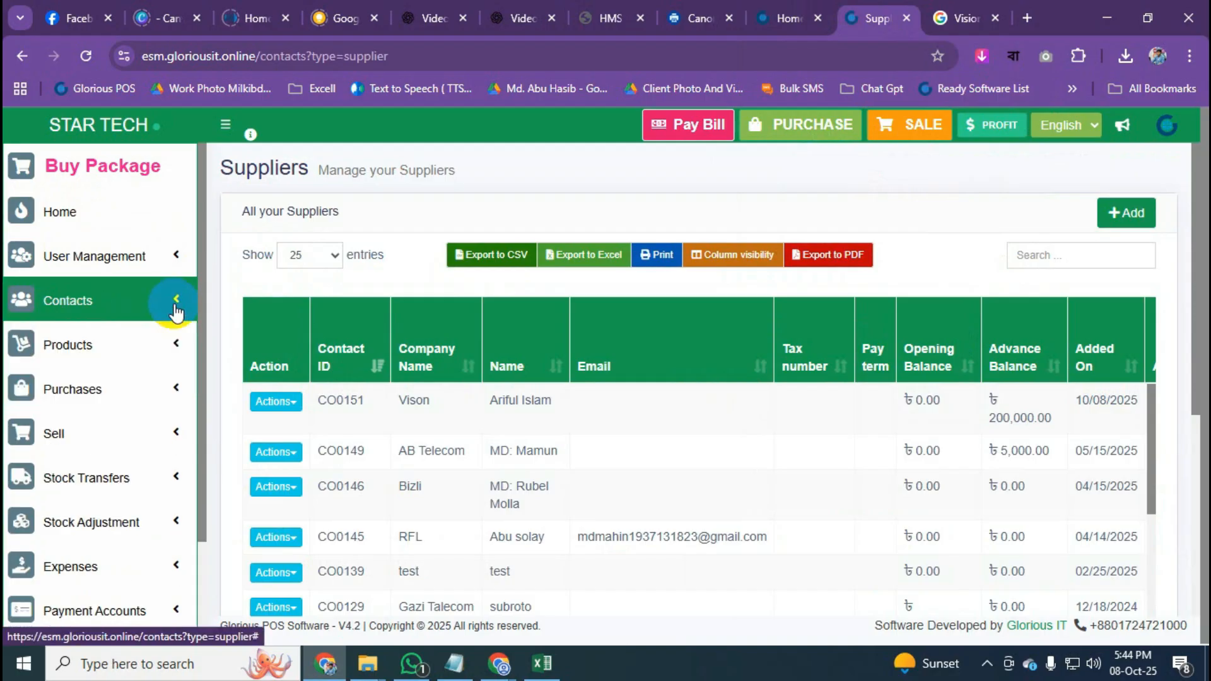
scroll(176, 310, down, 2)
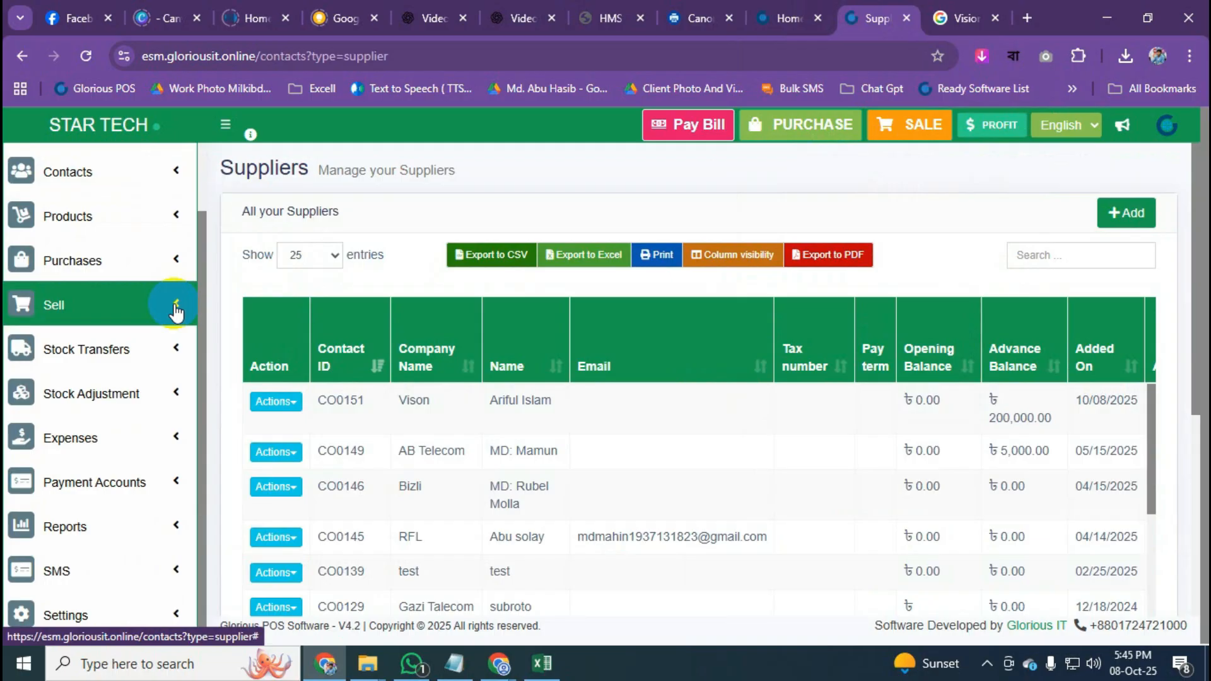
click(1172, 464)
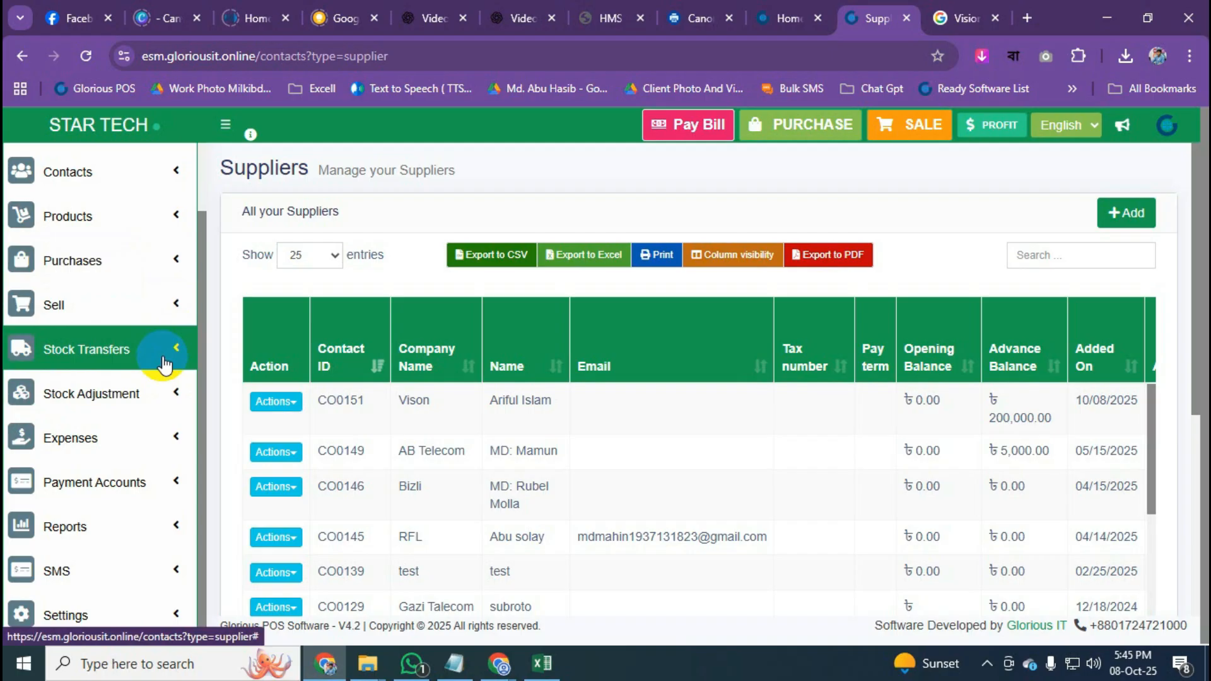
scroll(165, 365, down, 1)
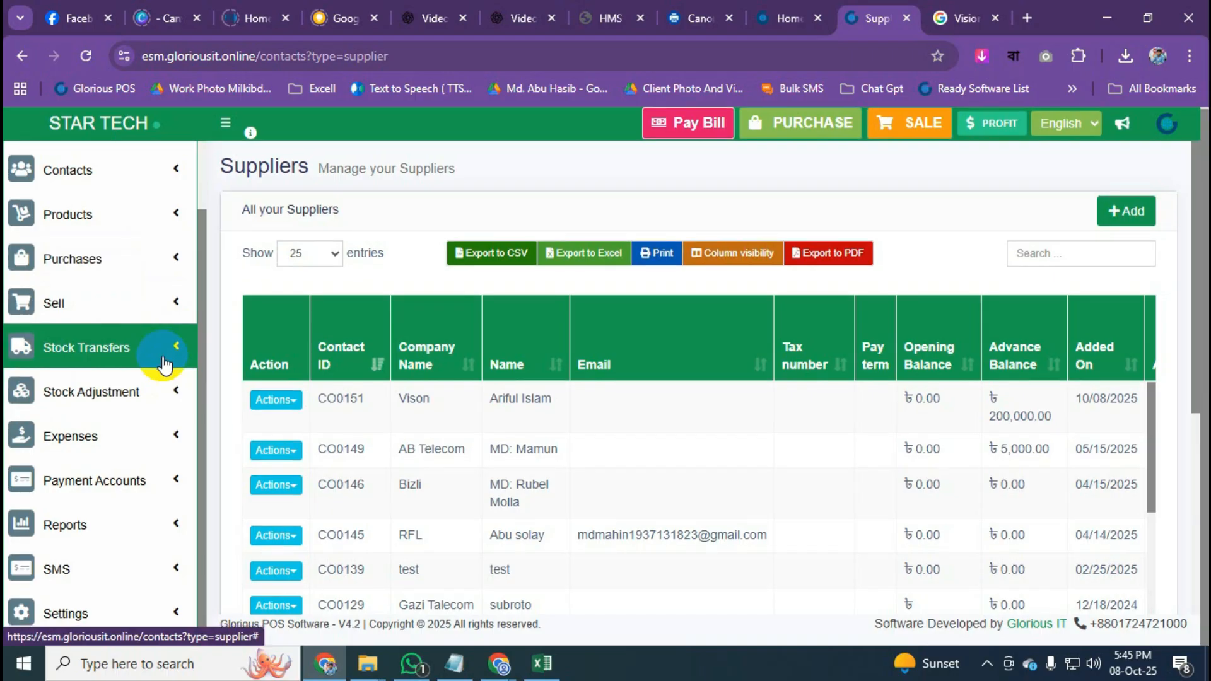
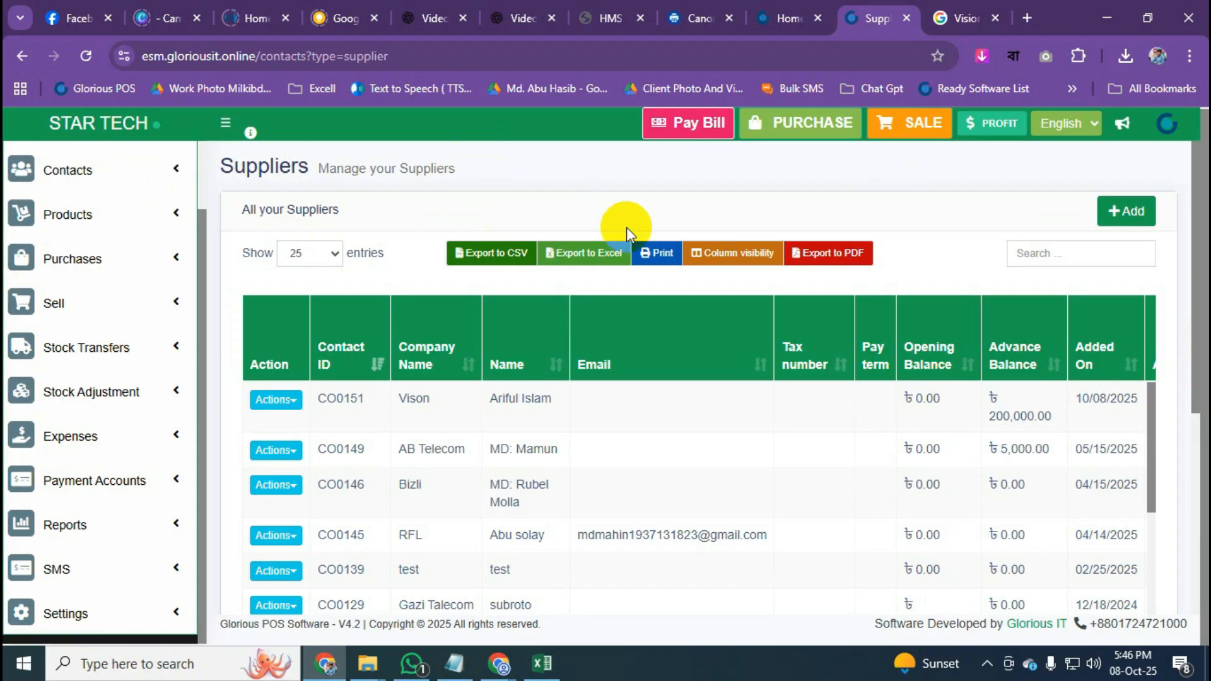
Expand the Sell menu in the sidebar while the Suppliers list is showing.
click(143, 303)
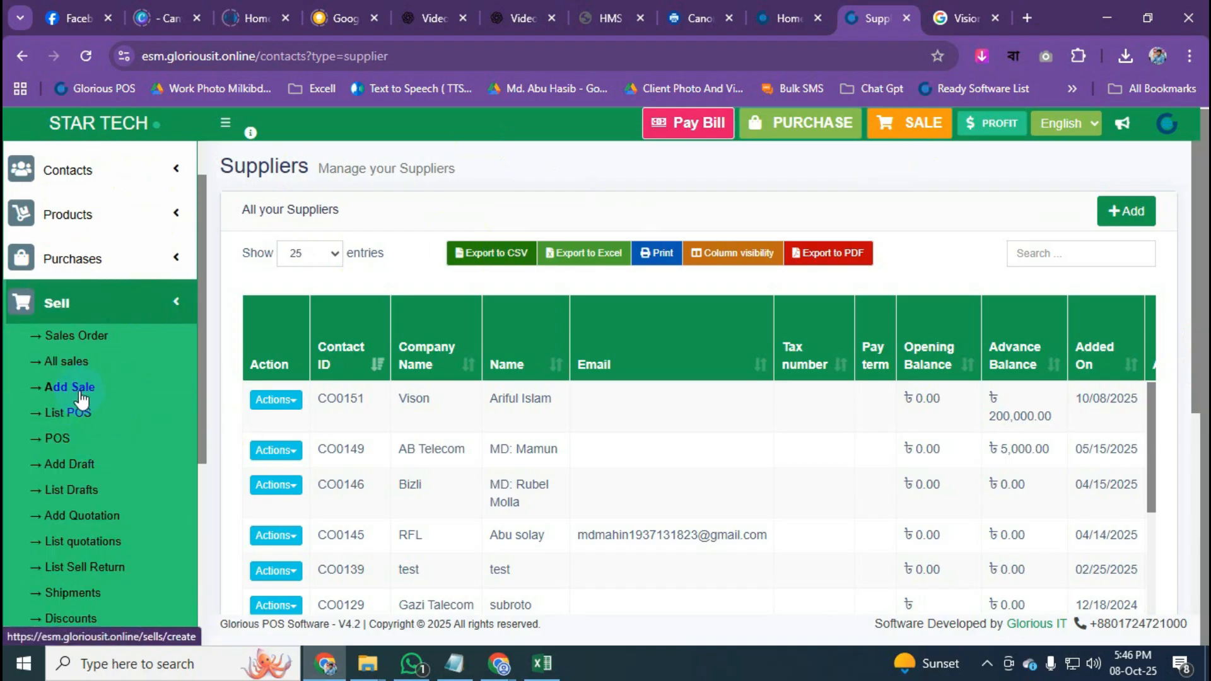
Open the point-of-sale screen and choose an existing customer found by searching '00'.
click(916, 134)
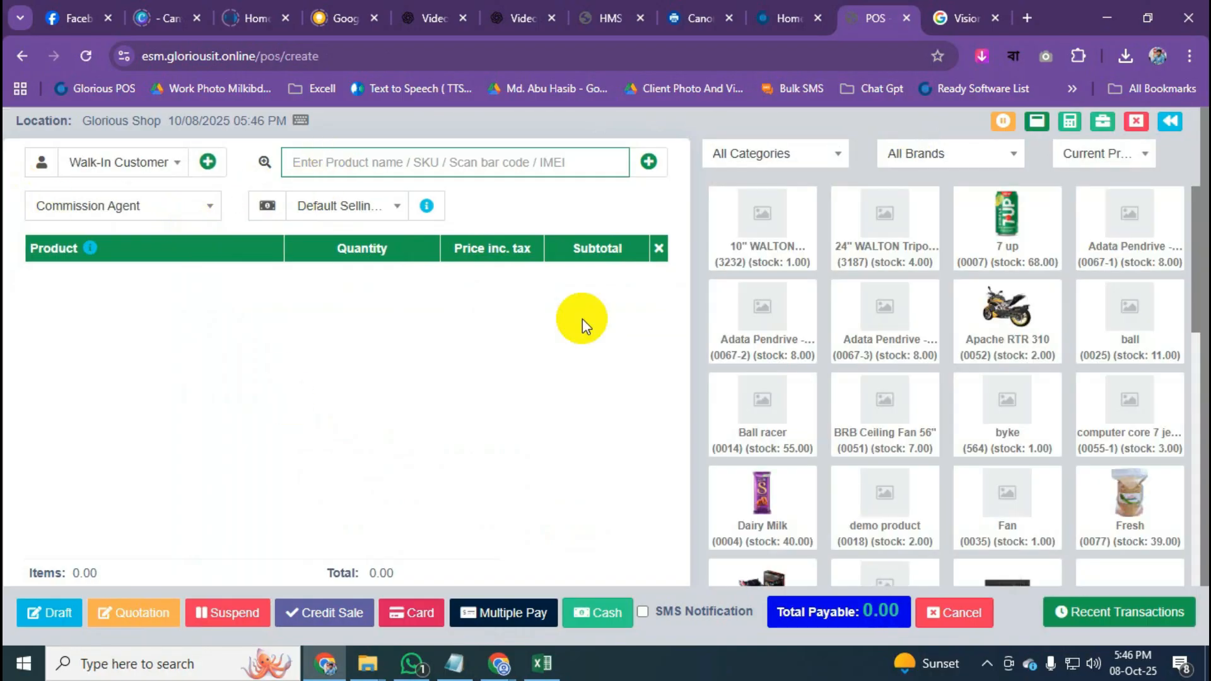
click(157, 168)
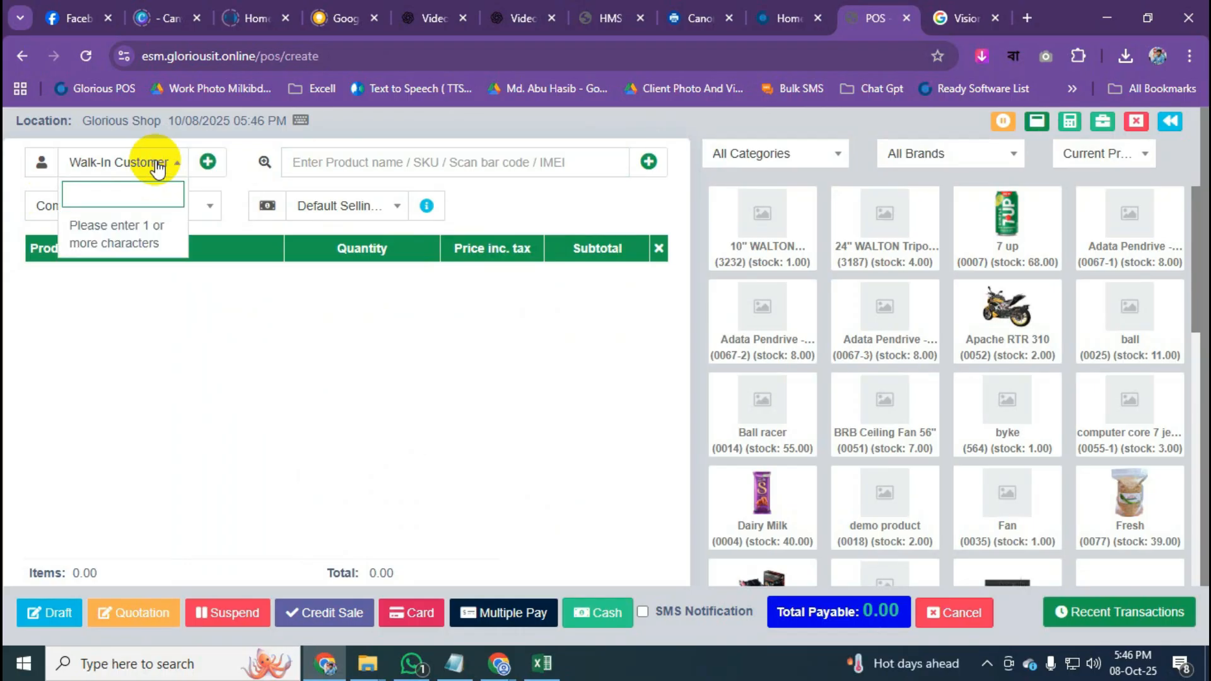
text(00)
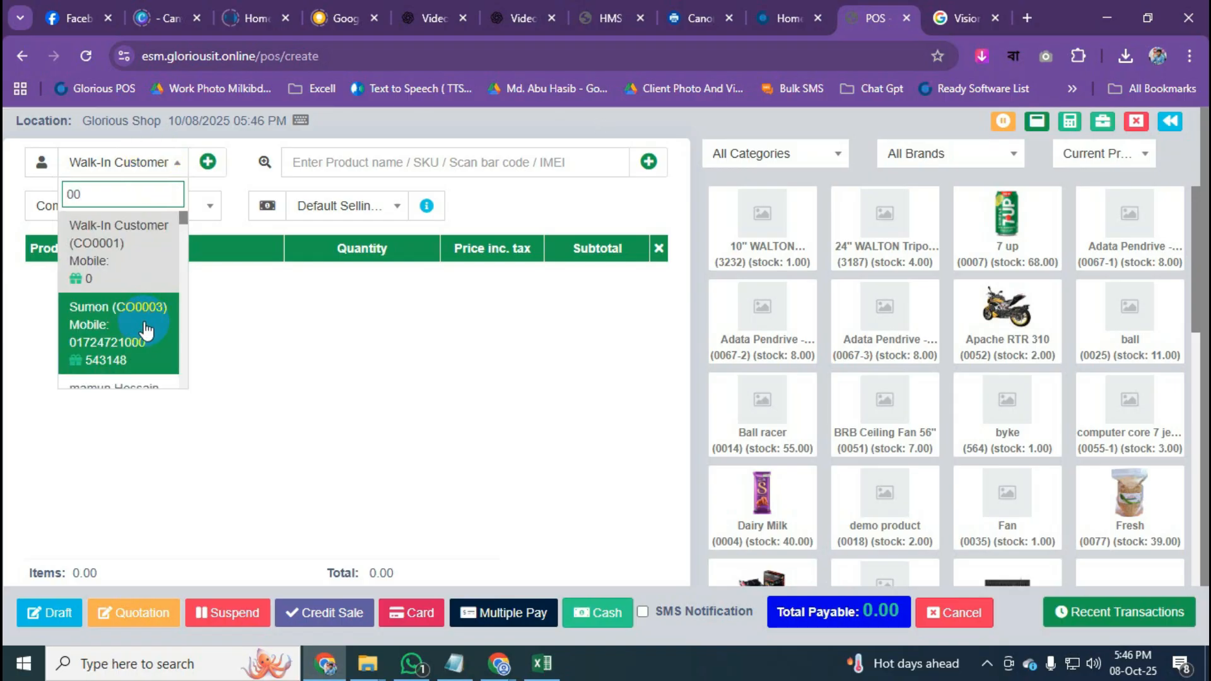
click(146, 326)
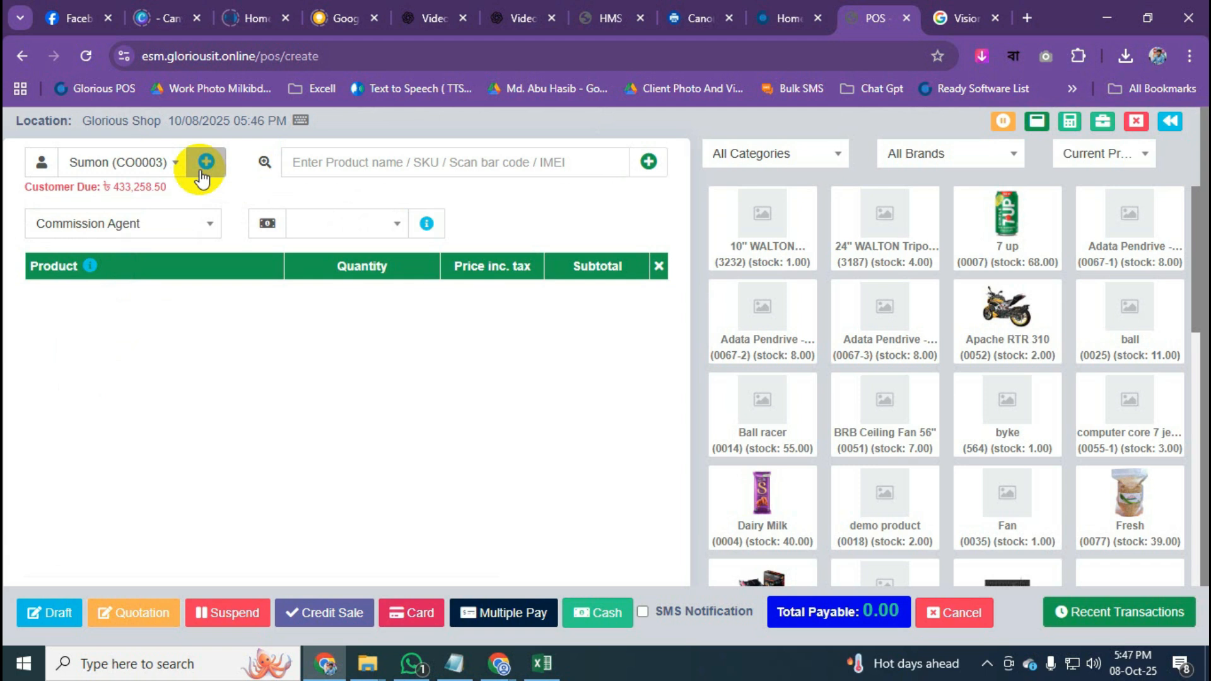
Open the Add contact form, close it without saving, and reopen the customer chooser.
click(178, 163)
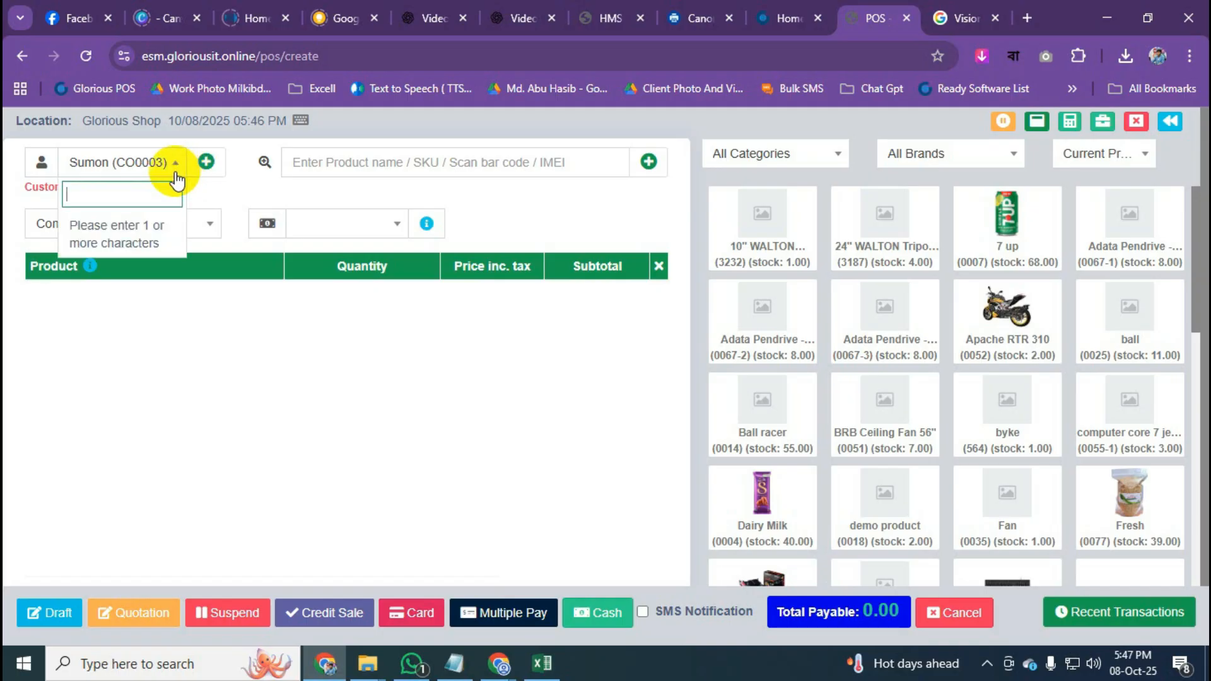
click(208, 161)
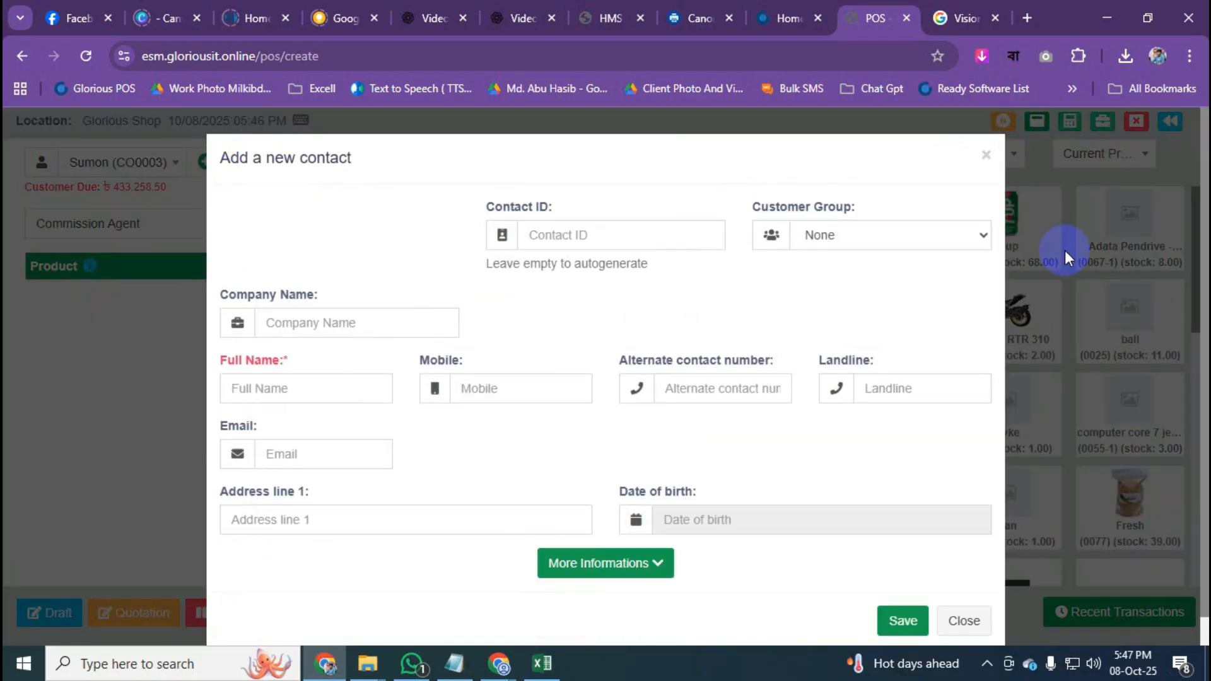
click(986, 155)
click(150, 163)
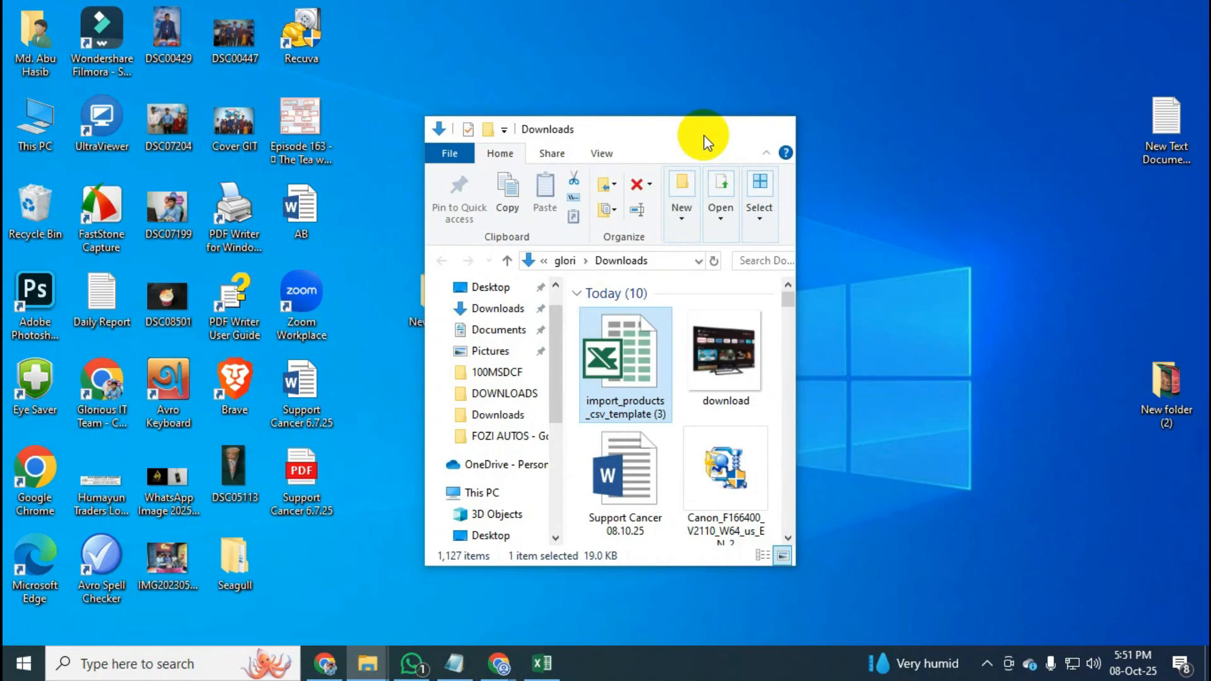
Bring the POS home dashboard window to the front from the taskbar.
click(707, 133)
mouse_move(506, 668)
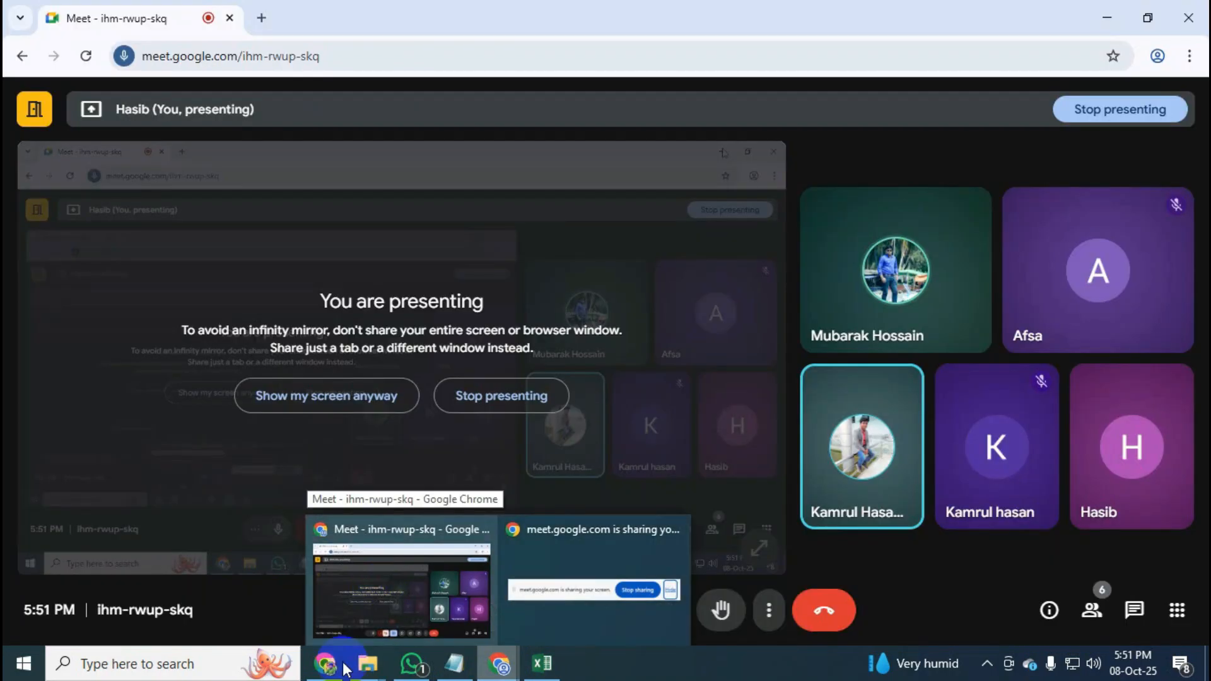
click(345, 666)
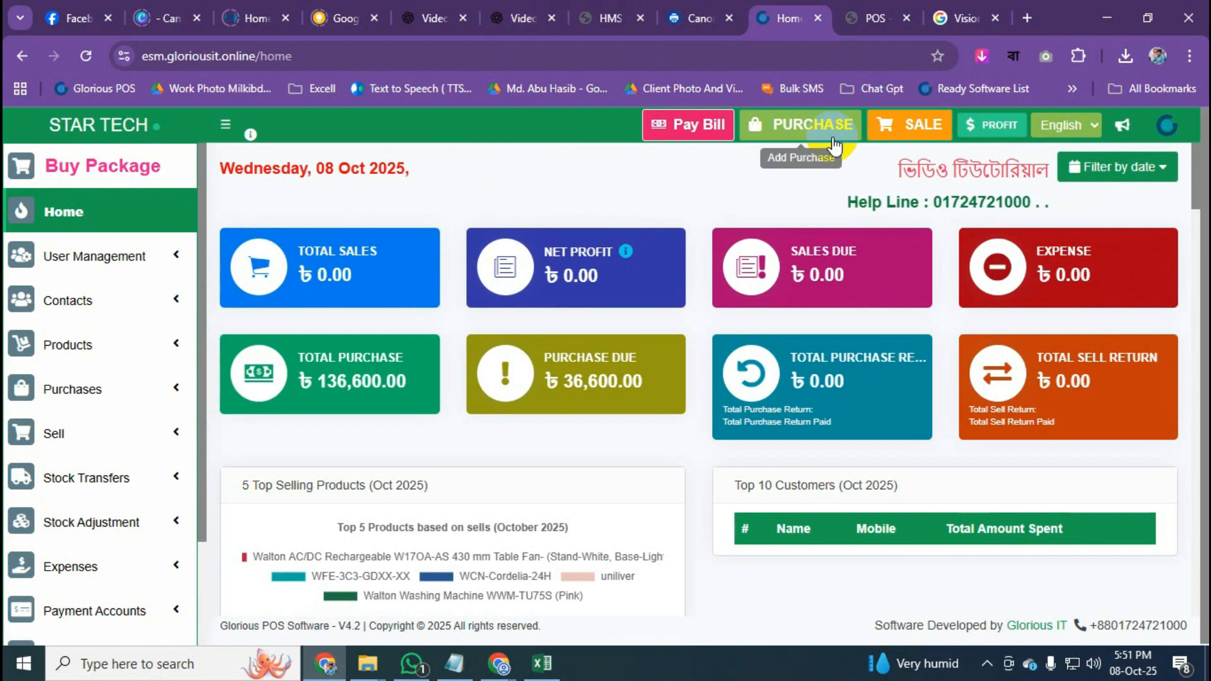
Expand Sell in the sidebar and open a fresh point-of-sale screen with an empty cart.
click(146, 442)
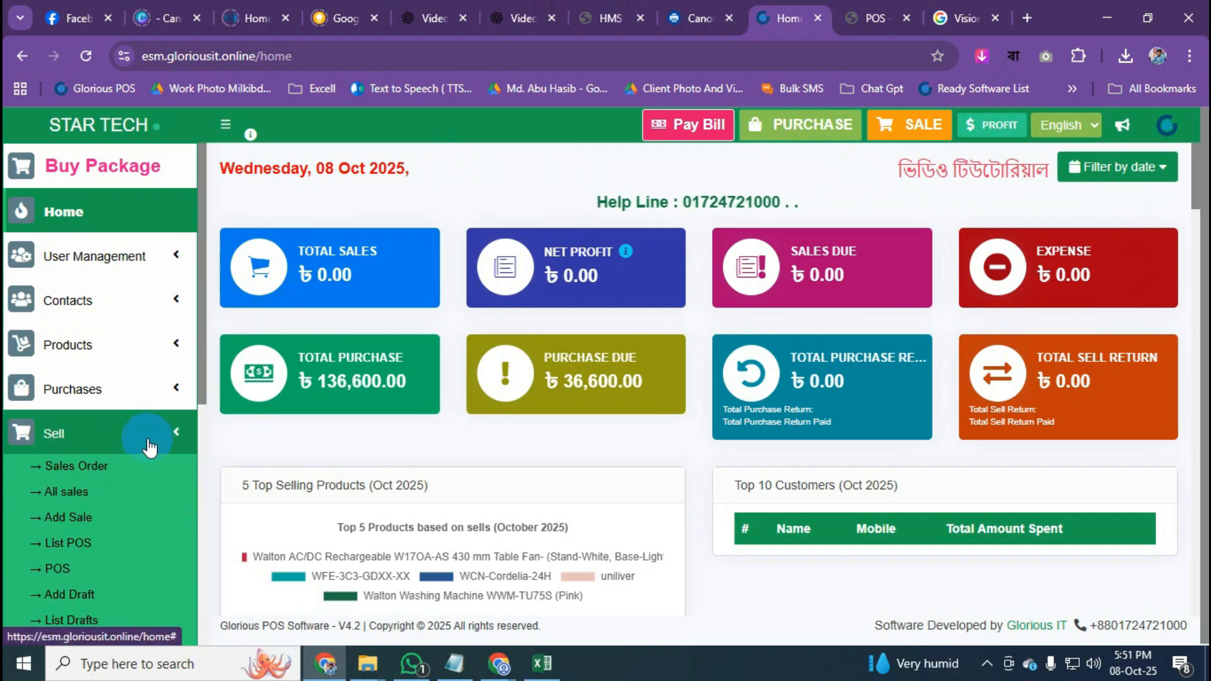
click(86, 523)
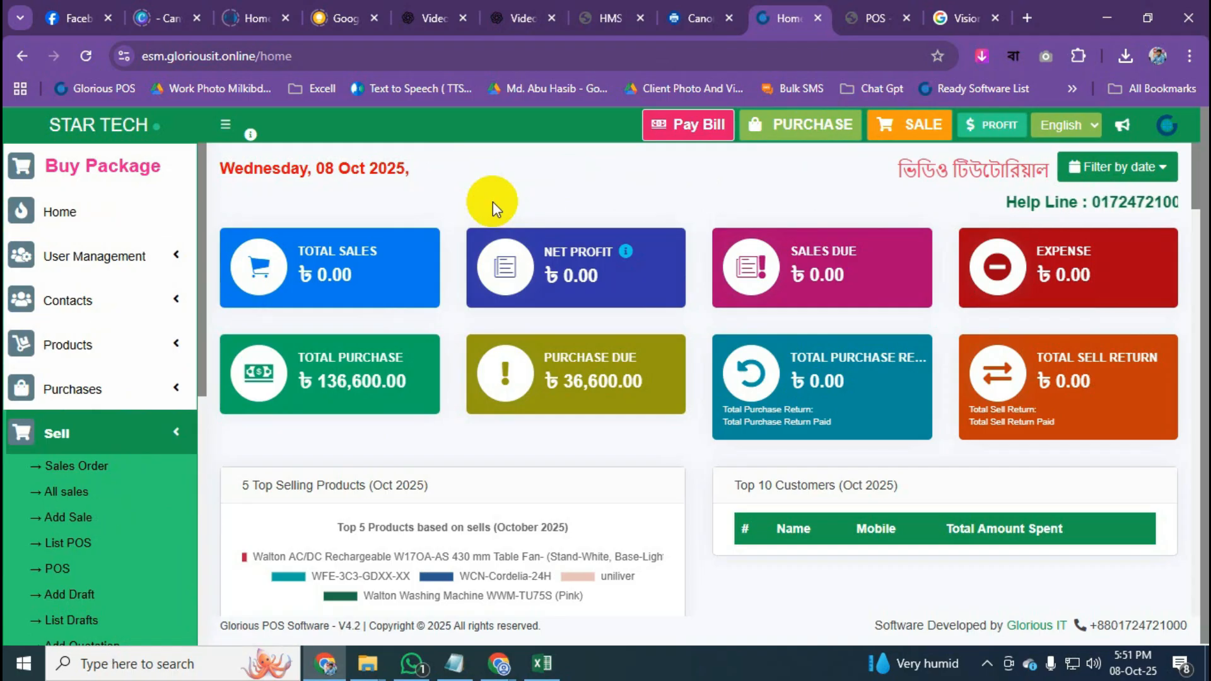
scroll(146, 452, down, 2)
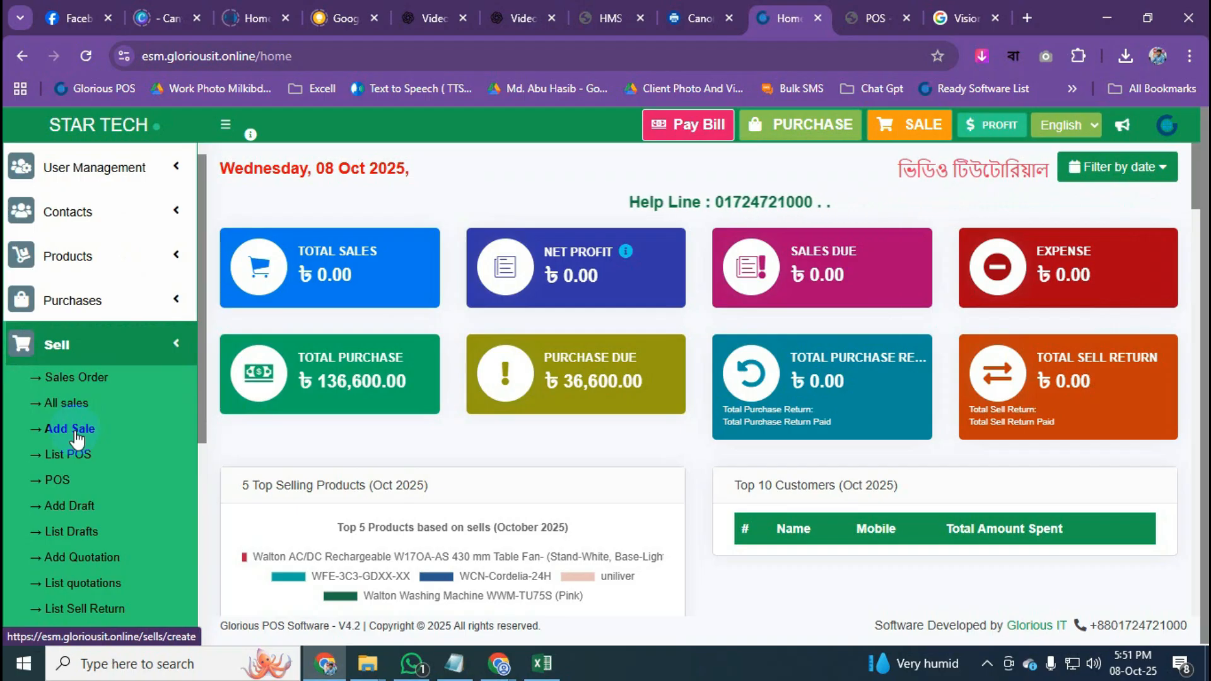
click(913, 132)
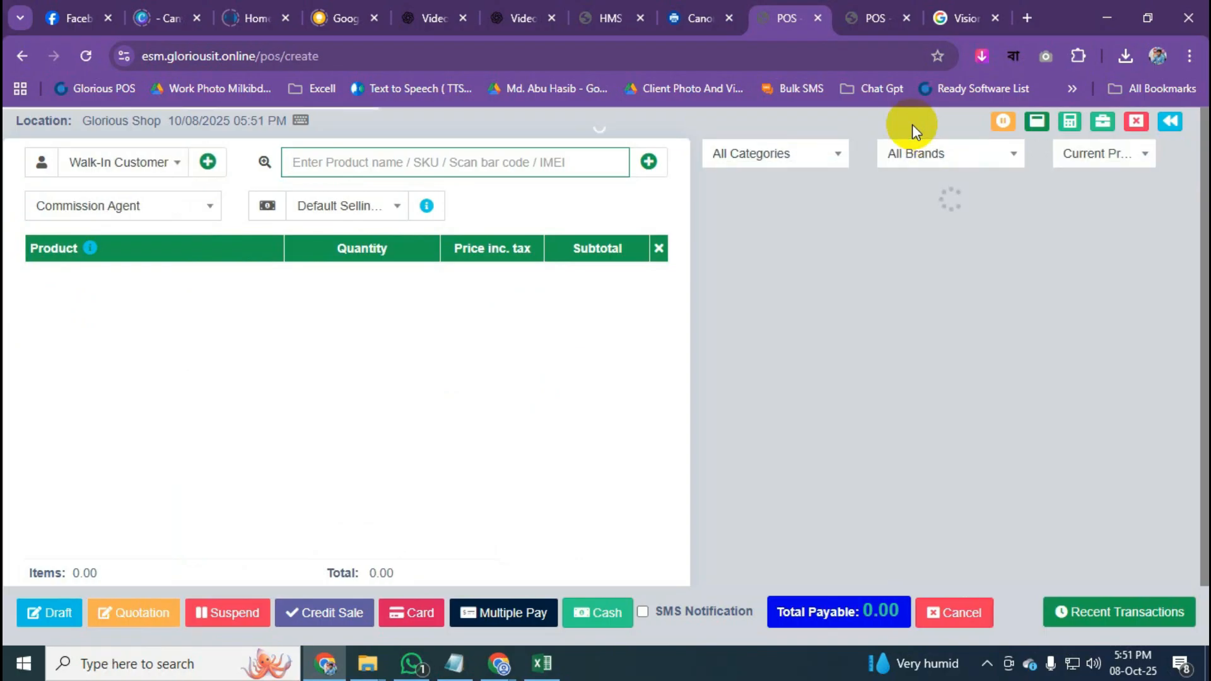
click(110, 163)
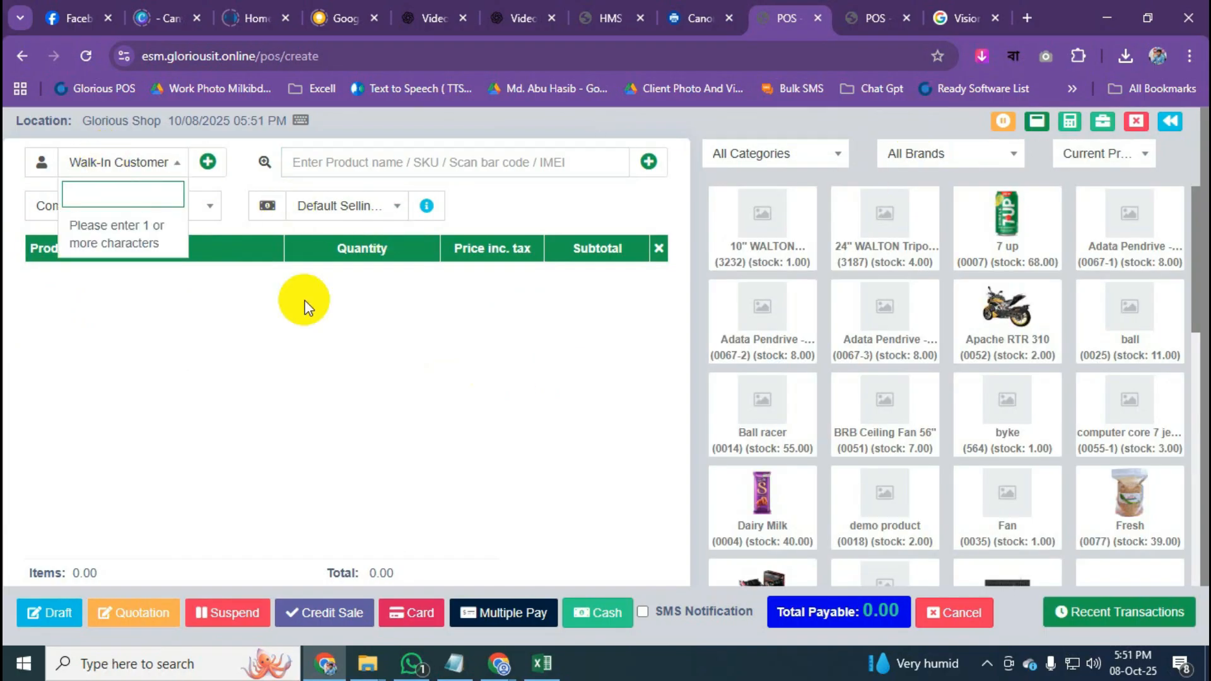
click(236, 173)
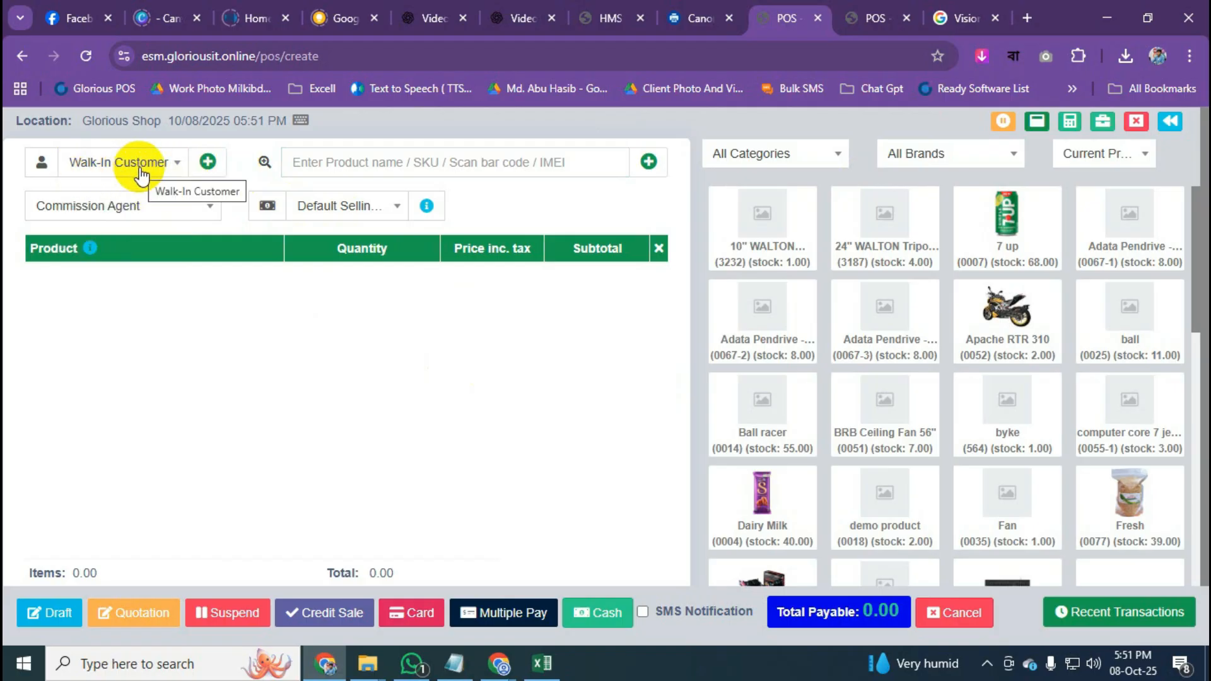
click(209, 163)
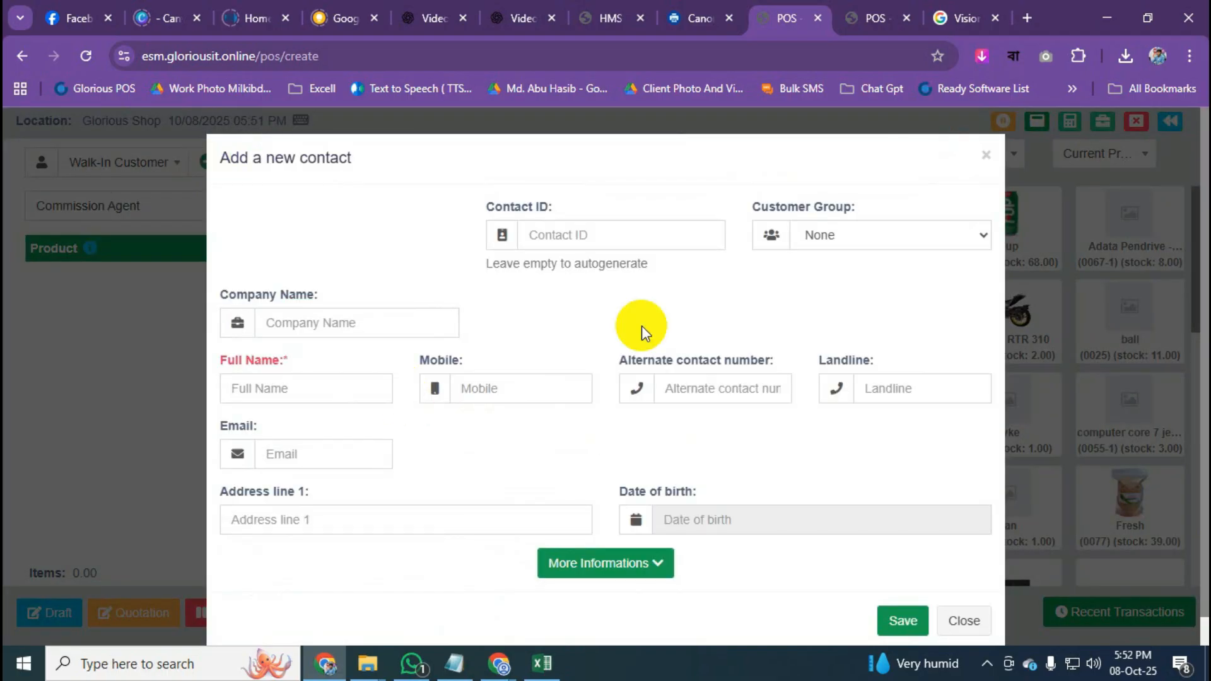
click(986, 154)
click(146, 165)
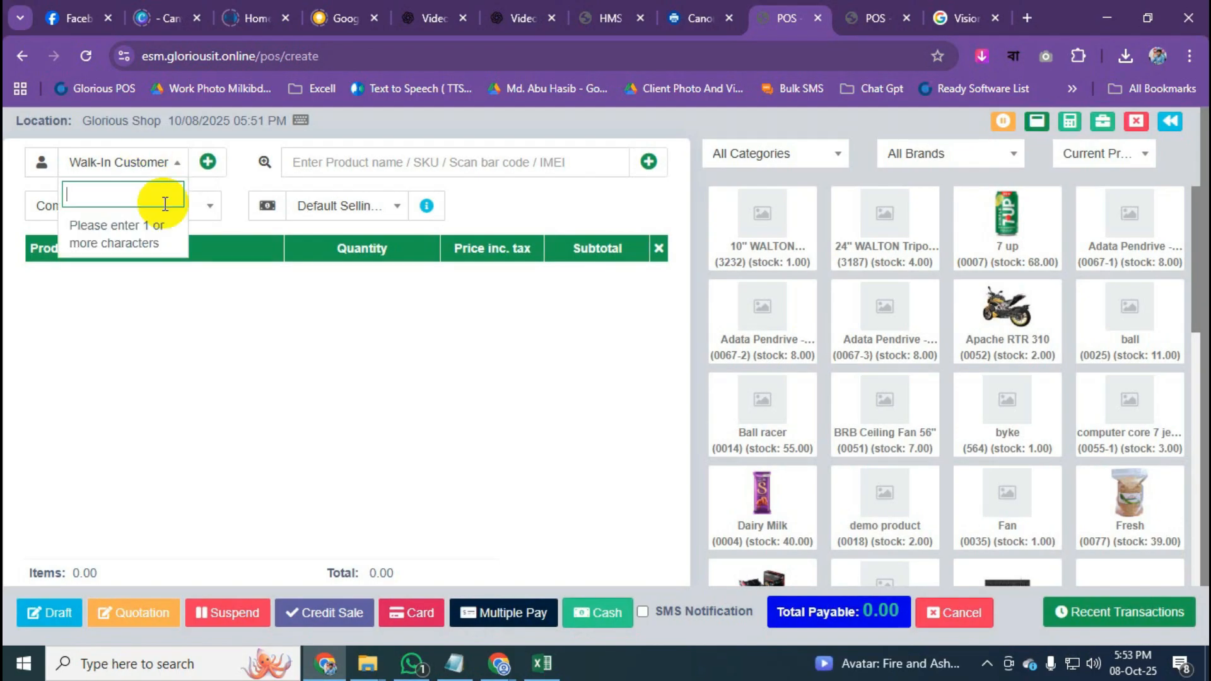
click(367, 164)
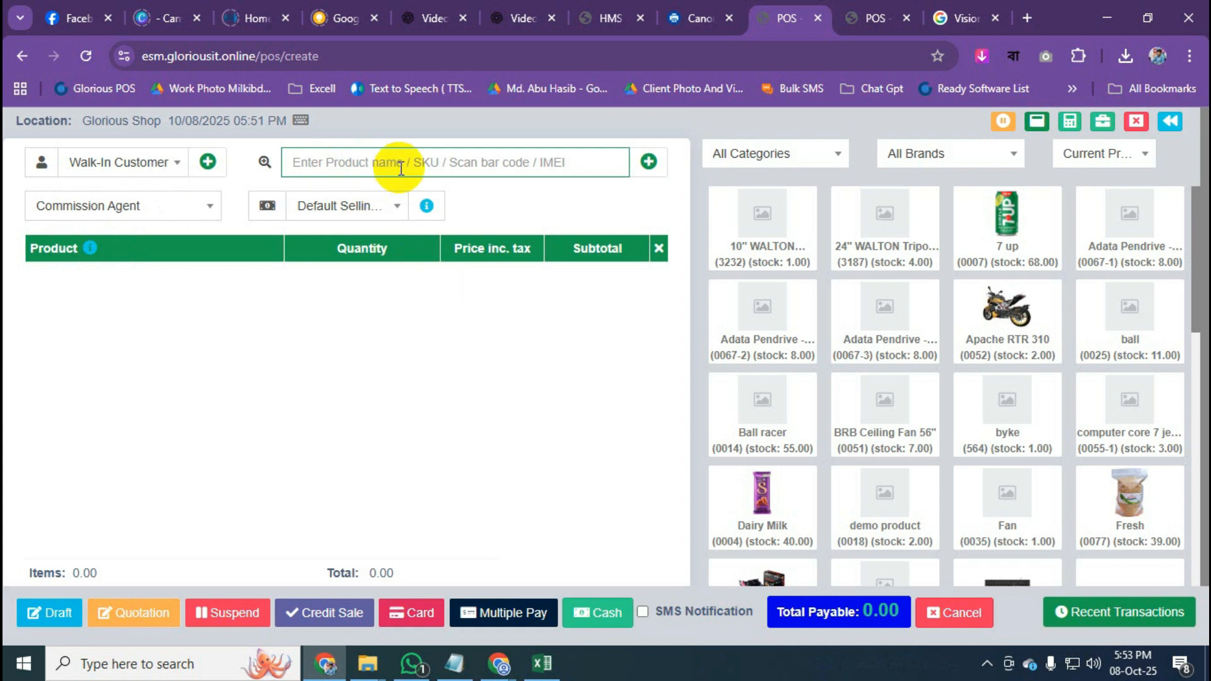
Search 'vison' and add one Vison Led TV 32" to the cart at 31,200.00.
text(vison)
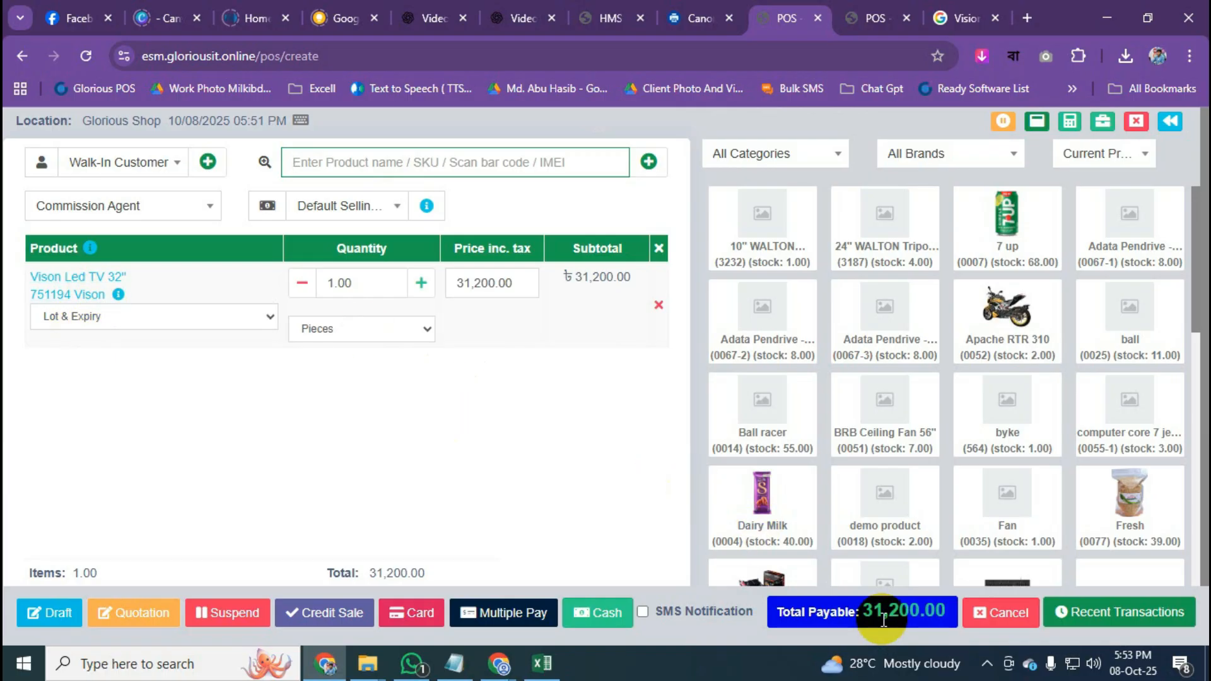
click(863, 614)
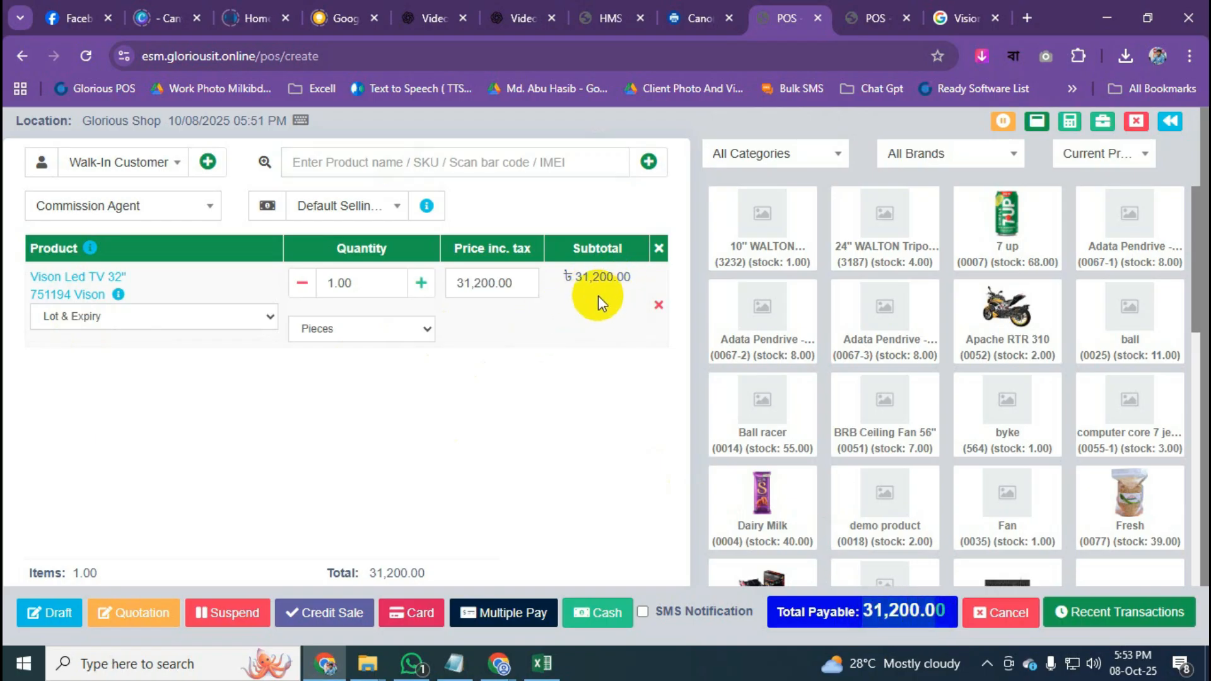
scroll(448, 430, down, 1)
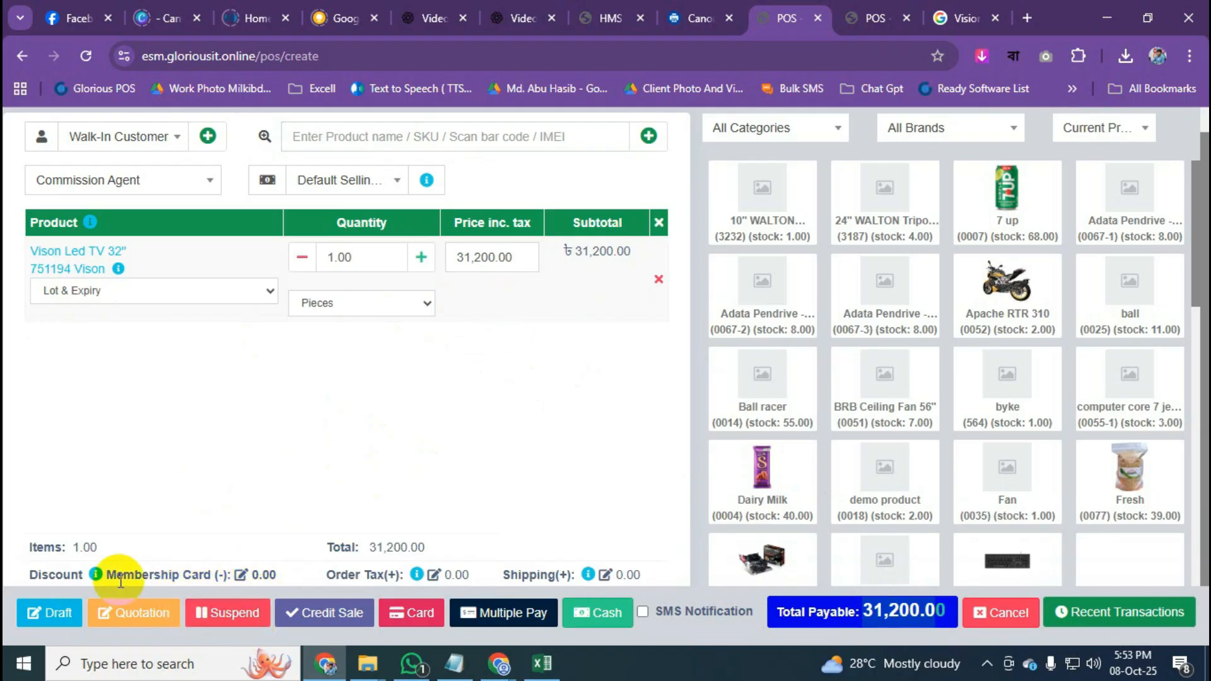
Enter a Percentage discount of 10 on the sale and apply it.
drag(30, 576, 82, 575)
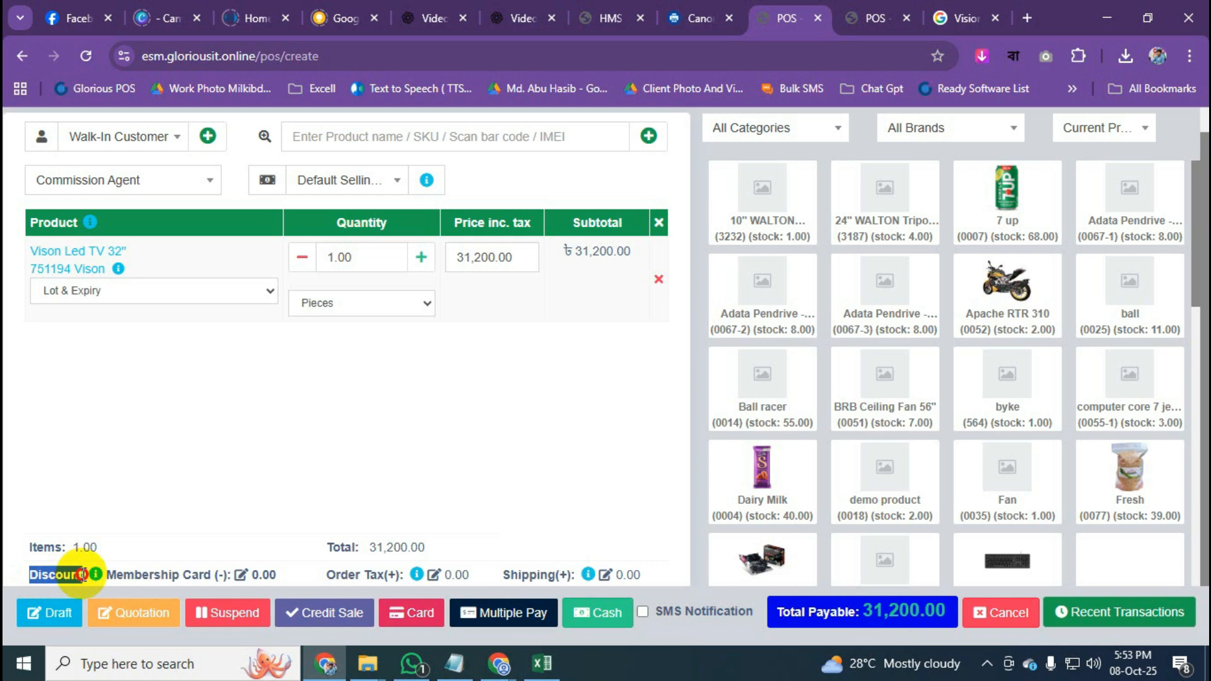
click(241, 575)
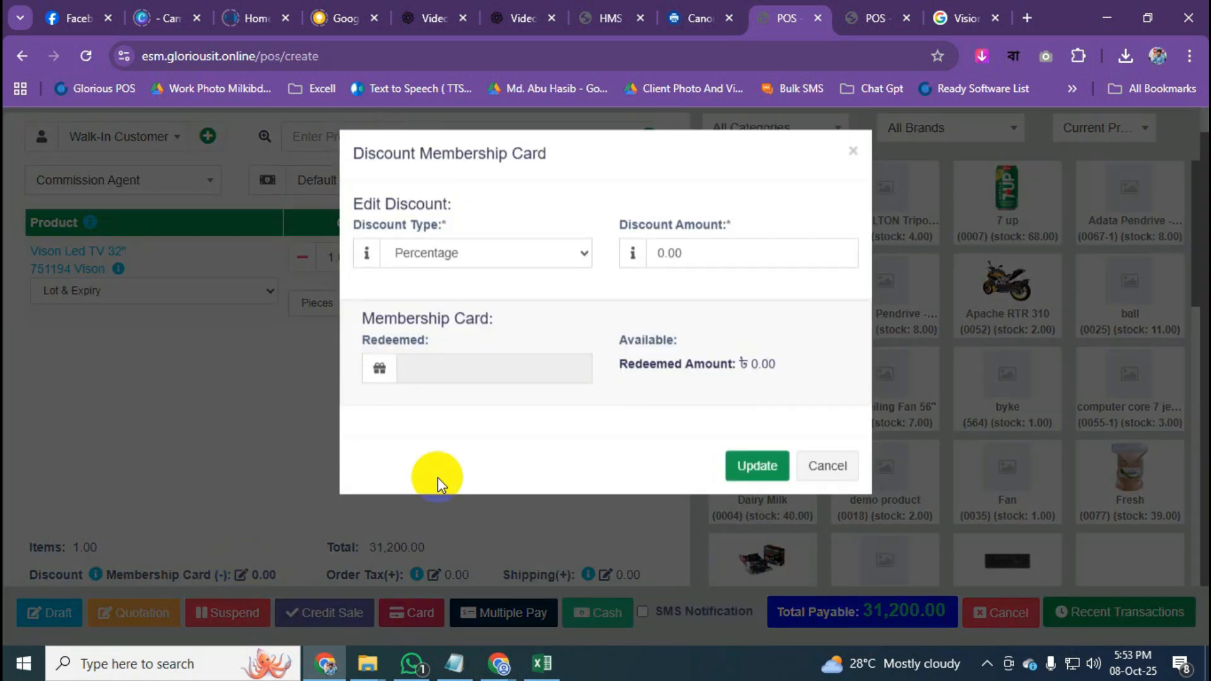
click(735, 255)
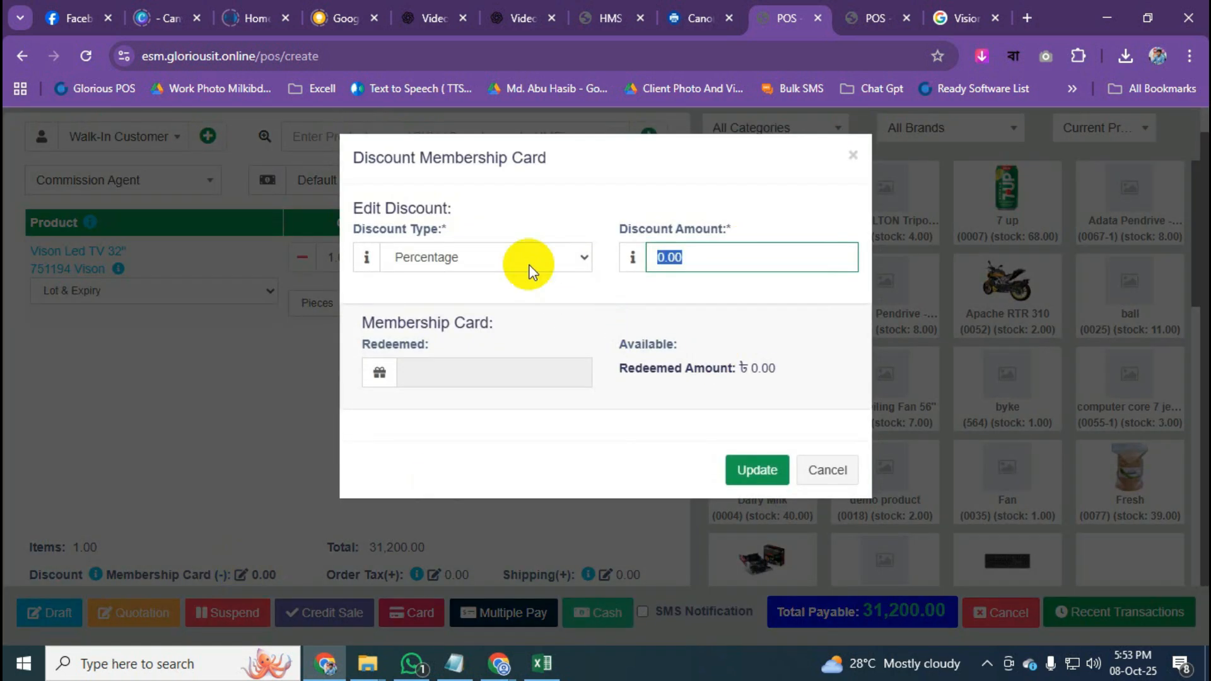
text(10)
click(763, 471)
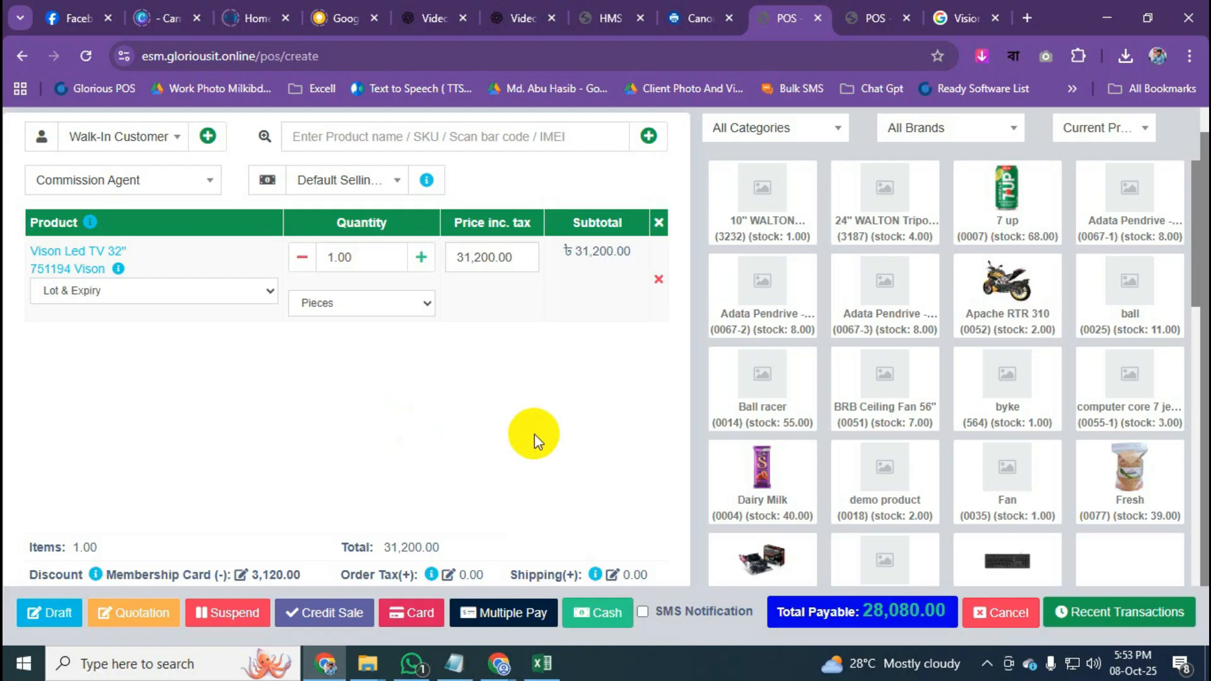
click(604, 616)
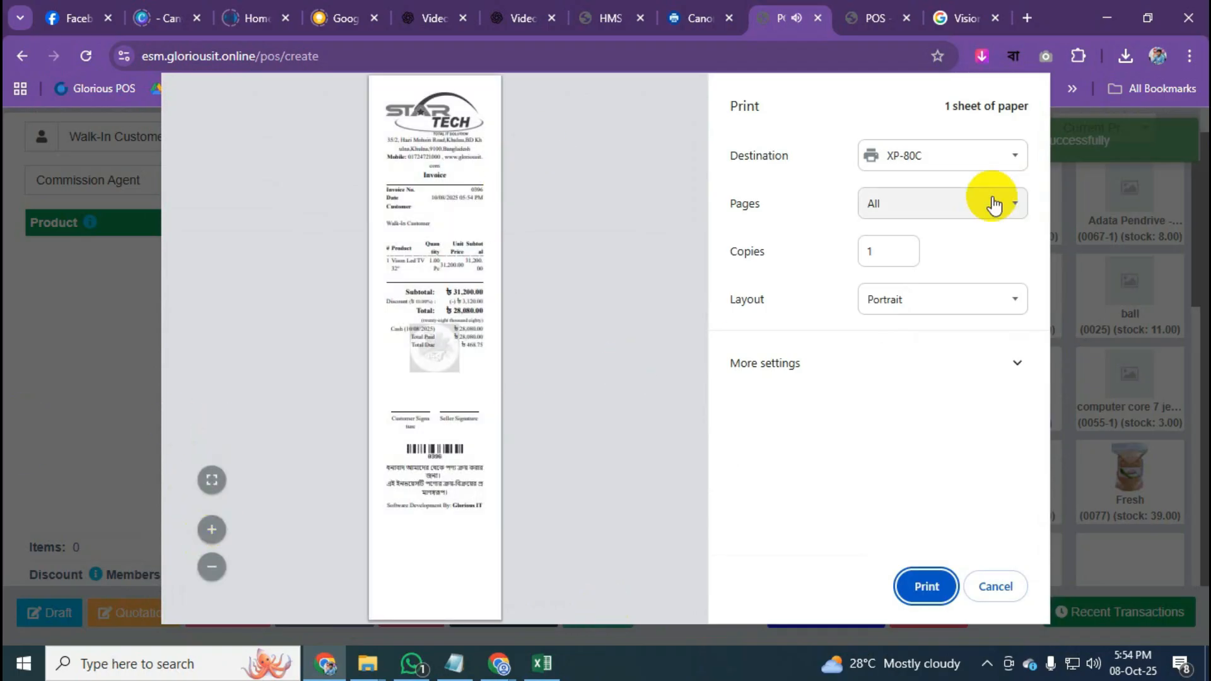
click(979, 164)
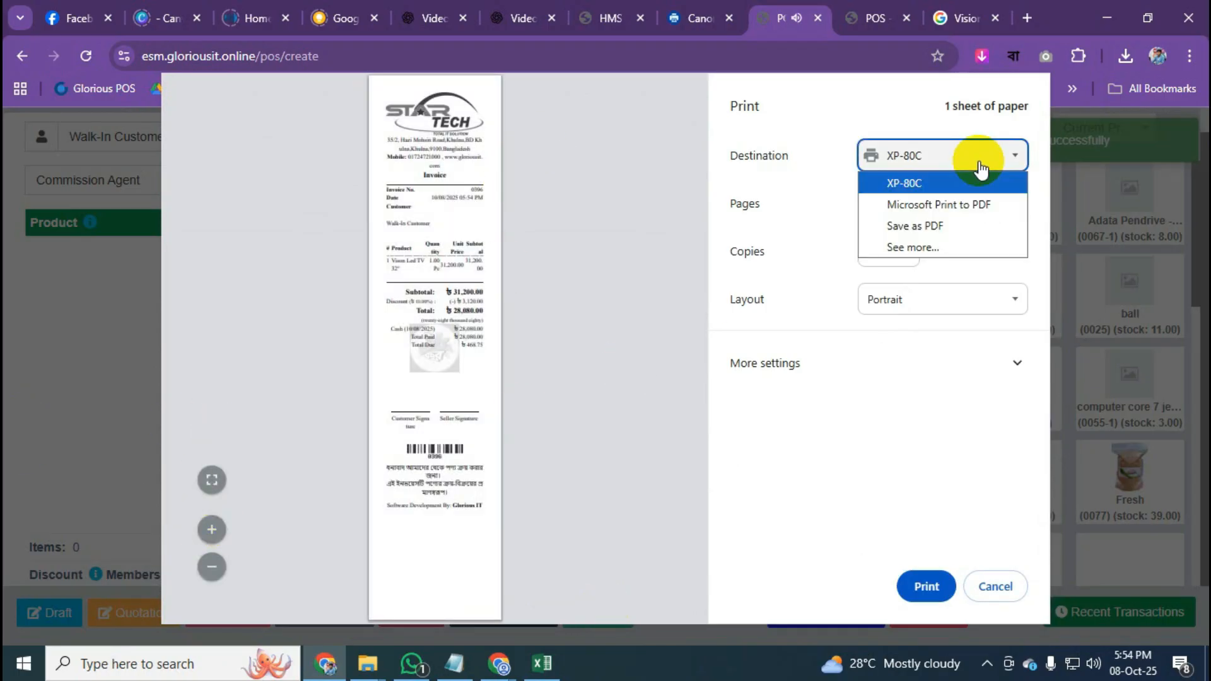
click(972, 225)
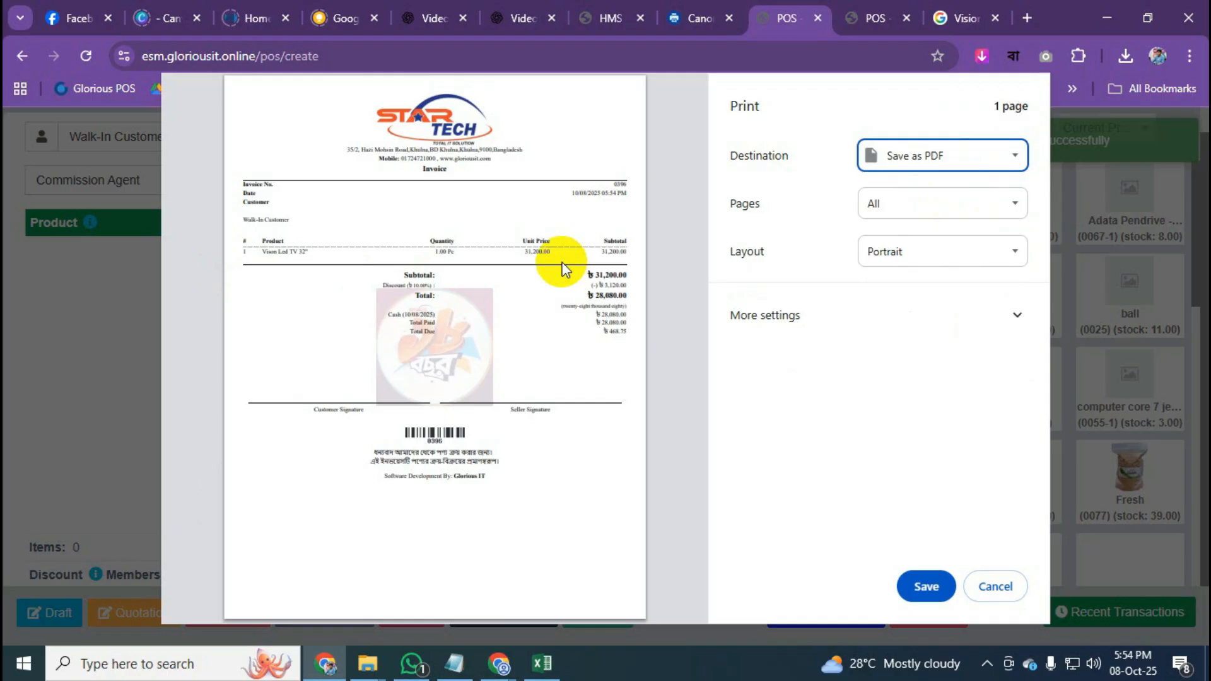
mouse_move(498, 663)
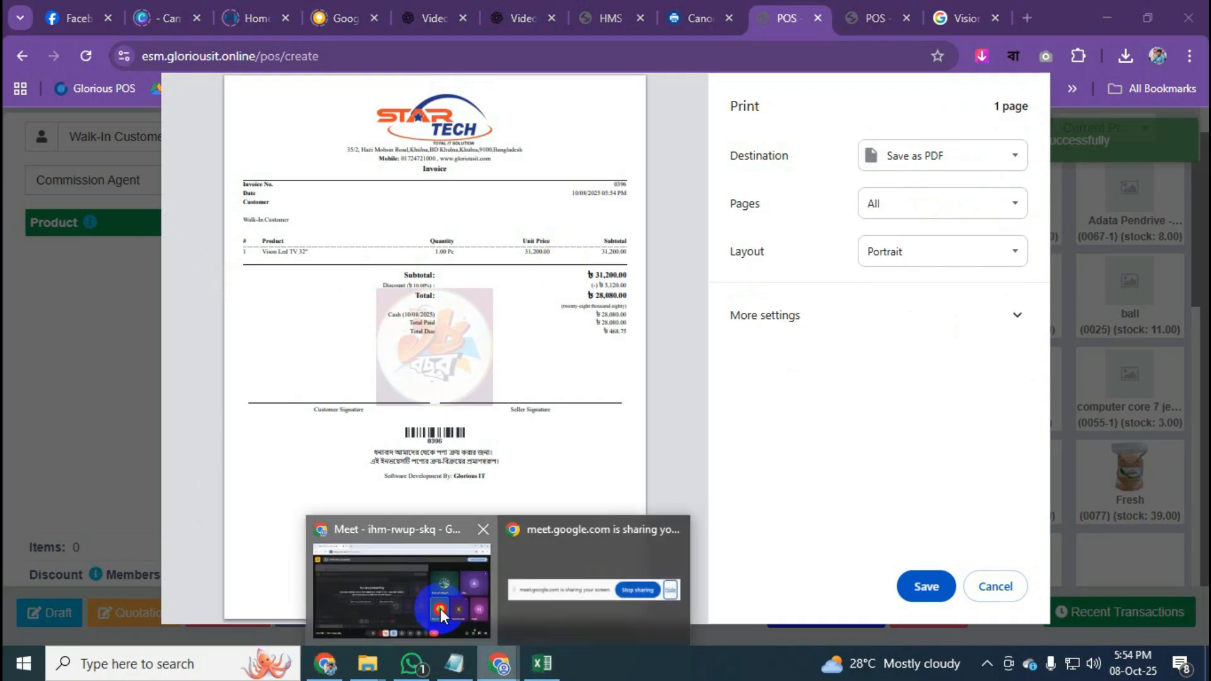
click(440, 608)
In Google Meet, dismiss the 'Are you talking?' reminder and unmute the microphone.
click(418, 610)
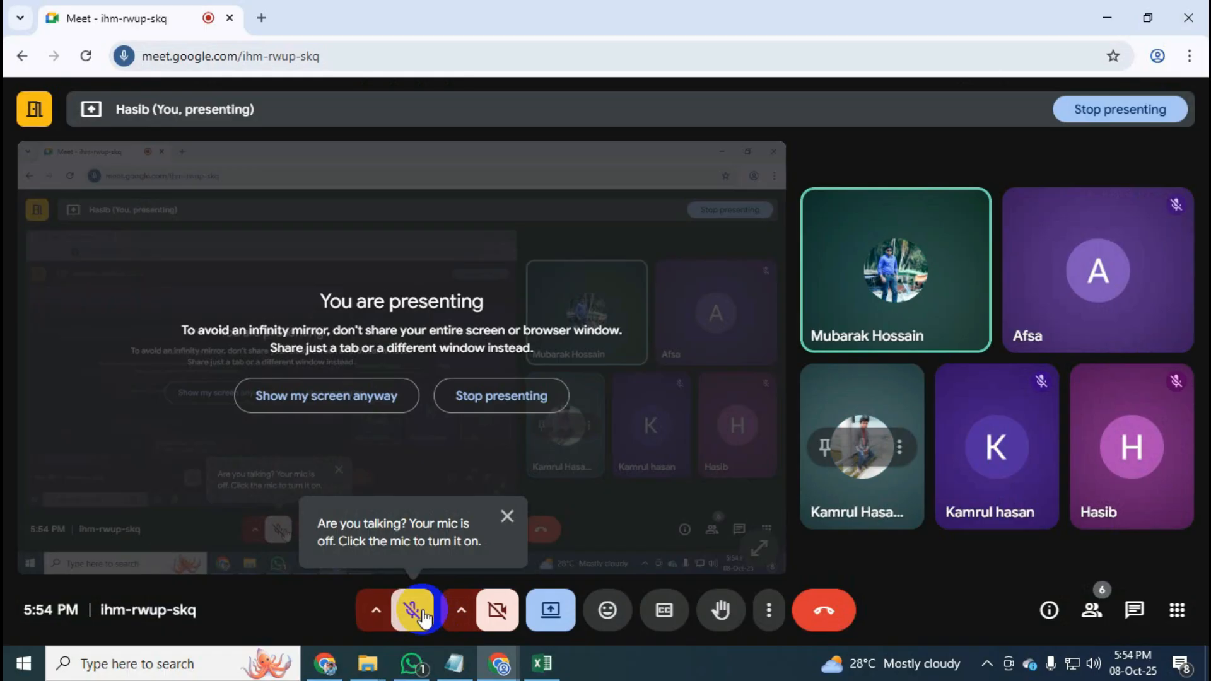
click(507, 517)
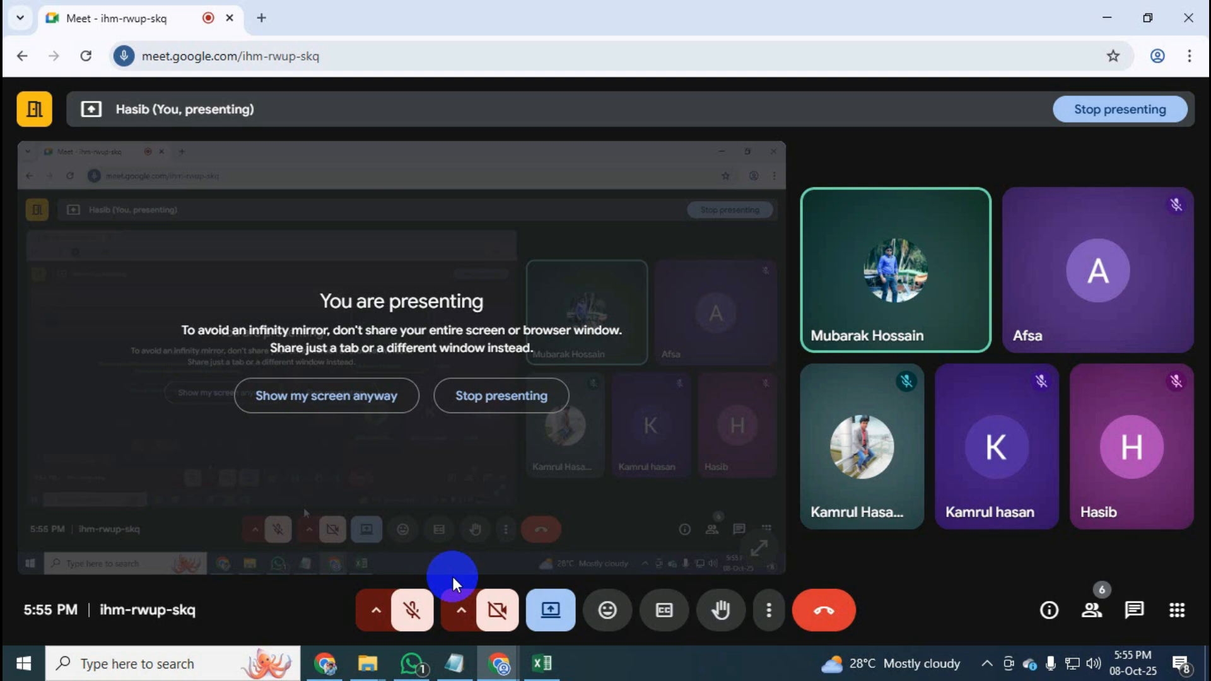
click(422, 612)
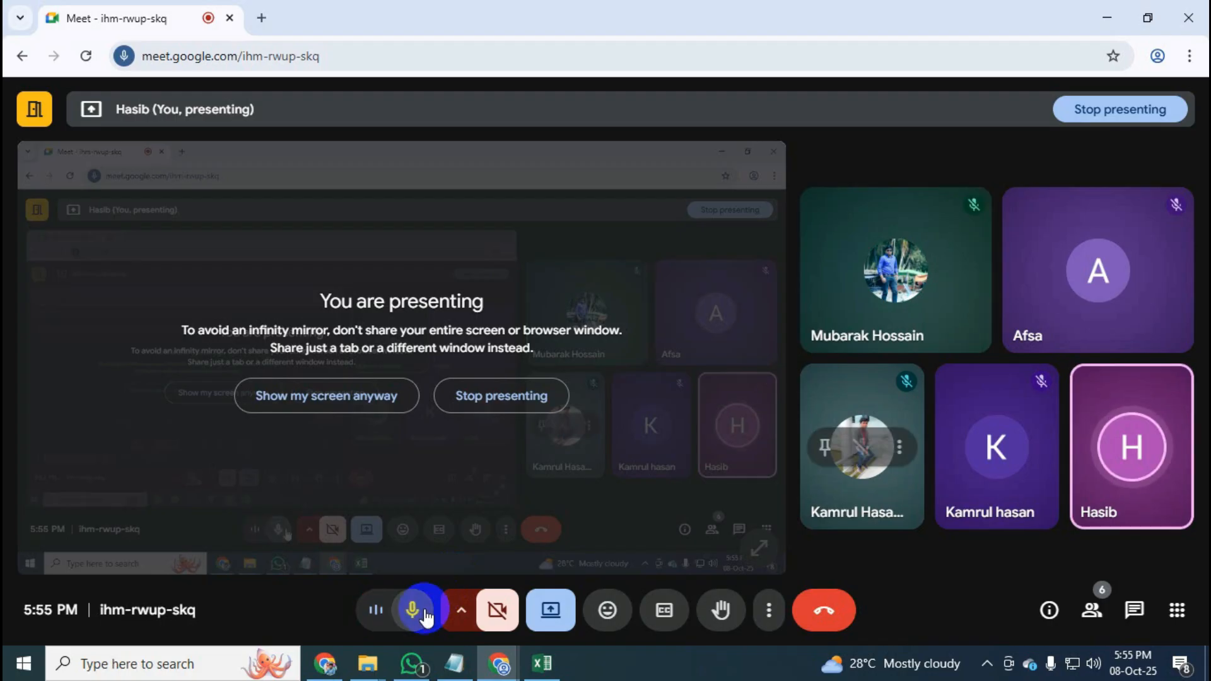
click(455, 664)
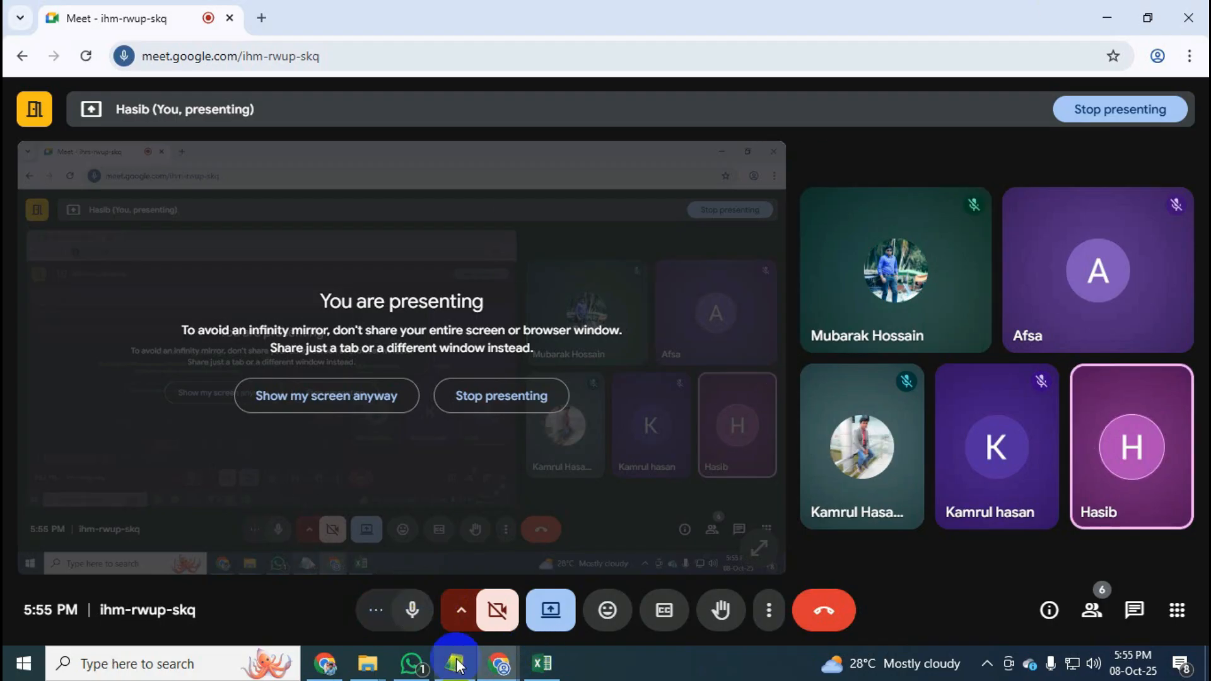
Minimize Google Meet and cancel the invoice print preview without printing.
click(1112, 20)
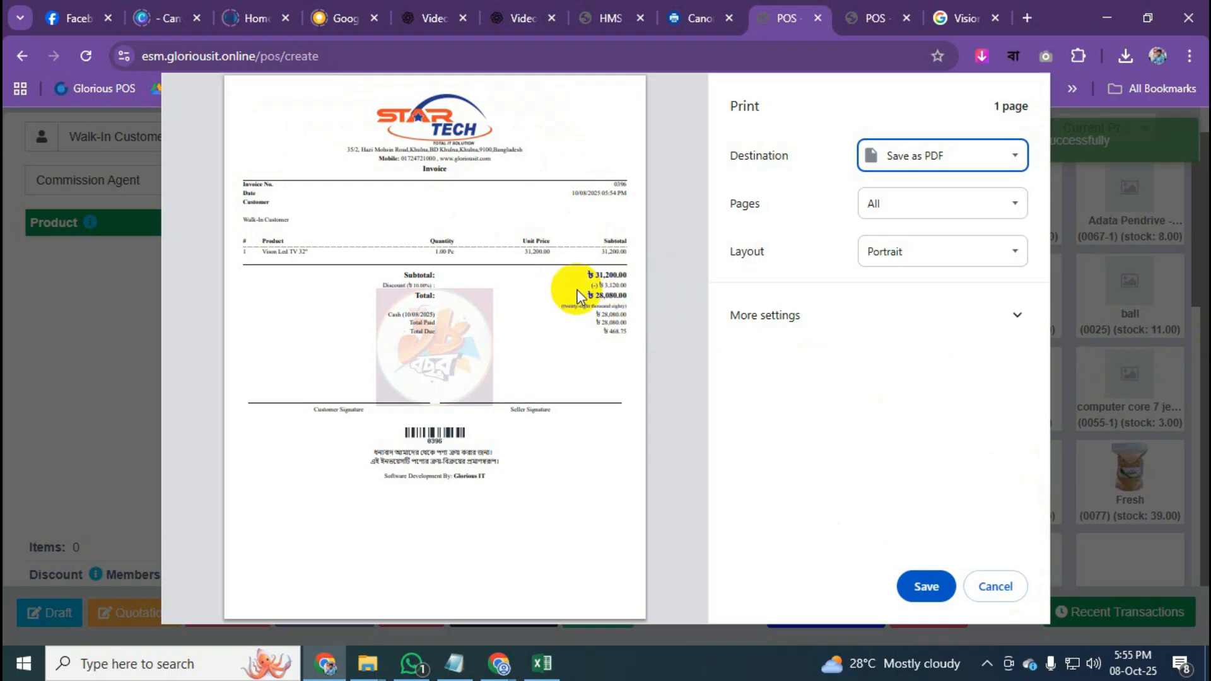
click(993, 588)
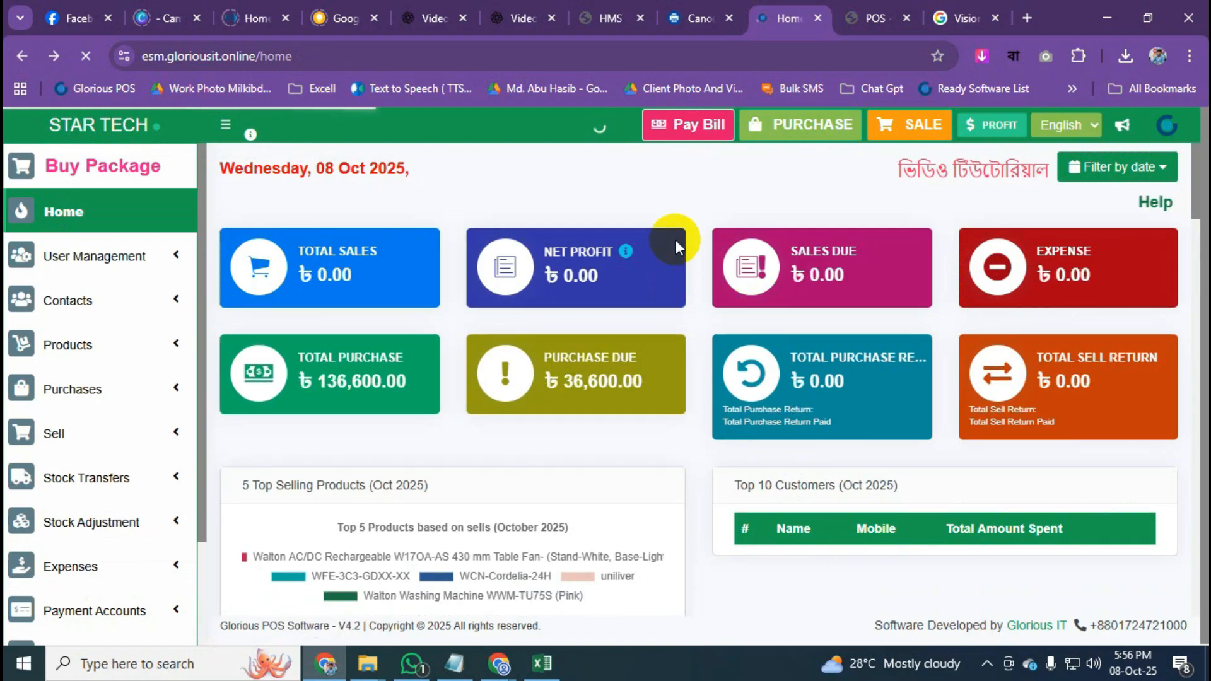
Return Home to see ৳28,080.00 sales and ৳3,080.00 net profit, browsing the SMS and Expenses menus.
click(115, 139)
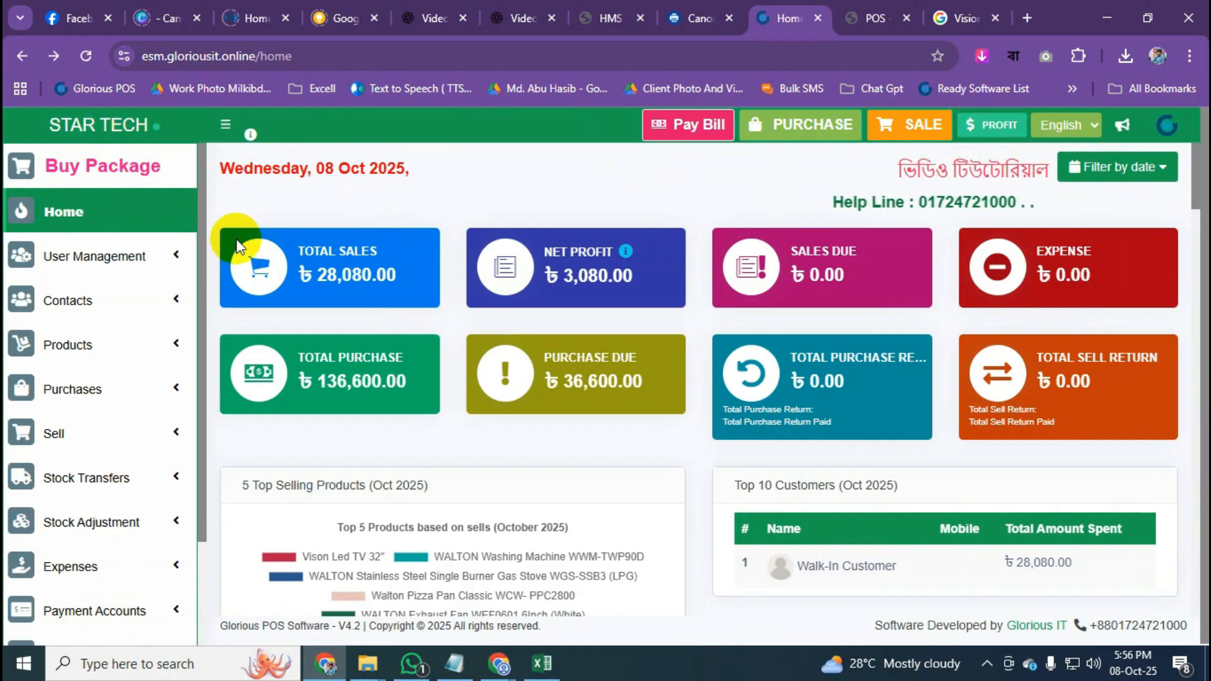
mouse_move(203, 264)
mouse_down()
mouse_move(199, 322)
mouse_move(217, 391)
mouse_up()
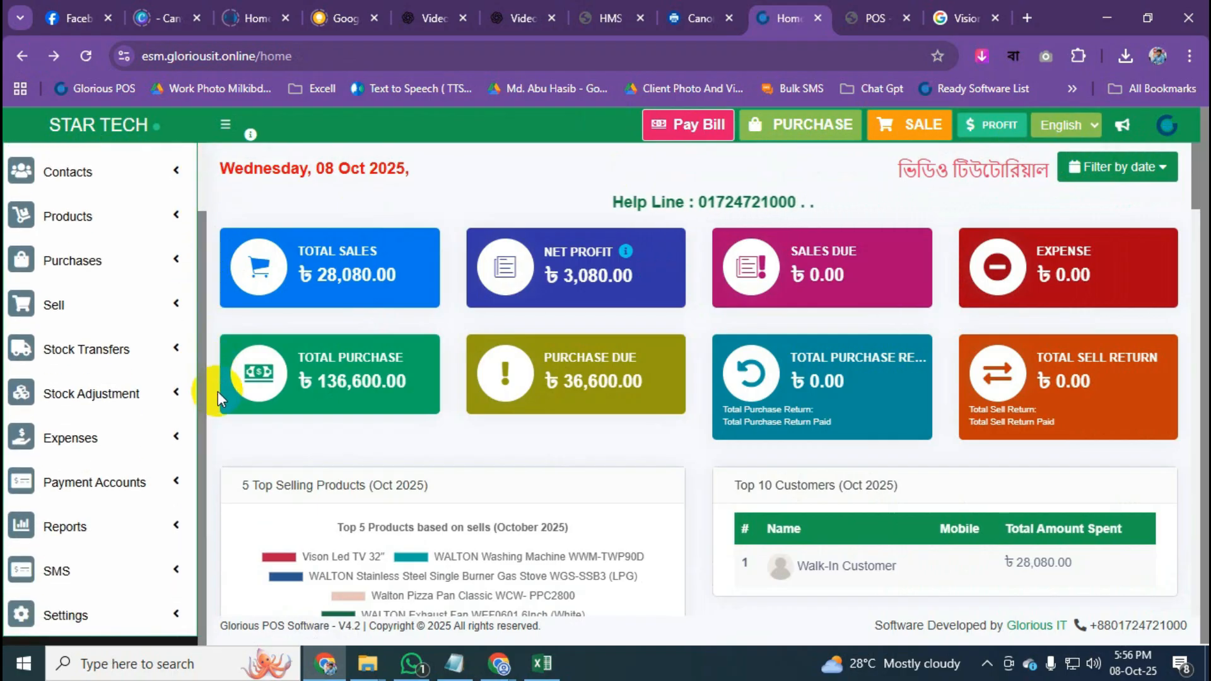
click(135, 571)
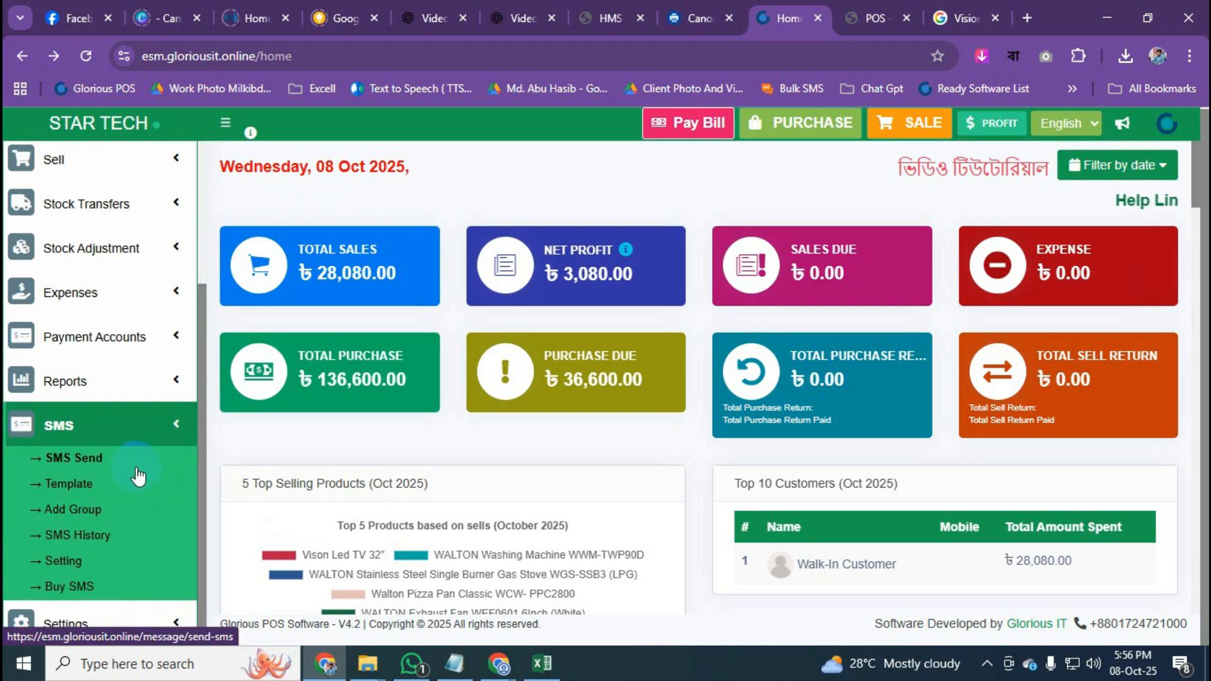
click(167, 424)
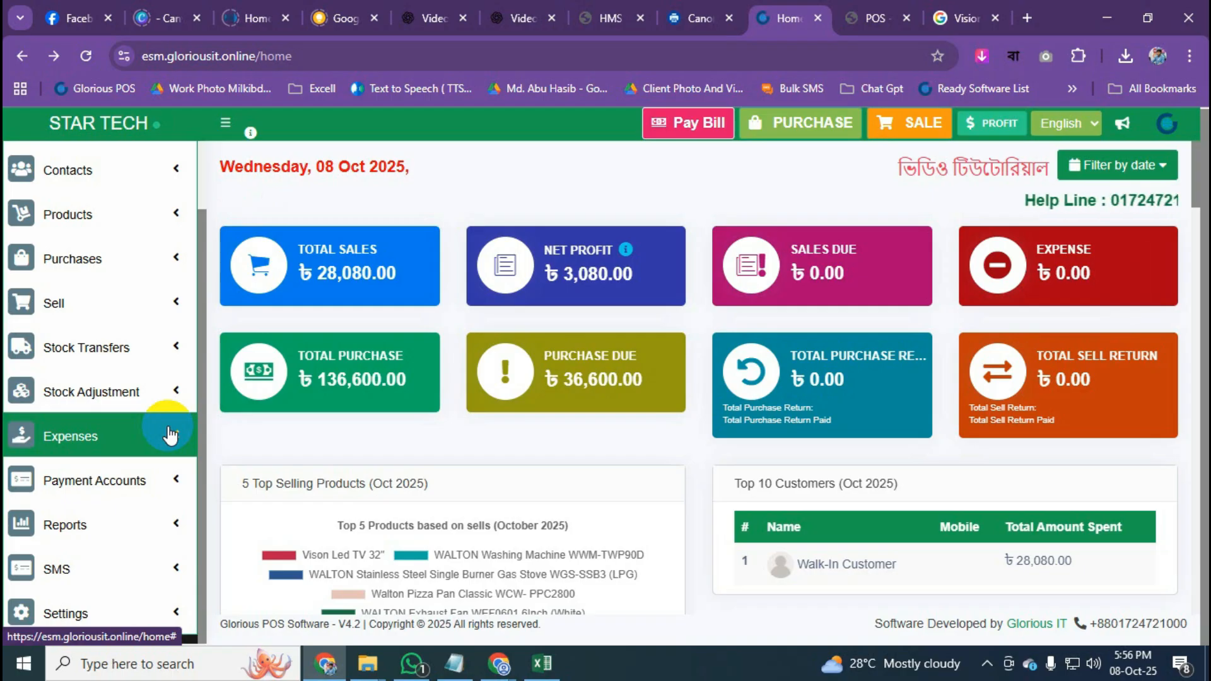
click(171, 436)
click(170, 435)
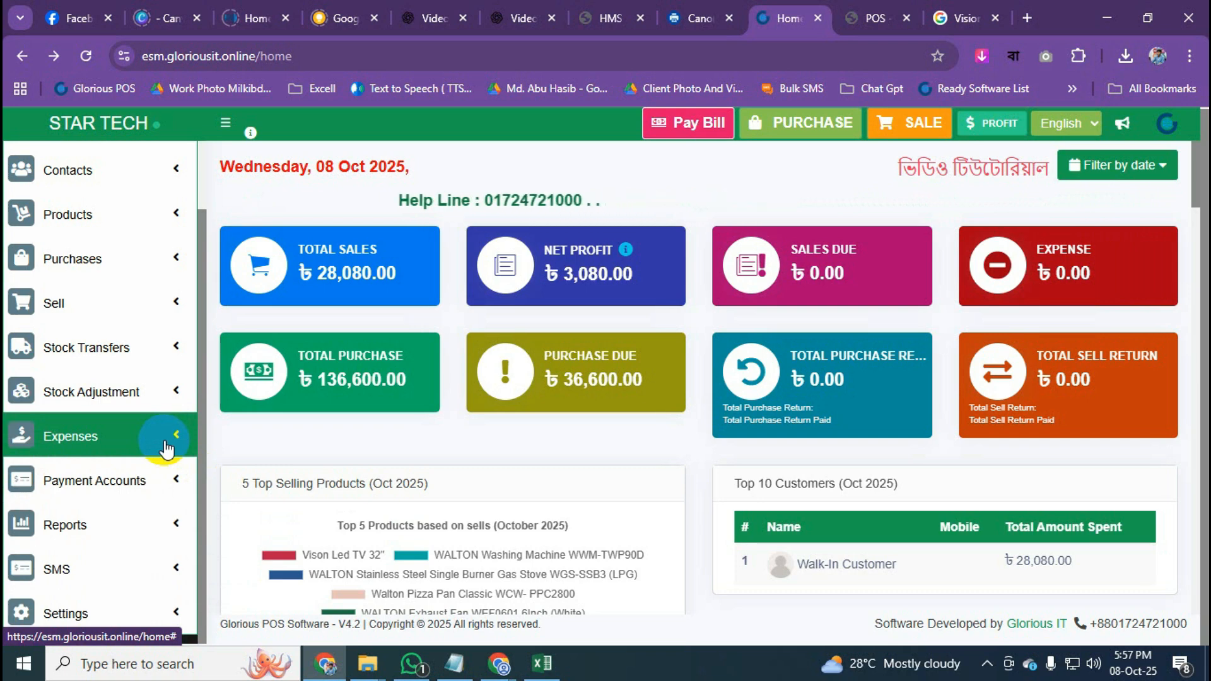
Open Sell > All sales and check invoice 0396 for ৳28,080.00 is paid in cash.
click(114, 307)
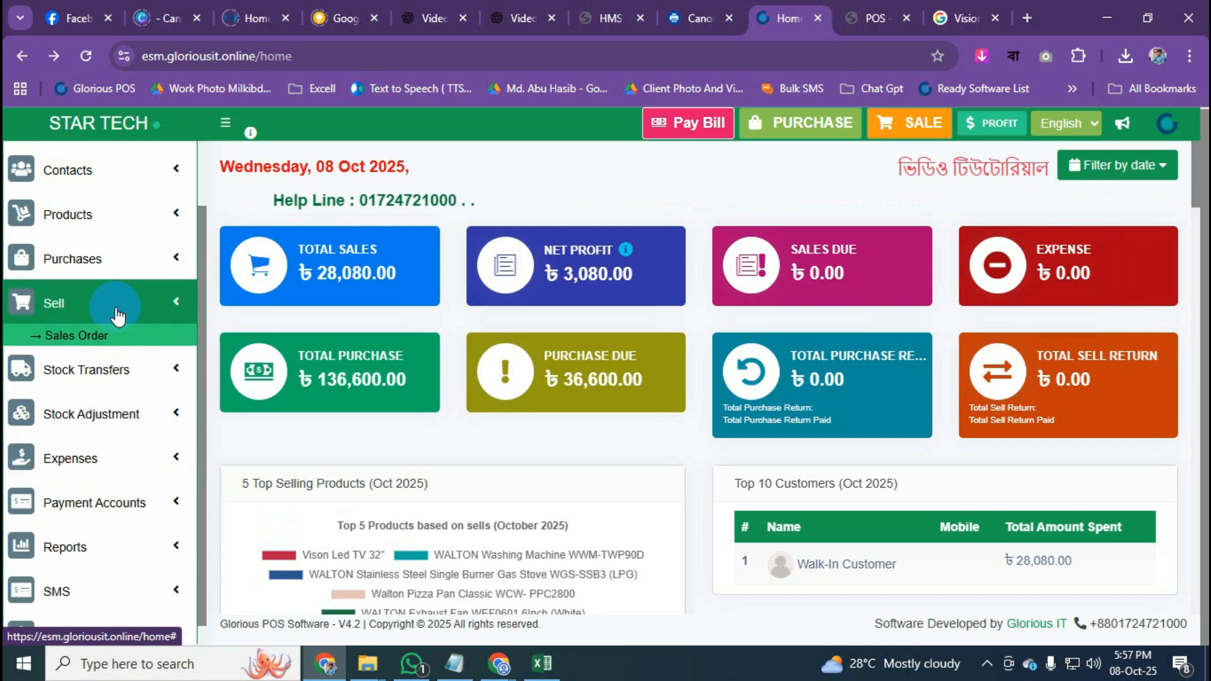
click(71, 364)
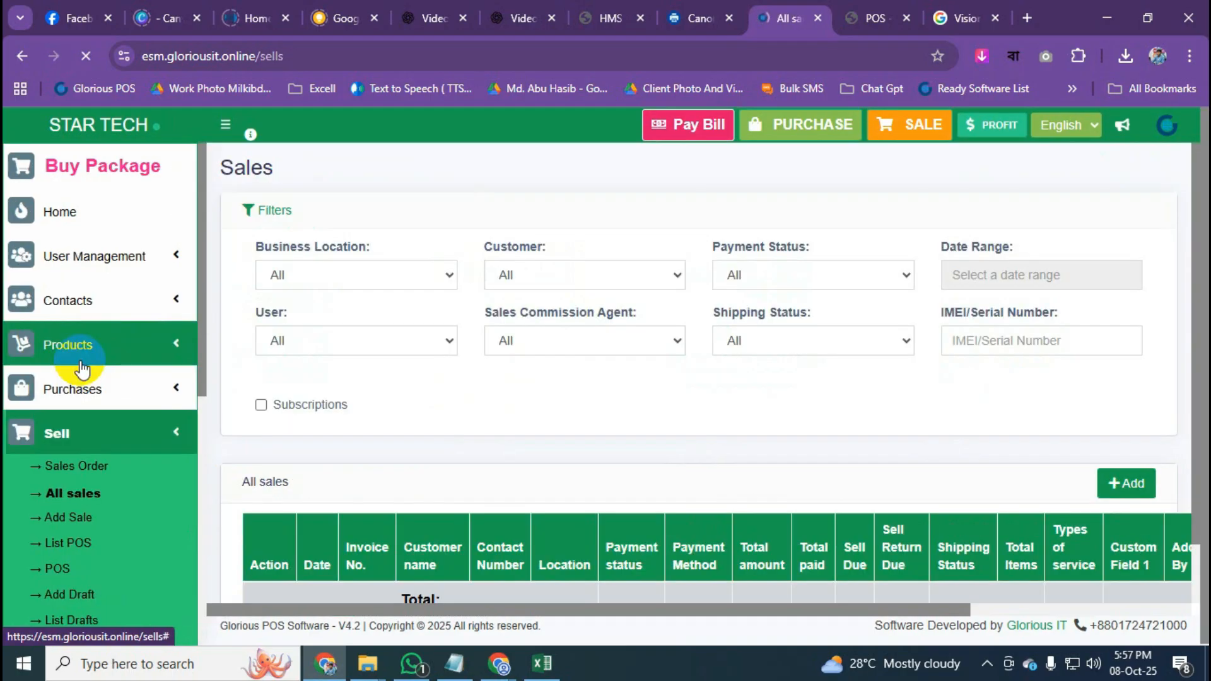
scroll(450, 385, down, 6)
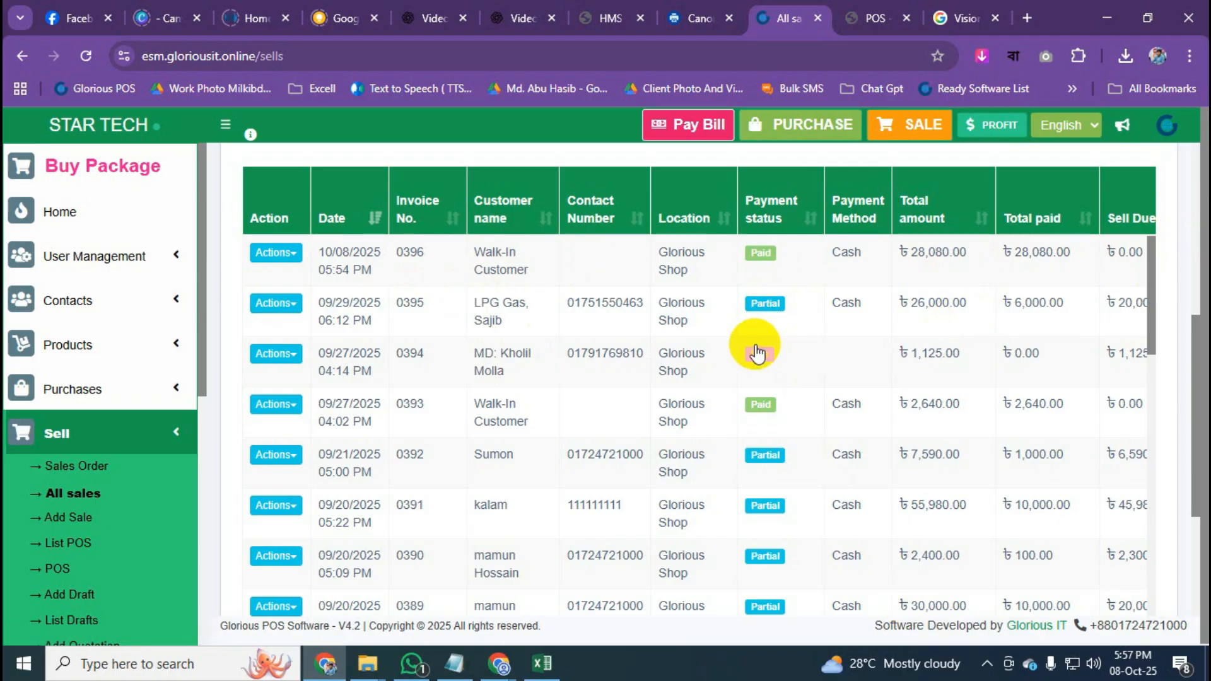
scroll(757, 354, down, 3)
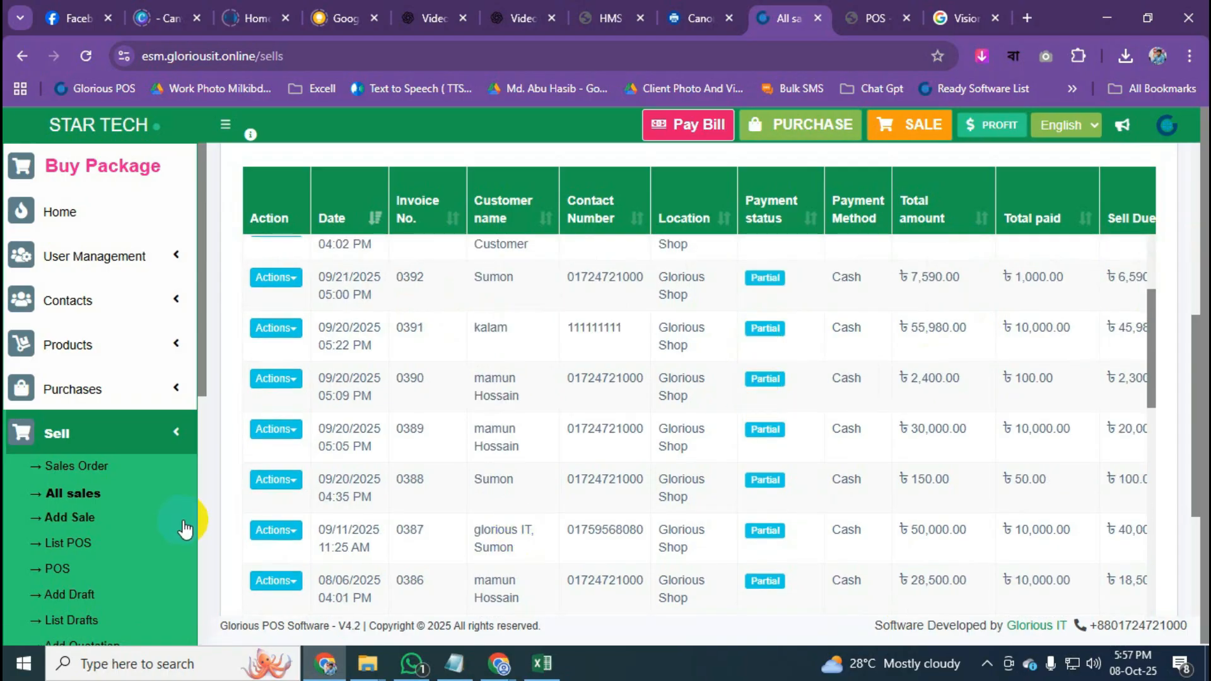
scroll(860, 419, up, 3)
click(144, 449)
scroll(144, 449, down, 3)
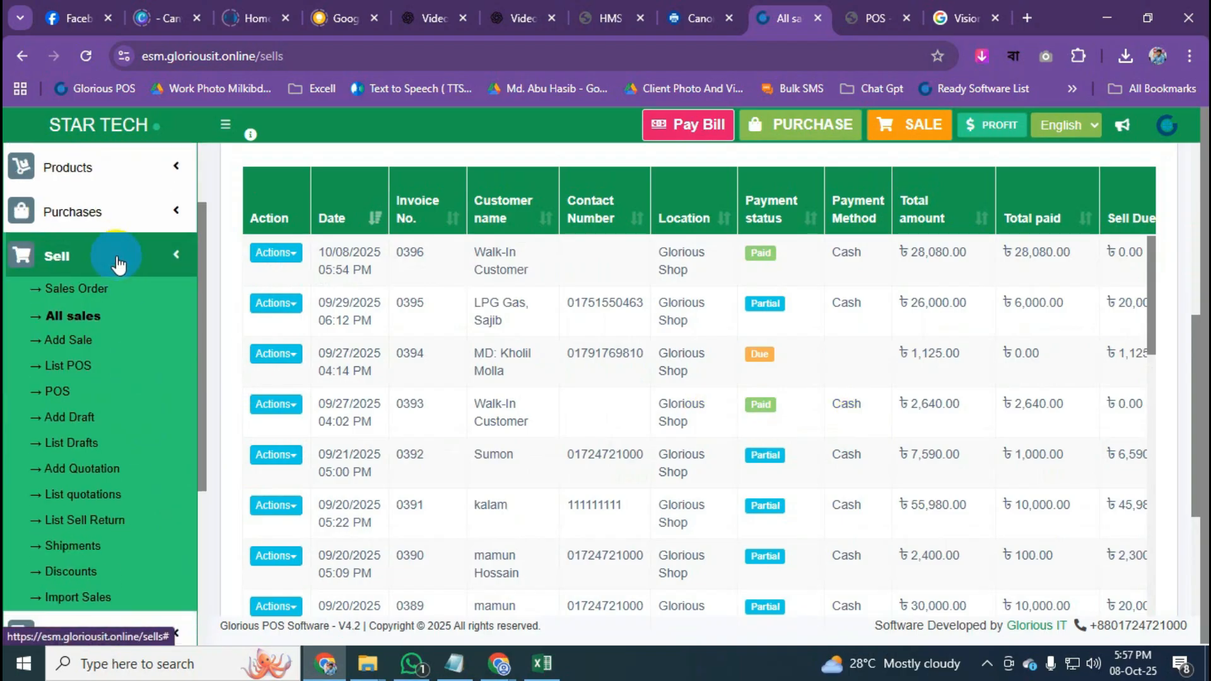
click(103, 321)
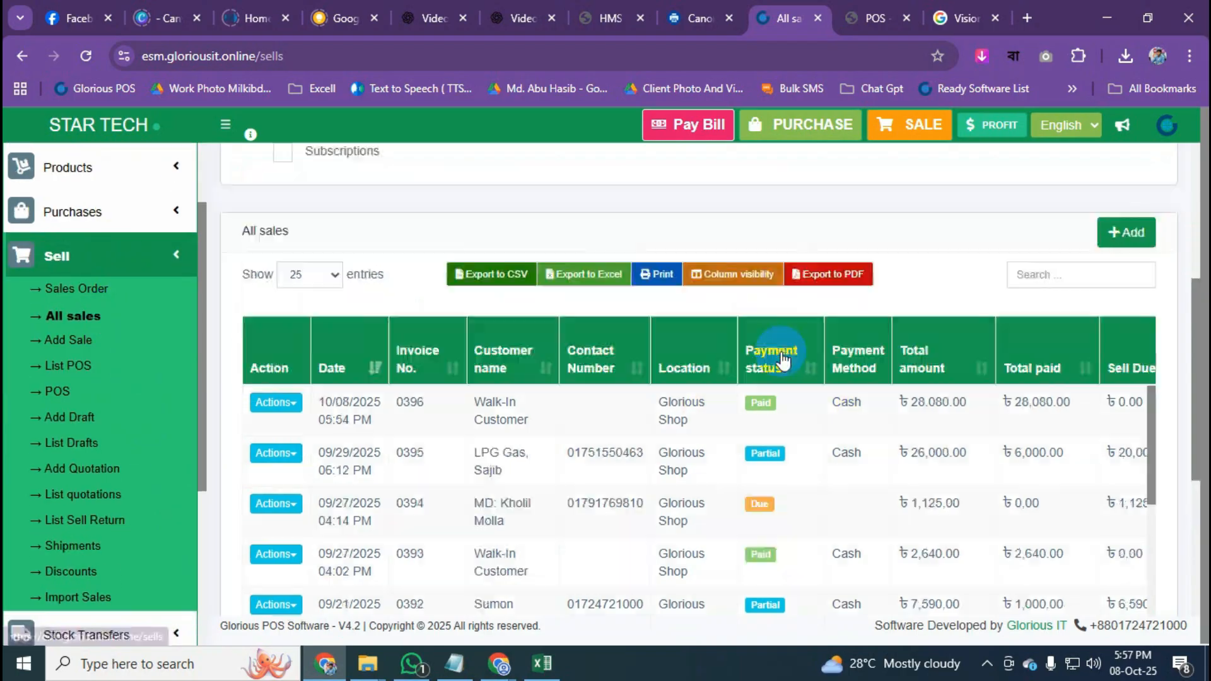
Filter the sales list to Partial & Due payment status, leaving the customer filter at All.
click(1052, 283)
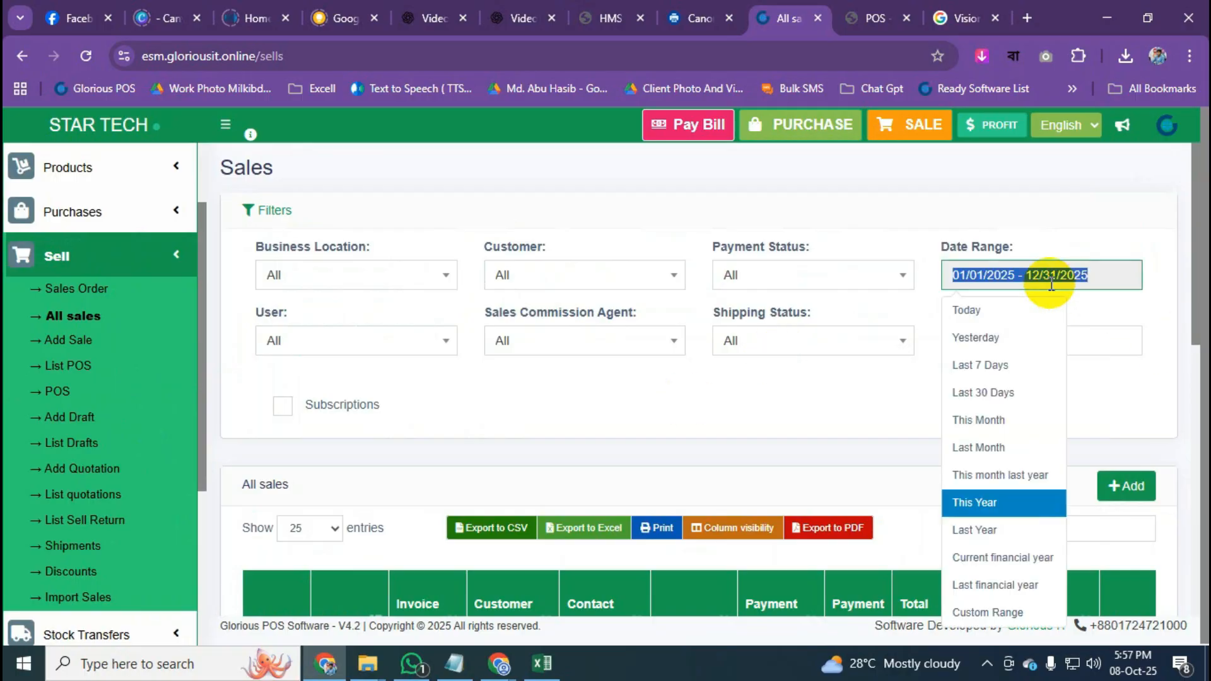
click(853, 210)
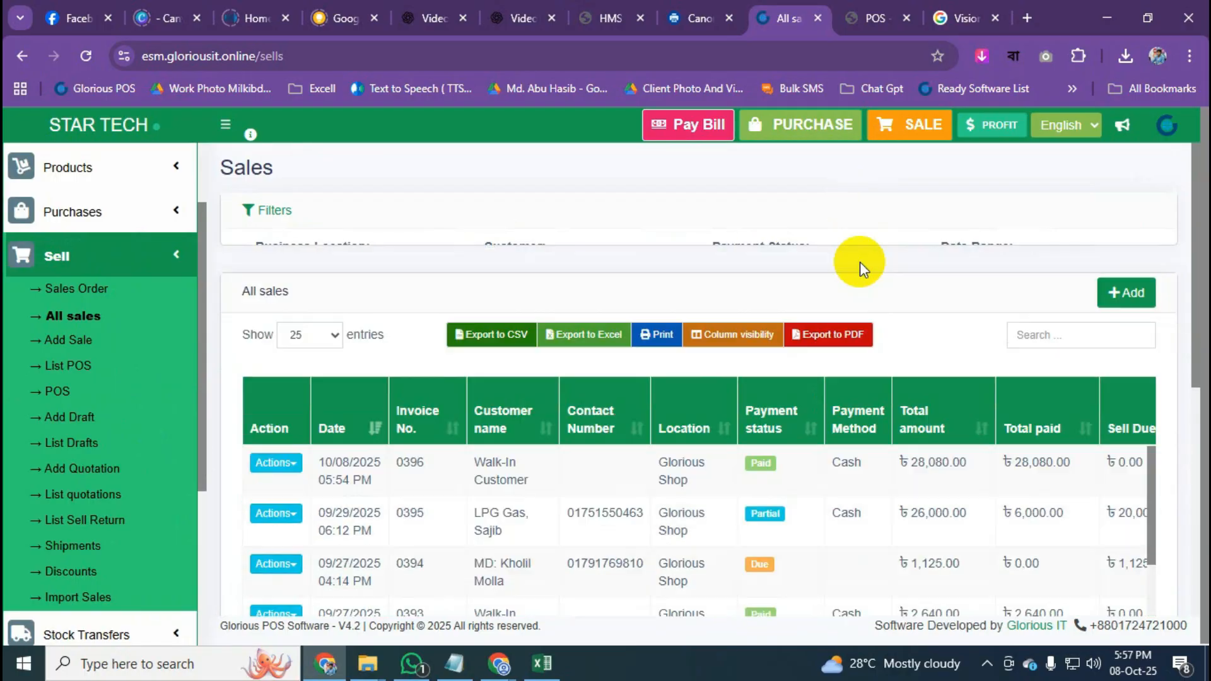
click(883, 214)
click(870, 278)
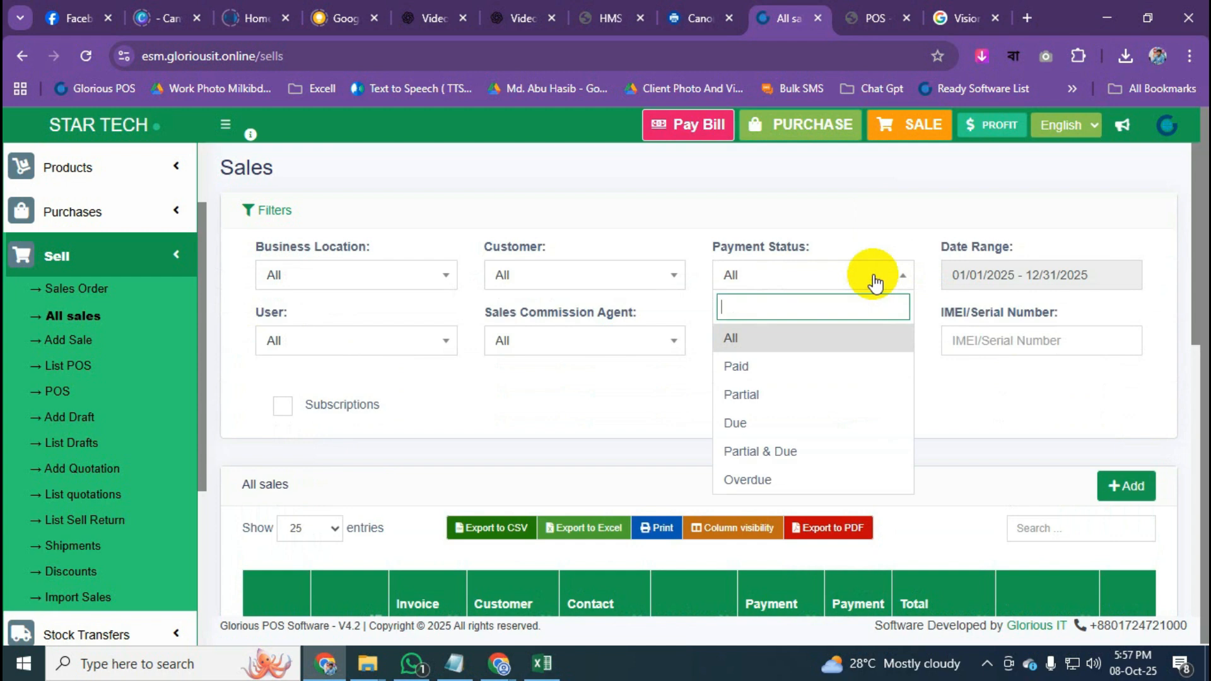
click(804, 452)
scroll(791, 404, down, 3)
scroll(793, 399, up, 5)
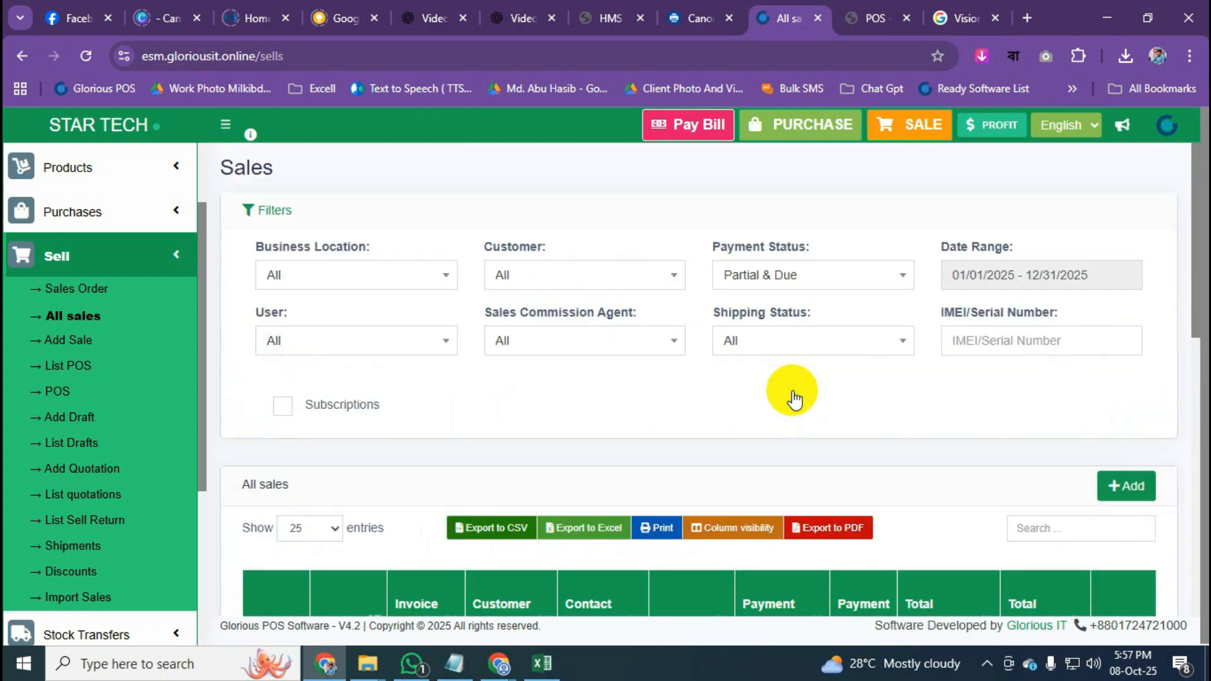
click(658, 276)
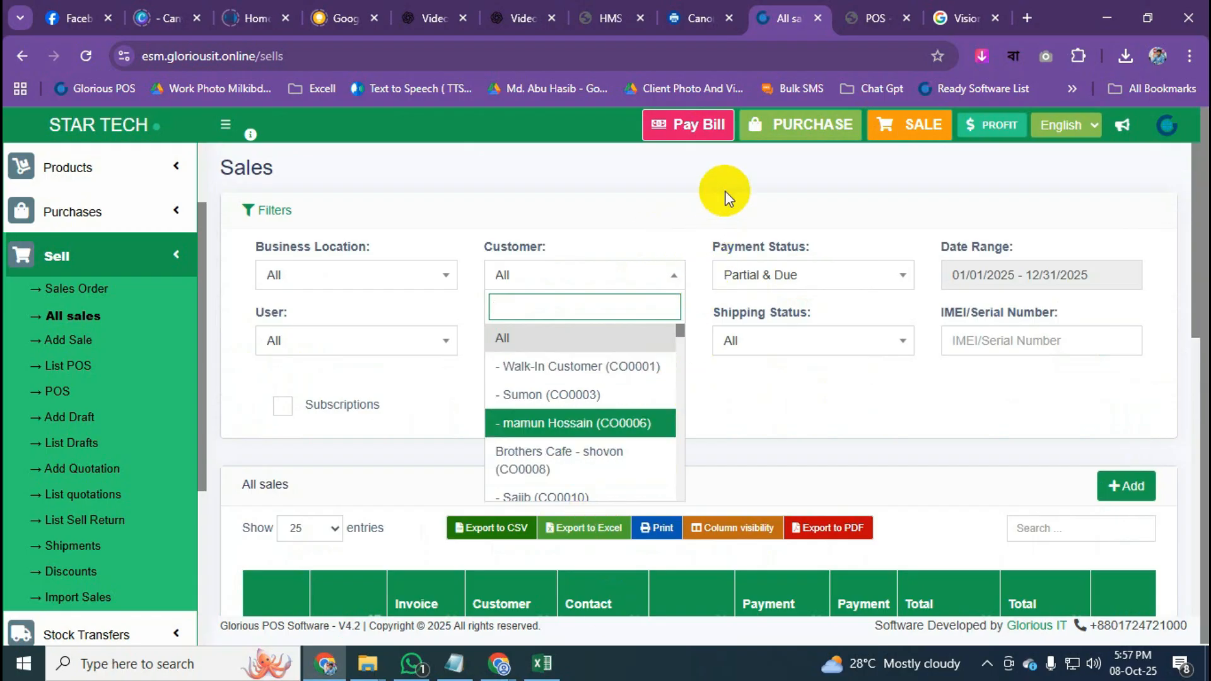
click(730, 164)
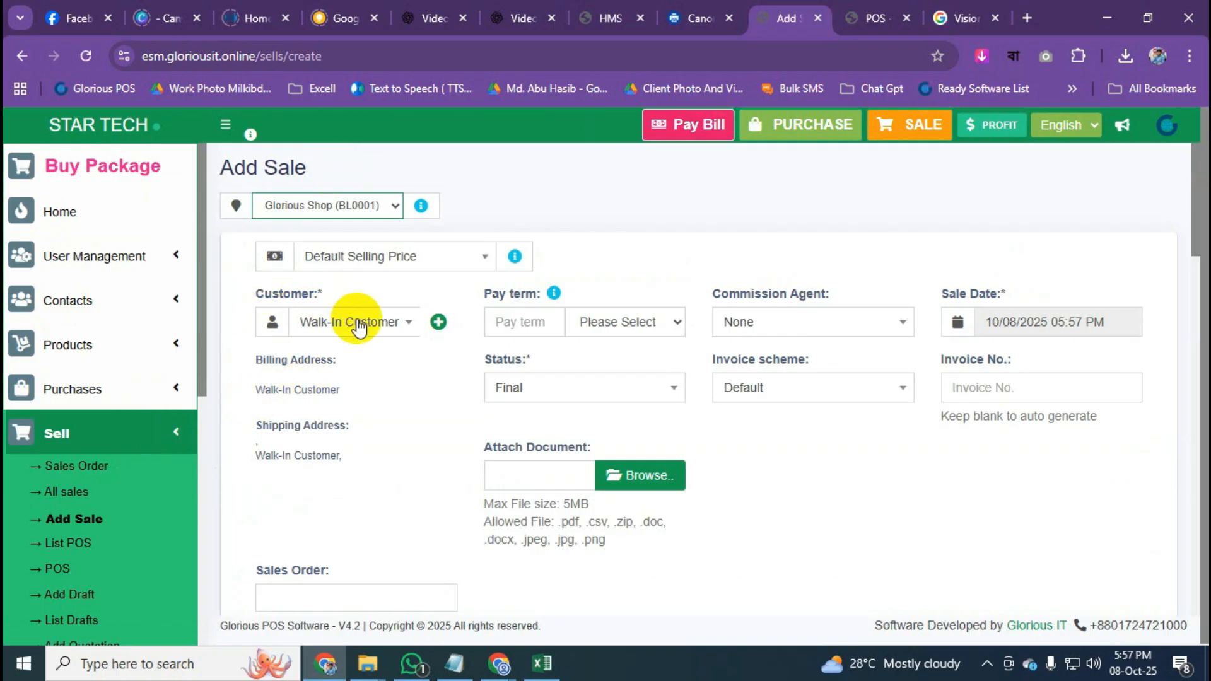
Select the existing customer for the new sale.
click(387, 338)
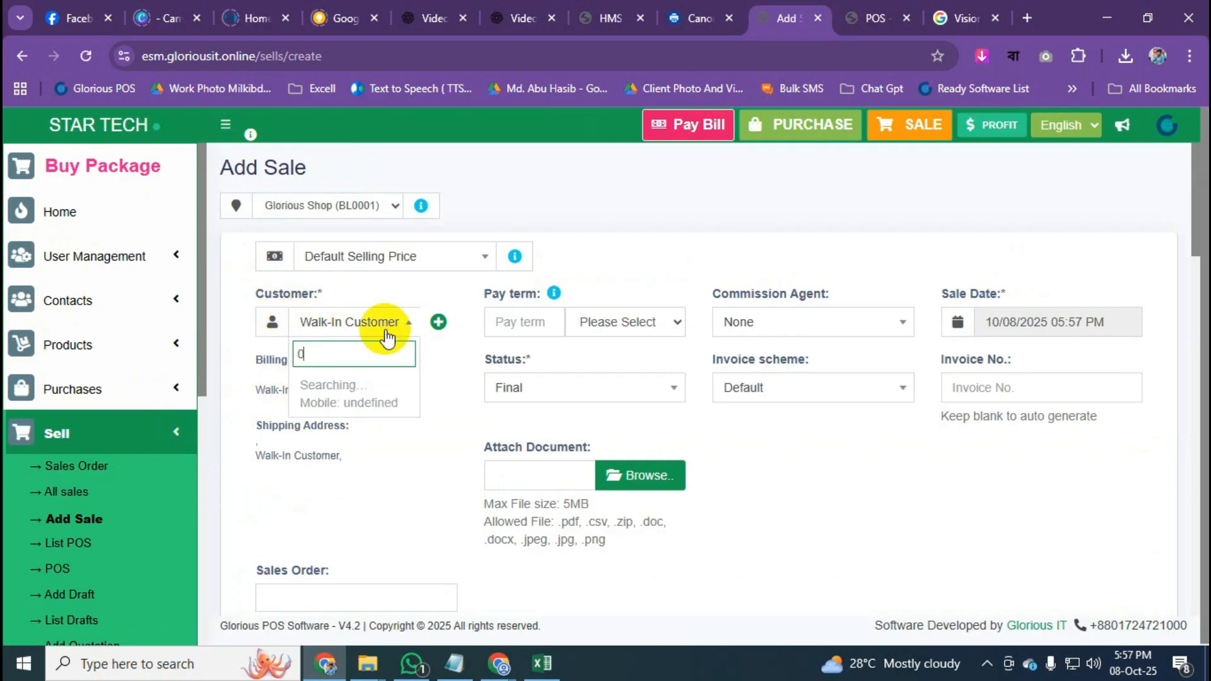
click(394, 509)
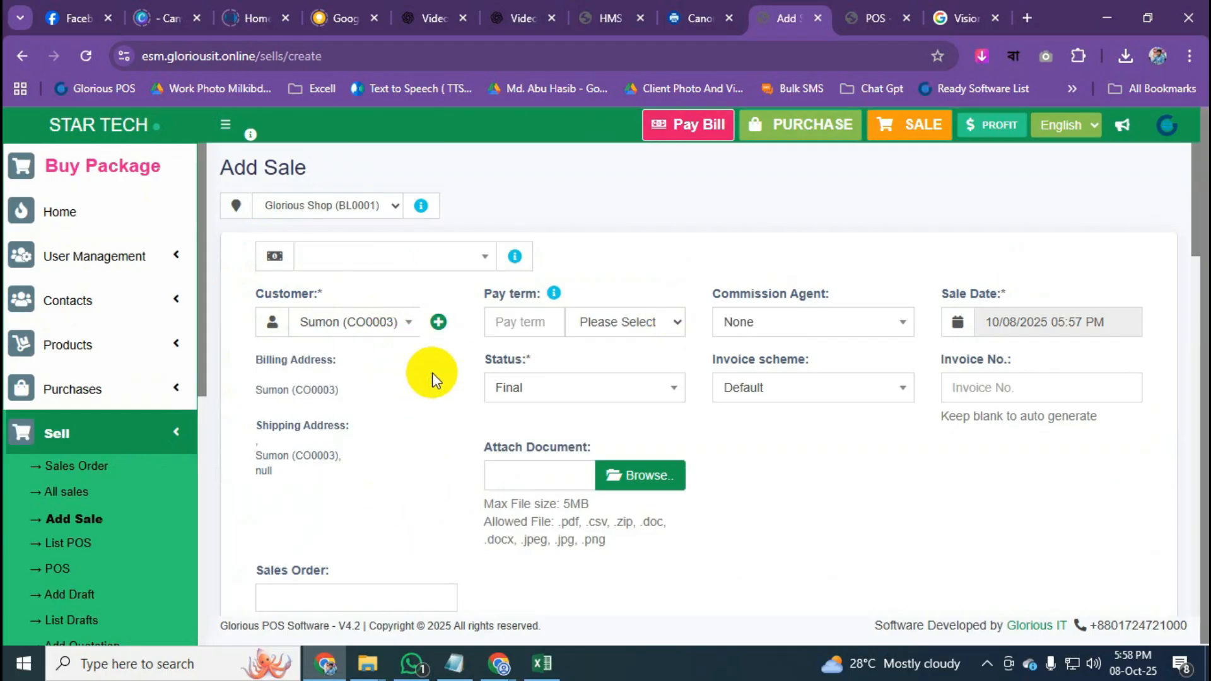
scroll(544, 349, down, 2)
scroll(543, 349, down, 1)
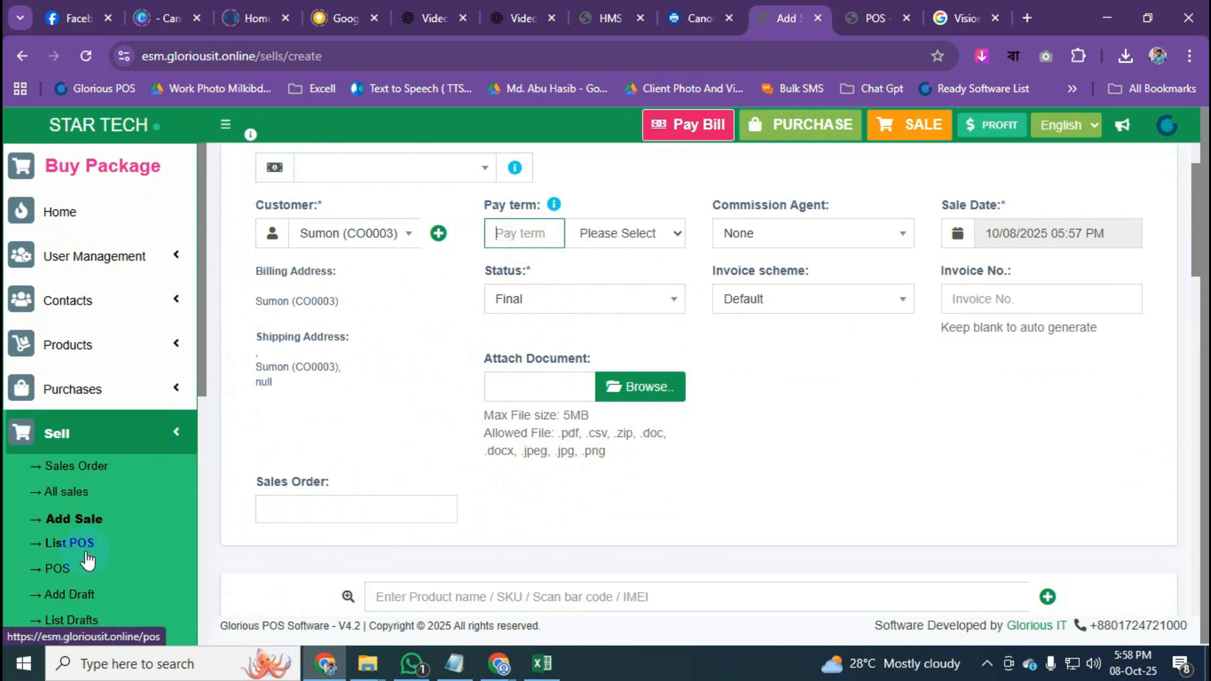
Point out the Pay term setting on the Add Sale form.
click(415, 380)
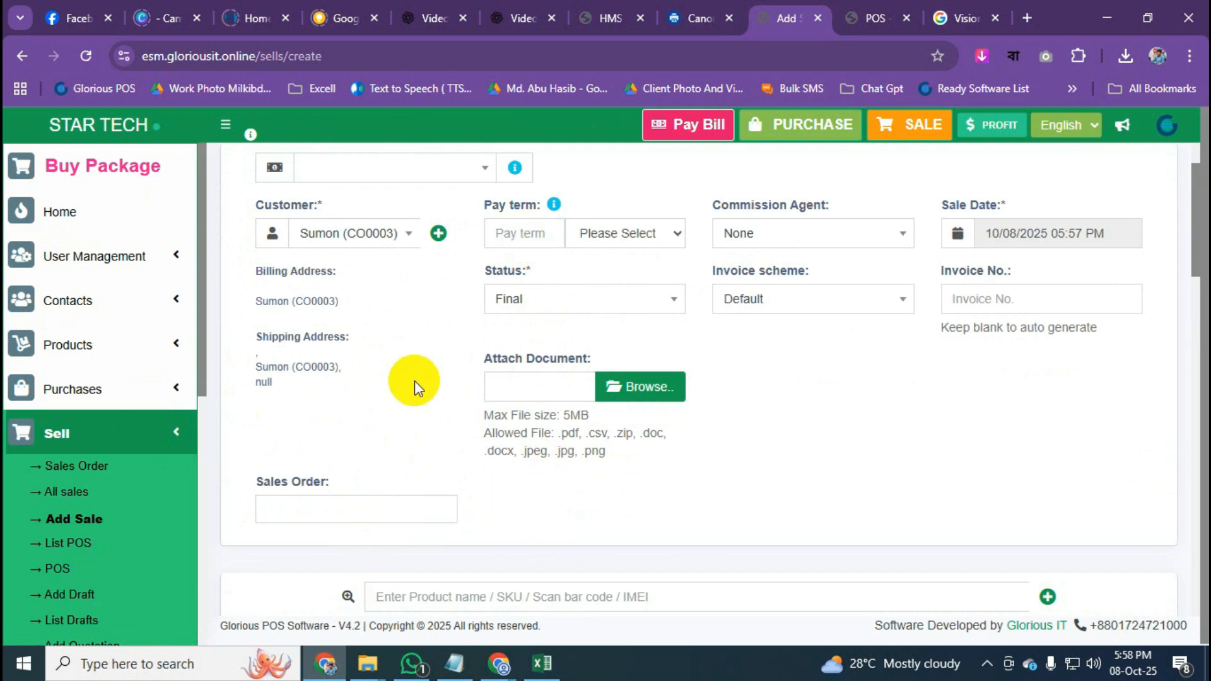
scroll(415, 381, up, 3)
drag(484, 296, 537, 296)
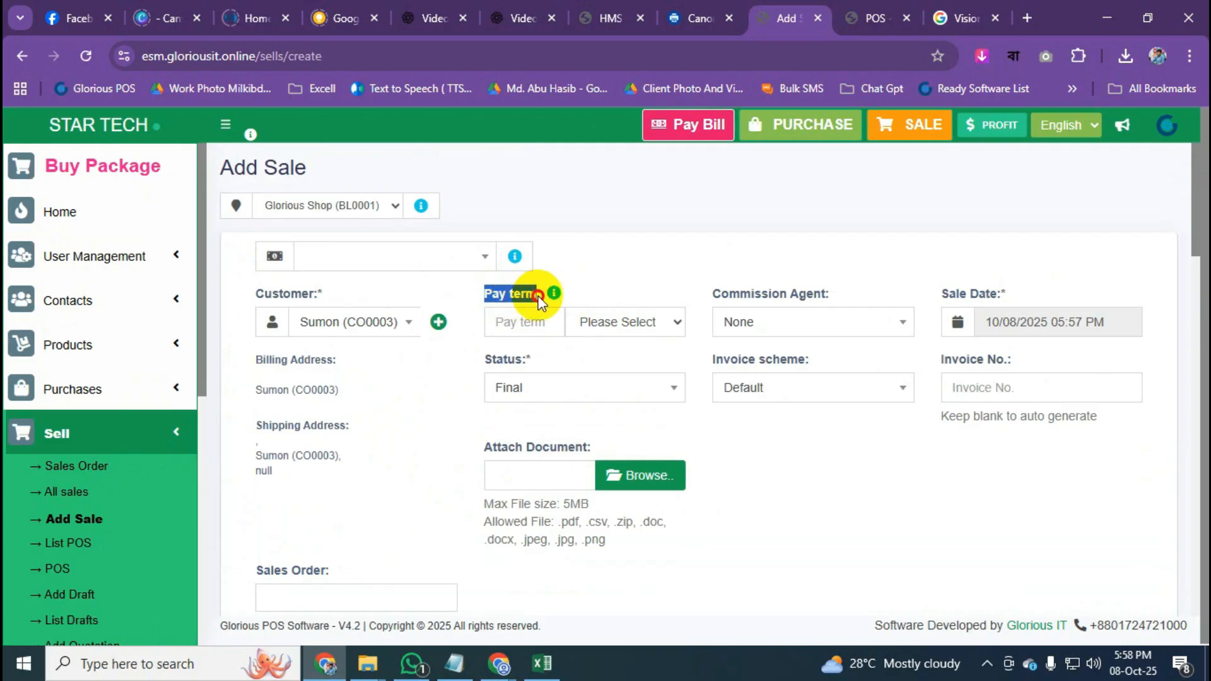
click(819, 259)
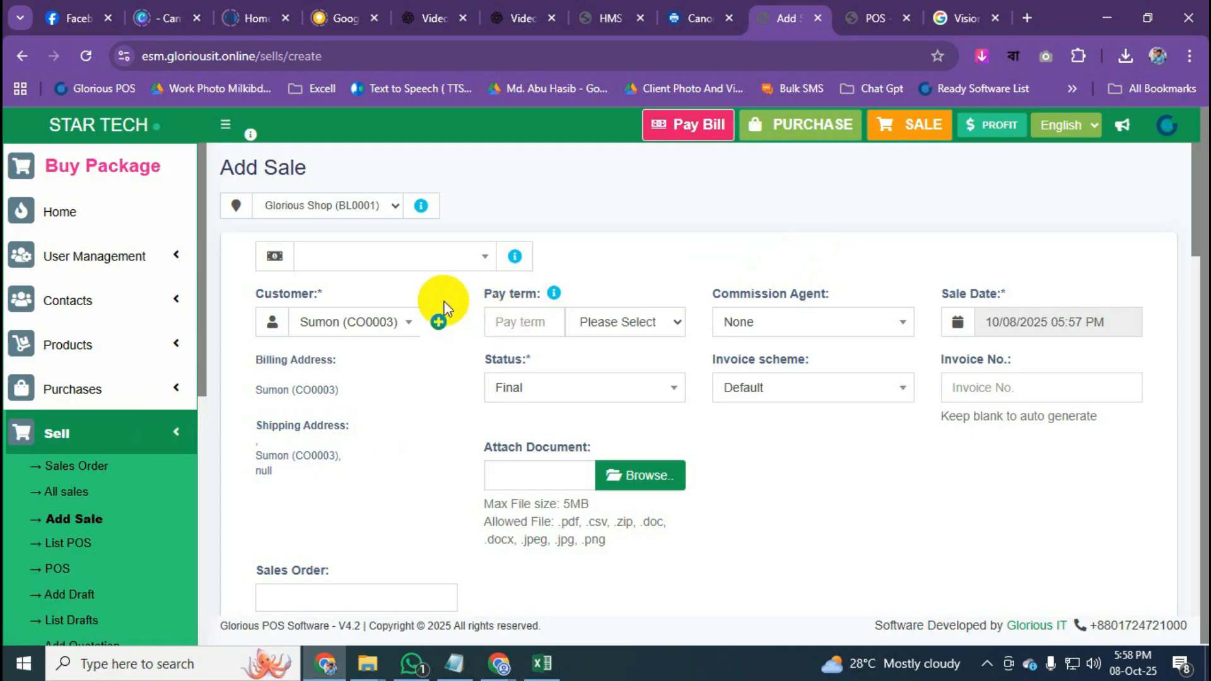
drag(479, 292, 537, 294)
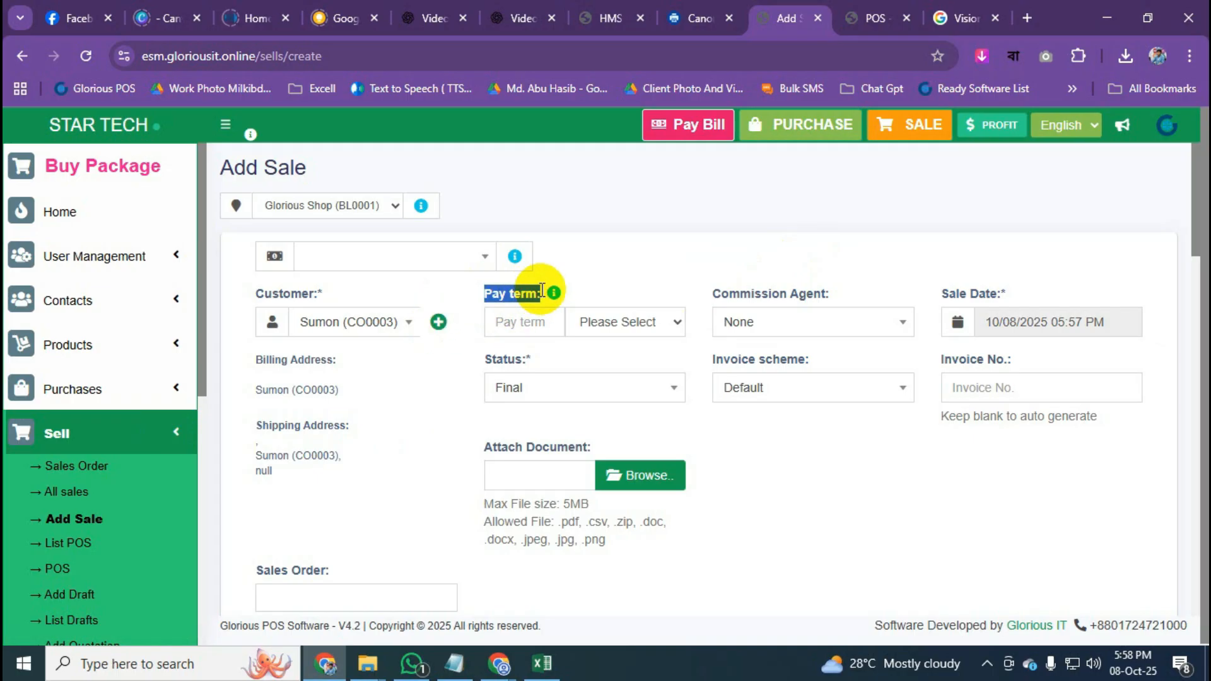
Set the sale's pay term to 6 Months.
click(639, 328)
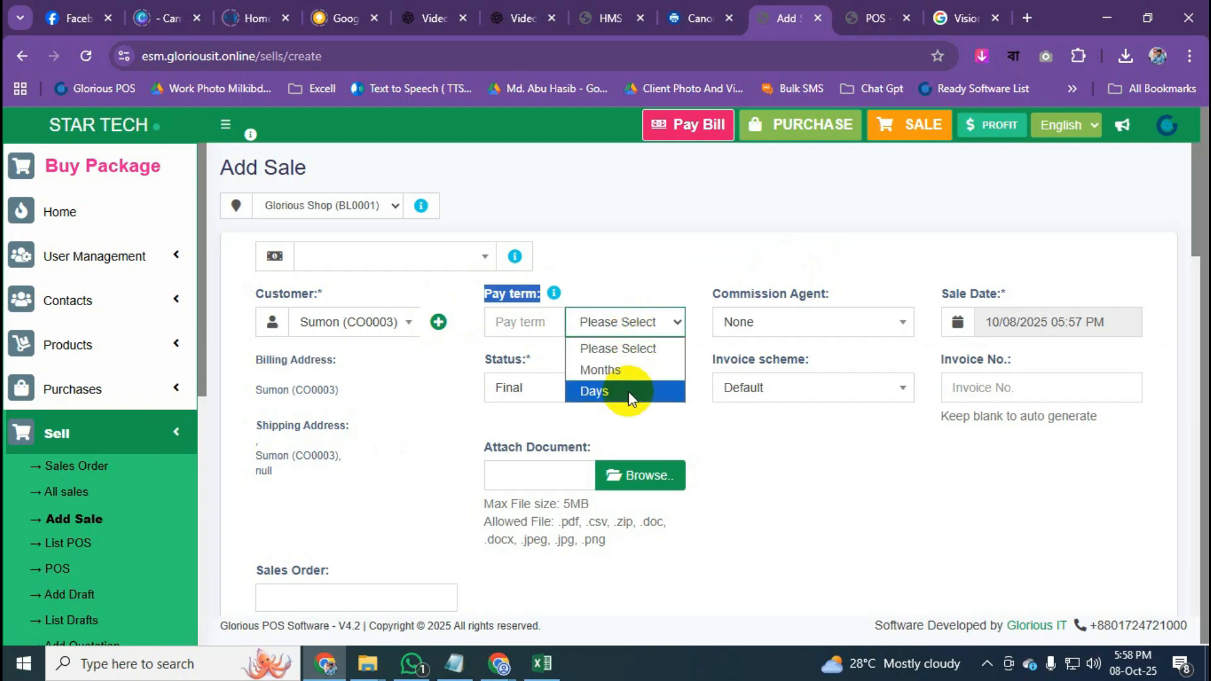
click(626, 373)
click(543, 327)
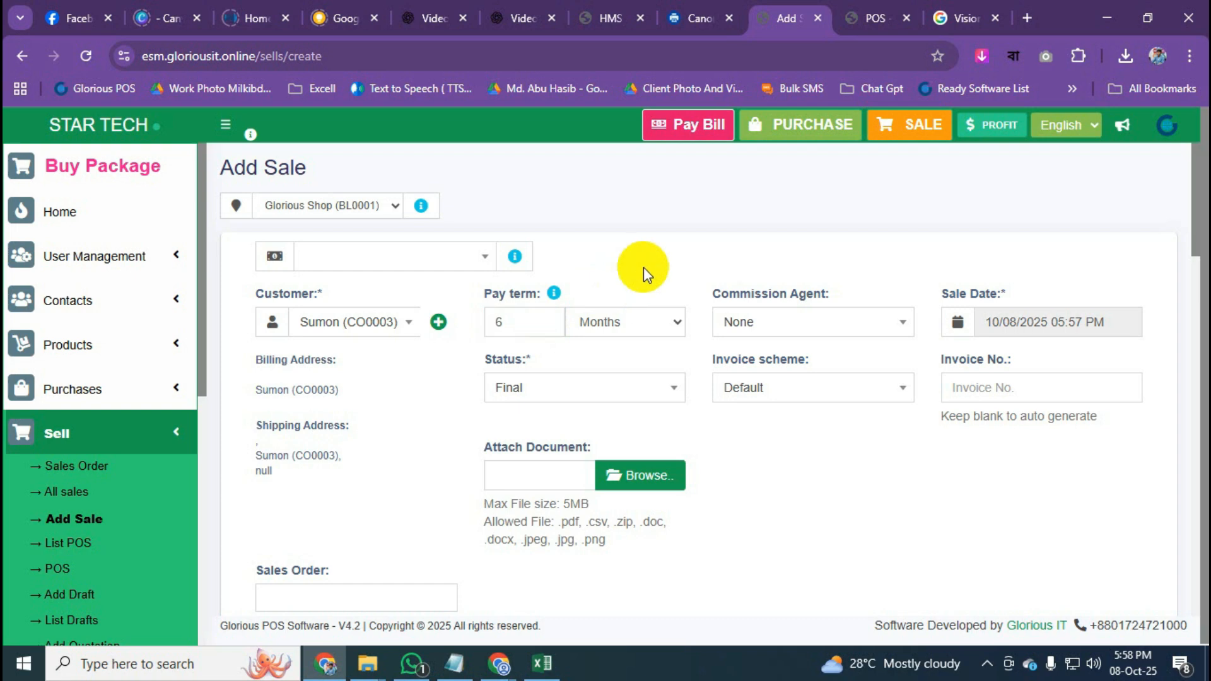
scroll(654, 272, down, 3)
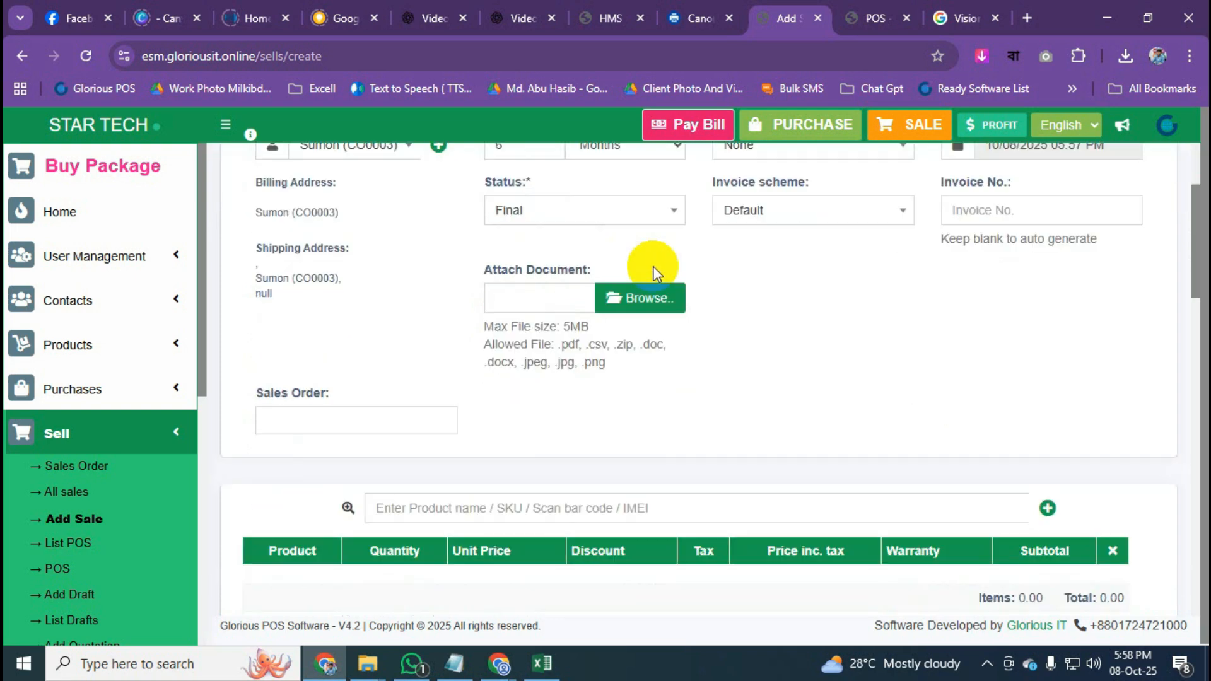
scroll(777, 480, down, 1)
scroll(777, 479, down, 4)
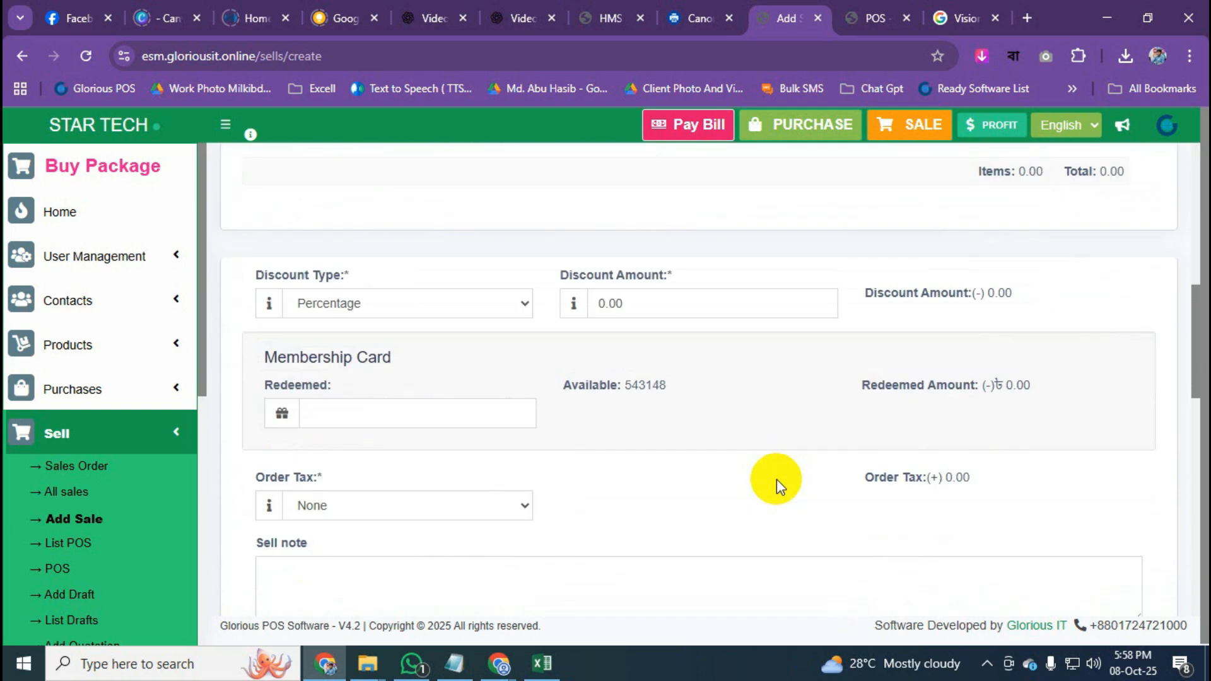
scroll(777, 479, up, 1)
click(416, 243)
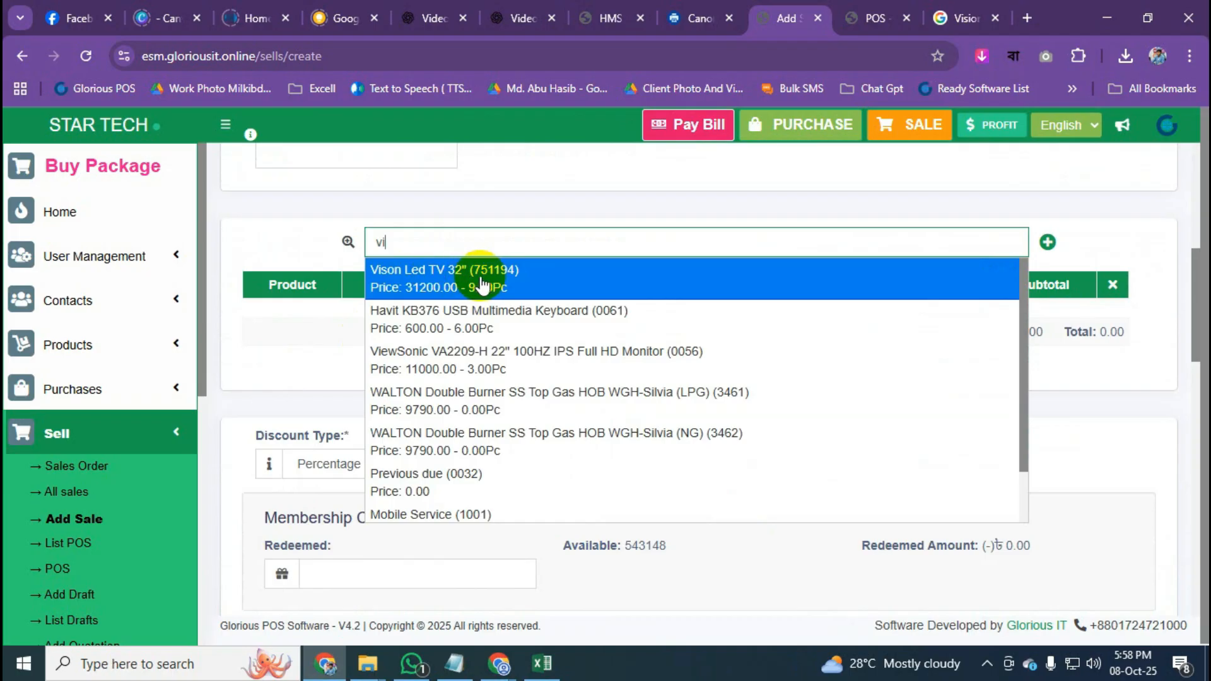
Add one Vison Led TV 32" to the sale.
click(484, 285)
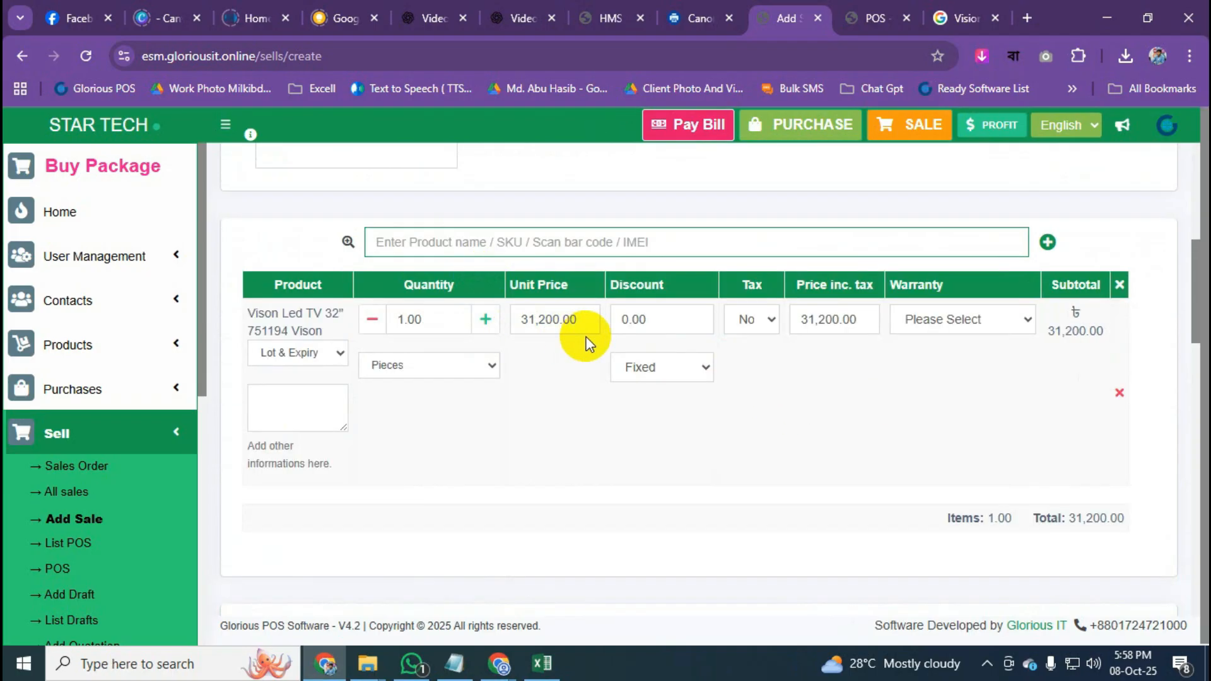
scroll(586, 344, down, 15)
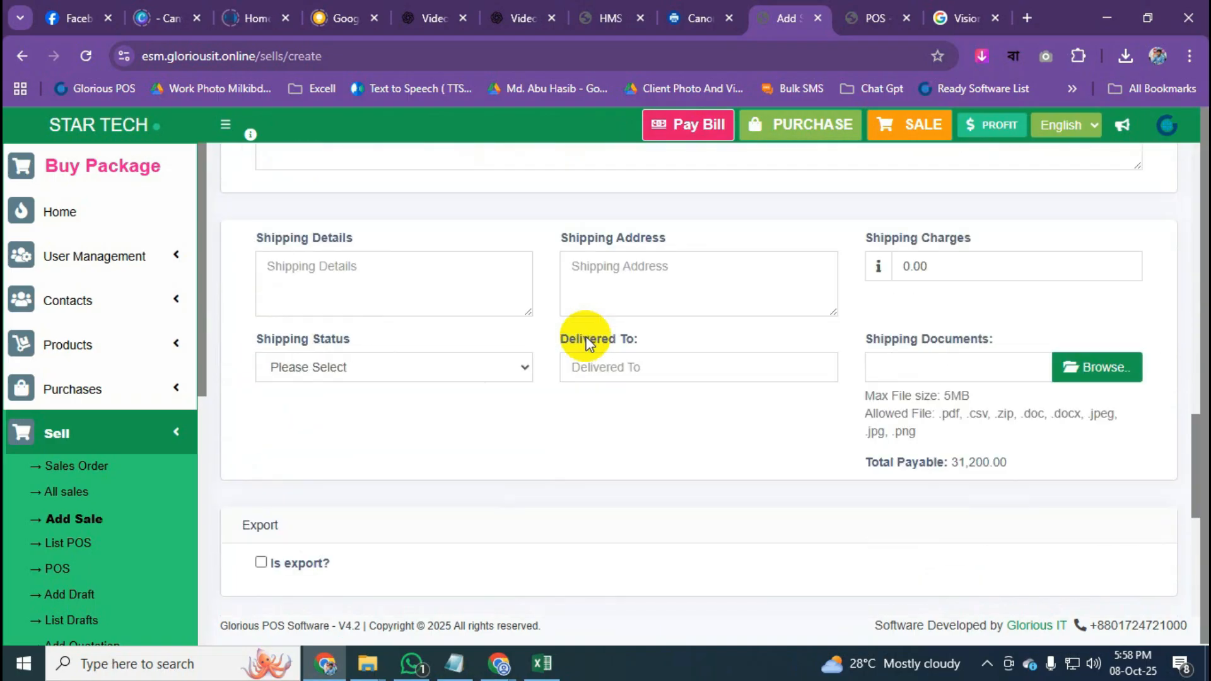
scroll(587, 342, down, 4)
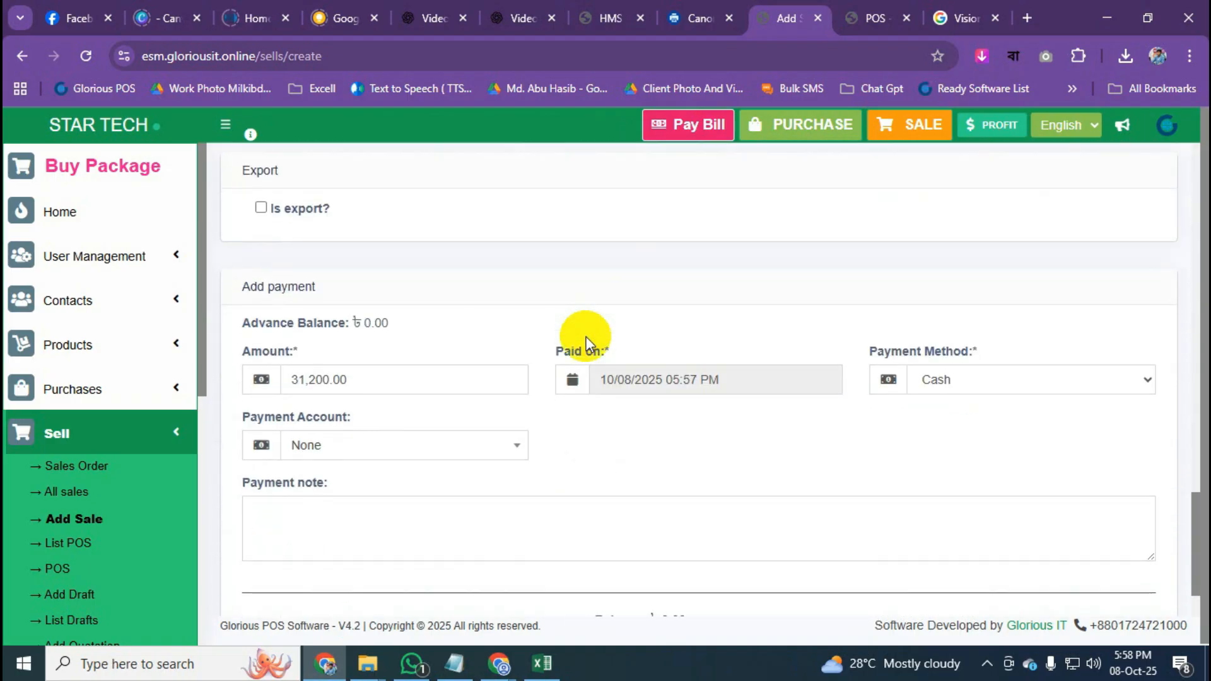
Change the paid amount to 11200, leaving 20,000 due, and save and print the sale.
drag(387, 381, 297, 380)
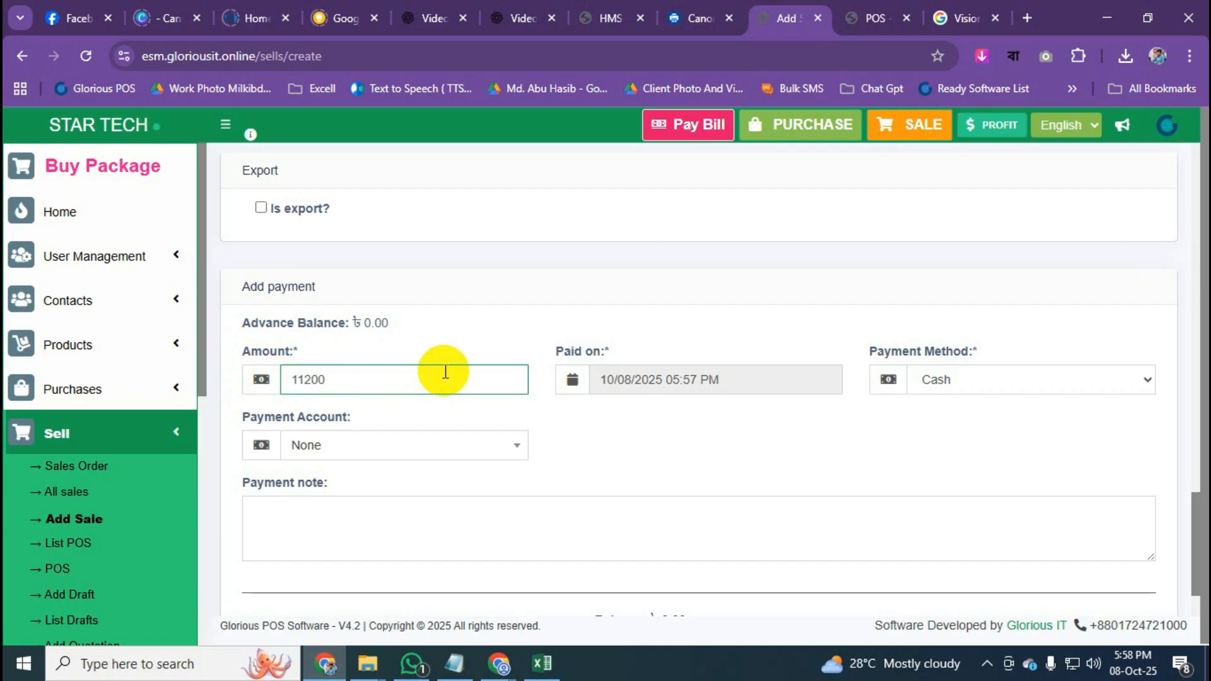
click(518, 328)
scroll(649, 278, down, 2)
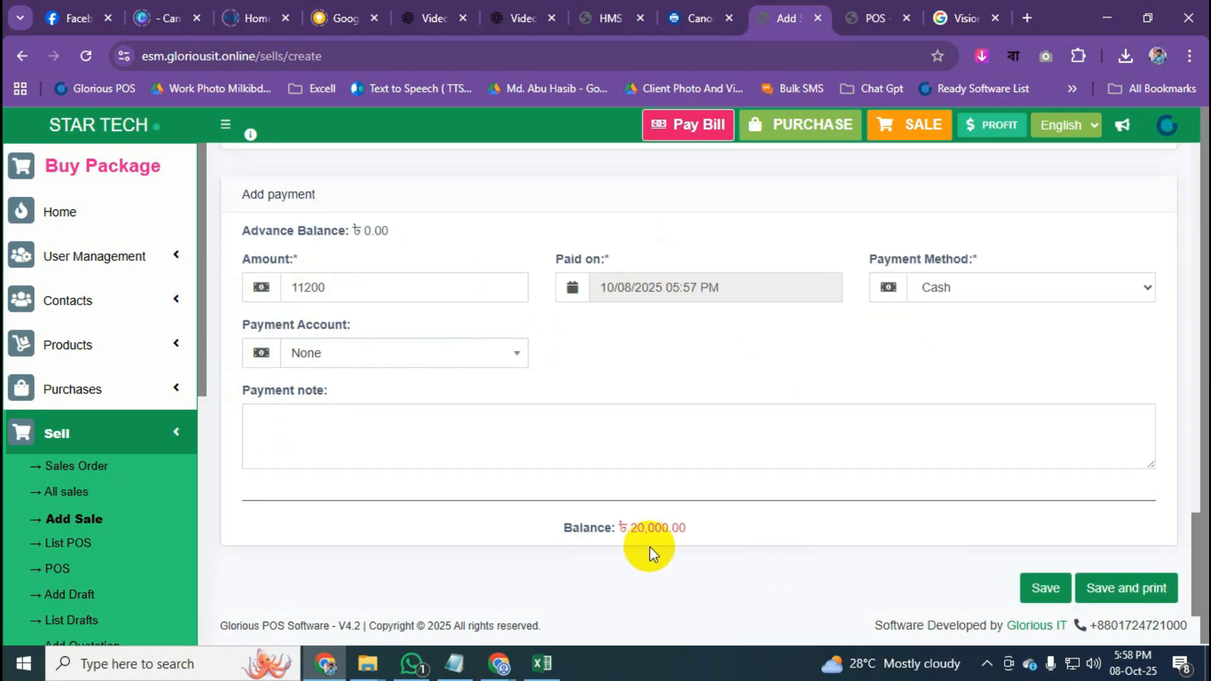
double_click(618, 529)
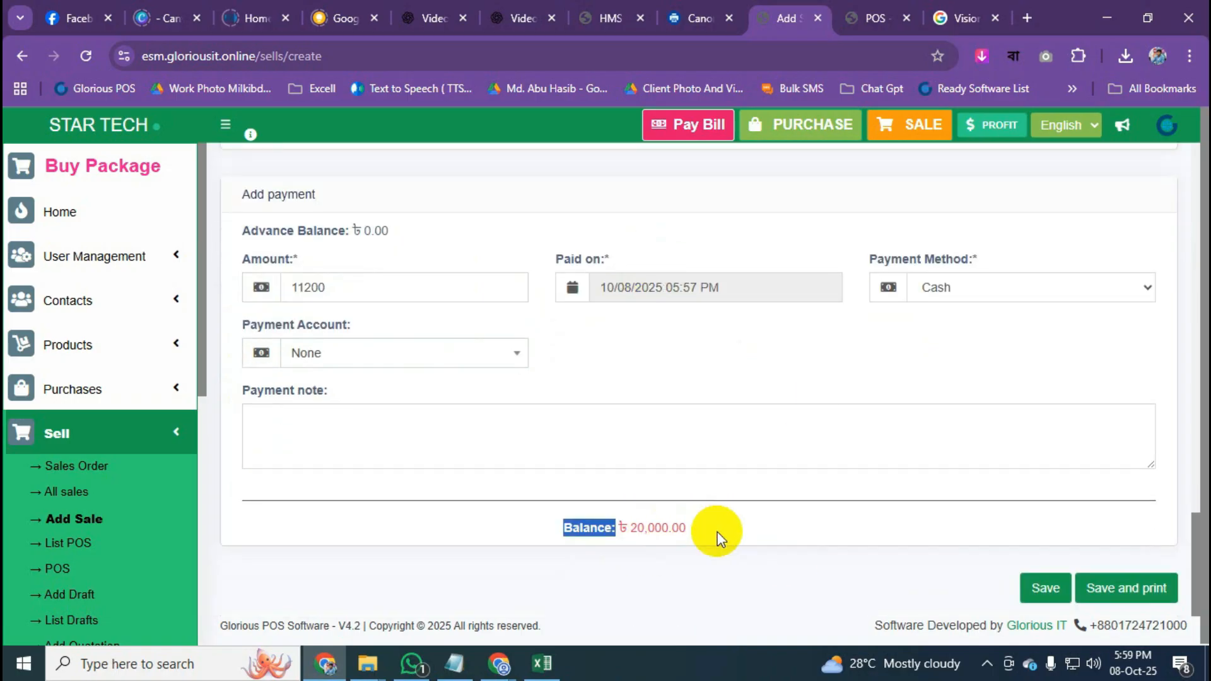
scroll(714, 508, up, 15)
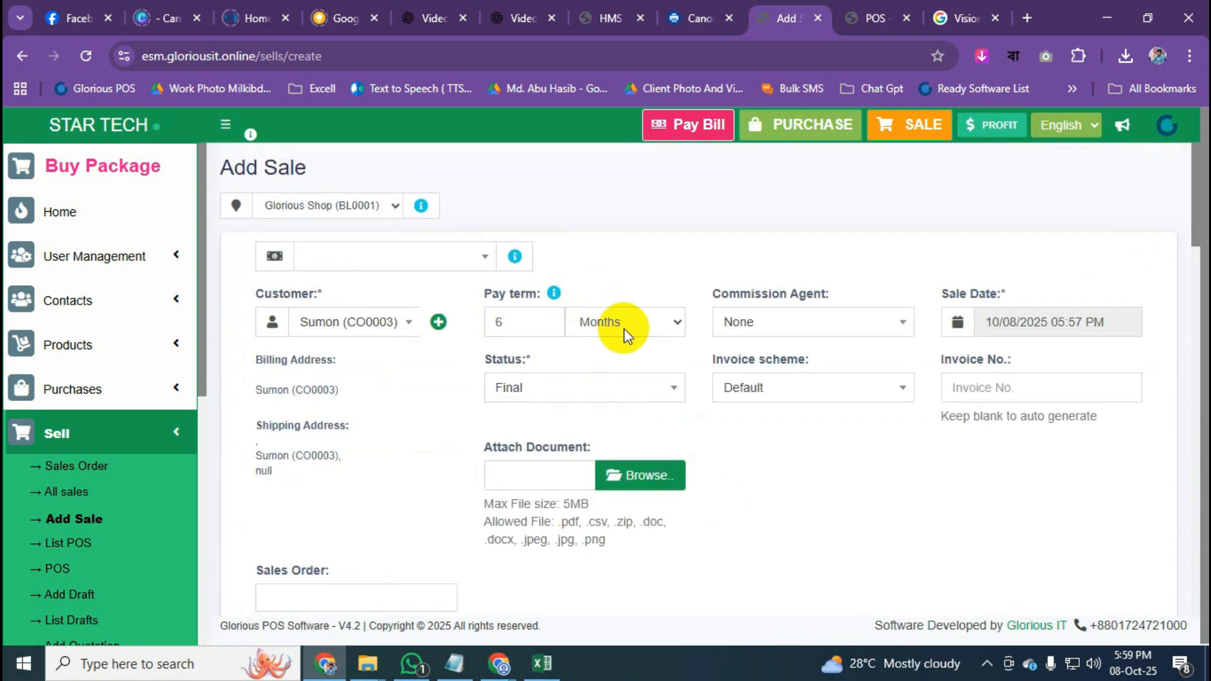
scroll(631, 303, down, 5)
scroll(677, 249, down, 10)
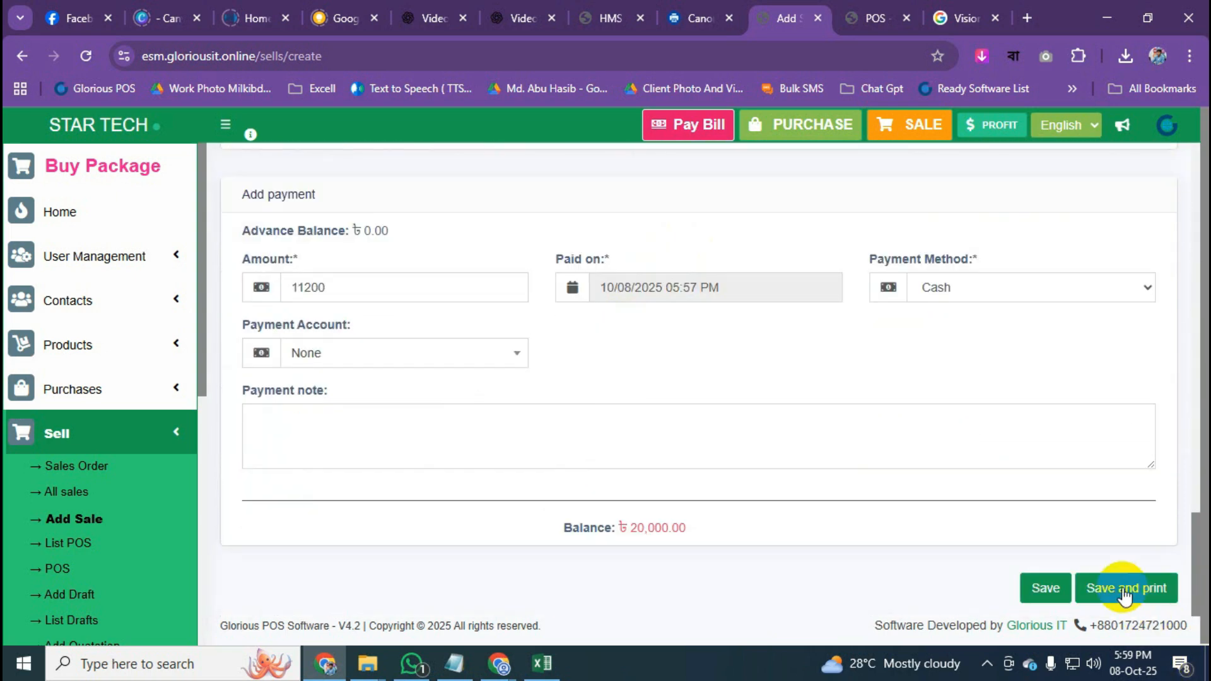
click(1123, 588)
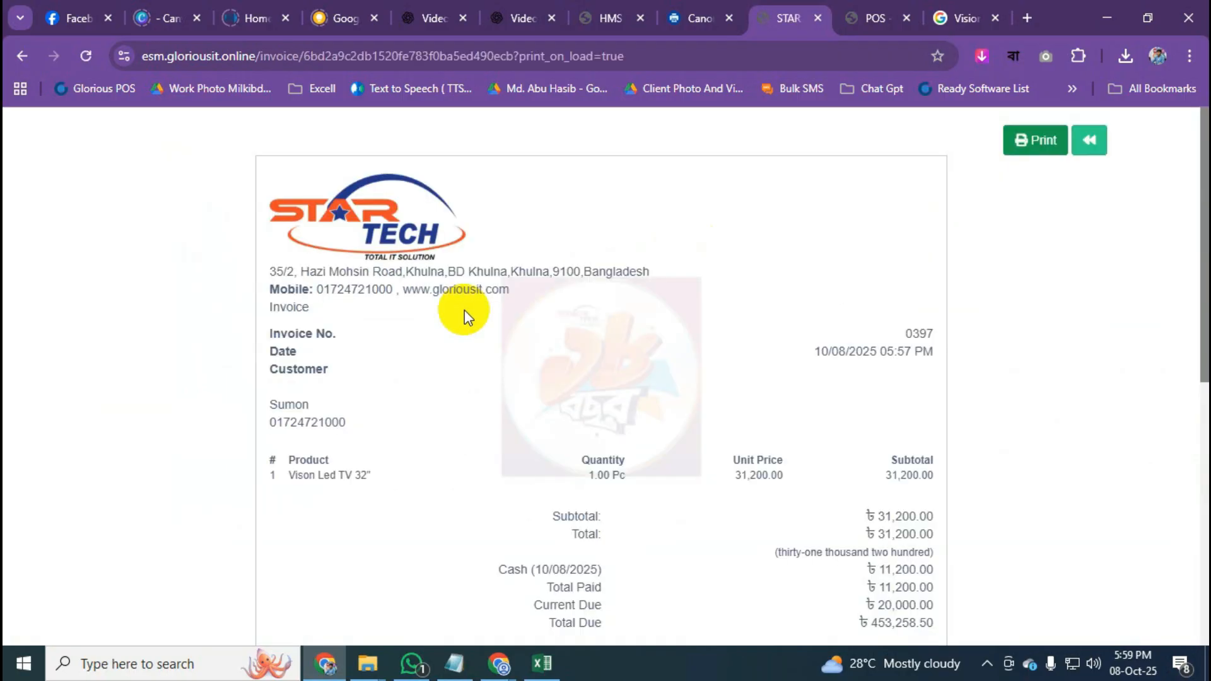
Dismiss the print prompt and review the six monthly Tk 3333 installments starting 2025-11-08.
scroll(465, 309, down, 10)
click(1000, 586)
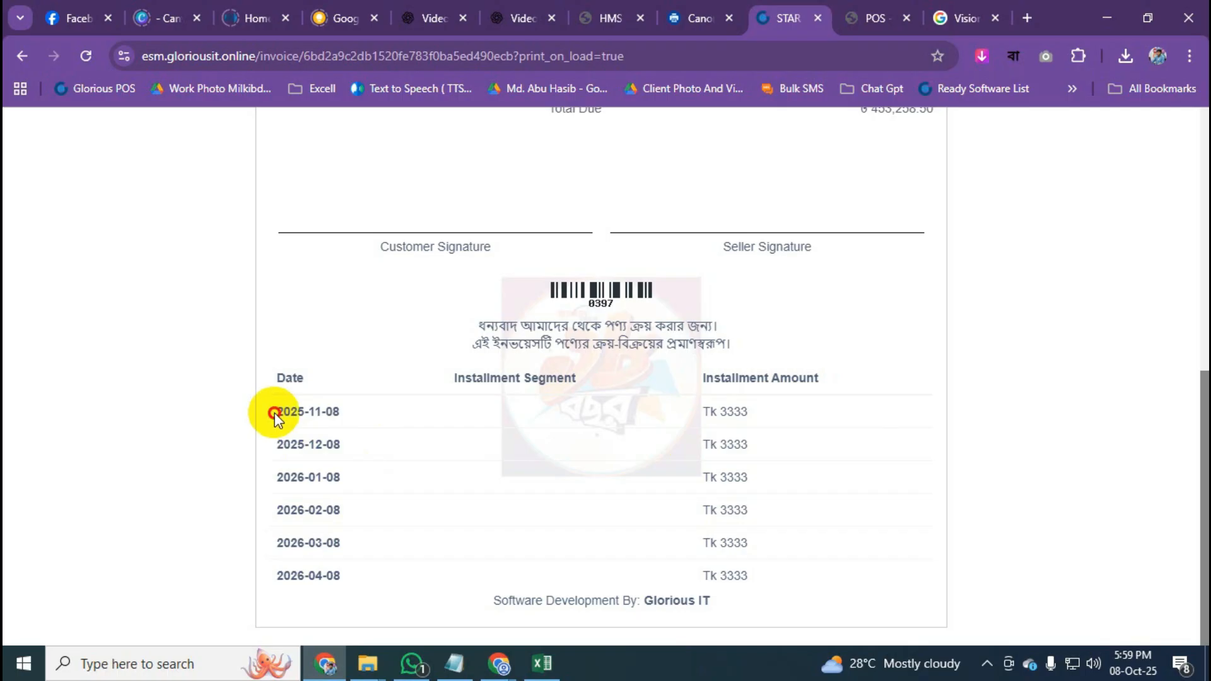
drag(272, 414, 360, 412)
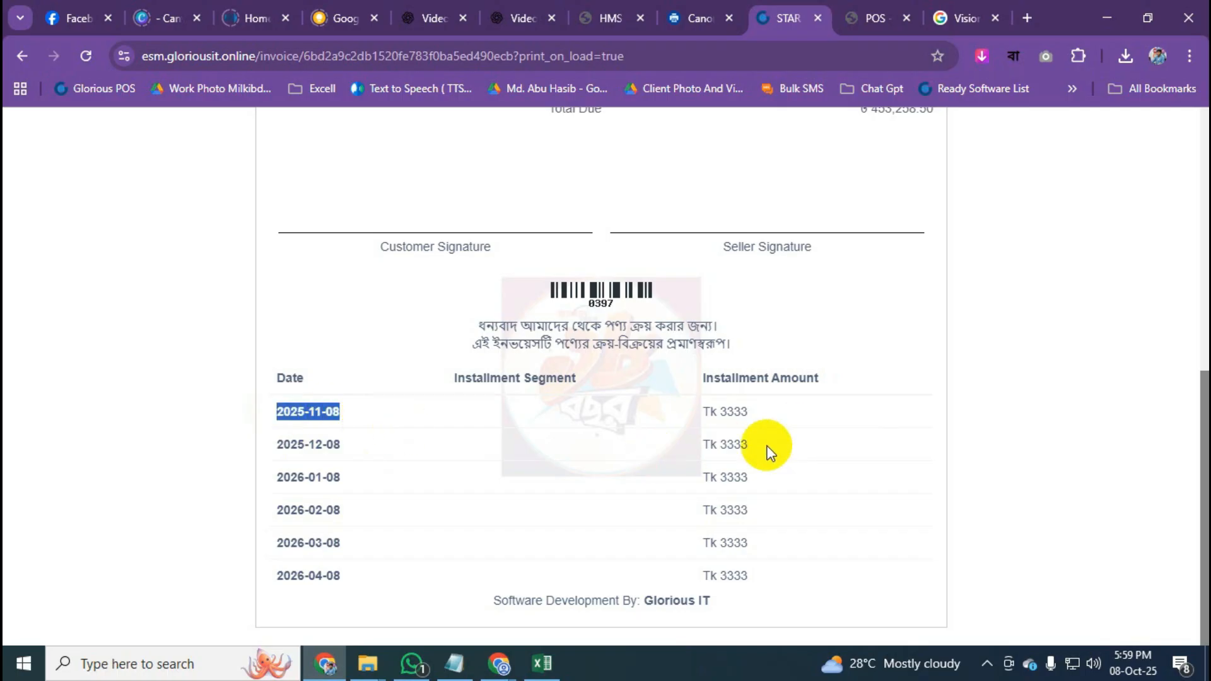
double_click(720, 416)
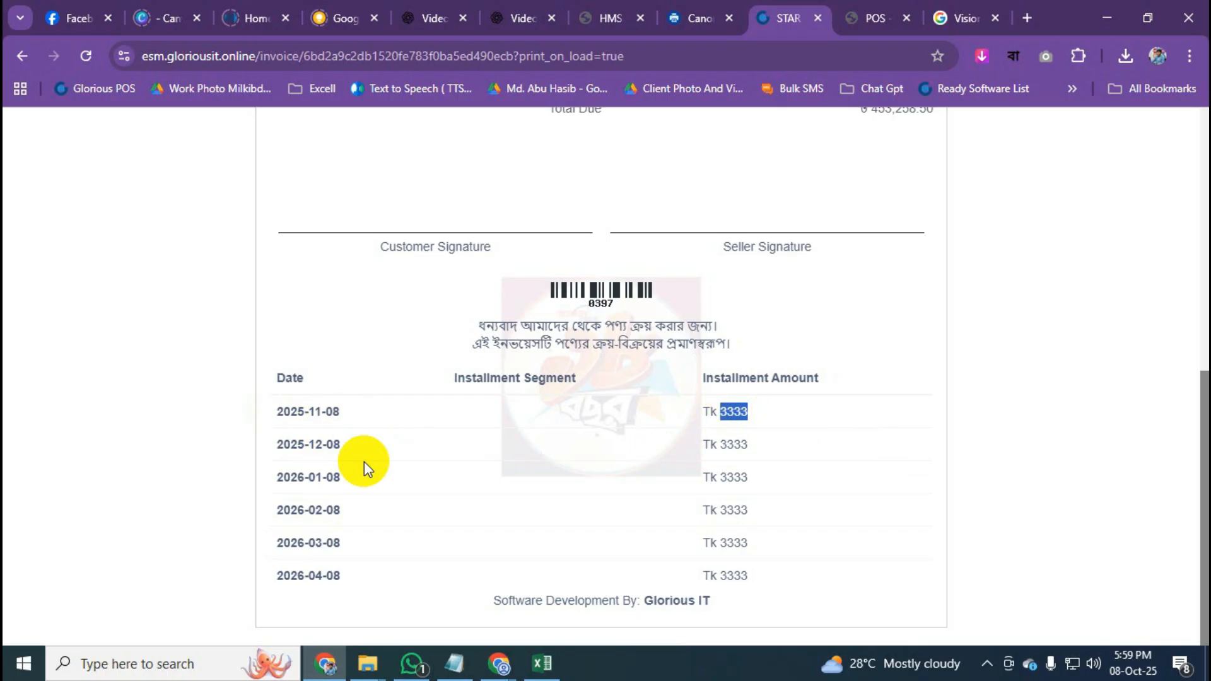
drag(340, 451, 256, 452)
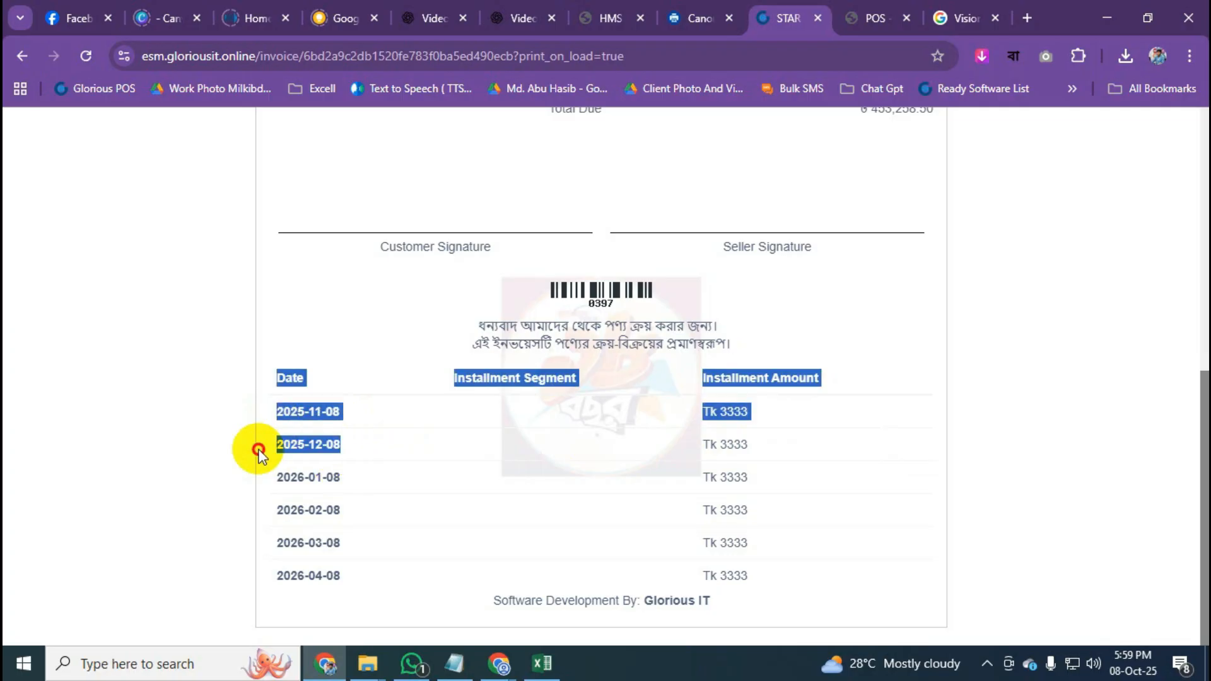
click(580, 479)
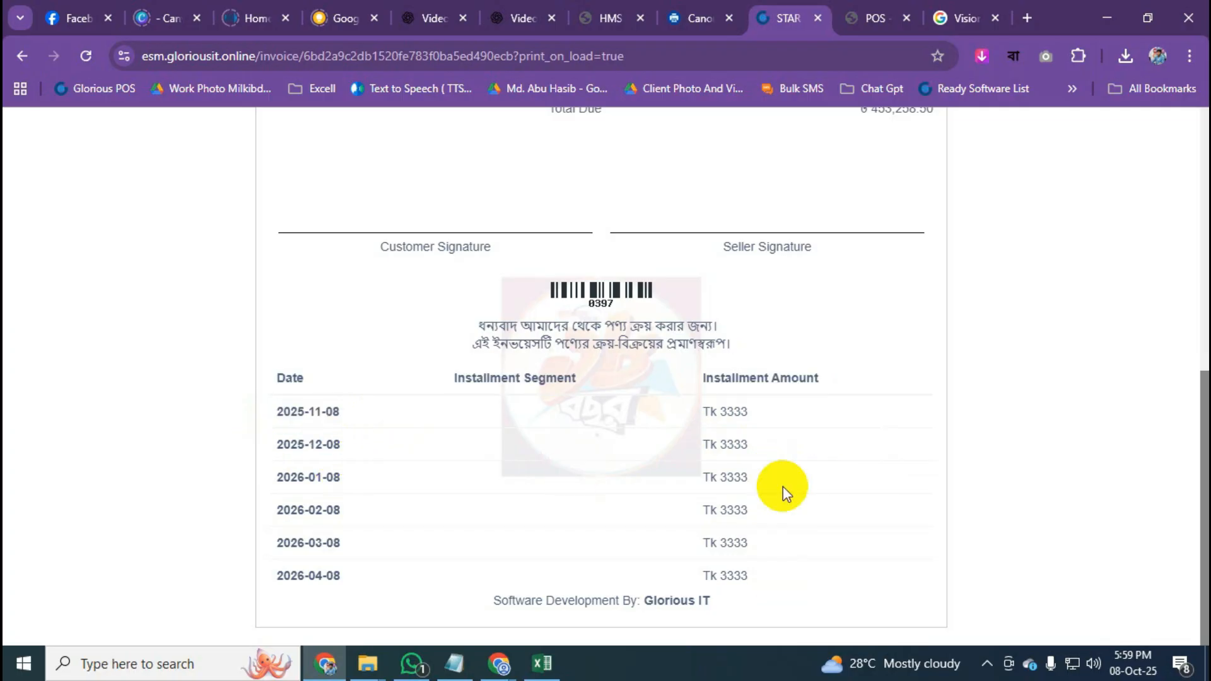
Scroll back through invoice 0397 and return to the All sales list.
scroll(378, 328, up, 3)
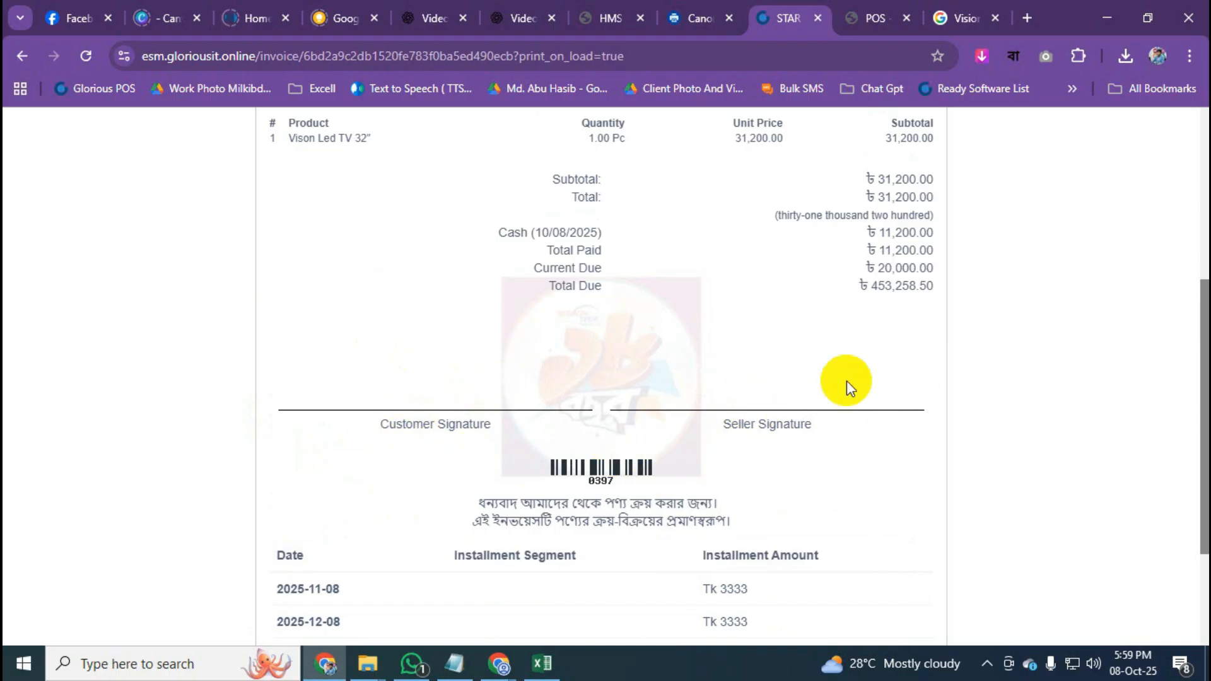
scroll(849, 403, up, 5)
scroll(820, 429, down, 5)
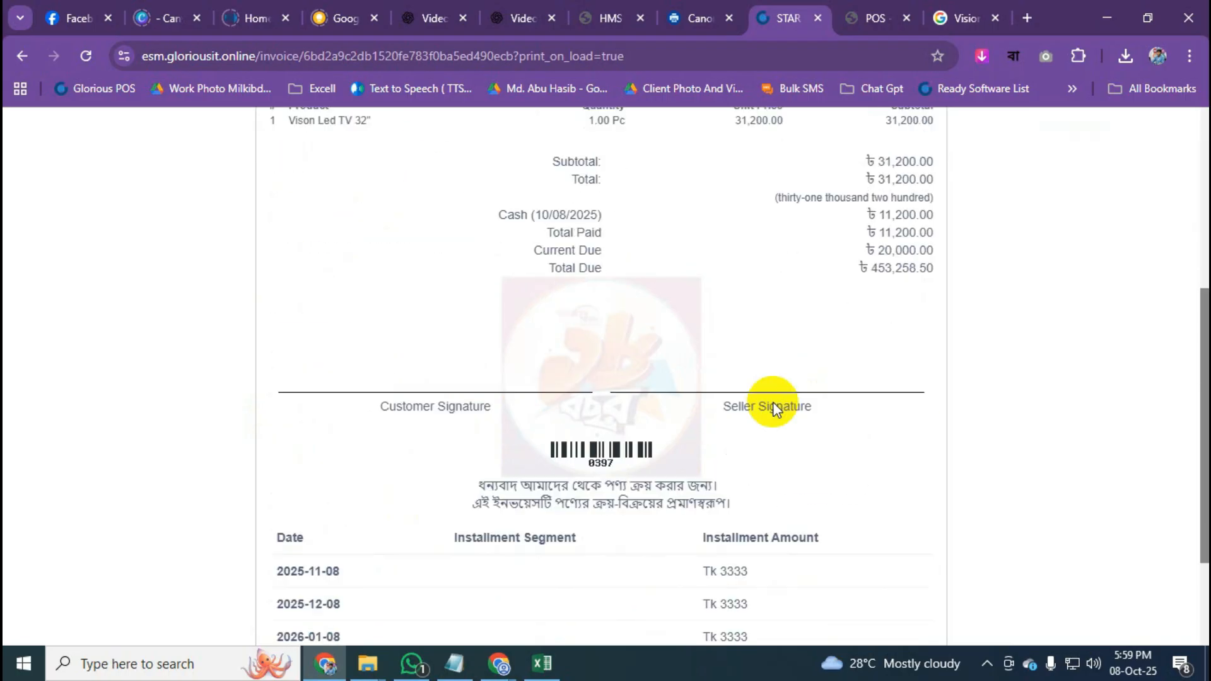
scroll(702, 378, up, 5)
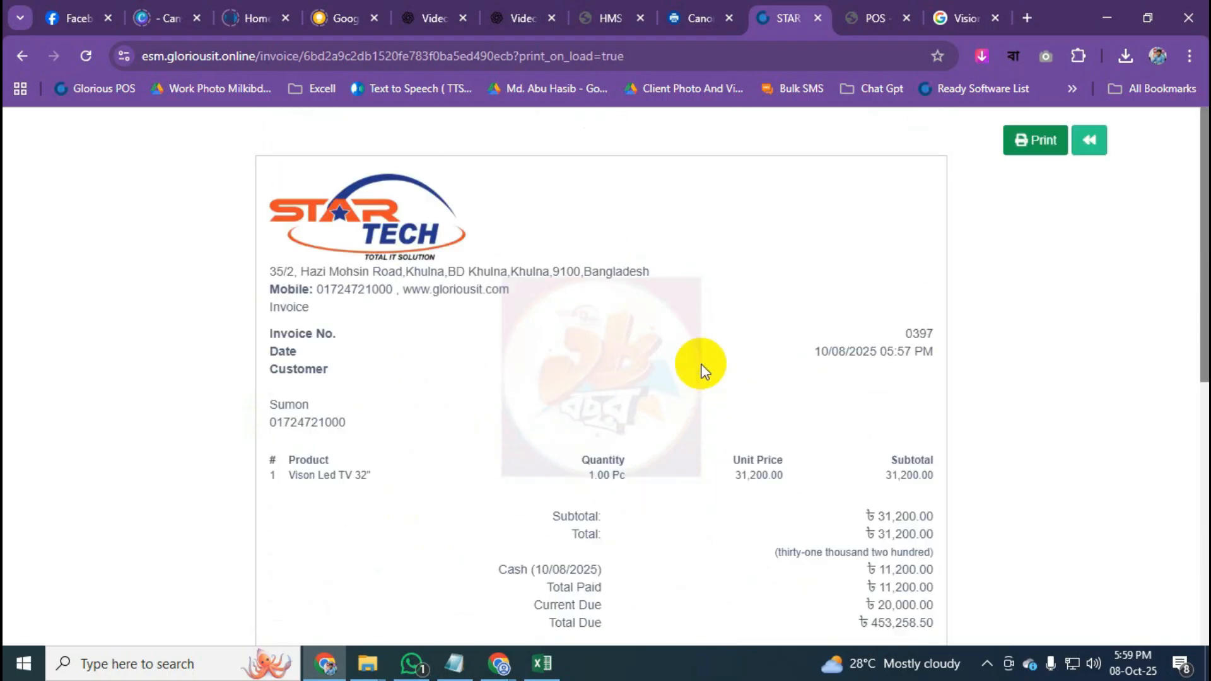
click(1088, 140)
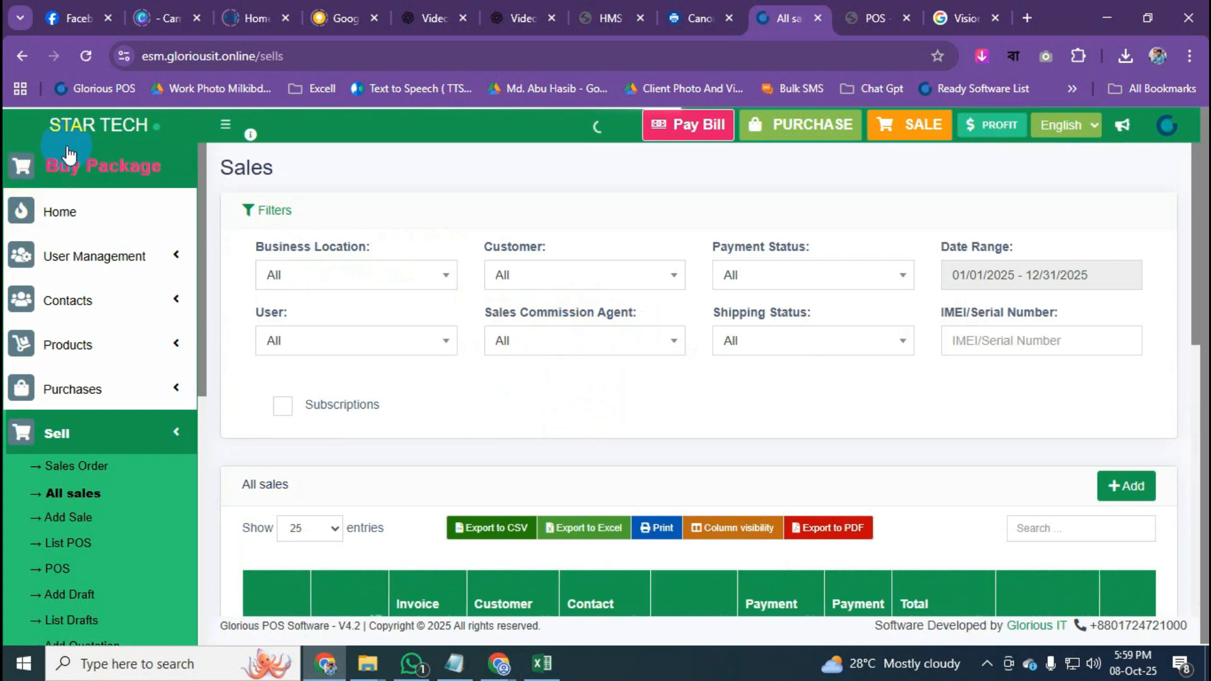
Go to the Home dashboard and expand the Purchases menu in the sidebar.
click(118, 134)
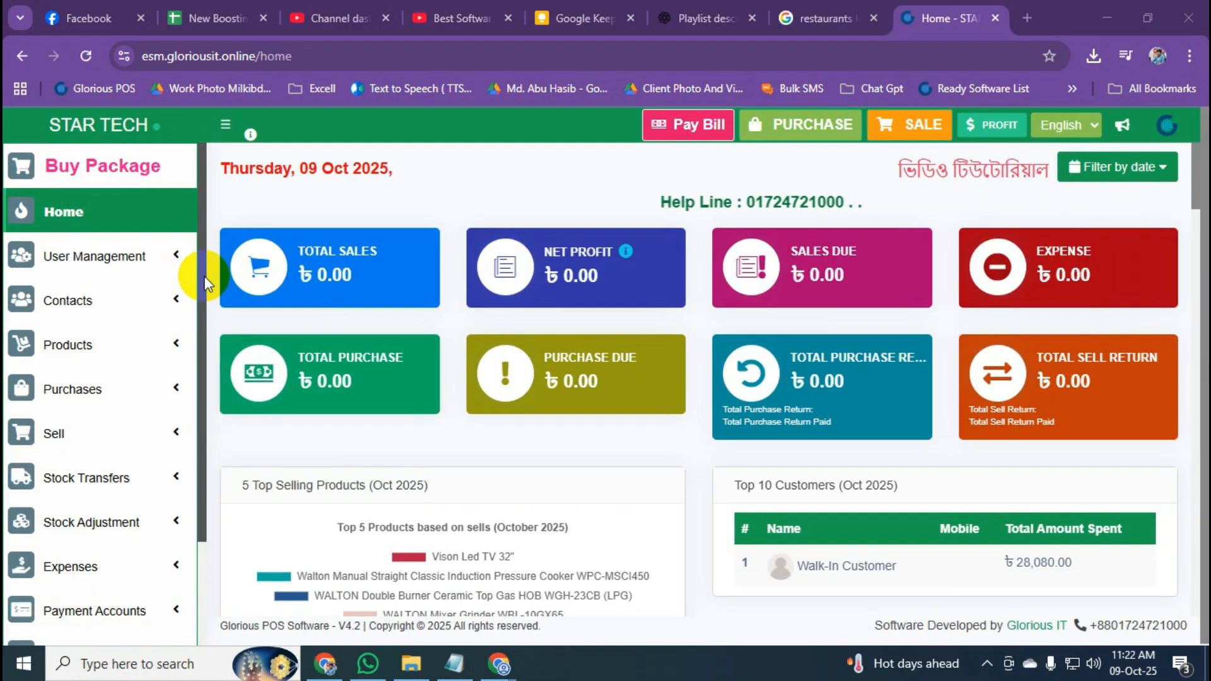
drag(205, 279, 219, 385)
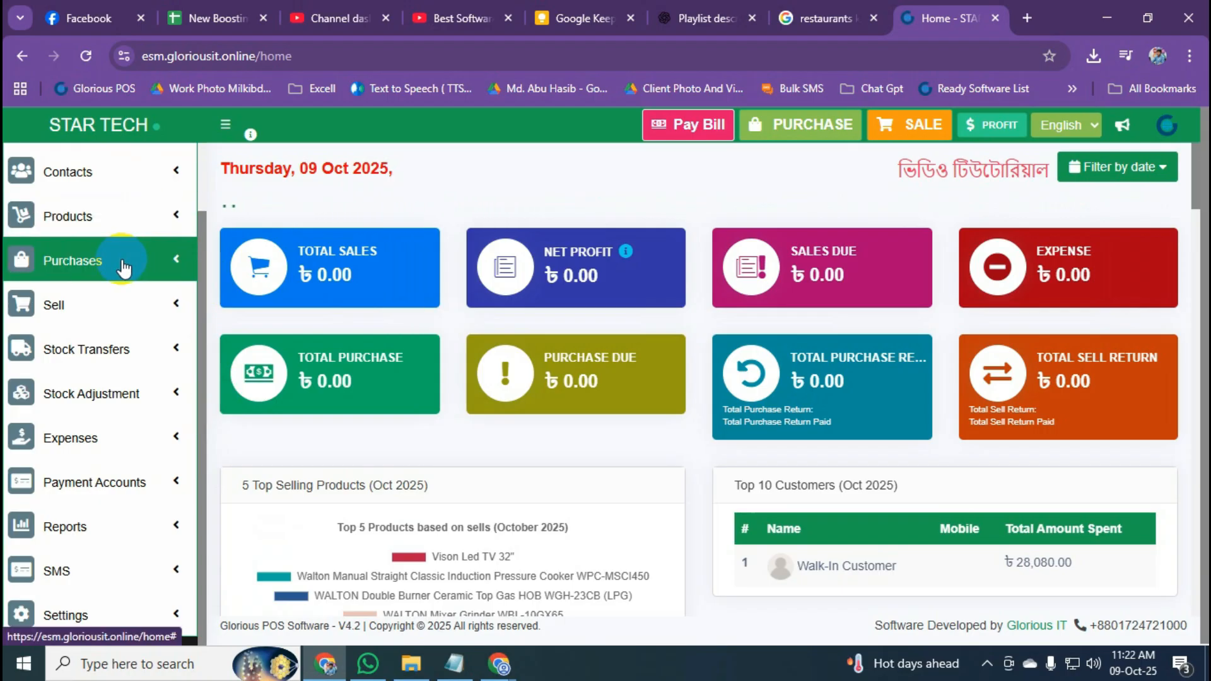
click(114, 272)
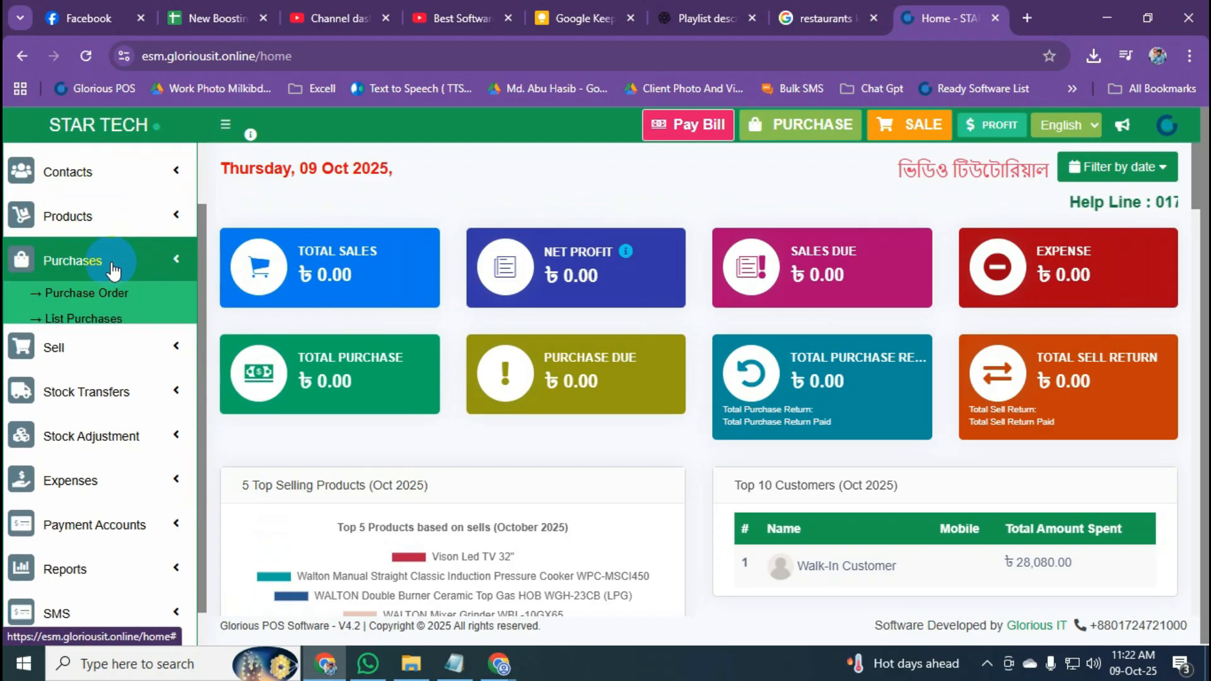
Open the Purchases list, check its Purchase Status filter options, and expand the Sell menu.
click(69, 328)
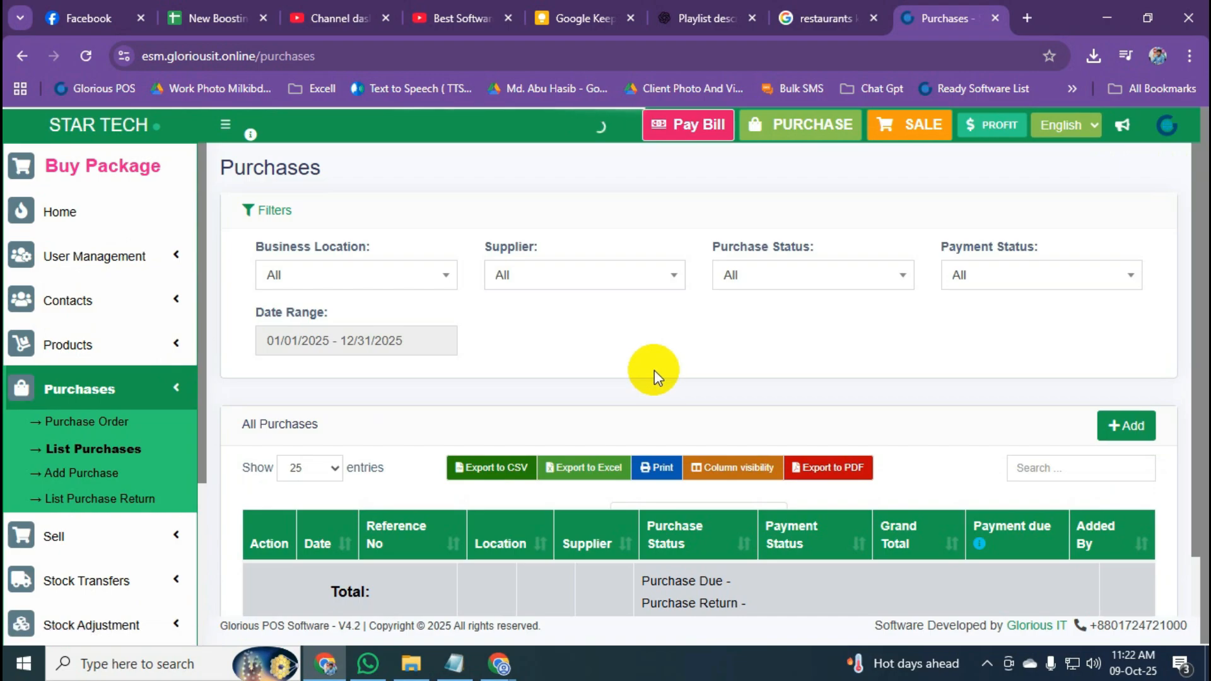
scroll(653, 370, down, 4)
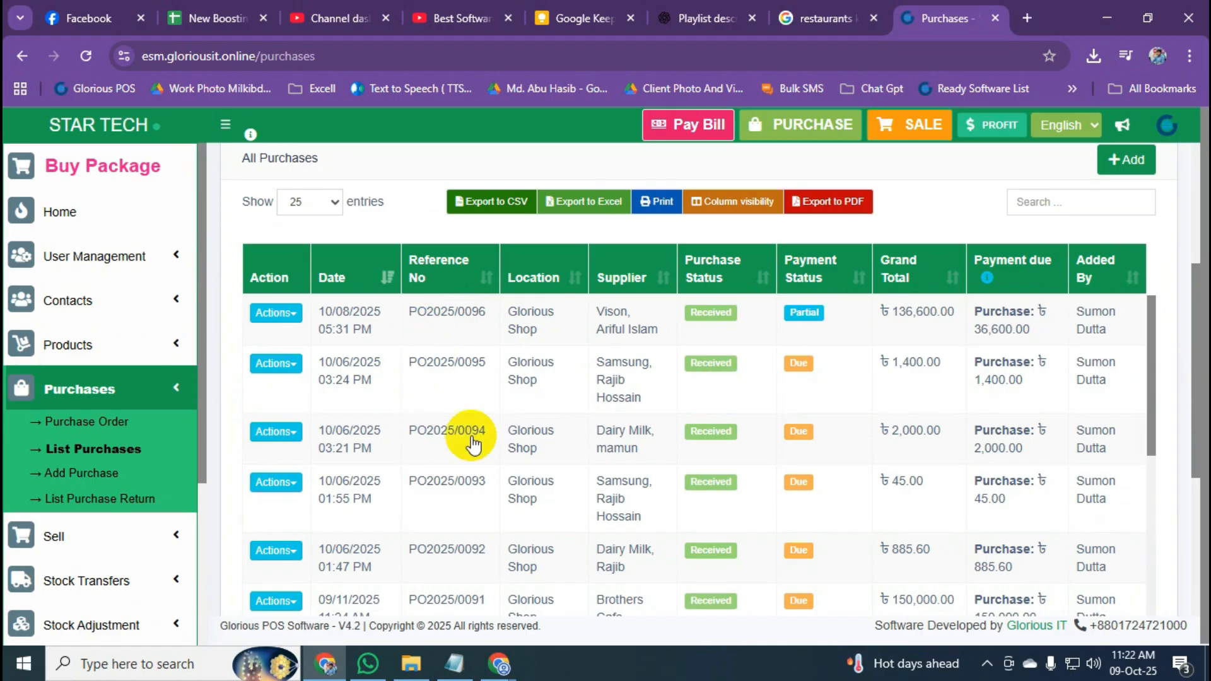
scroll(511, 458, up, 3)
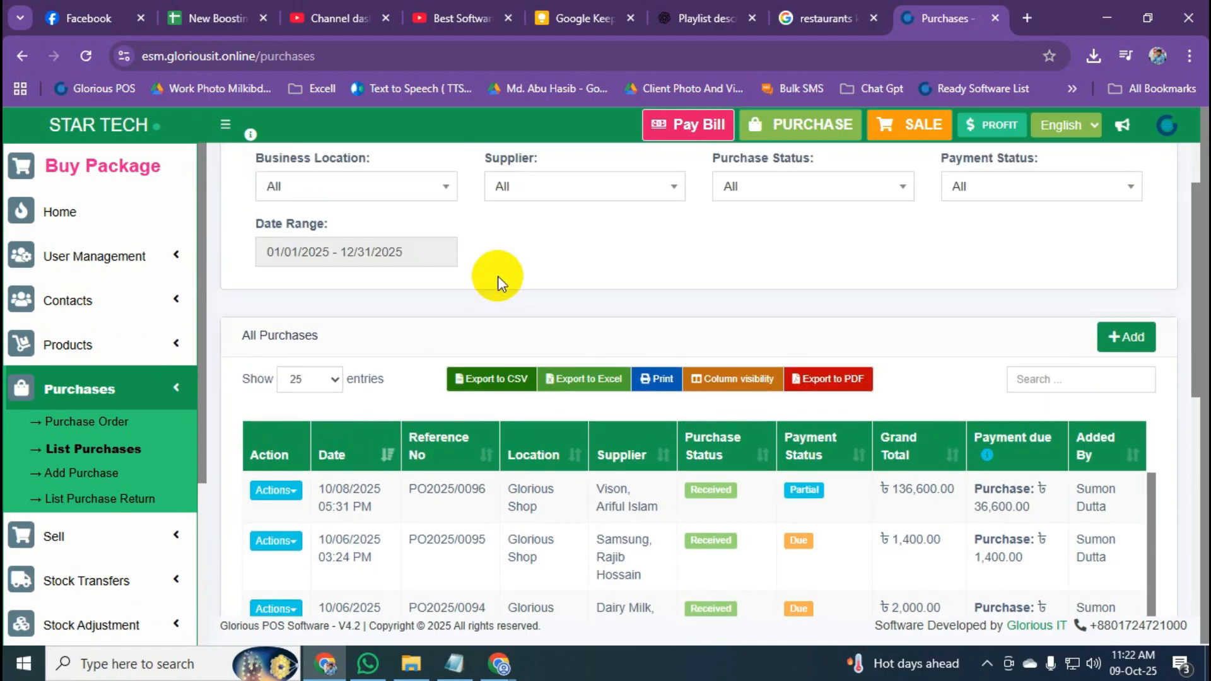
scroll(530, 296, up, 2)
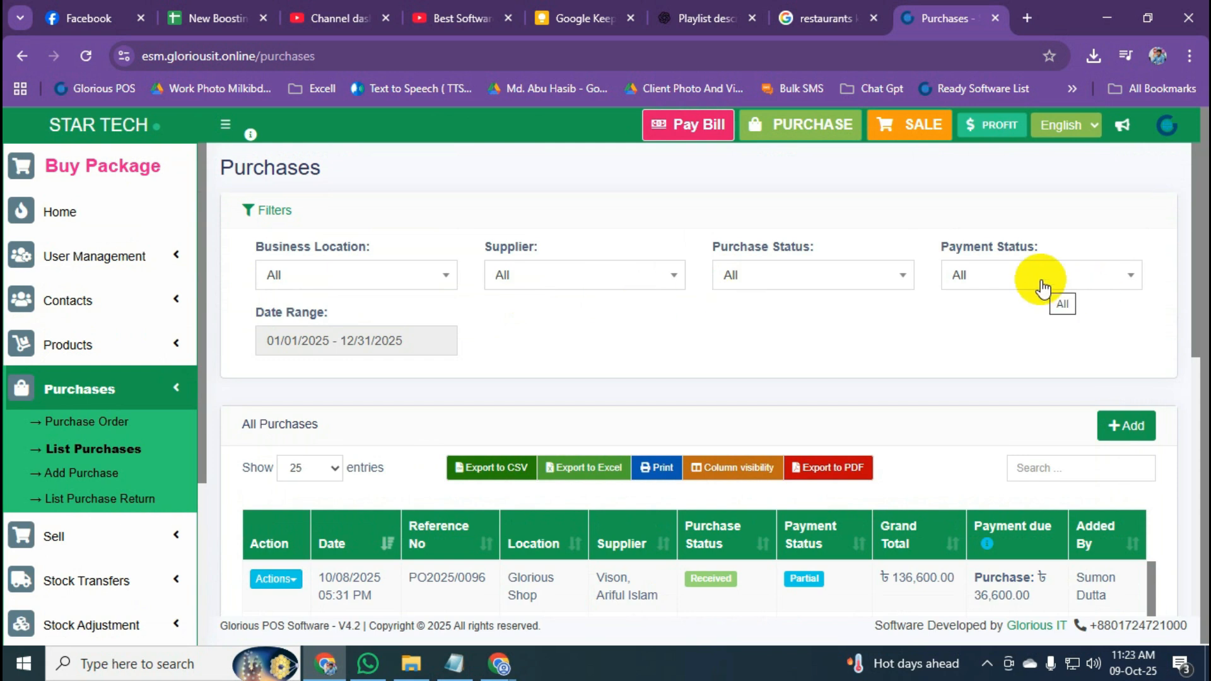
click(897, 280)
click(897, 278)
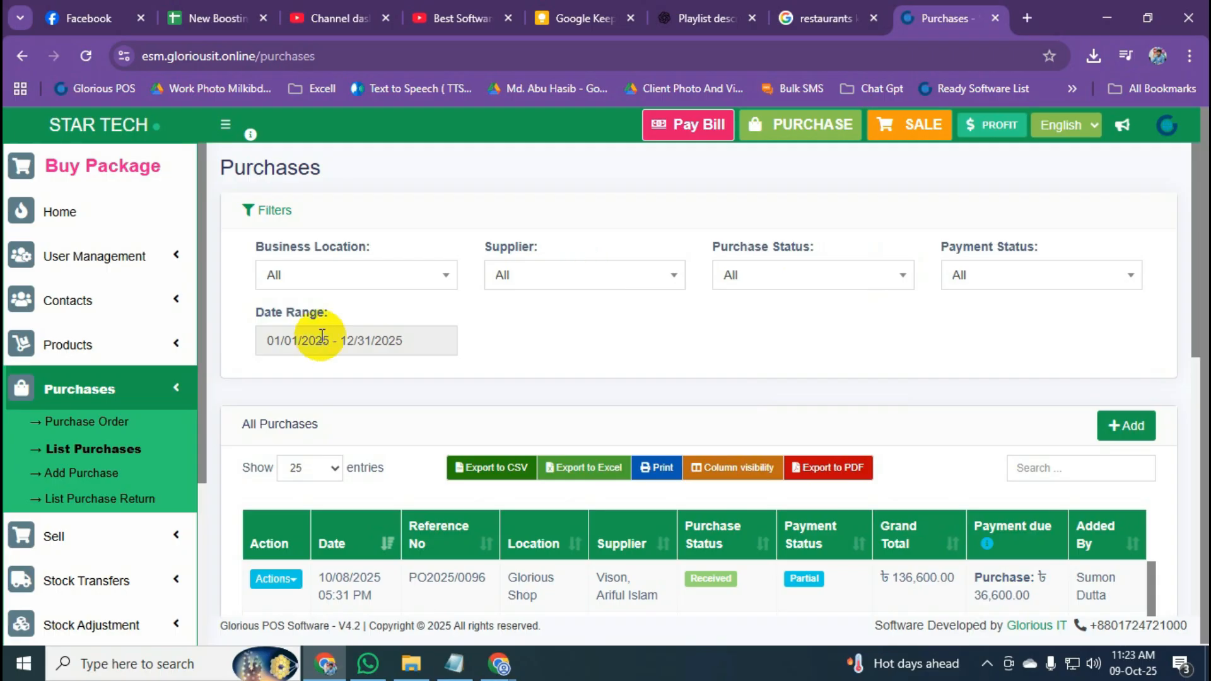
scroll(606, 391, down, 1)
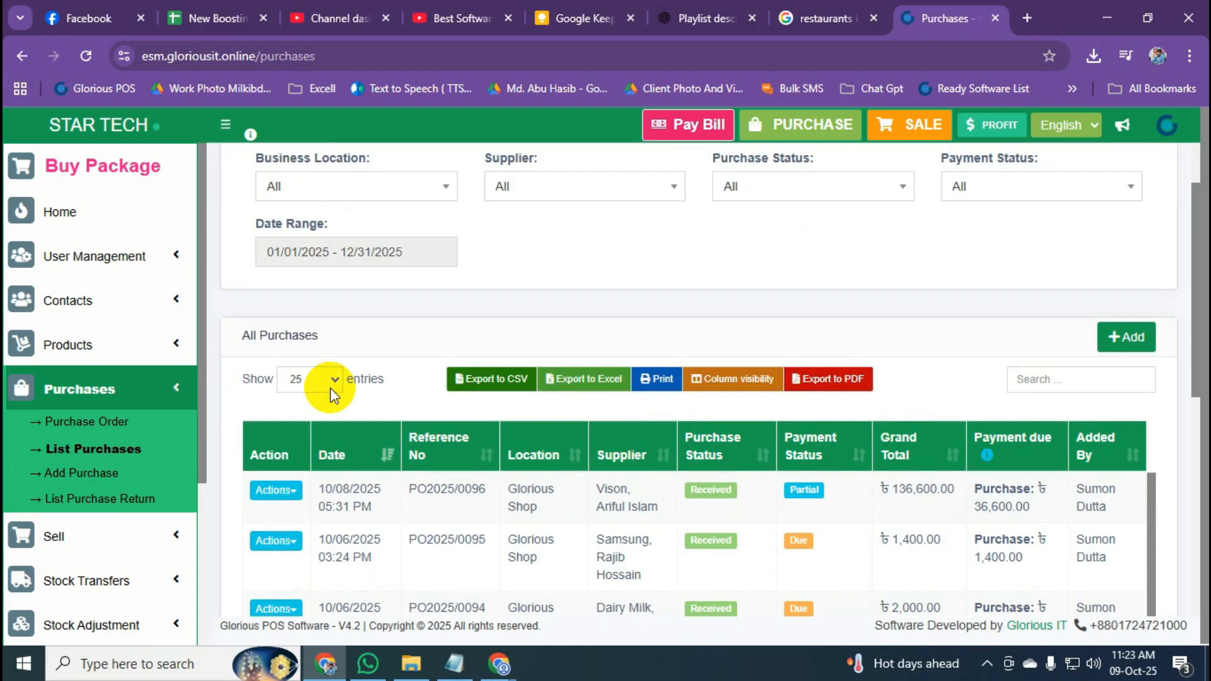
click(168, 386)
Open Sell > All sales, look over the User filter options, and collapse the Sell menu.
click(151, 433)
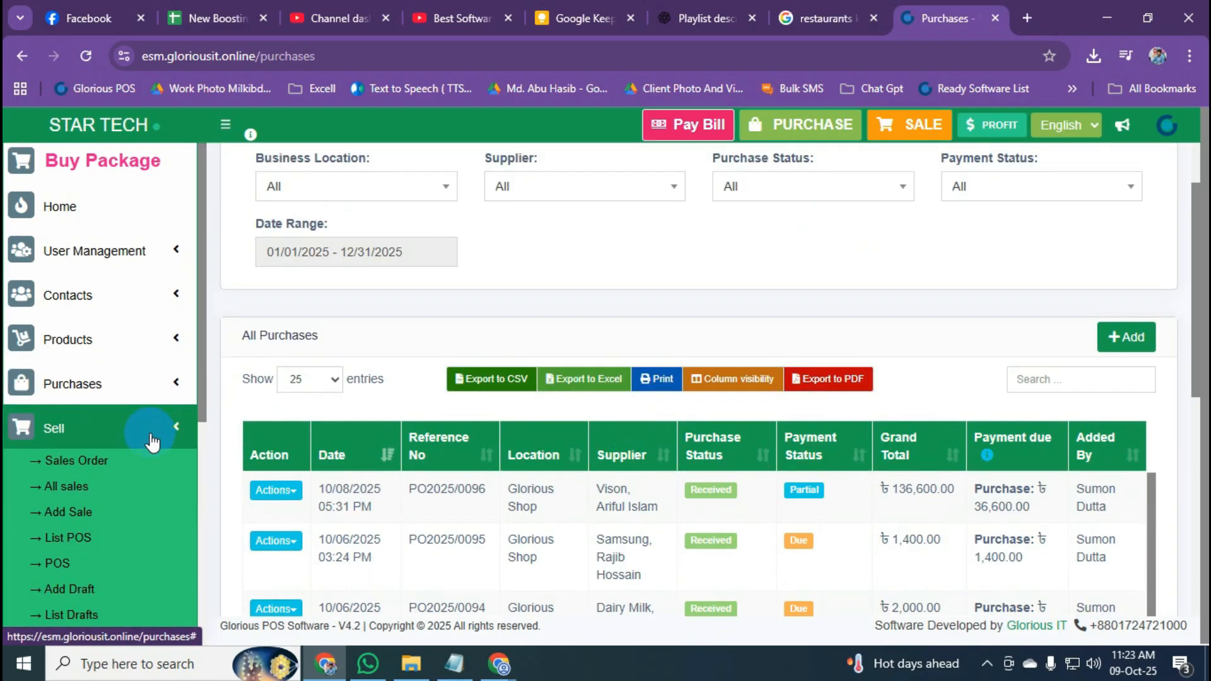
scroll(126, 398, down, 3)
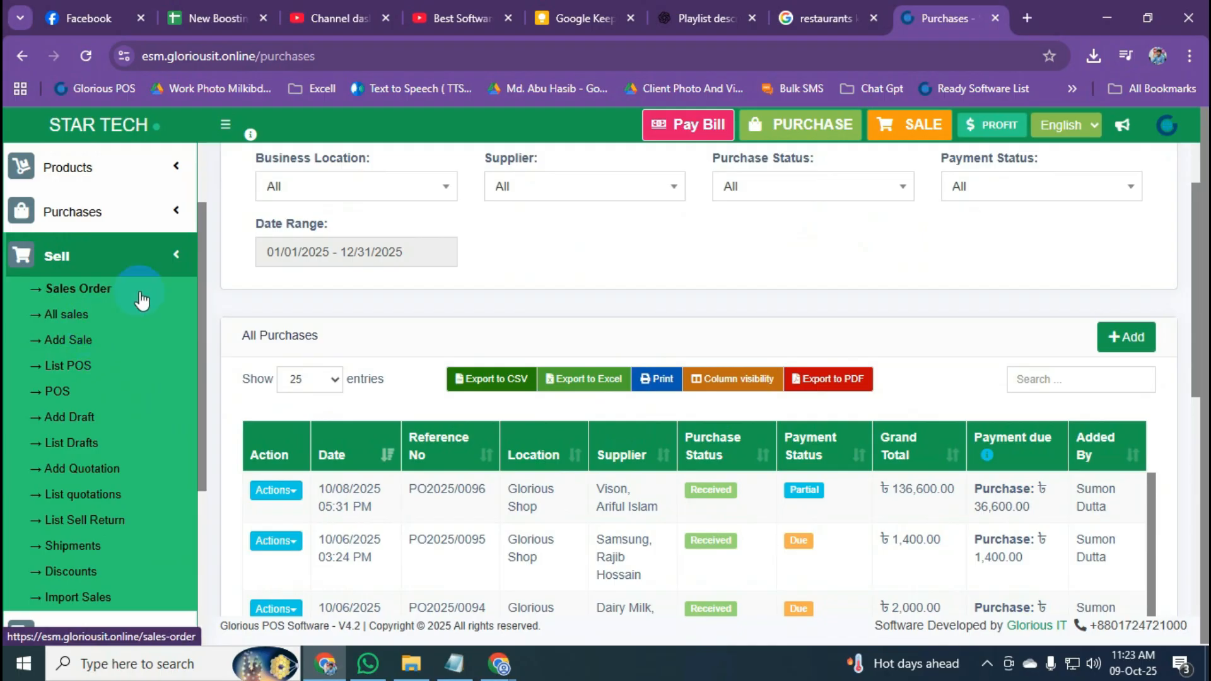
click(70, 325)
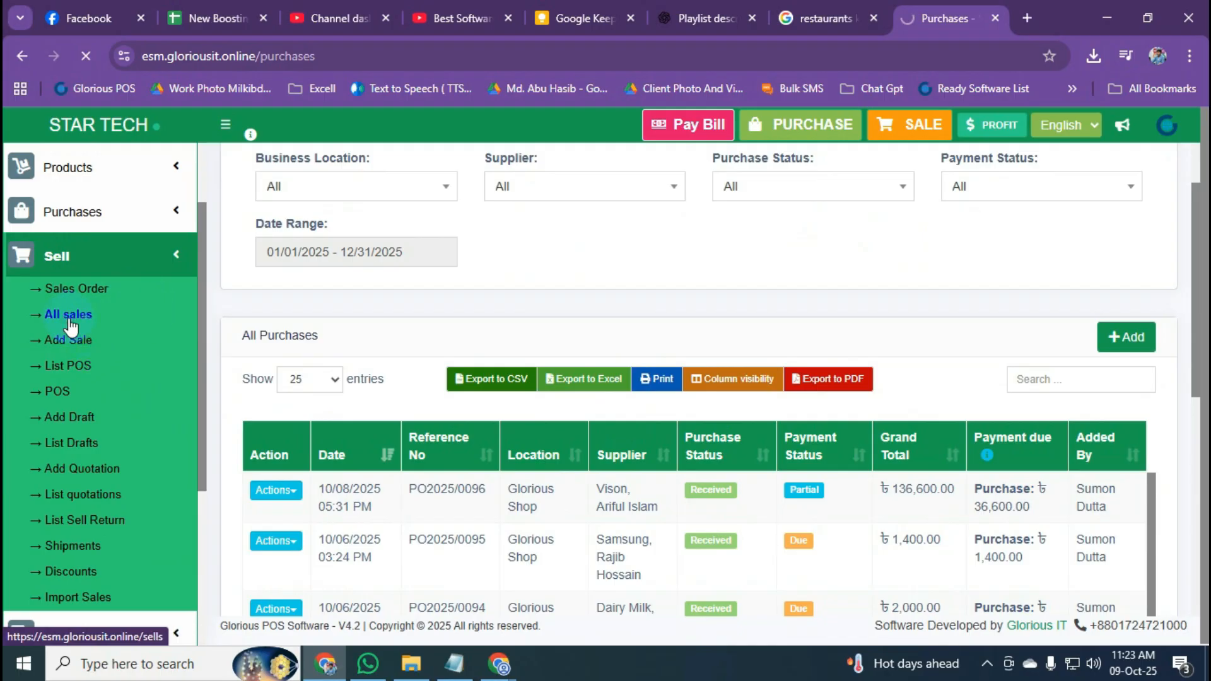
scroll(514, 329, down, 4)
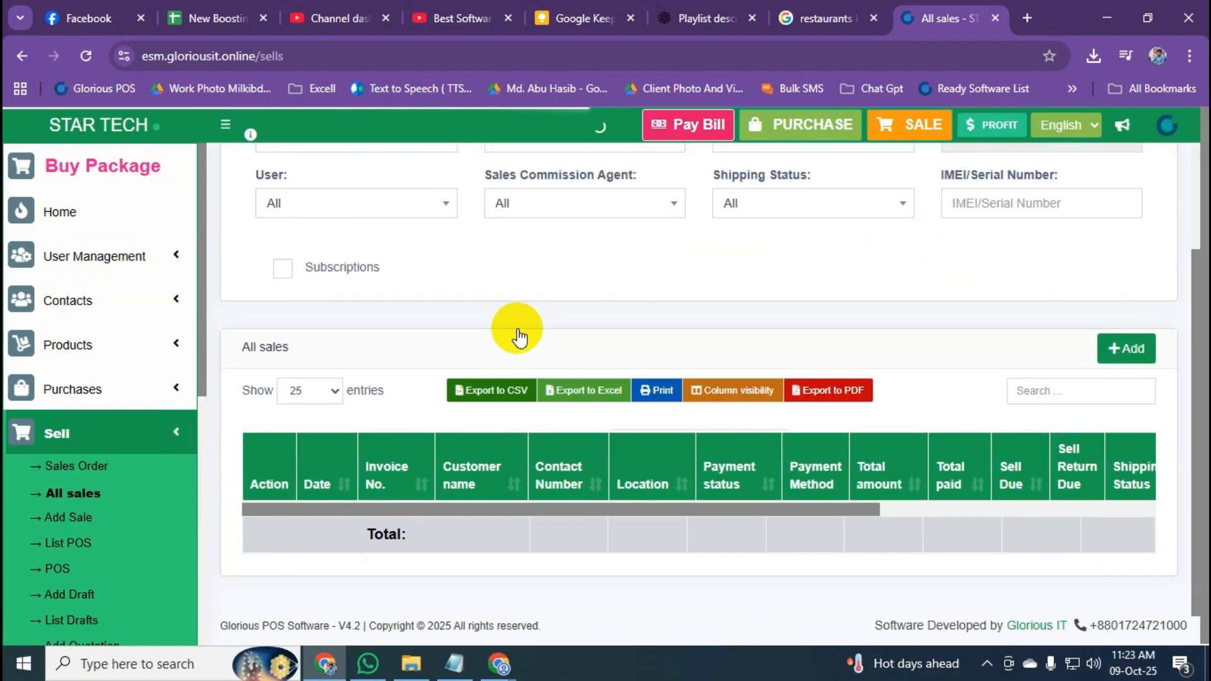
scroll(518, 333, down, 1)
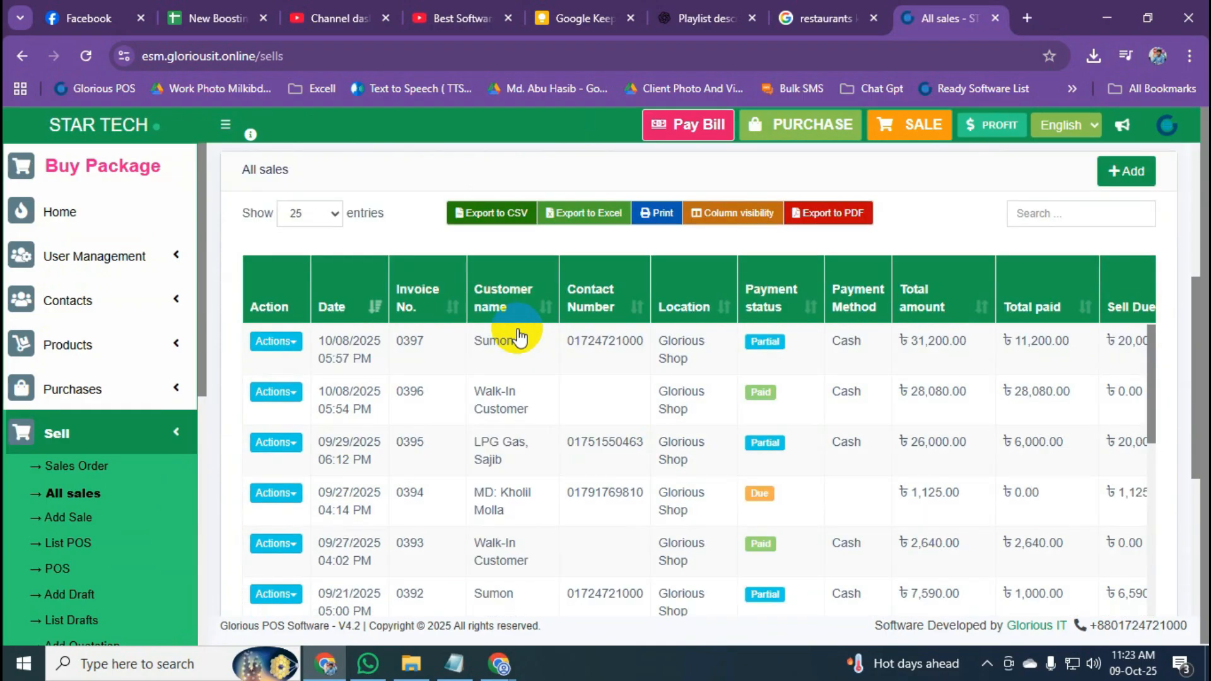
scroll(518, 339, up, 5)
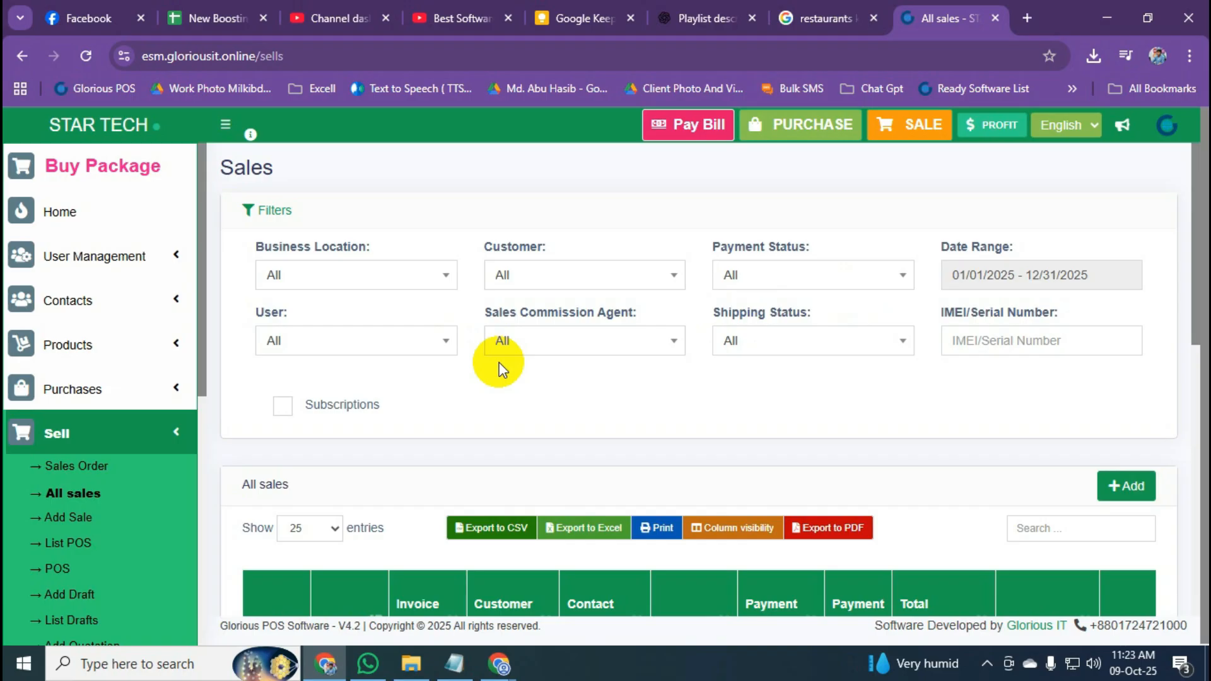
click(441, 345)
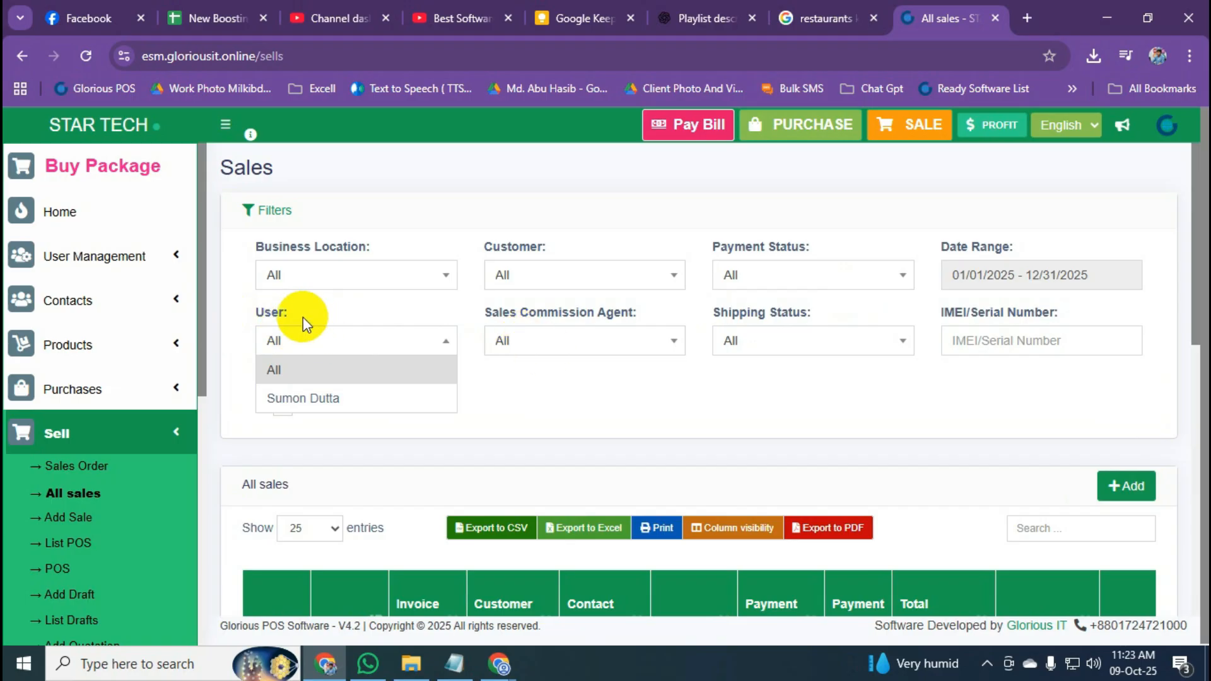
click(550, 376)
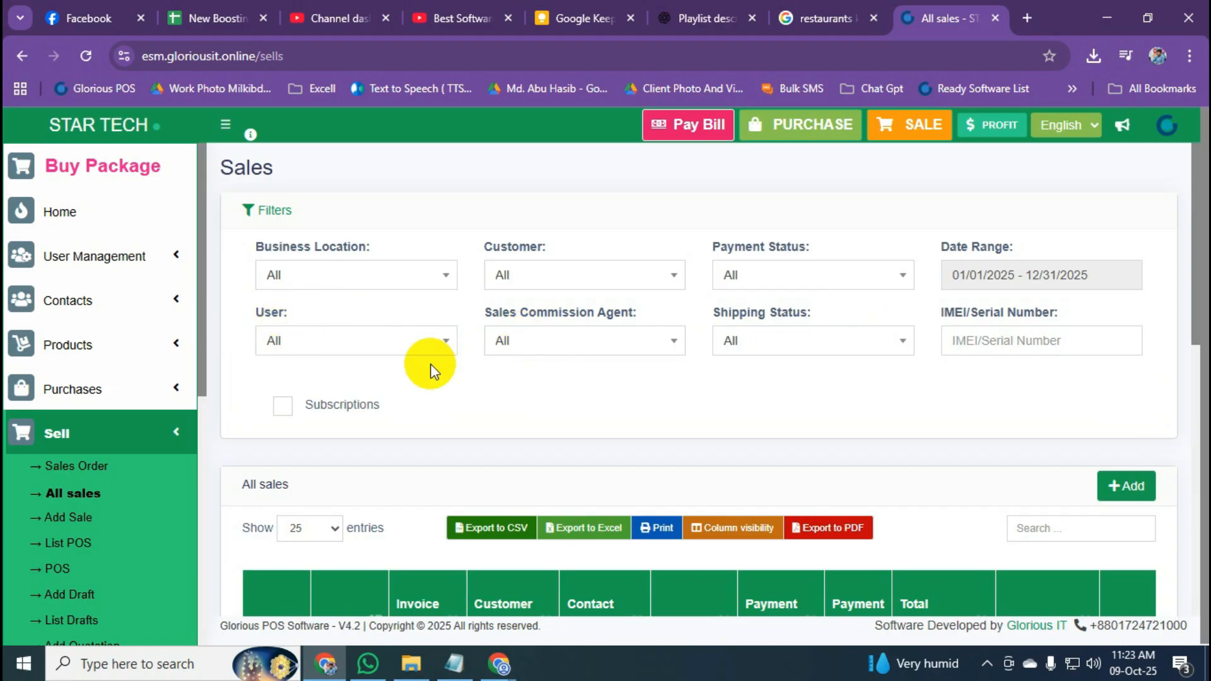
click(168, 448)
scroll(168, 445, down, 2)
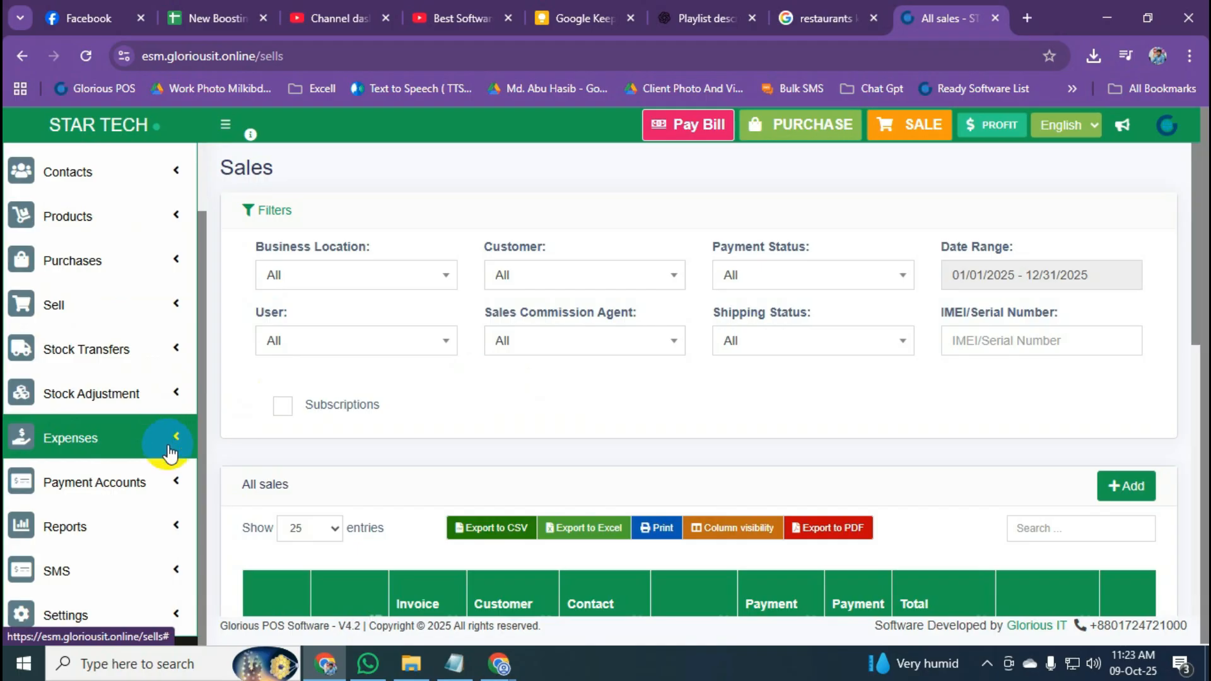
Open Expense Categories and view the Electricity Bill category editor, closing it unchanged.
click(154, 441)
scroll(154, 444, down, 2)
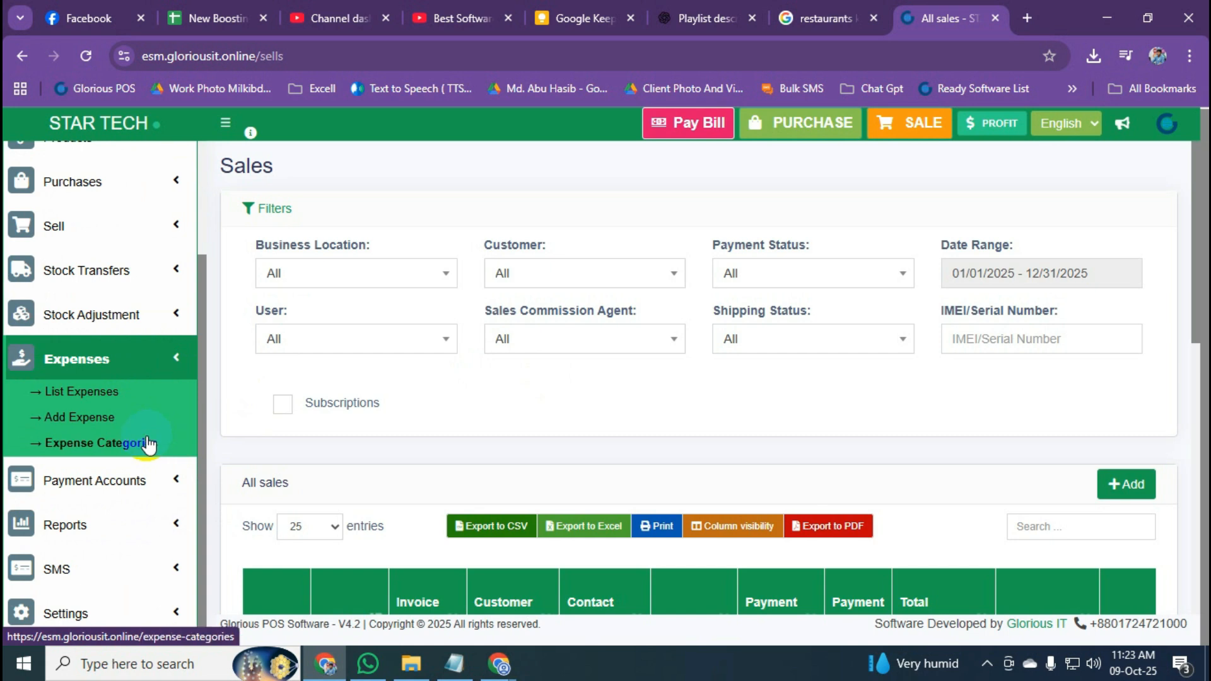
click(103, 445)
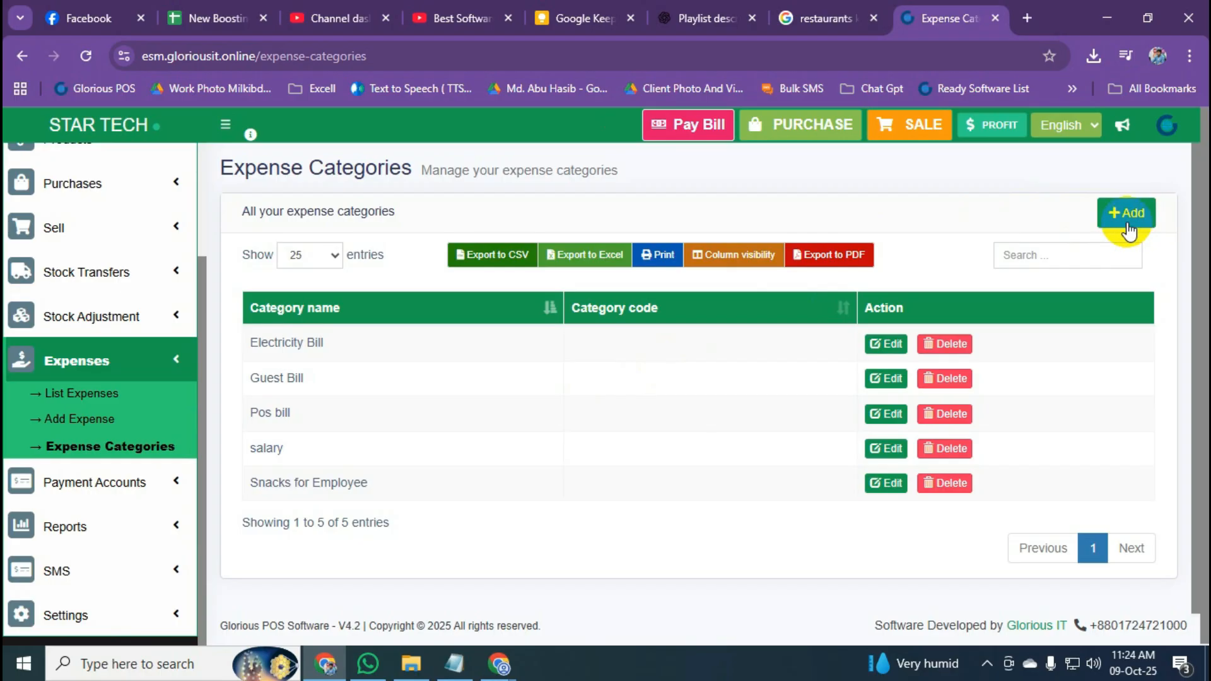
click(884, 347)
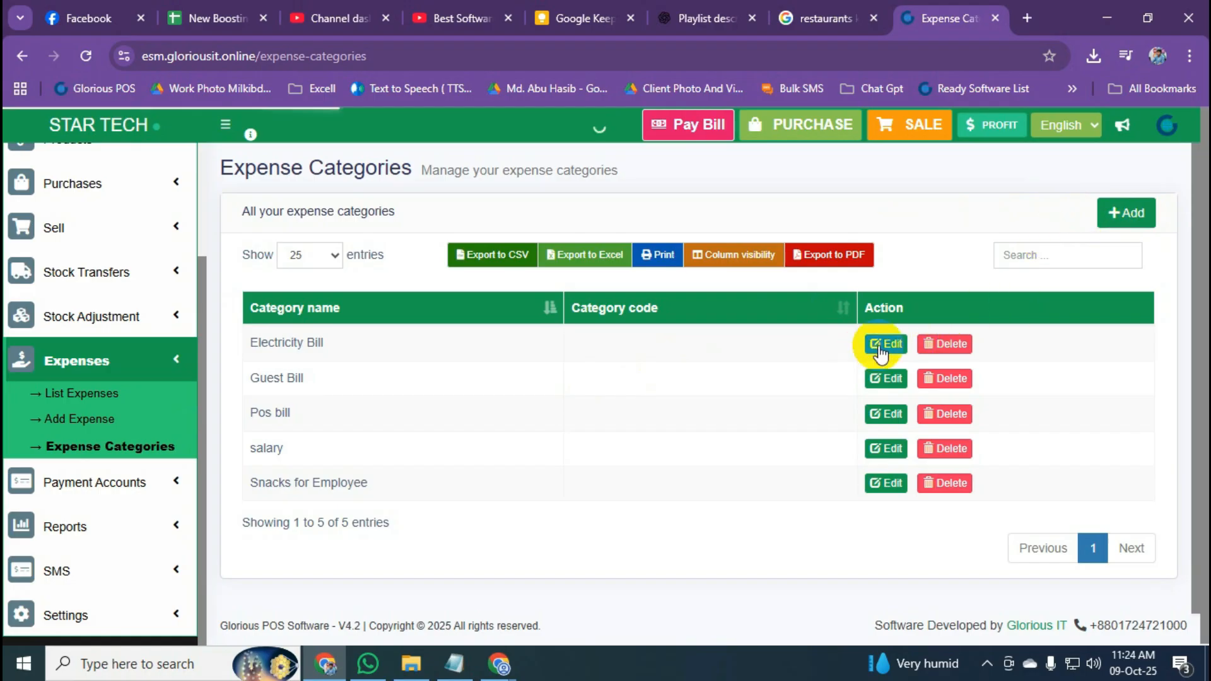
drag(479, 240, 341, 244)
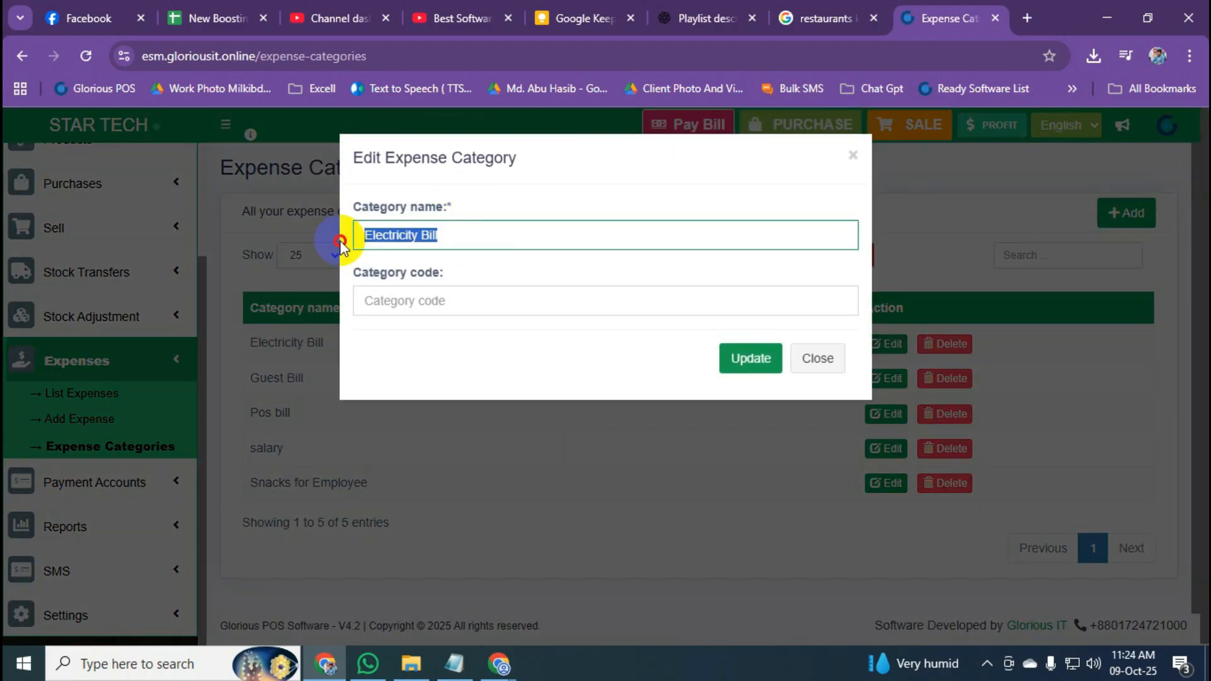
click(838, 372)
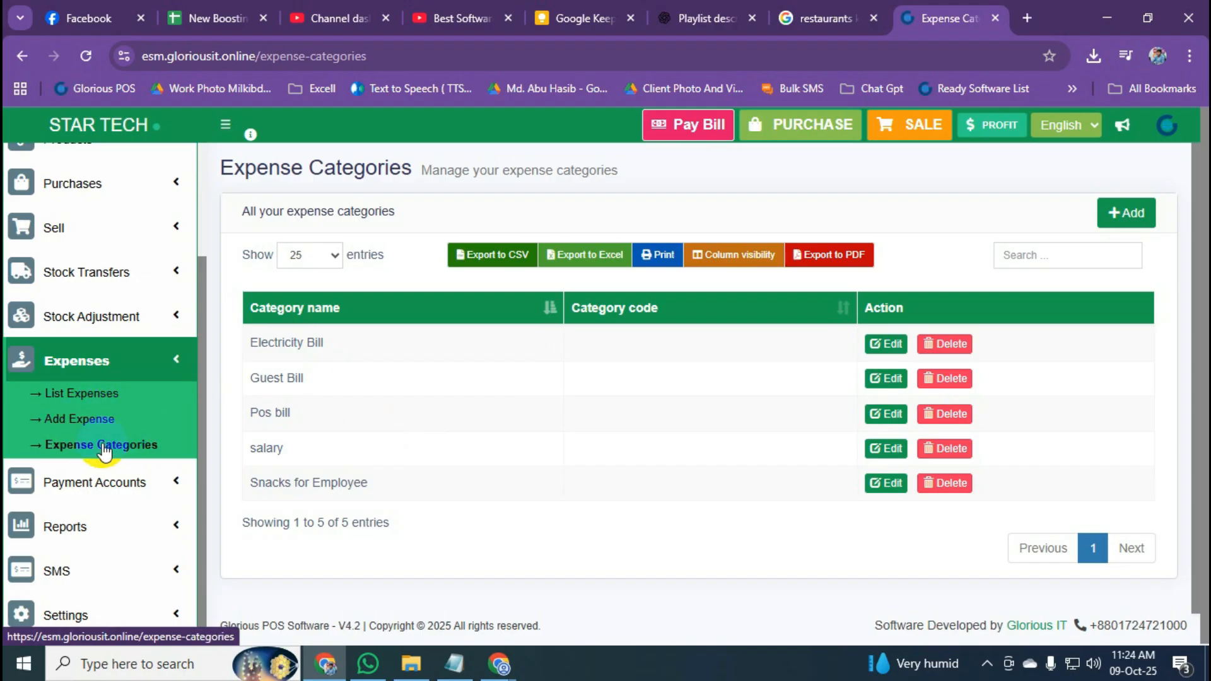
Start a new Electricity Bill expense with a total amount of 2500.
click(87, 425)
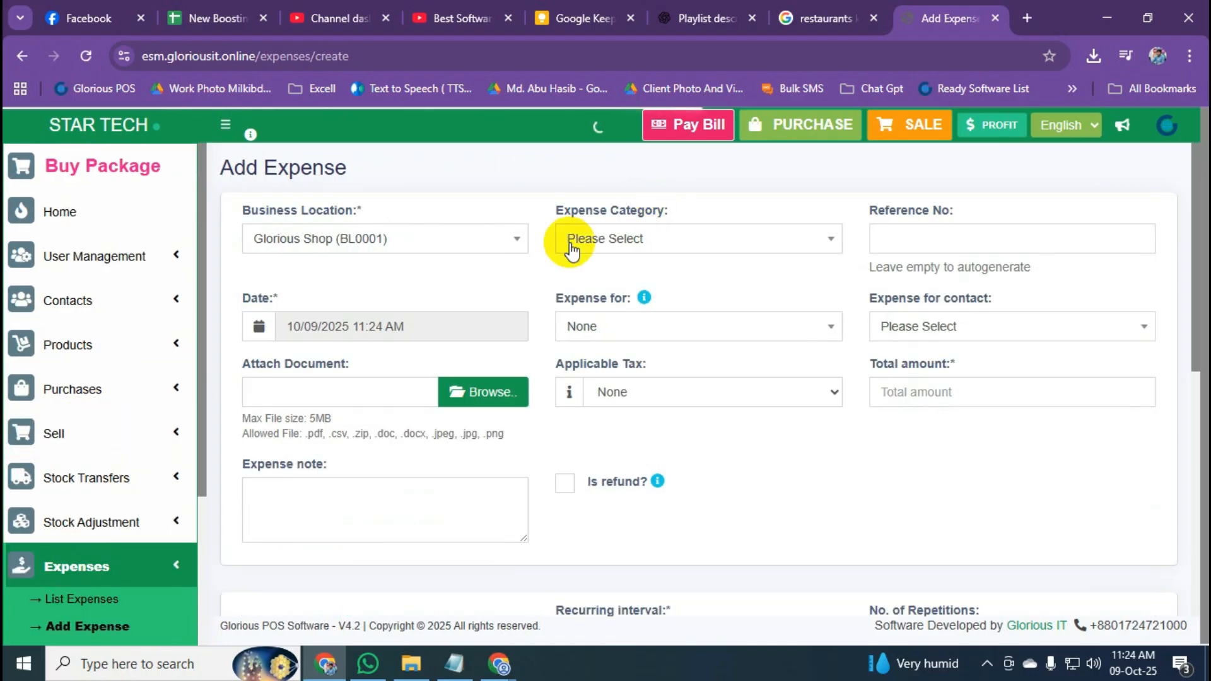
scroll(101, 461, down, 3)
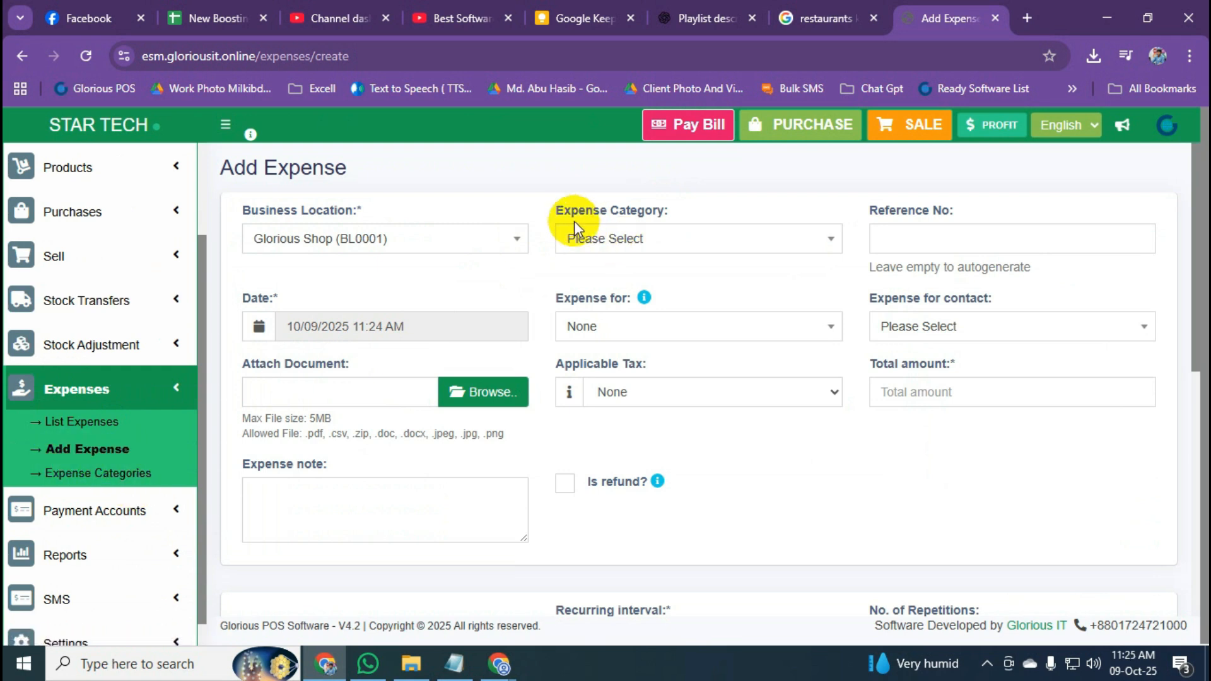
click(656, 239)
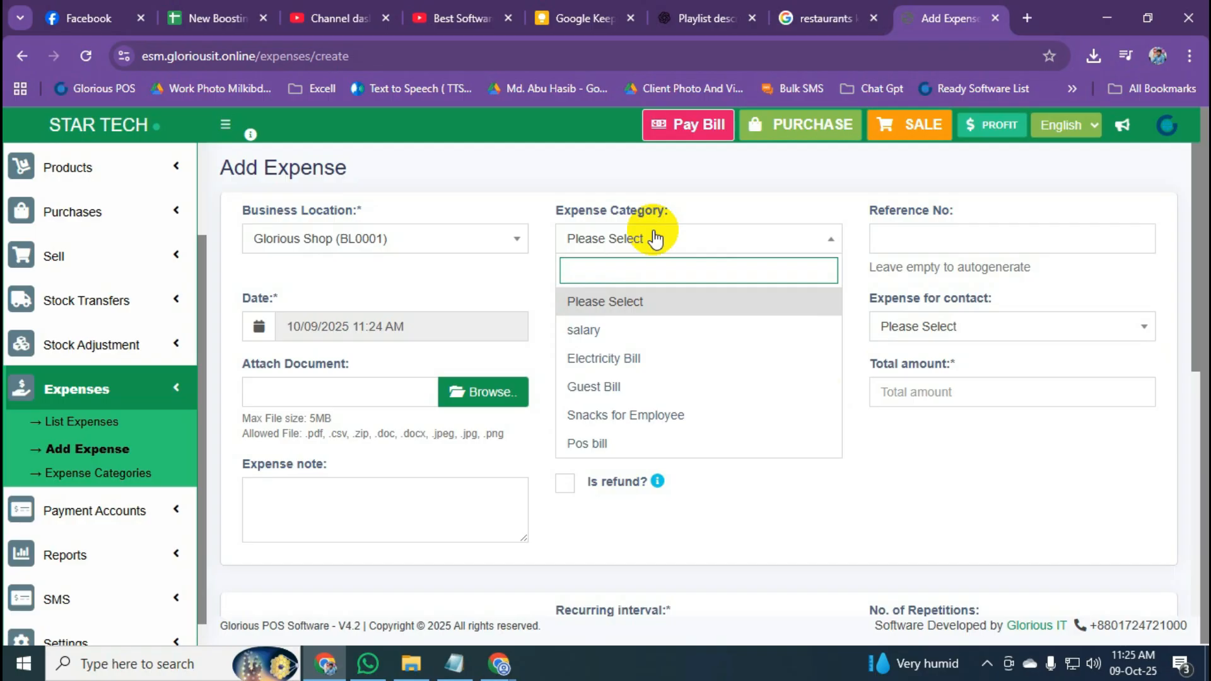
click(670, 370)
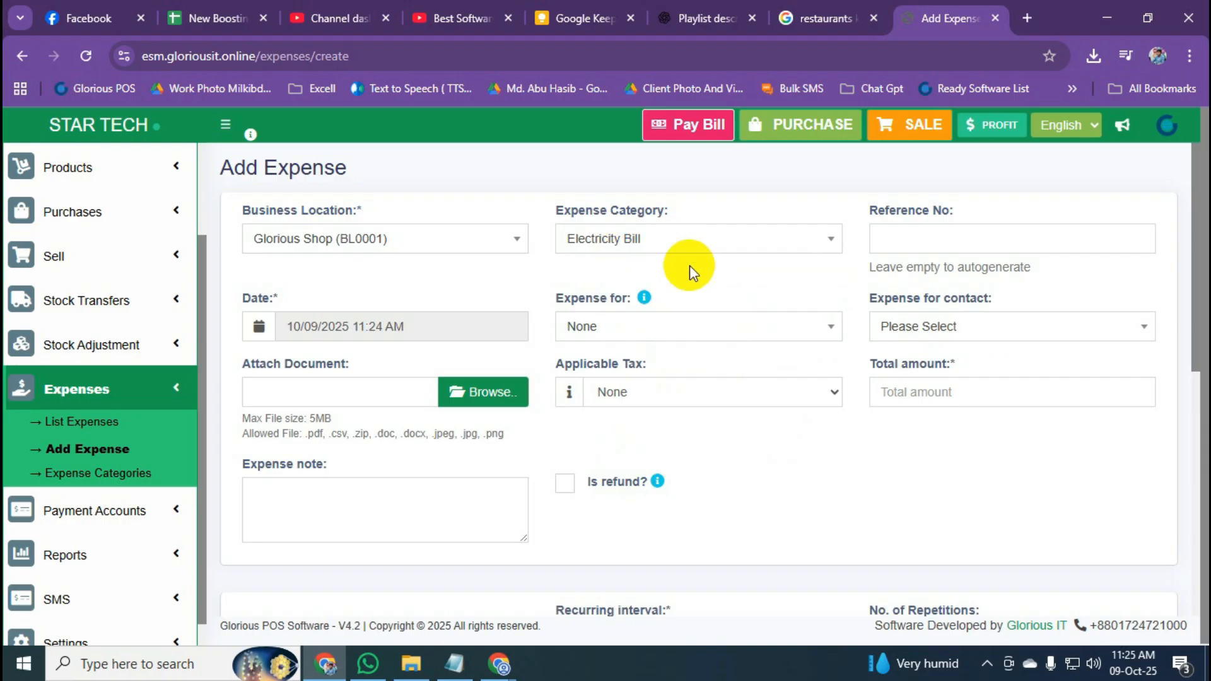
click(869, 367)
drag(871, 369, 946, 378)
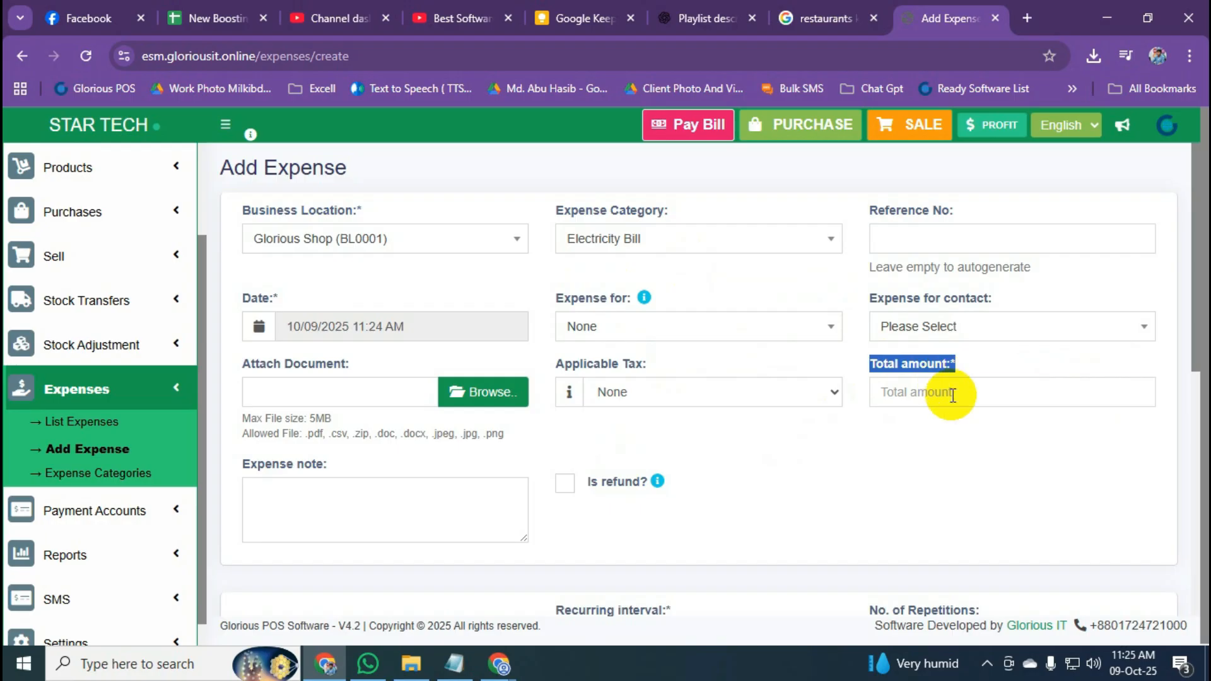
click(952, 394)
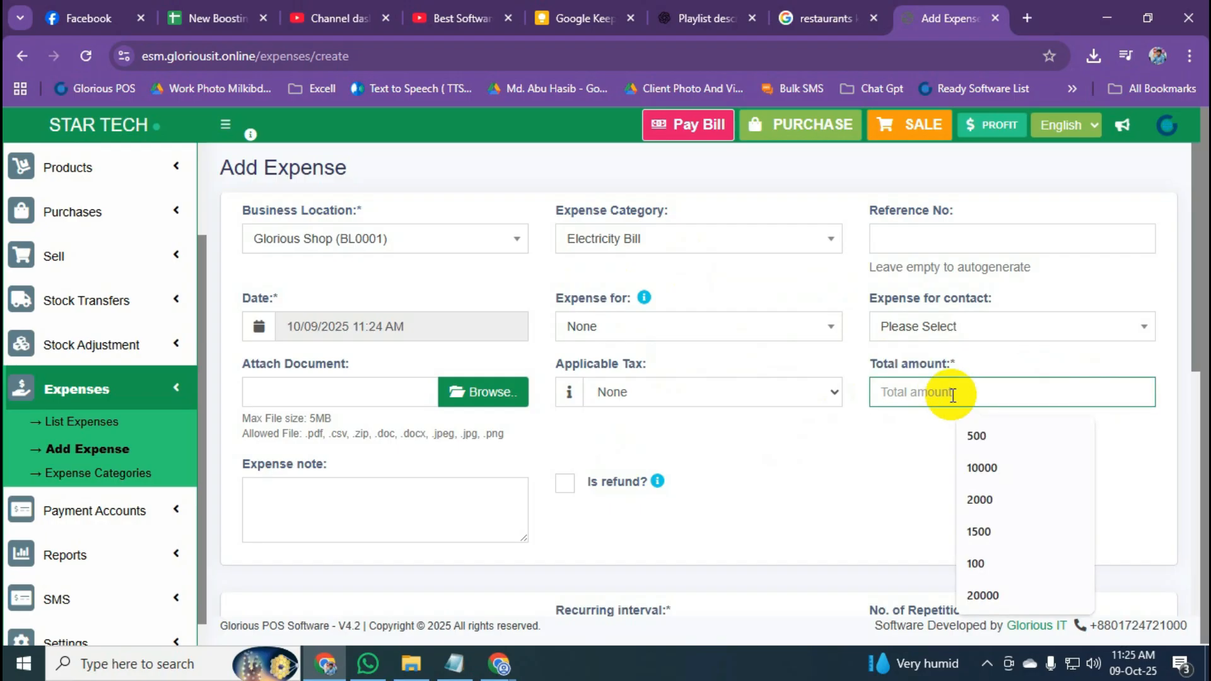
text(2500)
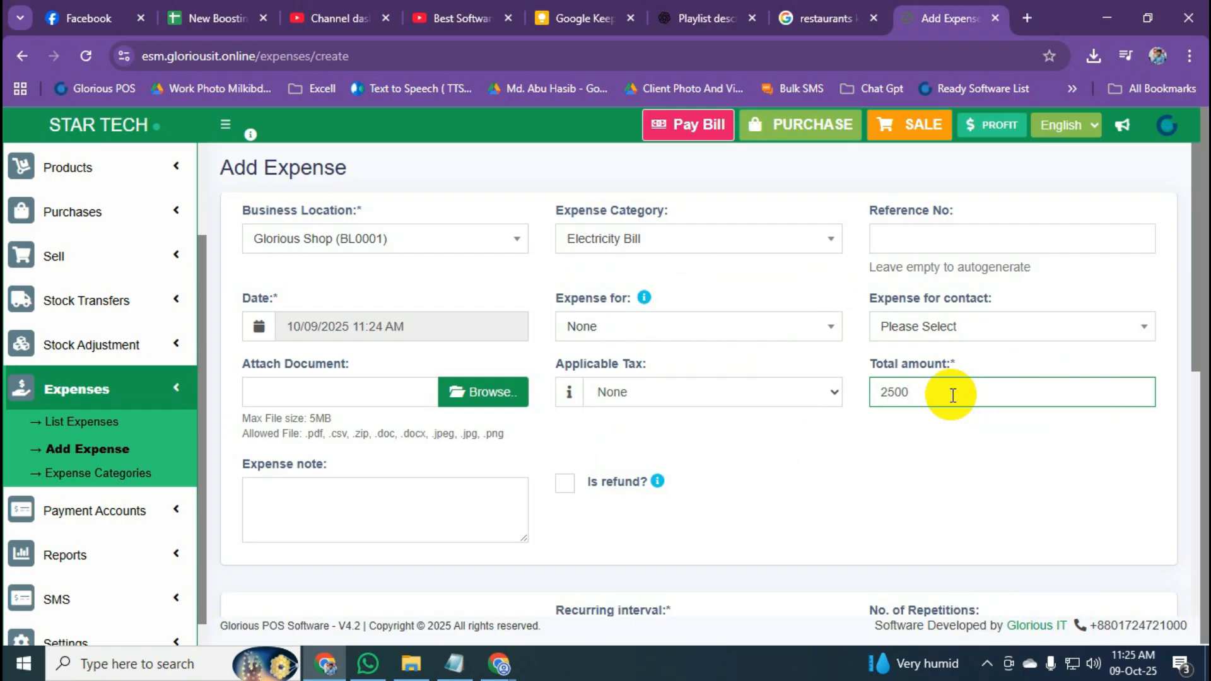
click(938, 435)
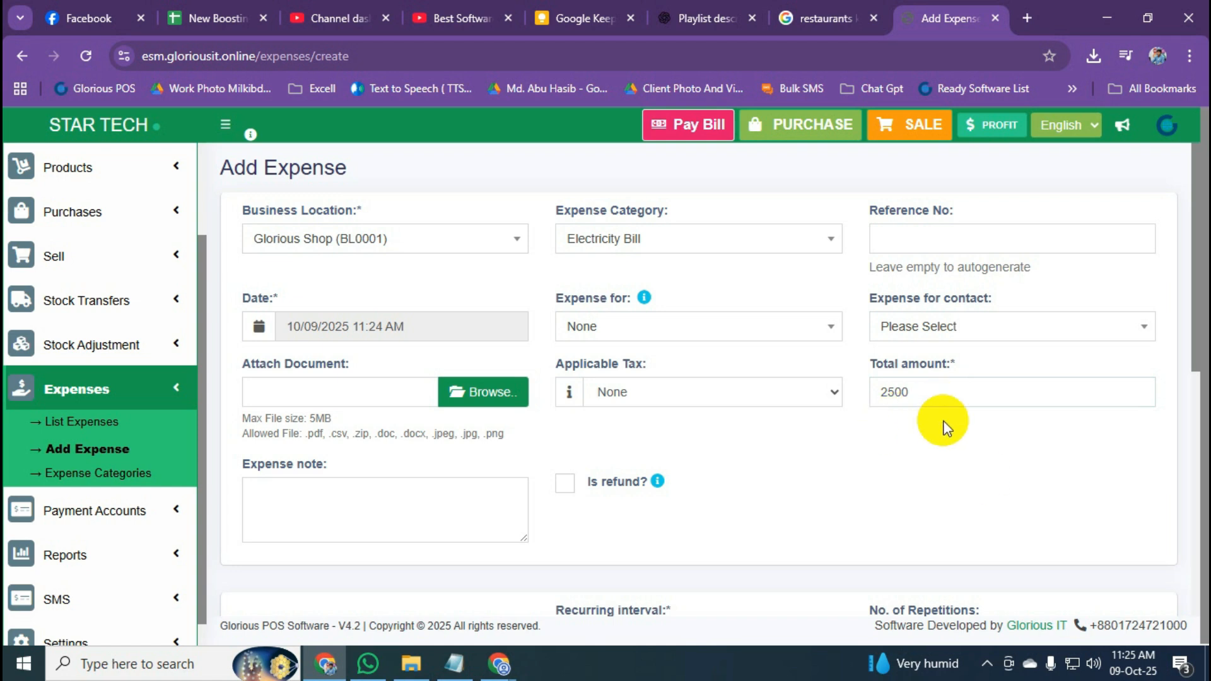
Pay the full 2500 from the Cash account and save the expense.
click(1194, 308)
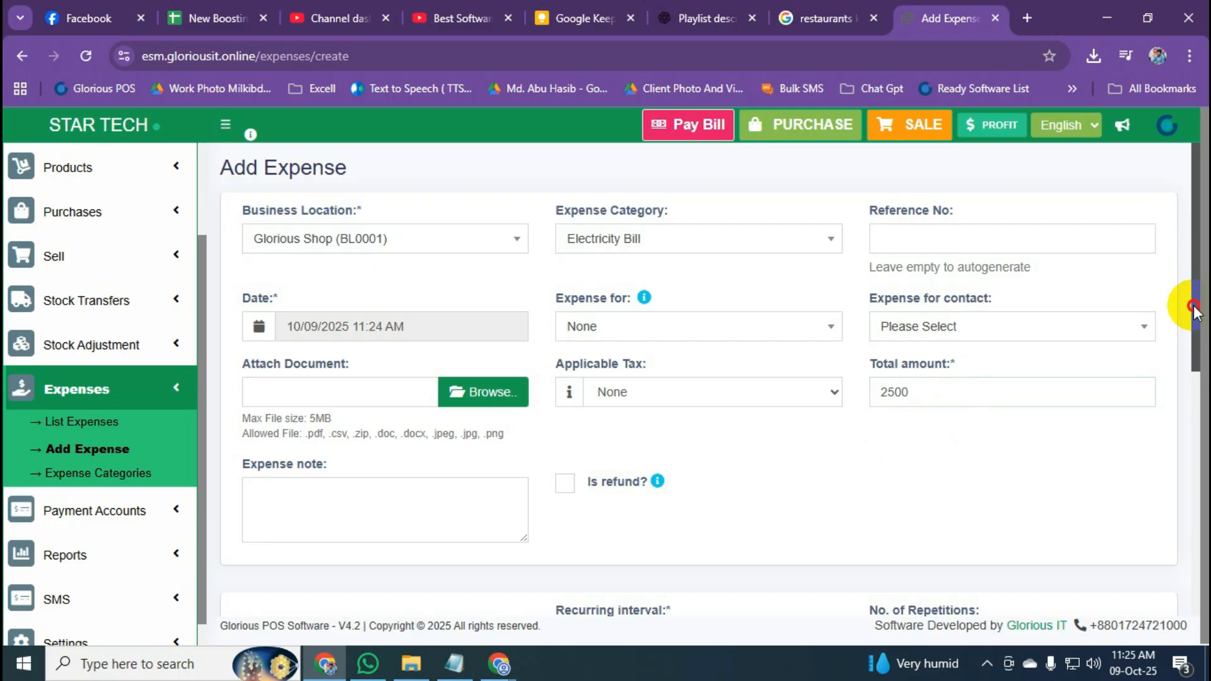
drag(1194, 308, 1192, 508)
click(347, 303)
drag(346, 302, 257, 319)
text(2500)
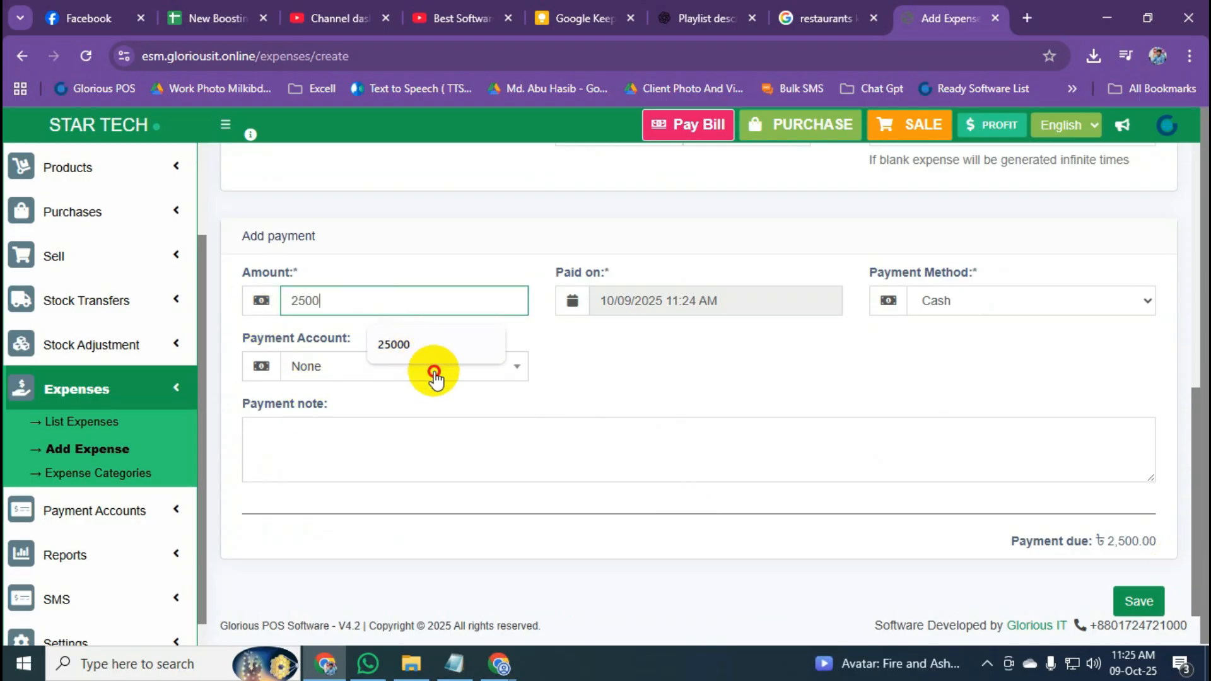
click(434, 376)
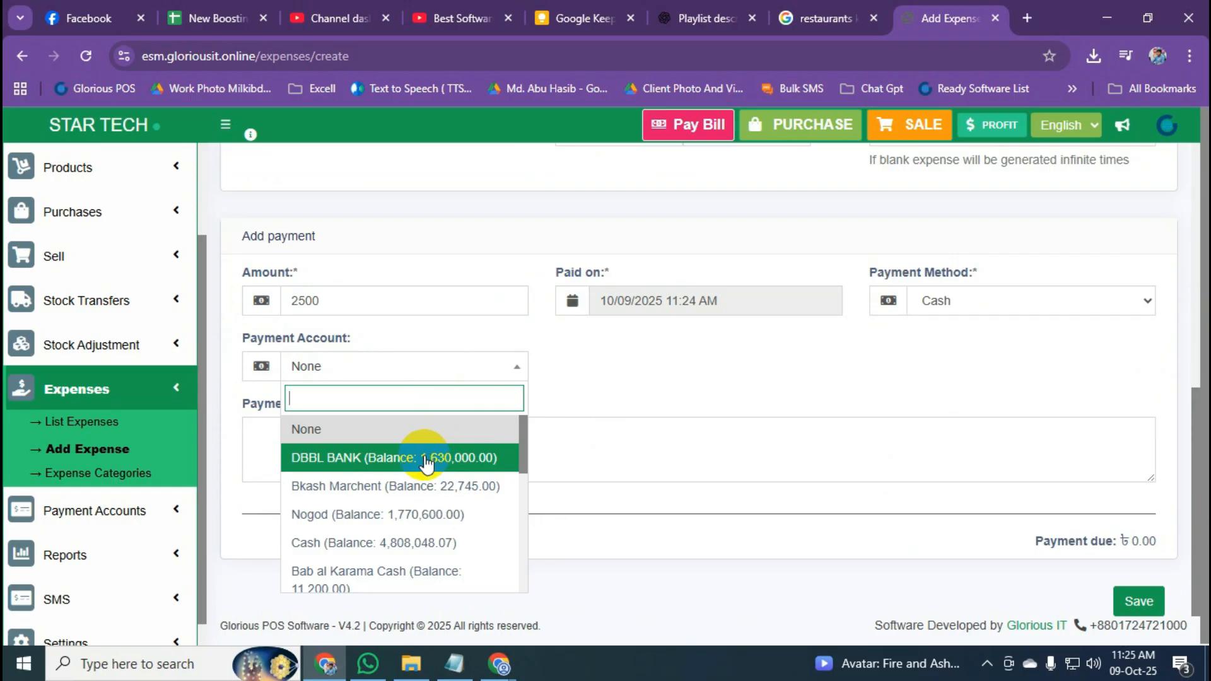
click(409, 542)
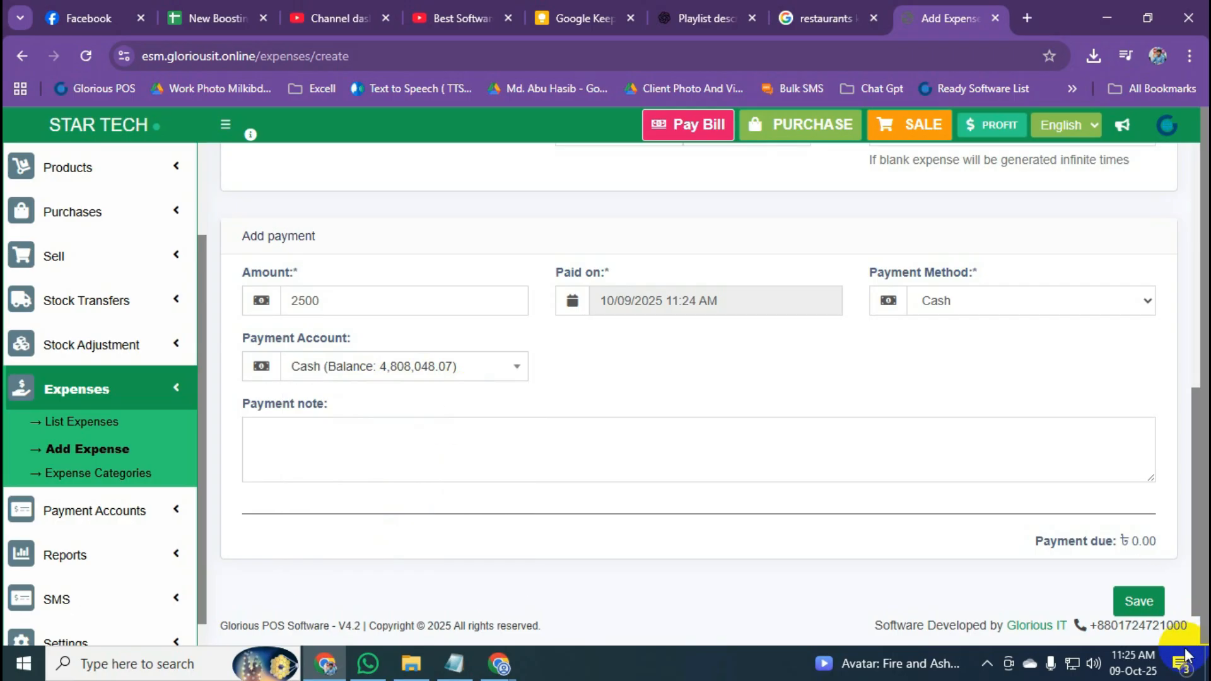
click(1134, 606)
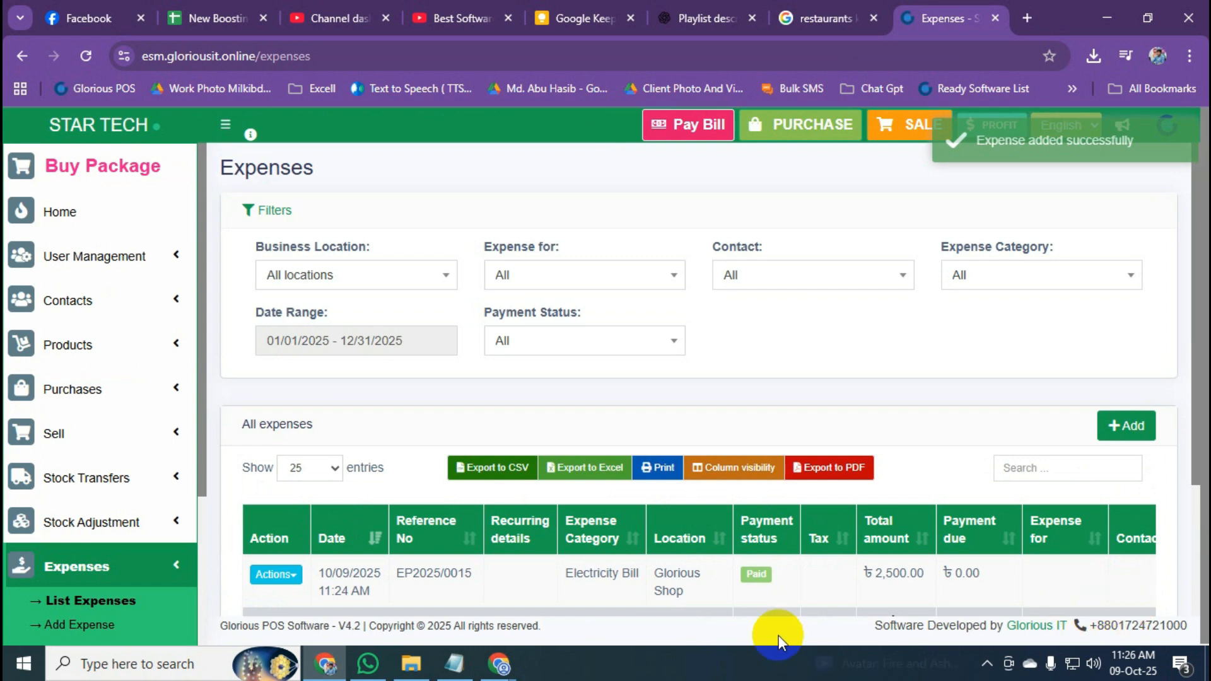
scroll(94, 521, down, 3)
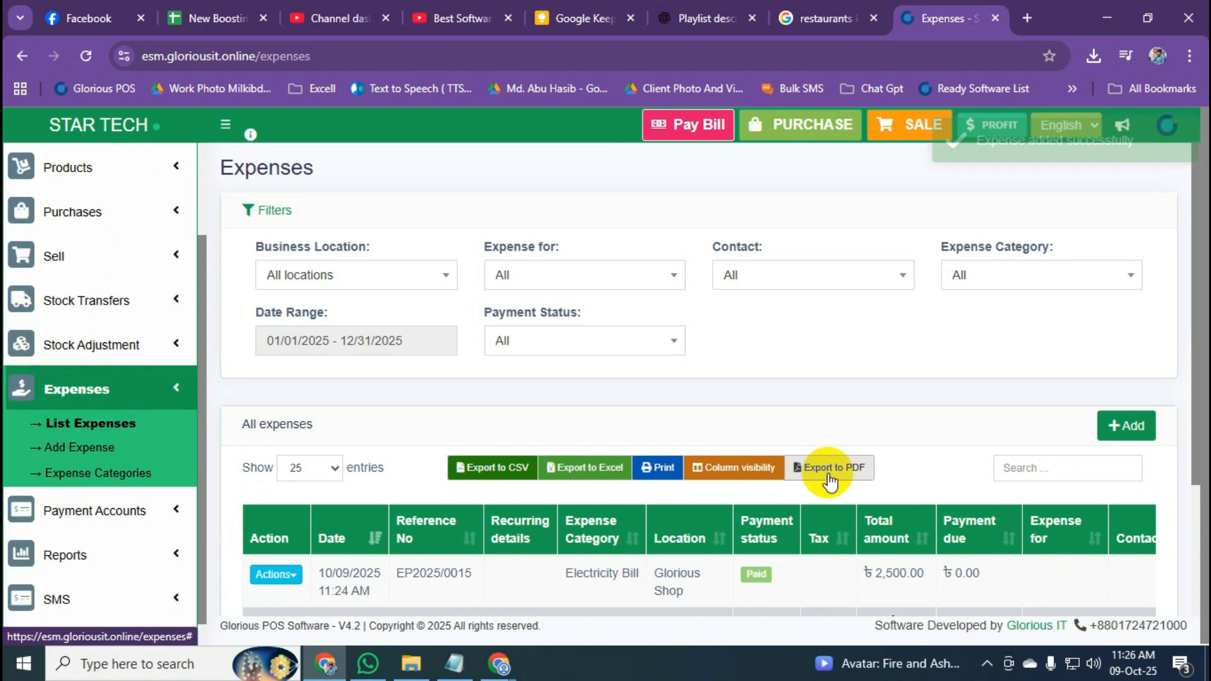
scroll(825, 465, down, 3)
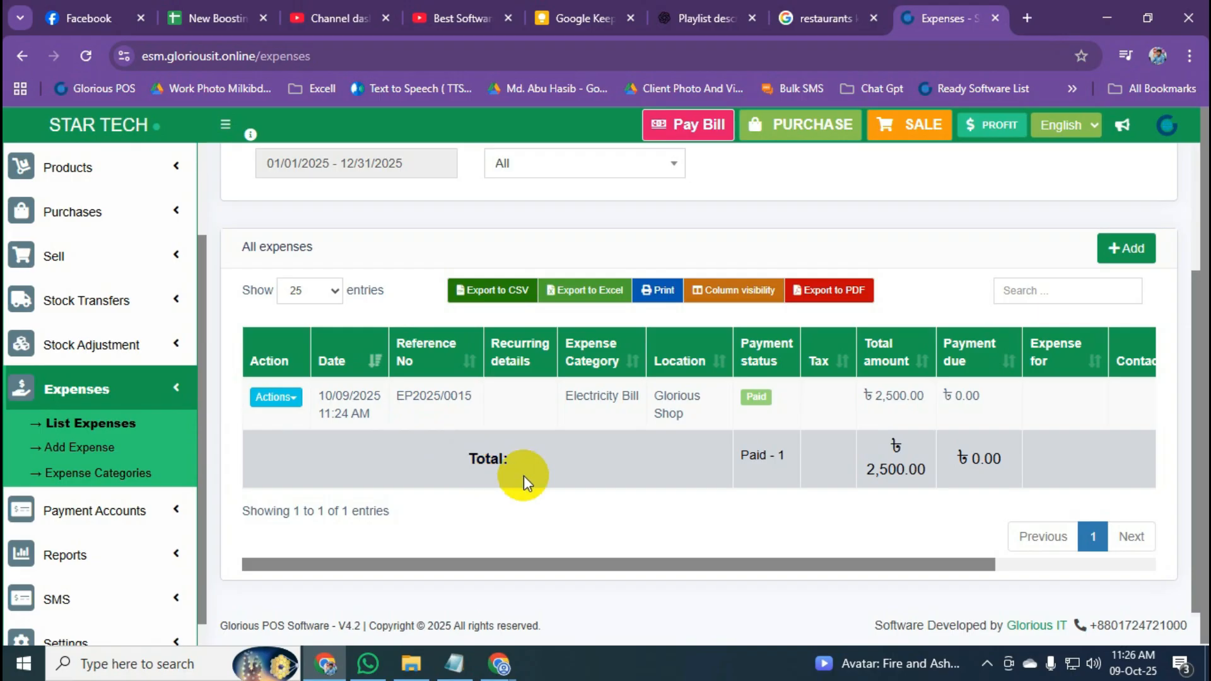
scroll(524, 476, up, 2)
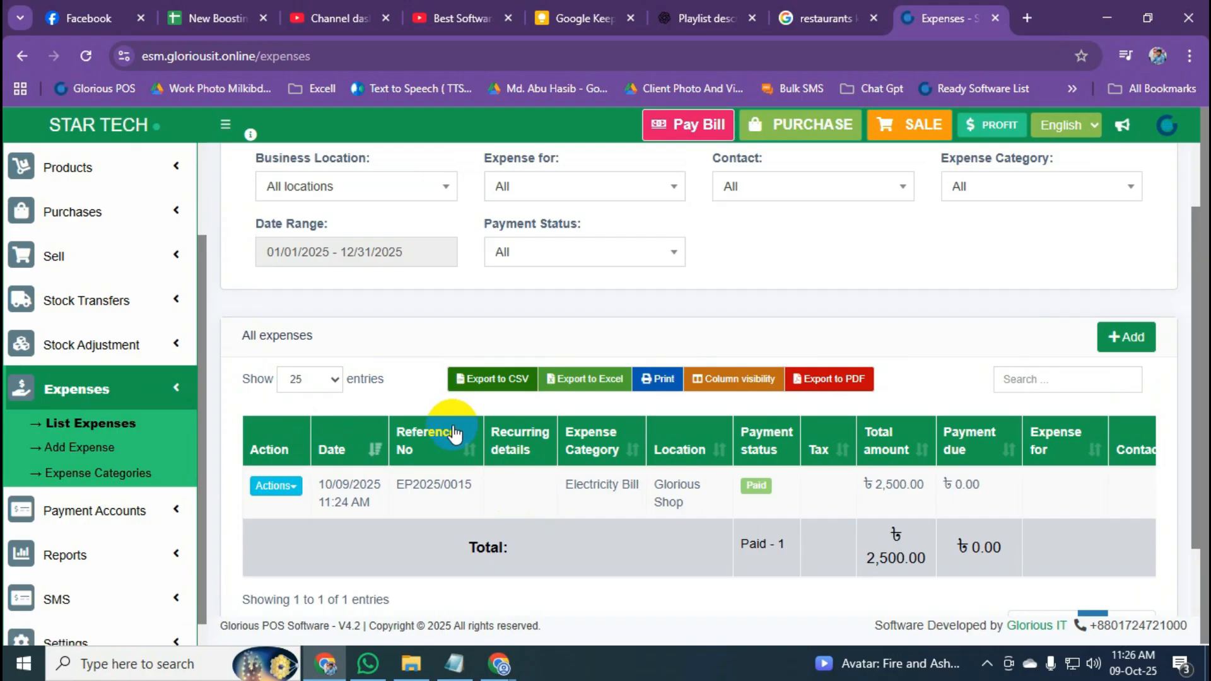
scroll(453, 433, up, 2)
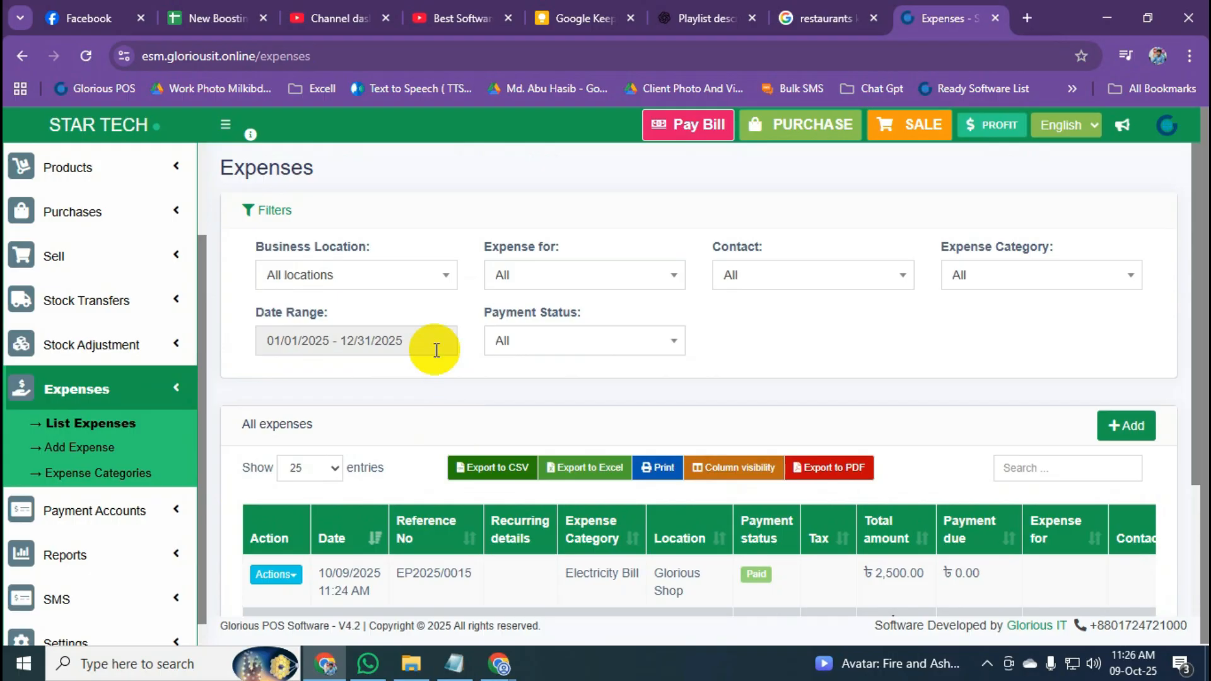
triple_click(344, 339)
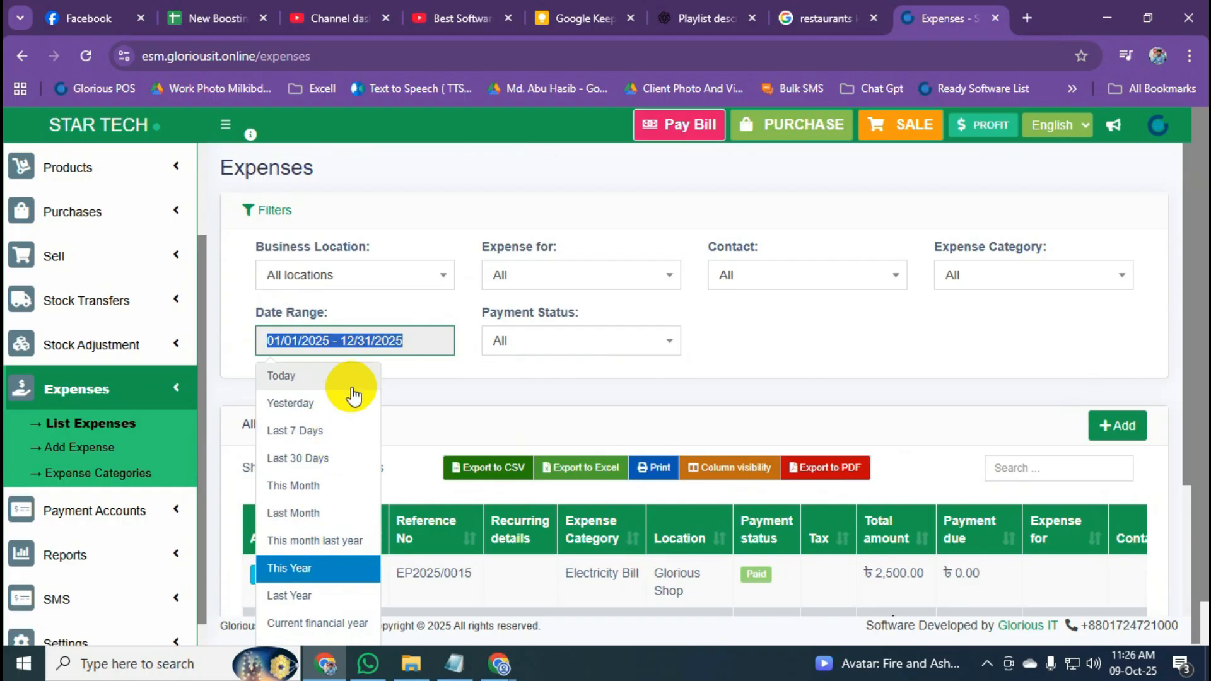
click(834, 336)
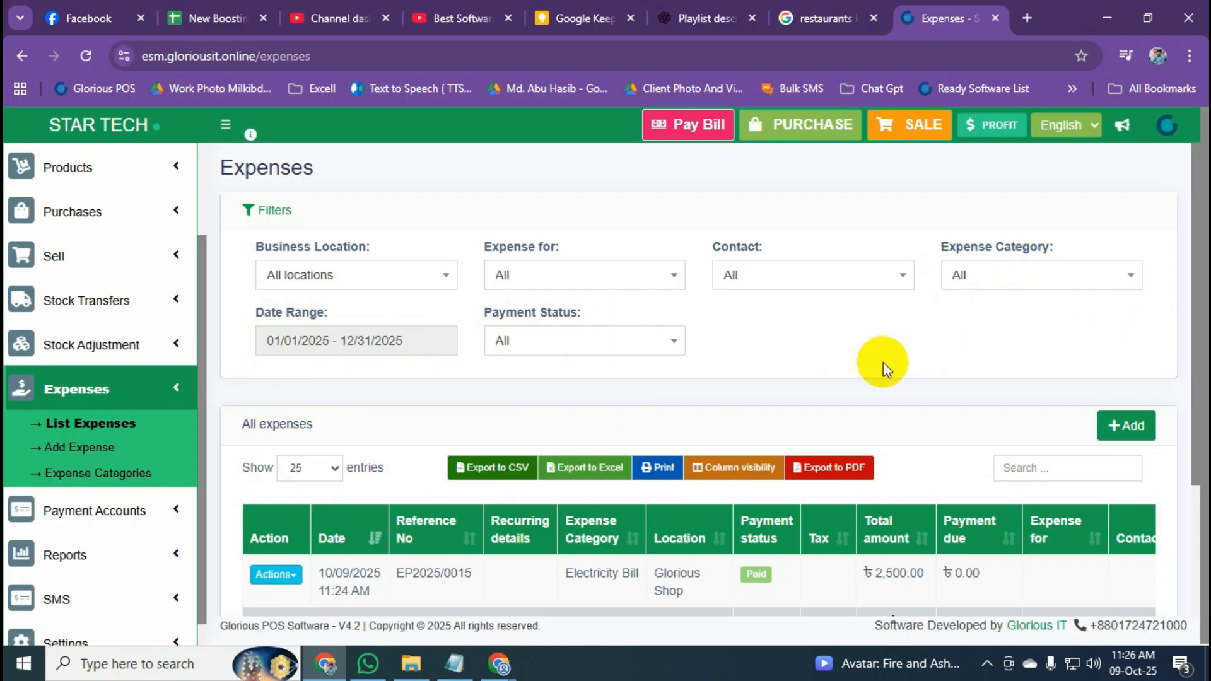
click(1081, 276)
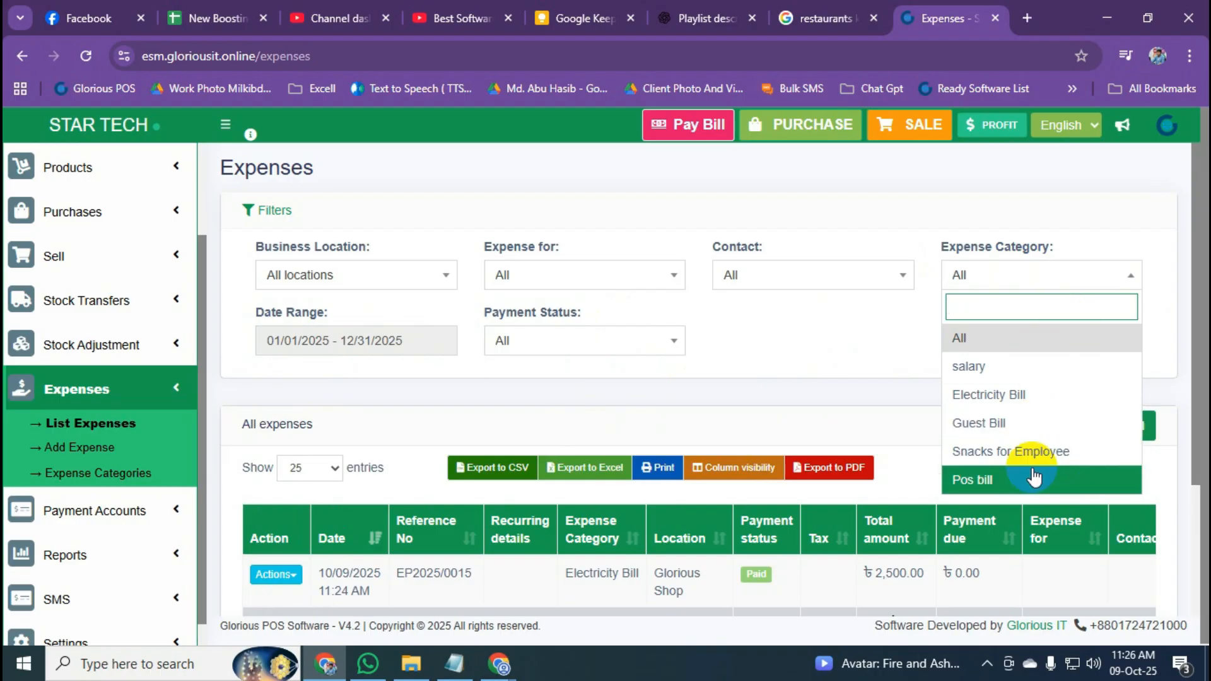
click(895, 344)
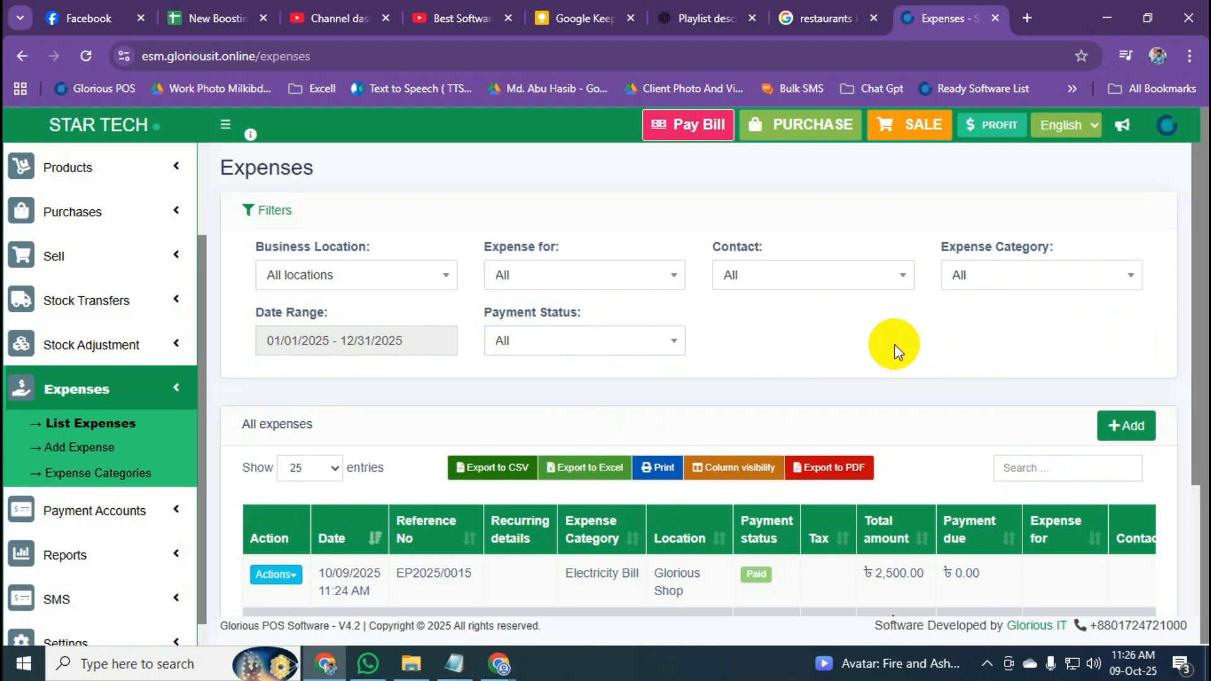
Collapse the Expenses menu and expand Payment Accounts in the sidebar.
click(164, 407)
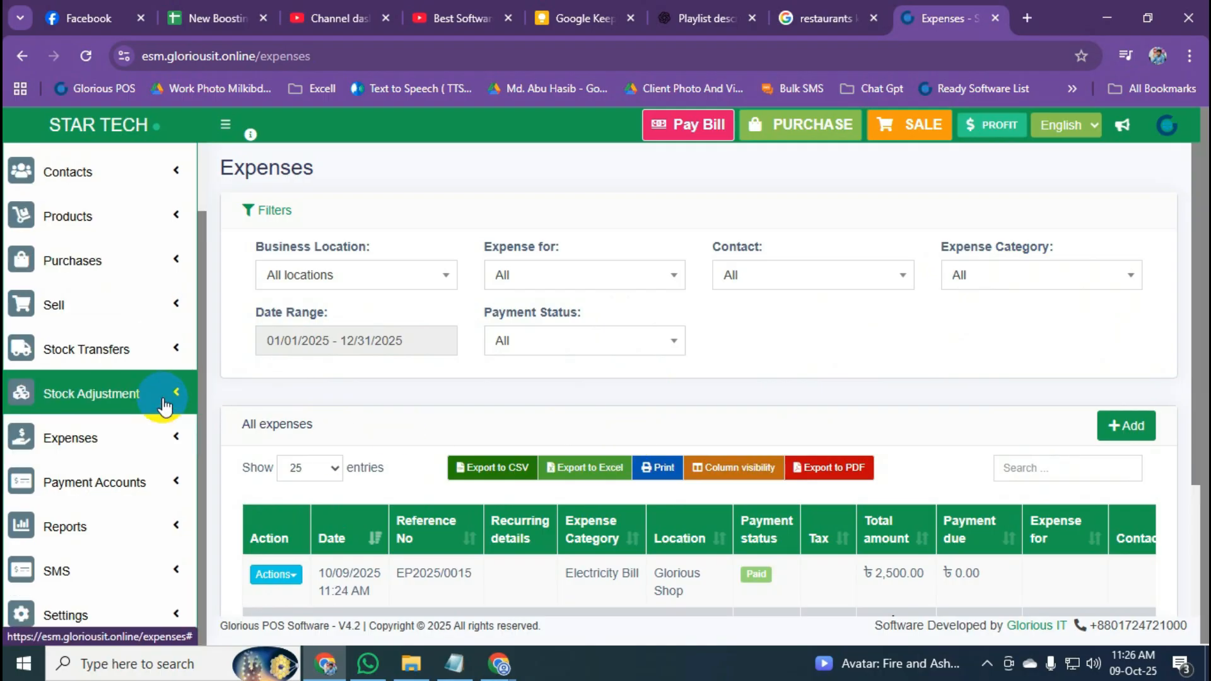
click(165, 439)
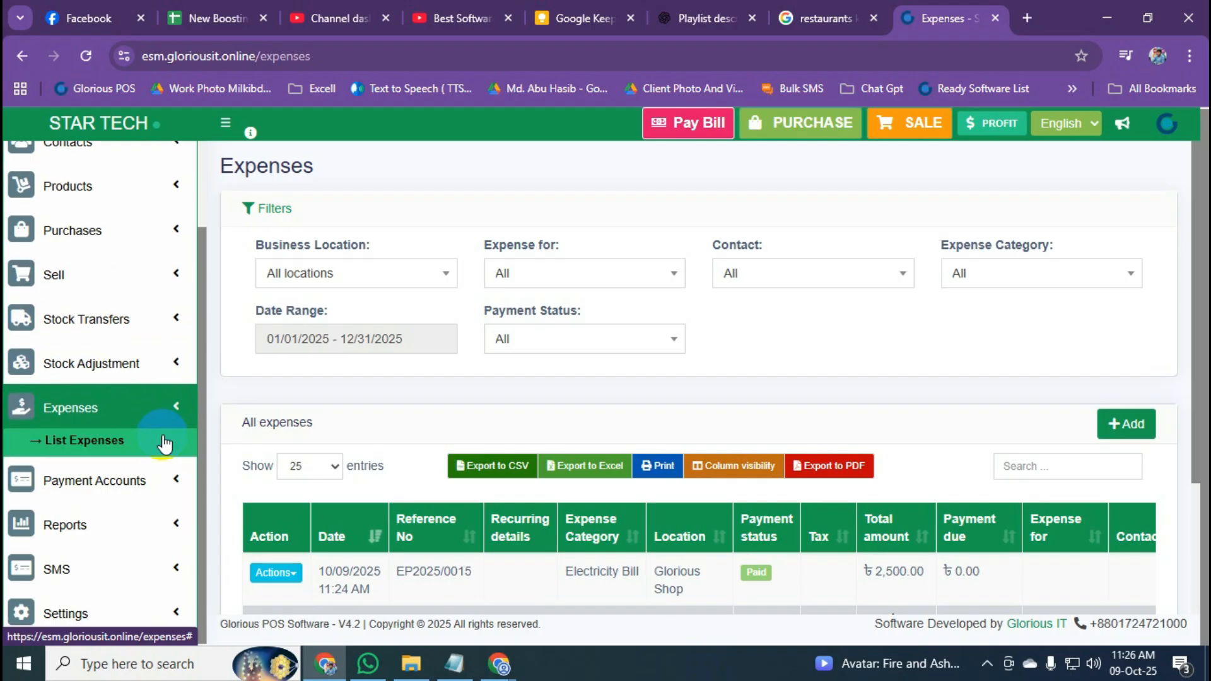
click(179, 391)
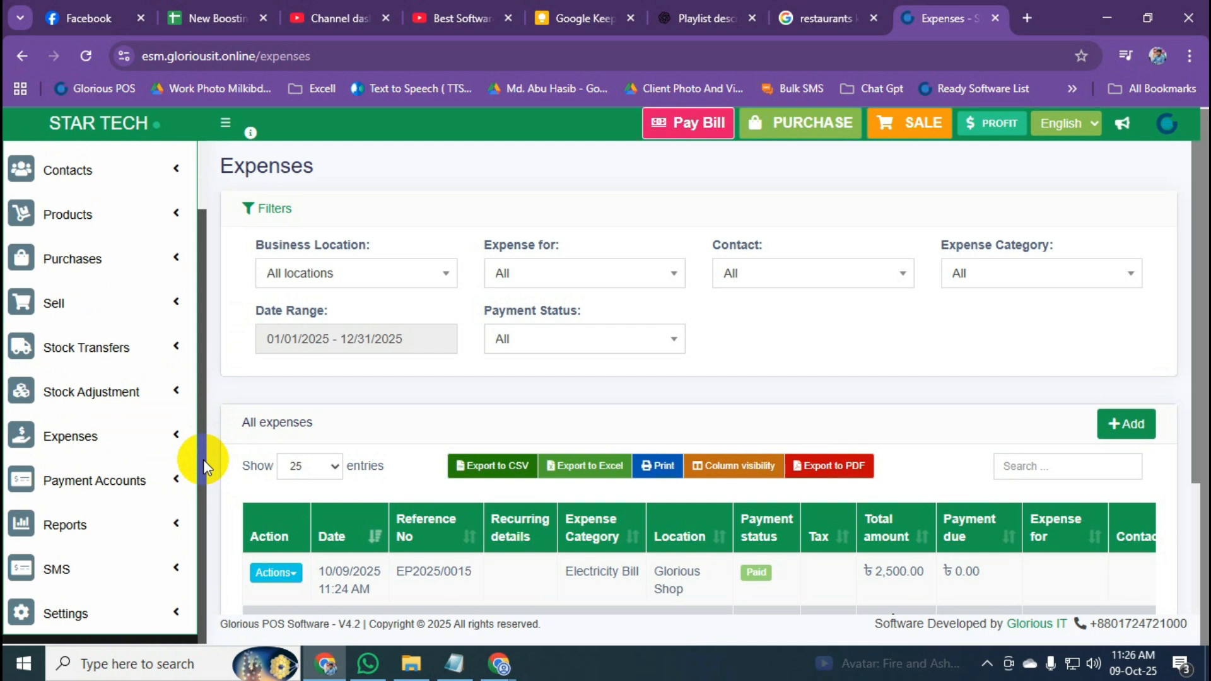
click(128, 479)
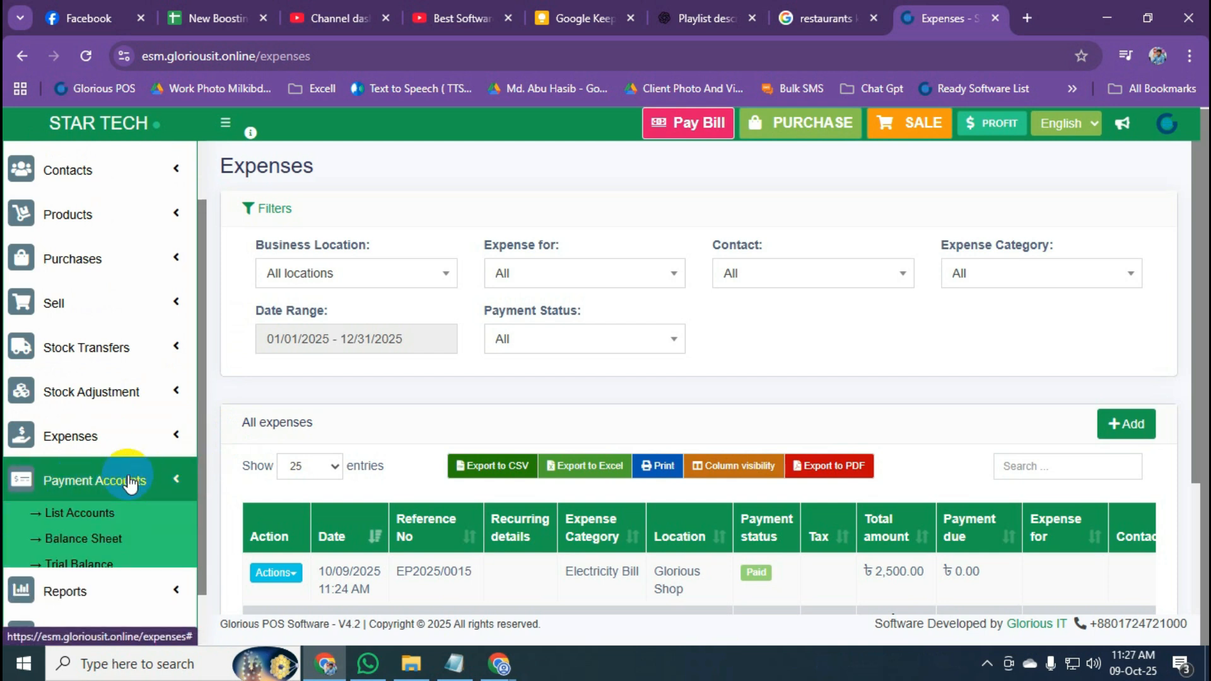
scroll(129, 480, down, 2)
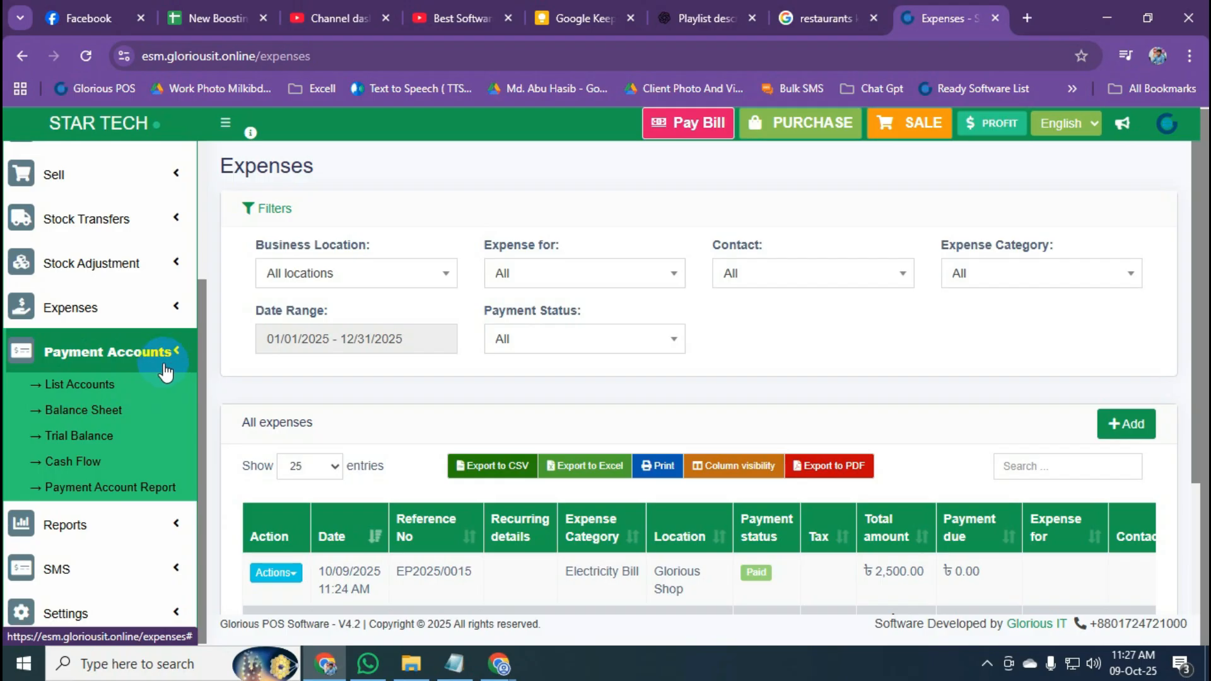
Open List Accounts and scroll through all 16 payment accounts and their balances.
click(81, 384)
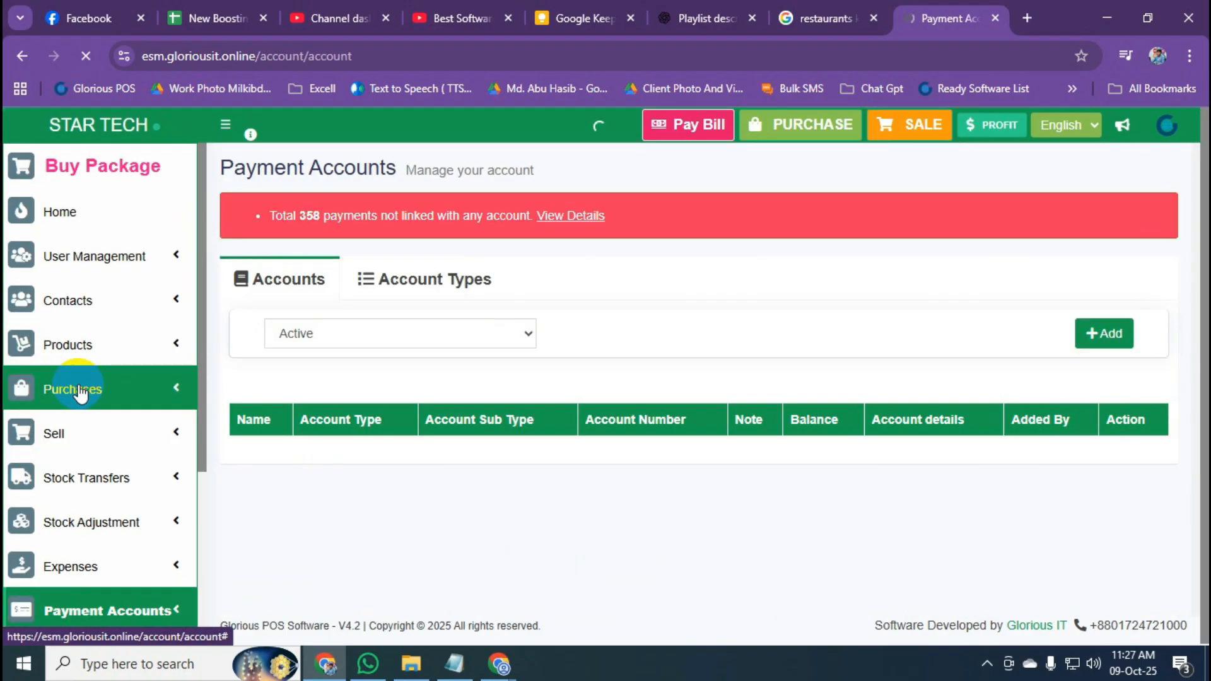
scroll(605, 378, down, 3)
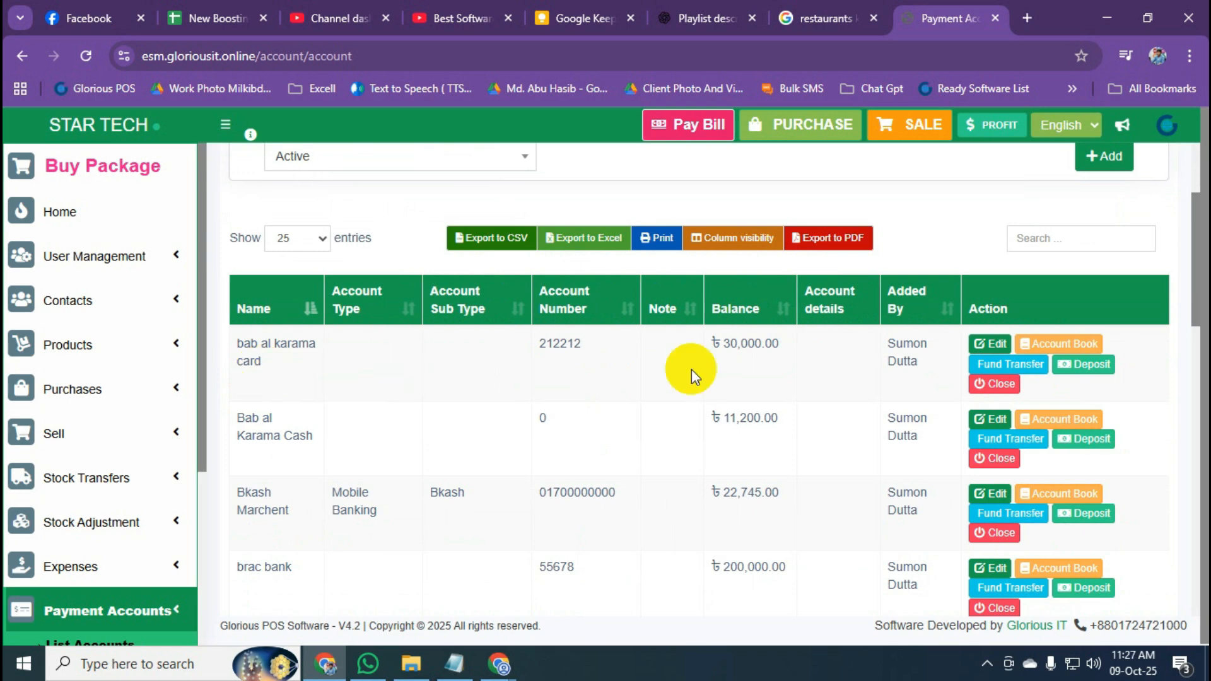
scroll(709, 369, down, 3)
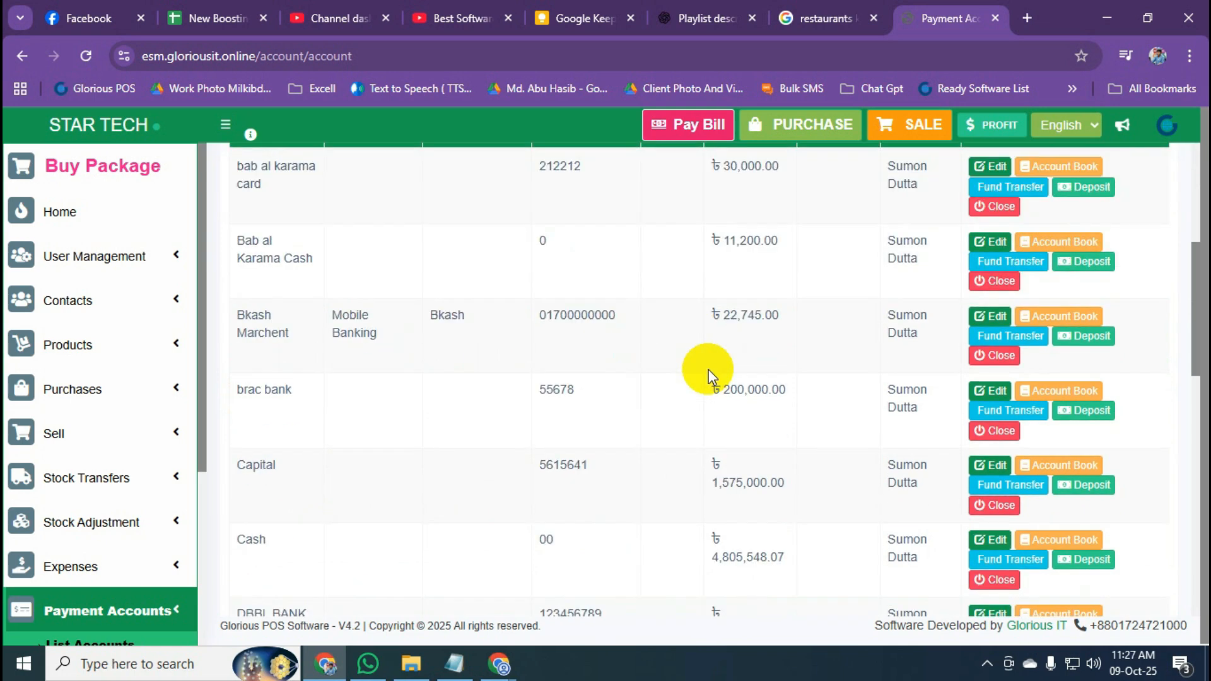
scroll(392, 392, down, 3)
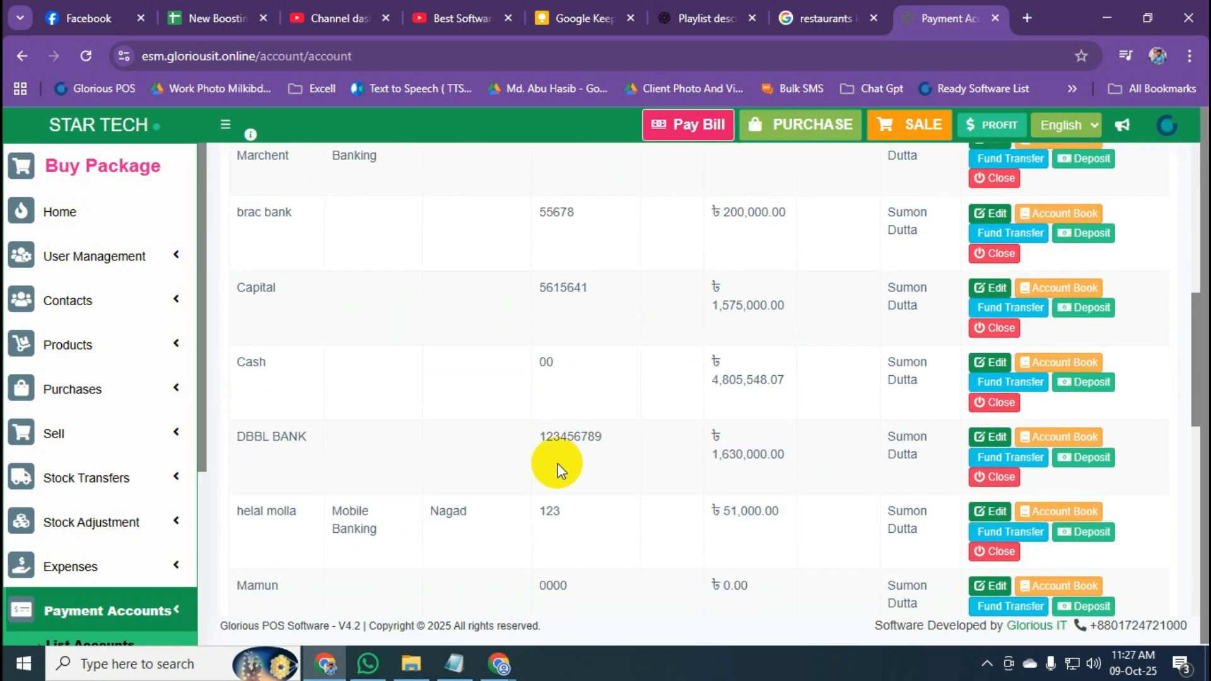
scroll(589, 467, up, 5)
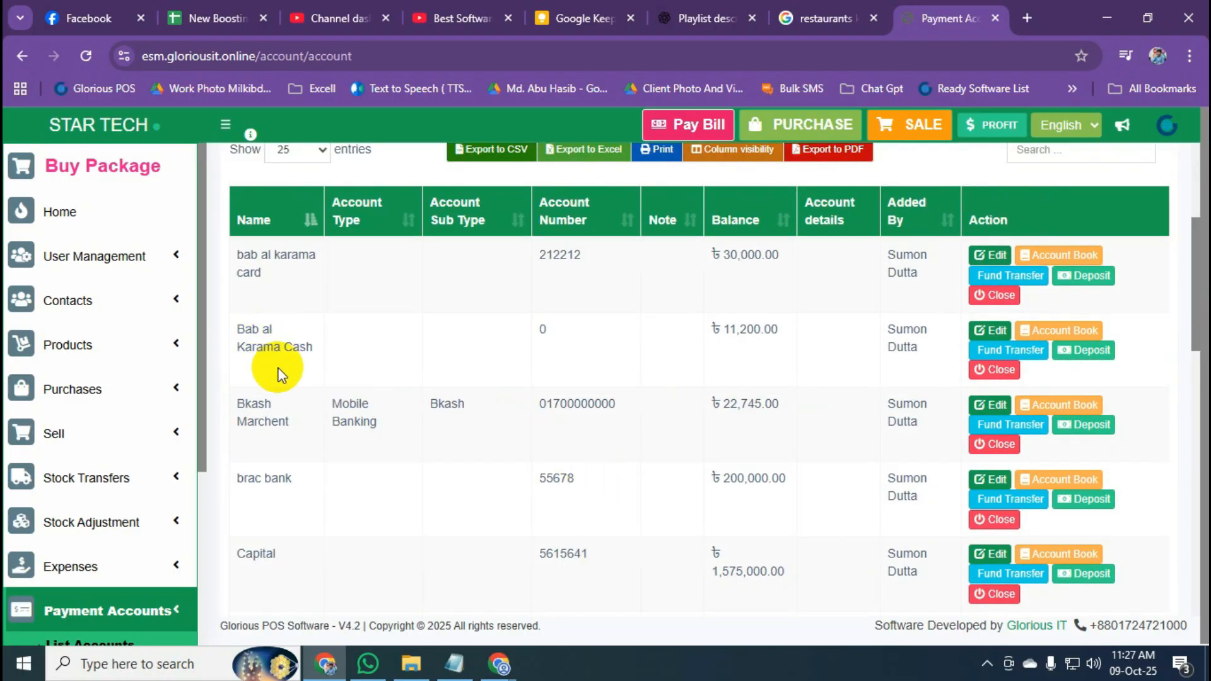
scroll(278, 376, down, 9)
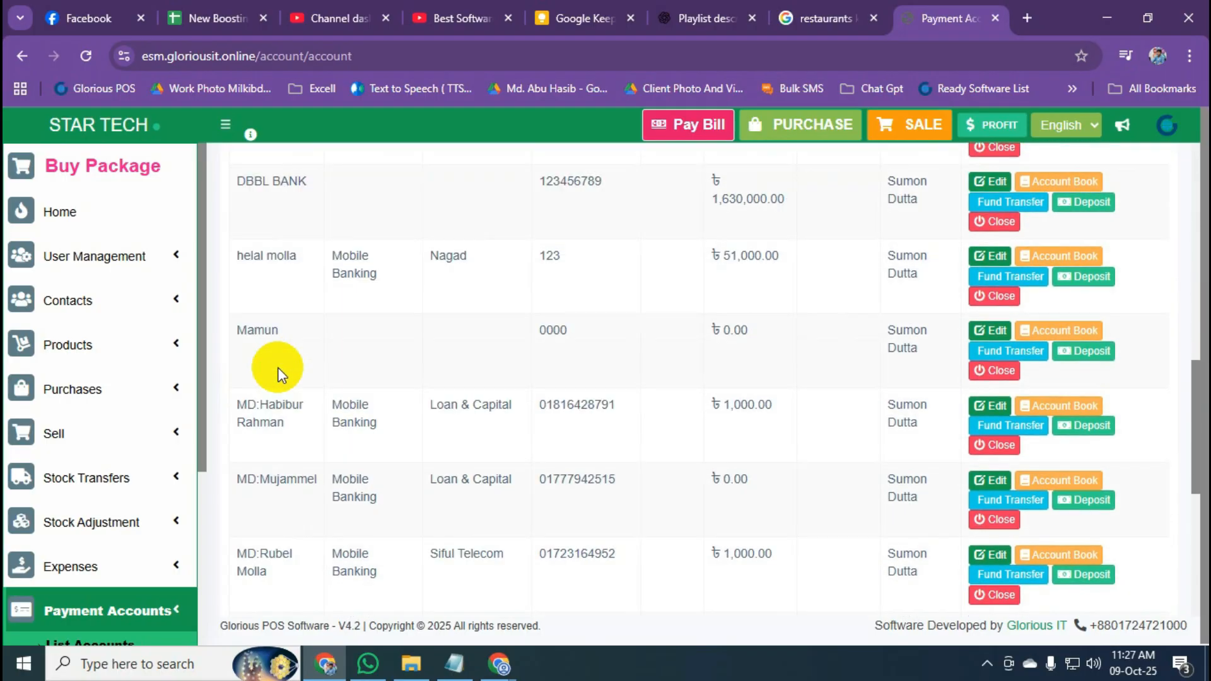
scroll(277, 375, down, 6)
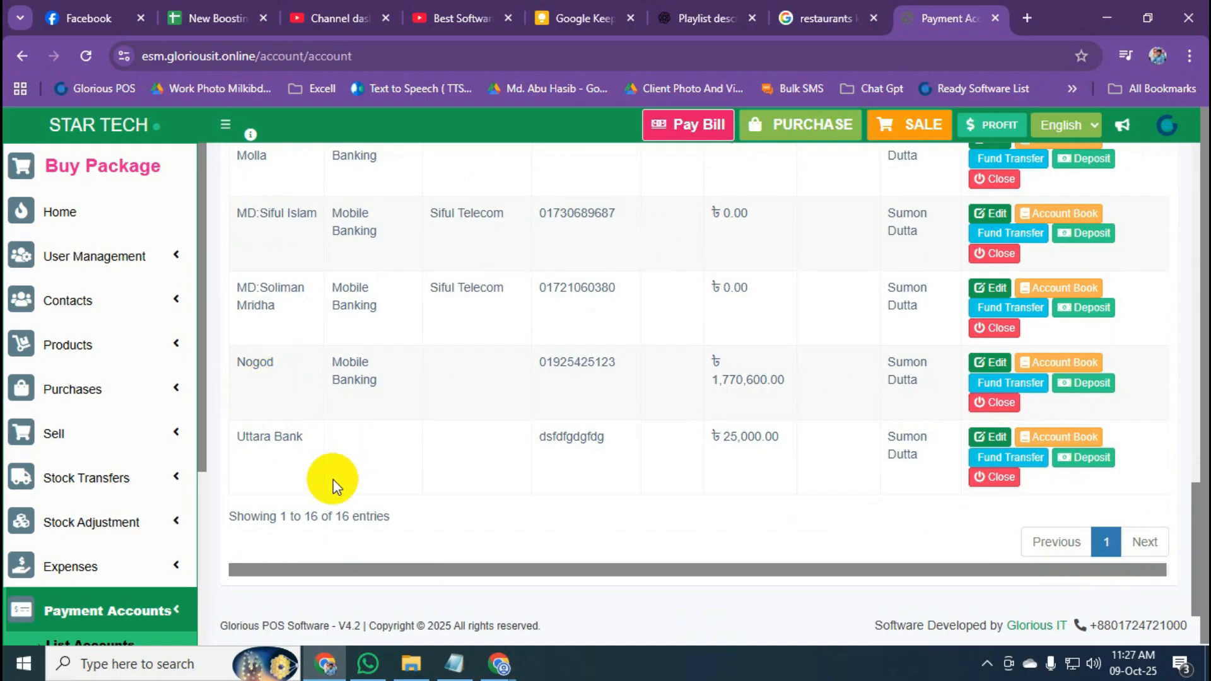
scroll(316, 461, up, 5)
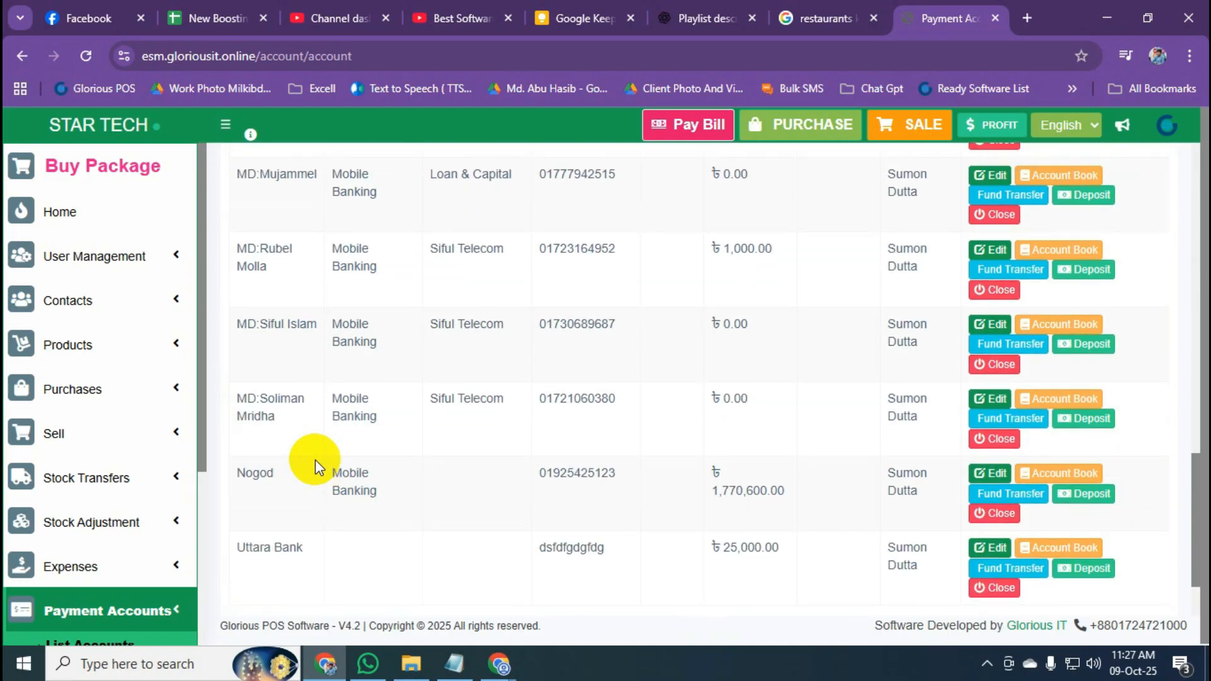
scroll(334, 350, up, 12)
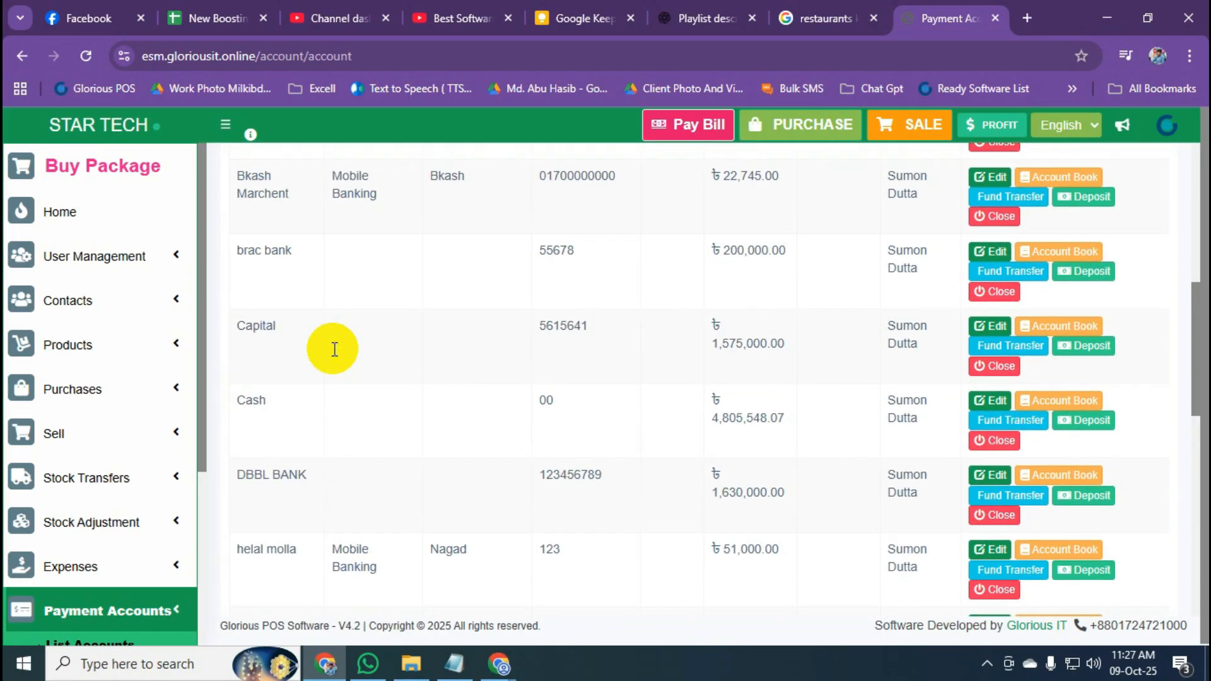
scroll(354, 432, down, 2)
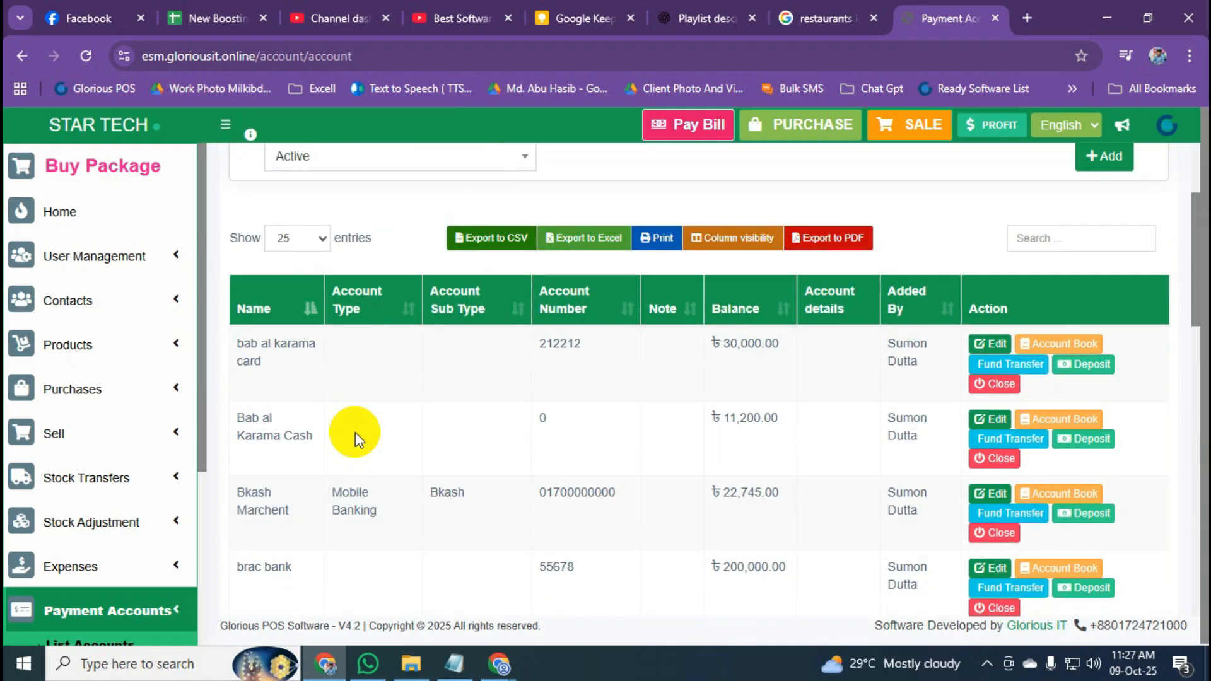
scroll(641, 426, up, 3)
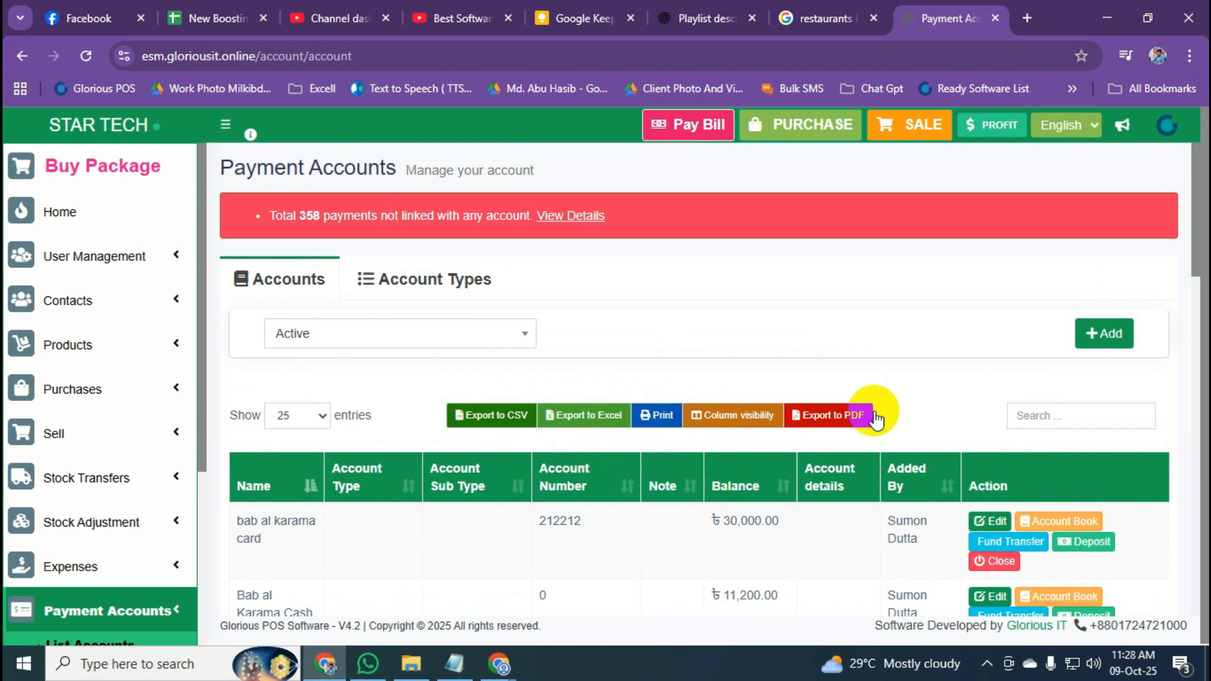
scroll(967, 343, down, 3)
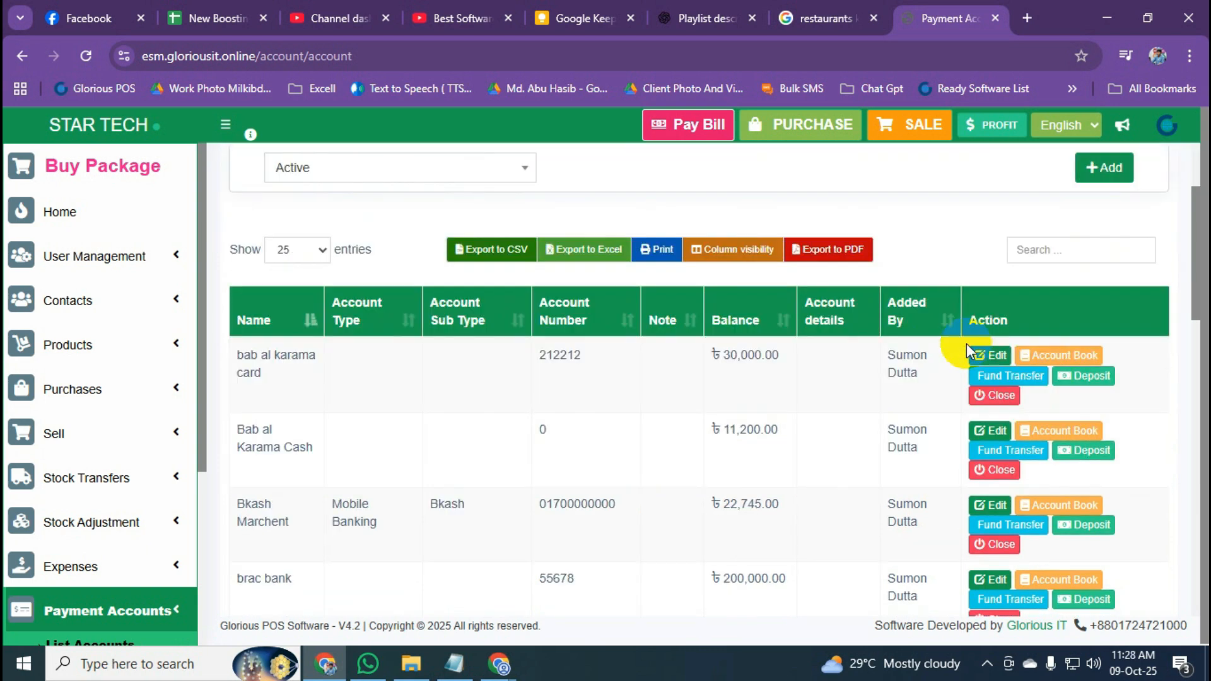
scroll(966, 344, up, 3)
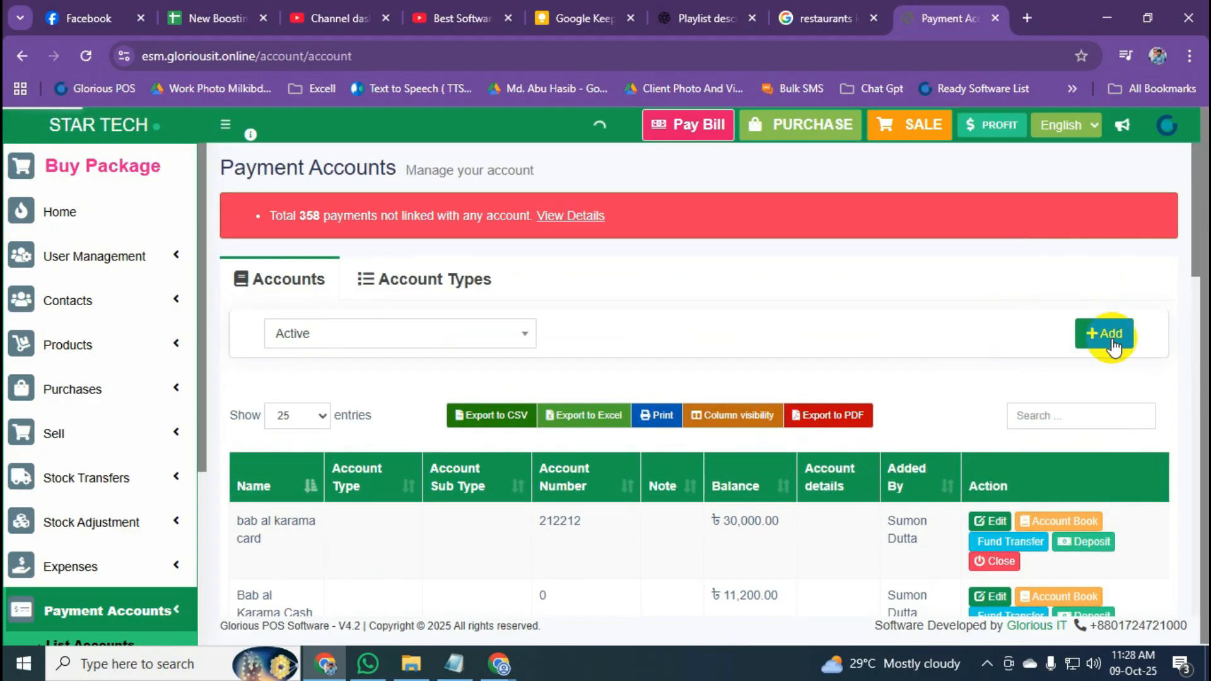
Start a new payment account named CASH and enter an account number.
click(1111, 338)
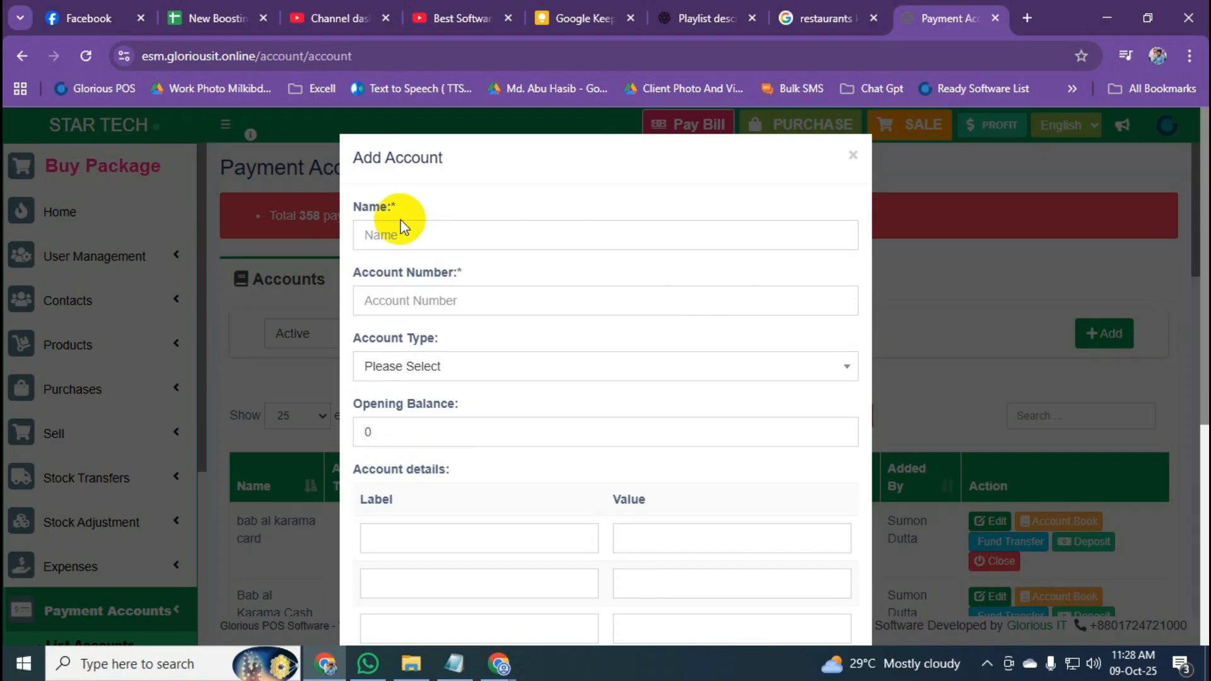
drag(354, 209, 397, 213)
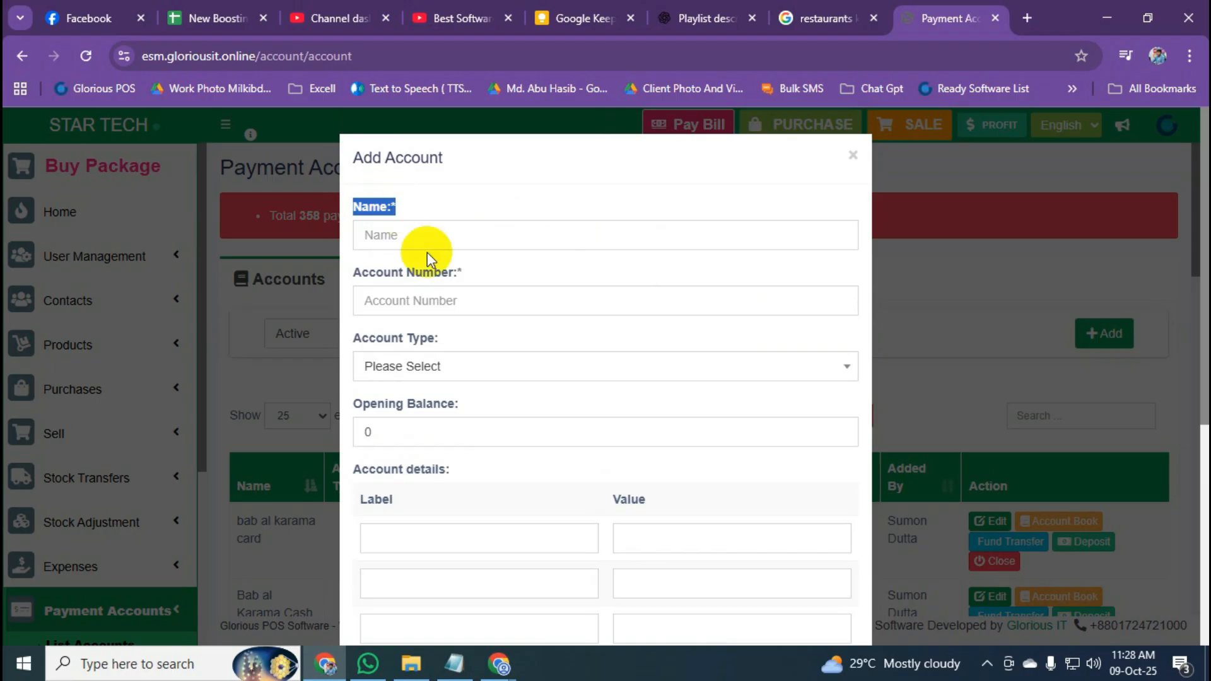
drag(354, 272, 454, 274)
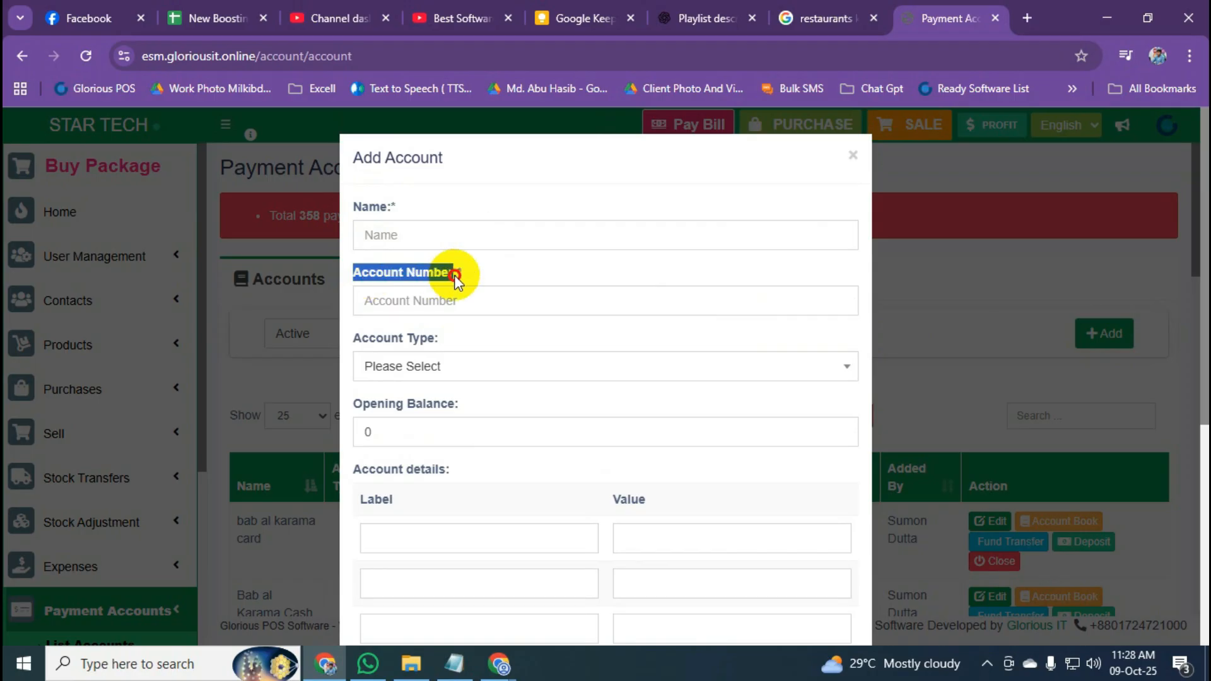
click(423, 243)
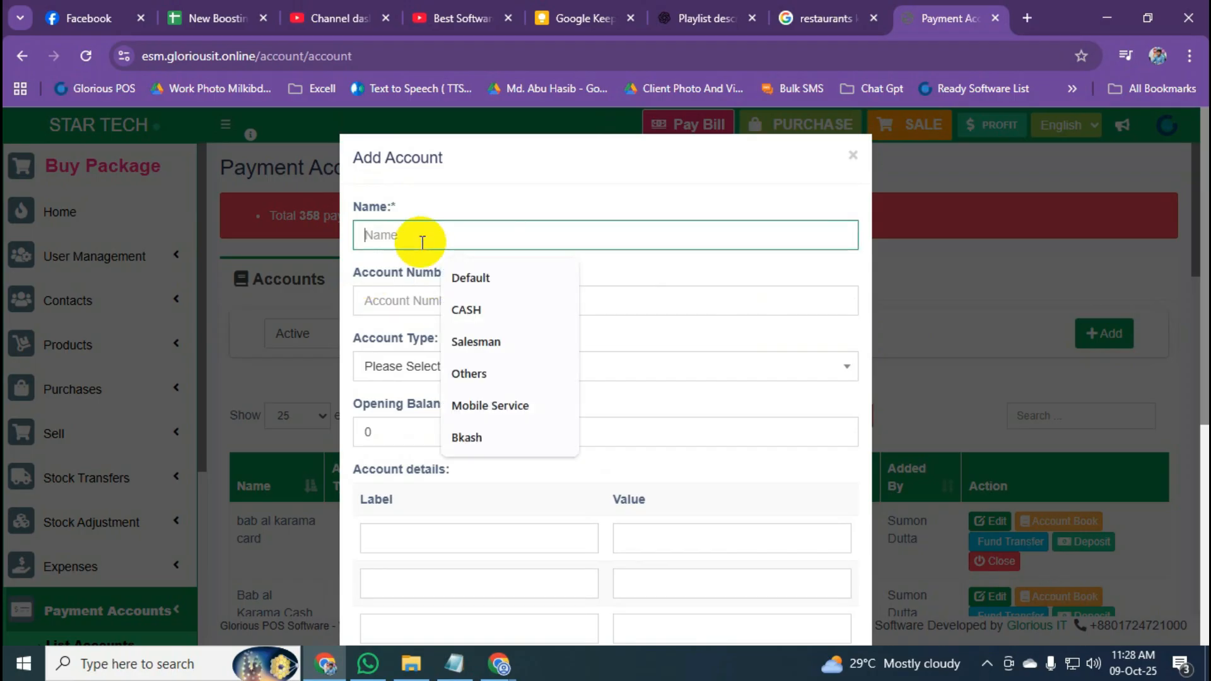
text(CASH)
click(575, 186)
click(461, 308)
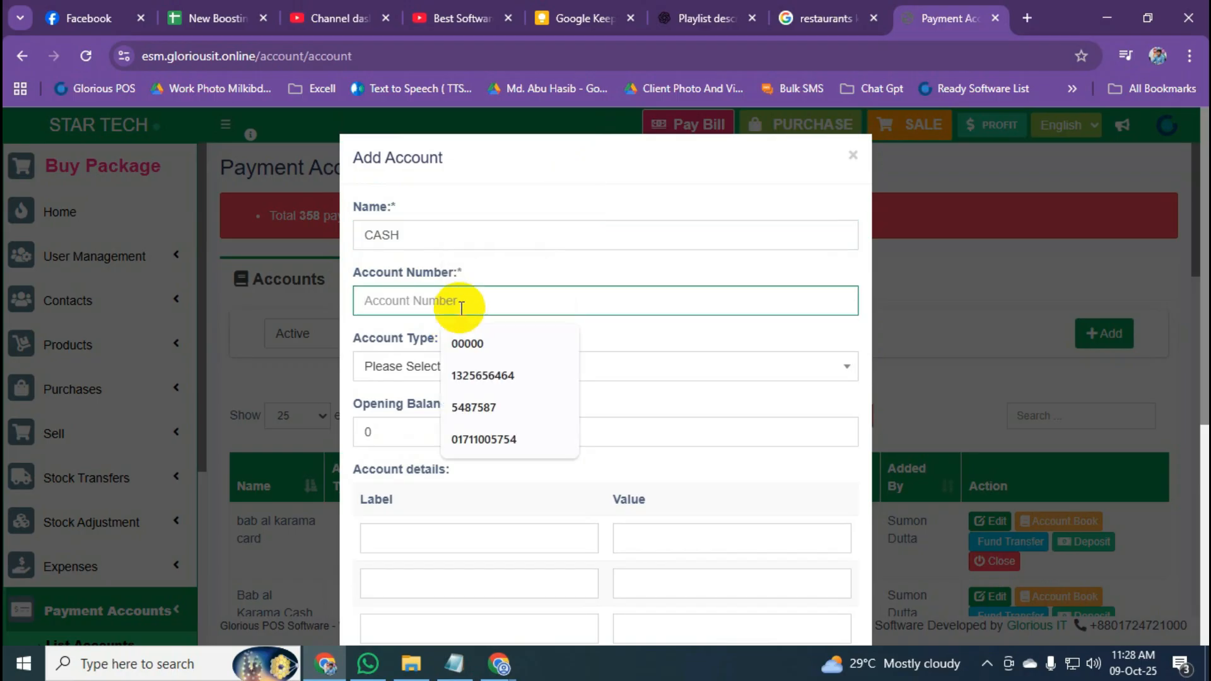
text(00000)
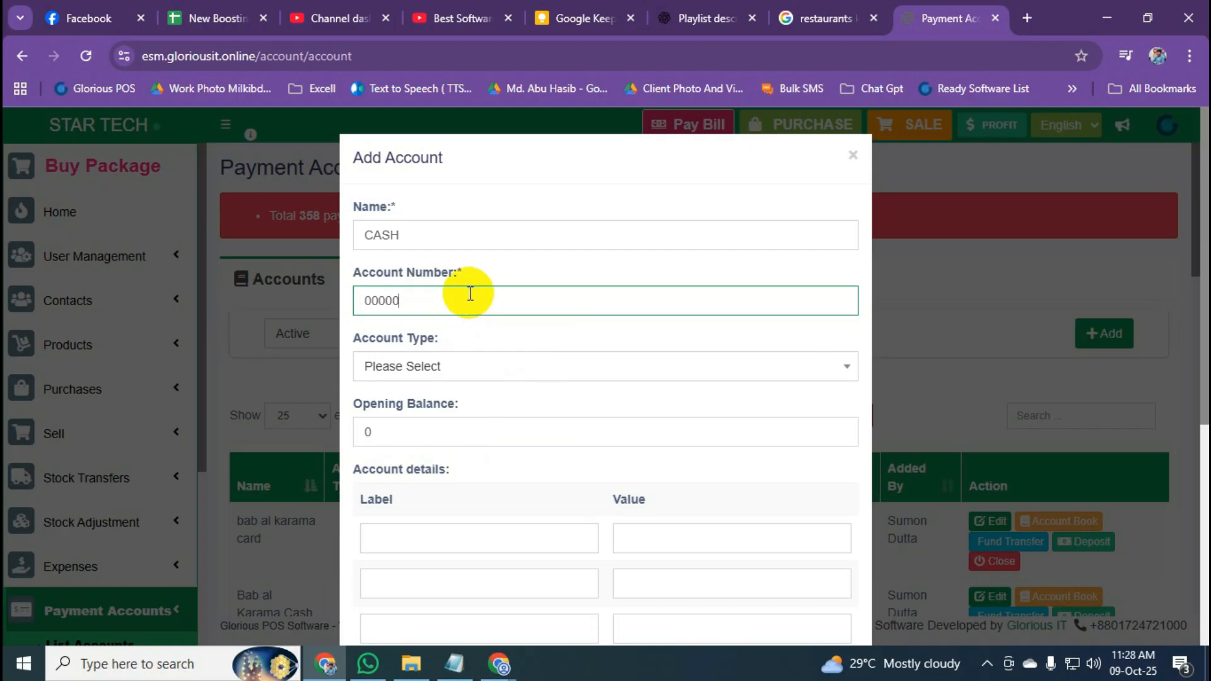
Review the required Name and Account Number fields, then close the form without saving.
scroll(470, 294, down, 1)
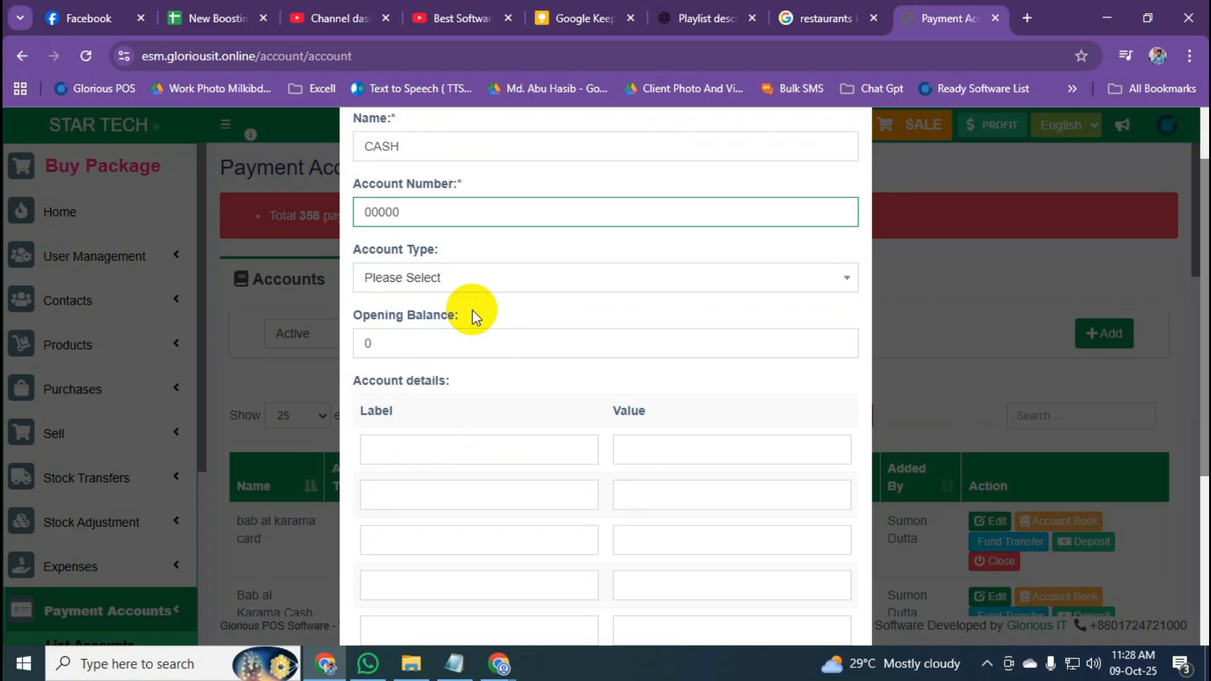
scroll(473, 313, down, 3)
scroll(473, 313, up, 4)
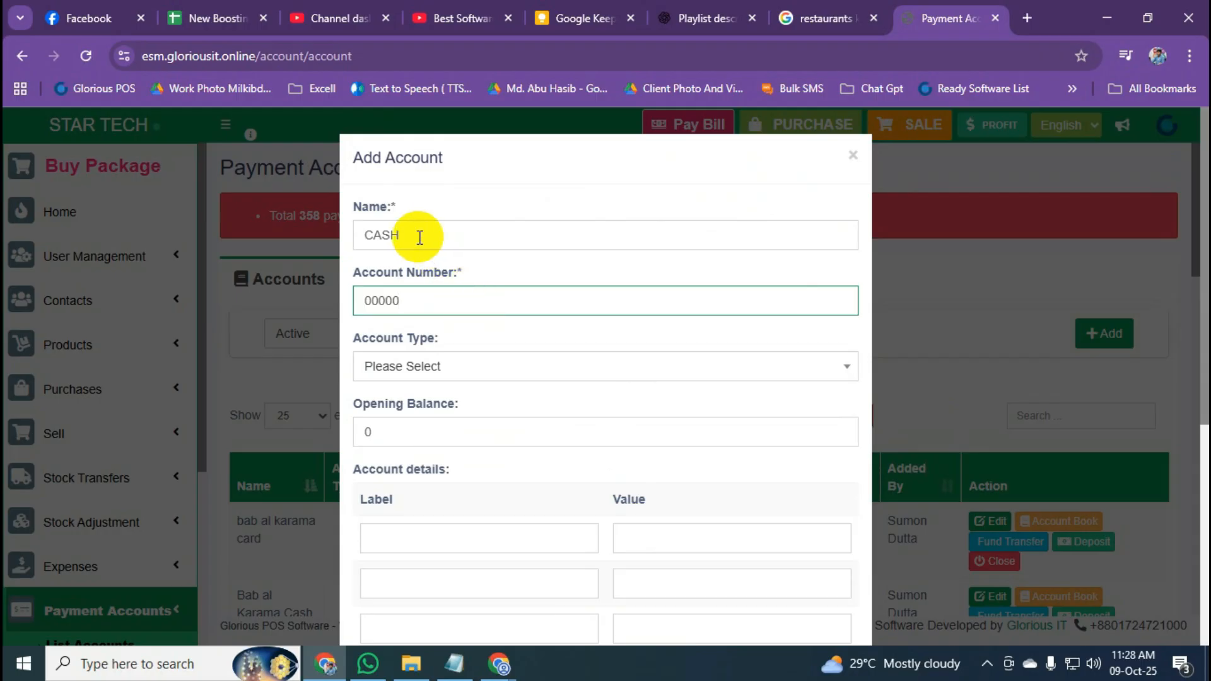
click(399, 212)
click(466, 272)
drag(467, 272, 459, 272)
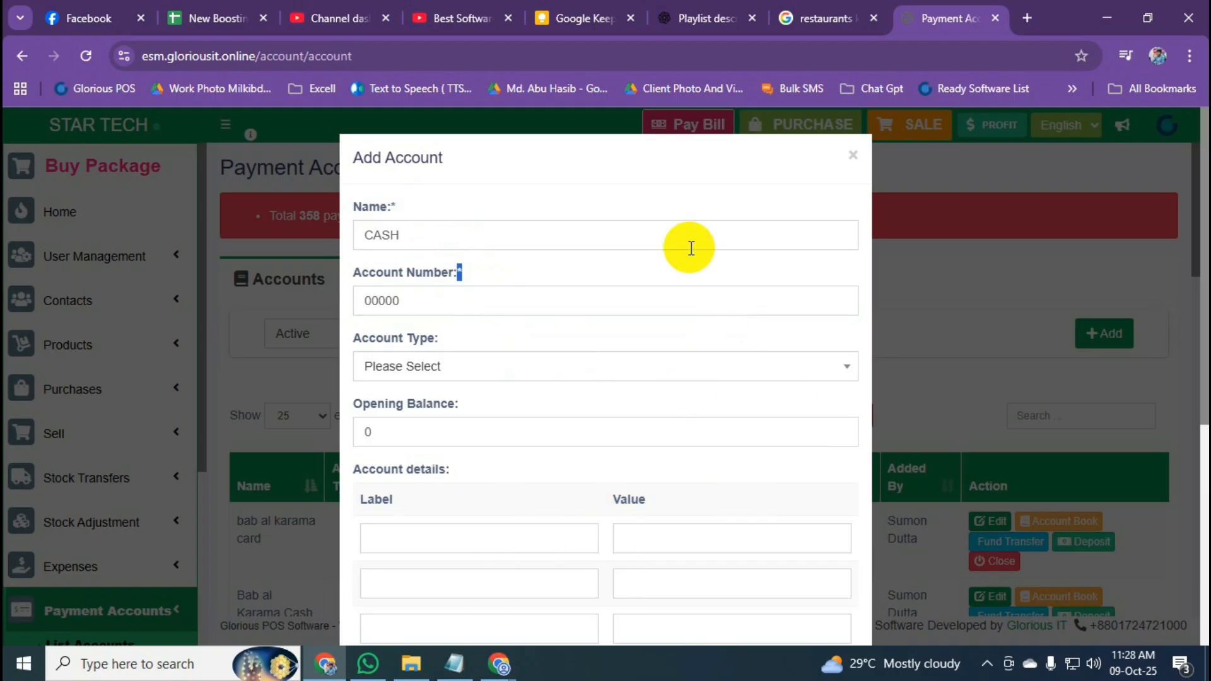
click(650, 198)
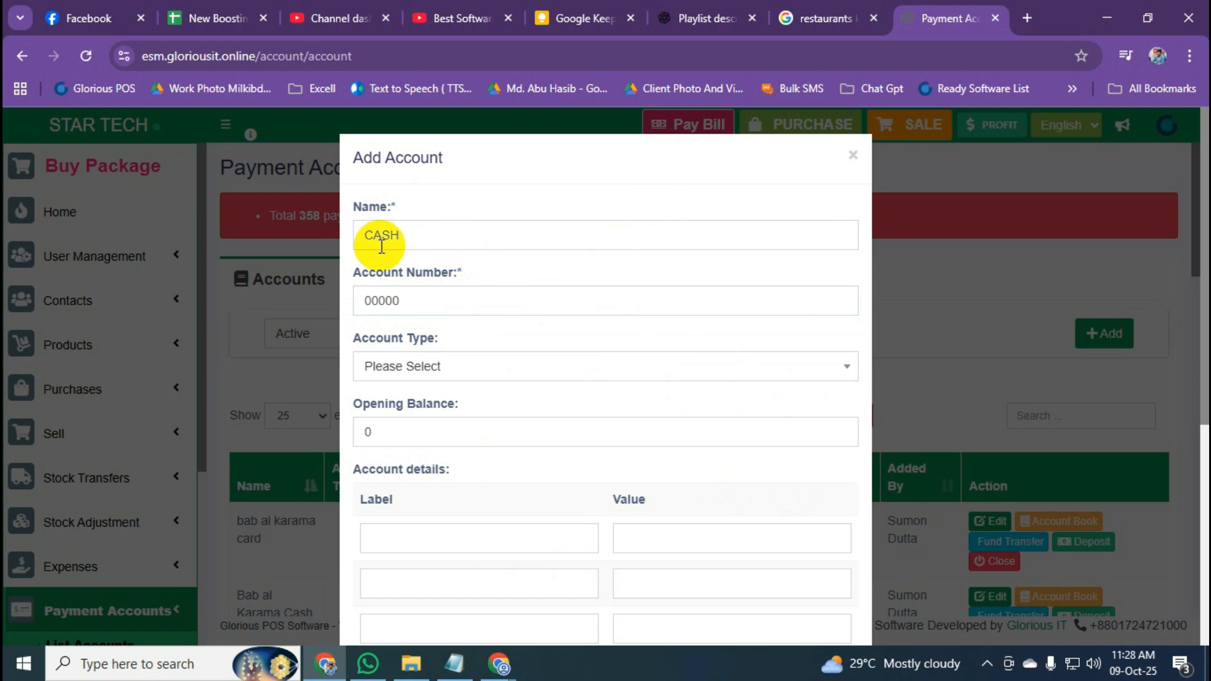
scroll(806, 532, down, 5)
scroll(446, 198, up, 5)
scroll(453, 282, down, 5)
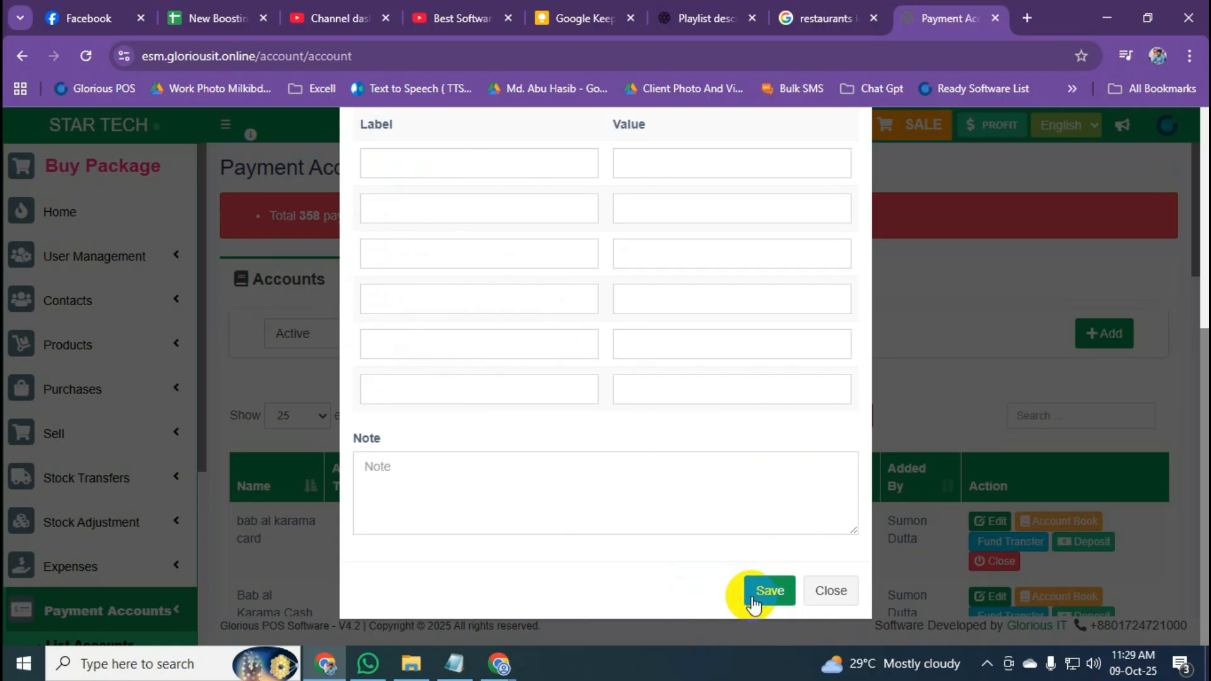
click(832, 592)
scroll(407, 445, down, 4)
scroll(319, 360, down, 3)
scroll(319, 356, down, 5)
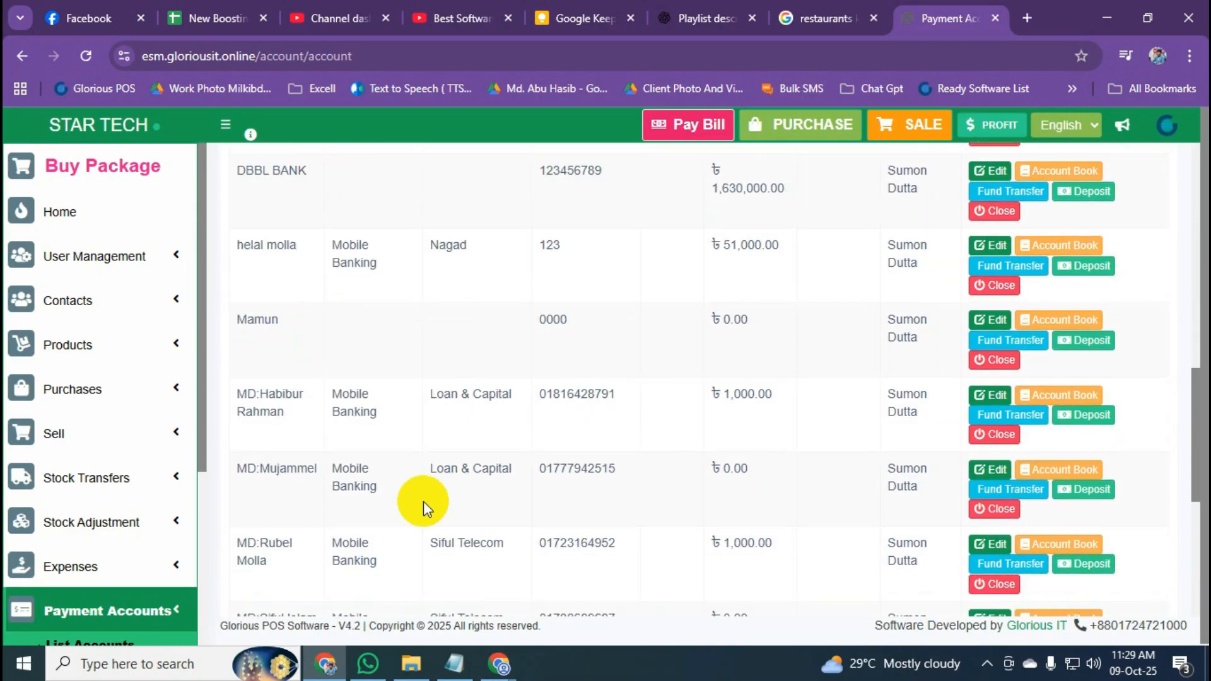
scroll(410, 351, down, 1)
scroll(410, 351, down, 4)
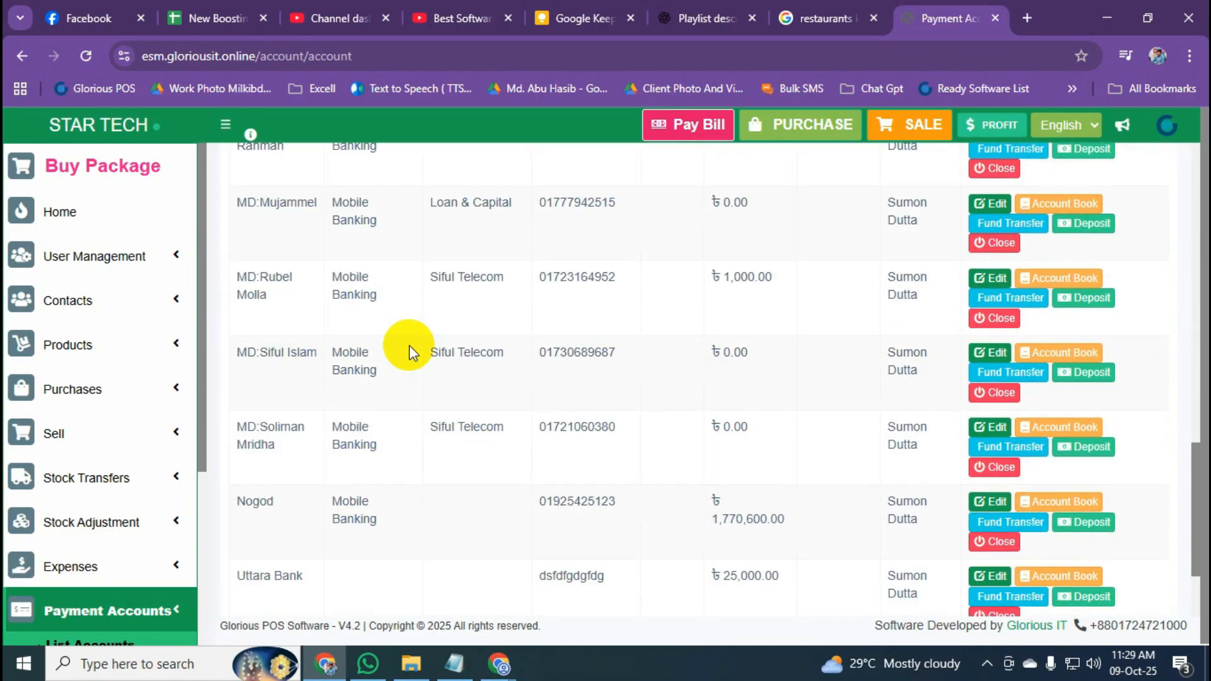
scroll(409, 351, up, 12)
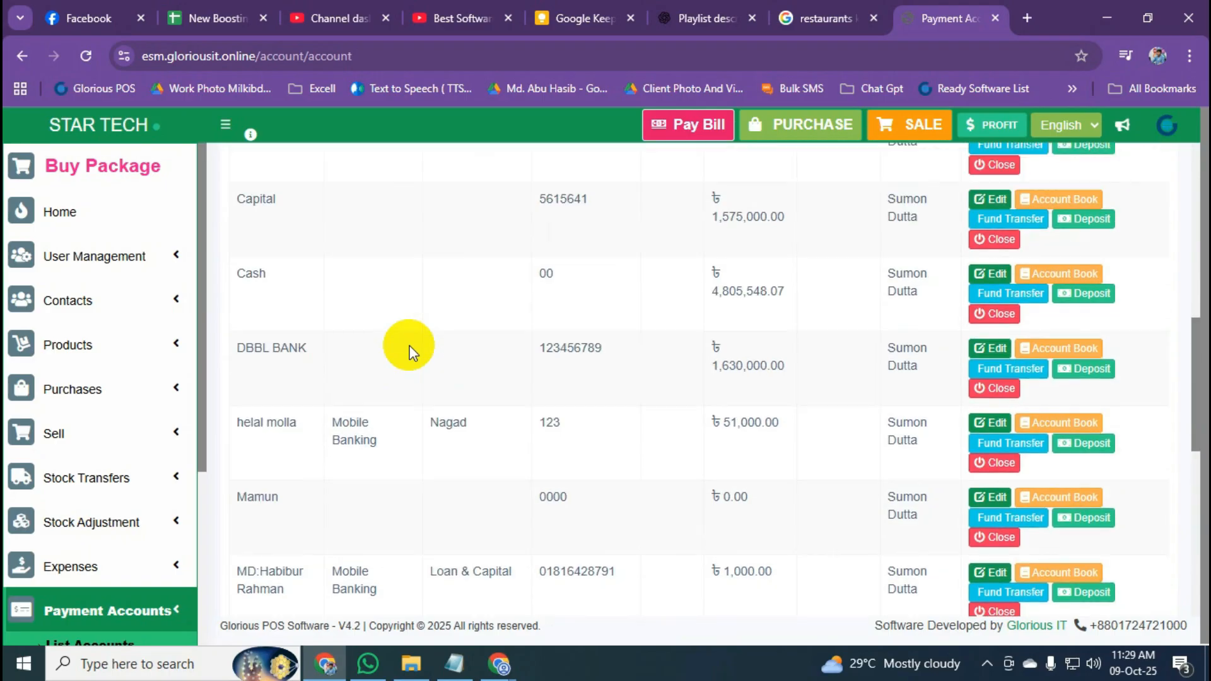
scroll(408, 351, up, 3)
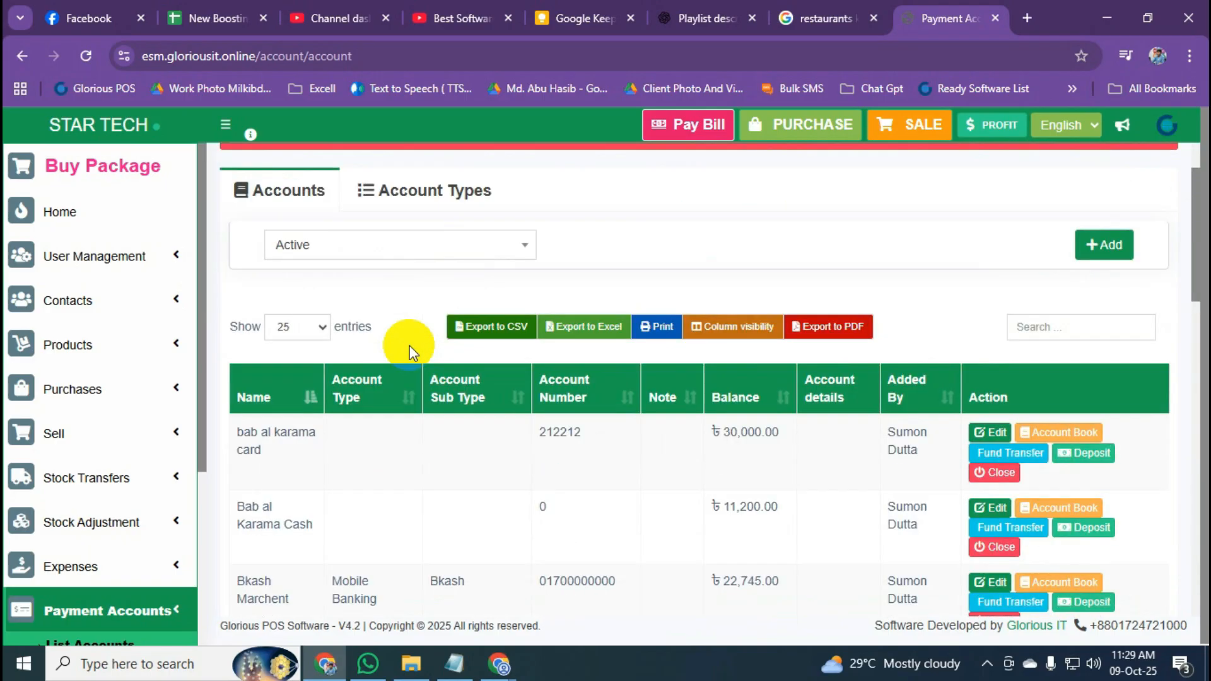
click(1100, 247)
drag(348, 271, 458, 273)
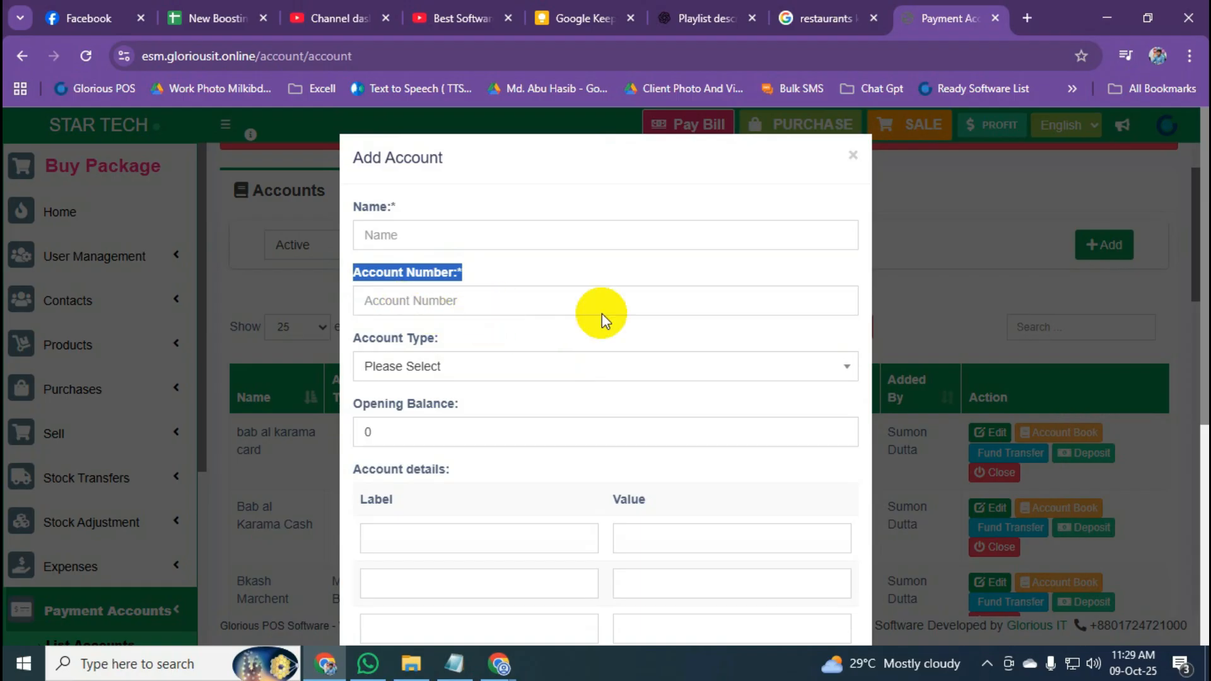
scroll(724, 388, down, 5)
click(831, 611)
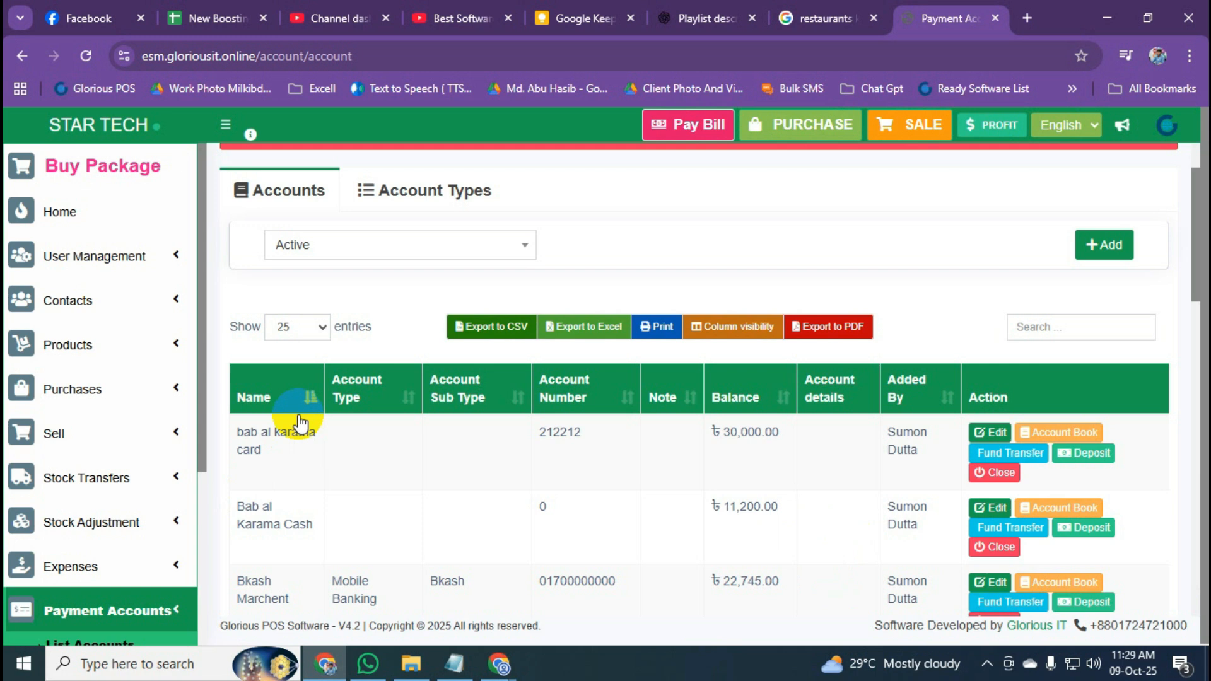
scroll(490, 379, down, 1)
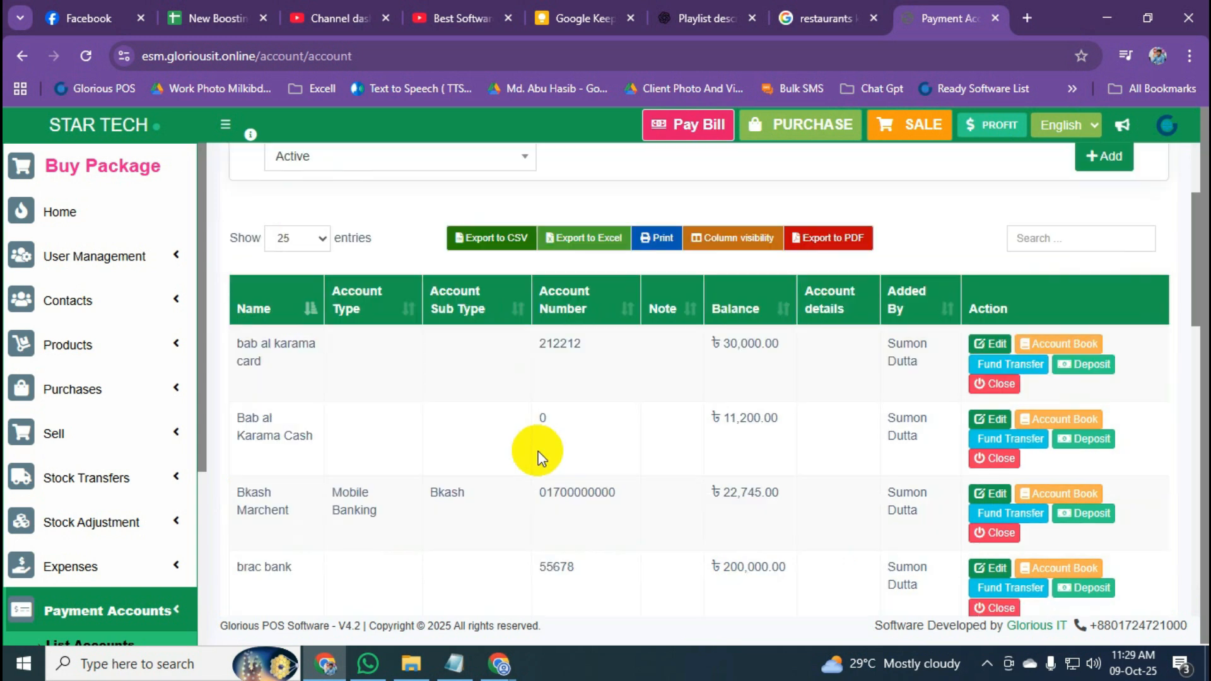
scroll(407, 453, down, 2)
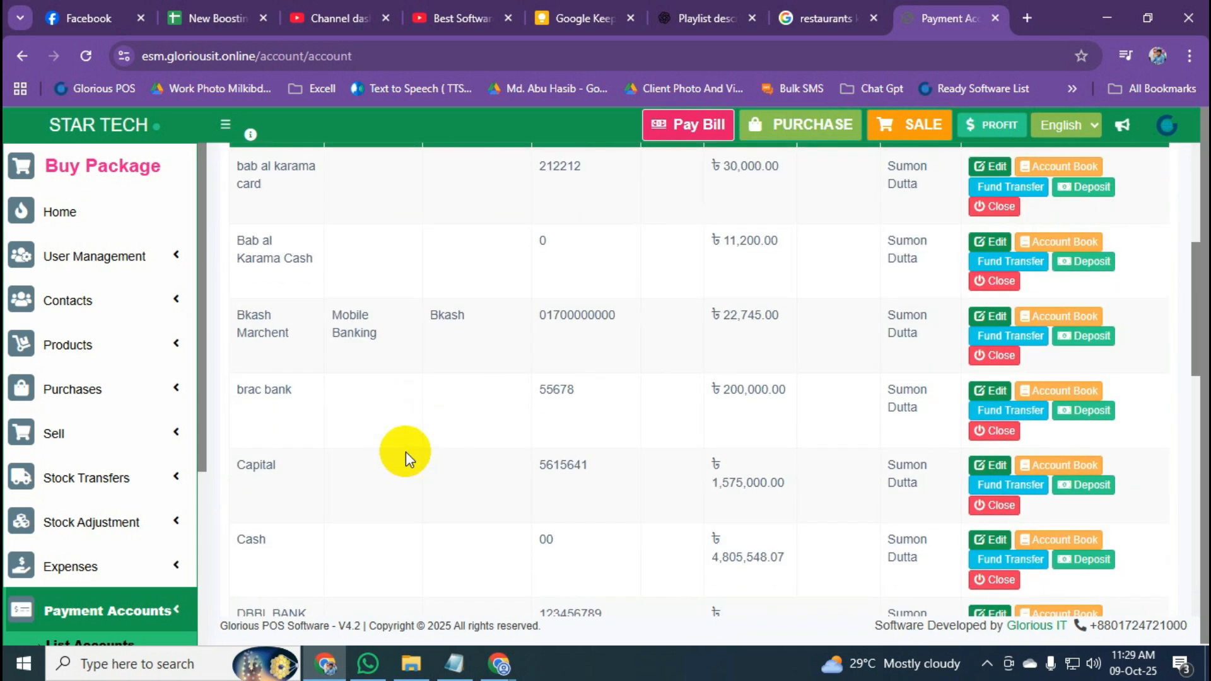
scroll(406, 451, down, 2)
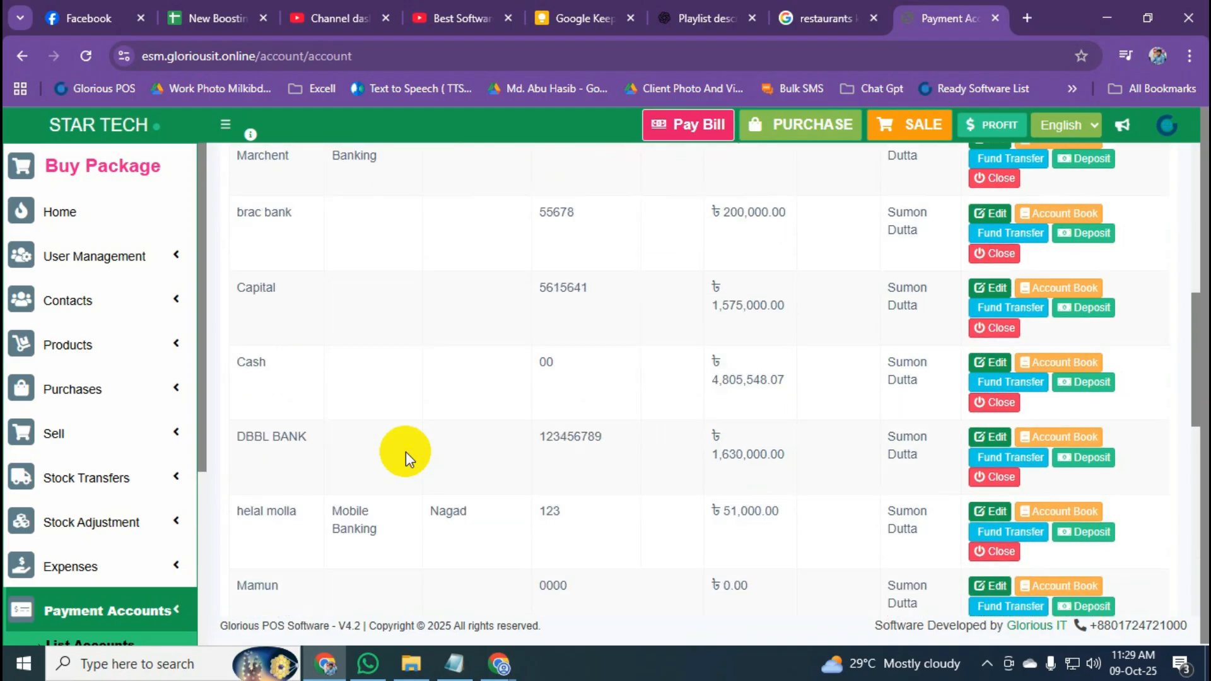
scroll(406, 451, up, 4)
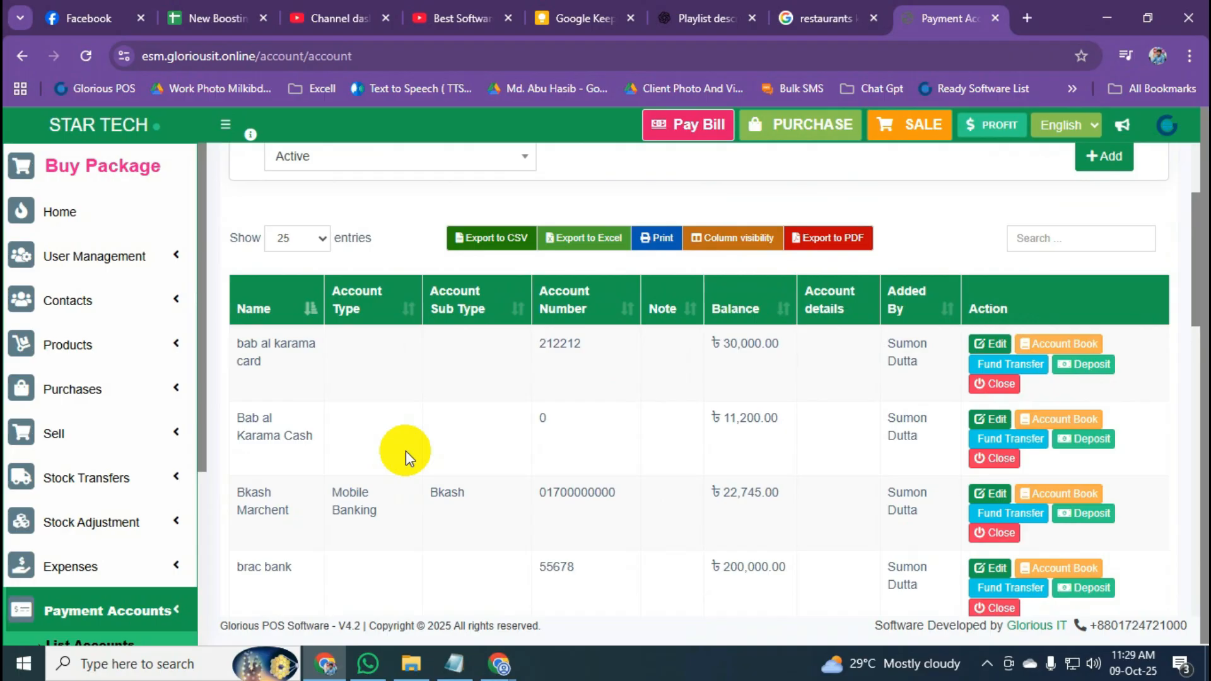
scroll(782, 397, up, 1)
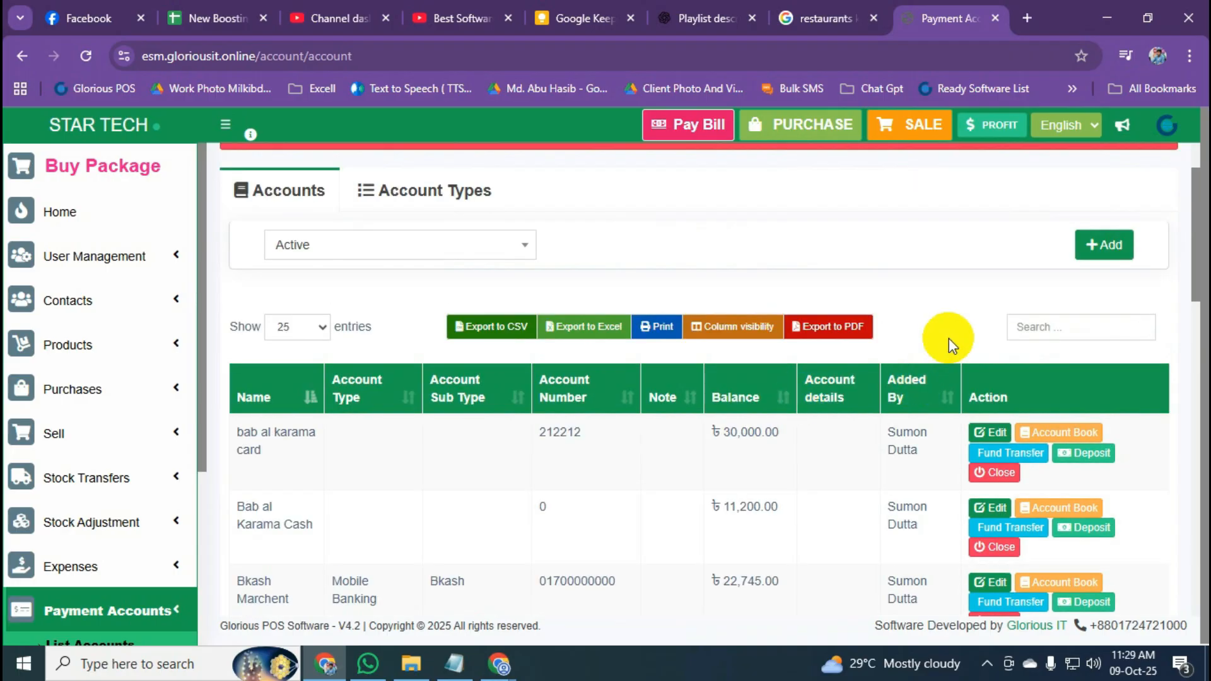
click(1101, 256)
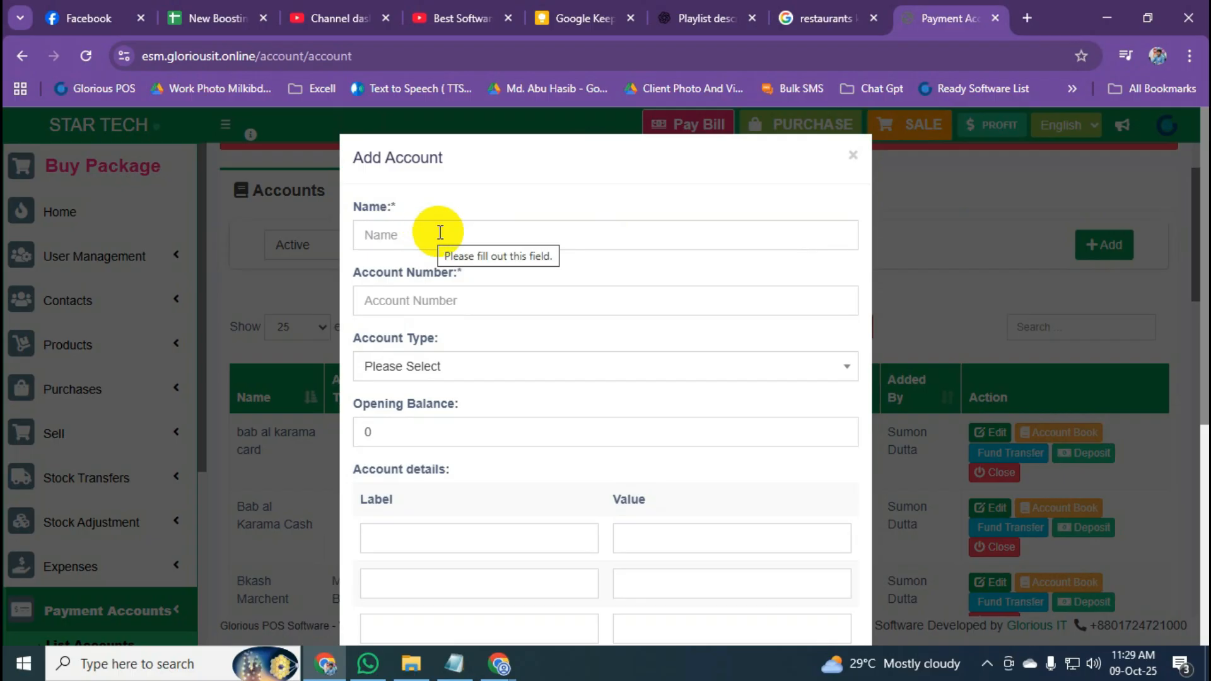
click(853, 155)
scroll(135, 480, down, 1)
scroll(134, 485, down, 3)
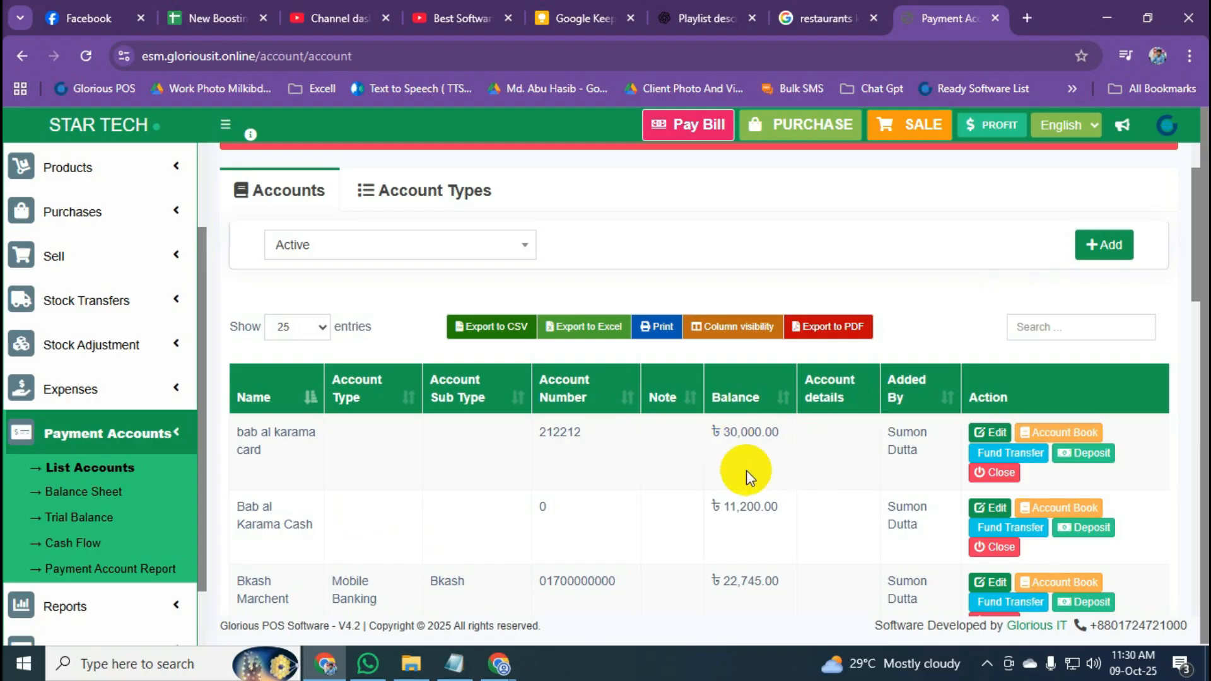
Create a payment account named Midland Bank, enter its account number, and save it.
click(1109, 247)
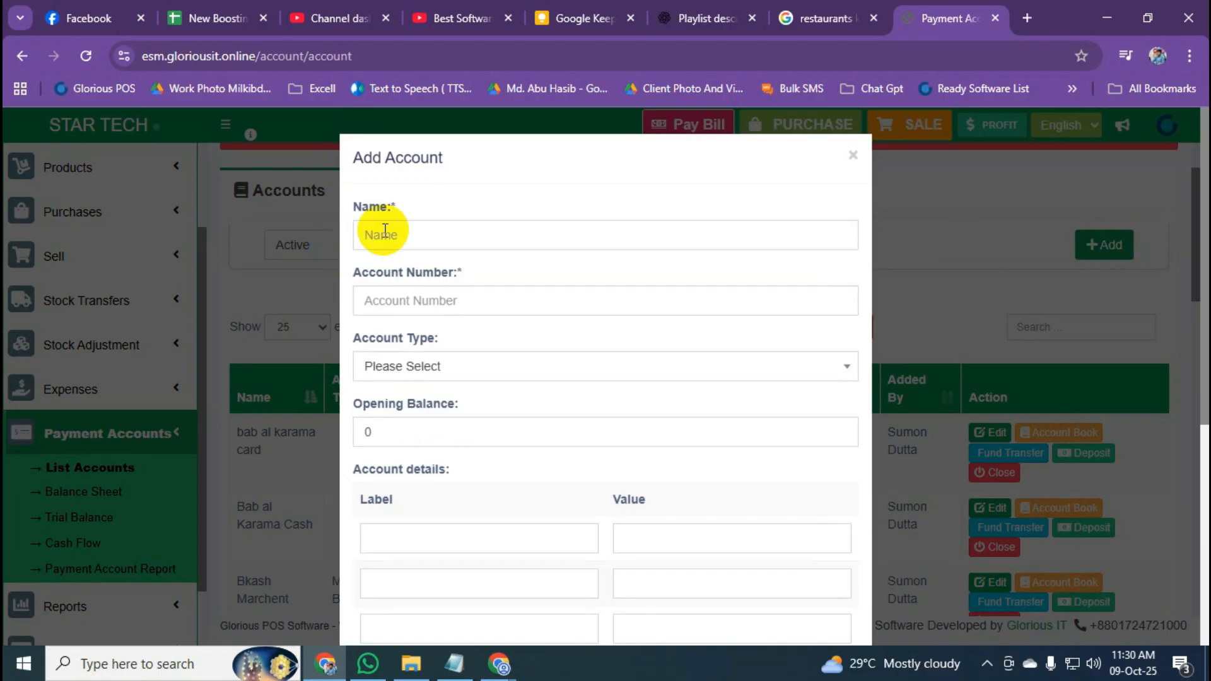
drag(363, 211, 422, 229)
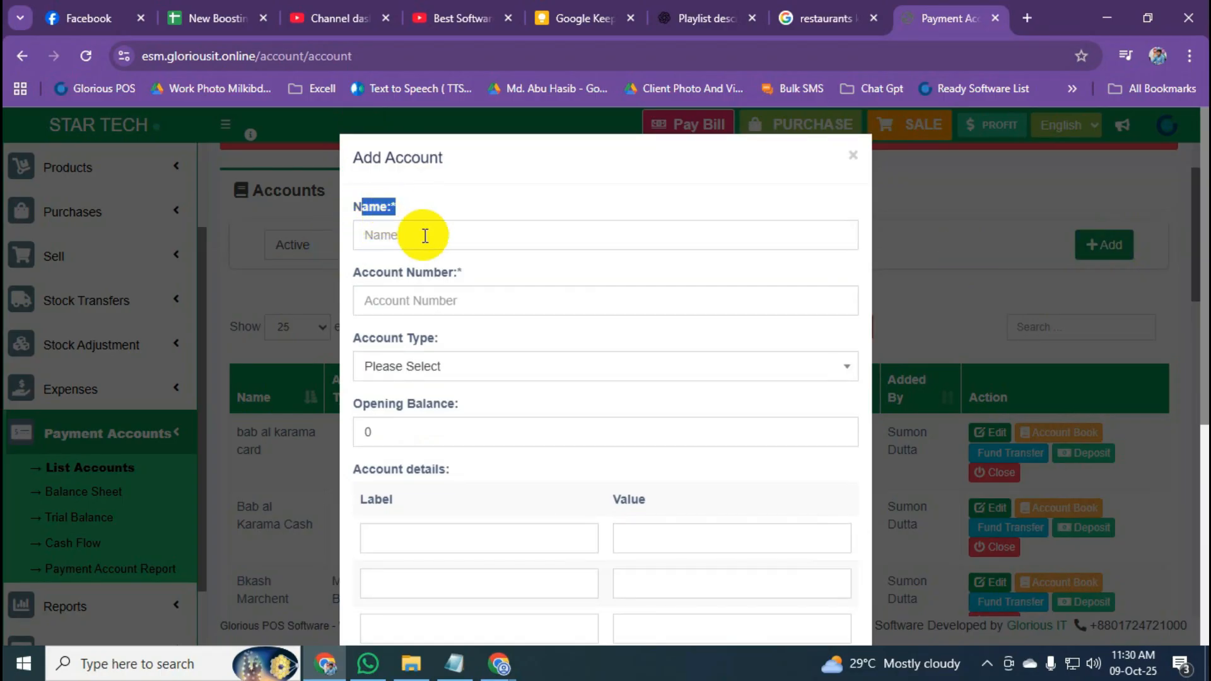
click(425, 236)
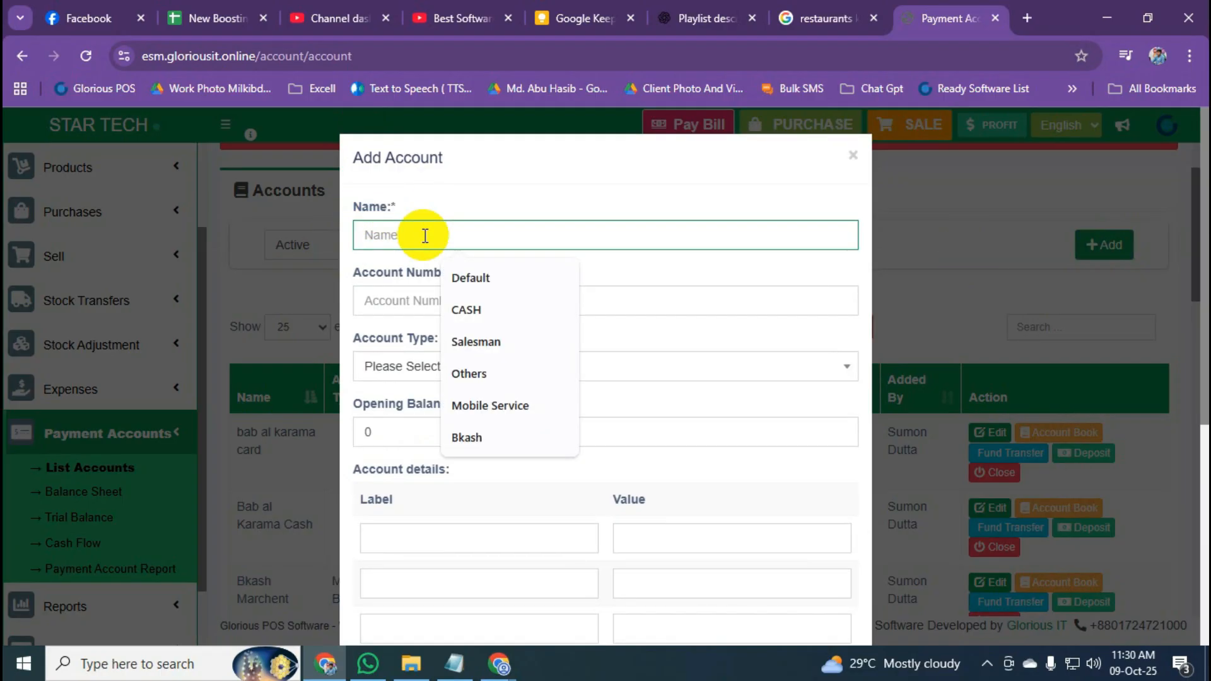
text(Midla)
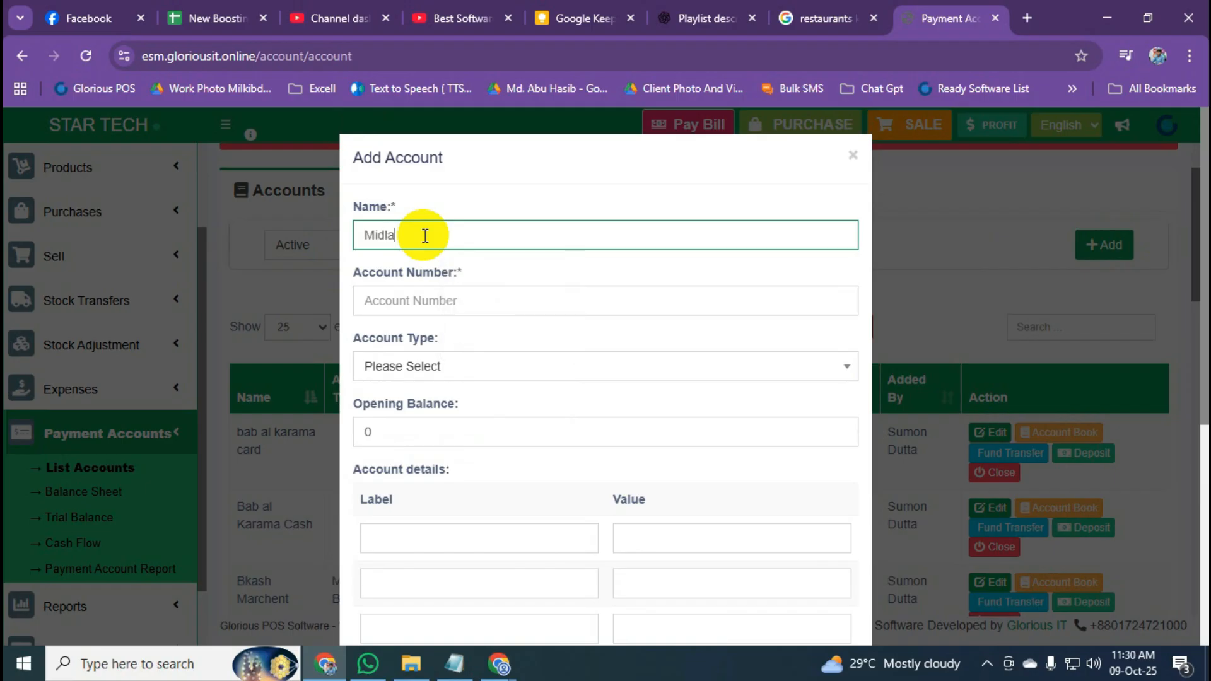
text(nd Bank)
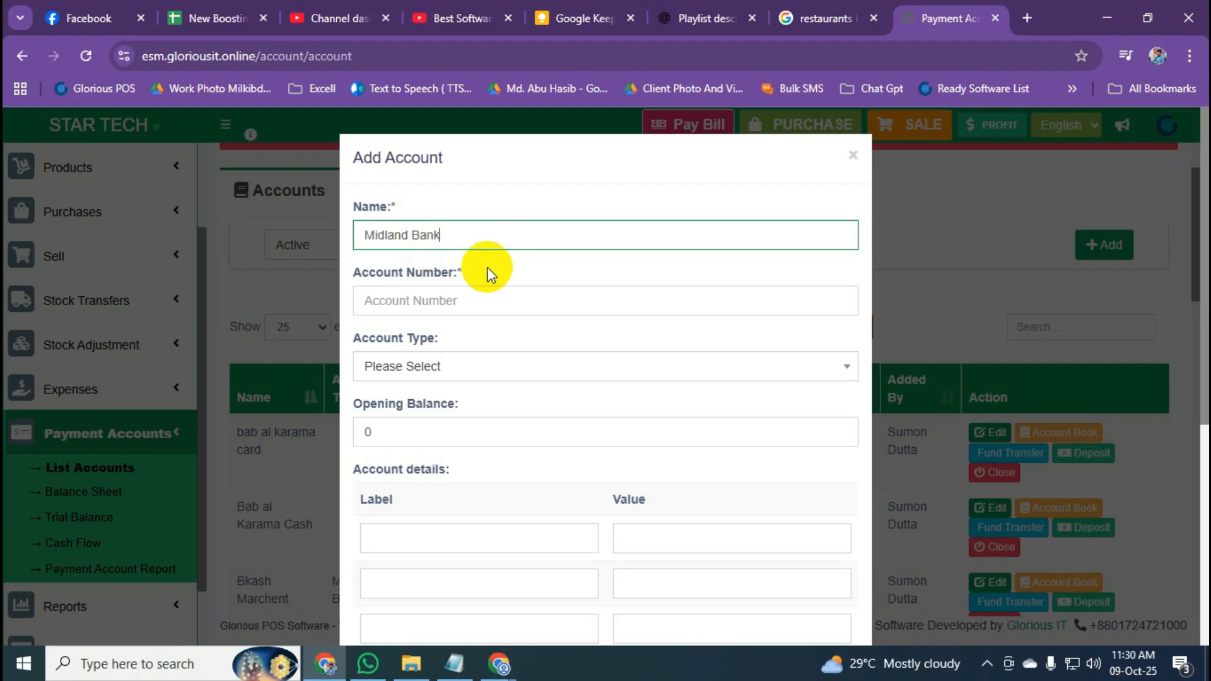
click(484, 293)
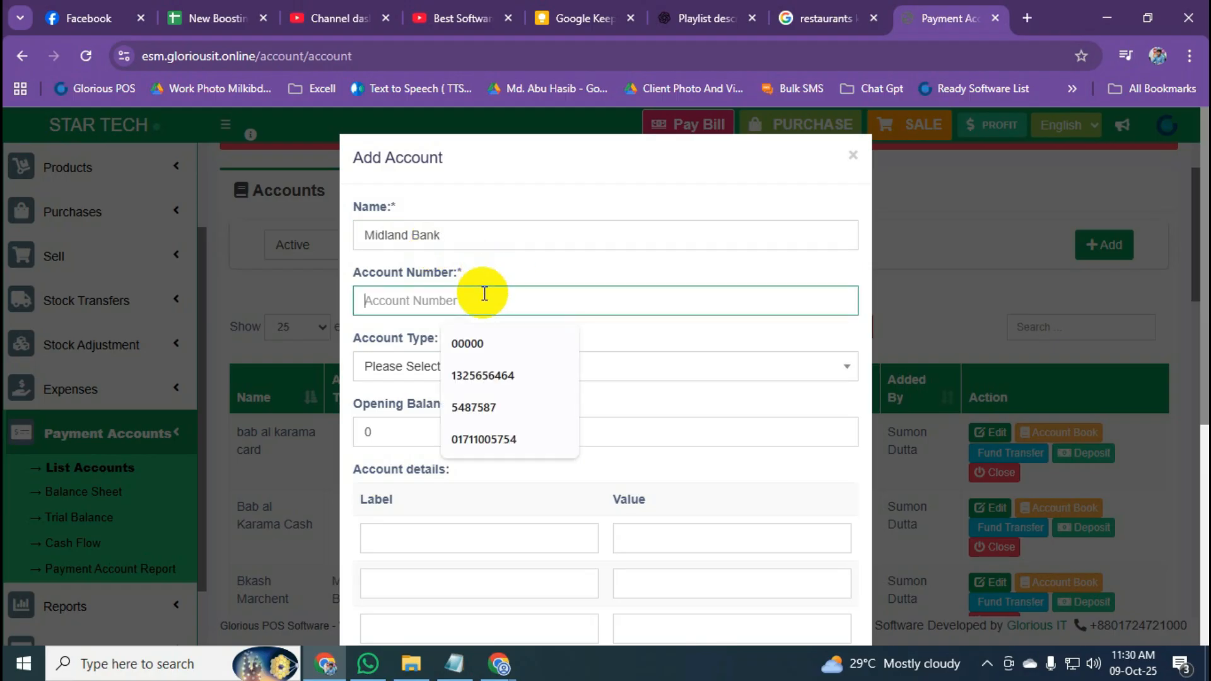
text(11223344)
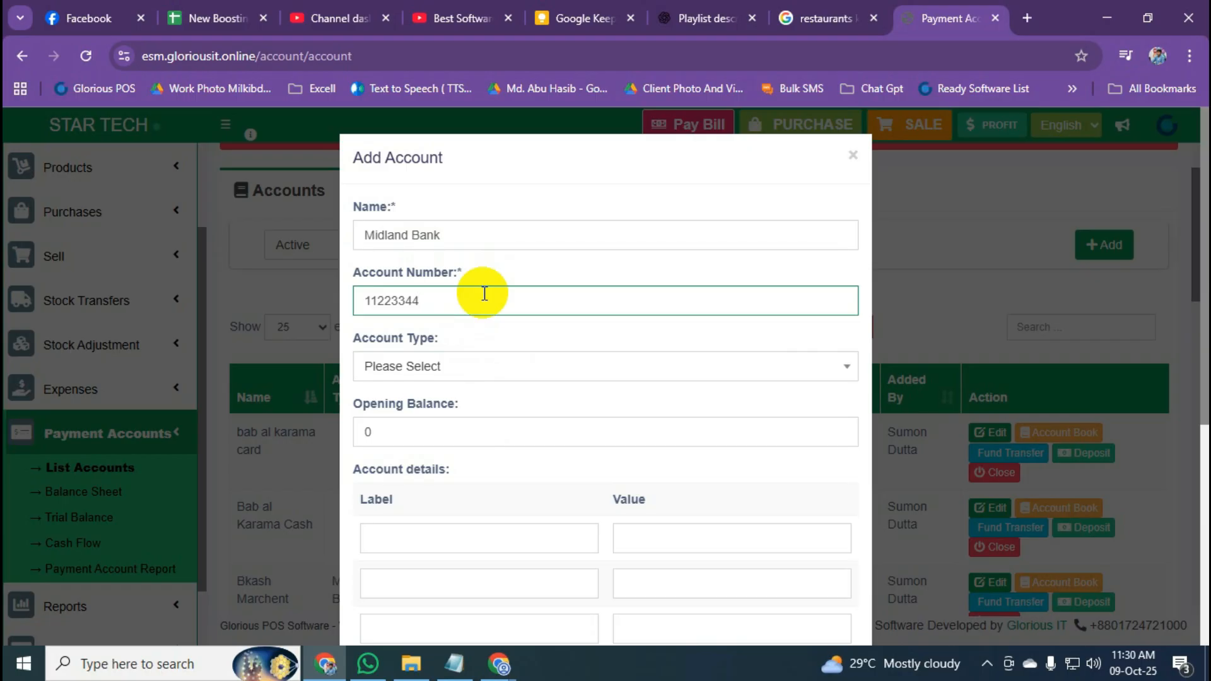
click(608, 167)
scroll(645, 327, down, 5)
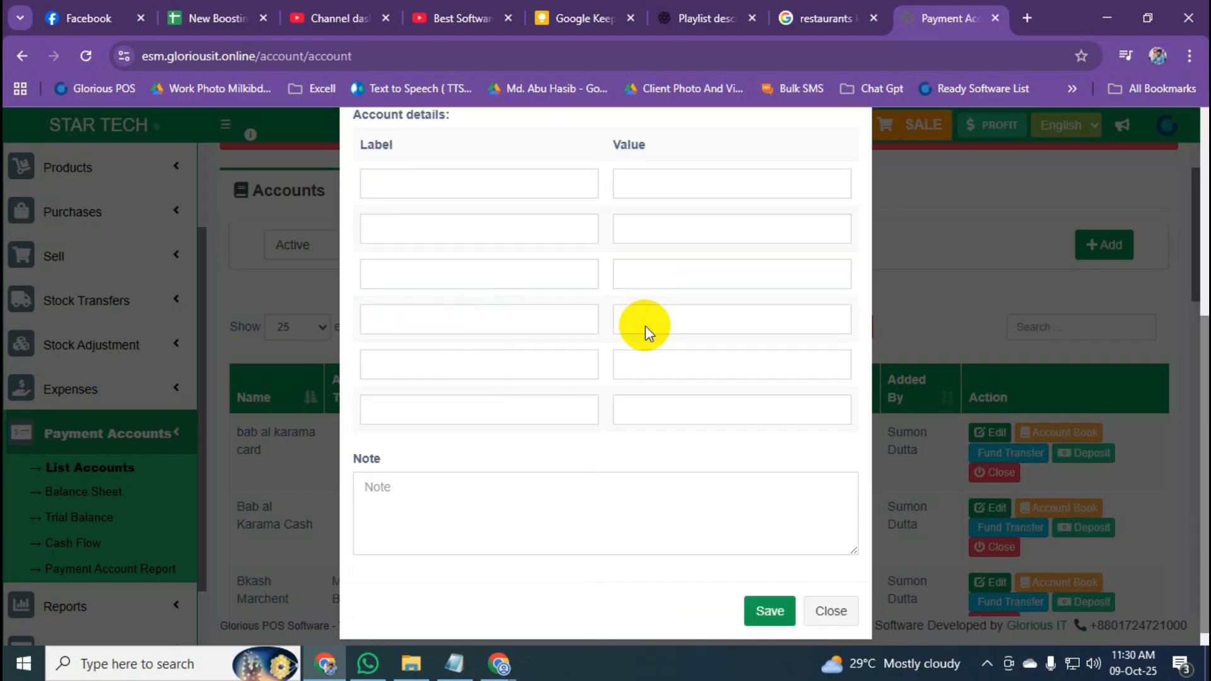
click(770, 607)
scroll(550, 391, down, 8)
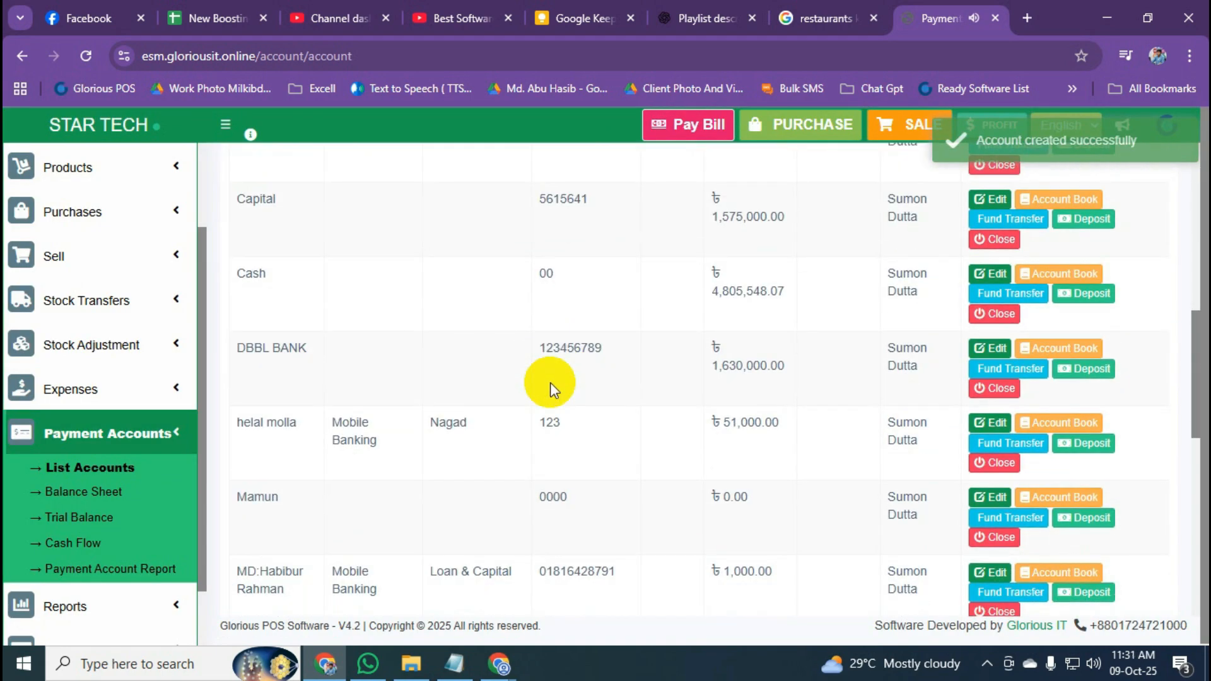
scroll(550, 383, up, 7)
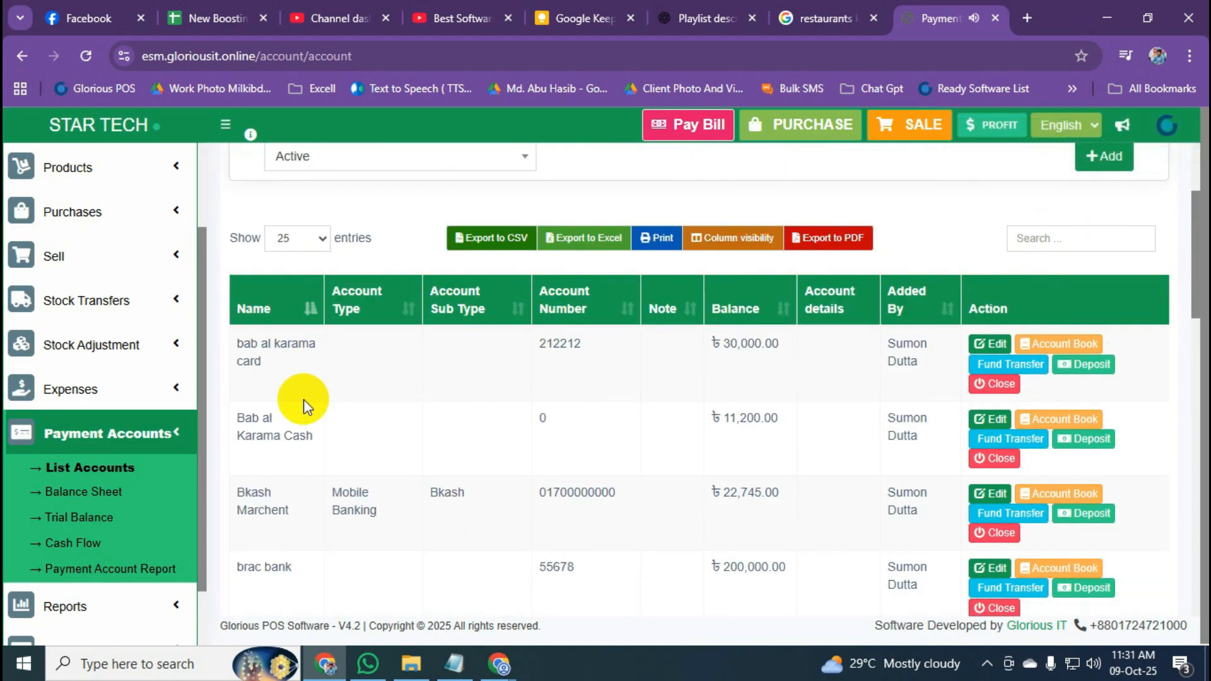
scroll(304, 399, down, 9)
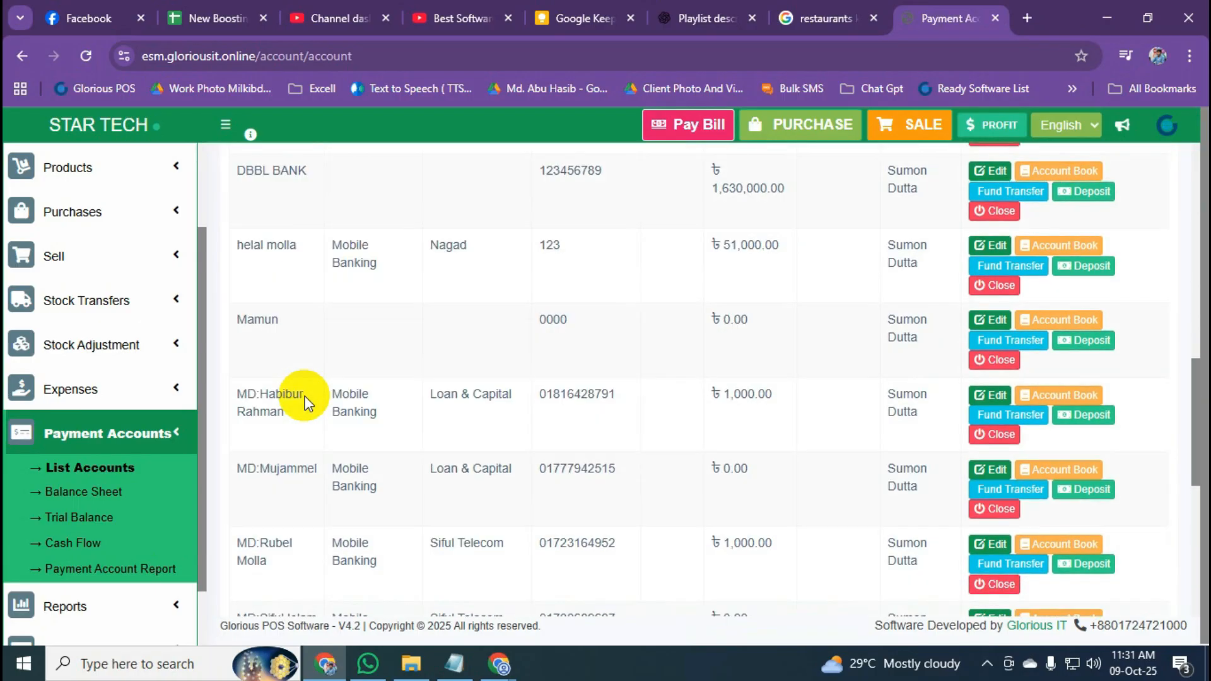
scroll(304, 400, down, 5)
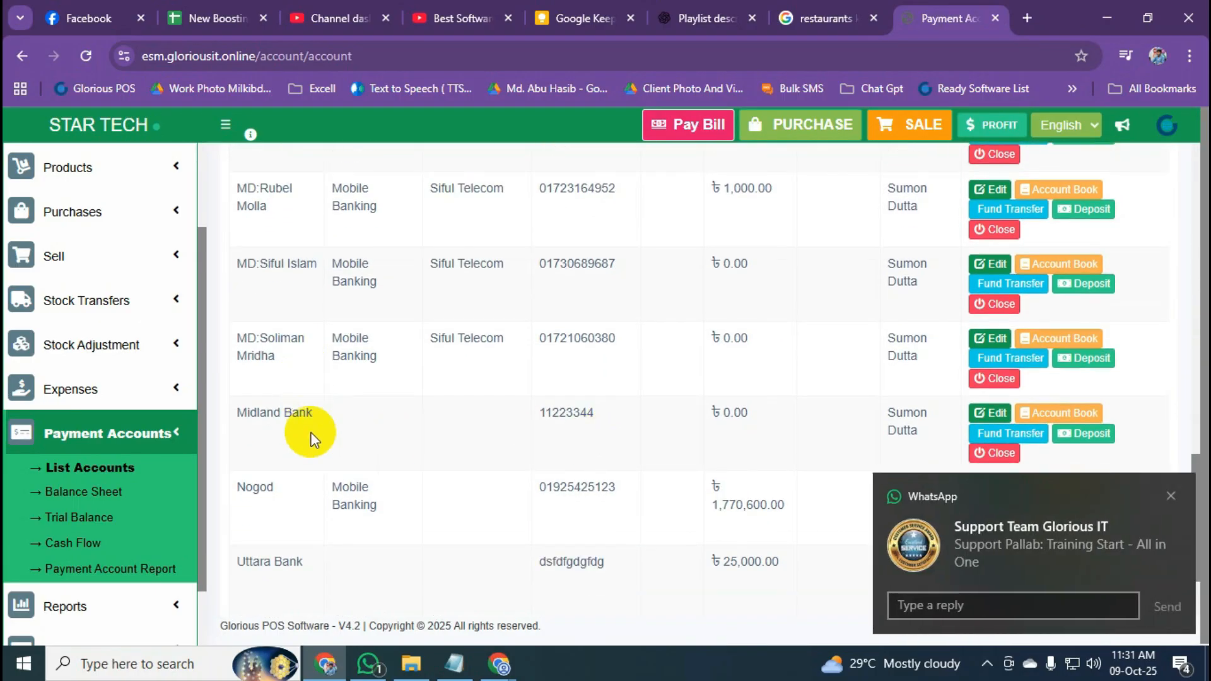
click(1171, 496)
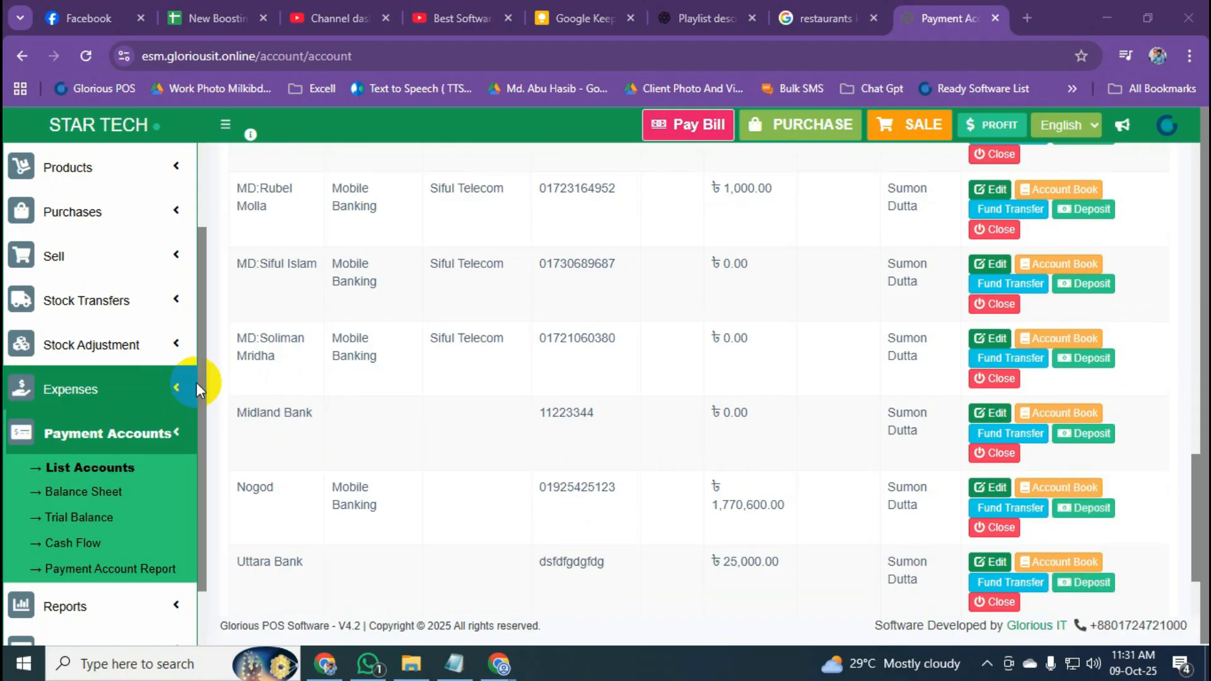
drag(233, 417, 309, 426)
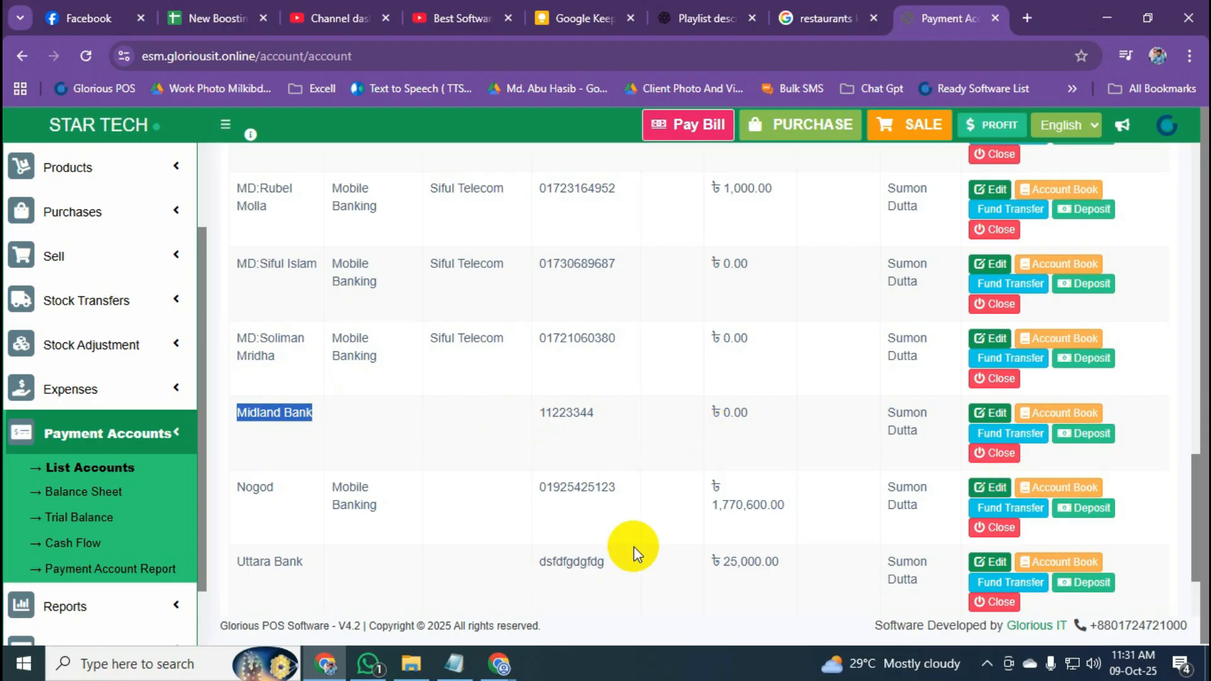
drag(752, 417, 720, 416)
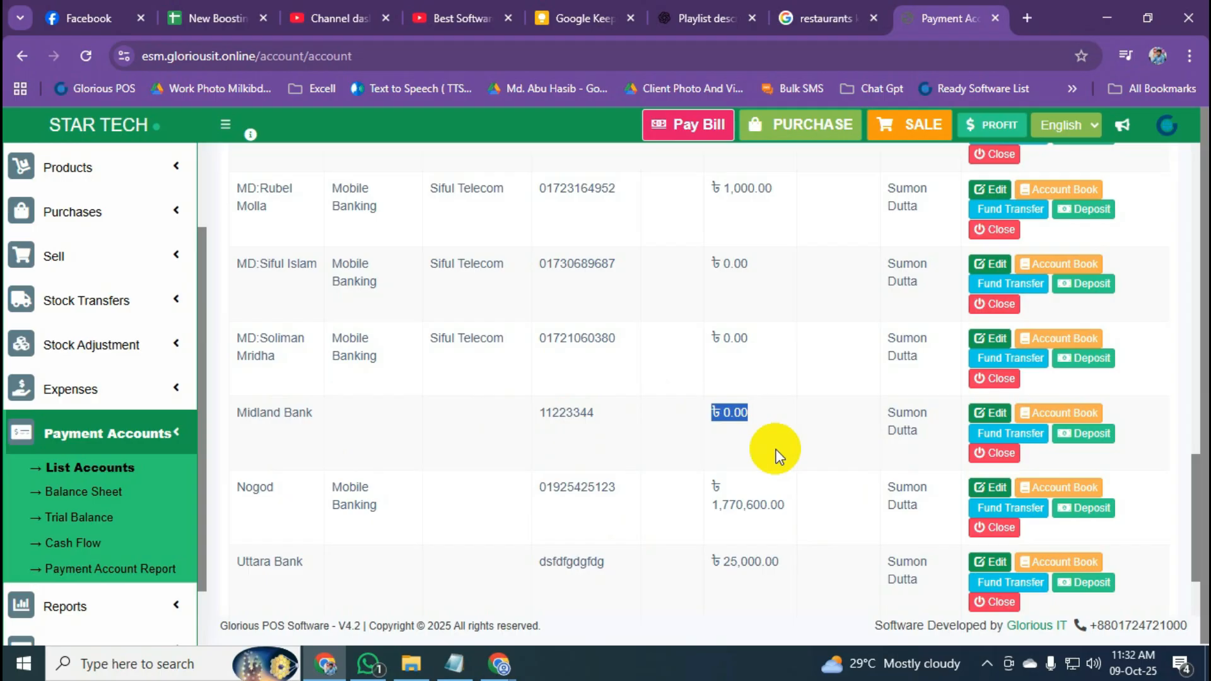
click(763, 450)
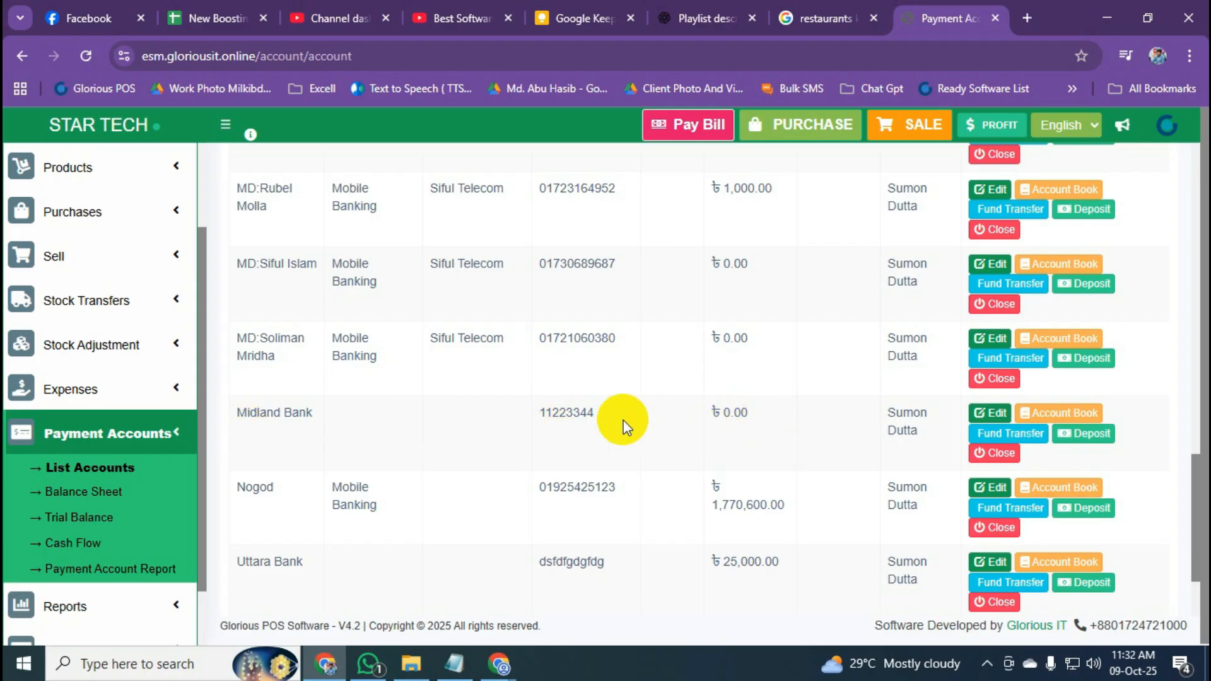
Deposit 200000 into Midland Bank dated today, bringing its balance to ৳200,000.00.
click(1089, 445)
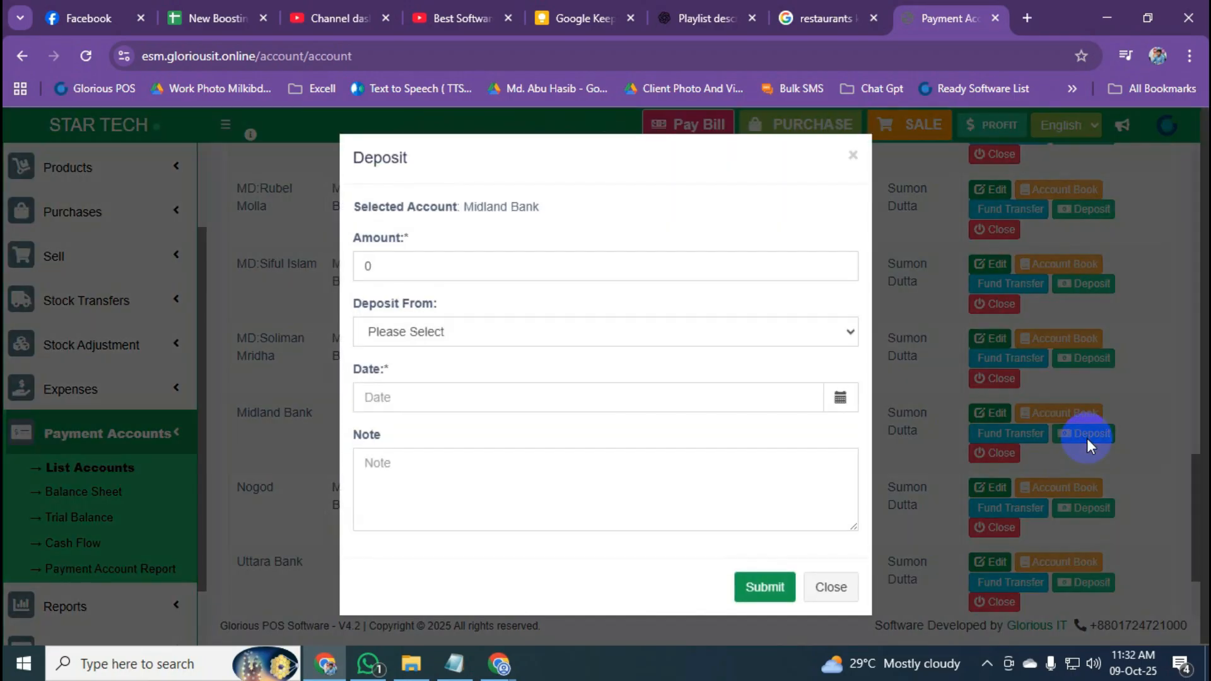
click(437, 268)
key(BackSpace)
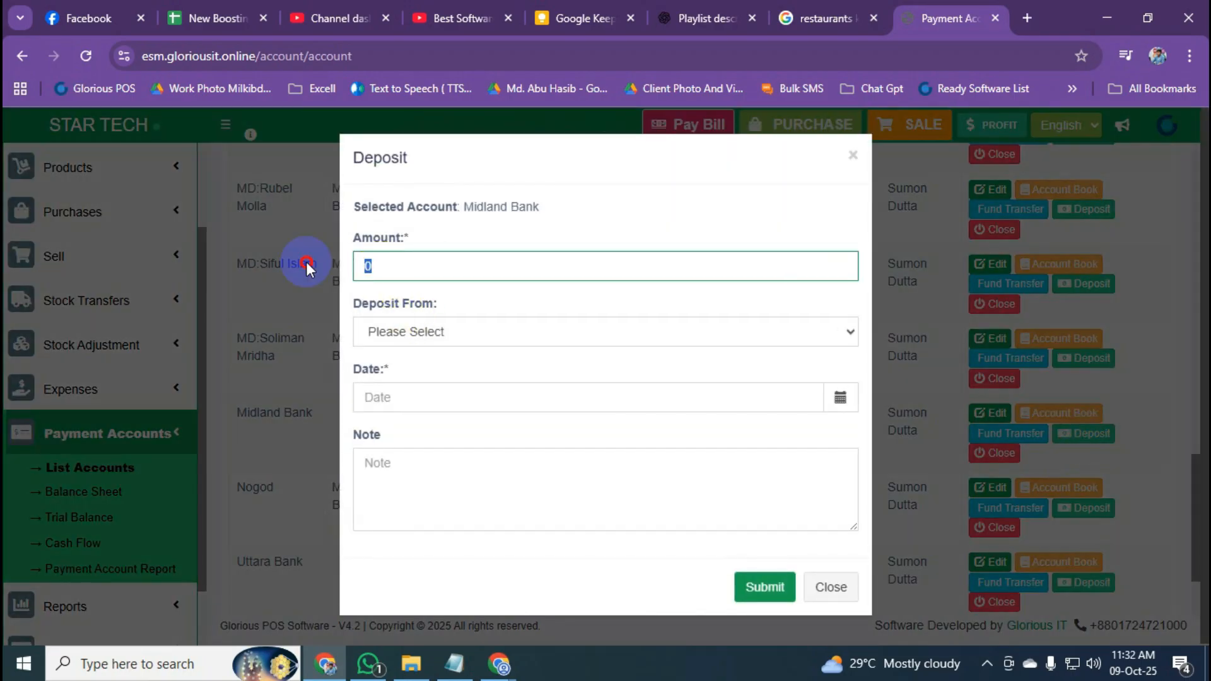
text(200000)
click(667, 212)
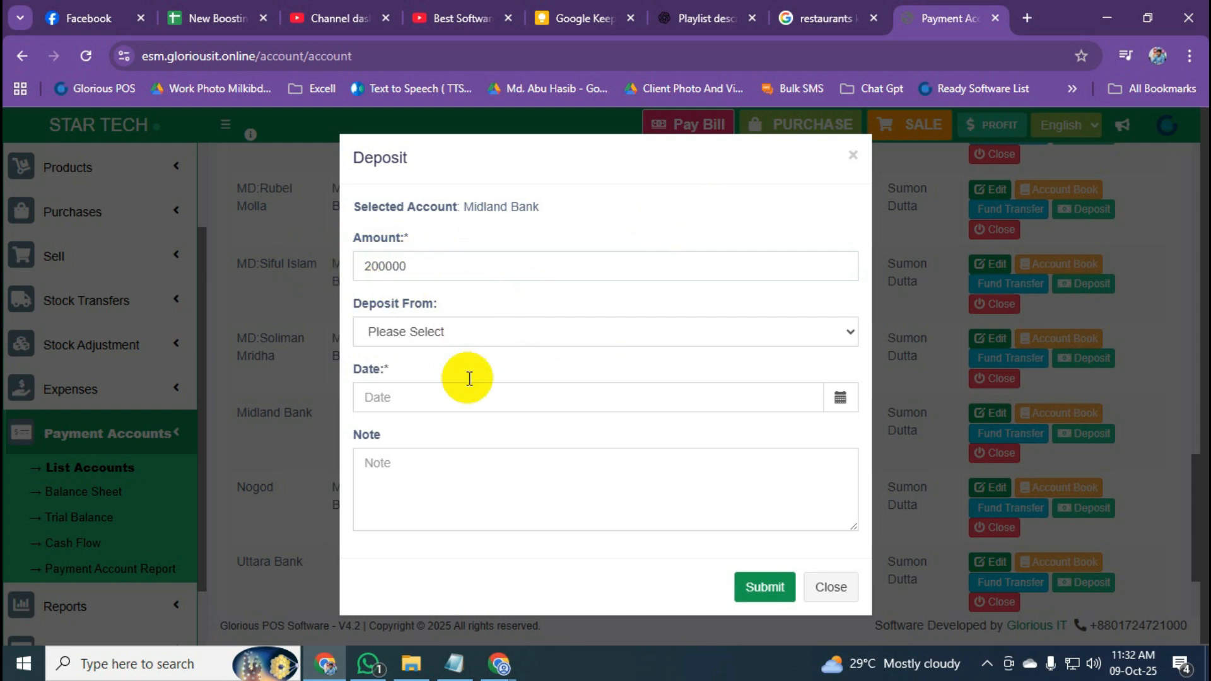
click(831, 404)
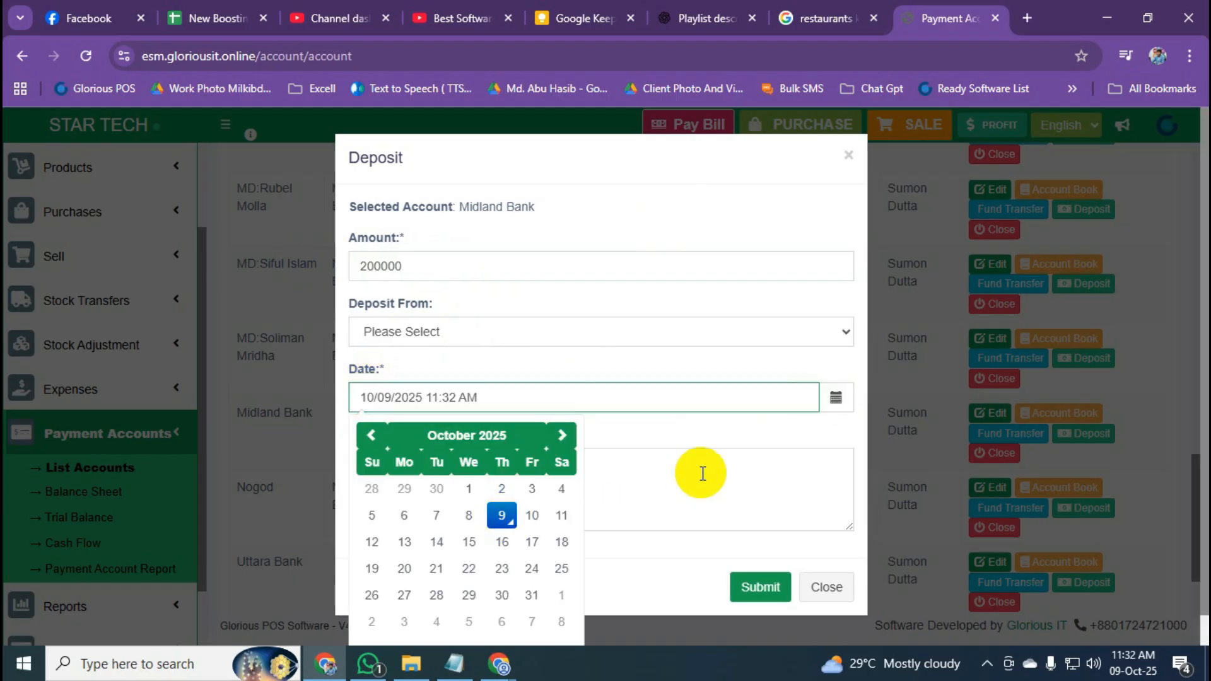
click(704, 437)
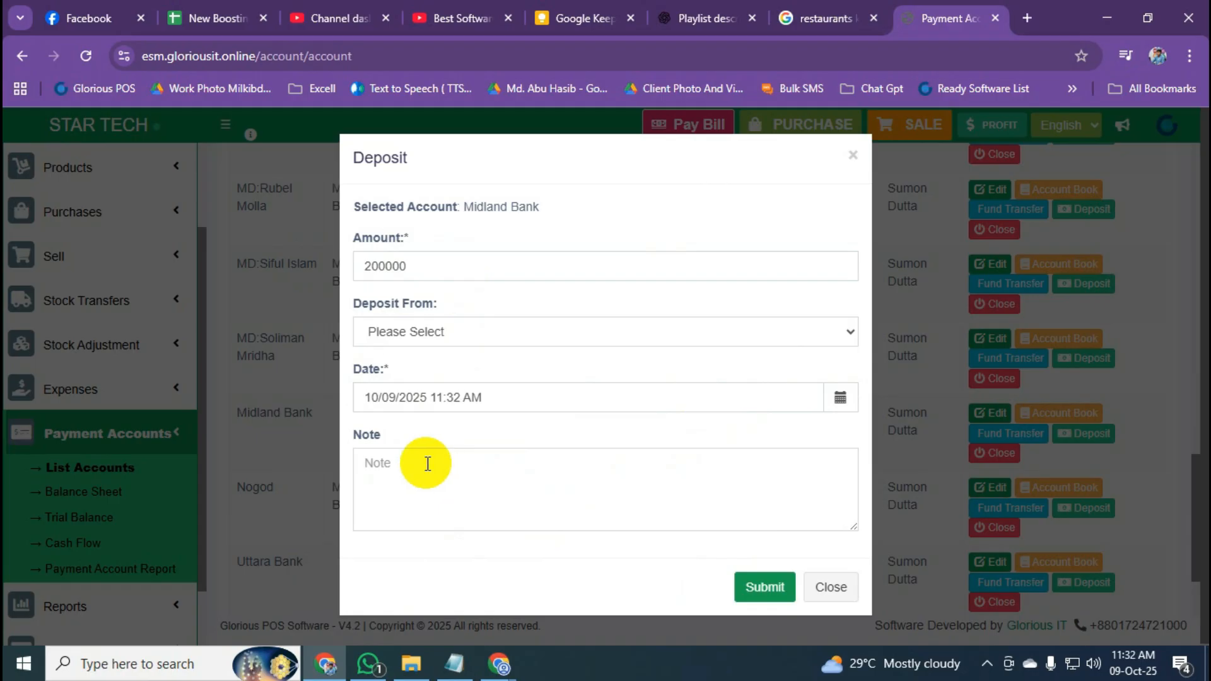
click(754, 600)
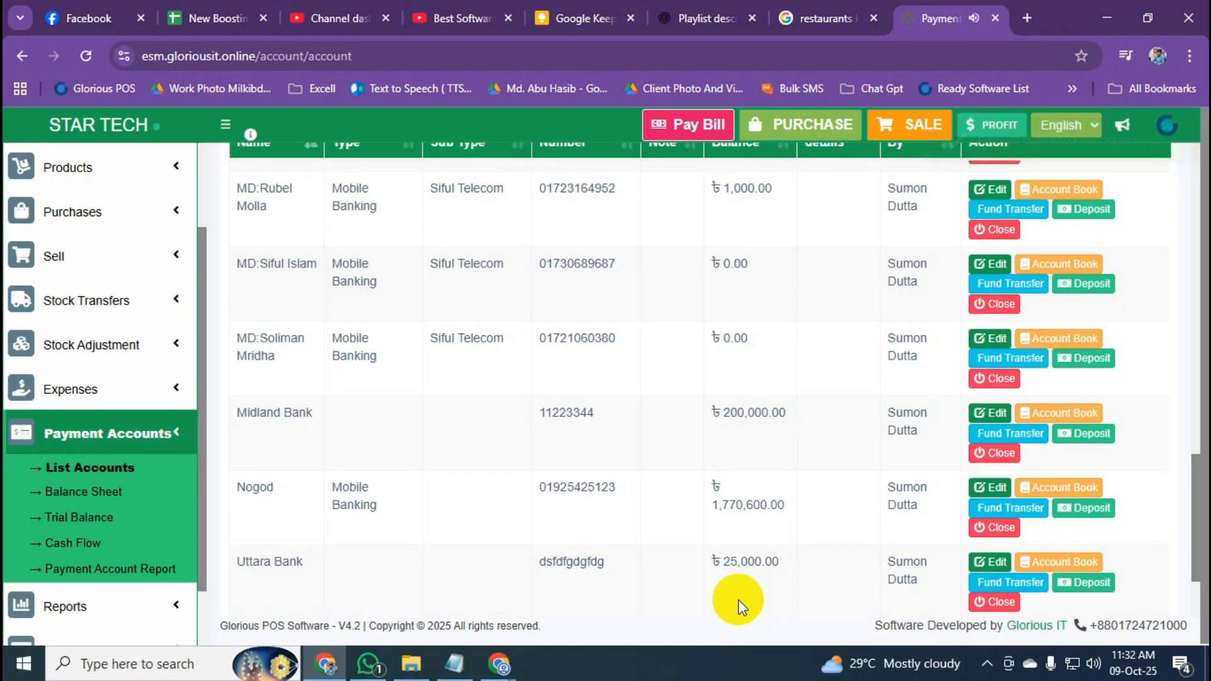
Confirm Midland Bank shows a ৳200,000.00 balance, then open the Add Purchase form.
drag(239, 415, 323, 414)
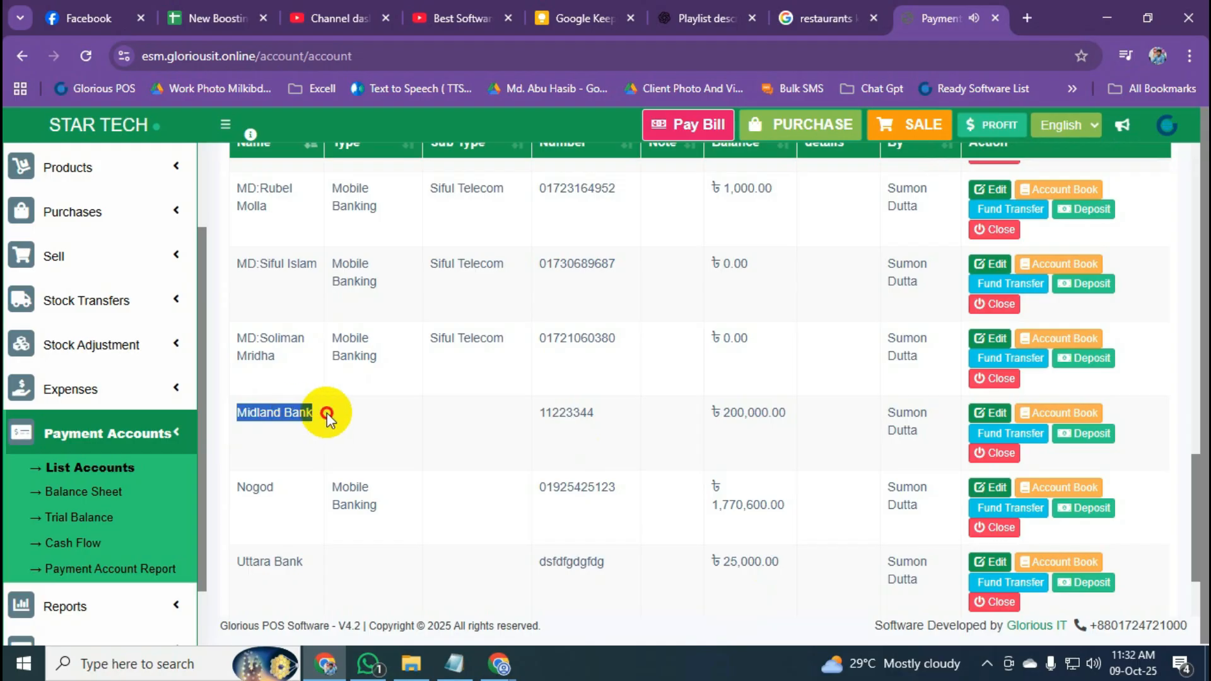
drag(713, 415, 788, 420)
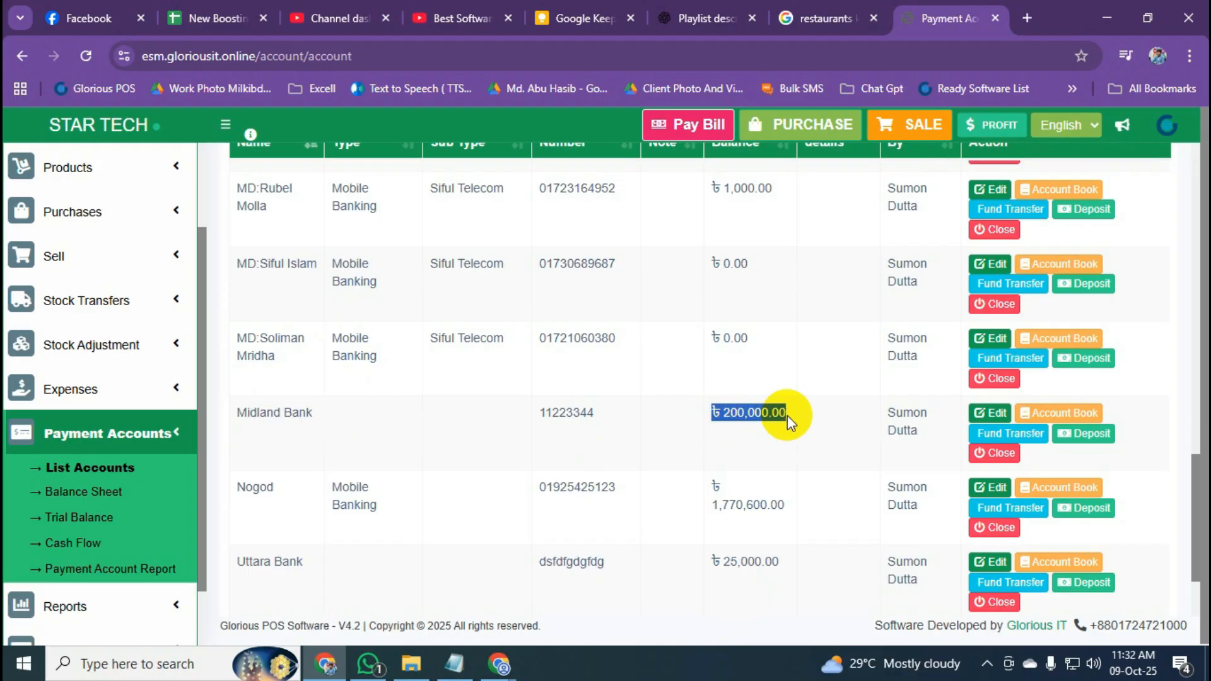
scroll(757, 436, down, 2)
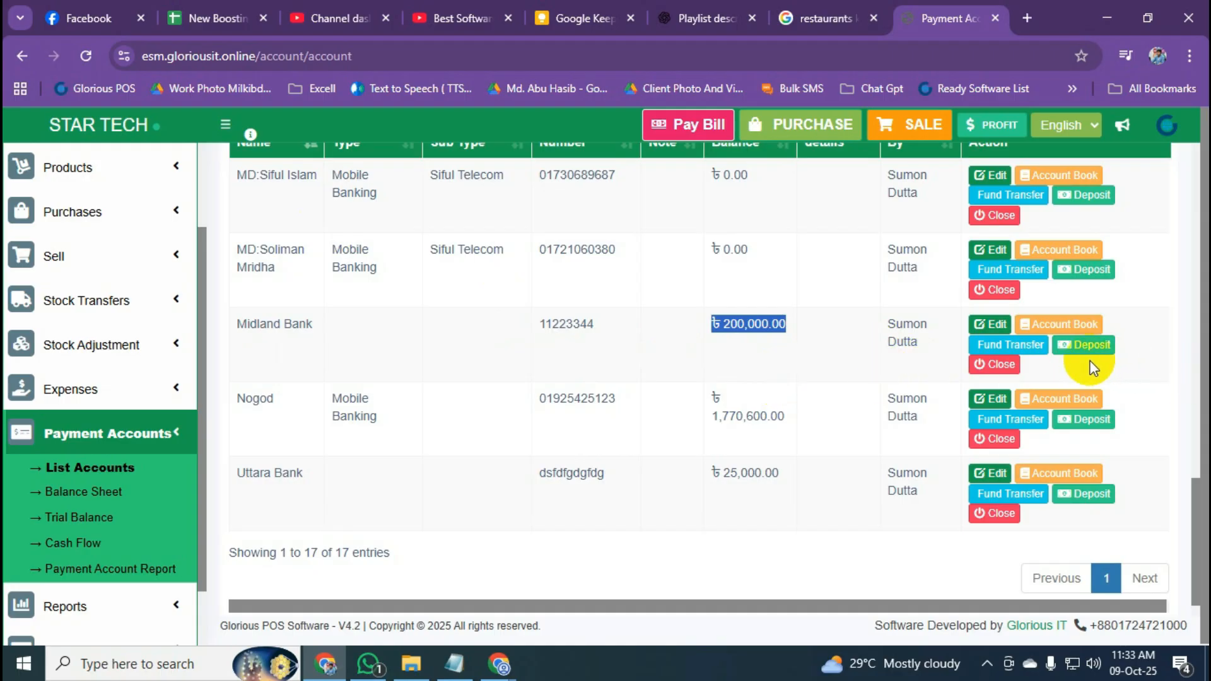
click(778, 343)
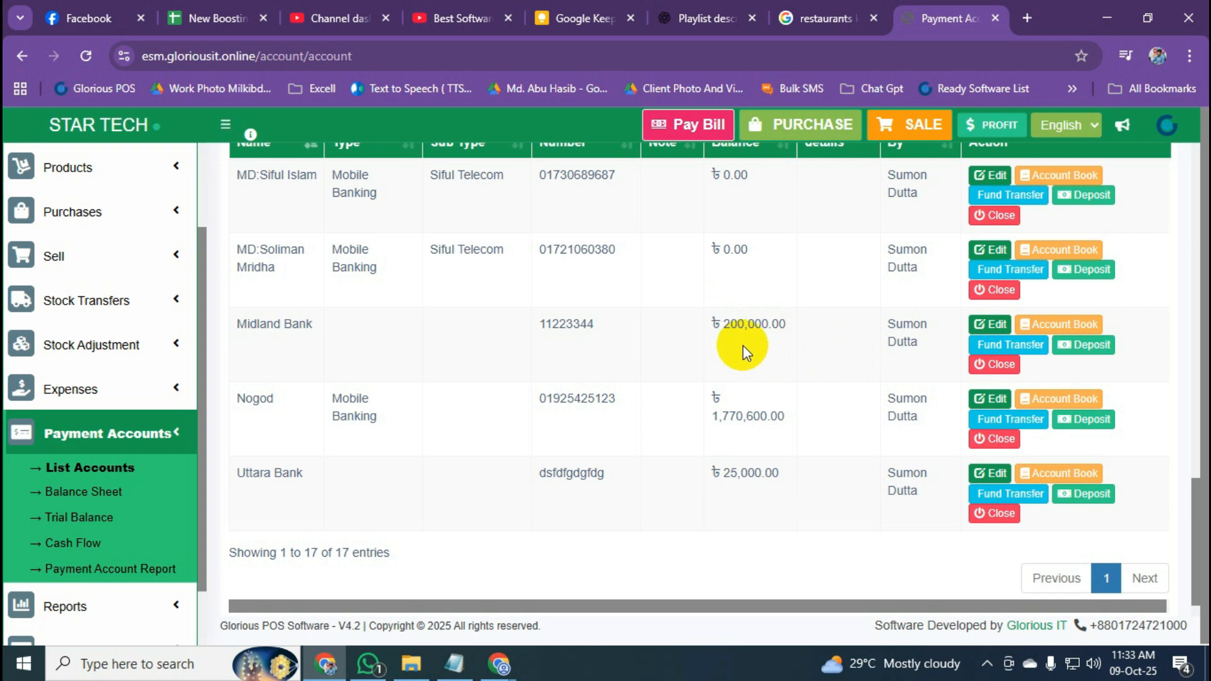
drag(788, 328, 711, 336)
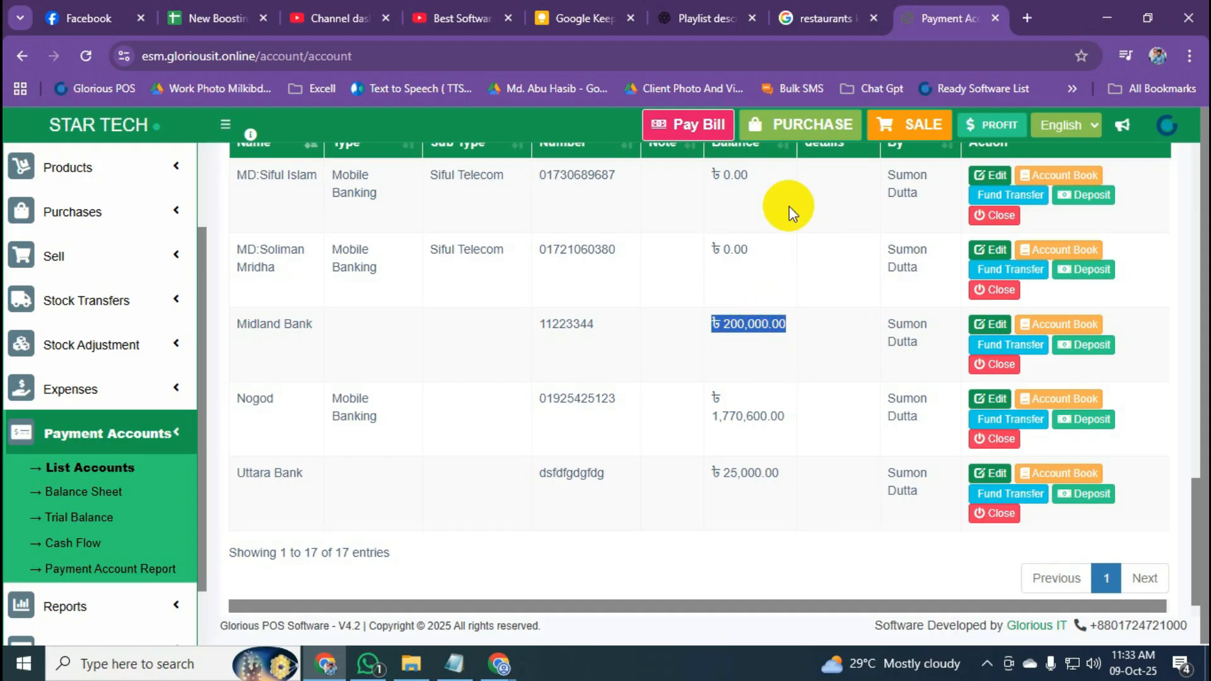
click(801, 128)
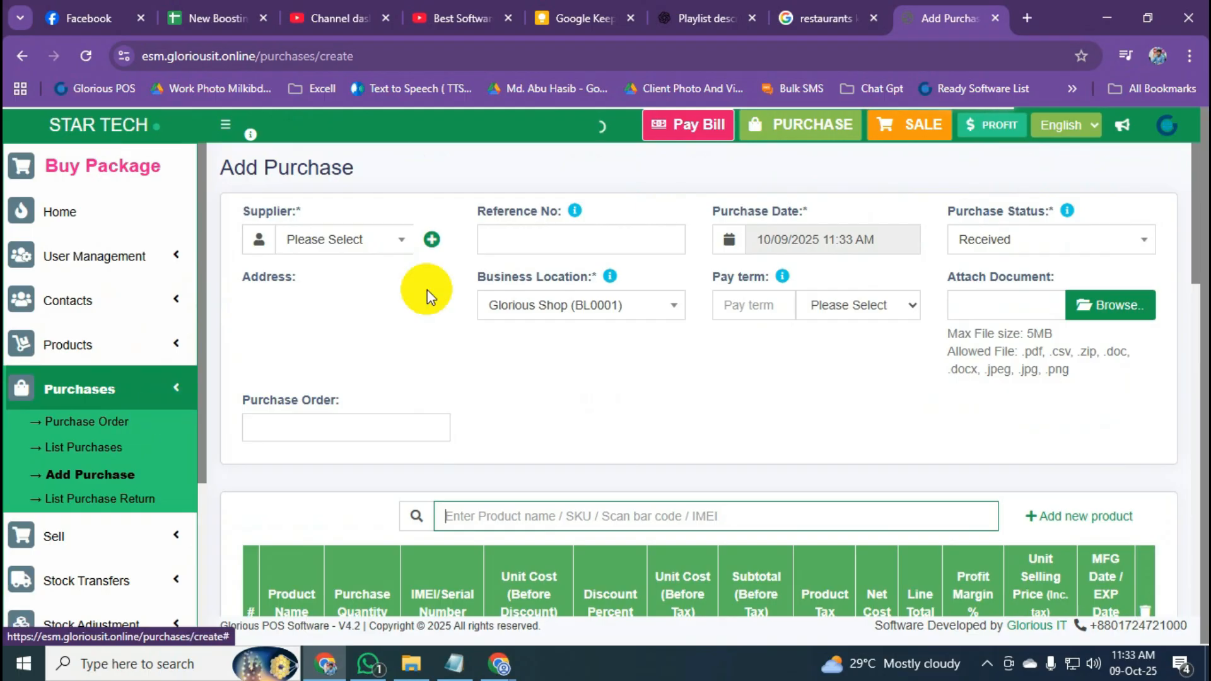
Choose Samsung as the purchase supplier.
click(351, 245)
text(00)
click(354, 323)
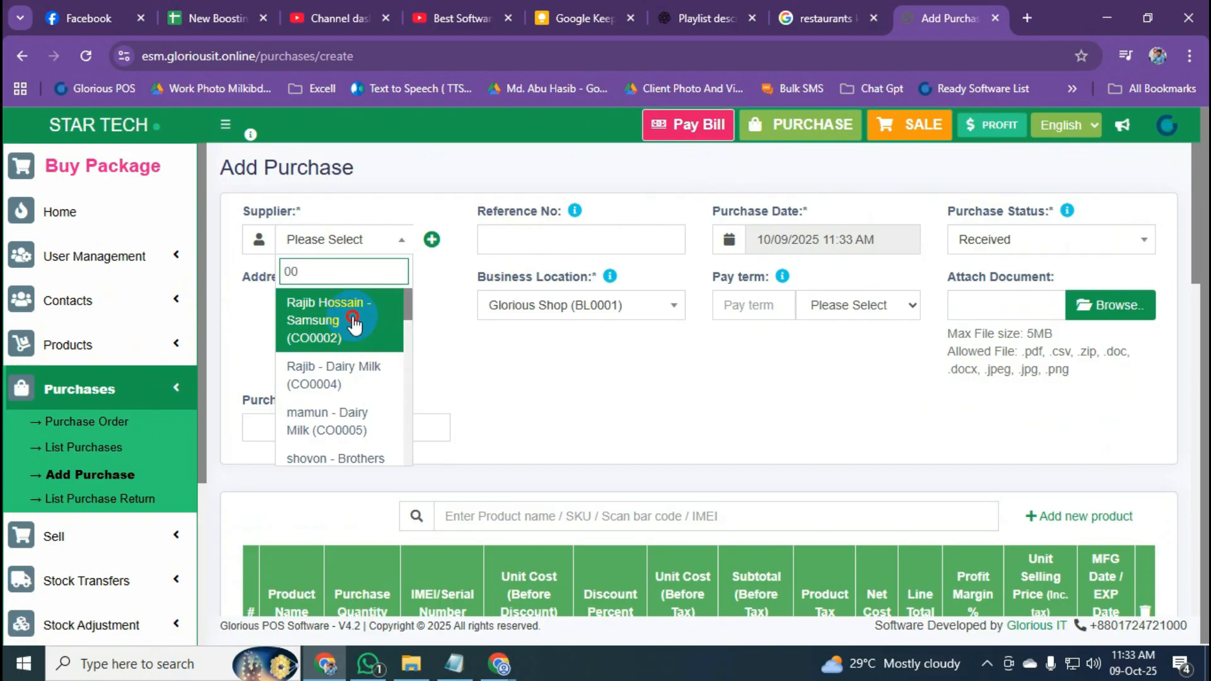
scroll(427, 353, down, 5)
scroll(429, 354, up, 4)
Add the Walton TV - 3765 line to the purchase, then delete it.
click(552, 430)
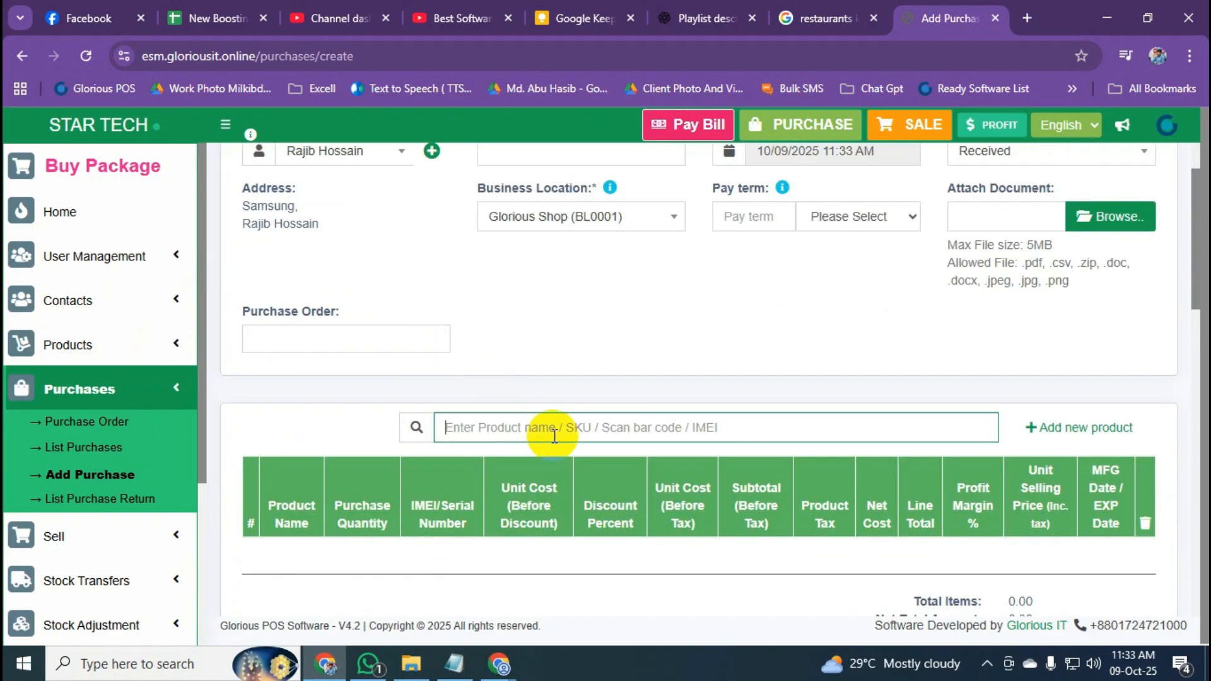
text(tv)
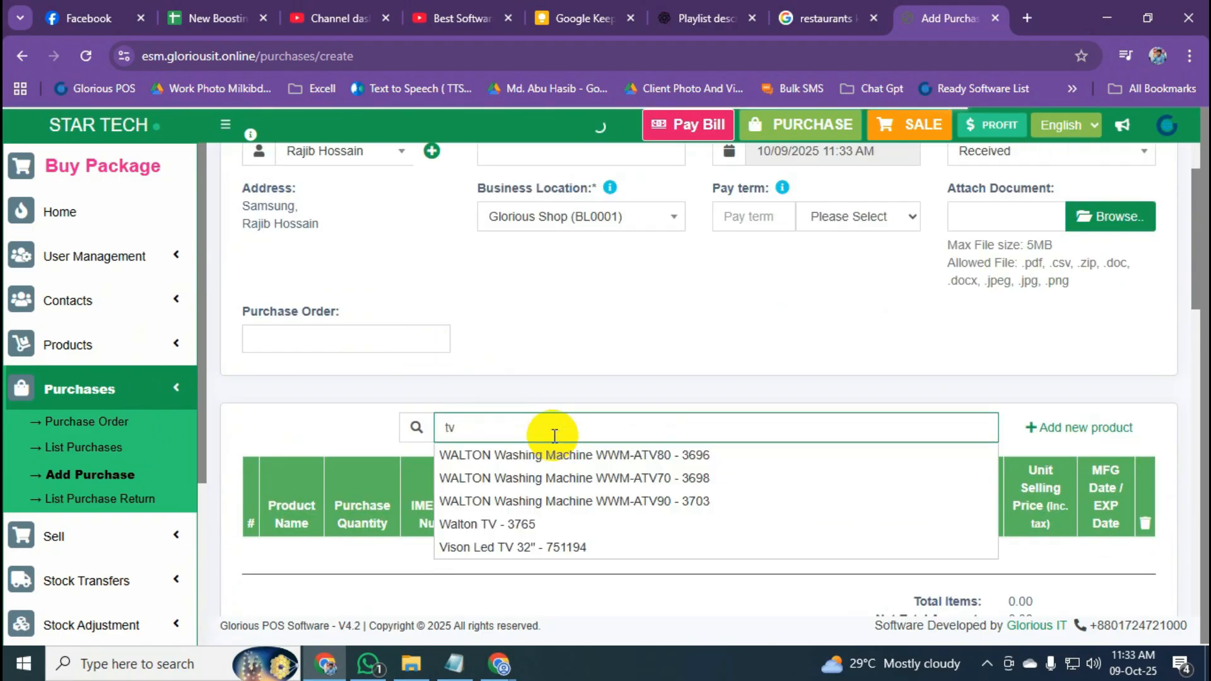
click(541, 524)
scroll(505, 429, down, 4)
scroll(485, 366, up, 4)
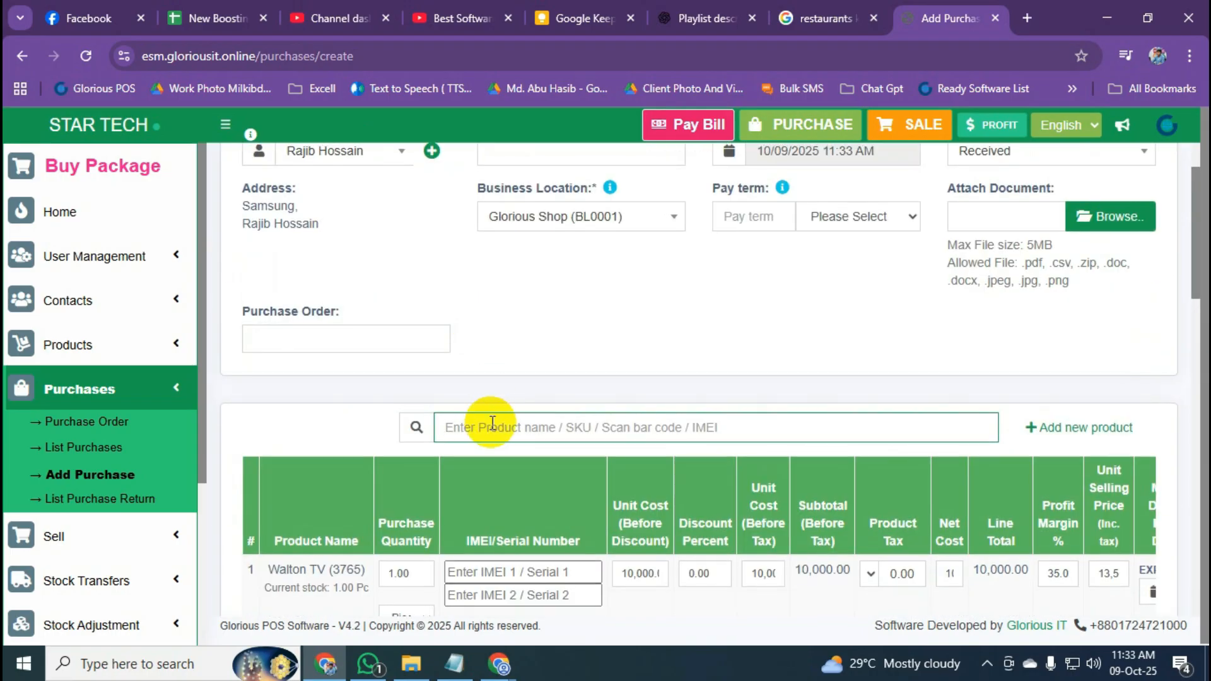
click(1153, 593)
scroll(500, 573, down, 3)
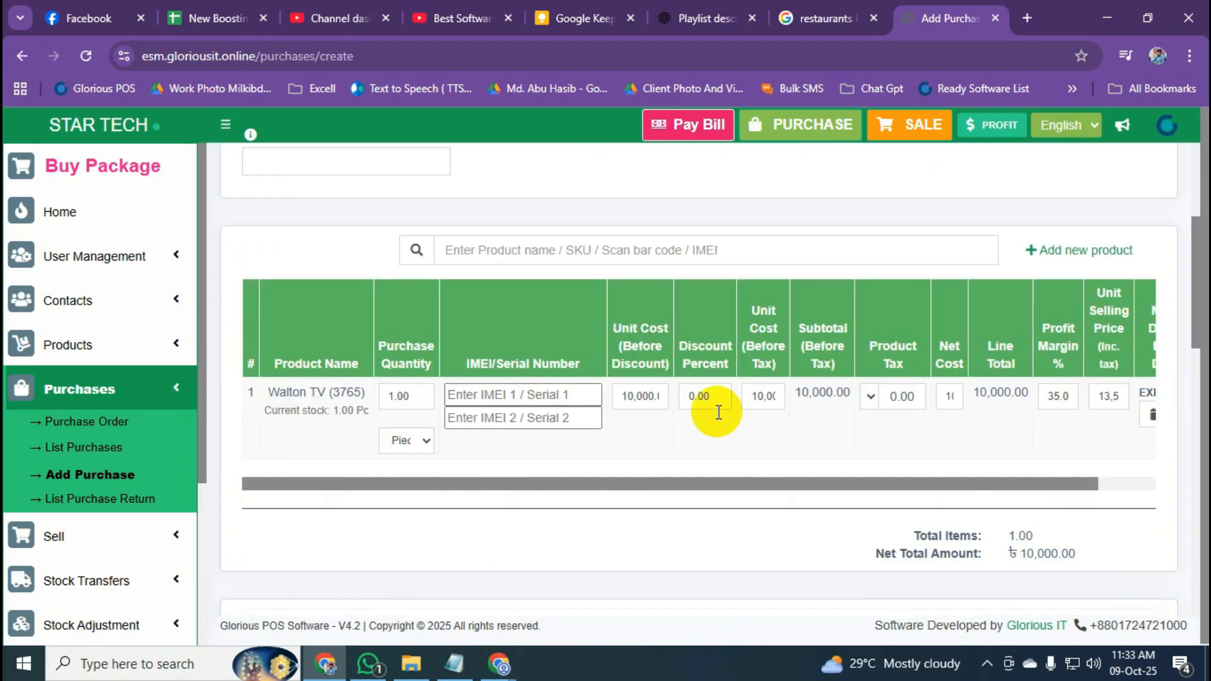
scroll(723, 397, right, 2)
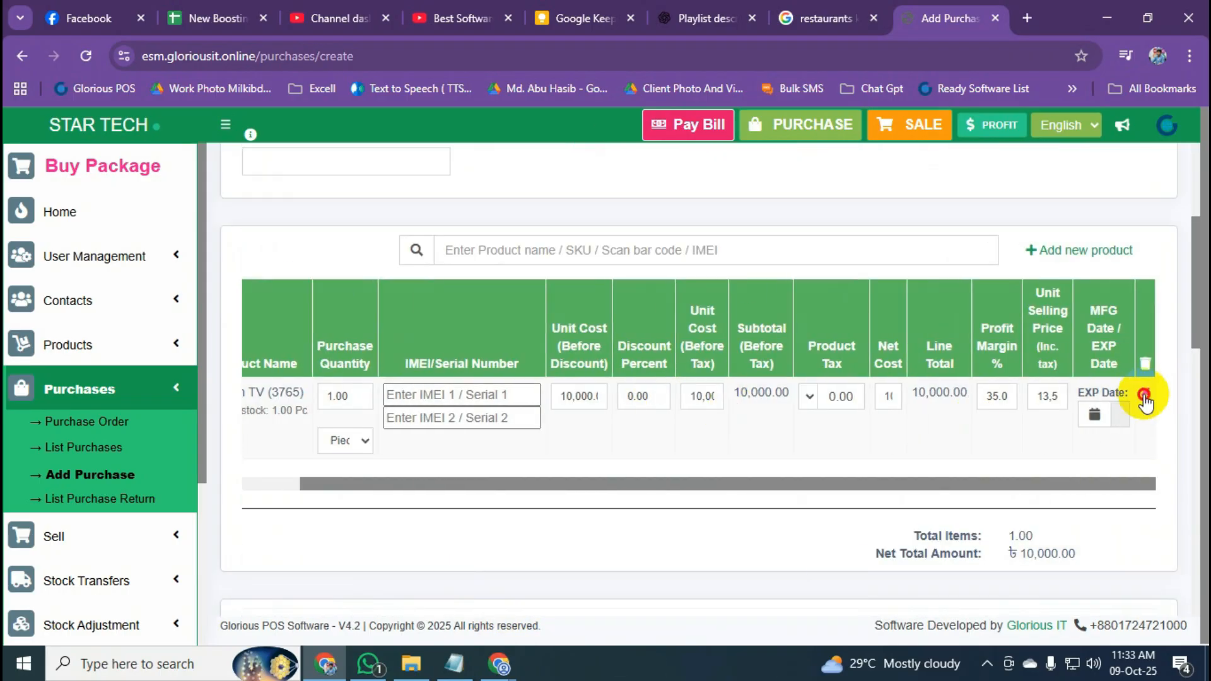
click(1145, 393)
click(749, 465)
Add Vison Led TV 32" with a purchase quantity of 2, totalling ৳52,000.00.
click(488, 259)
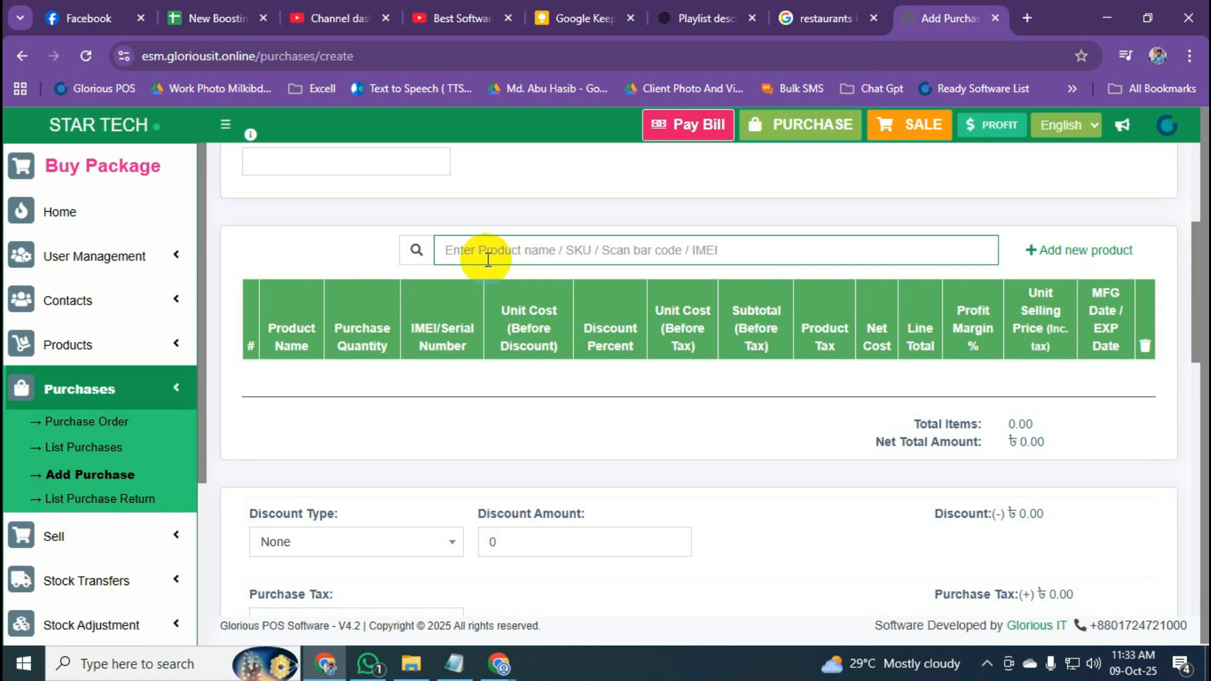
text(vison)
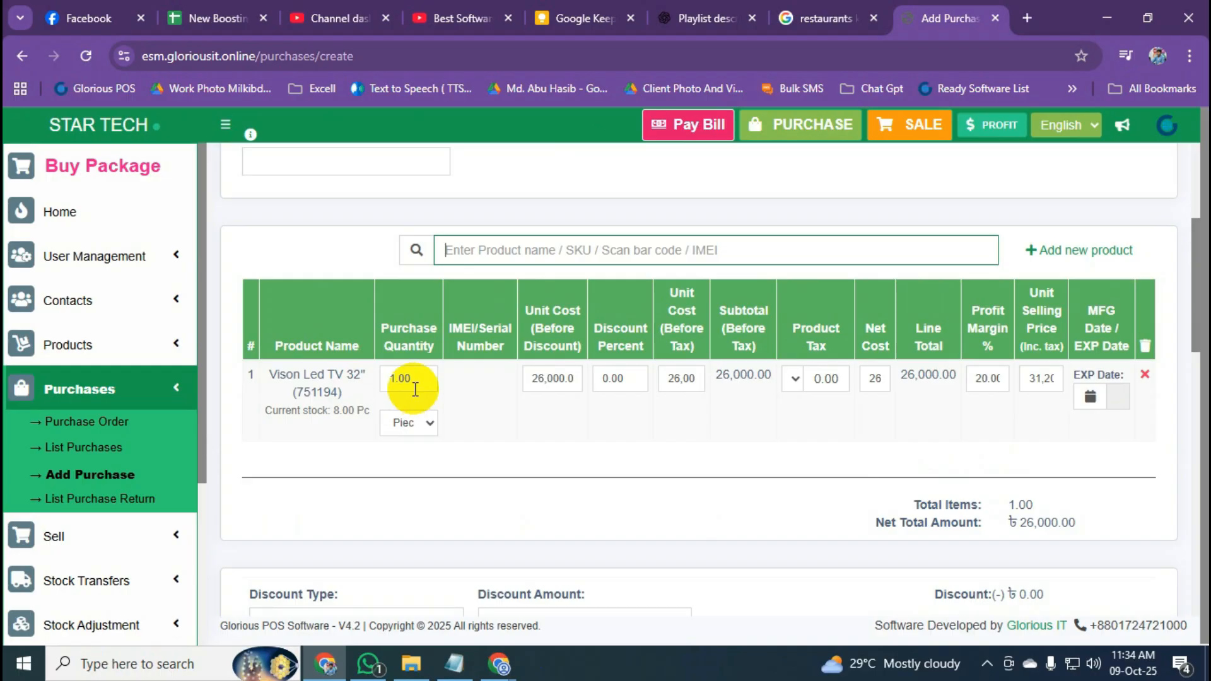
double_click(382, 387)
text(2)
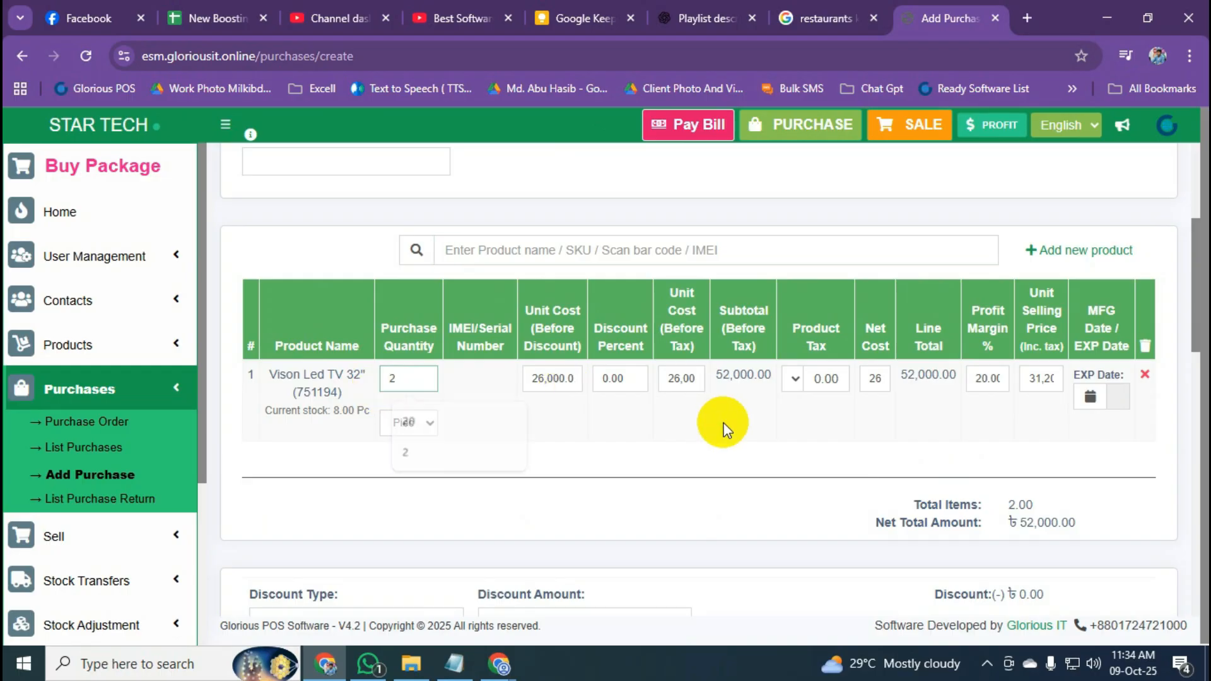
scroll(725, 424, down, 4)
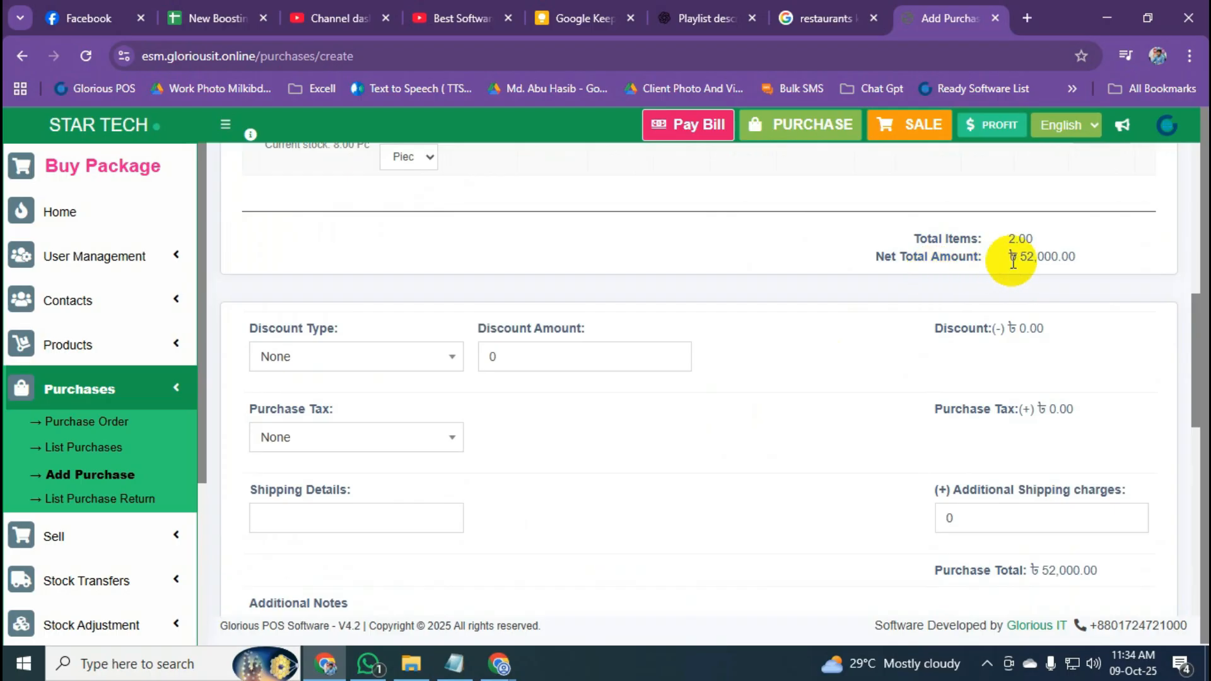
scroll(1025, 319, down, 4)
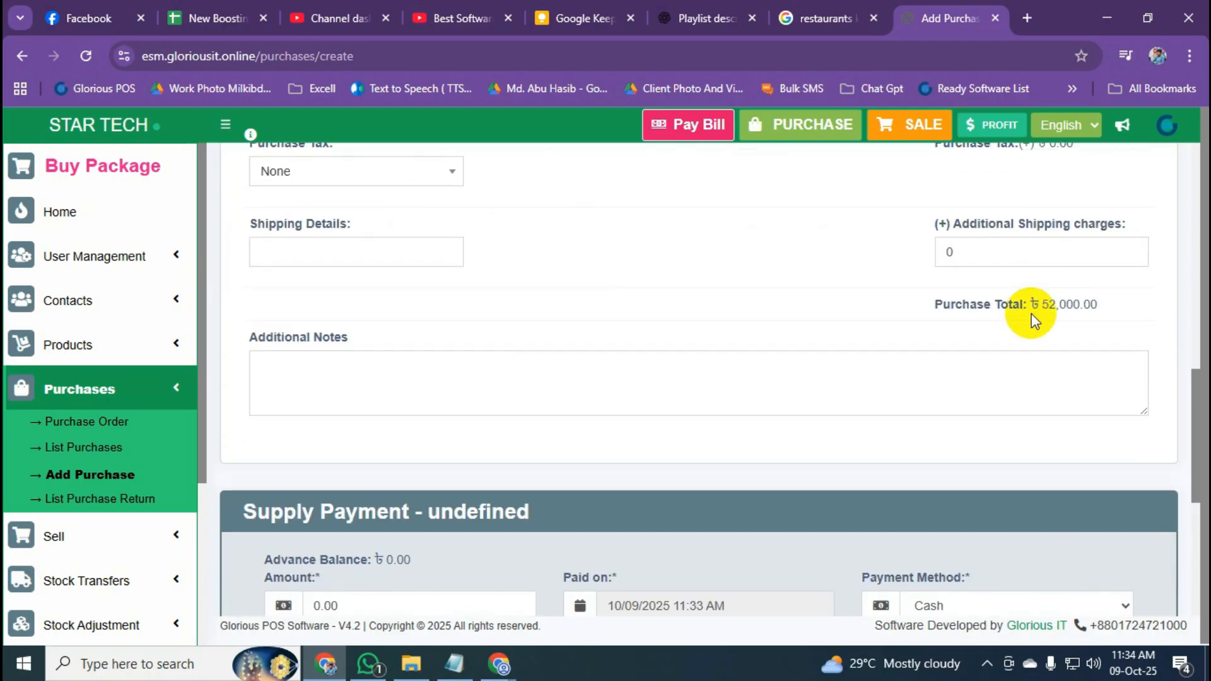
scroll(949, 449, down, 5)
Pay 52000 from Midland Bank and save purchase PO2025/0097.
scroll(389, 478, up, 1)
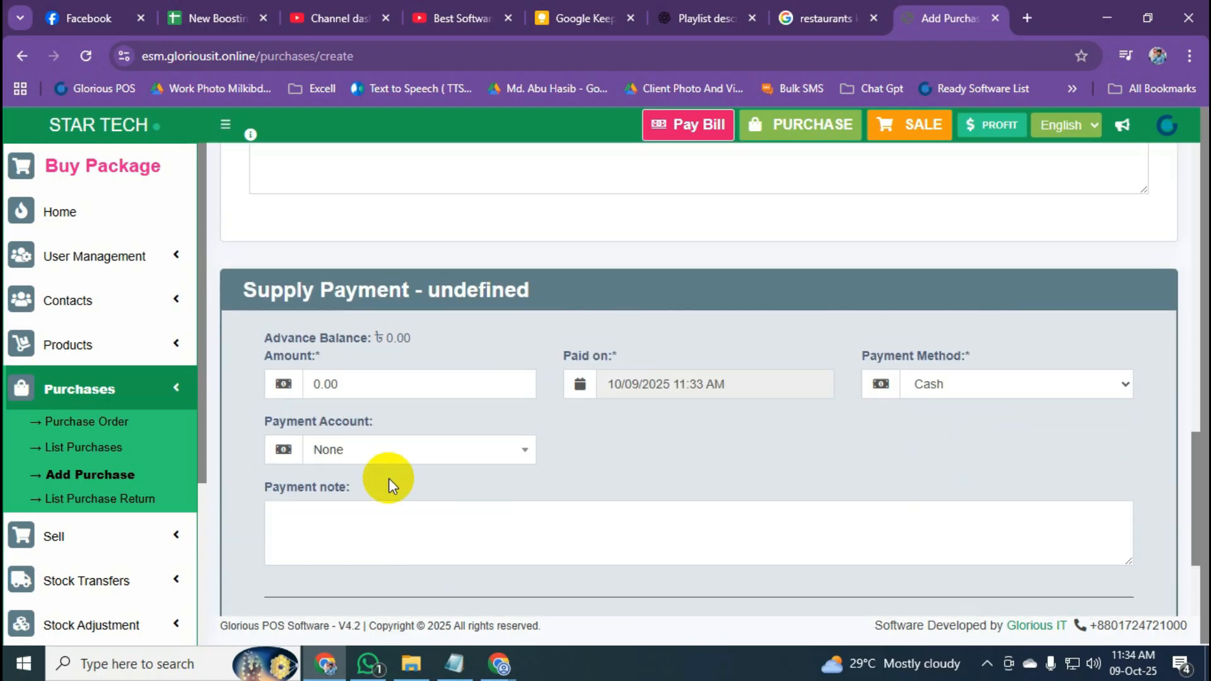
click(377, 383)
text(5200)
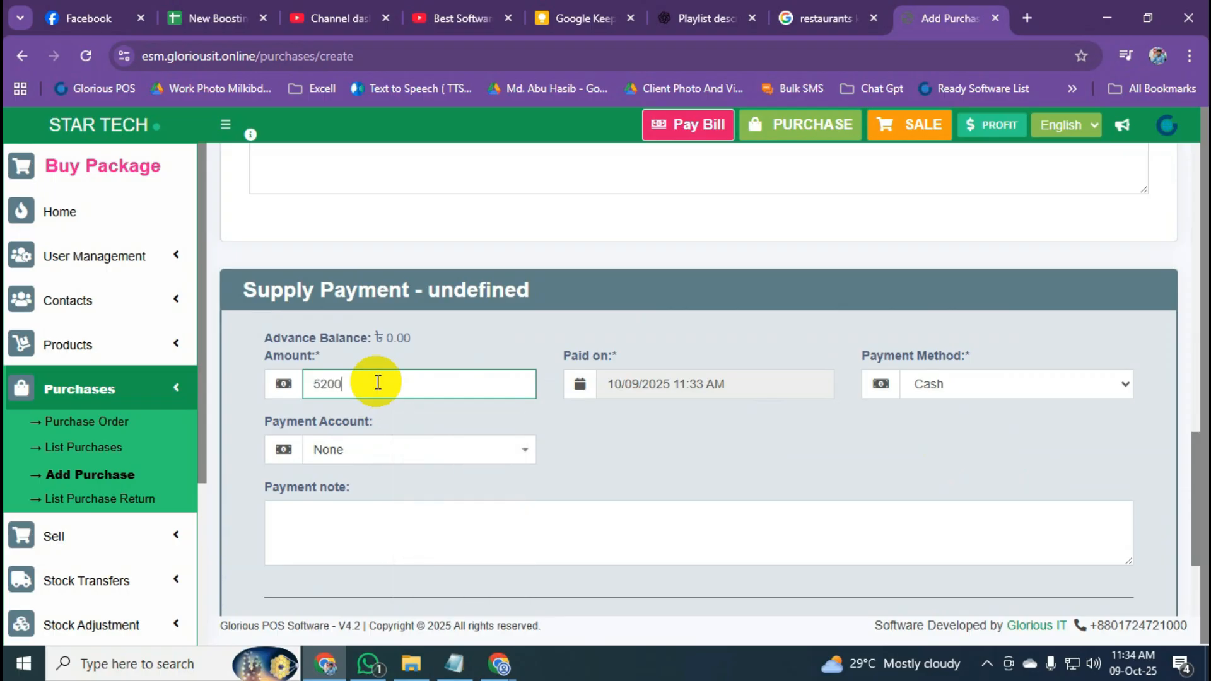
text(0)
click(694, 457)
scroll(694, 458, down, 1)
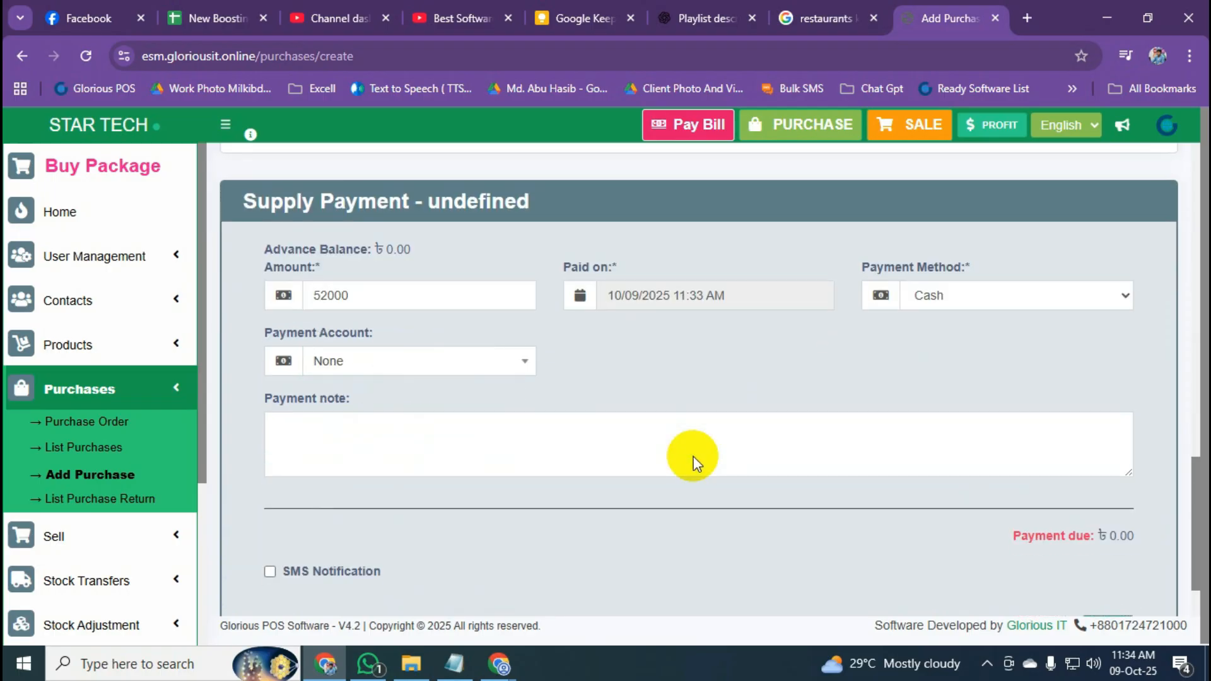
click(505, 366)
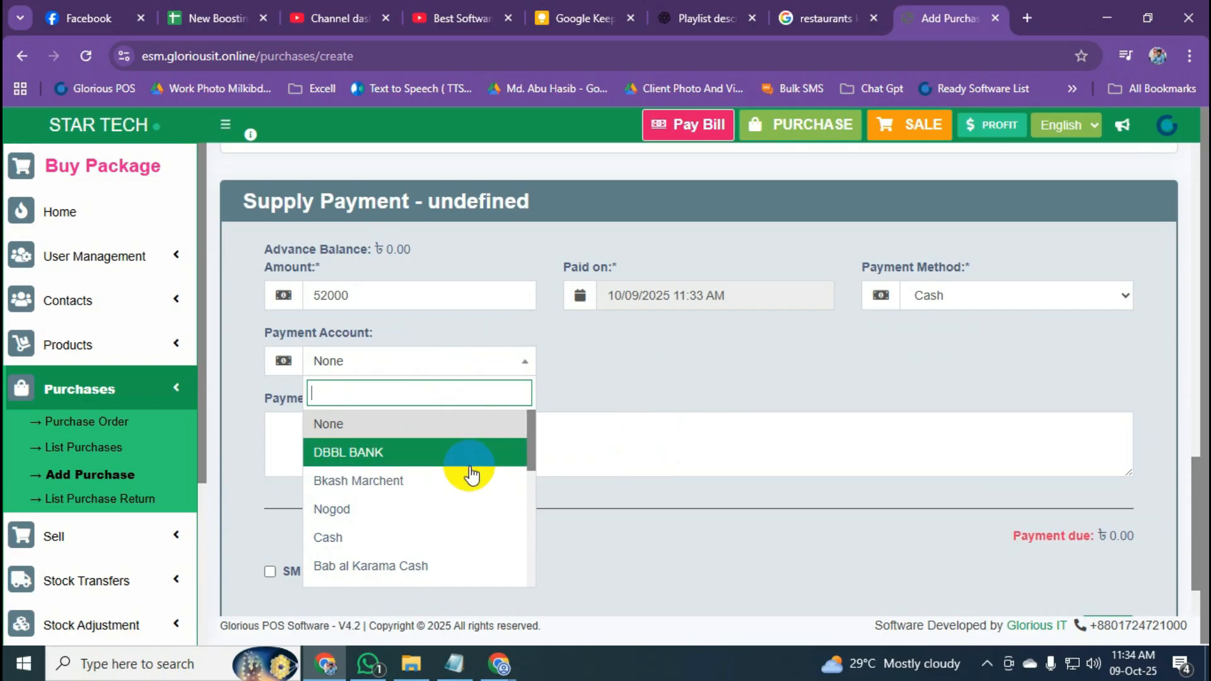
scroll(441, 530, down, 3)
scroll(444, 533, down, 3)
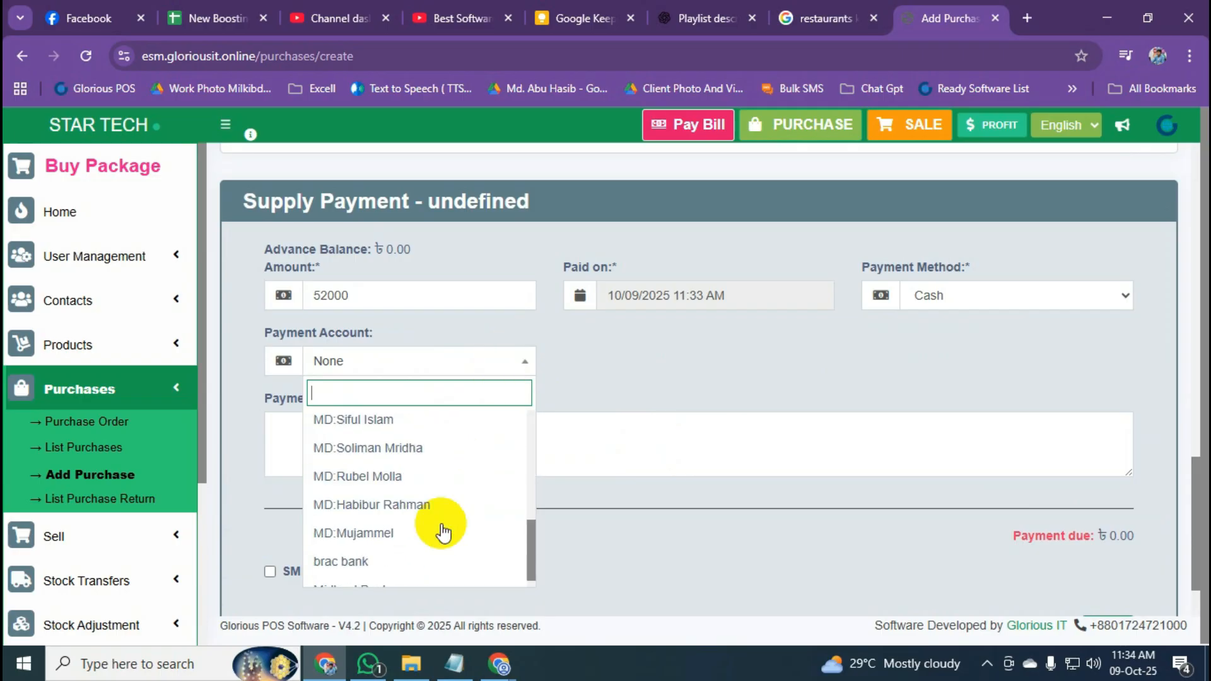
click(416, 575)
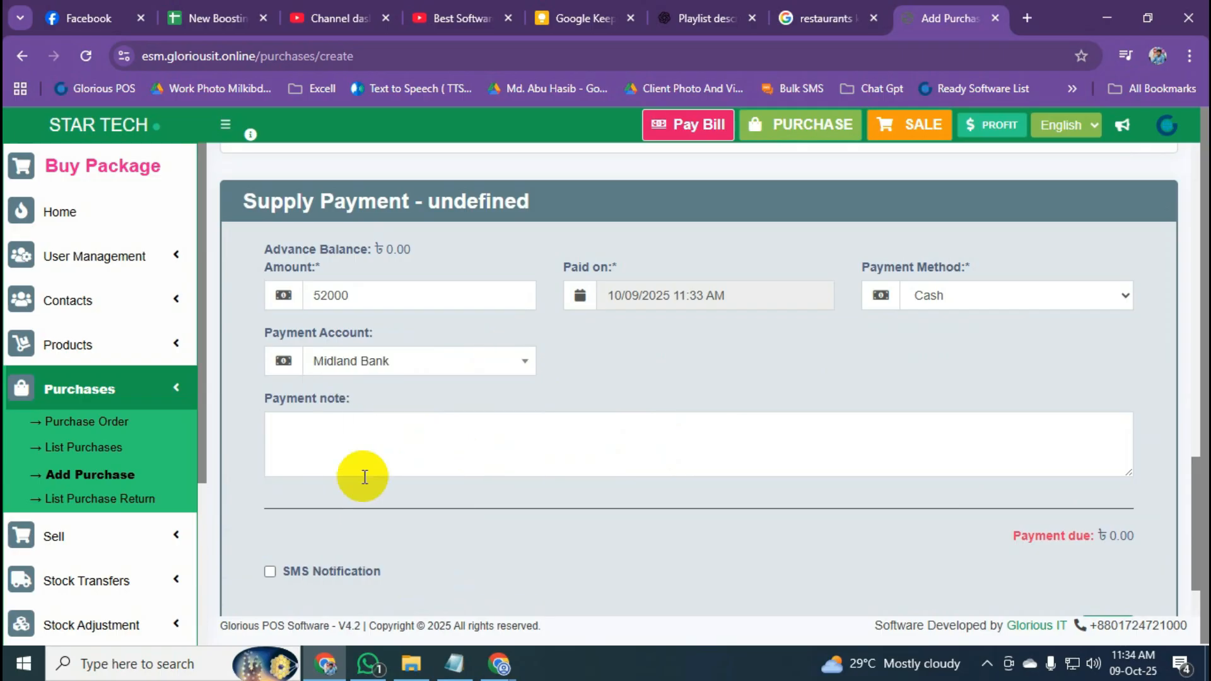
scroll(568, 388, down, 2)
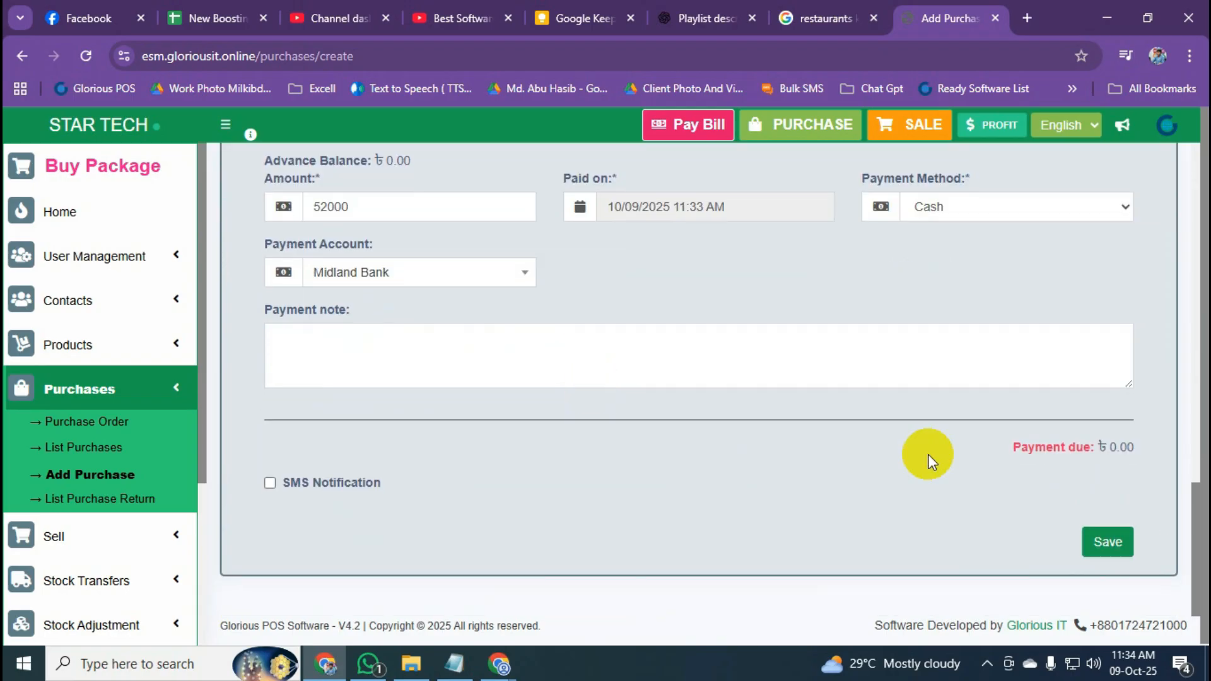
click(1108, 544)
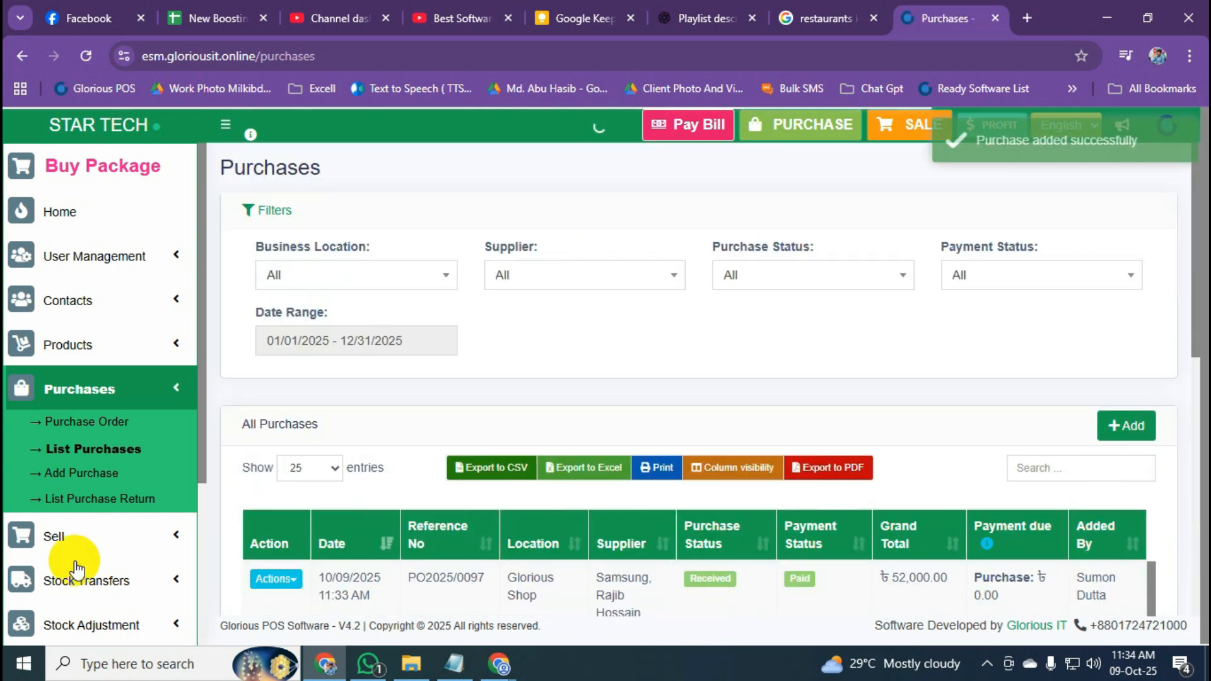
Collapse the Purchases menu and expand Payment Accounts in the sidebar.
click(177, 388)
scroll(184, 398, down, 1)
scroll(184, 397, down, 1)
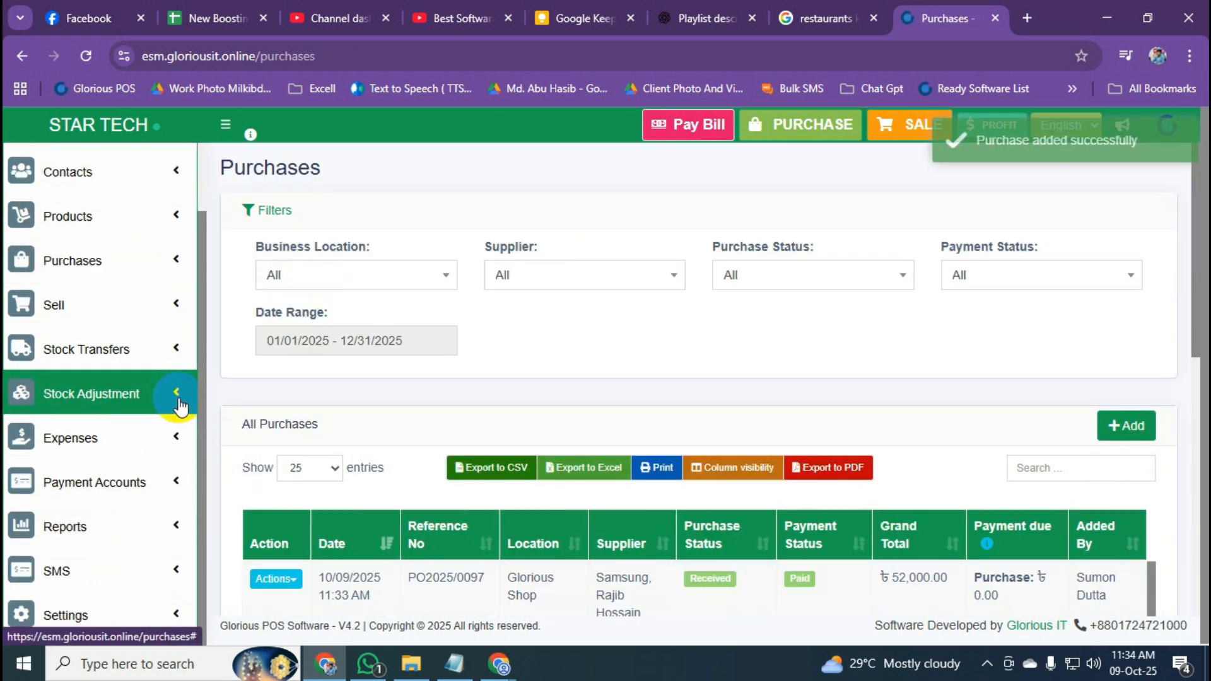
click(152, 481)
Verify Midland Bank's balance fell to ৳148,000.00 in List Accounts, then open the POS sale screen.
click(98, 520)
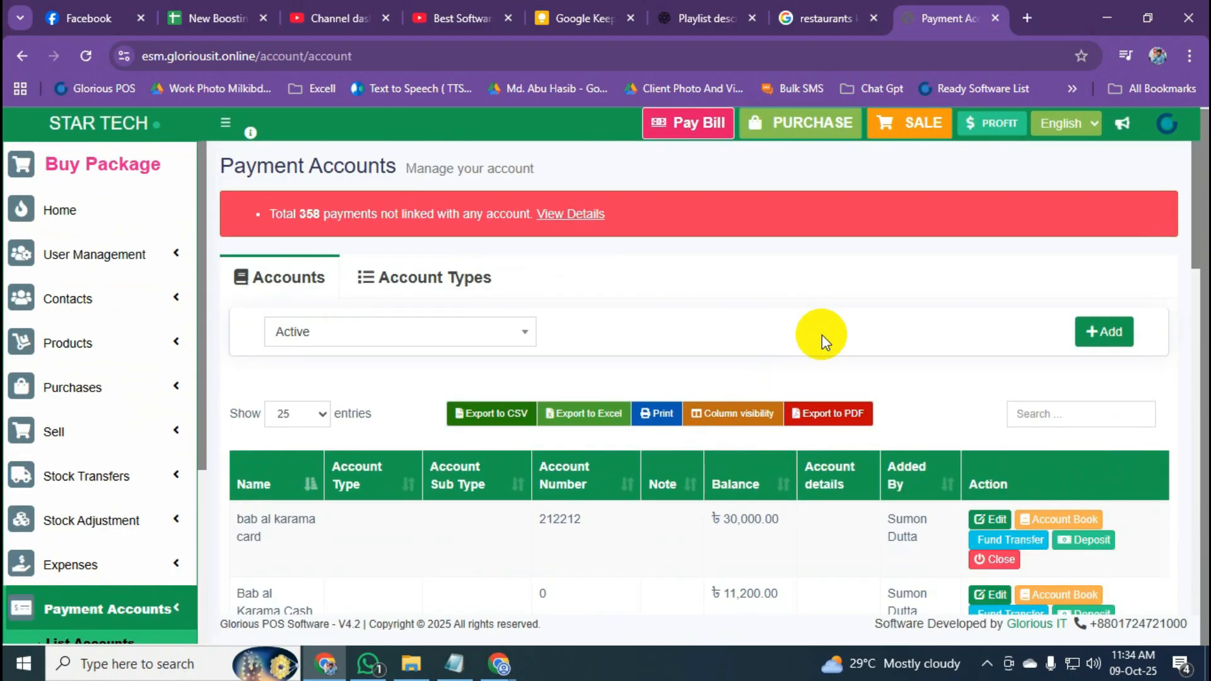
scroll(763, 479, down, 15)
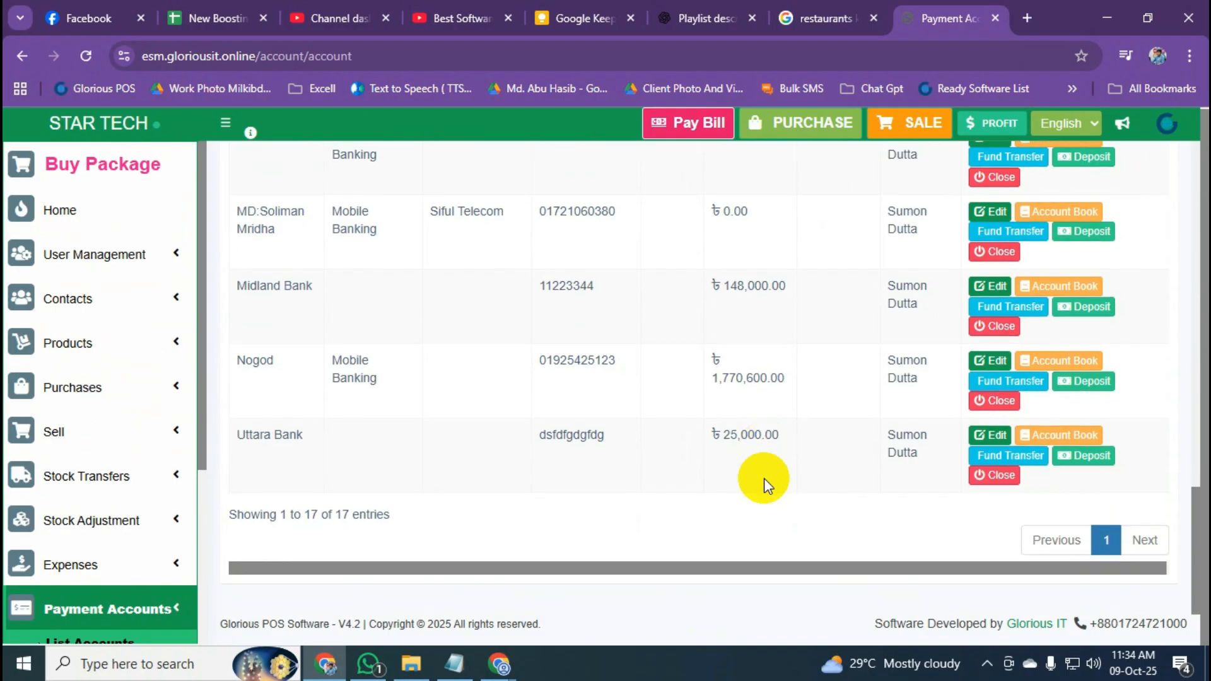
scroll(589, 473, up, 2)
drag(237, 382, 343, 373)
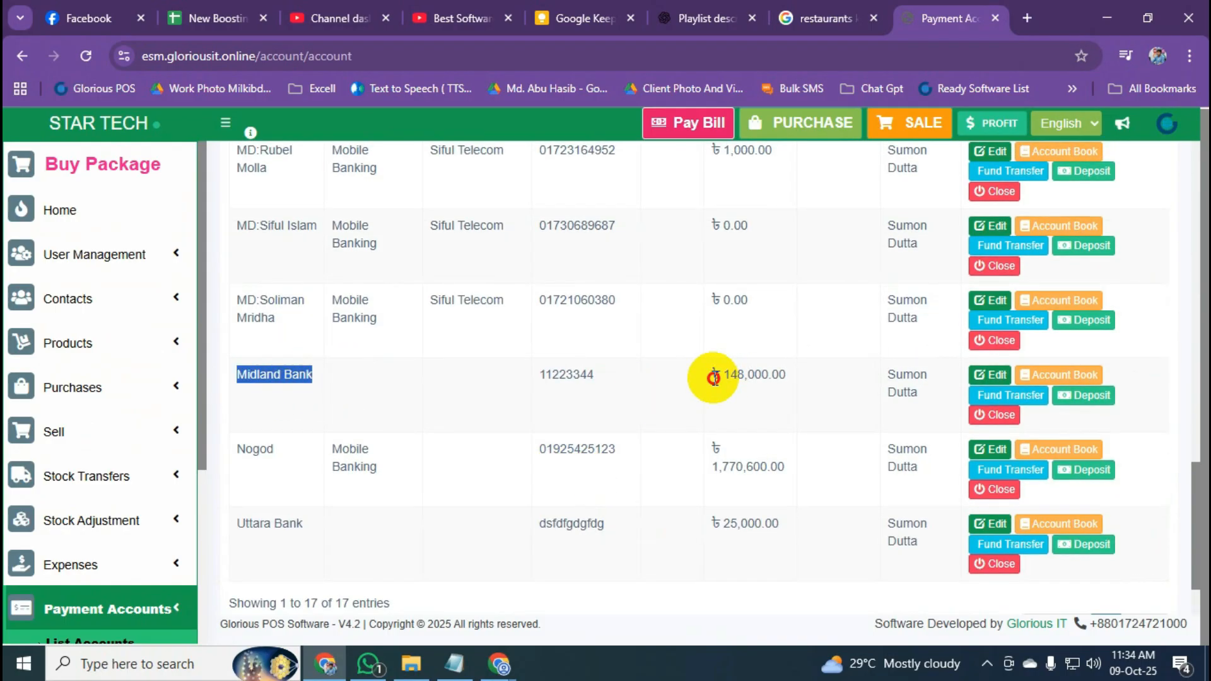
drag(714, 377, 788, 380)
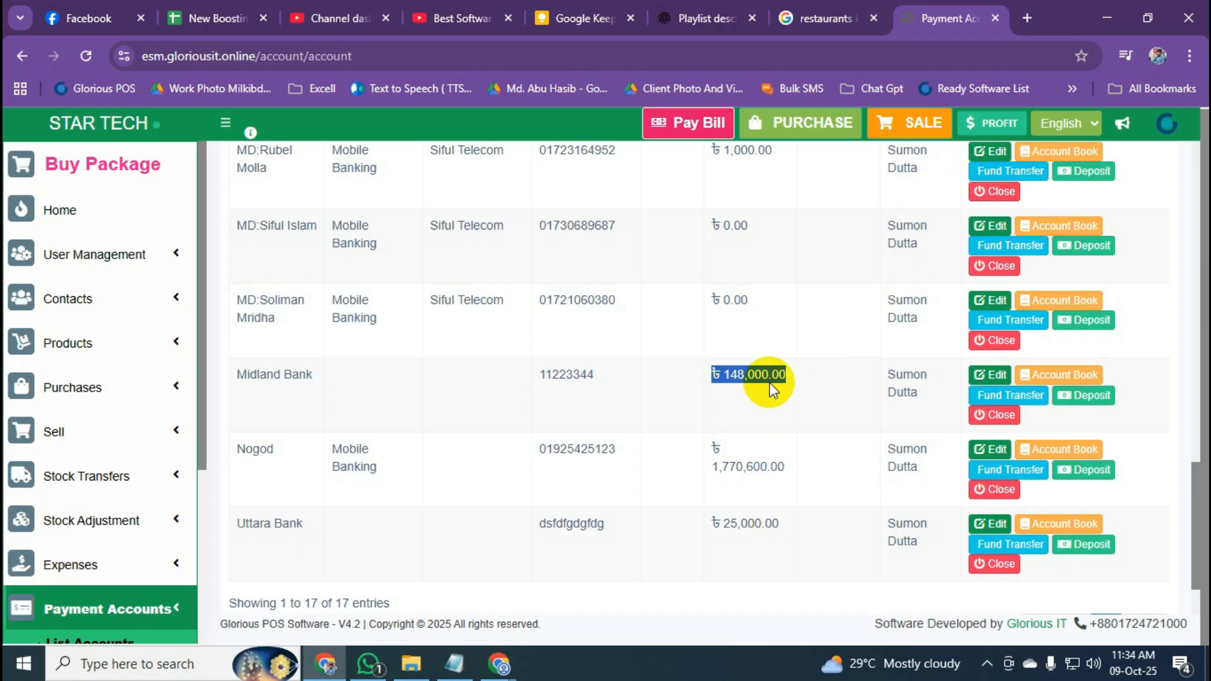
click(730, 378)
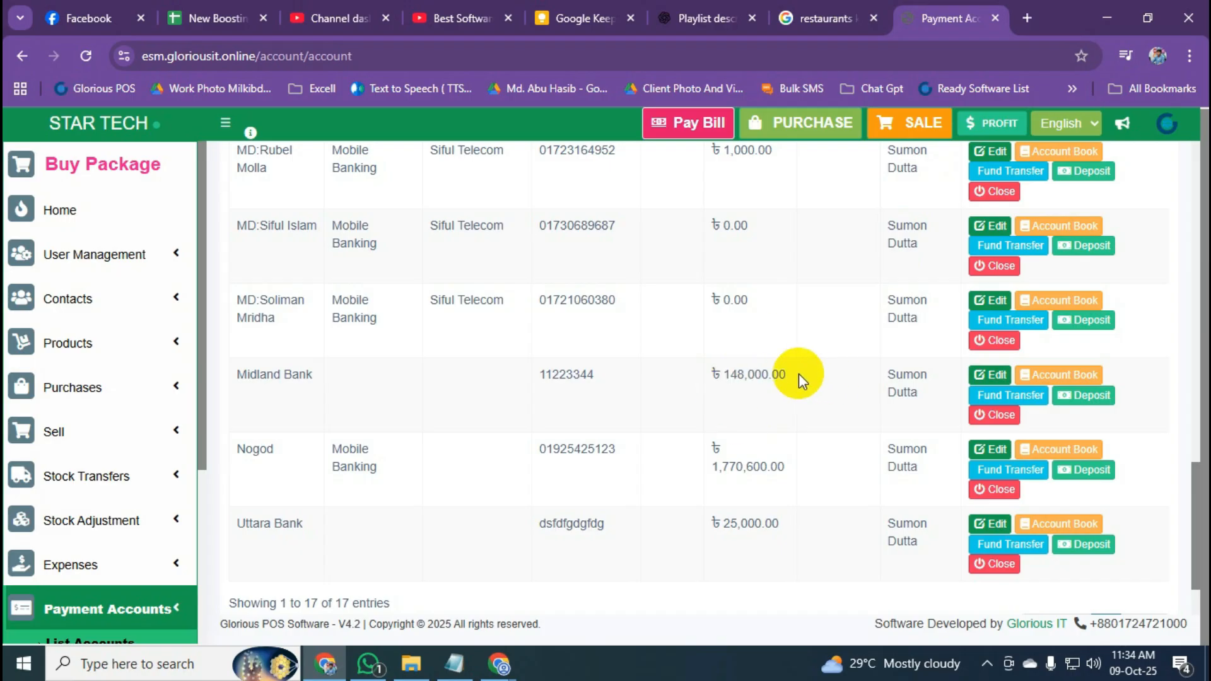
drag(792, 378, 716, 376)
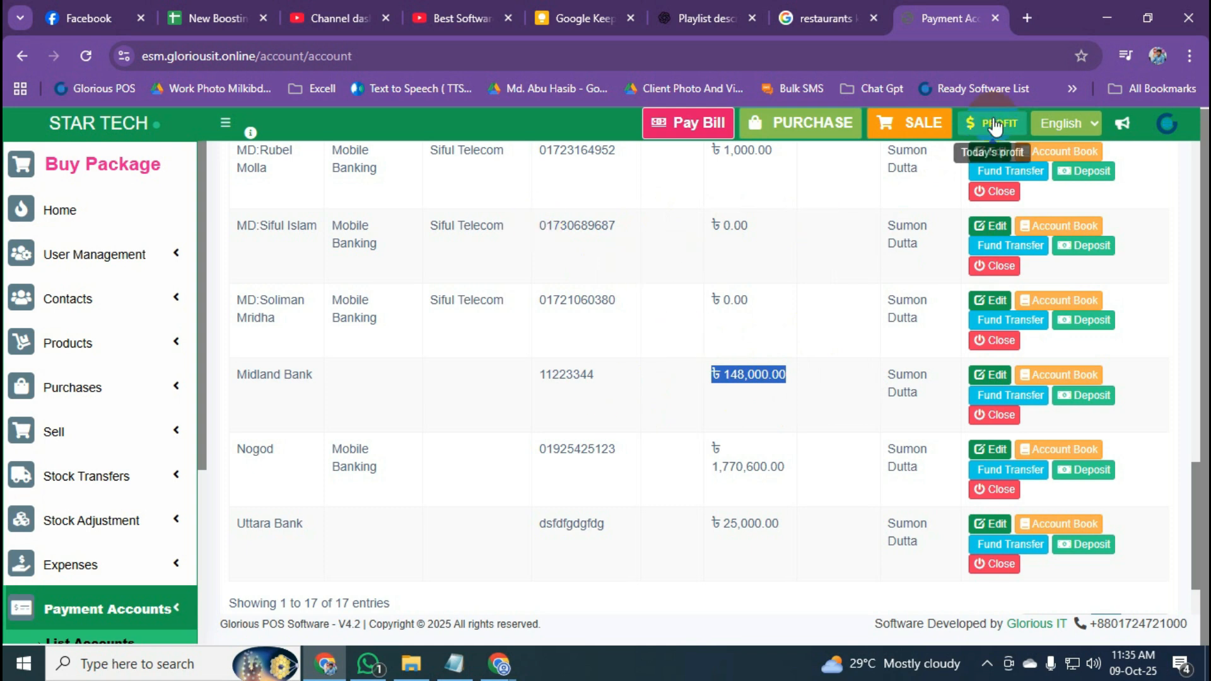
click(945, 130)
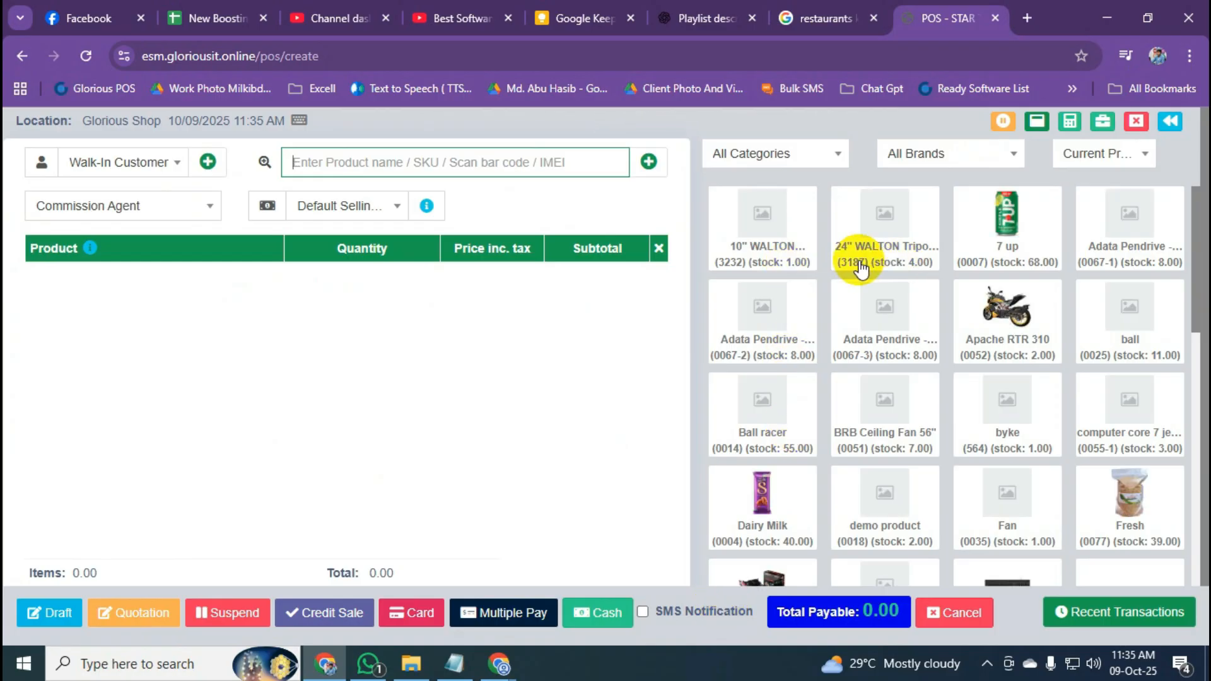
Add the Vison Led TV 32" to the cart by searching 'vison'.
click(763, 255)
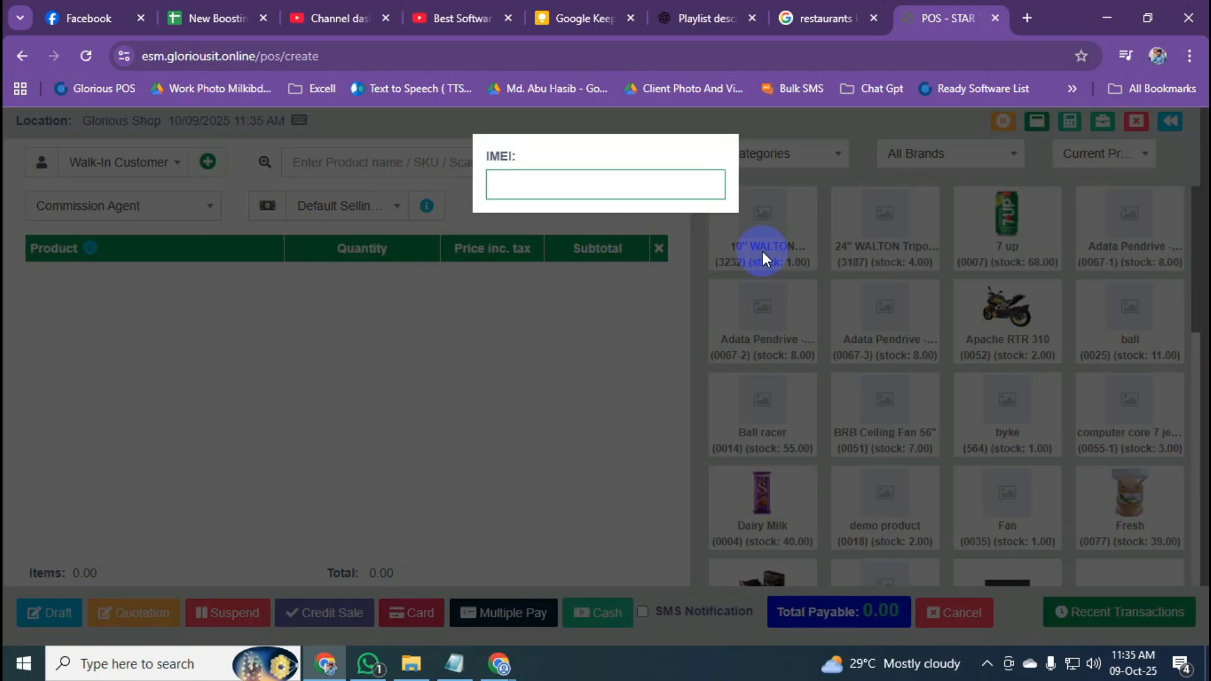
click(1002, 300)
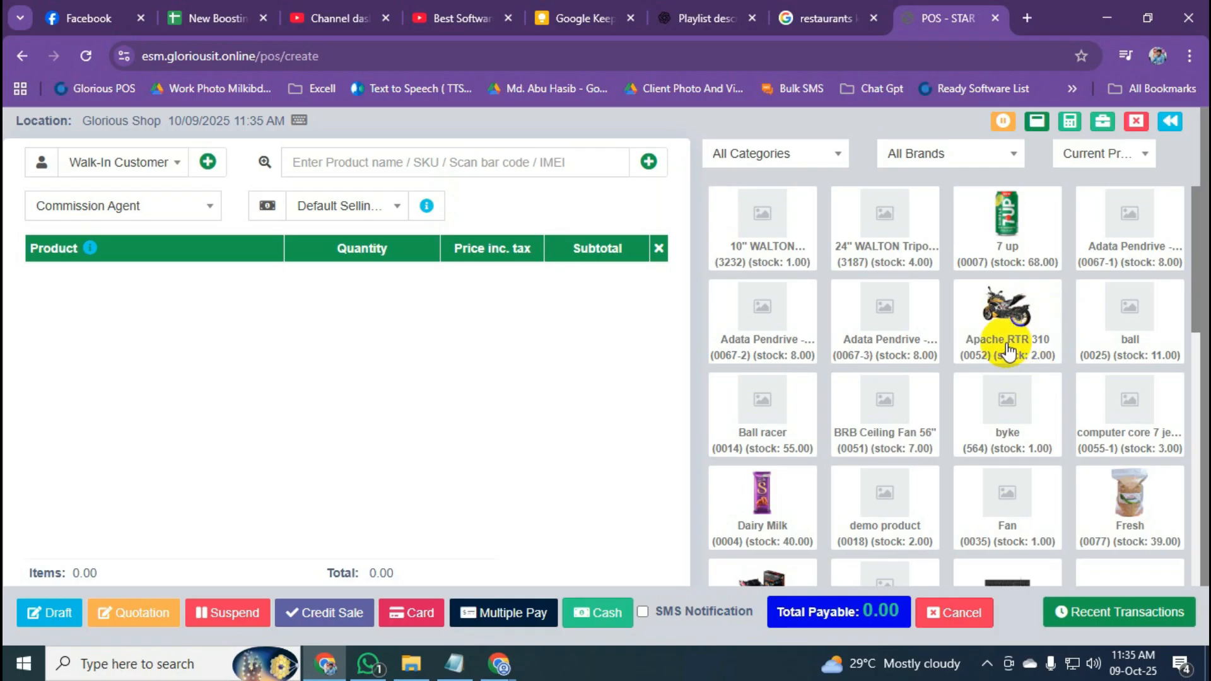
click(1008, 349)
click(775, 249)
click(289, 169)
text(vison)
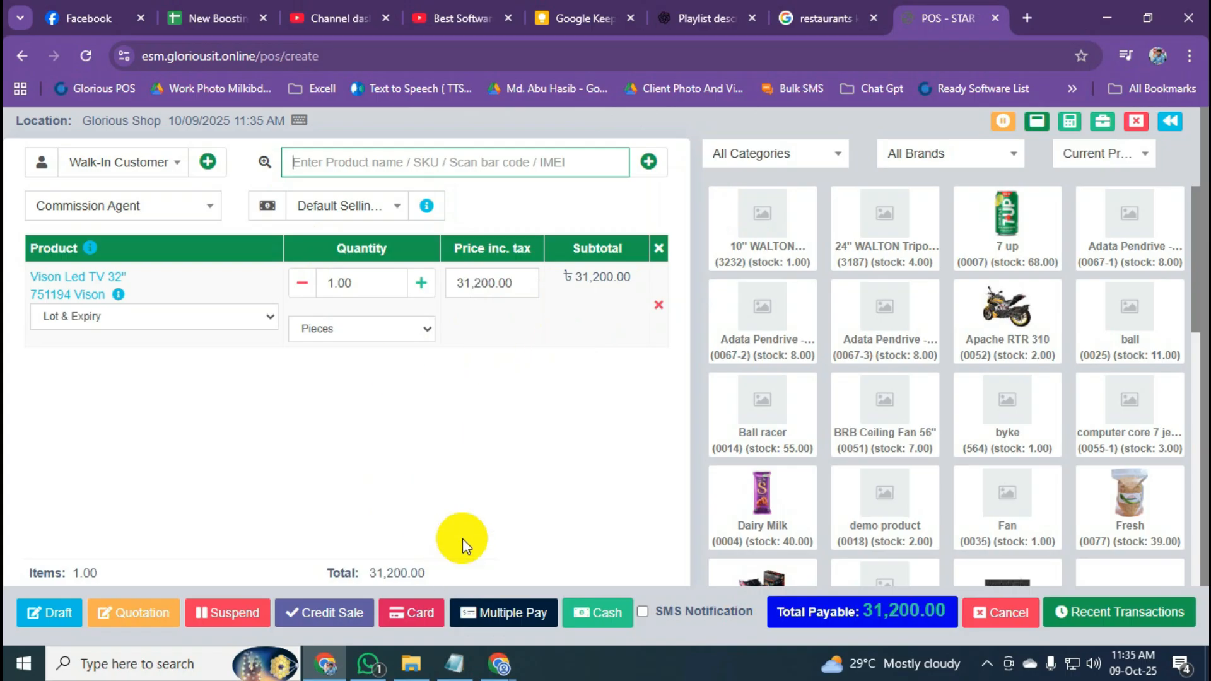
scroll(505, 555, down, 1)
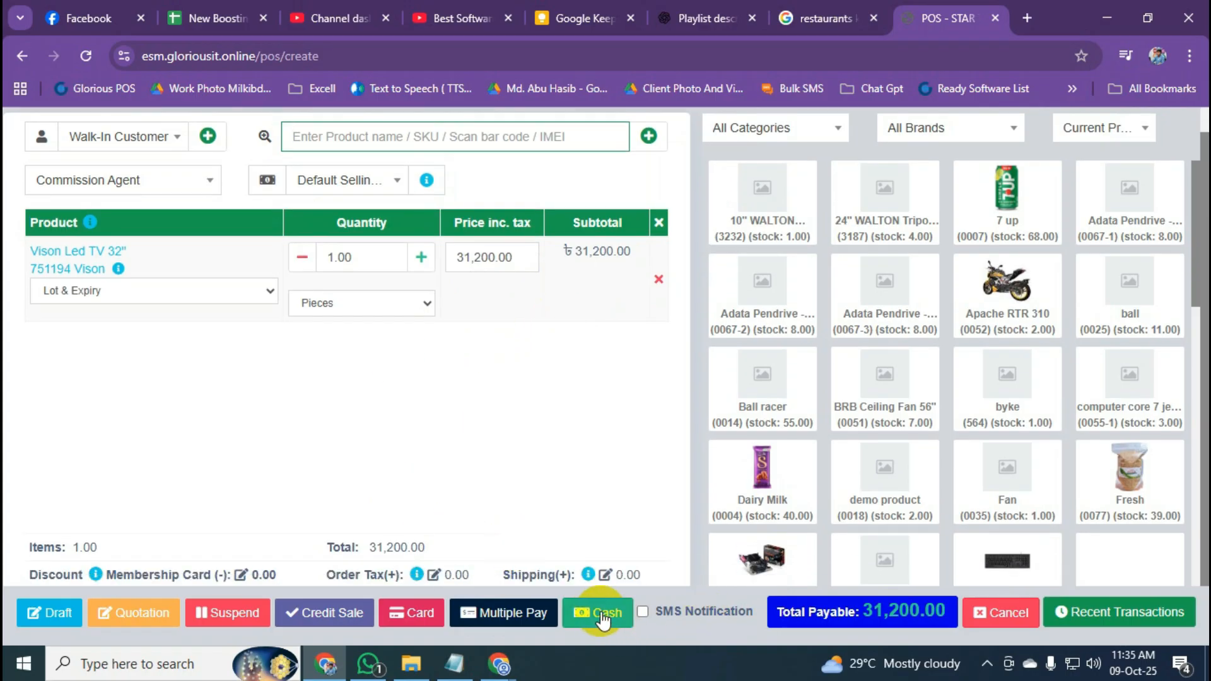
Finalize the 31,200.00 payment into Midland Bank without printing the receipt.
click(506, 619)
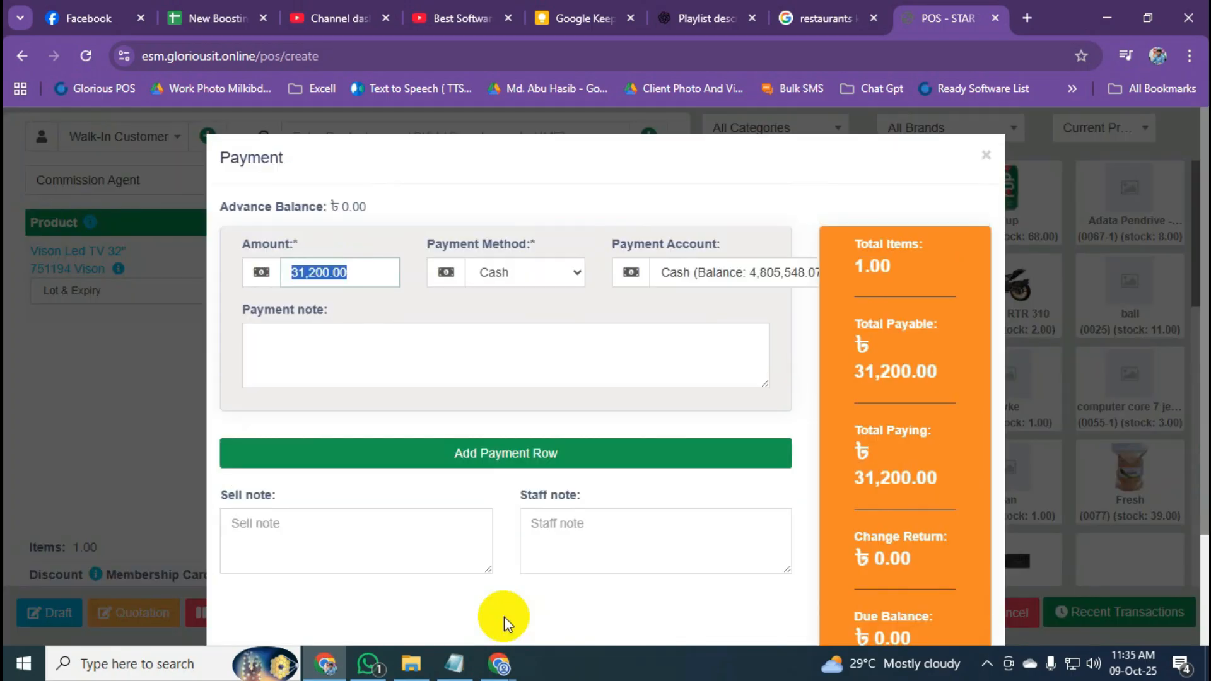
click(716, 273)
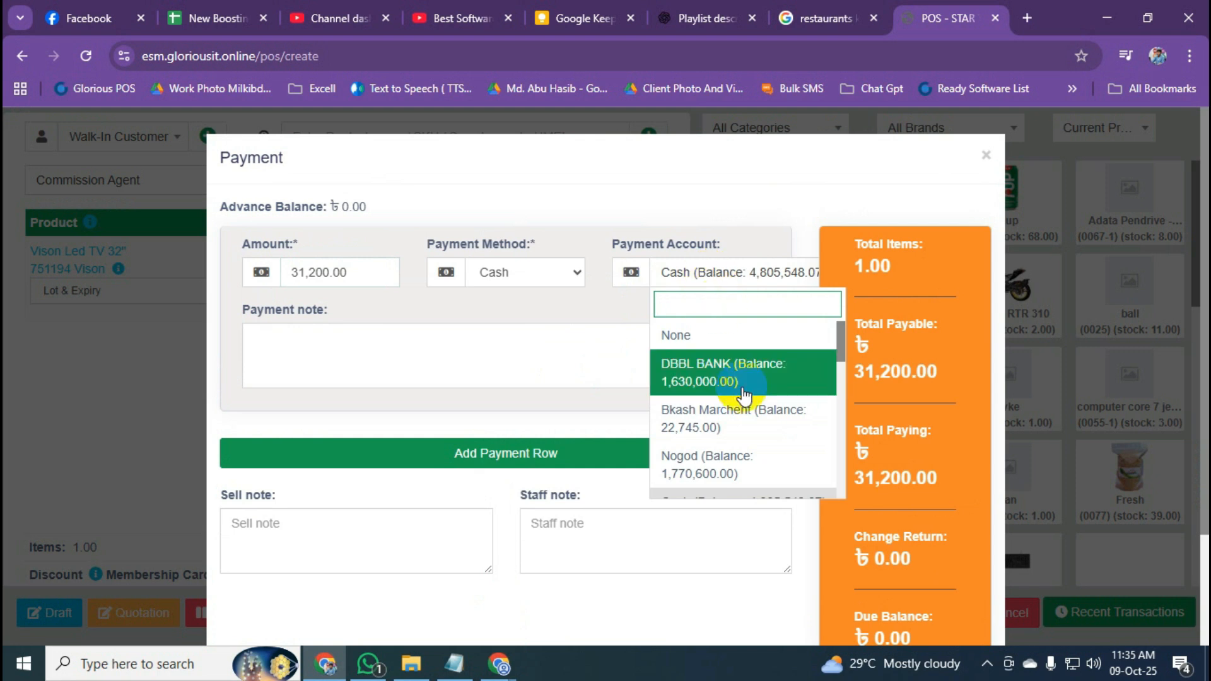
scroll(744, 395, down, 8)
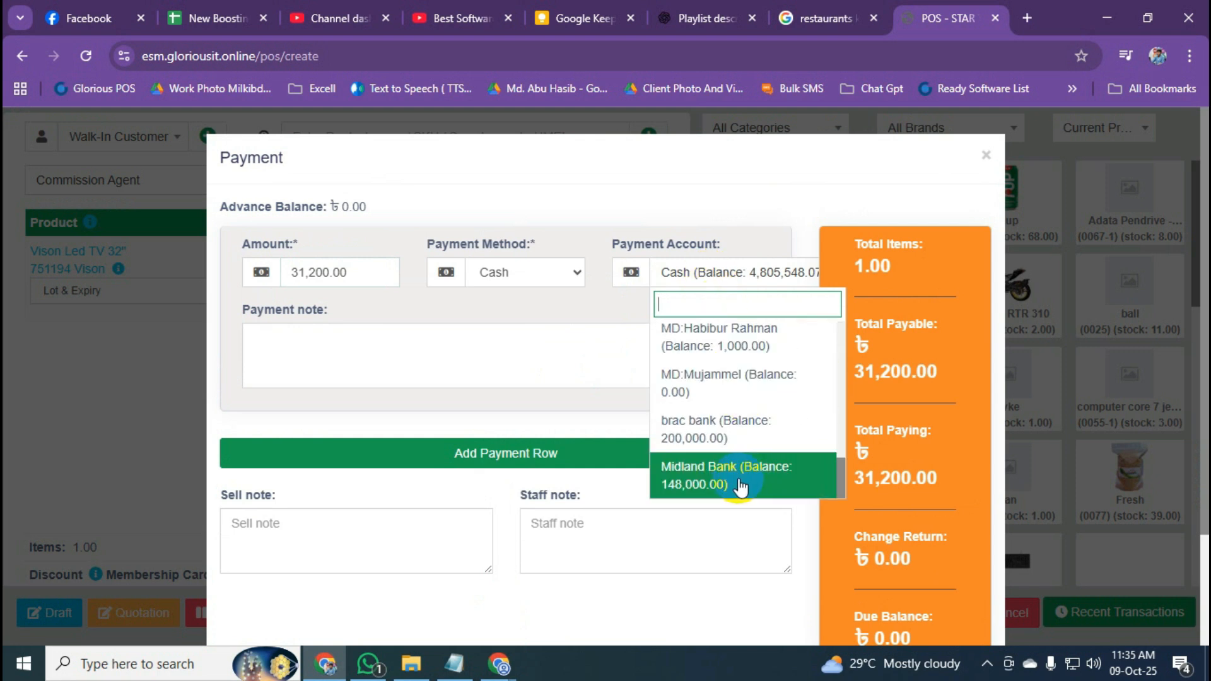
click(736, 483)
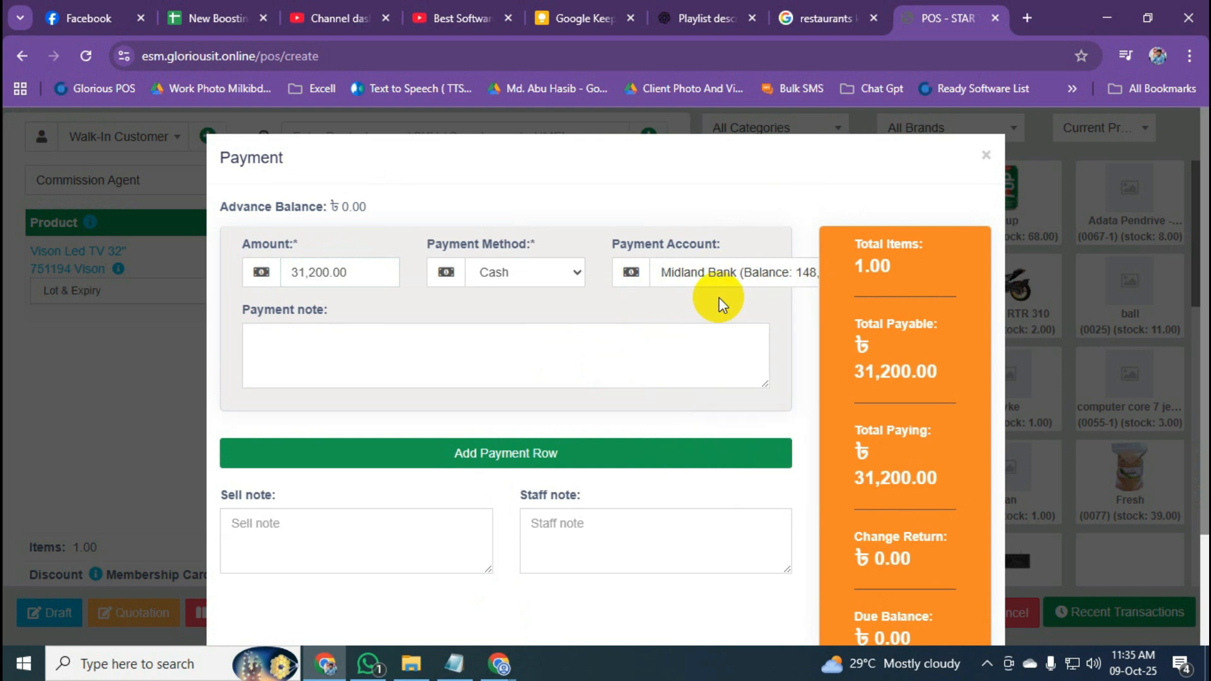
scroll(792, 301, down, 2)
click(933, 588)
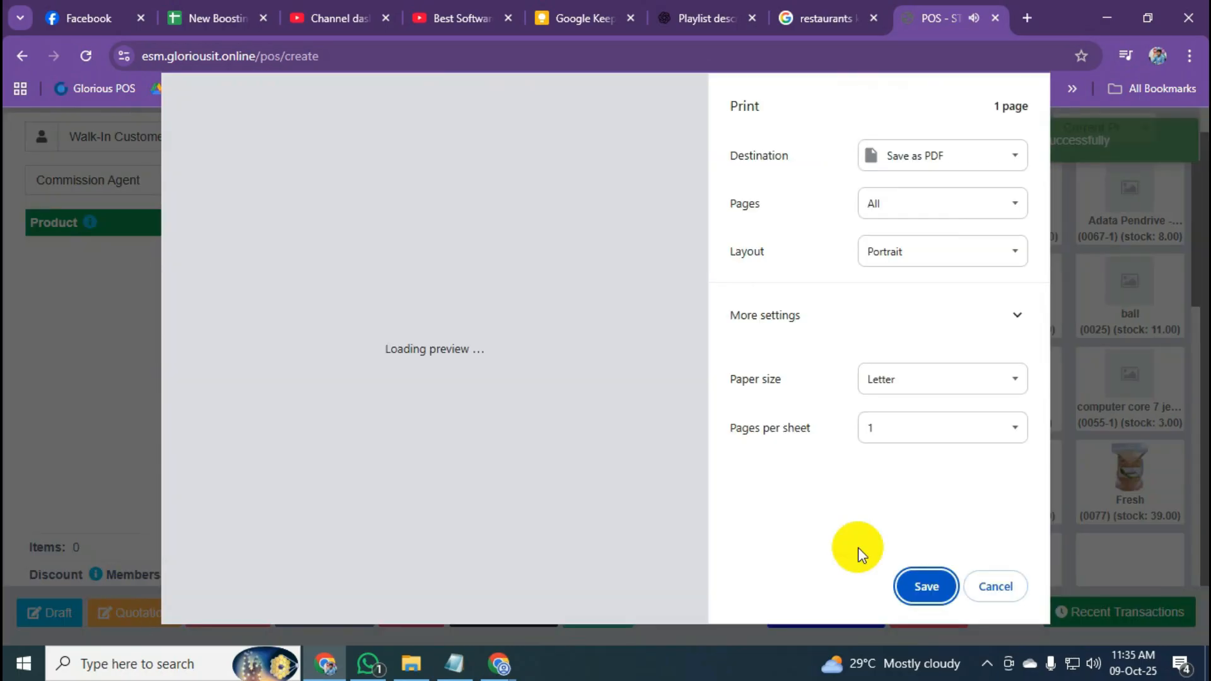
click(1012, 587)
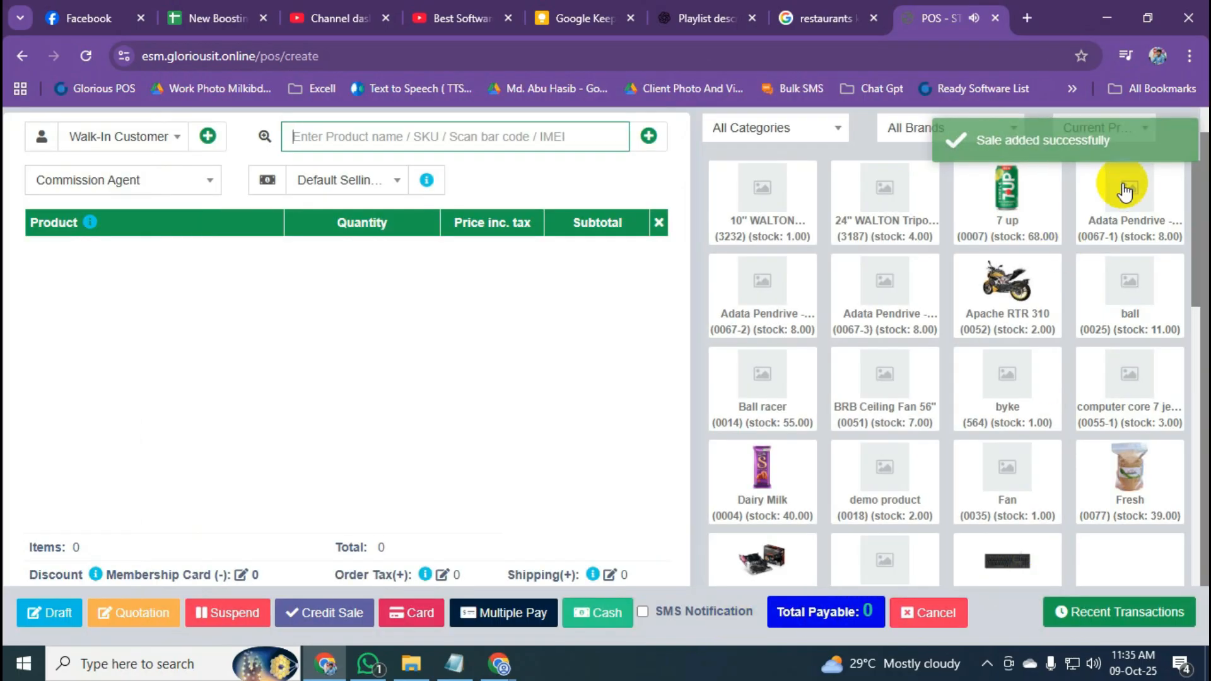
click(22, 56)
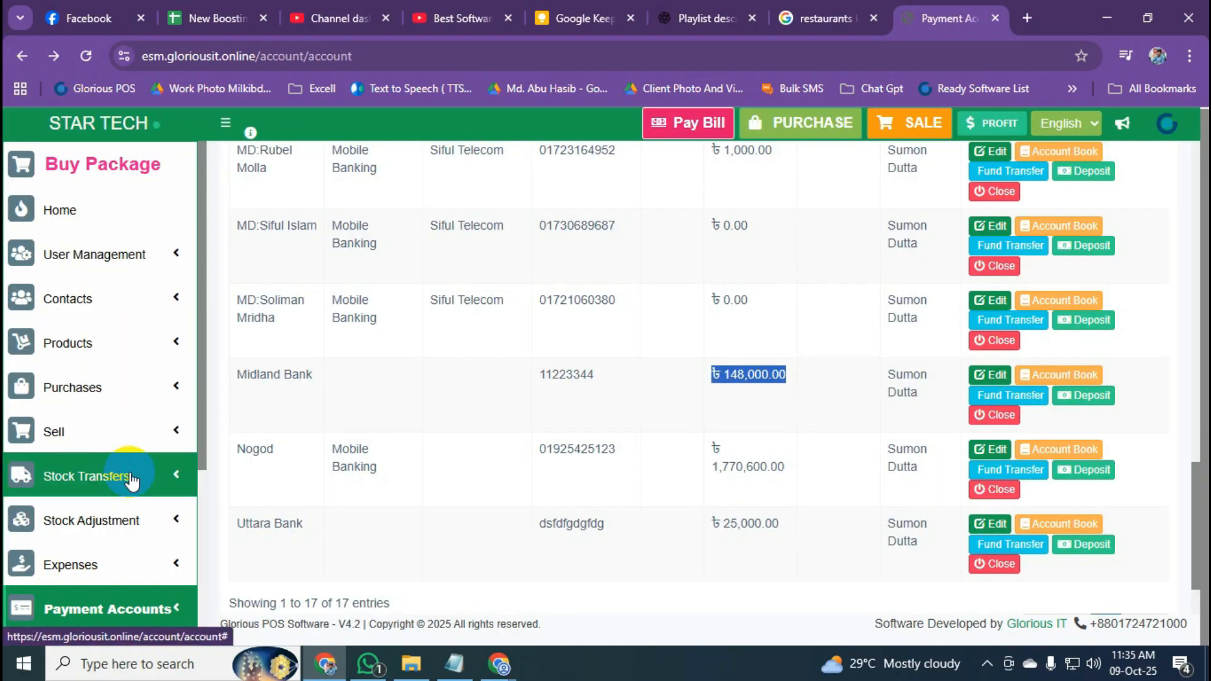
scroll(123, 416, down, 4)
click(93, 388)
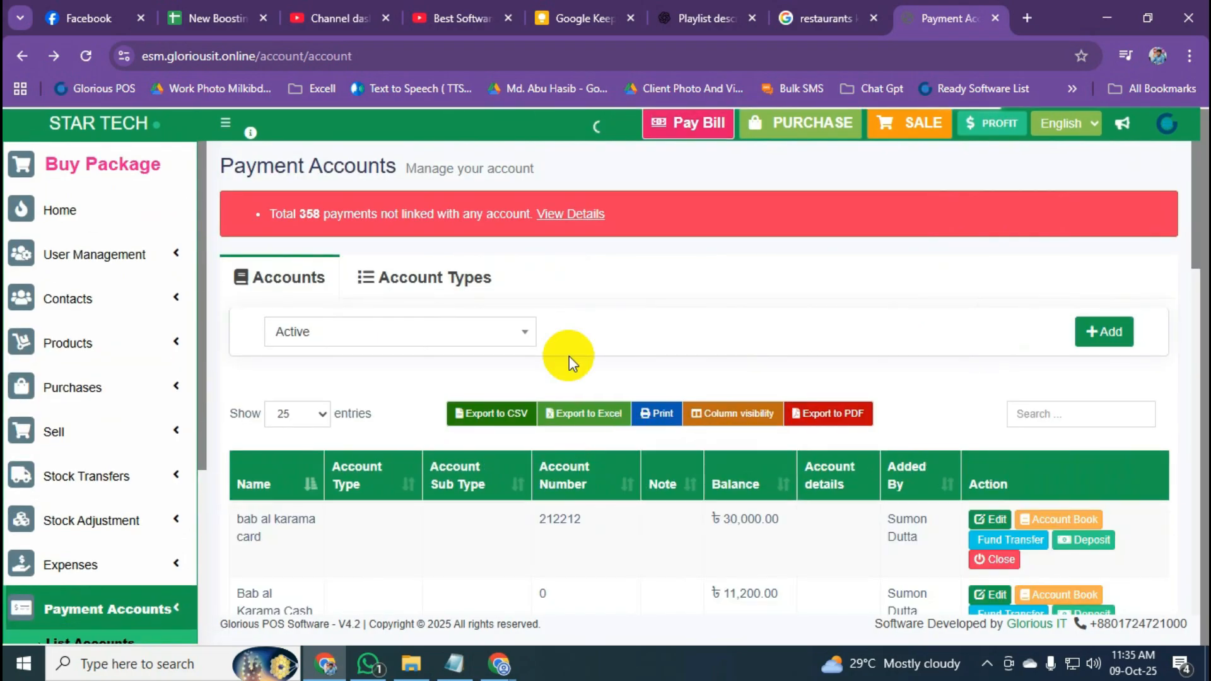
scroll(586, 391, down, 3)
scroll(604, 427, down, 10)
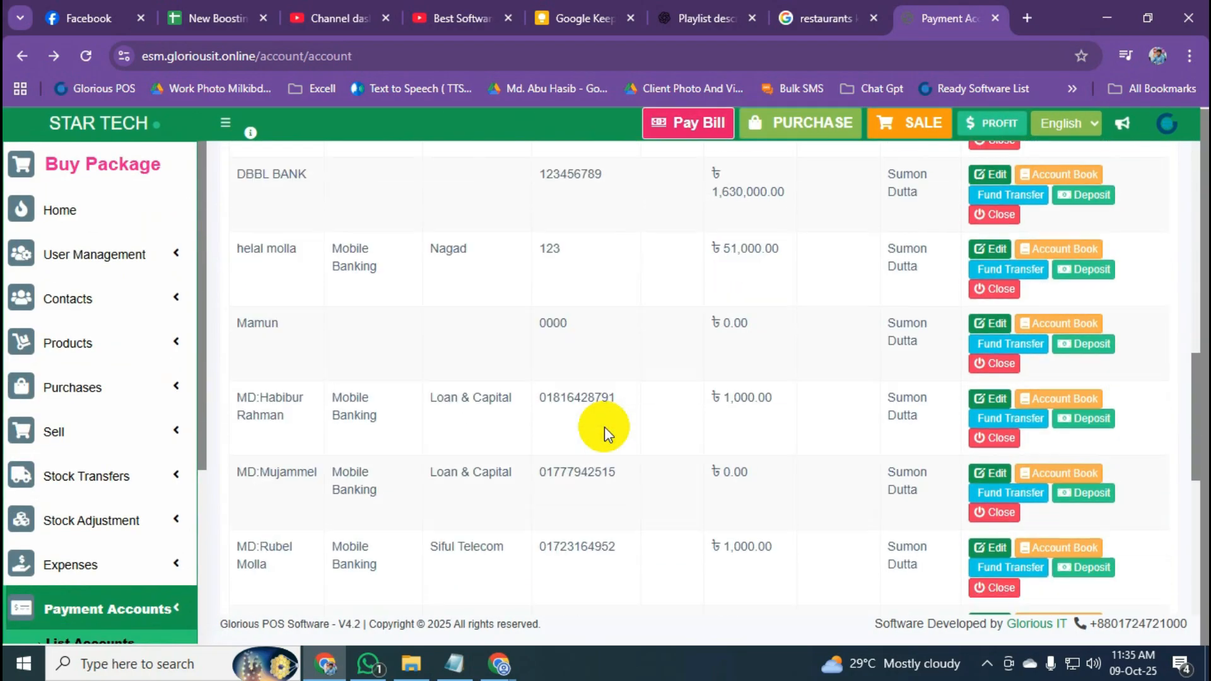
scroll(605, 427, down, 6)
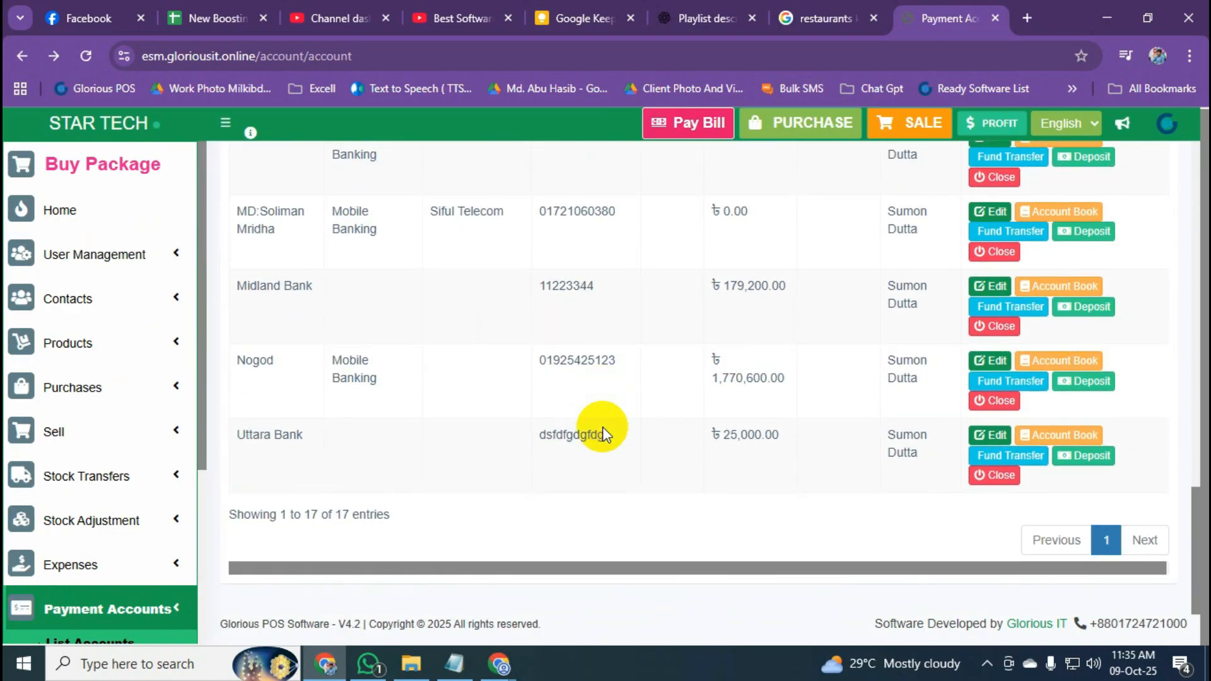
scroll(384, 387, up, 2)
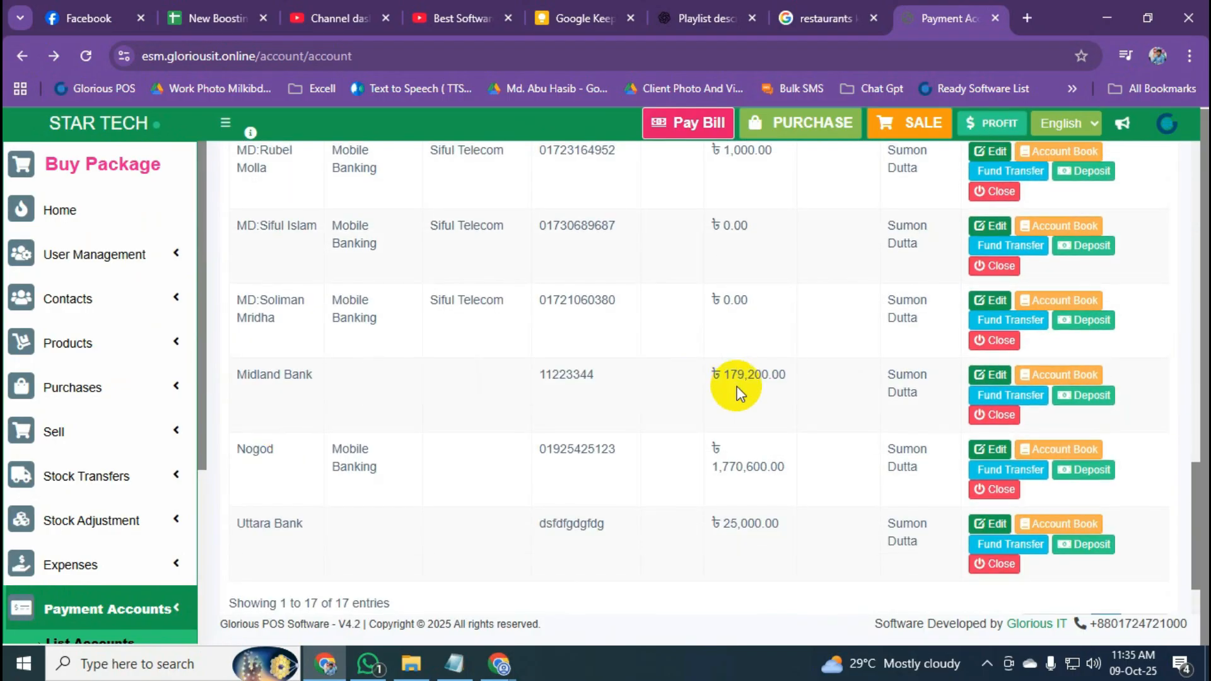
drag(717, 378, 790, 381)
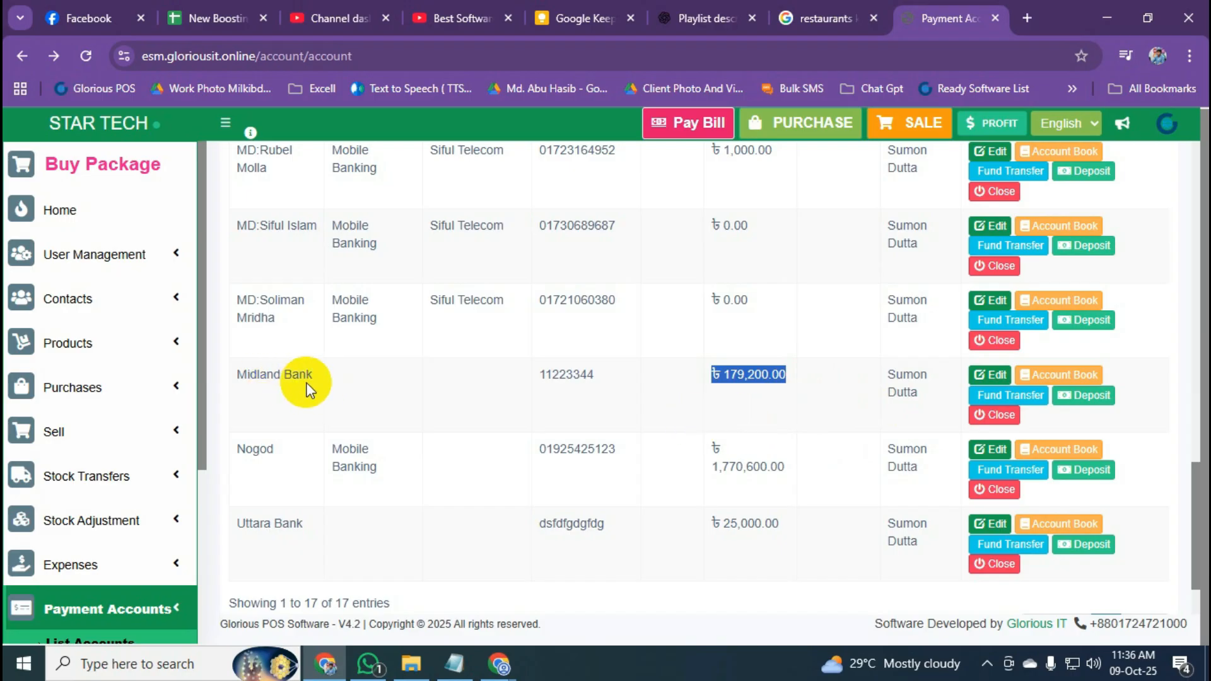
drag(311, 377, 244, 378)
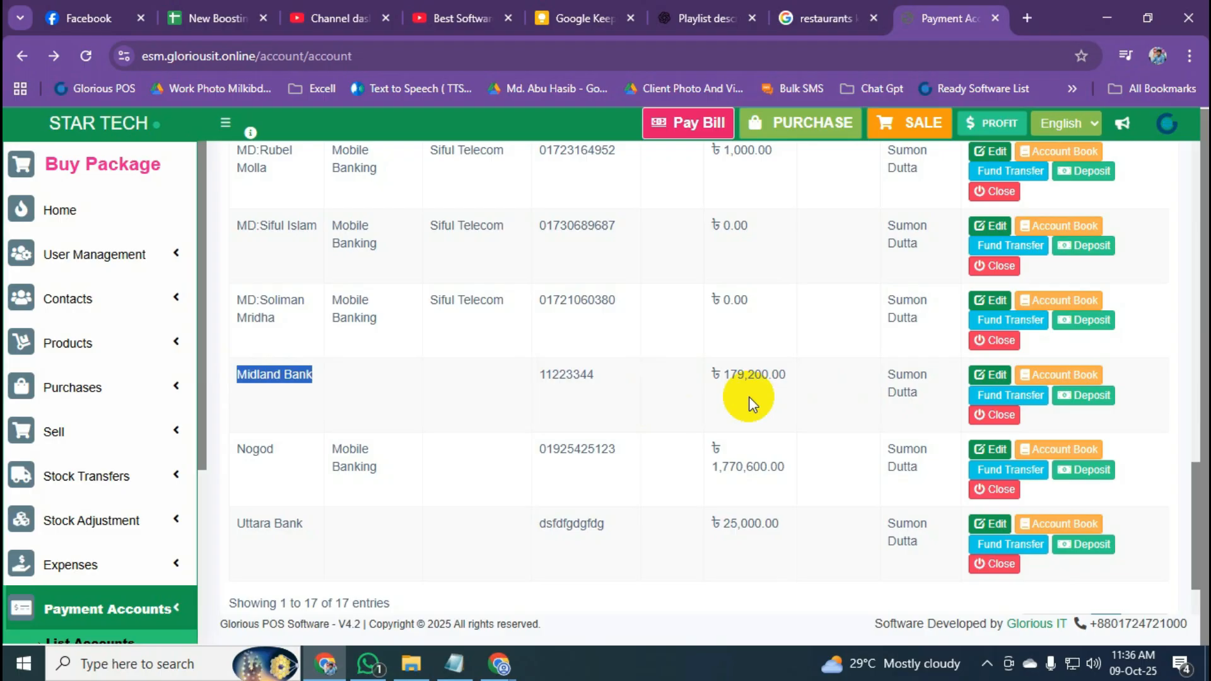
Start a Midland Bank fund transfer to Cash for 50000.
click(1022, 402)
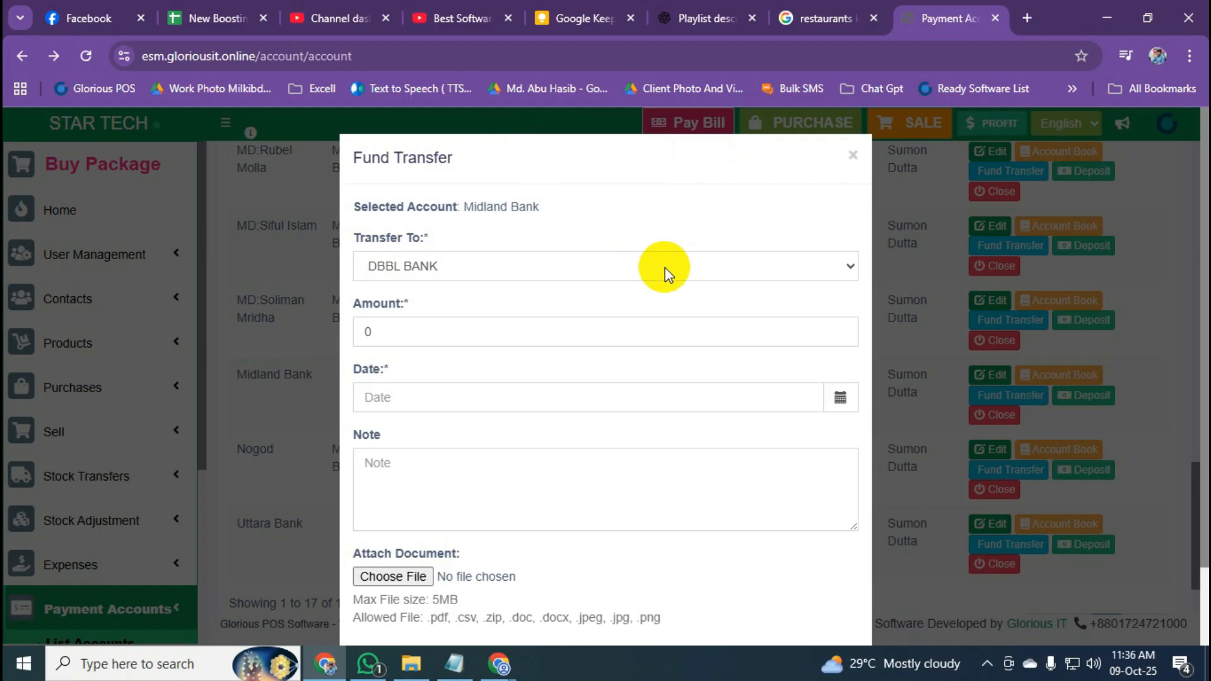
click(703, 269)
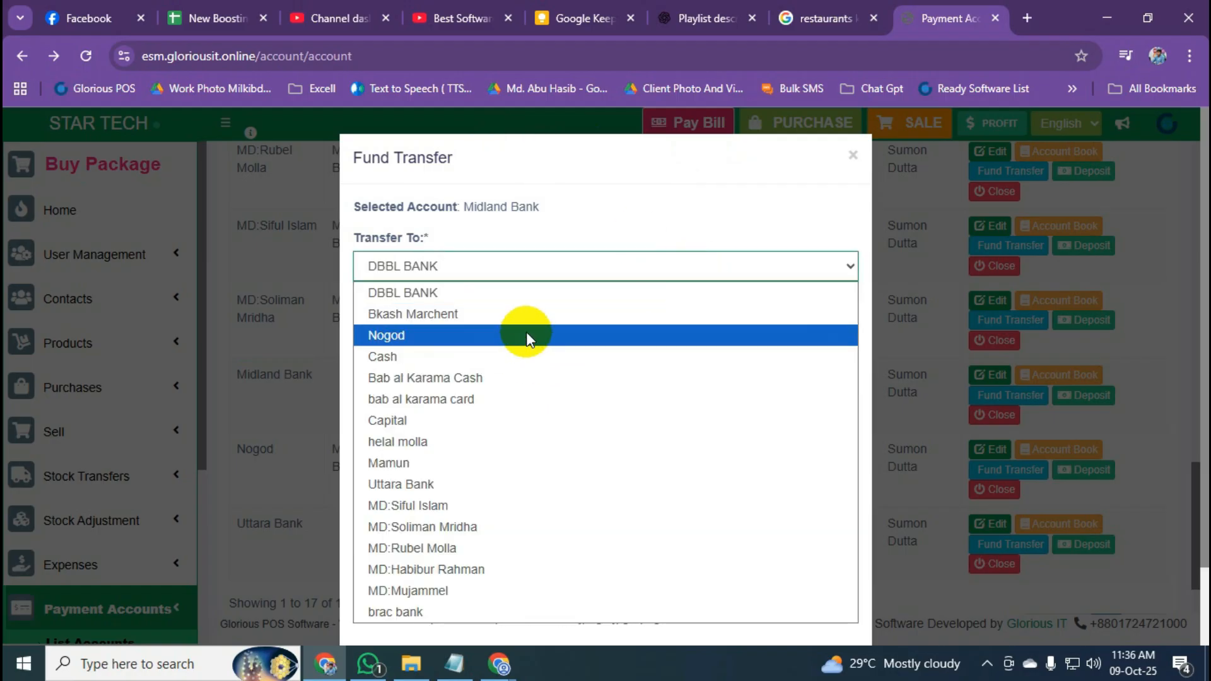
click(510, 354)
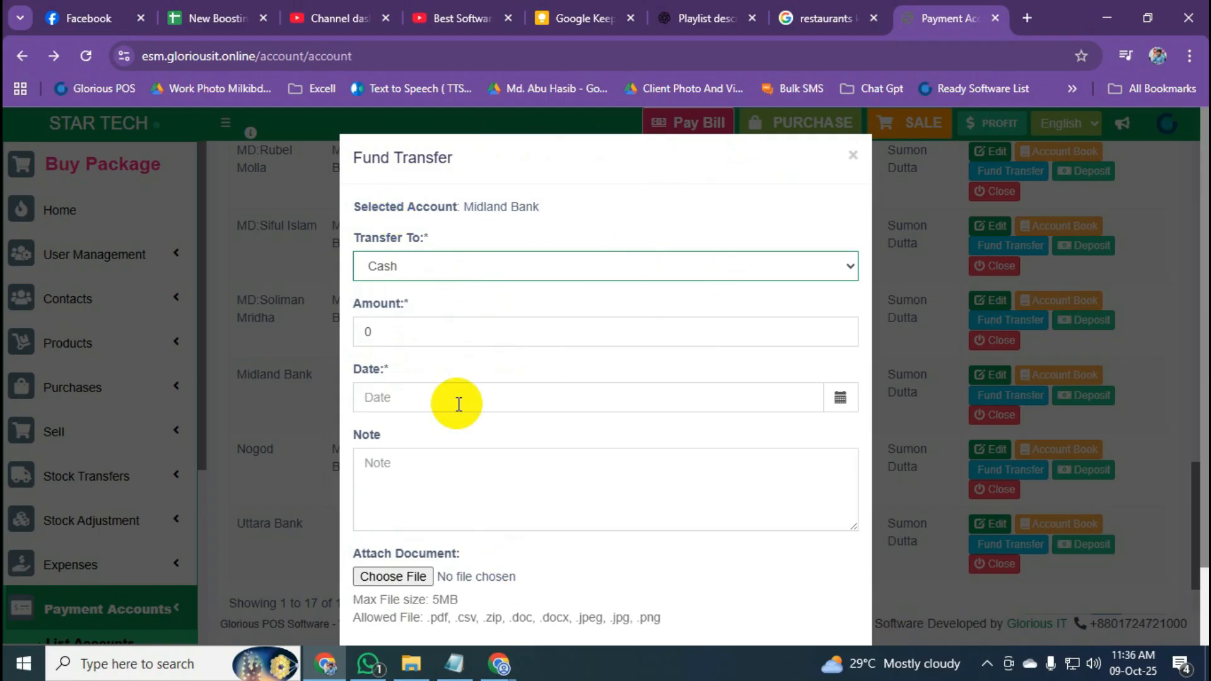
click(404, 329)
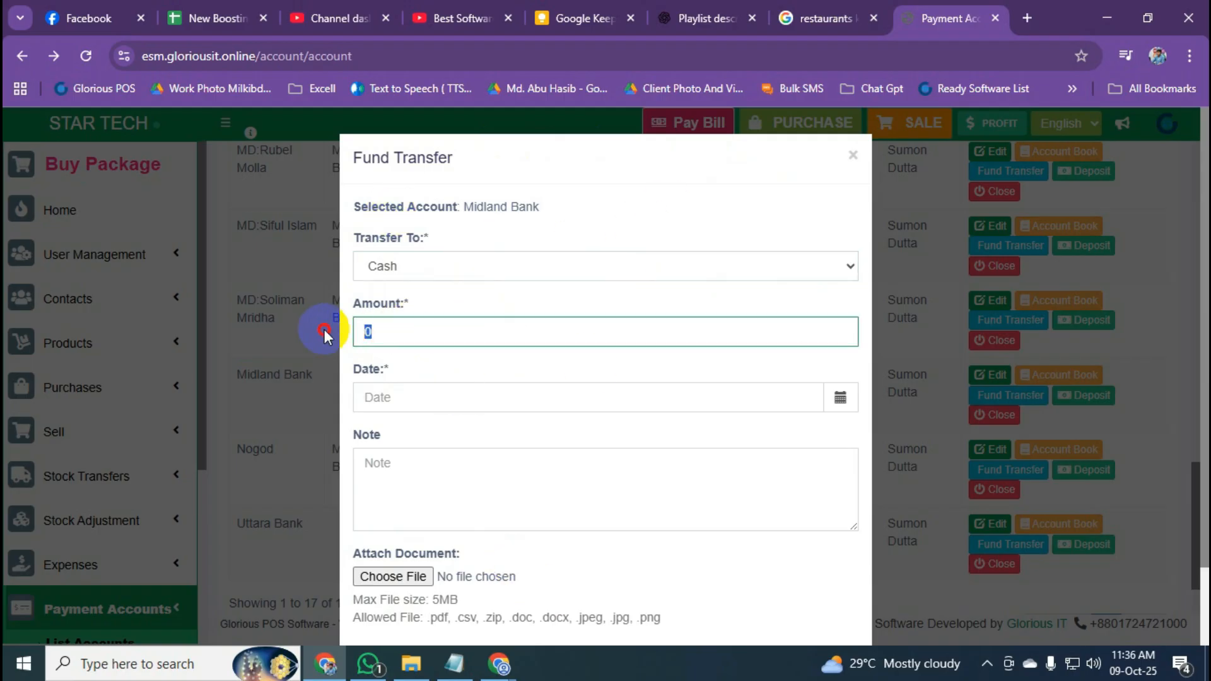
double_click(368, 331)
text(500)
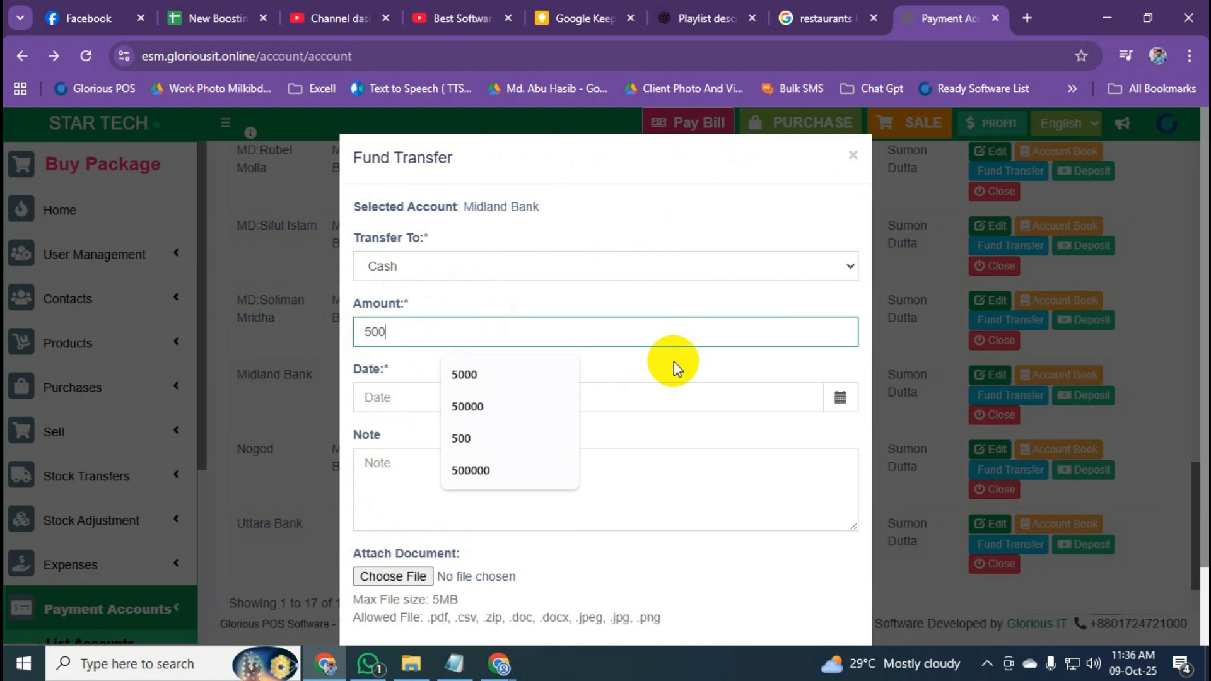
text(0)
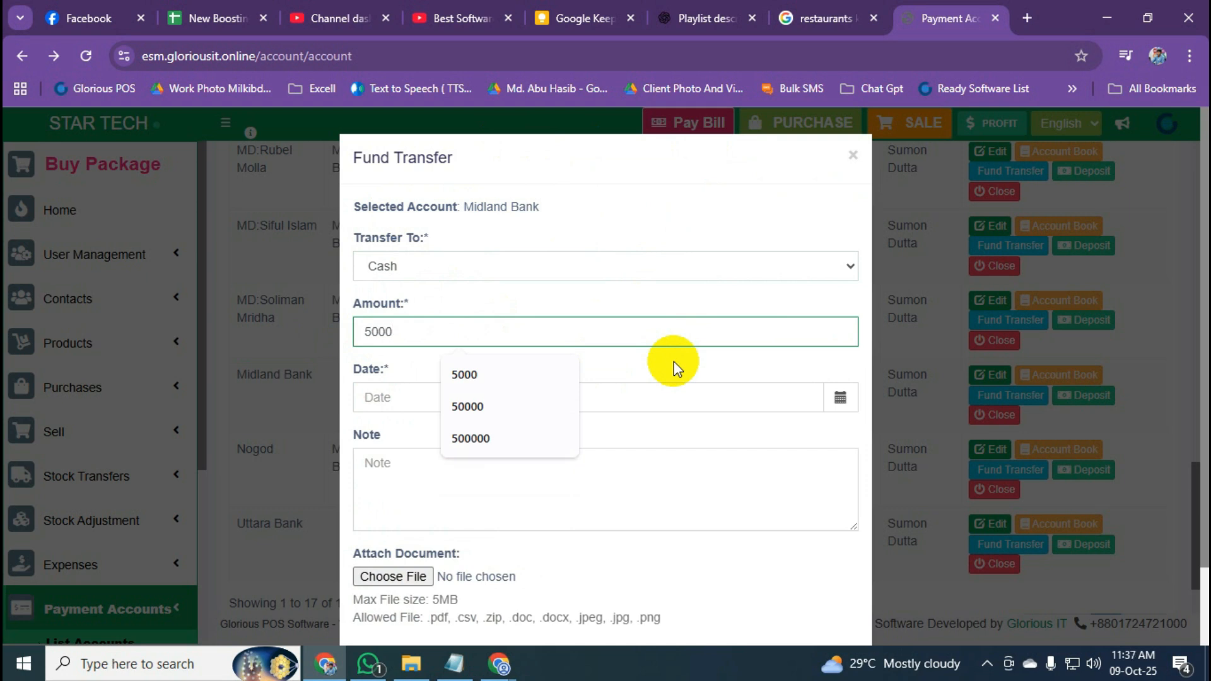
text(.0)
key(BackSpace)
key(BackSpace)
text(0)
click(691, 222)
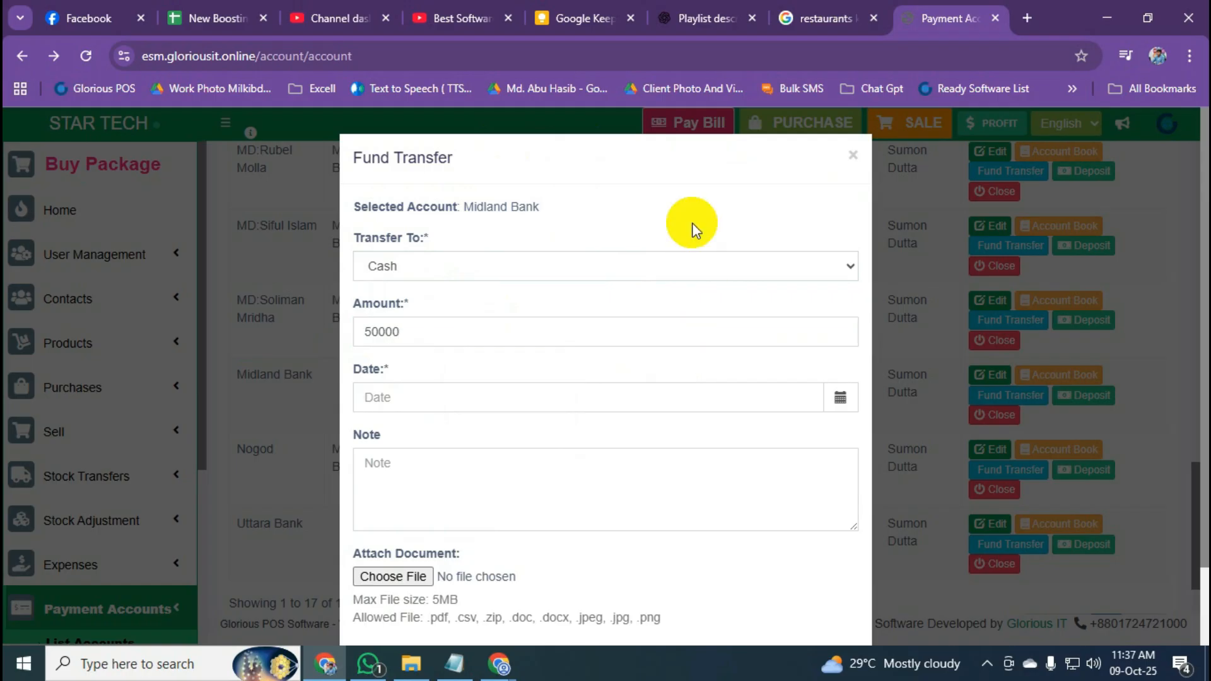
Date the transfer 10/09/2025 11:37 AM, dismiss the chat popup, and submit it.
click(800, 400)
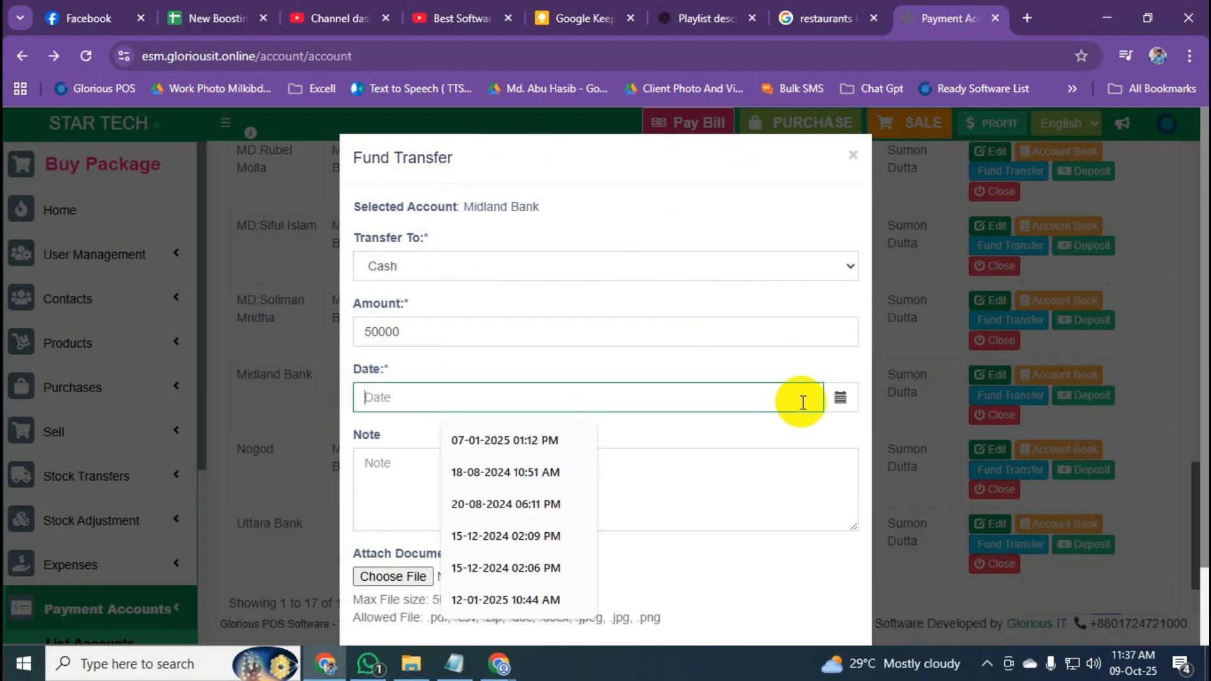
click(838, 413)
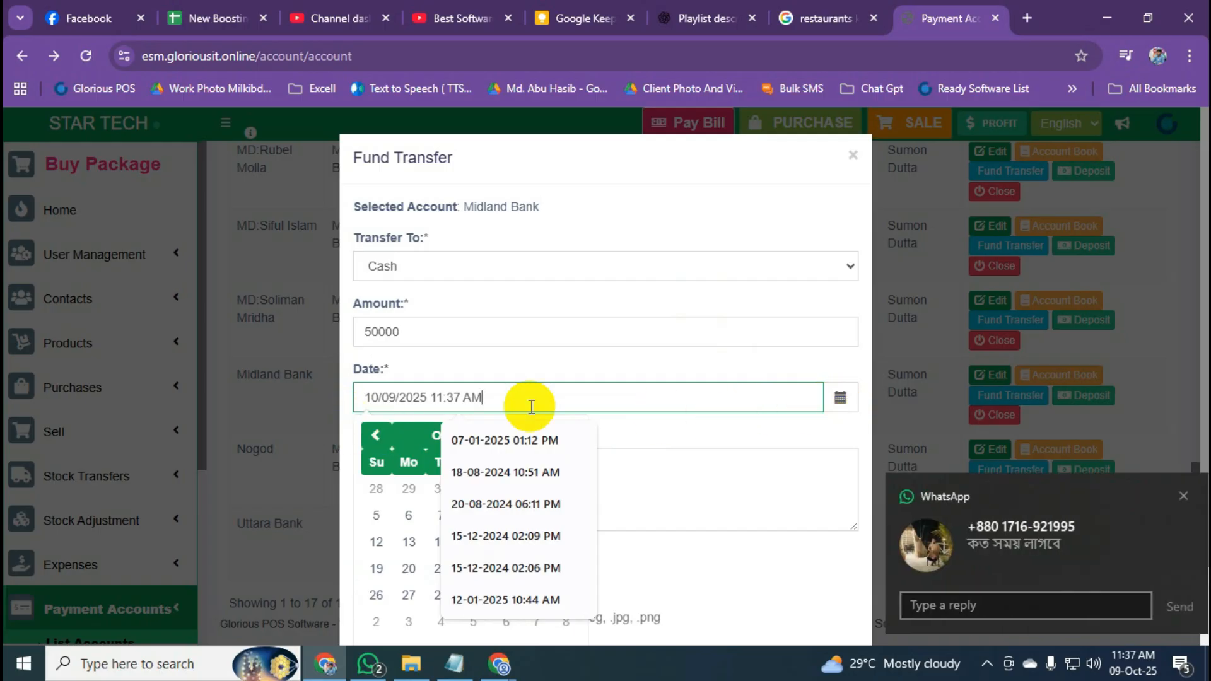
click(708, 431)
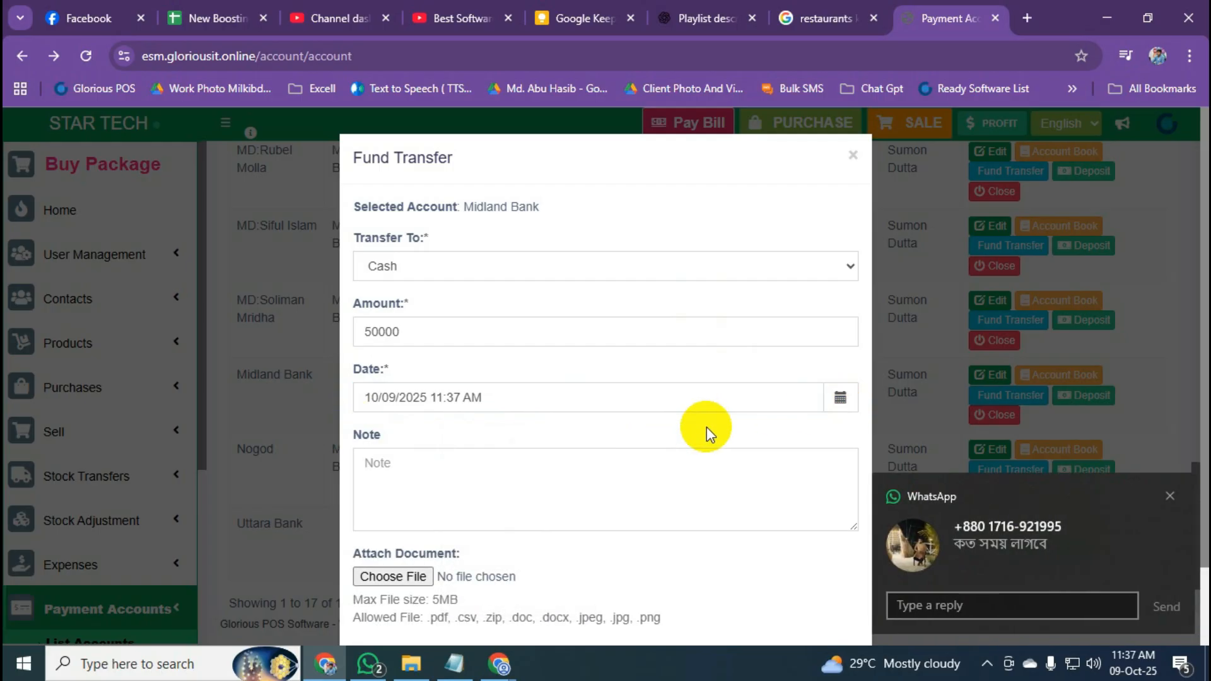
click(966, 603)
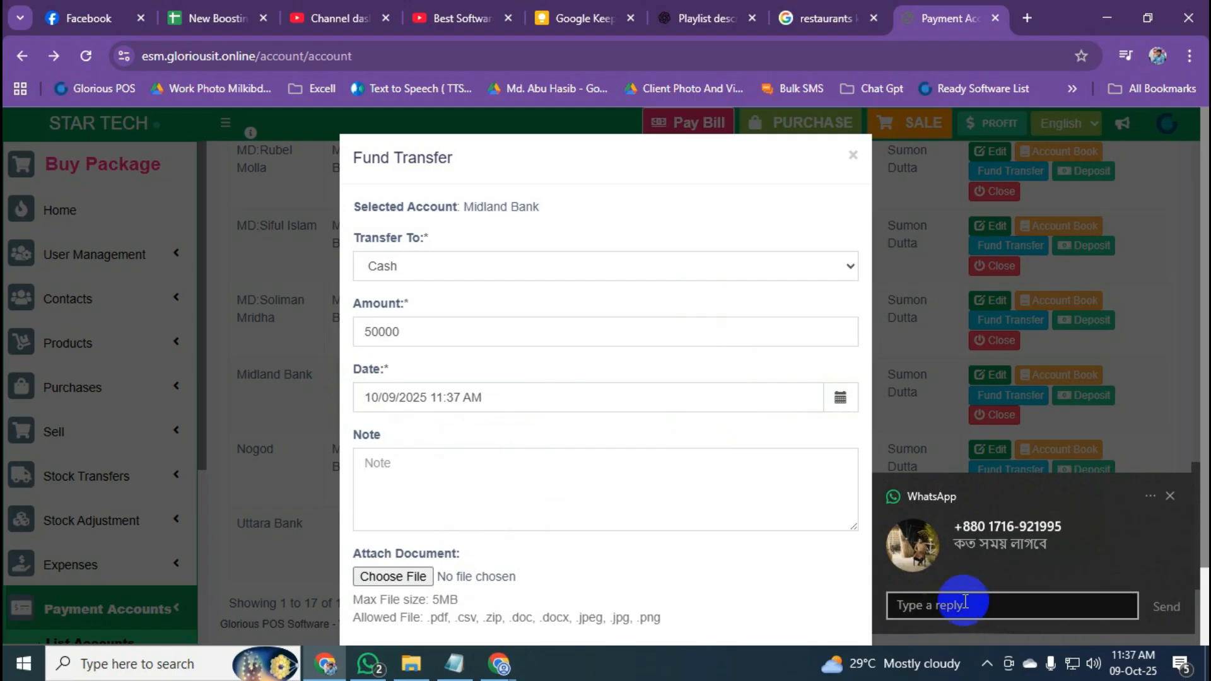
click(965, 604)
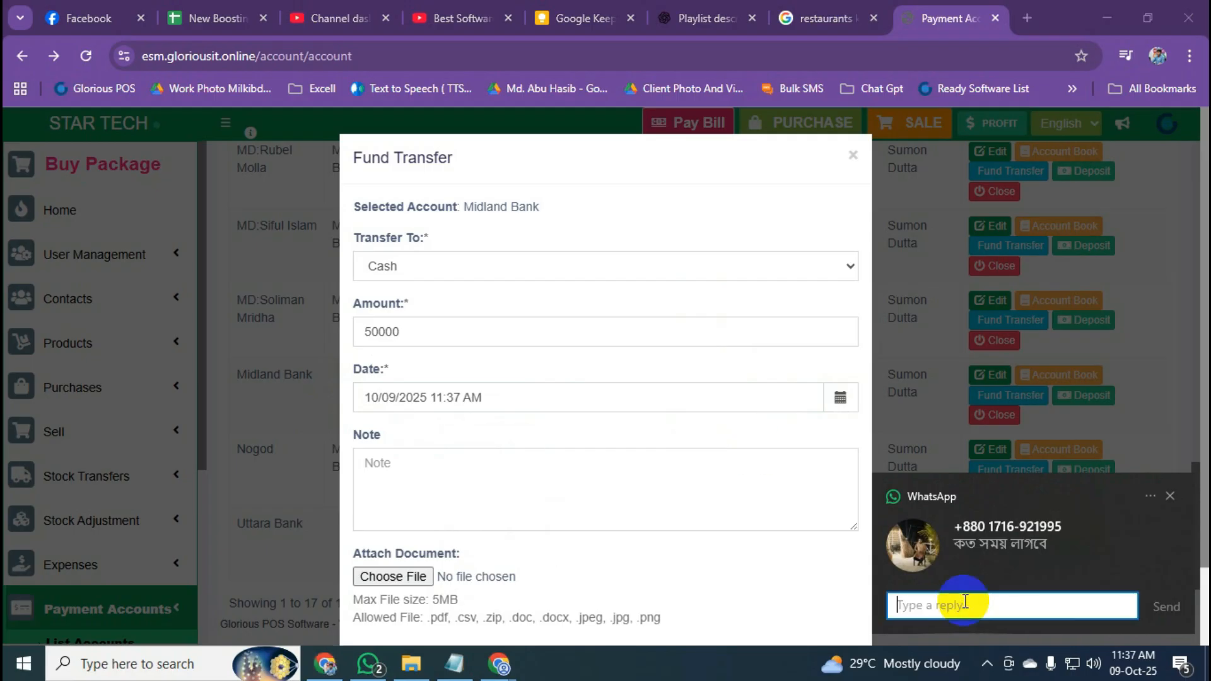
click(1170, 496)
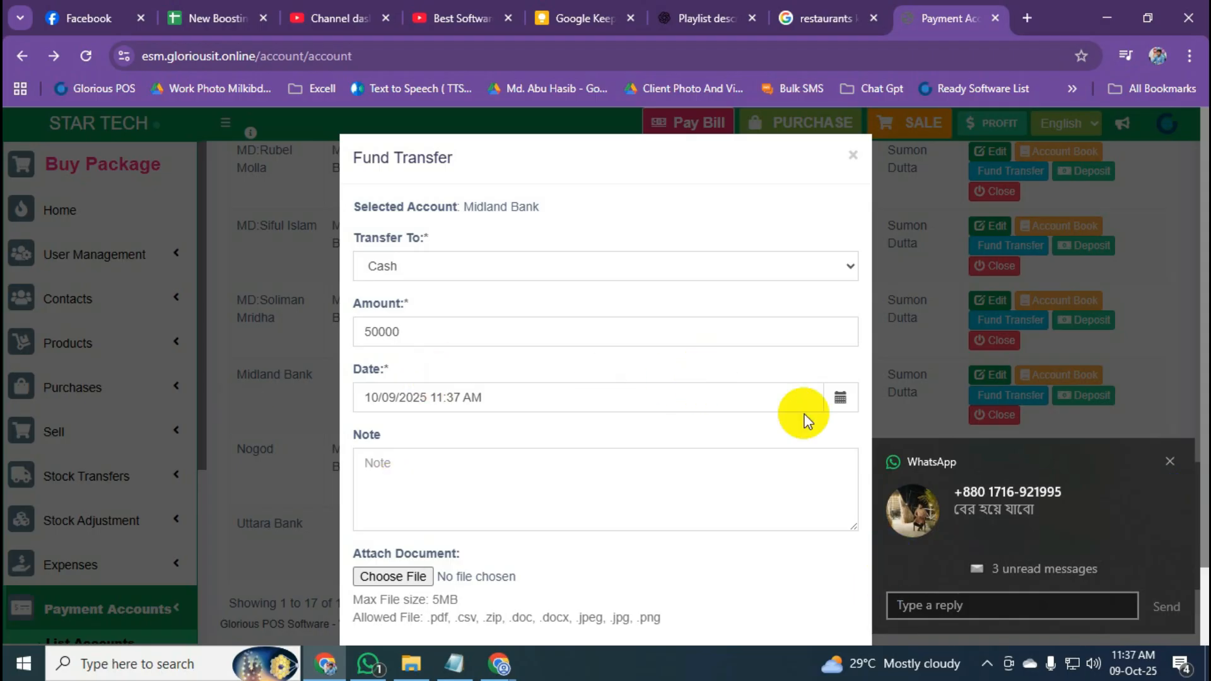
click(840, 397)
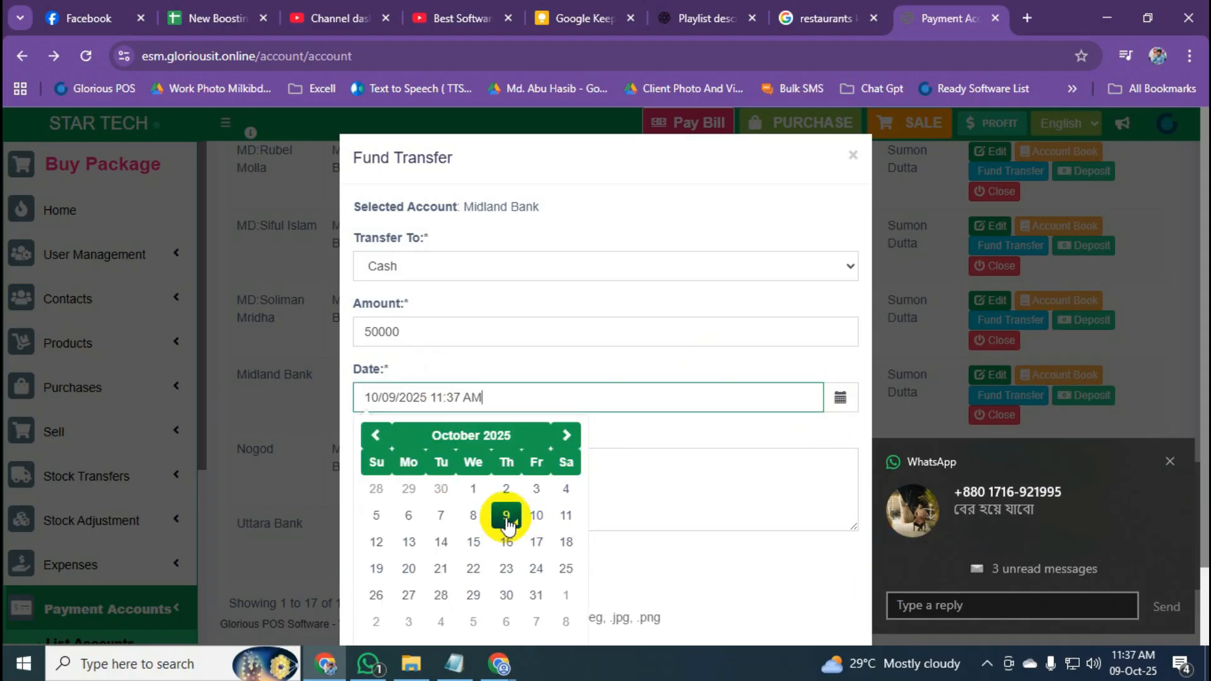
click(762, 433)
click(1169, 461)
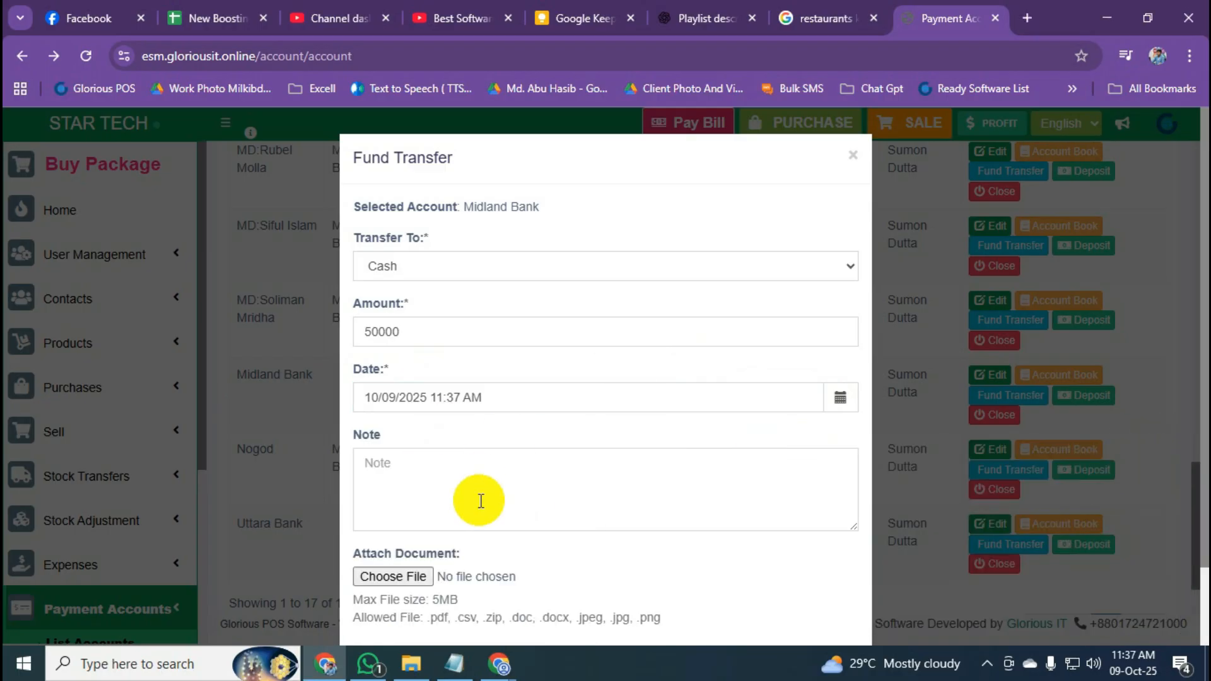
scroll(480, 498, down, 2)
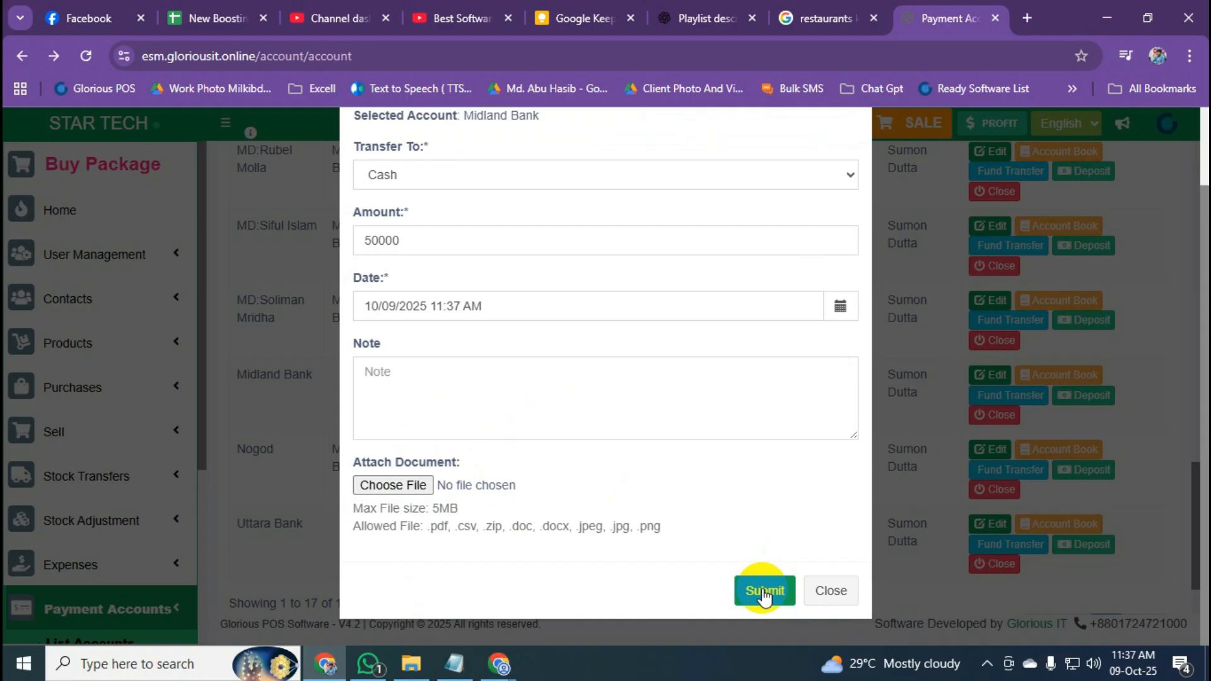
click(765, 592)
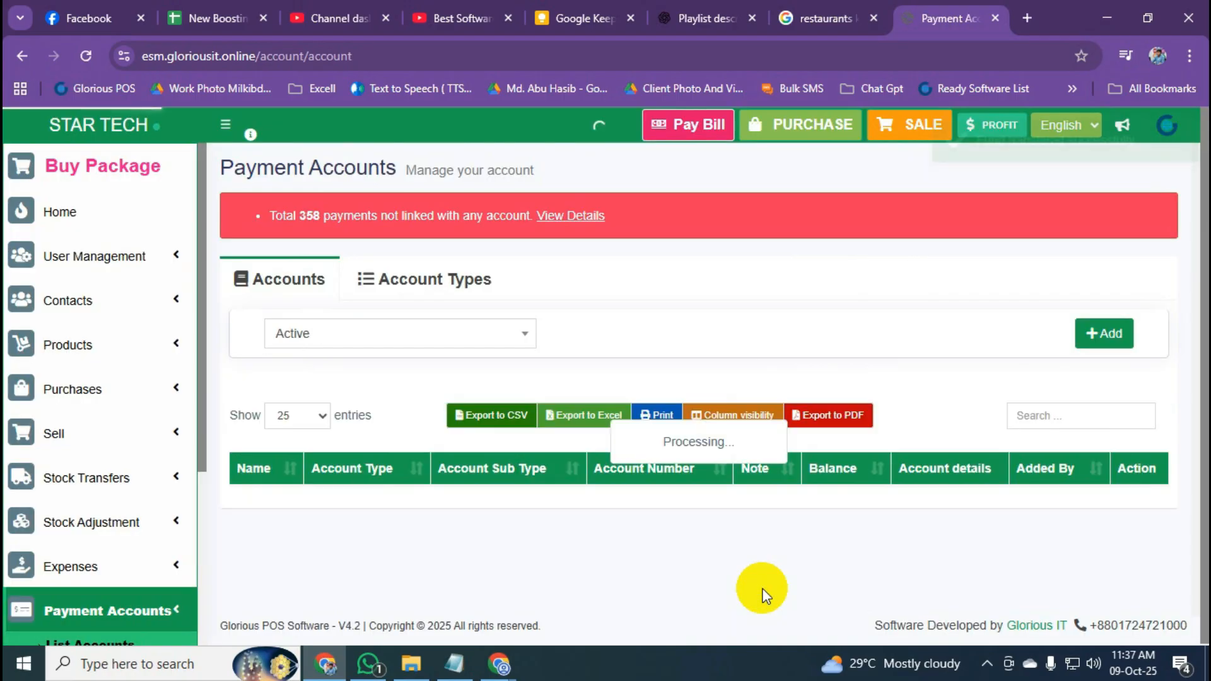
scroll(619, 473, down, 6)
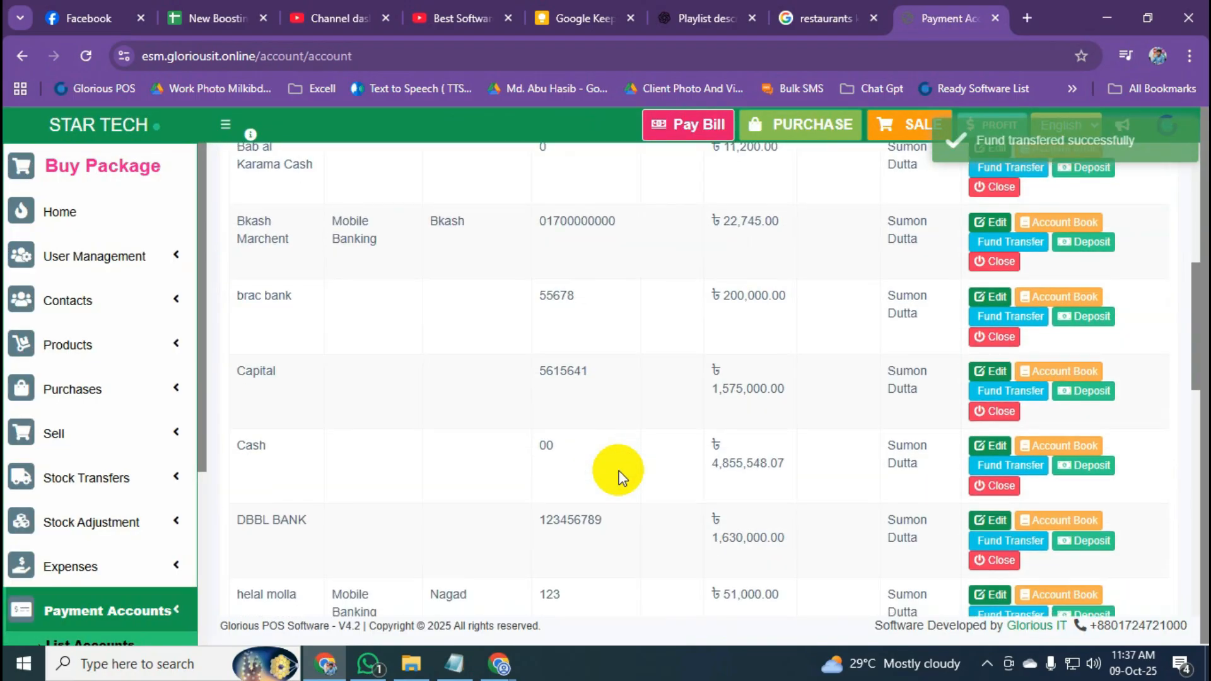
scroll(618, 474, down, 8)
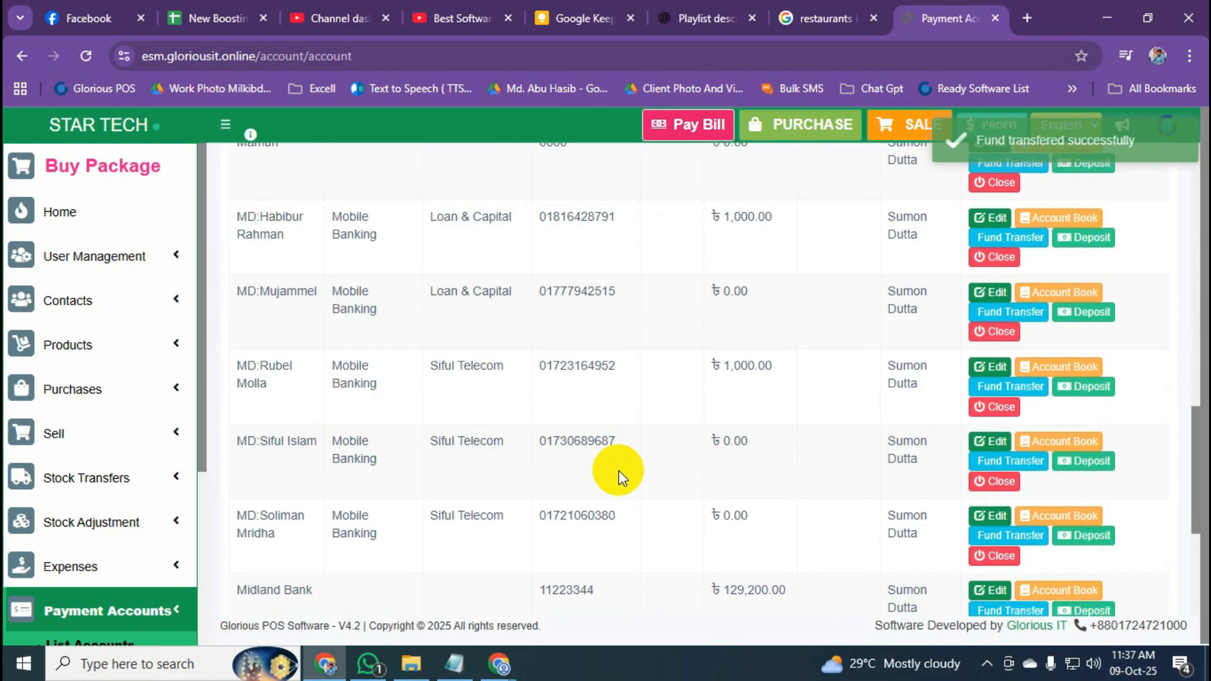
scroll(618, 478, down, 4)
drag(710, 333, 790, 338)
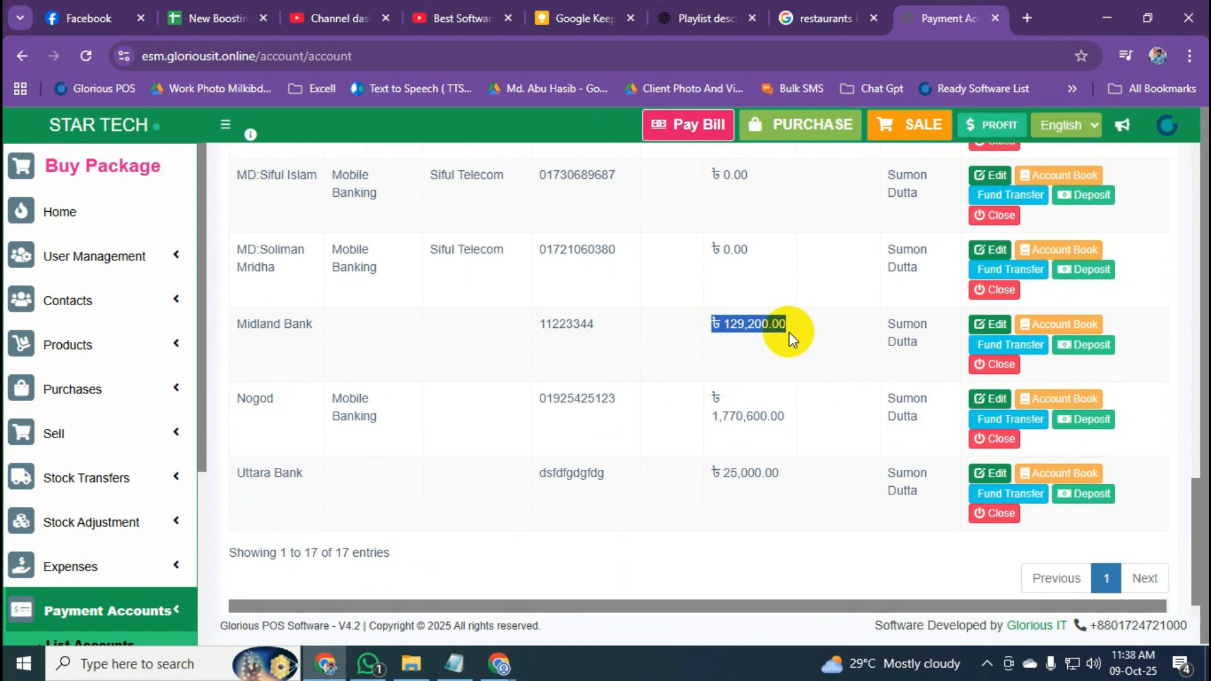
scroll(788, 335, up, 14)
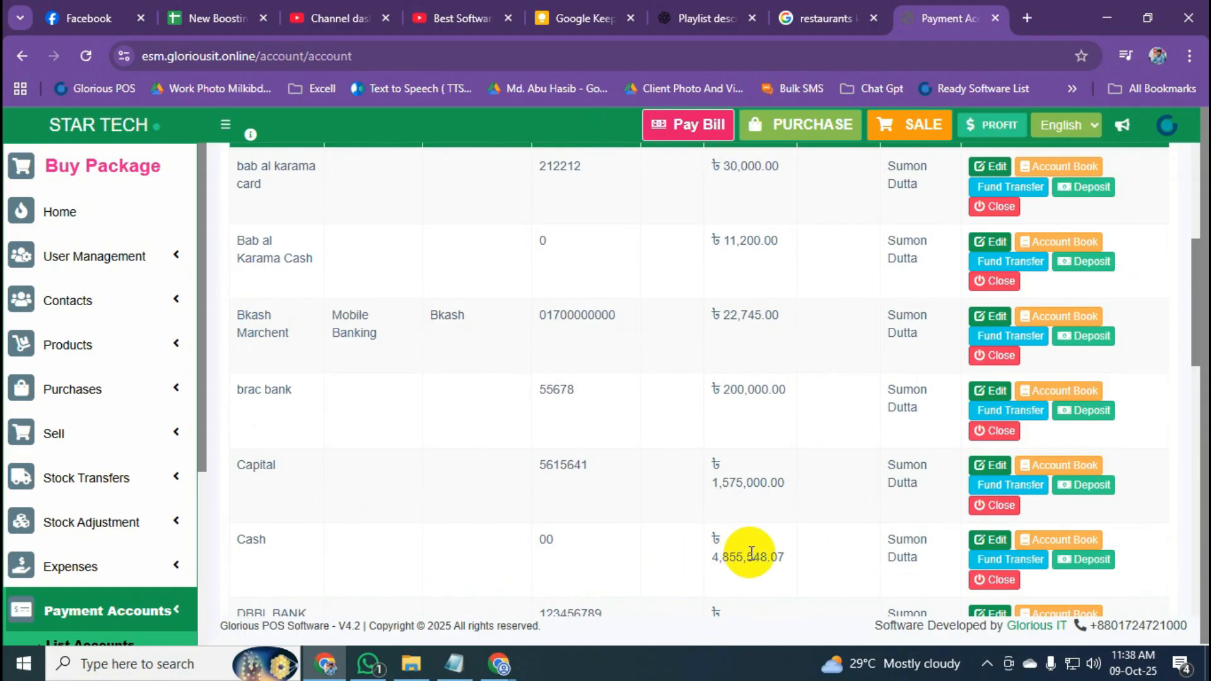
scroll(751, 553, down, 14)
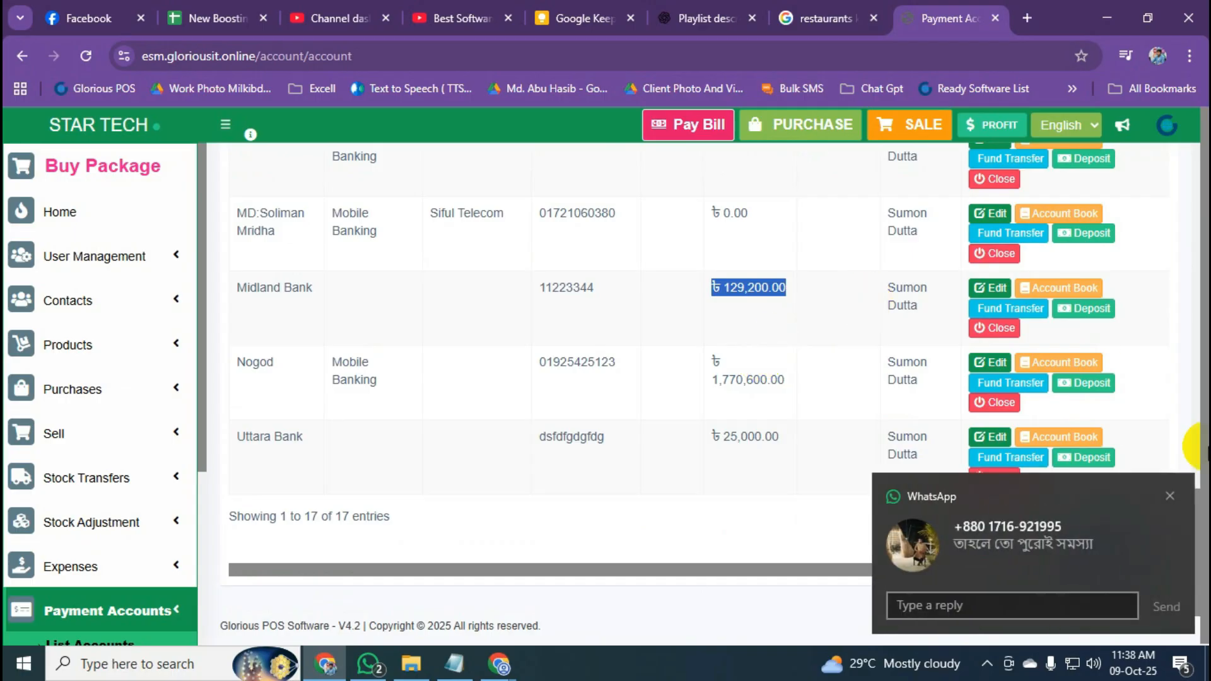
click(1166, 494)
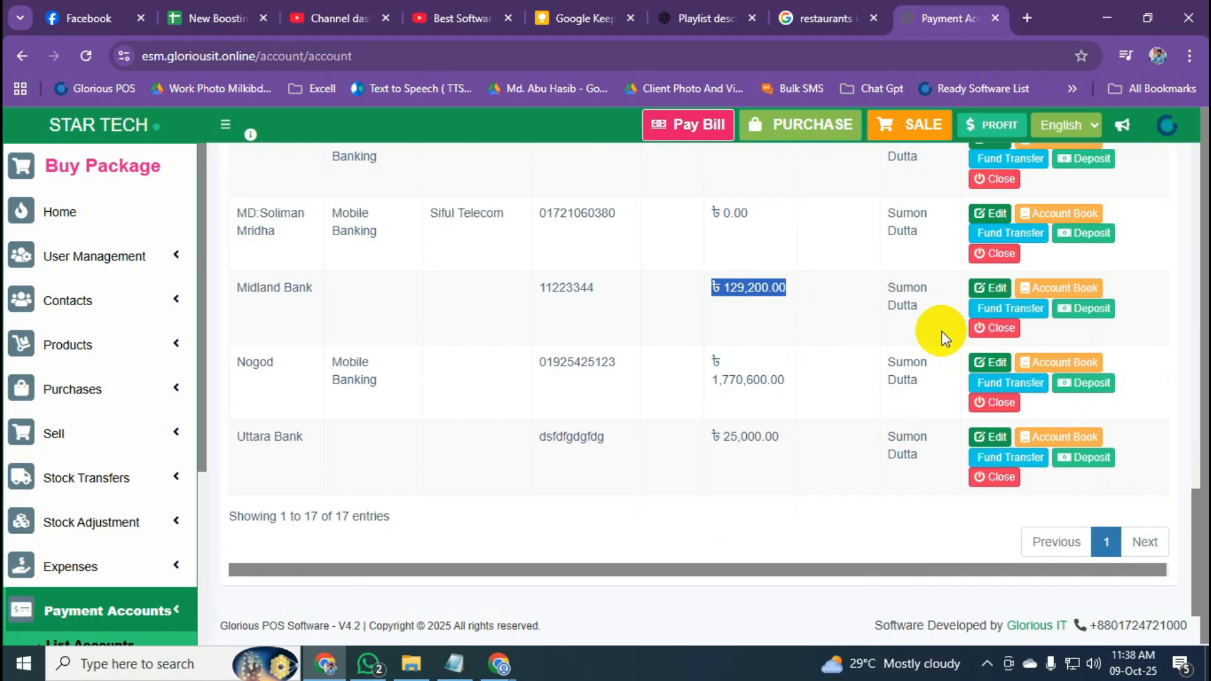
Review Midland Bank's four account-book entries ending at ৳129,200.00, muting the chat, then go back.
click(1060, 289)
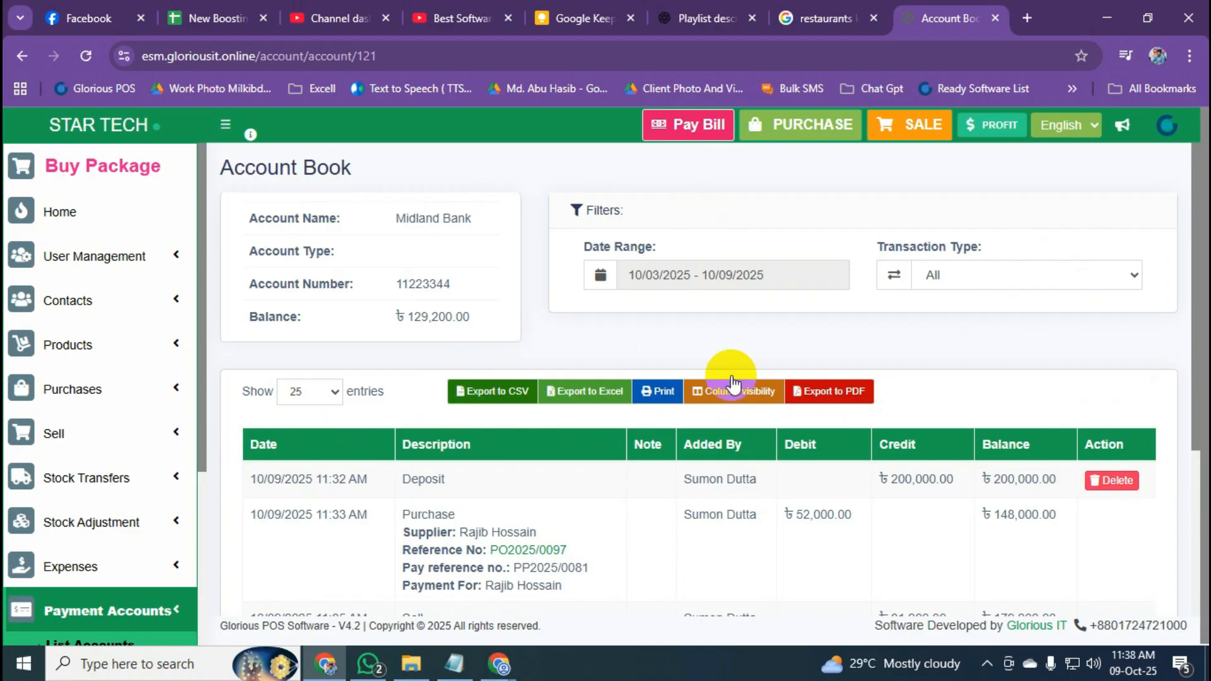
scroll(766, 470, down, 3)
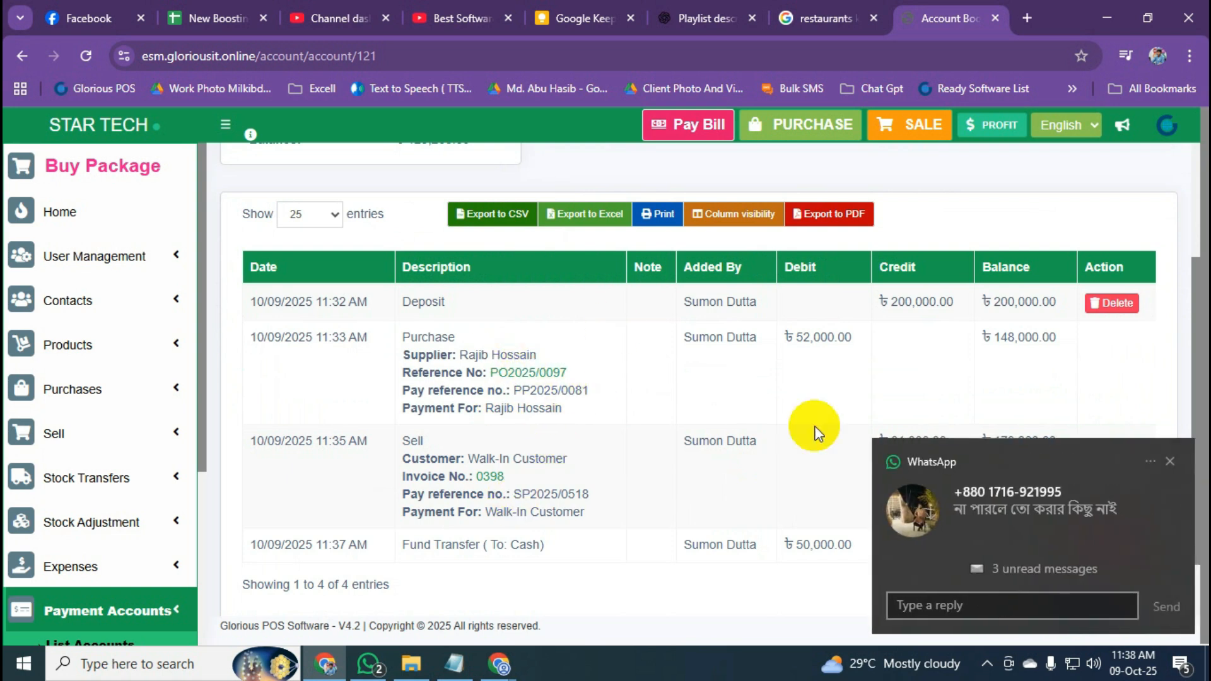
click(1151, 460)
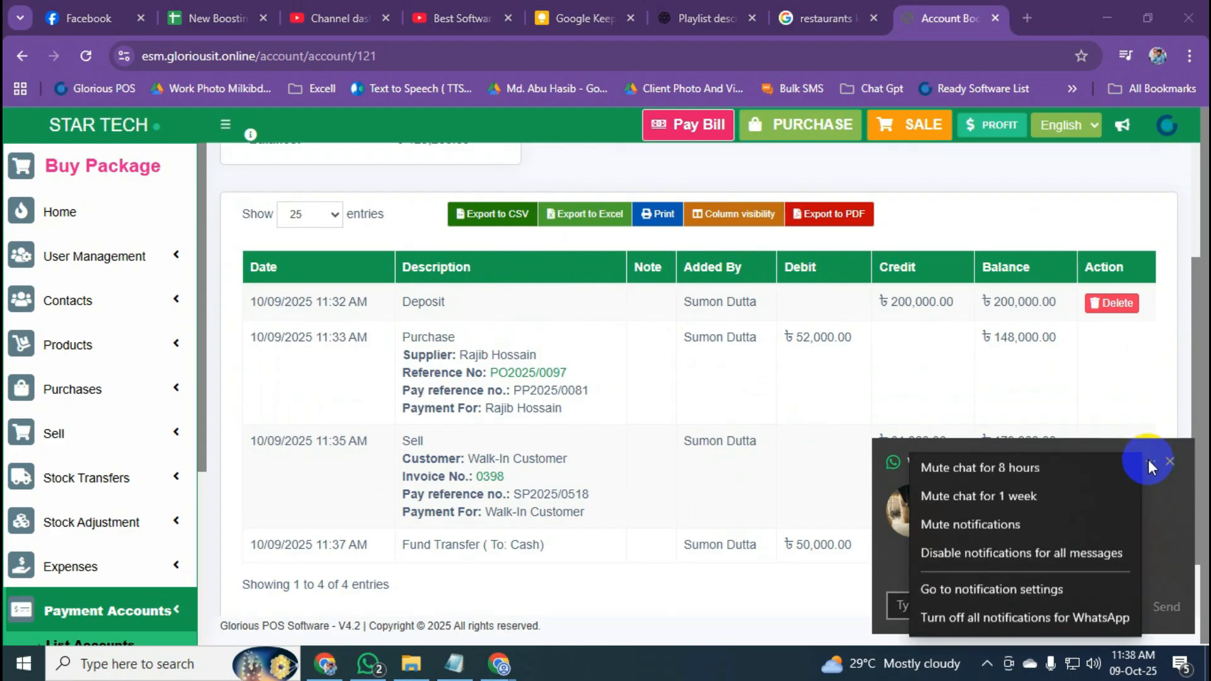
click(1017, 494)
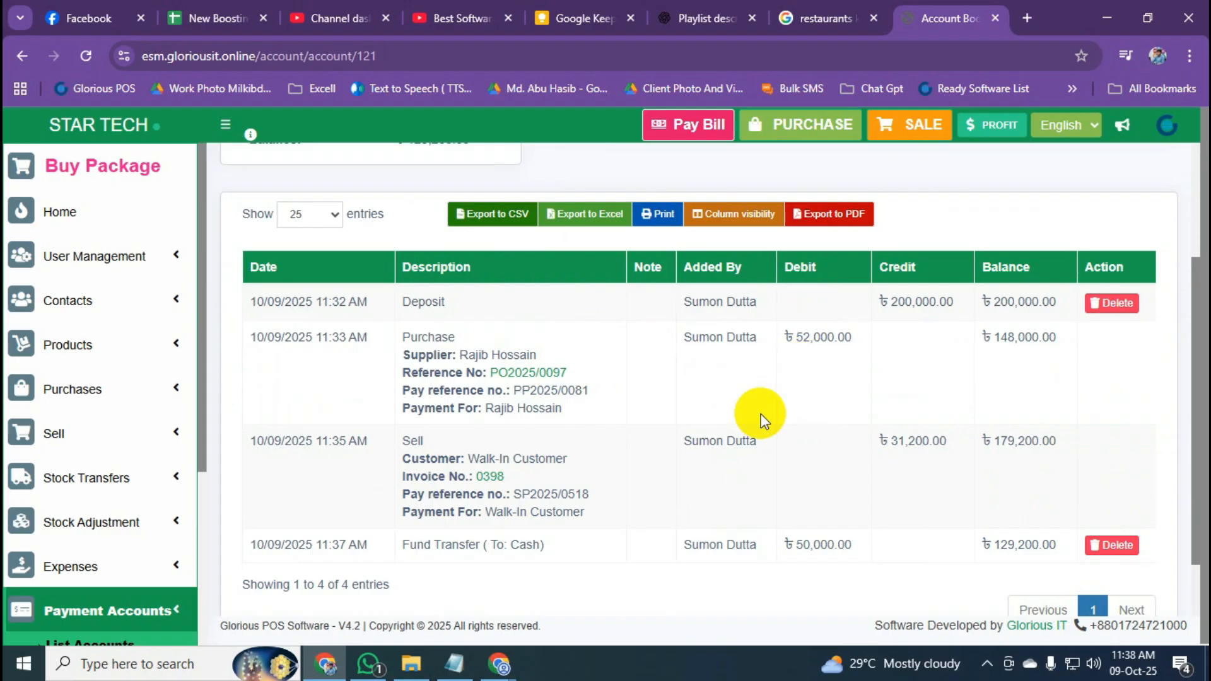
scroll(755, 418, down, 1)
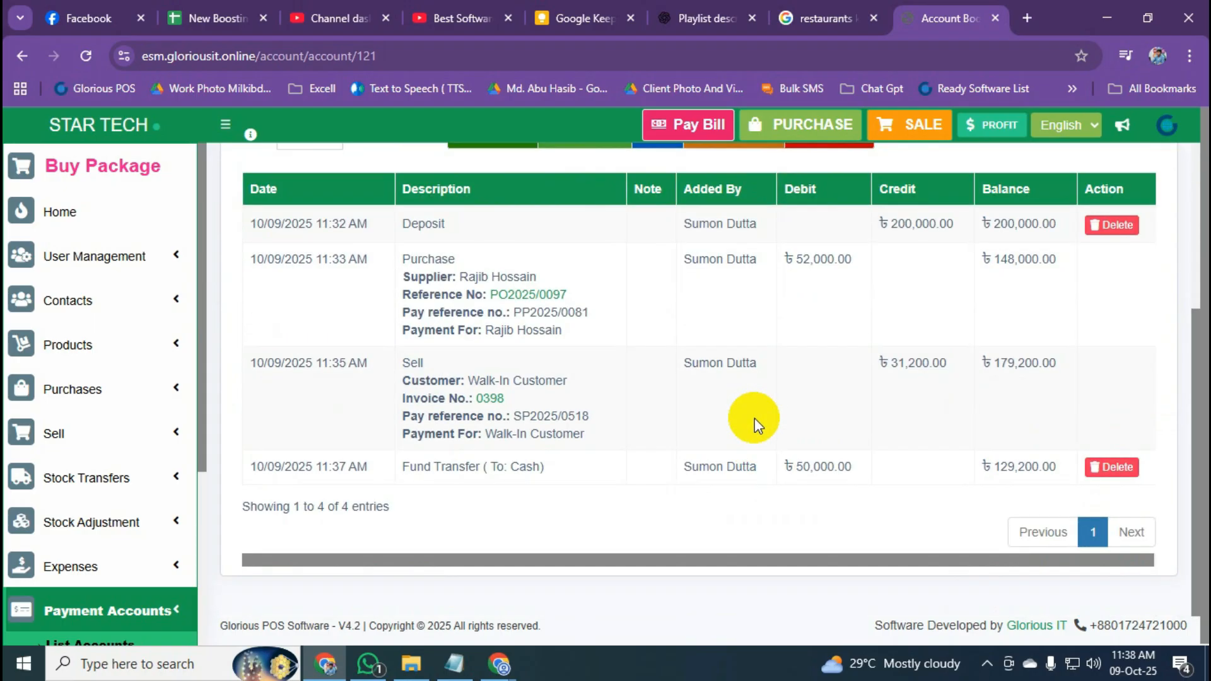
scroll(697, 418, up, 3)
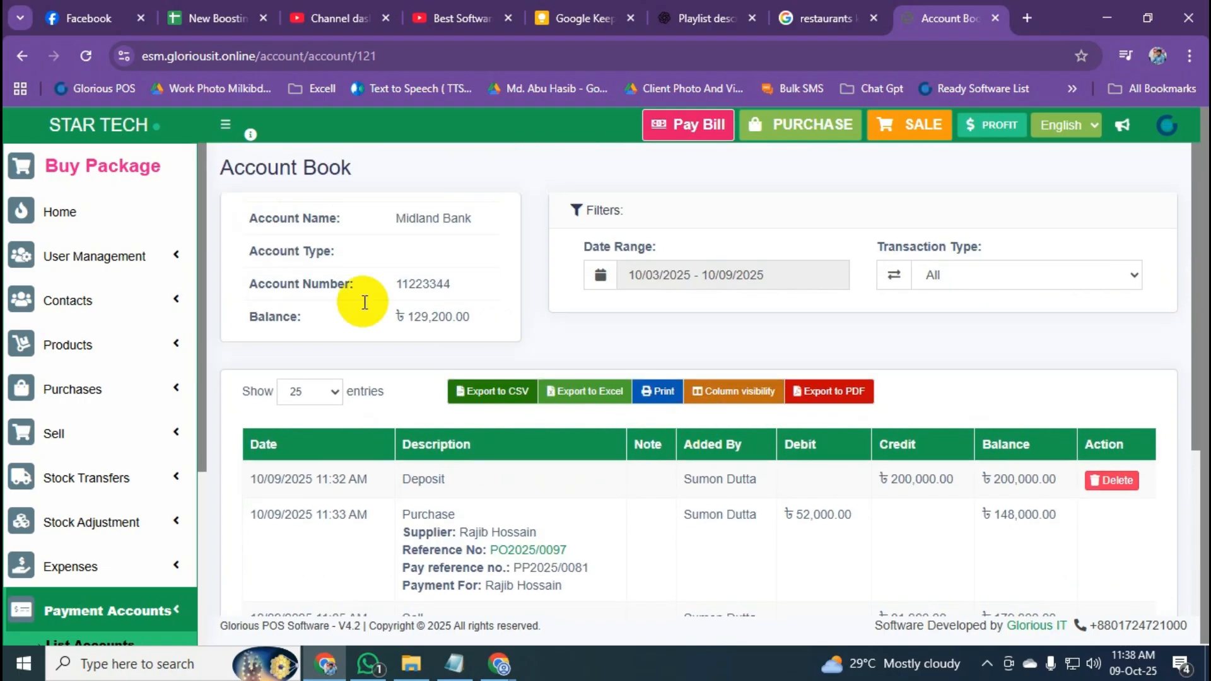
click(22, 55)
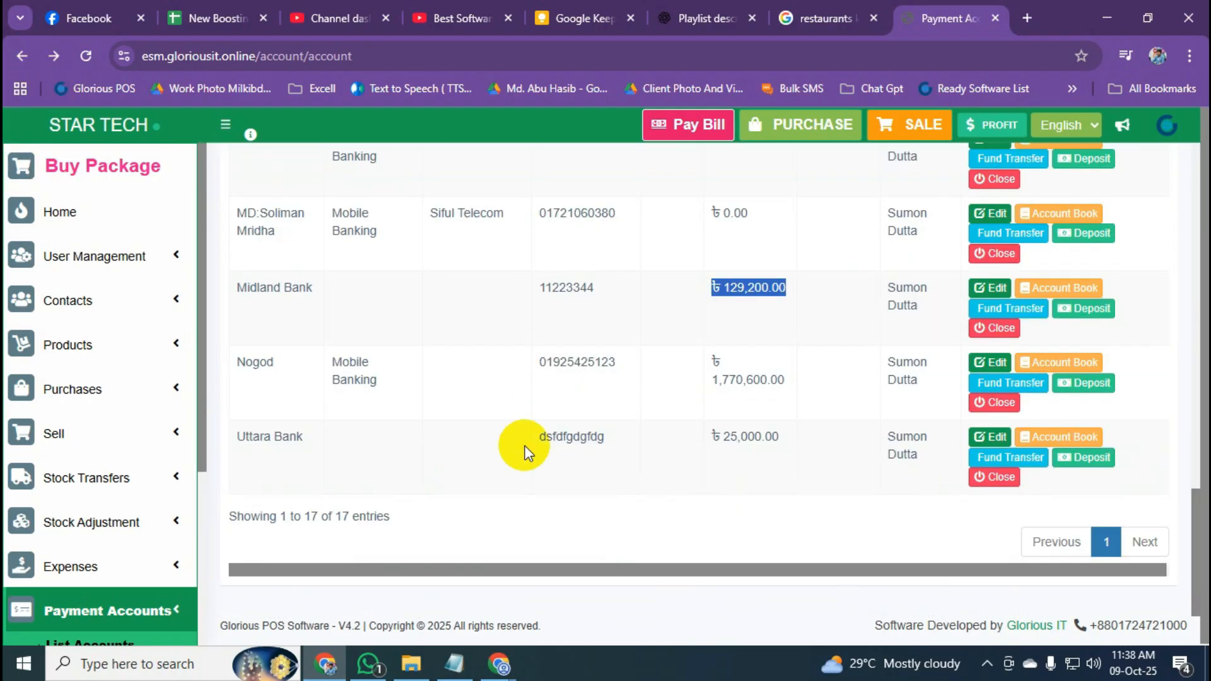
Expand and collapse the Payment Accounts group in the sidebar.
scroll(527, 446, up, 4)
scroll(95, 517, down, 3)
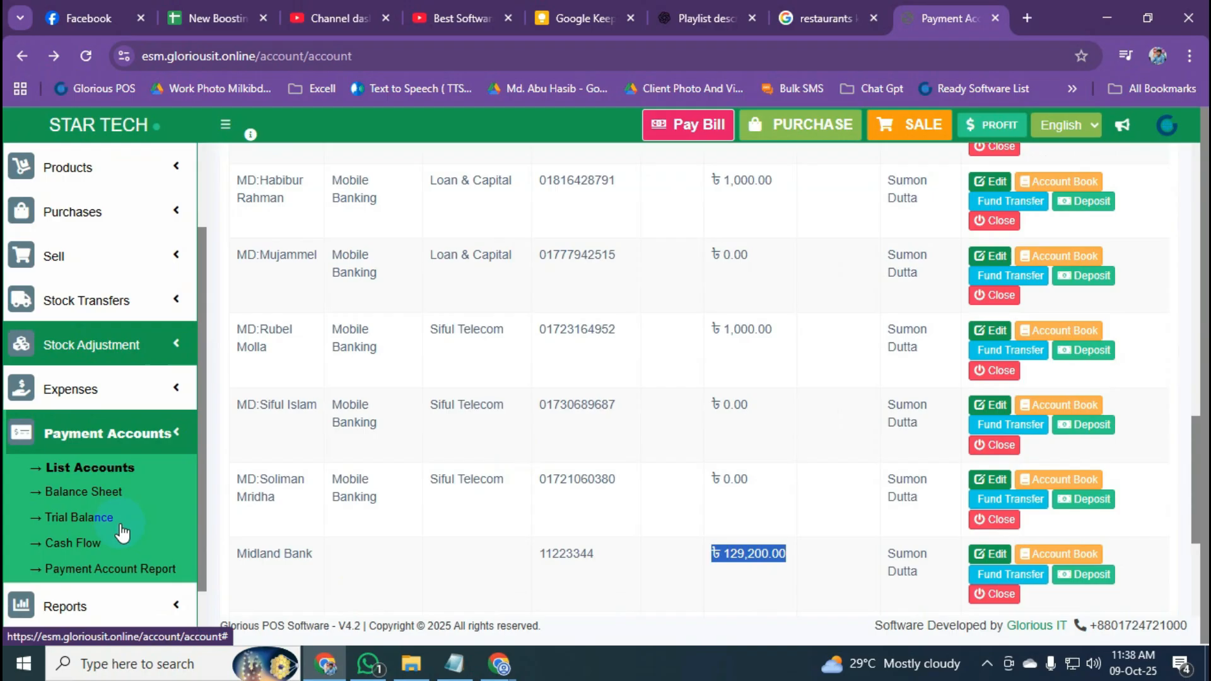
click(168, 435)
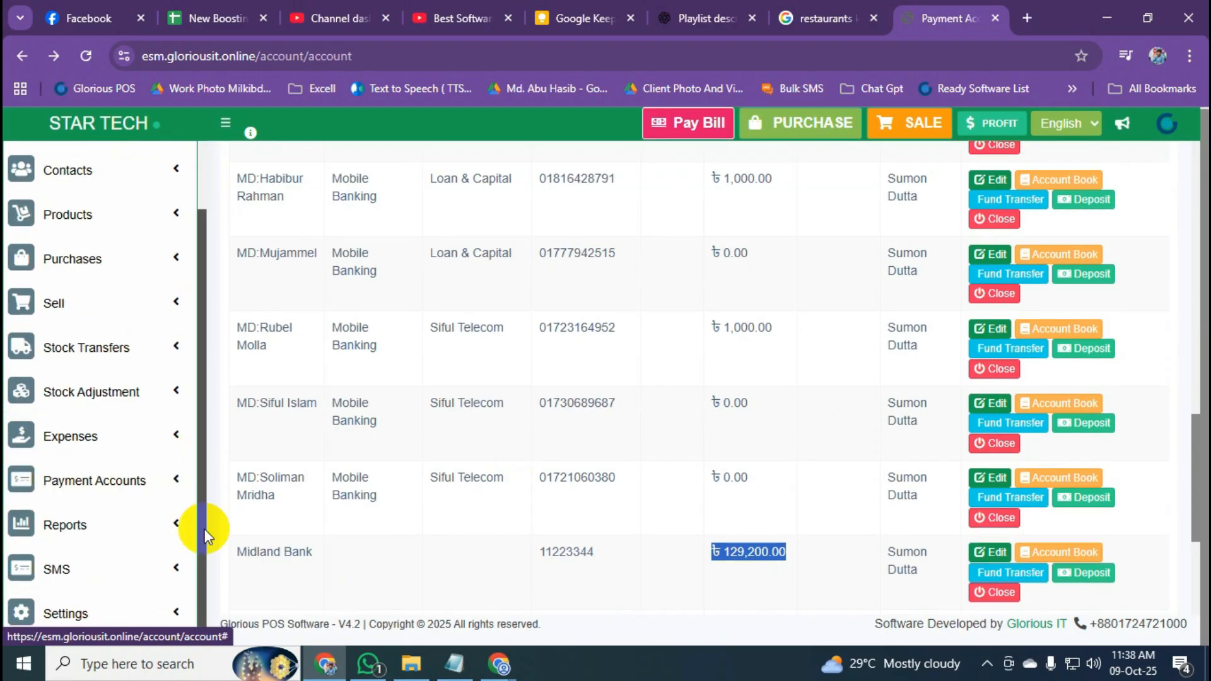
scroll(558, 463, up, 1)
scroll(558, 463, up, 10)
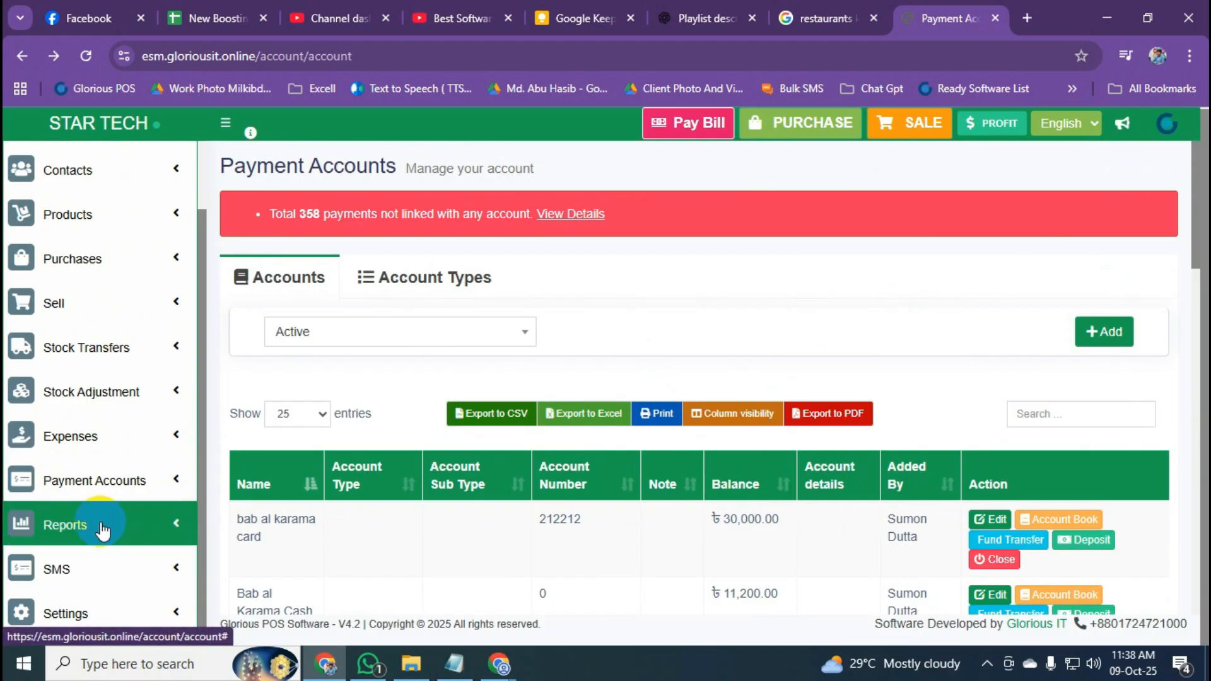
click(103, 481)
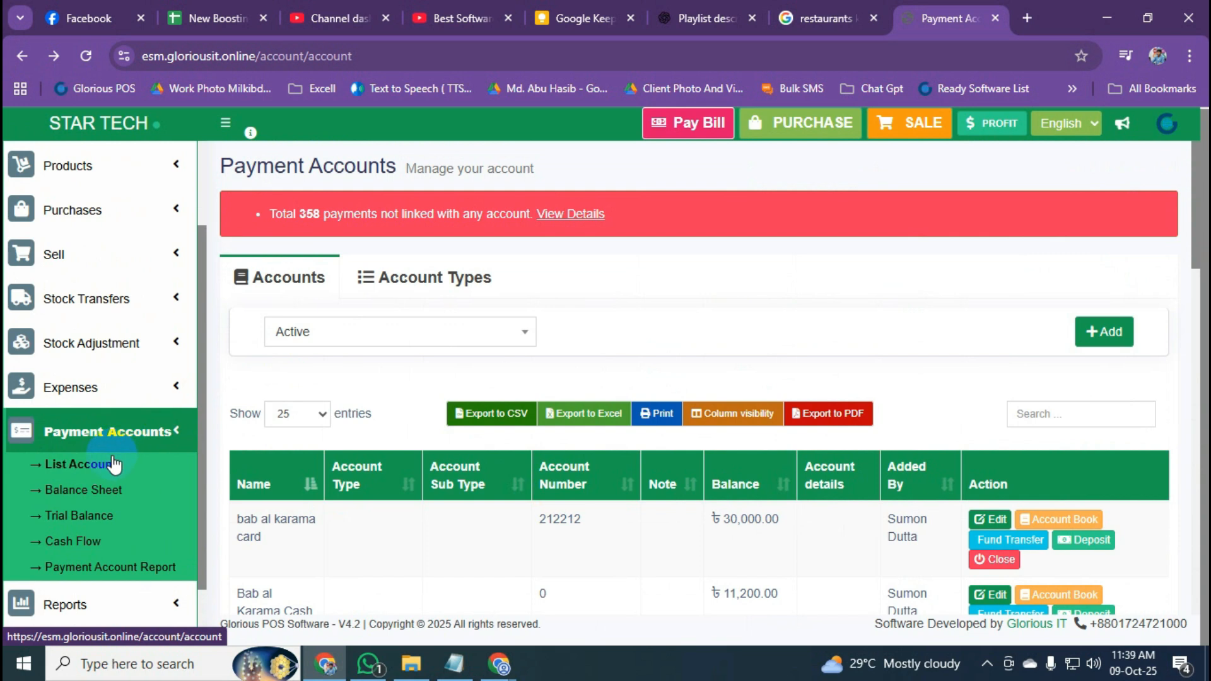
click(182, 433)
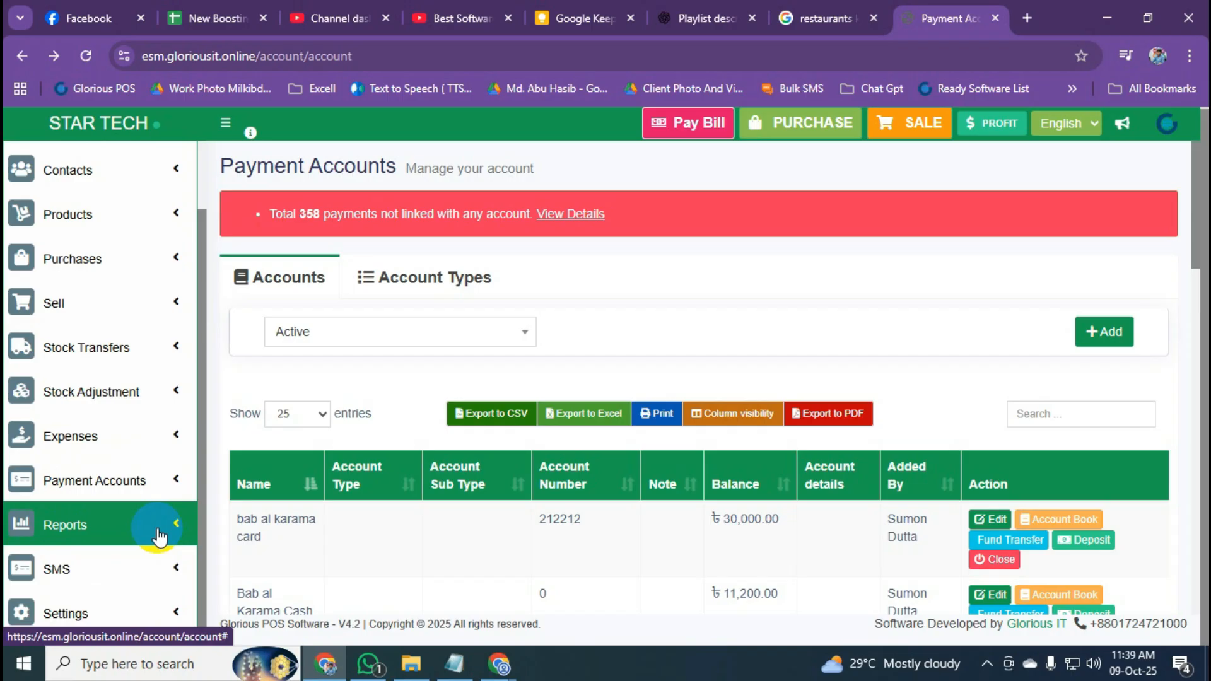
Expand the Reports menu to list Profit / Loss Report through Purchase Payment Report.
click(158, 533)
scroll(160, 535, down, 2)
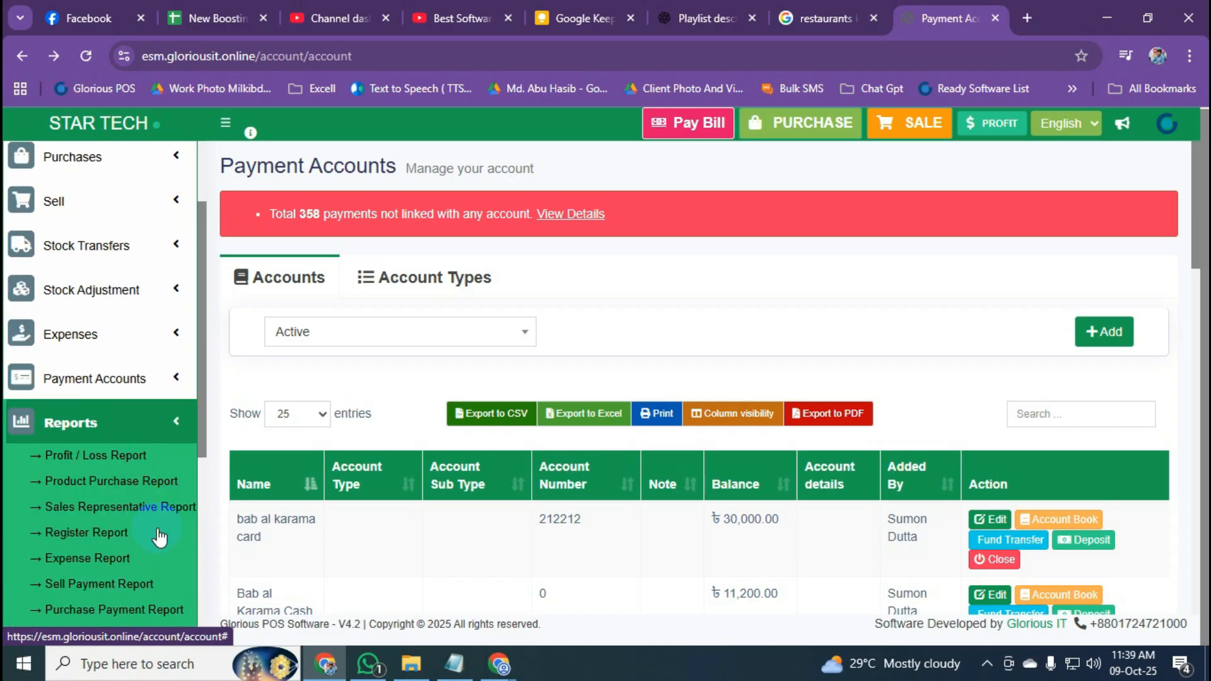
scroll(159, 537, down, 4)
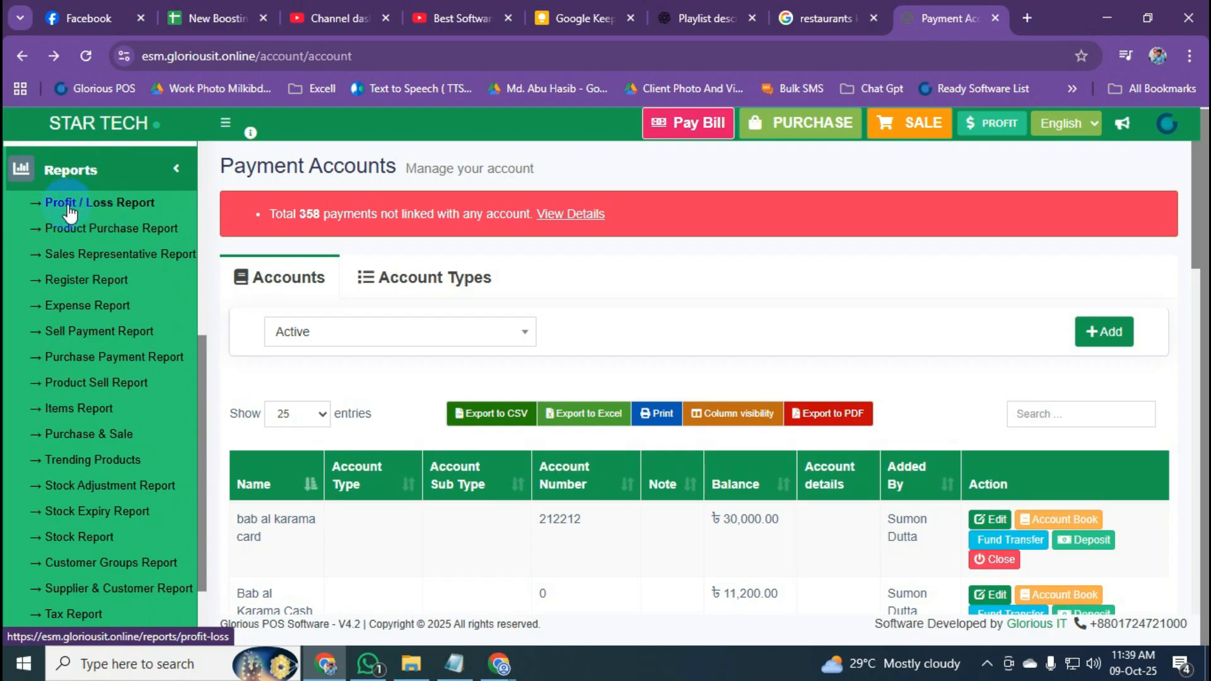
Open the Profit / Loss Report and check its location and date-range options, keeping All locations.
click(131, 204)
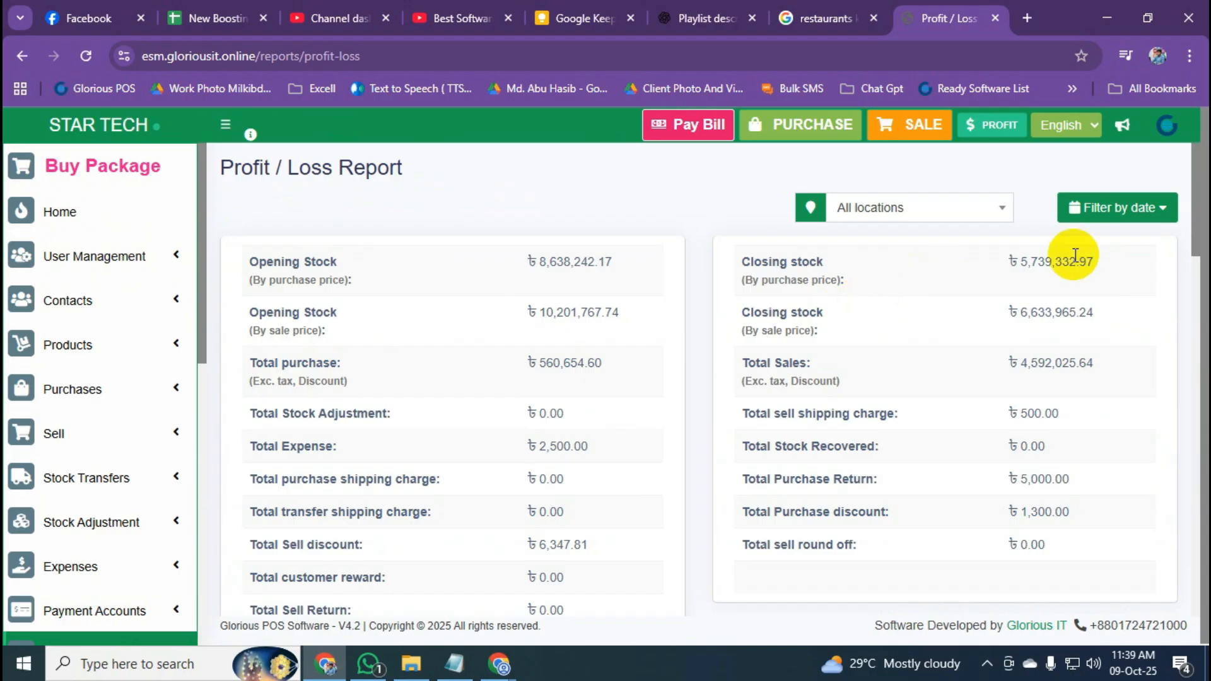
click(994, 224)
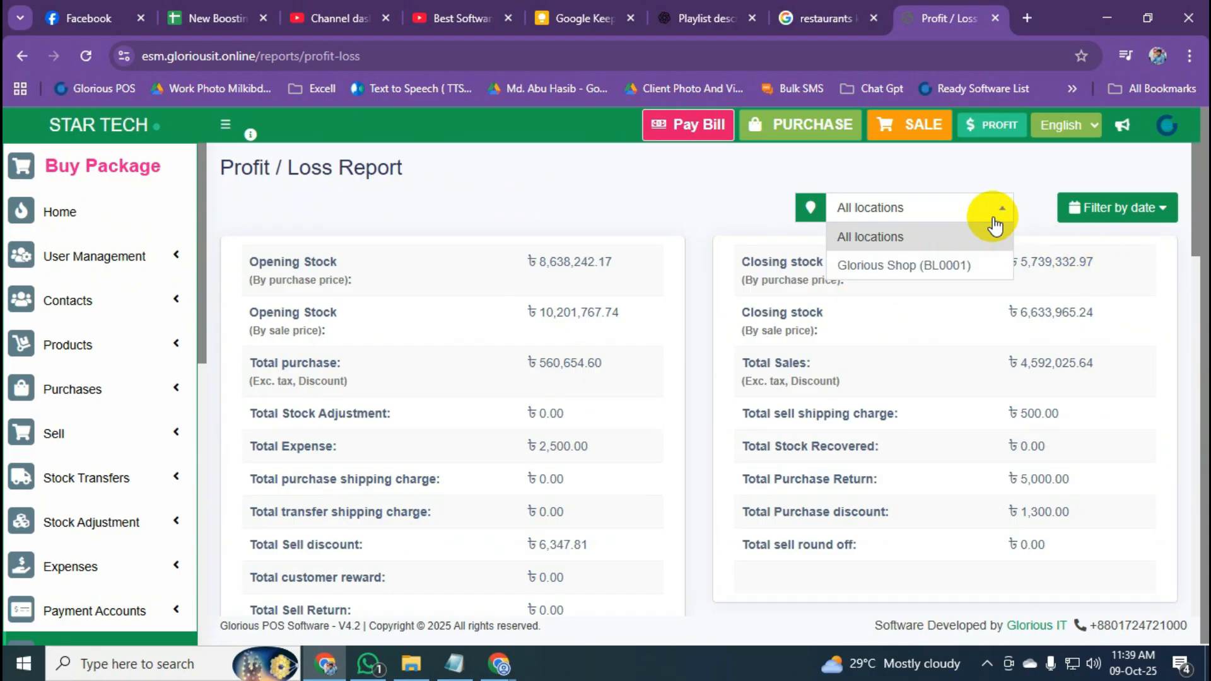
click(995, 218)
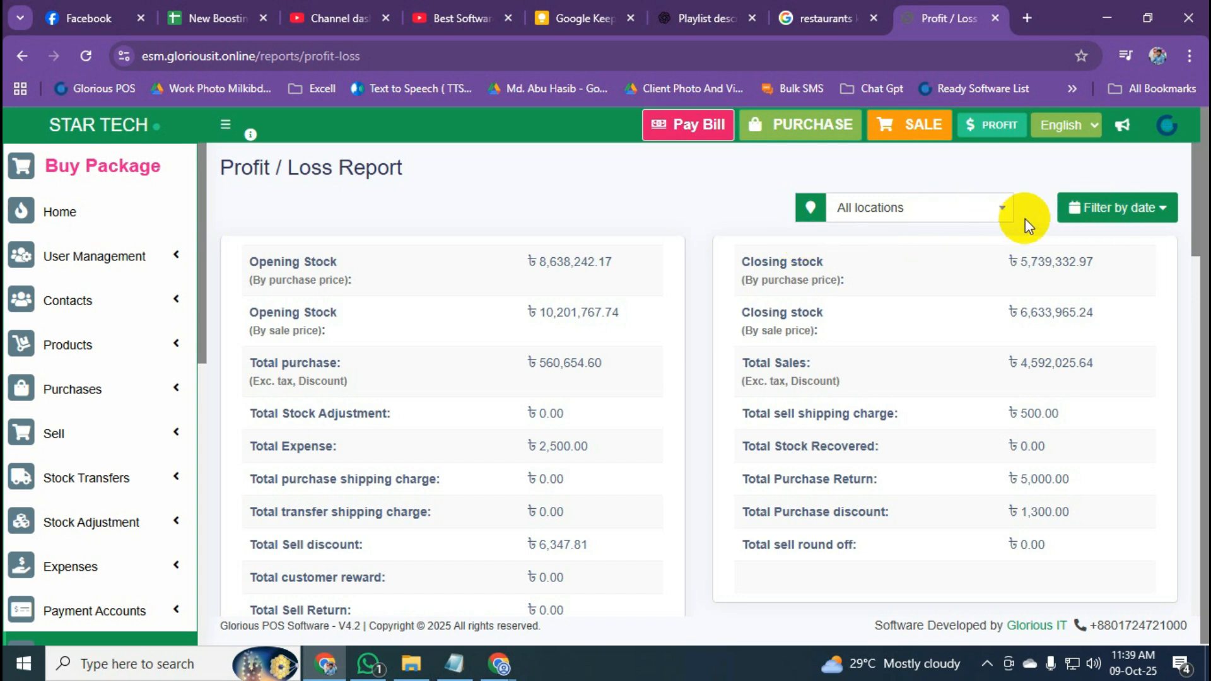
click(1131, 211)
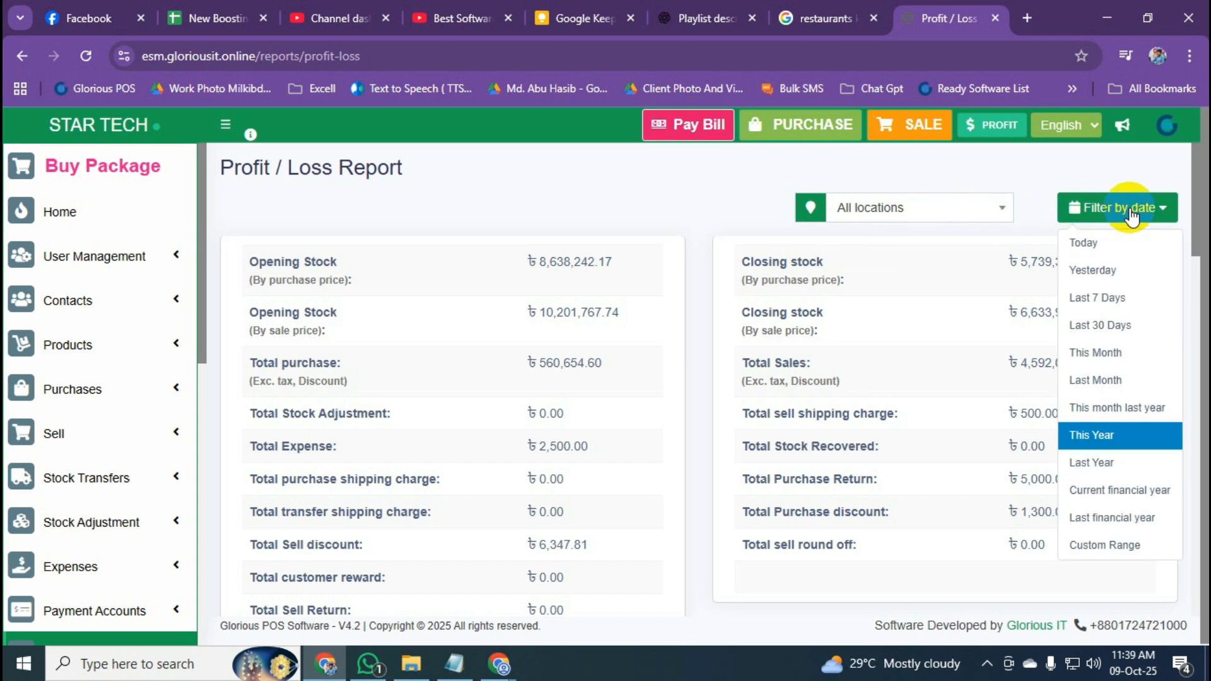
click(1027, 167)
Highlight gross profit ৳904,652.03 and net profit ৳903,952.03, then export Profit by products to PDF.
scroll(992, 235, down, 7)
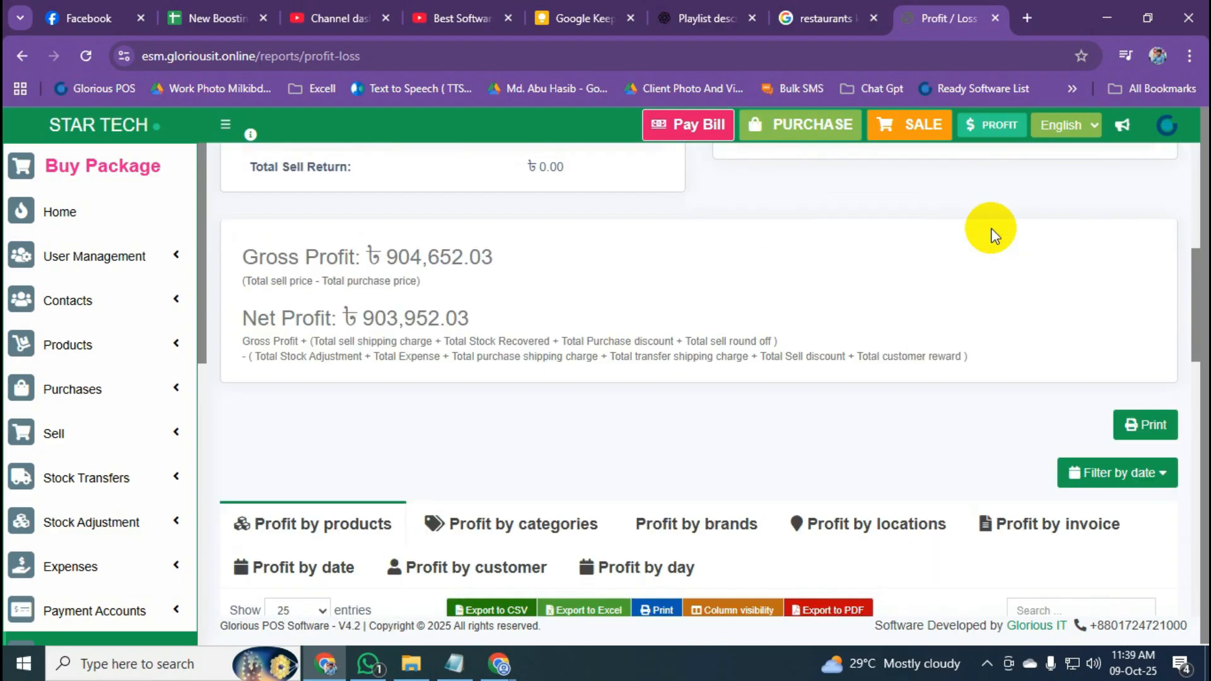
drag(239, 257, 541, 270)
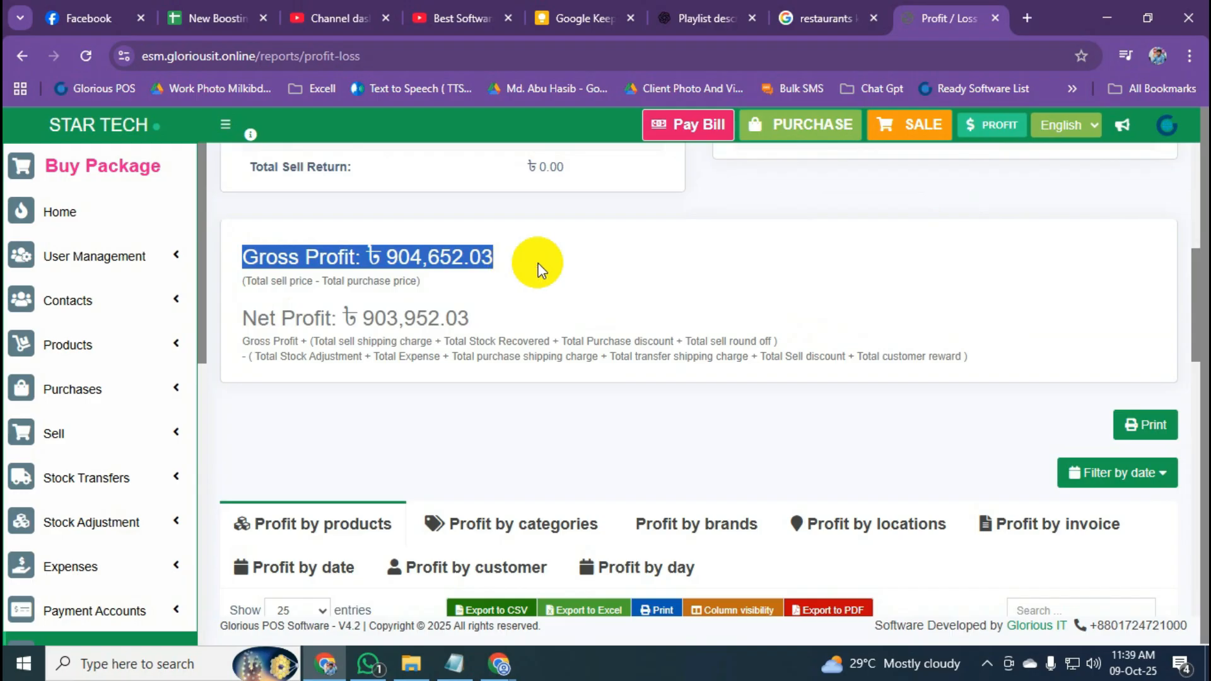
drag(241, 318, 473, 322)
drag(433, 283, 334, 282)
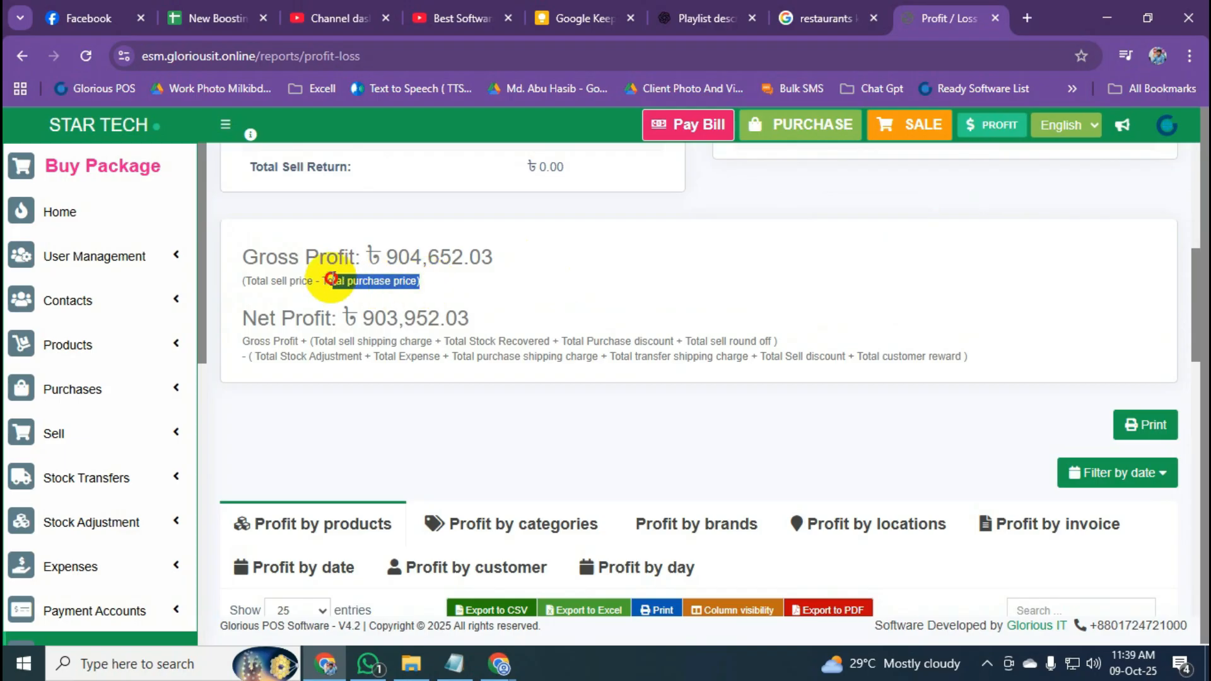
click(434, 279)
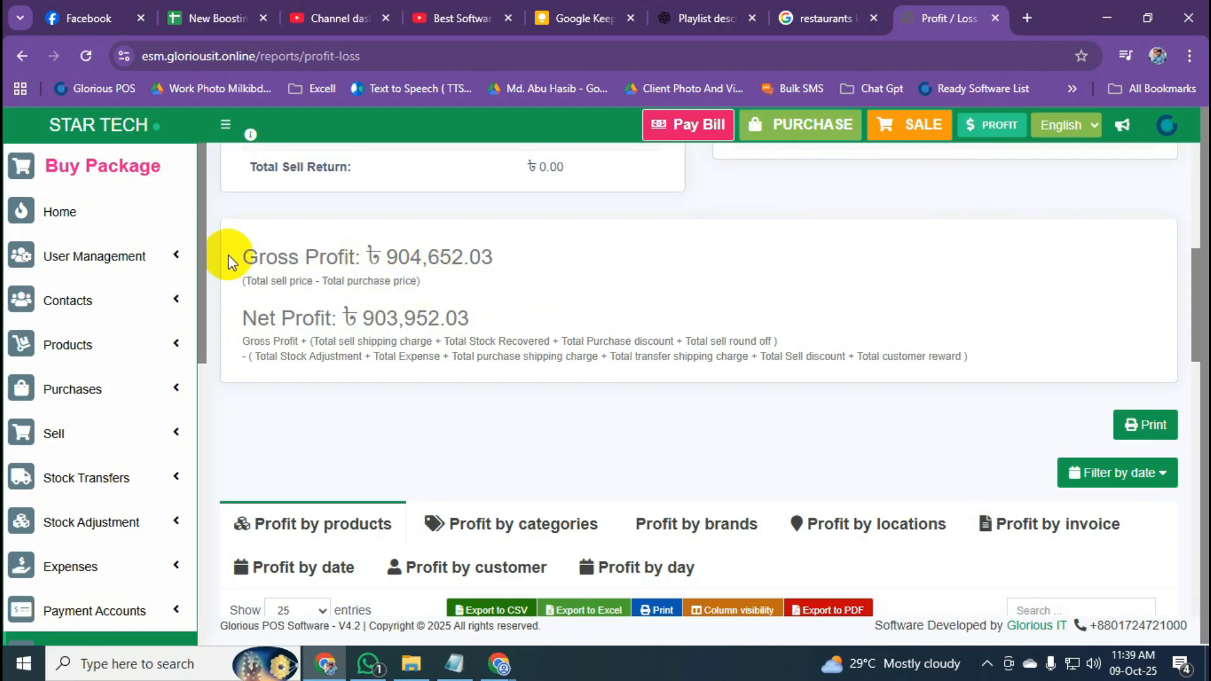
drag(238, 257, 528, 278)
drag(246, 316, 968, 354)
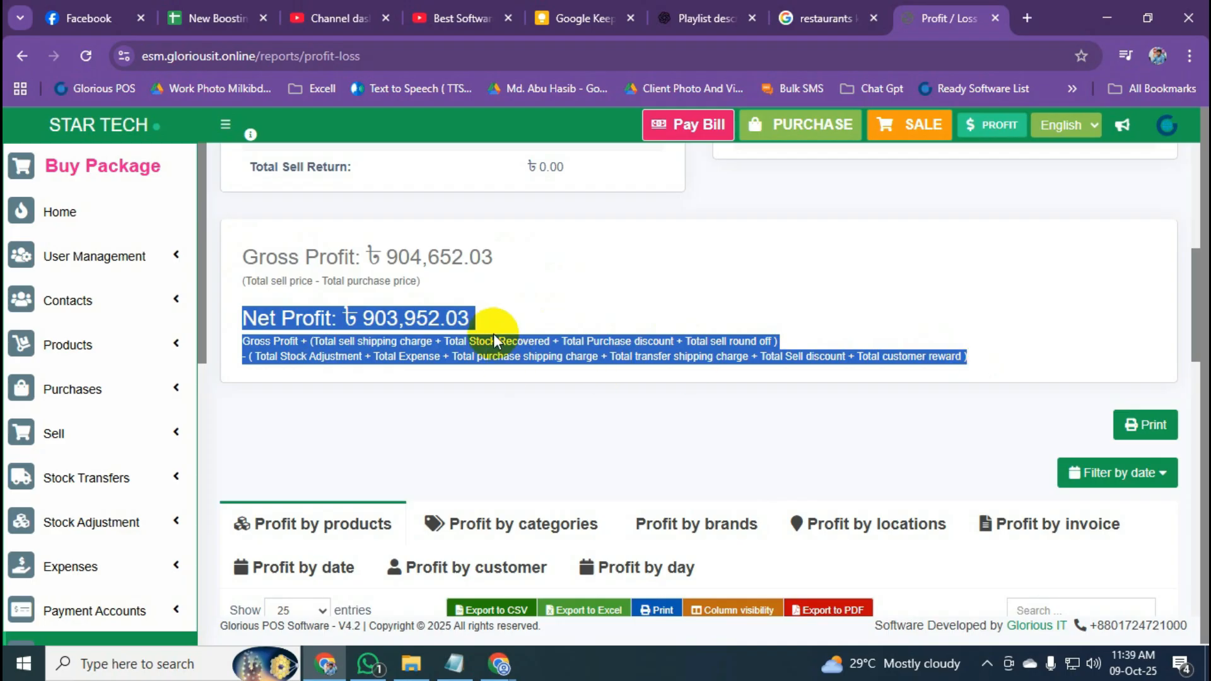
click(545, 353)
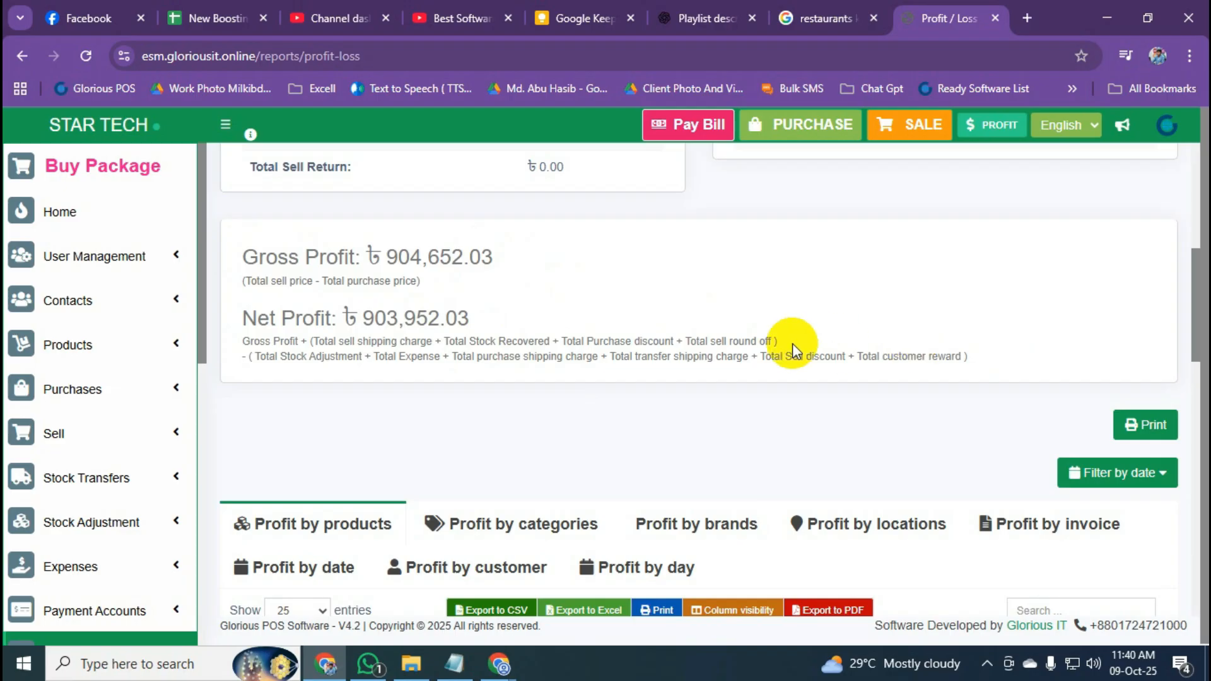
scroll(792, 338, down, 4)
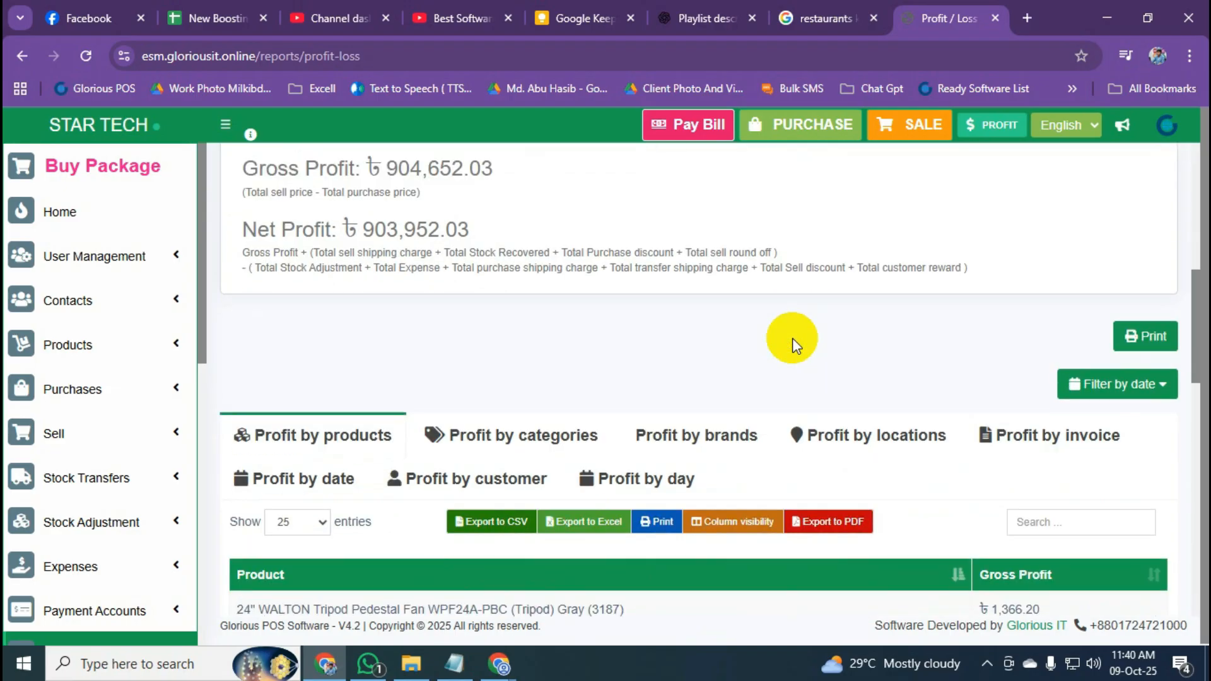
click(794, 346)
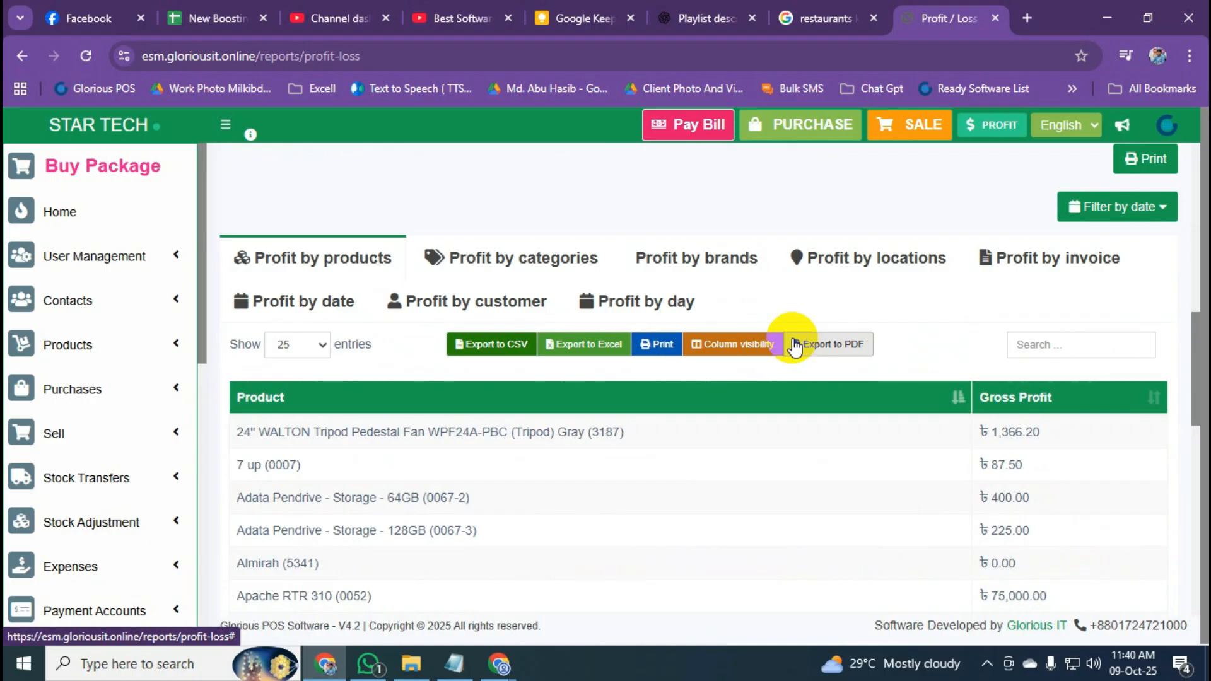
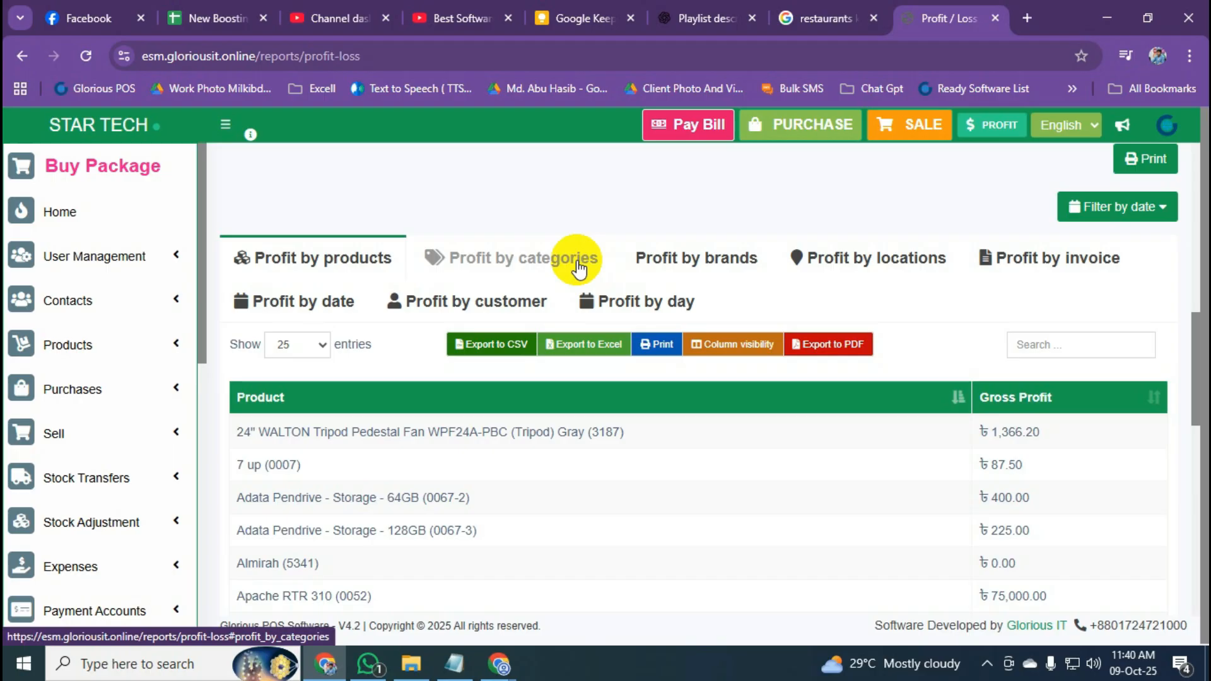
Switch the Profit / Loss Report to the Profit by brands tab and scroll through it.
click(684, 272)
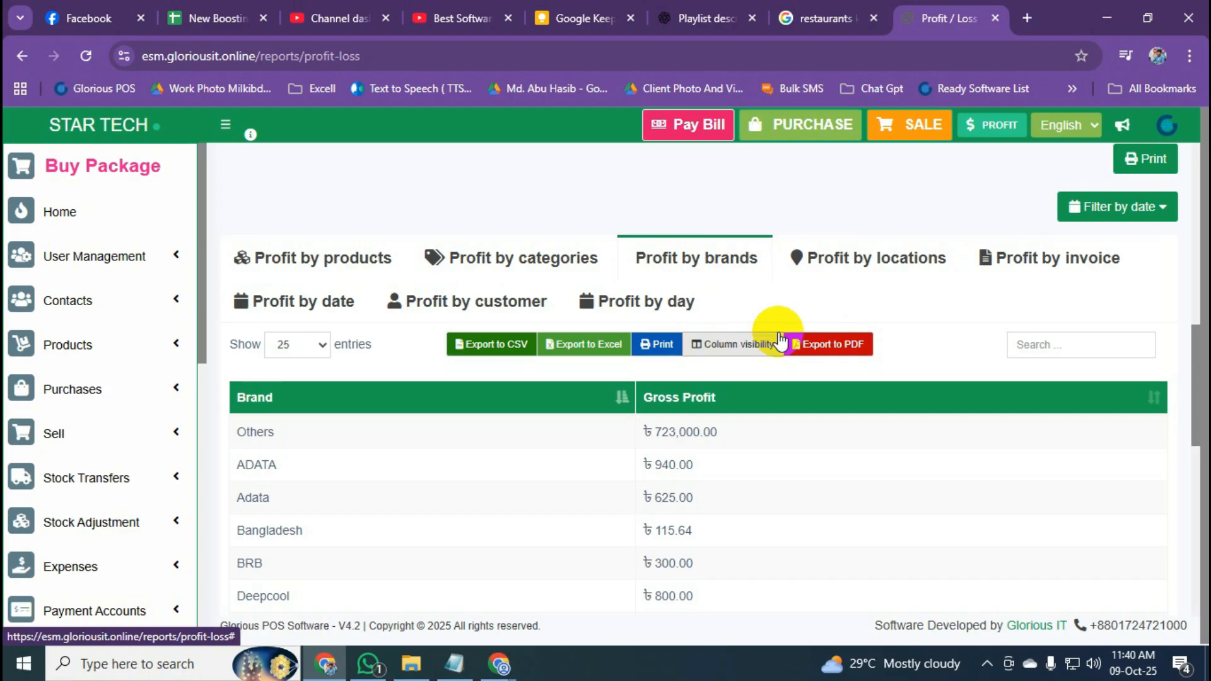
scroll(176, 337, down, 3)
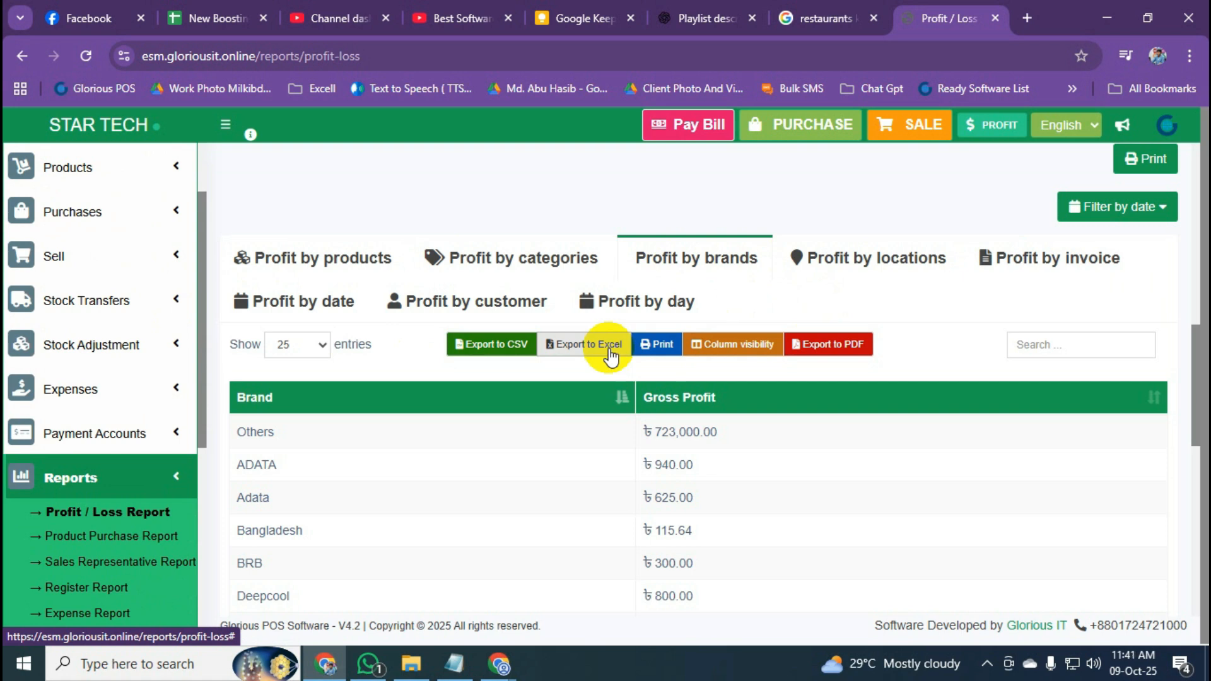
scroll(206, 377, down, 3)
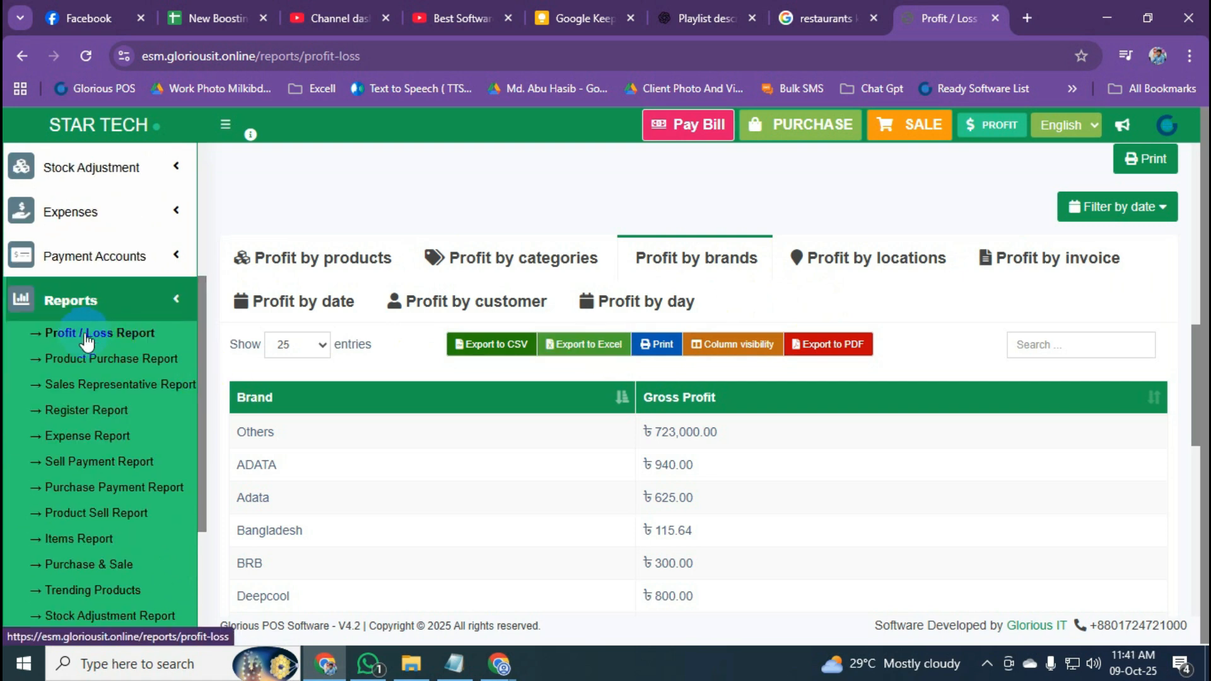
scroll(631, 347, up, 2)
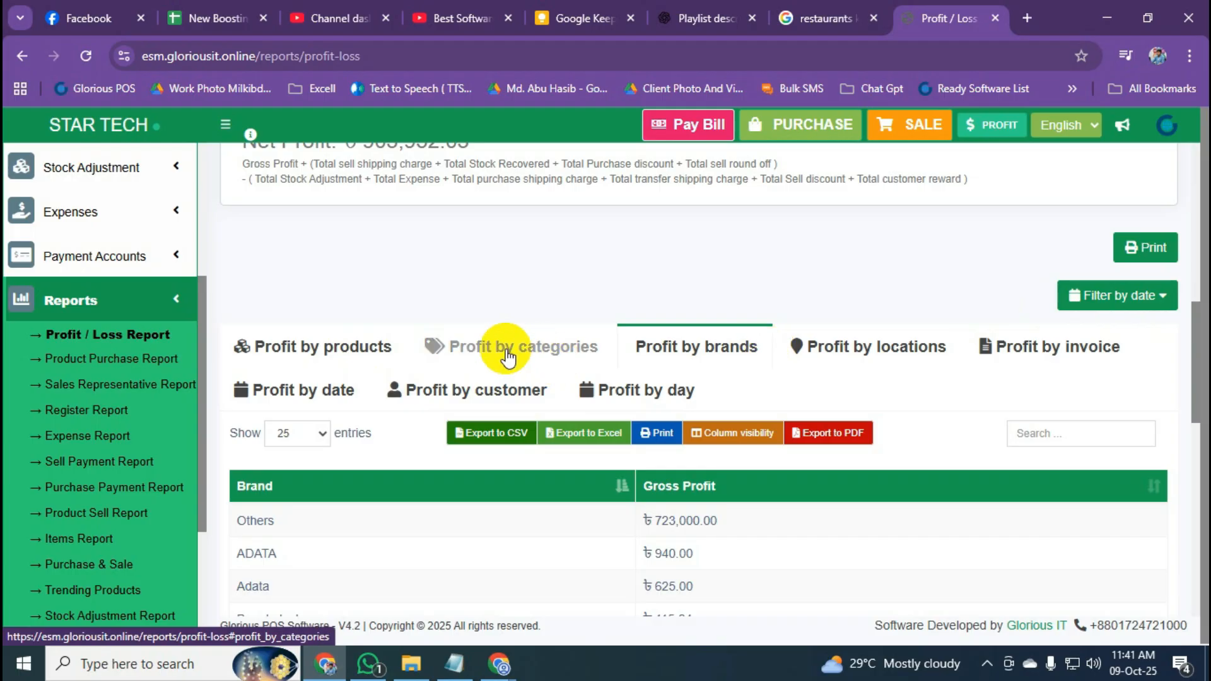
scroll(505, 350, down, 3)
scroll(505, 357, up, 6)
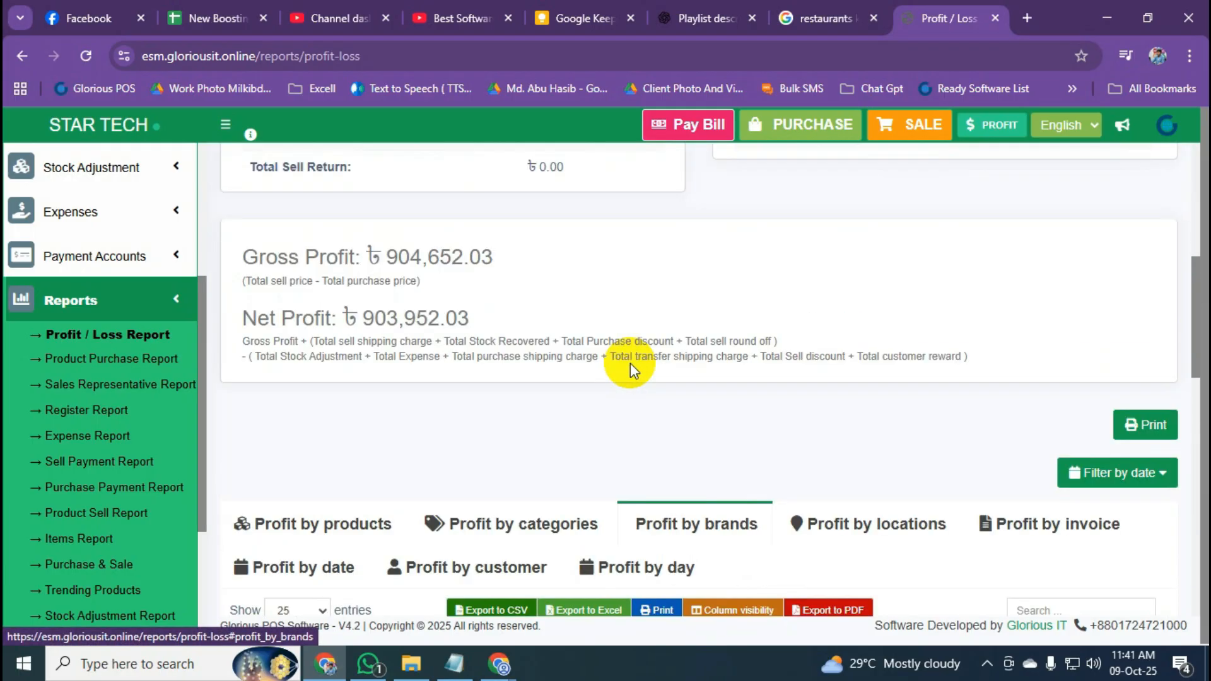
Check the Filter by date choices without changing them, then open the Product Purchase Report.
click(1116, 476)
click(927, 452)
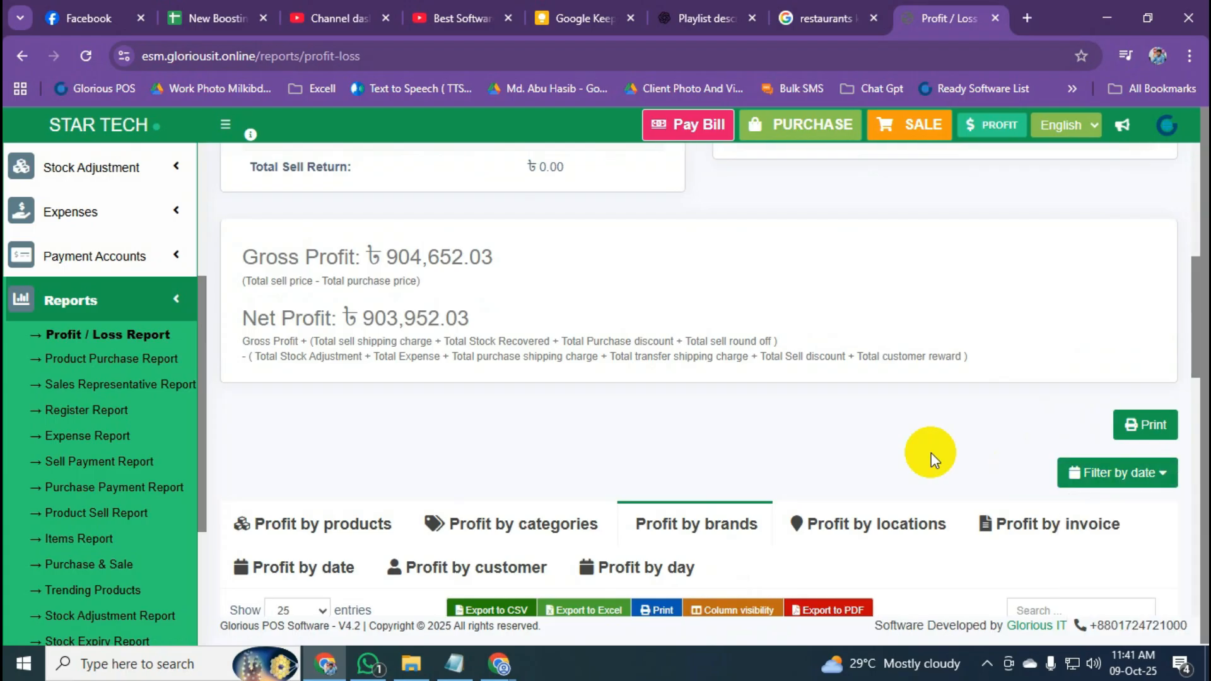
scroll(928, 454, down, 6)
scroll(940, 442, up, 1)
scroll(937, 440, up, 2)
click(1097, 296)
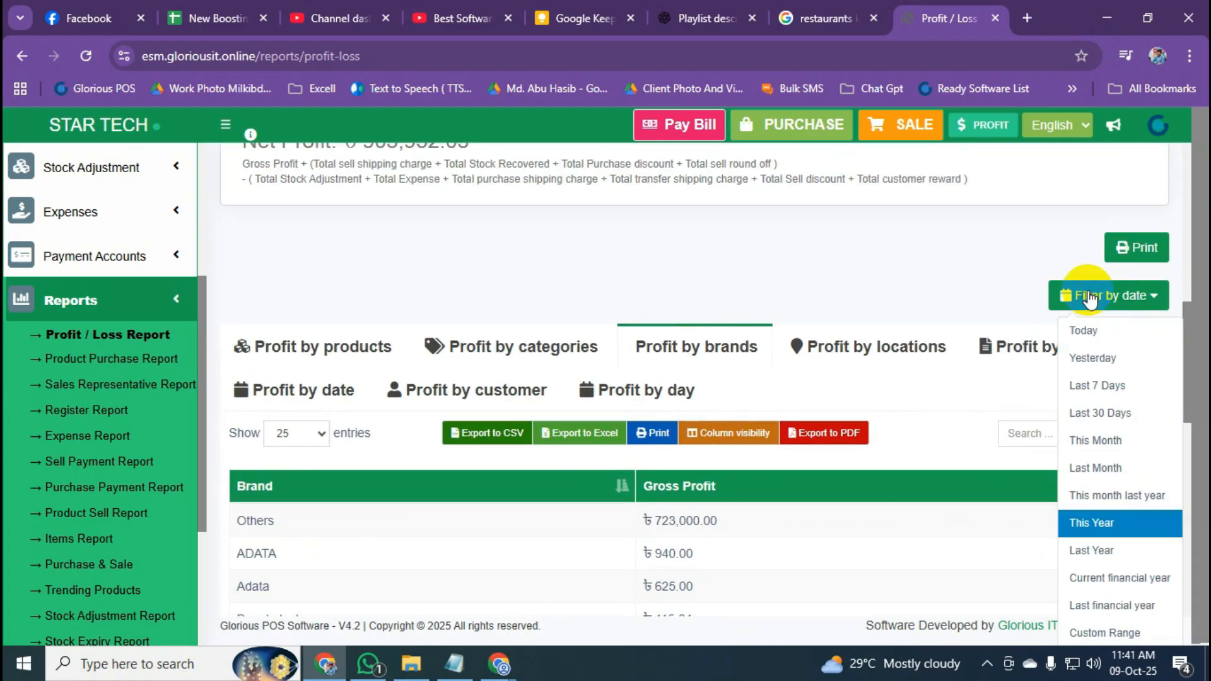
click(900, 273)
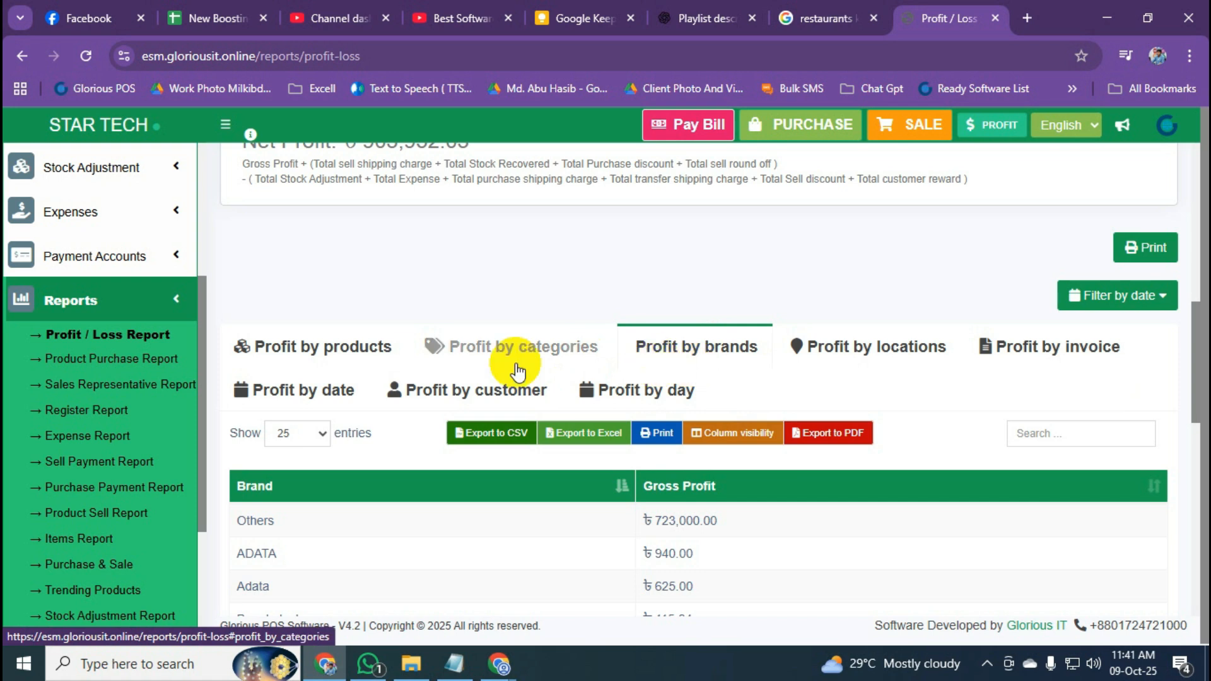
click(154, 332)
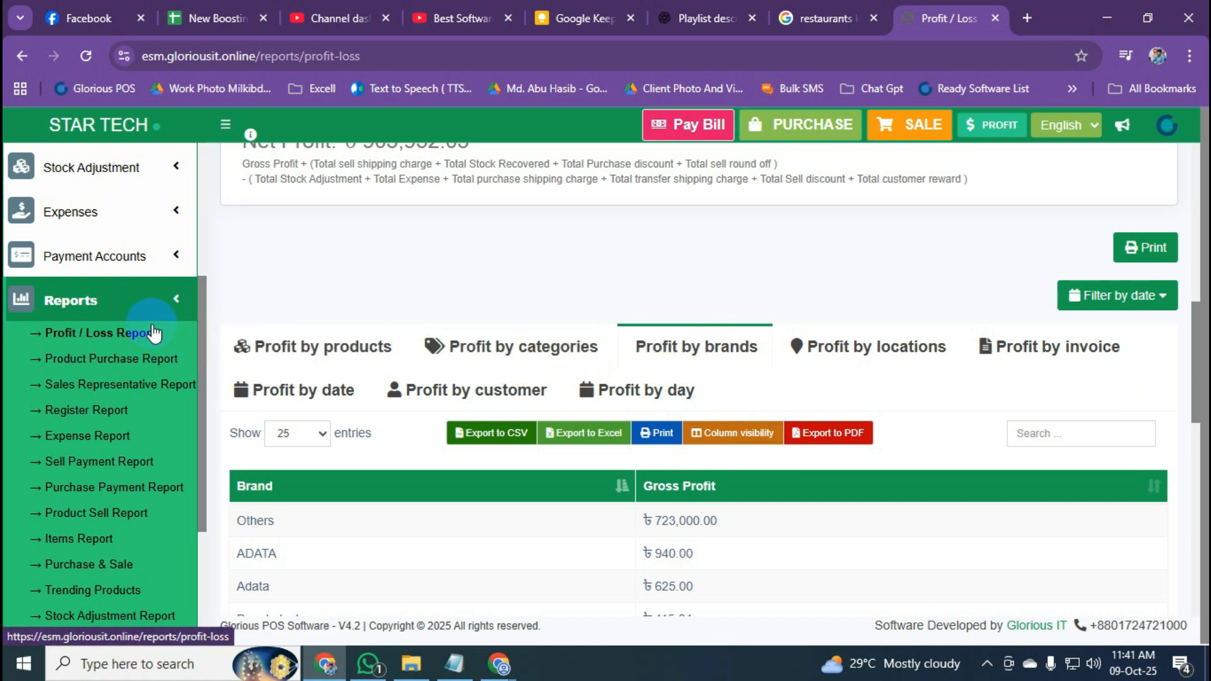
click(144, 371)
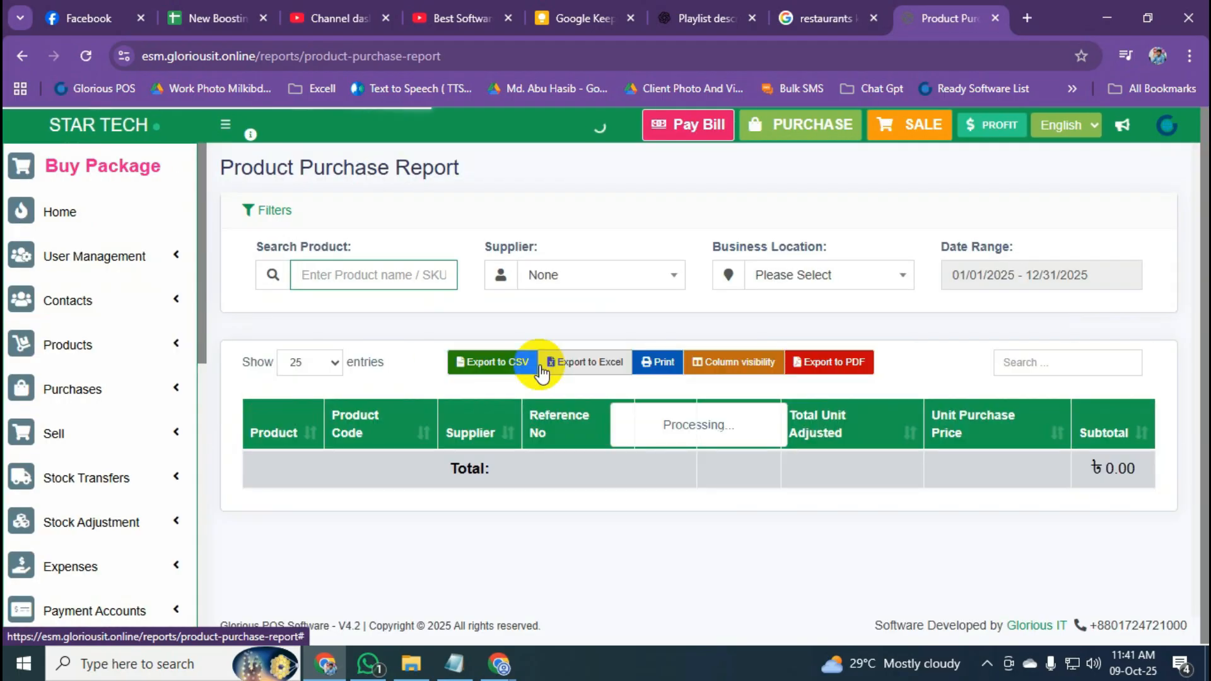
Review the purchases list, including Vison Led TV 32" at ৳26,000.00, then open the Stock Report.
scroll(130, 407, down, 4)
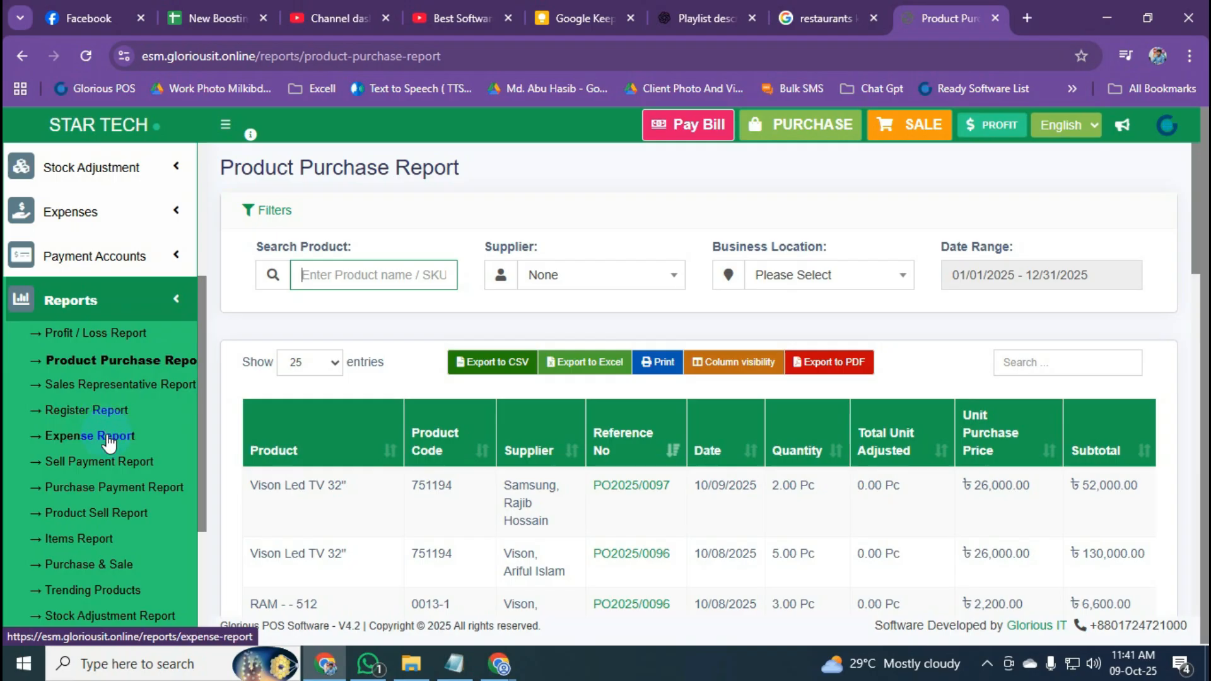
scroll(154, 405, down, 1)
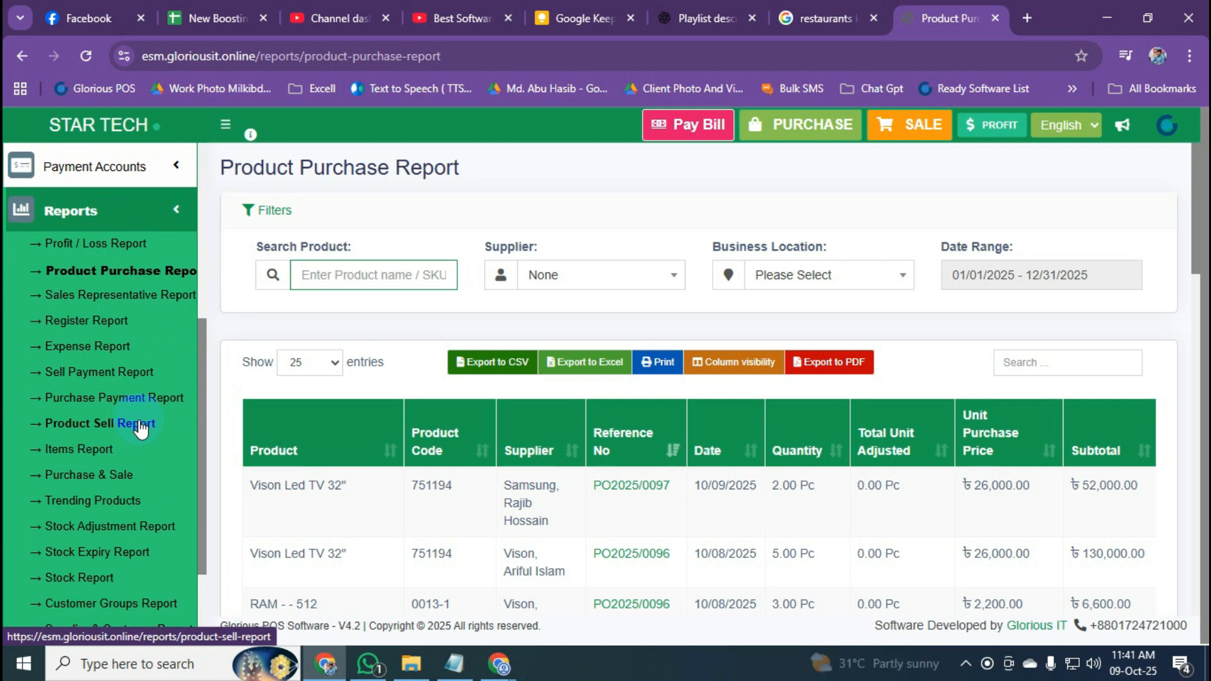
scroll(140, 426, down, 2)
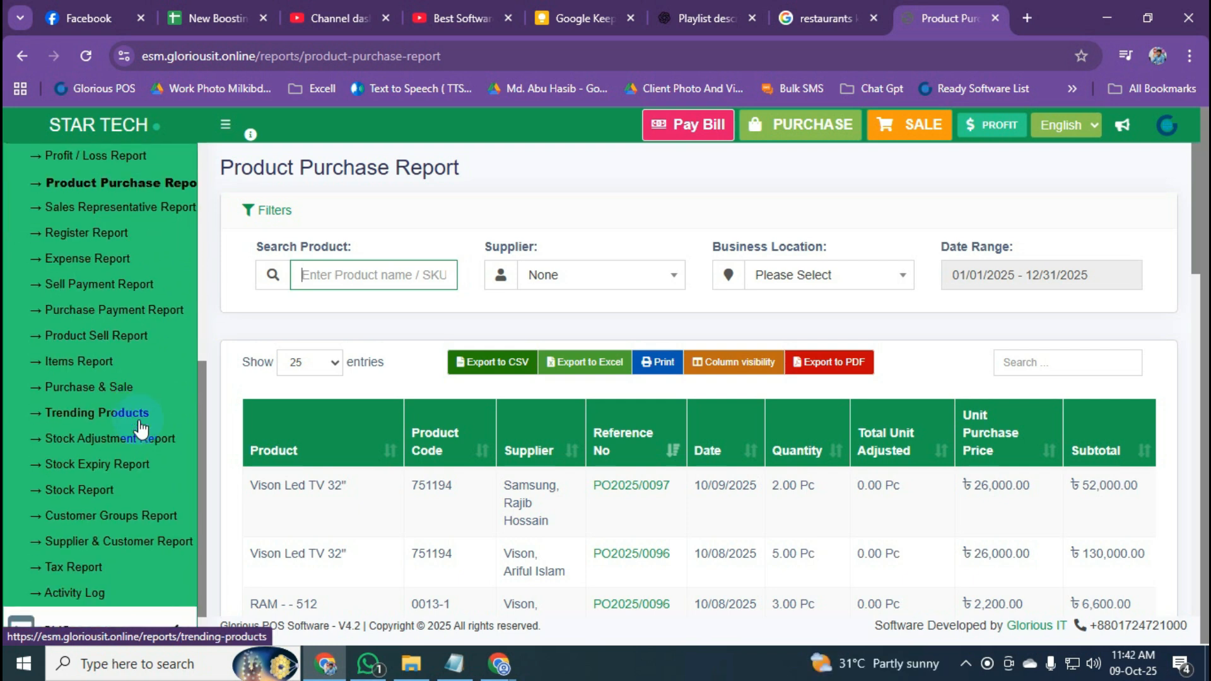
click(62, 494)
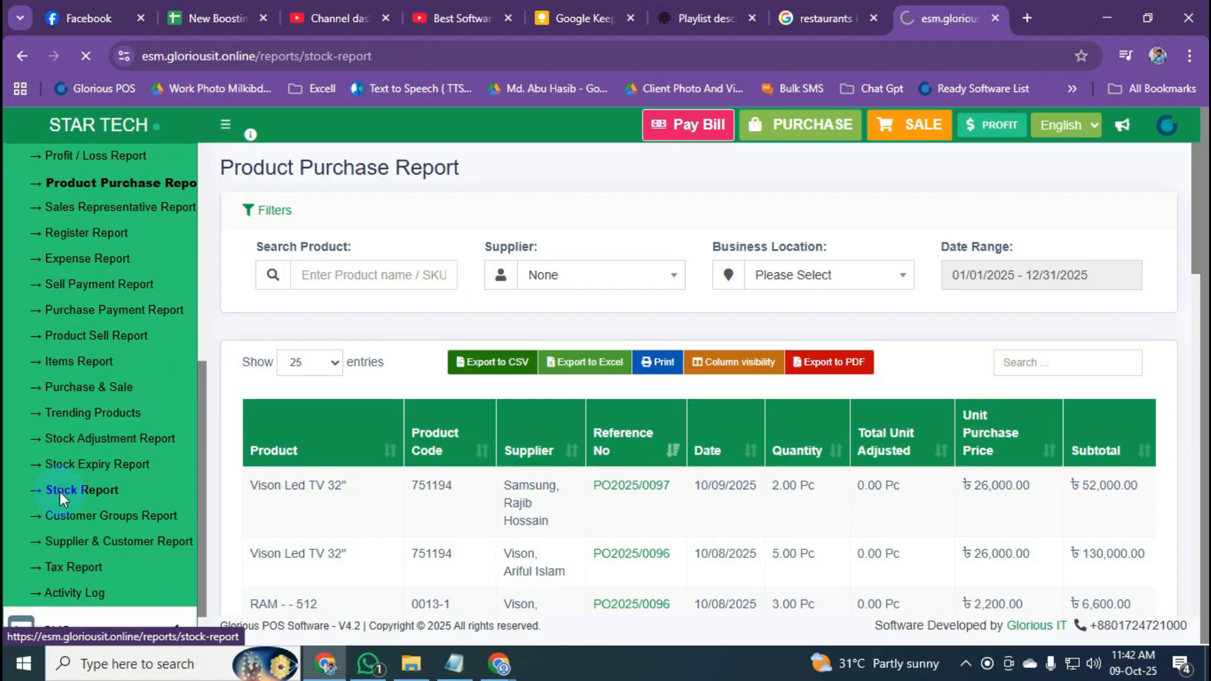
Highlight closing stock of ৳5,739,332.97 by purchase price and ৳6,633,965.24 by sale price.
scroll(481, 351, down, 3)
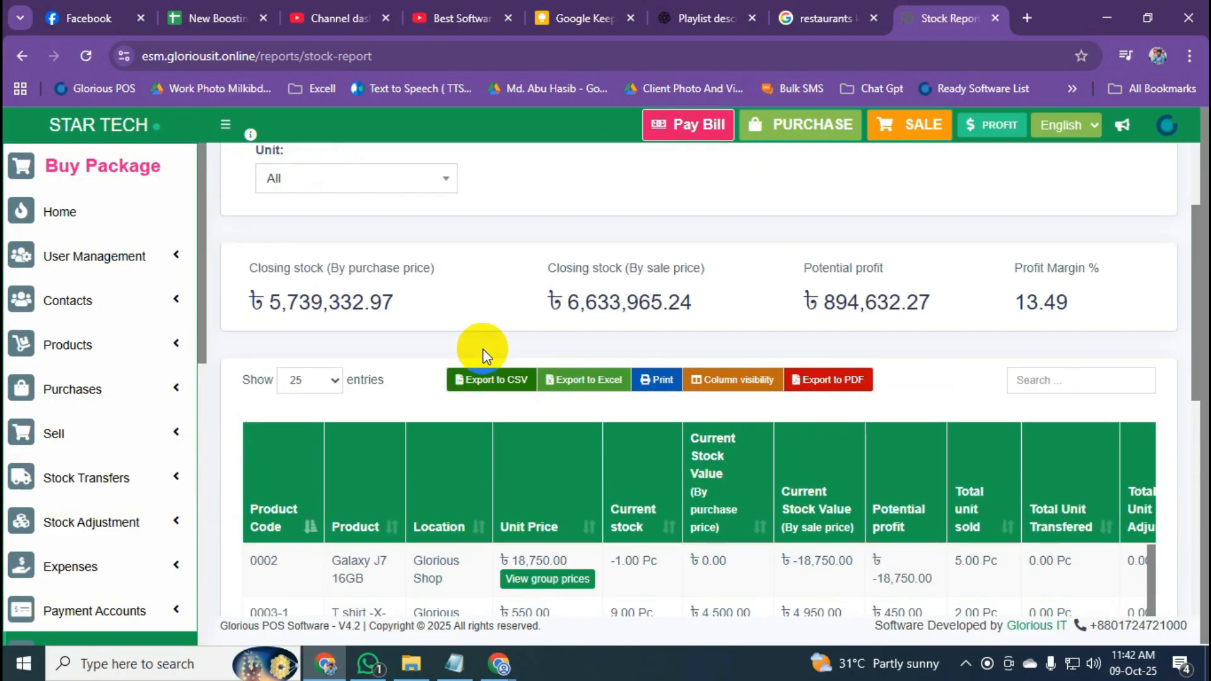
drag(263, 253, 254, 286)
click(440, 289)
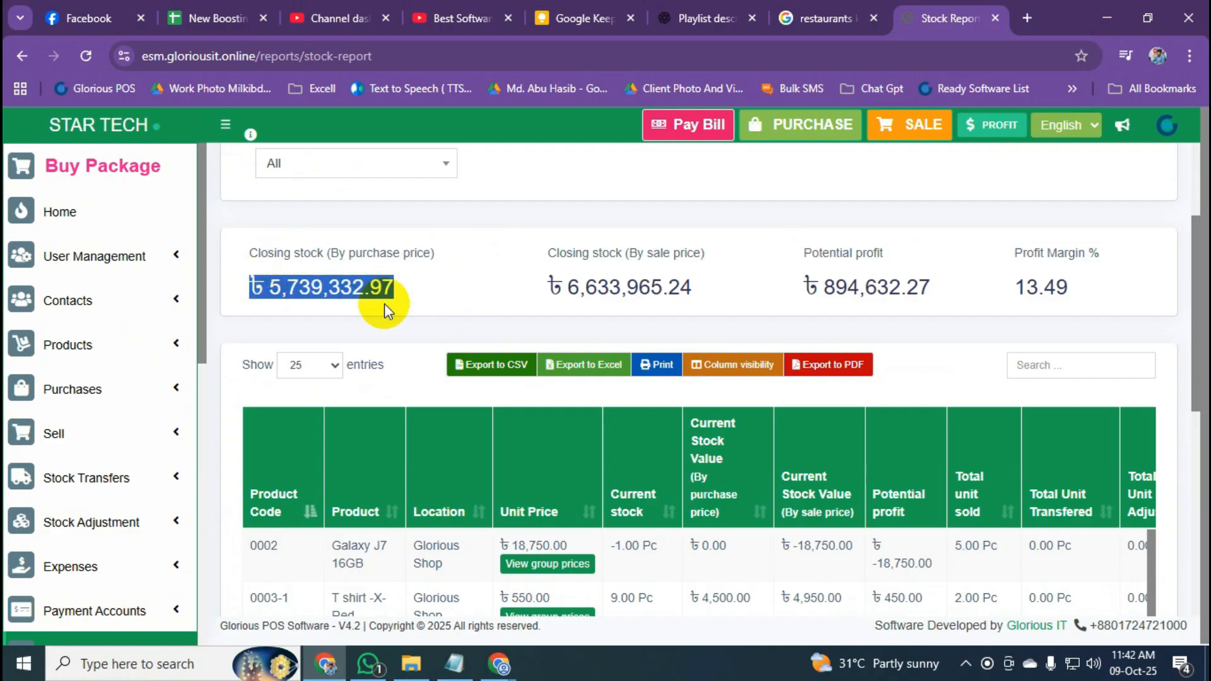
click(413, 294)
drag(412, 294, 251, 287)
click(524, 286)
drag(546, 286, 694, 289)
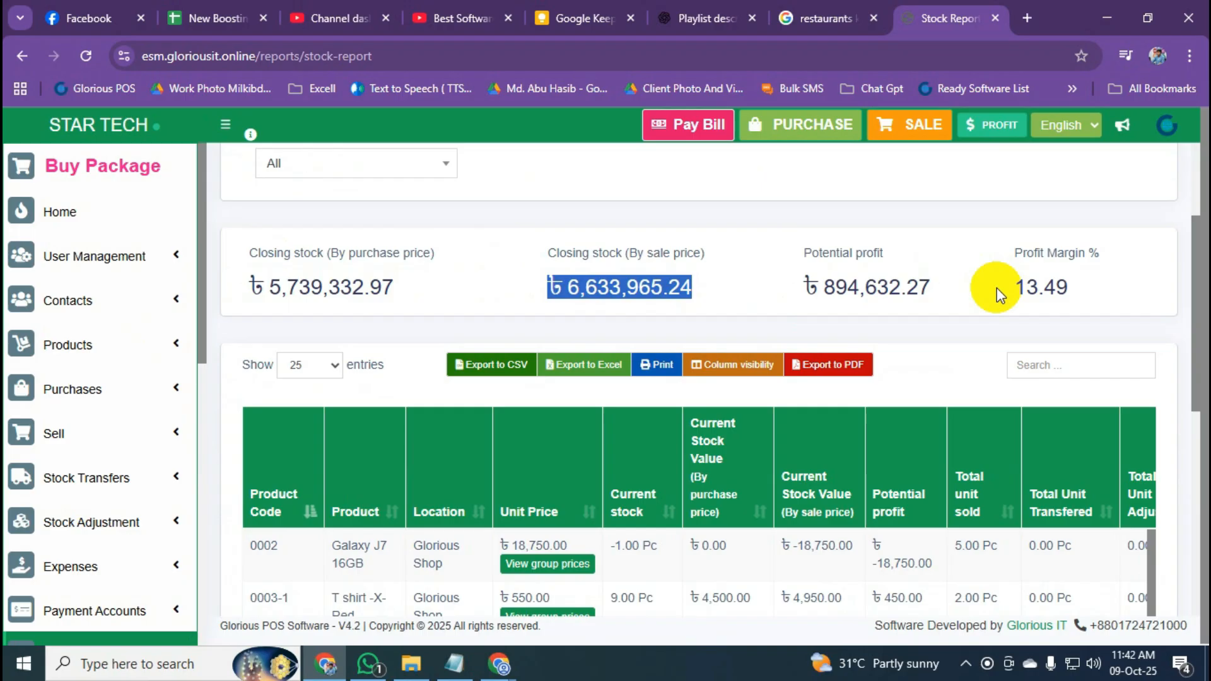
scroll(126, 419, down, 4)
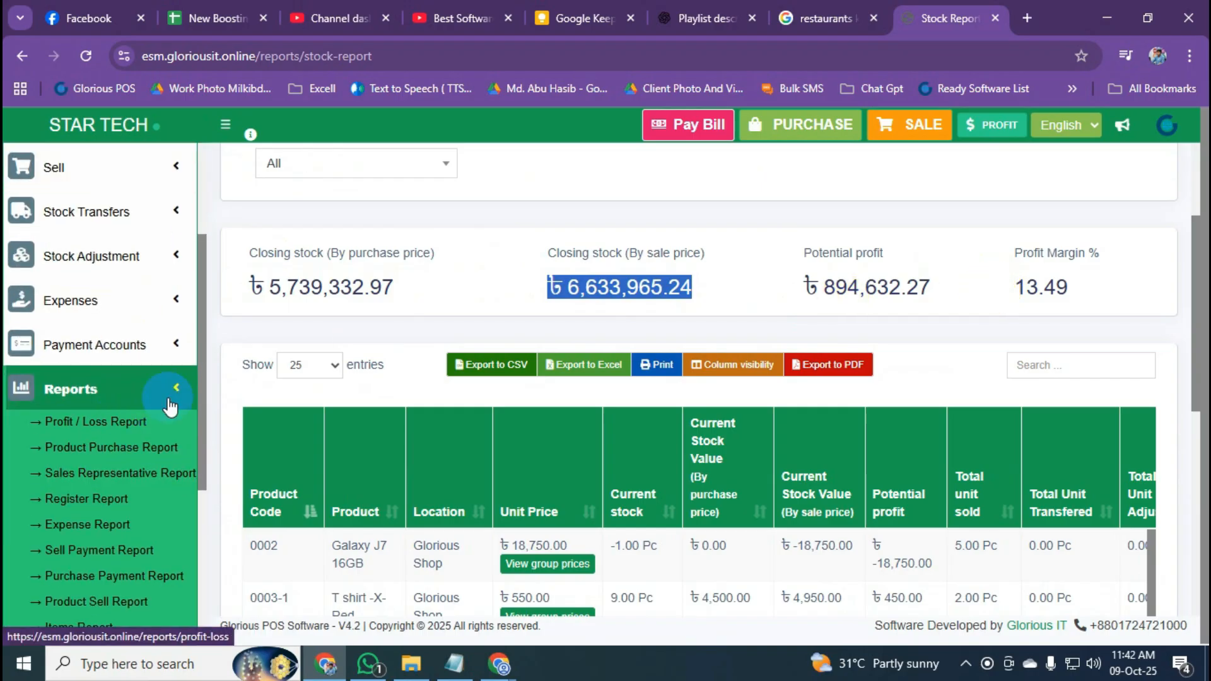
scroll(168, 388, down, 5)
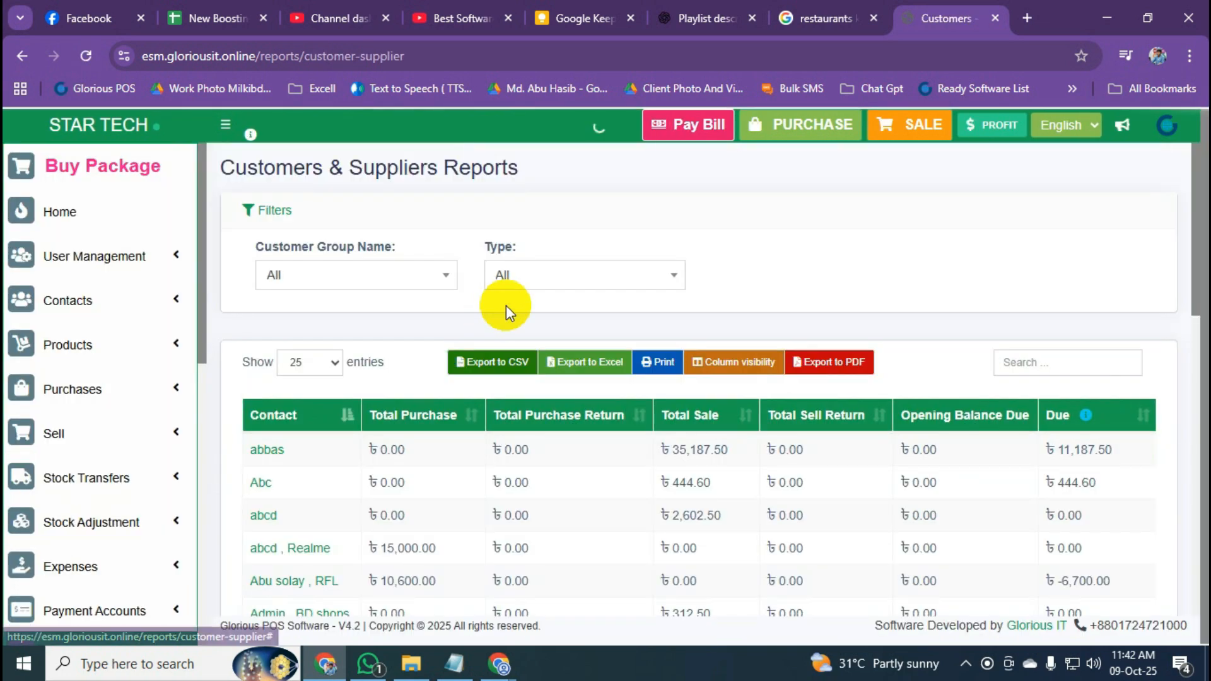
Filter the Customers & Suppliers report to show customers only.
scroll(506, 306, down, 2)
scroll(506, 305, down, 3)
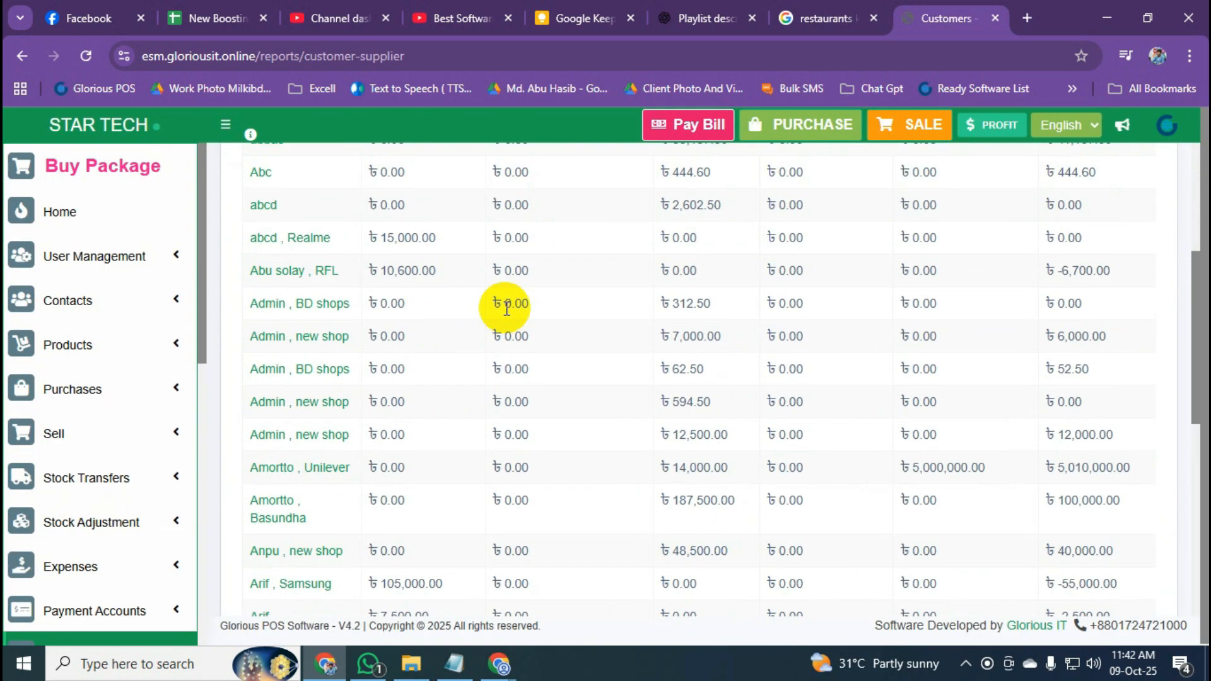
scroll(505, 309, down, 1)
scroll(500, 305, up, 5)
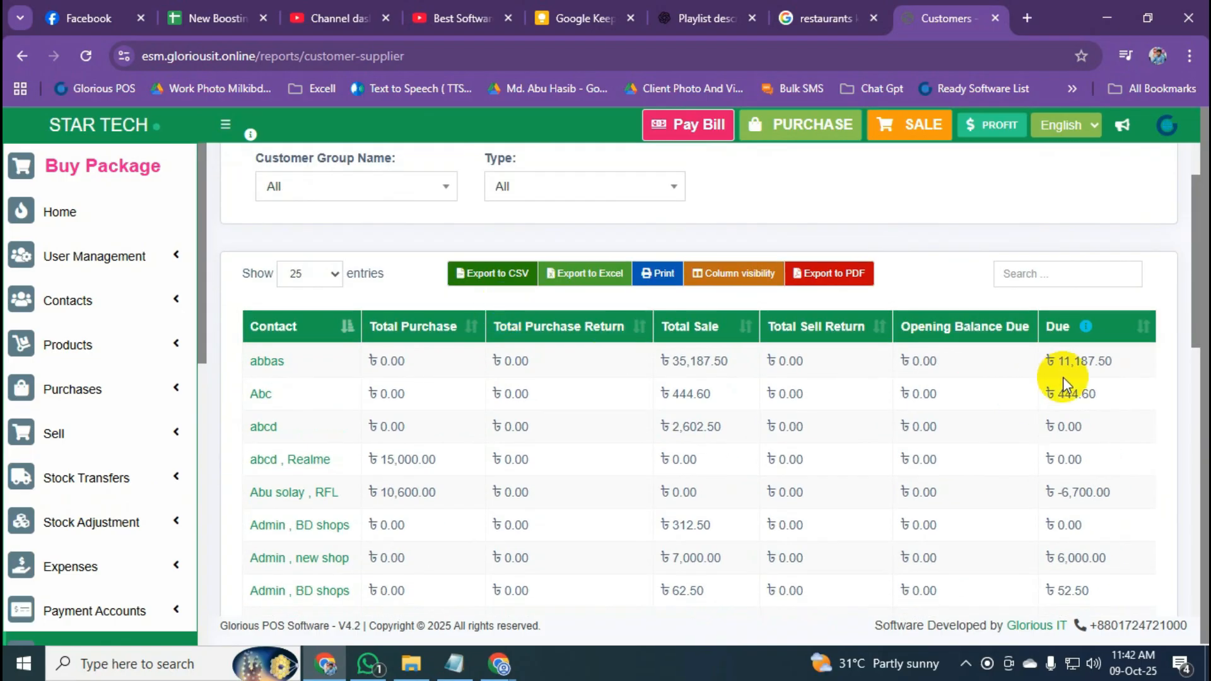
scroll(1063, 378, up, 1)
click(612, 272)
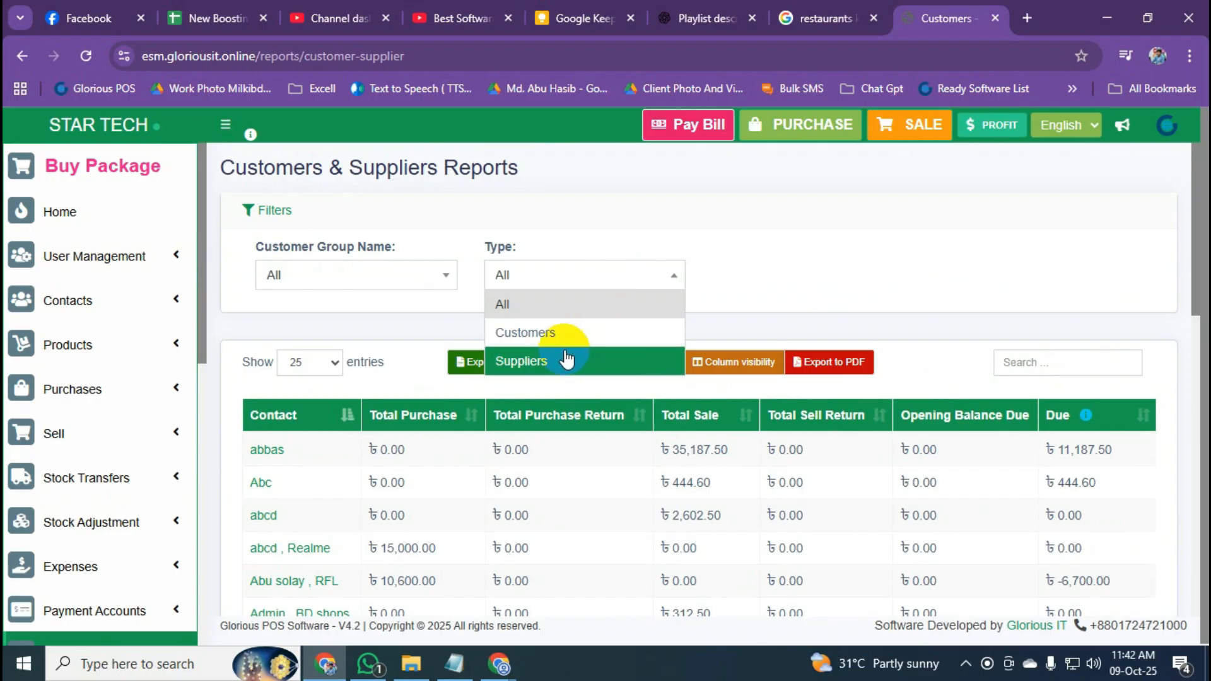
click(568, 332)
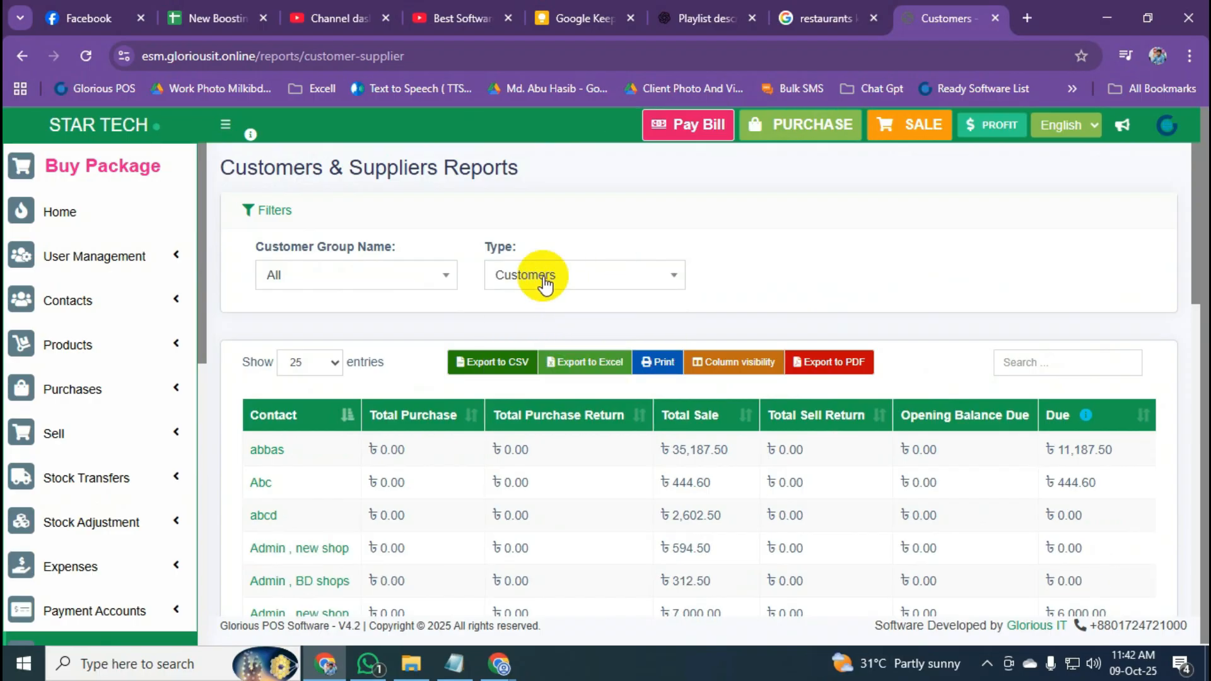
Highlight the first customer's due of 11,187.50 and the report's Due total.
scroll(1010, 442, down, 1)
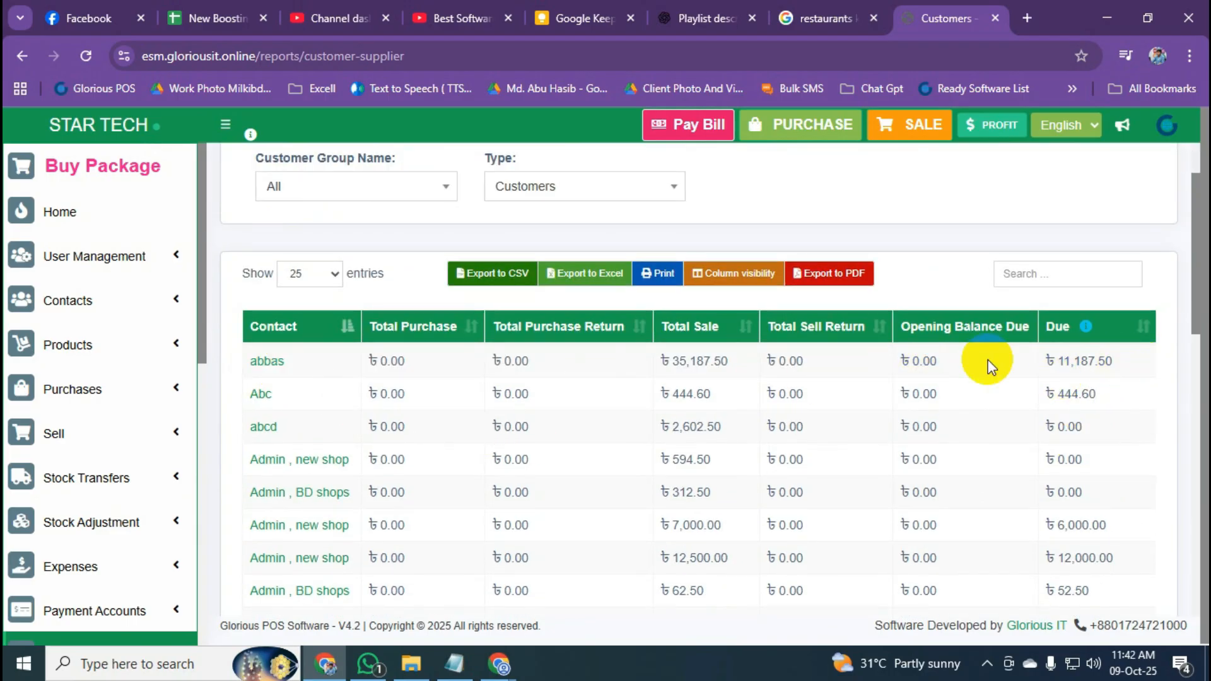
drag(1115, 360, 1056, 361)
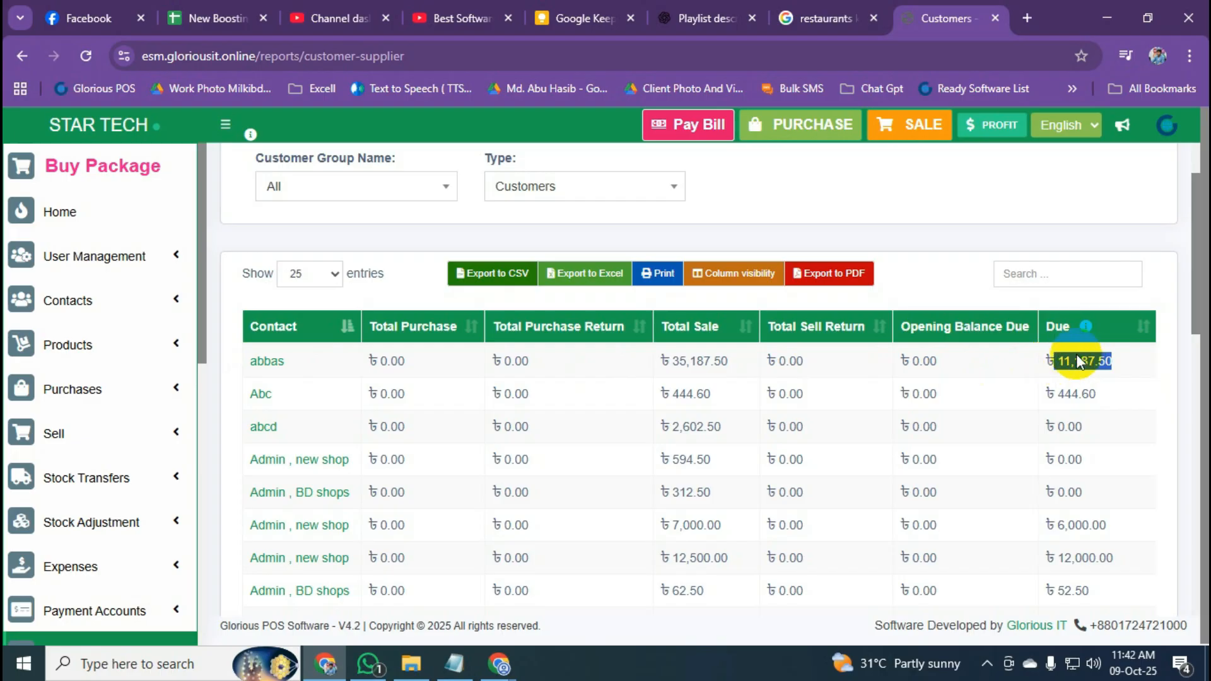
click(1155, 290)
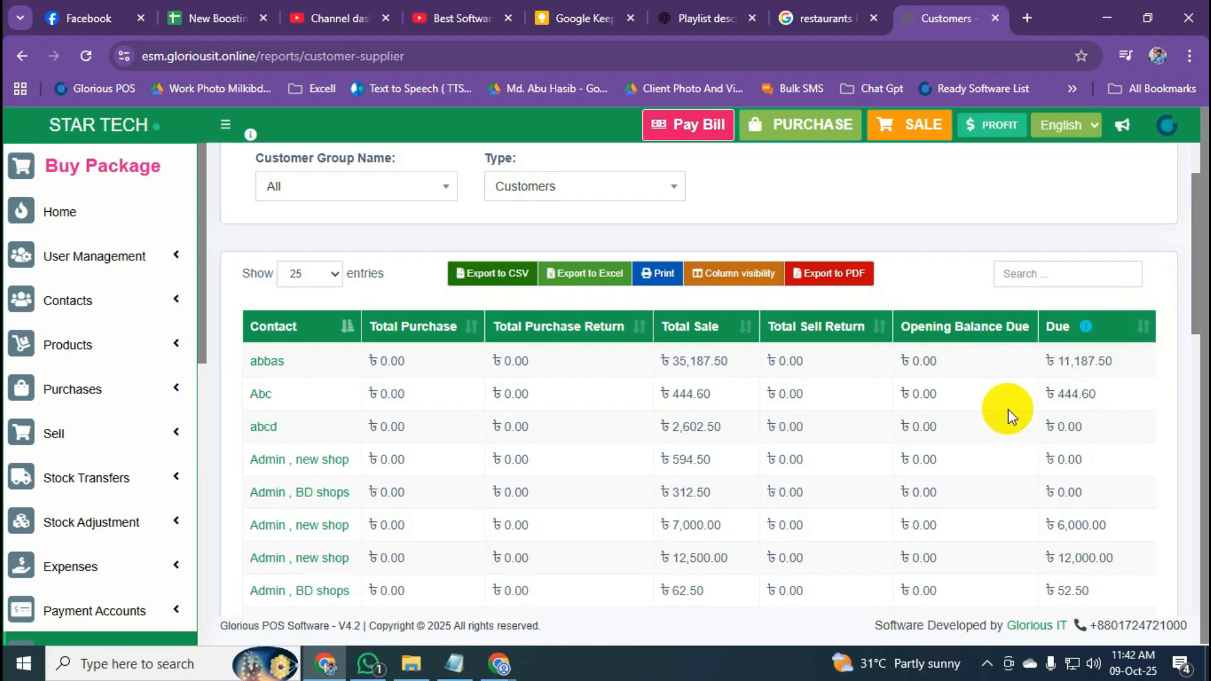
scroll(1049, 411, down, 15)
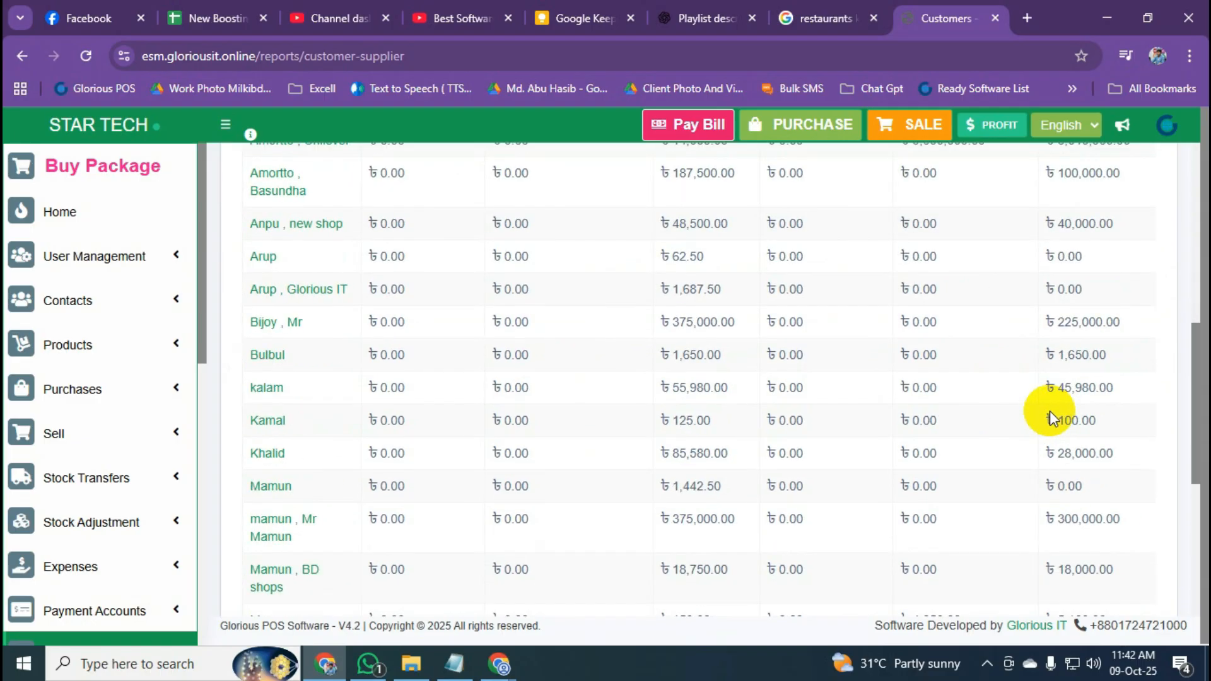
drag(1057, 458, 1194, 458)
click(1074, 467)
drag(1049, 454, 1182, 454)
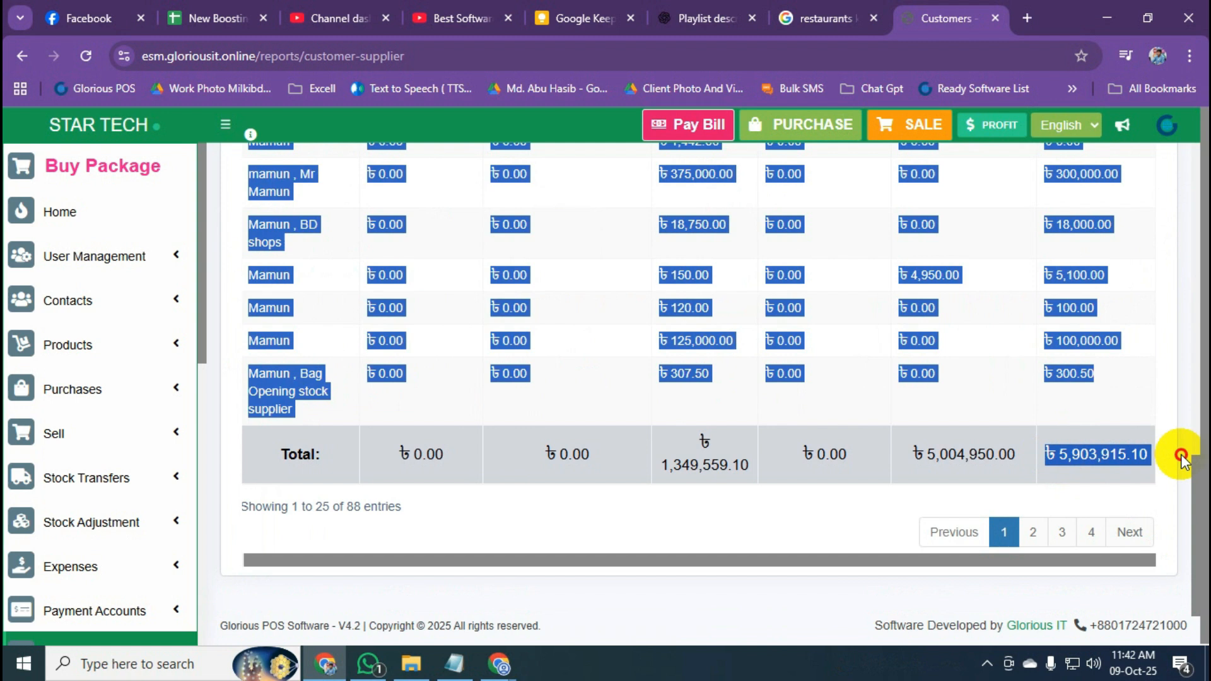
click(1097, 455)
click(1083, 455)
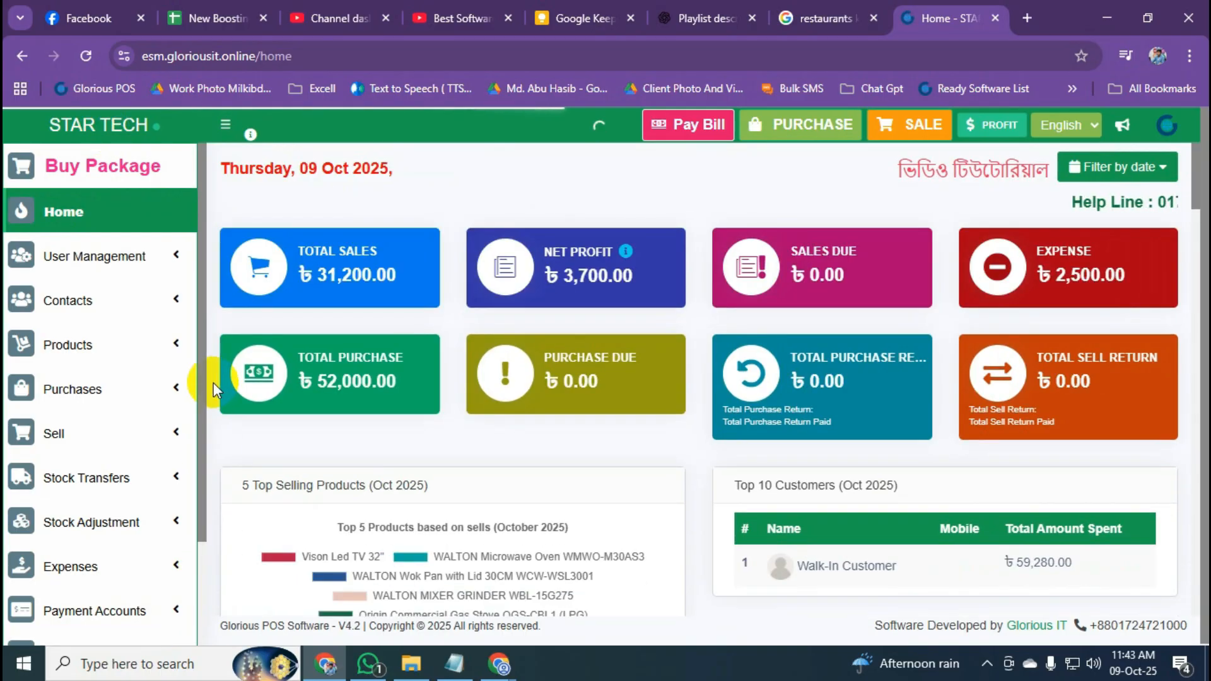
Scroll the sidebar and expand Stock Adjustment to show its list and add entries.
drag(202, 392, 203, 528)
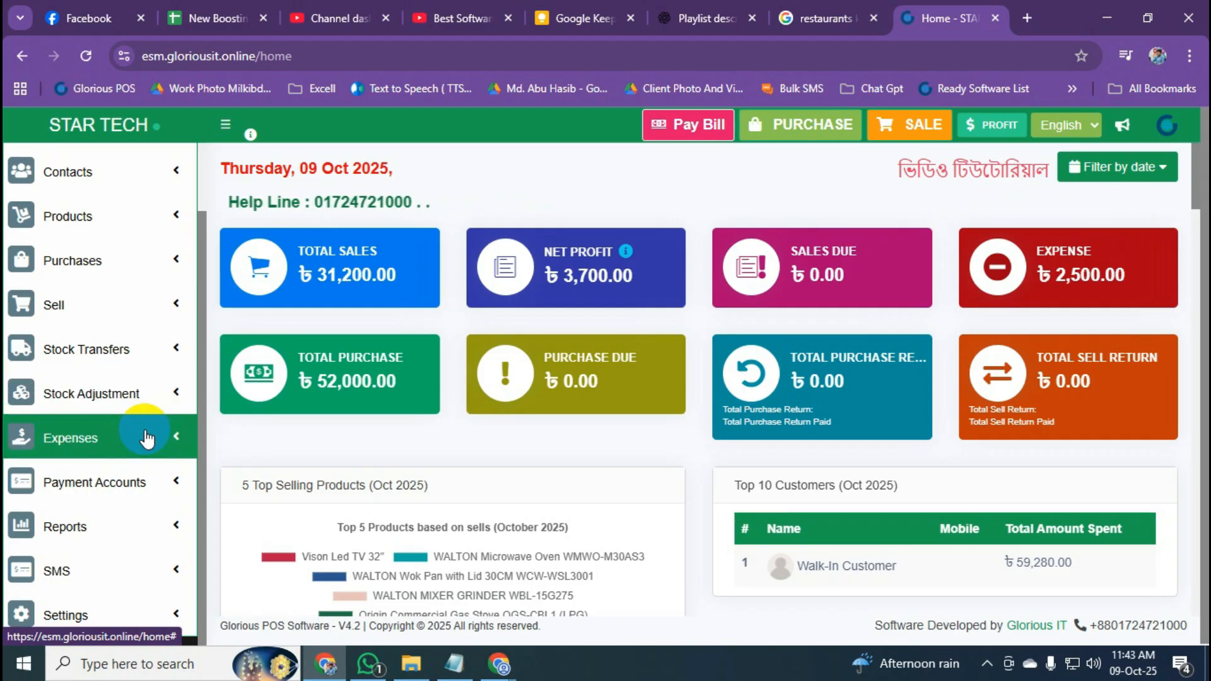
click(126, 399)
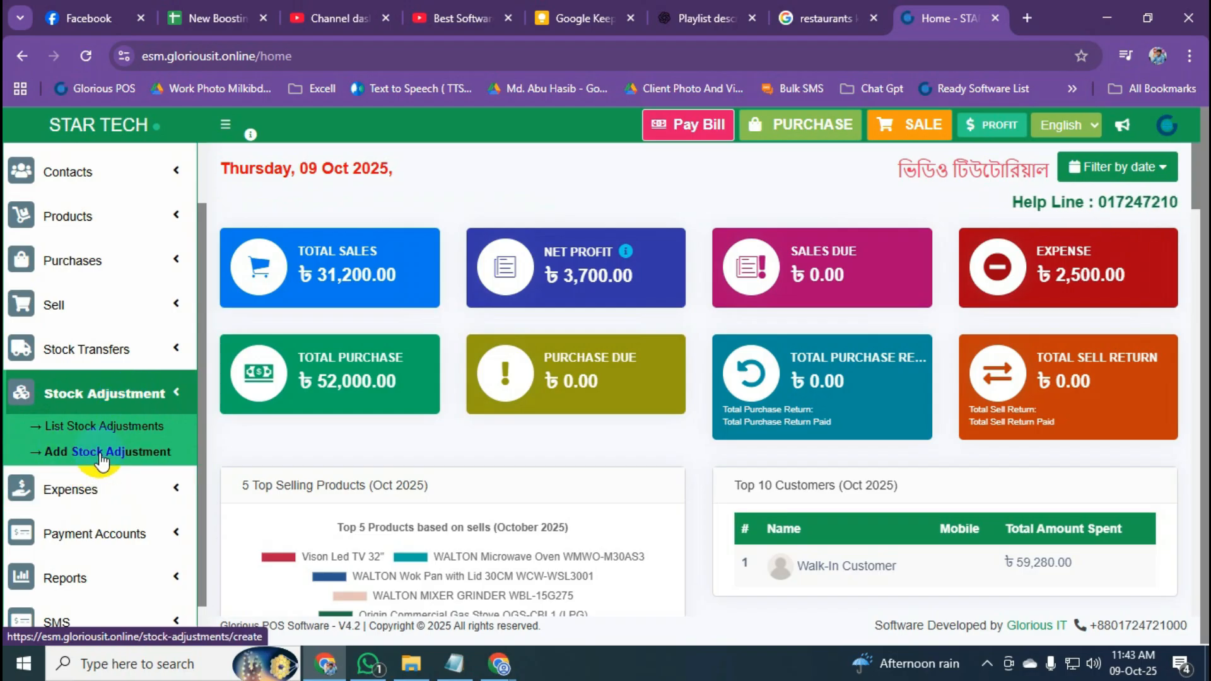
Start a new stock adjustment at Glorious Shop with adjustment type Abnormal.
click(119, 459)
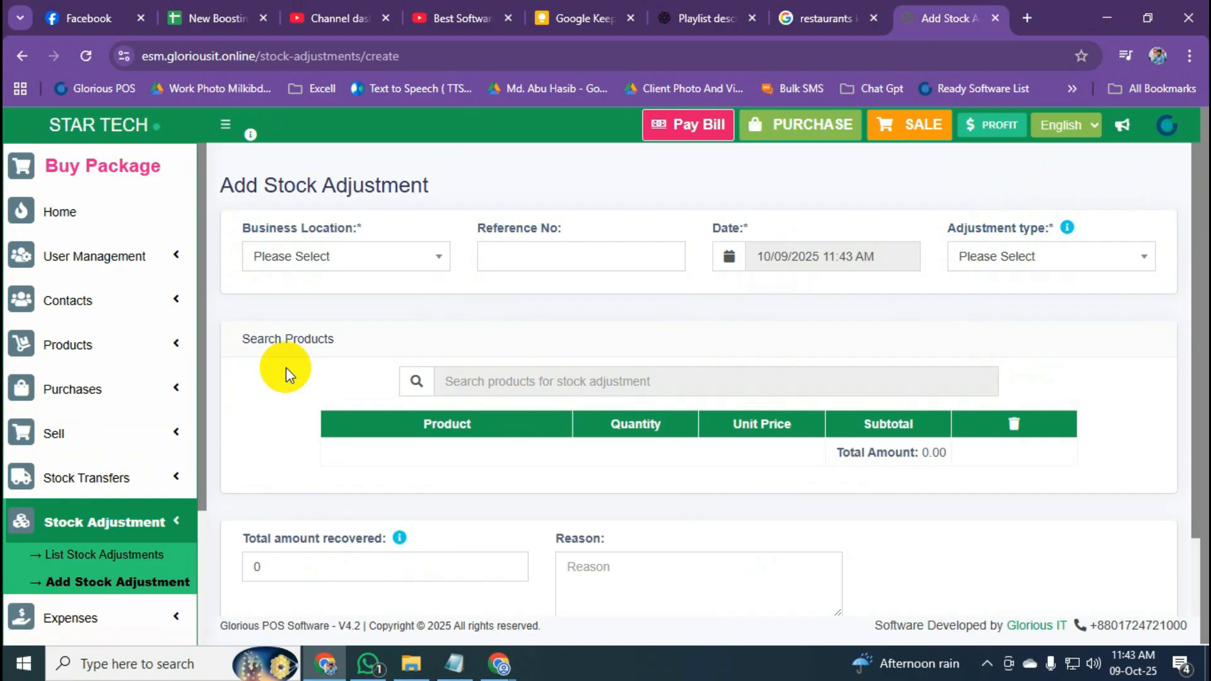
scroll(95, 438, down, 3)
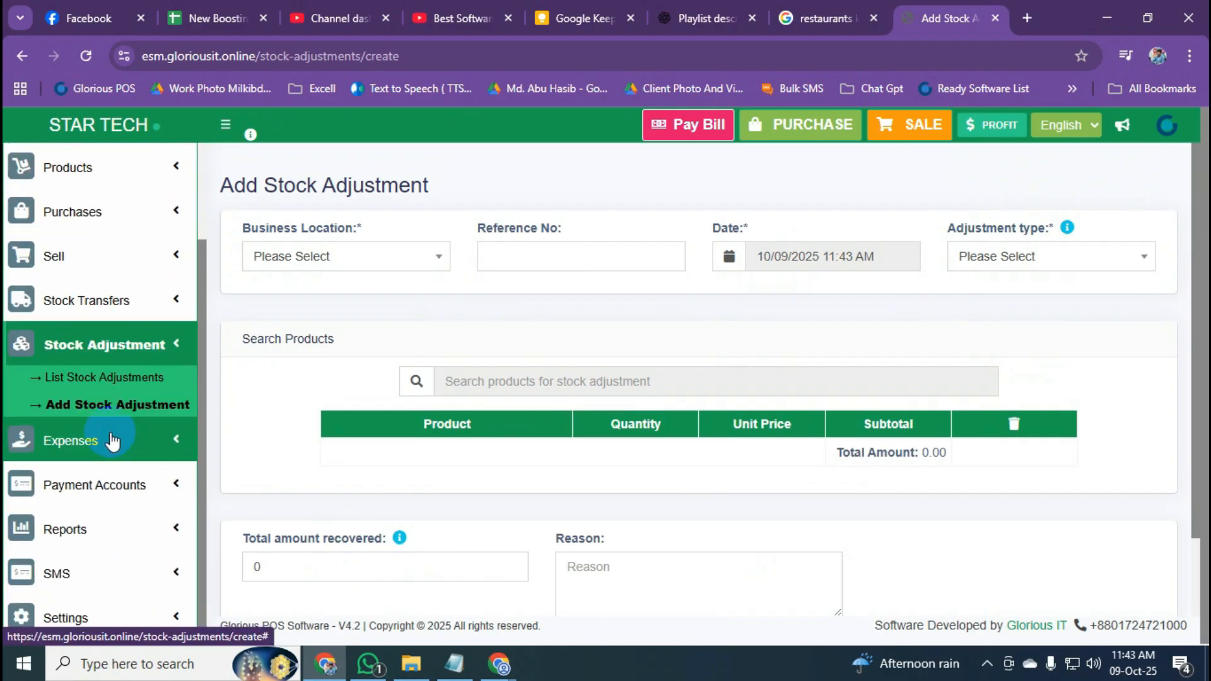
click(385, 270)
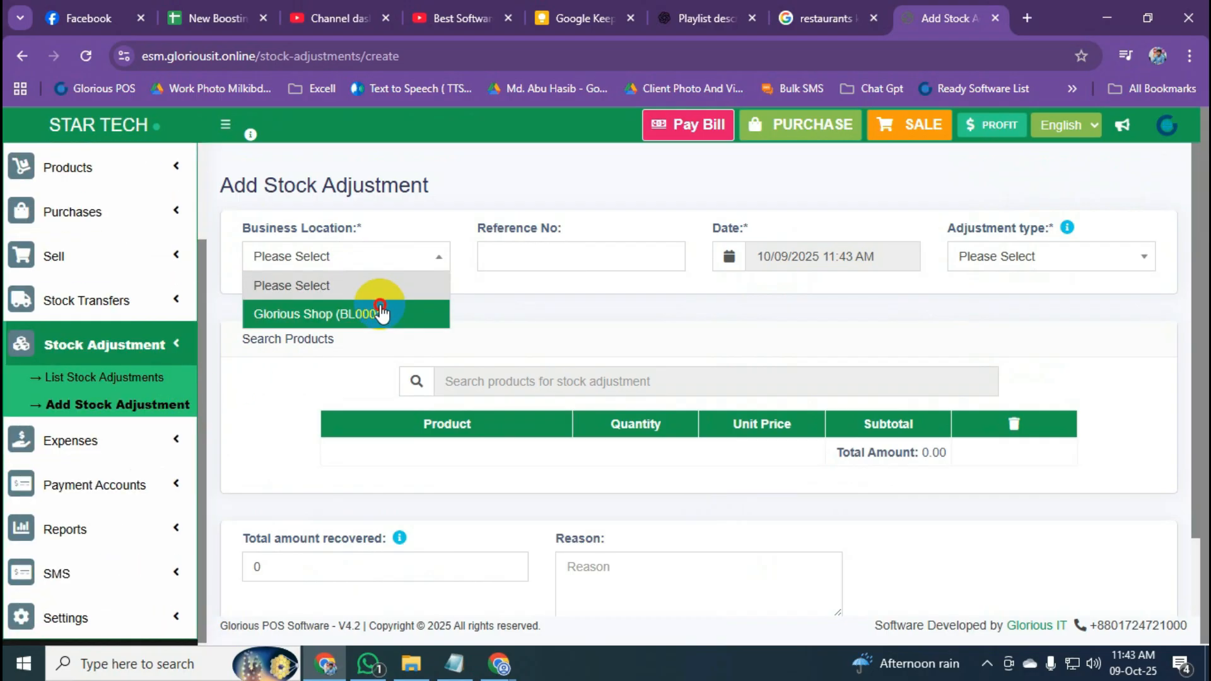
click(380, 310)
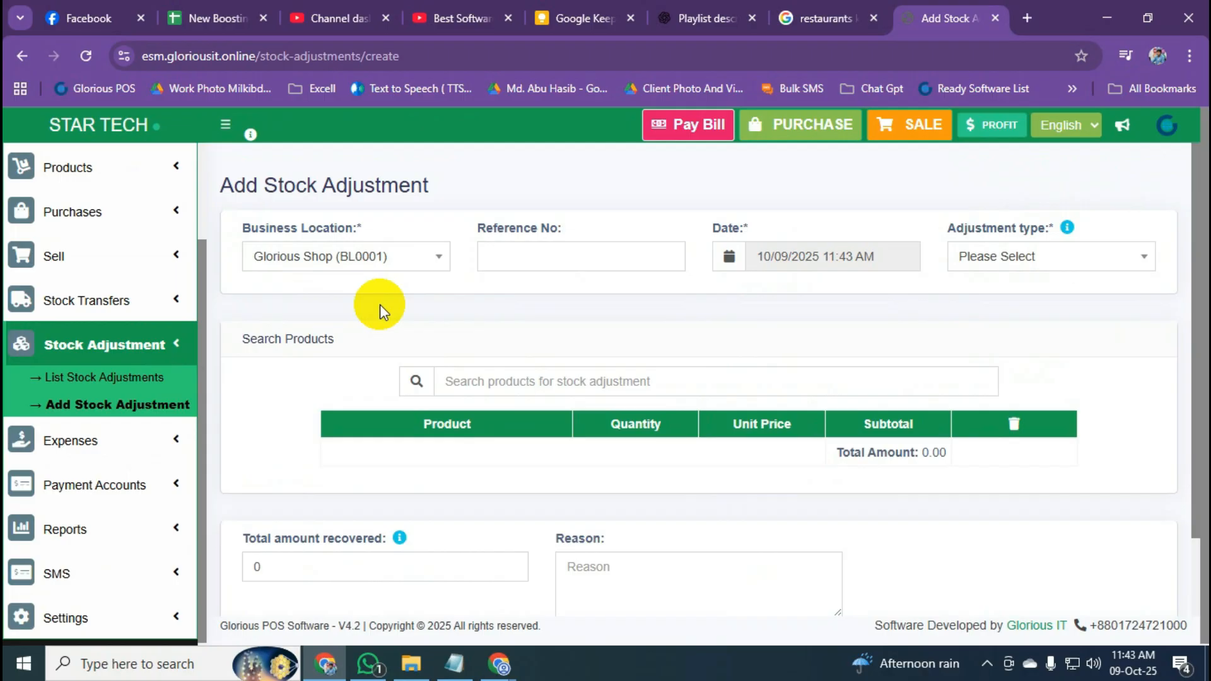
click(1022, 268)
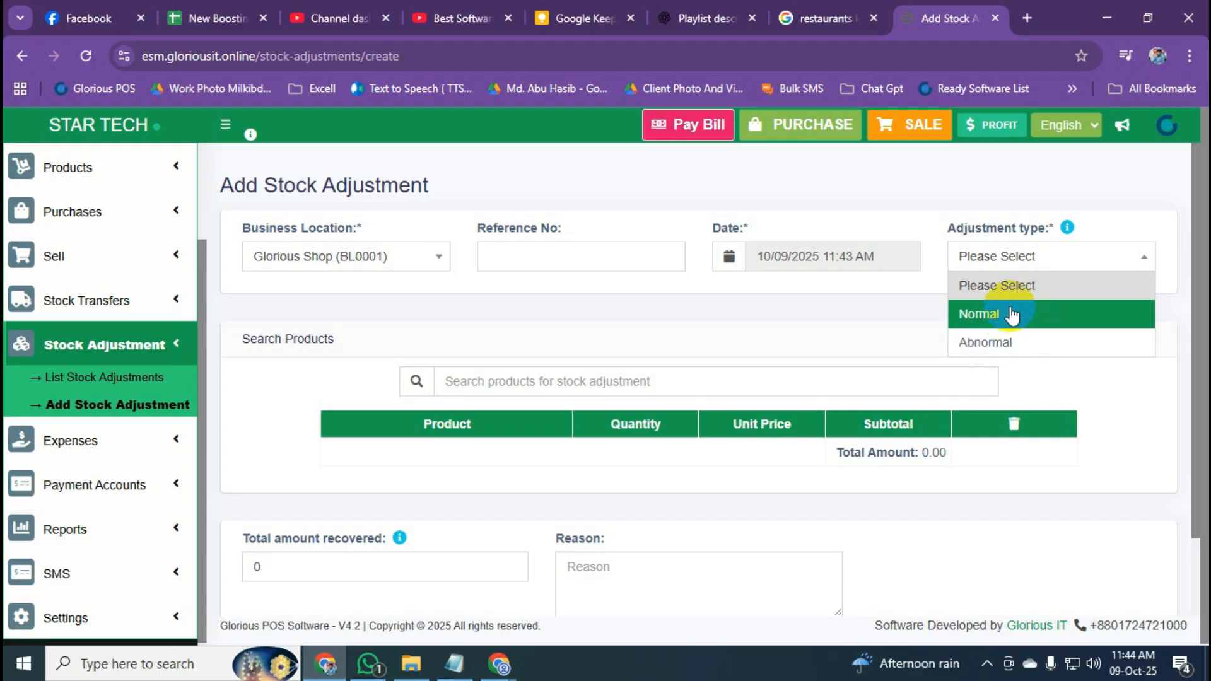
click(1014, 341)
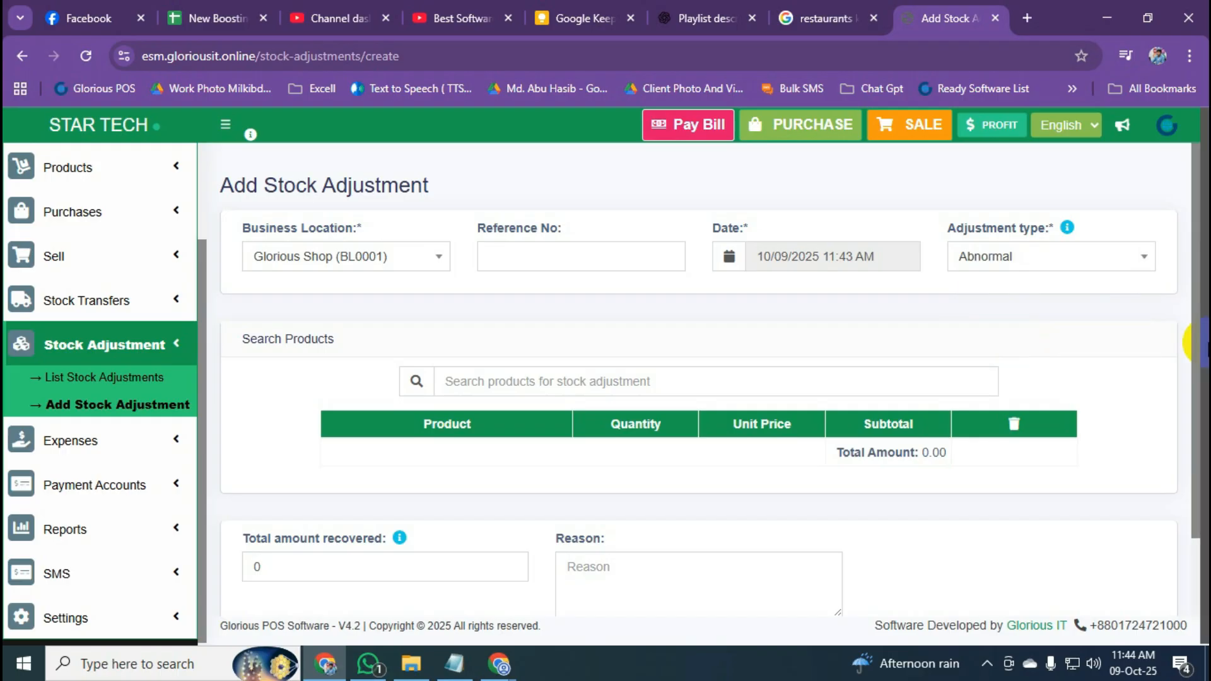
Search 'vi', add one Vison Led TV 32" at quantity 1.00, and save the adjustment.
click(508, 386)
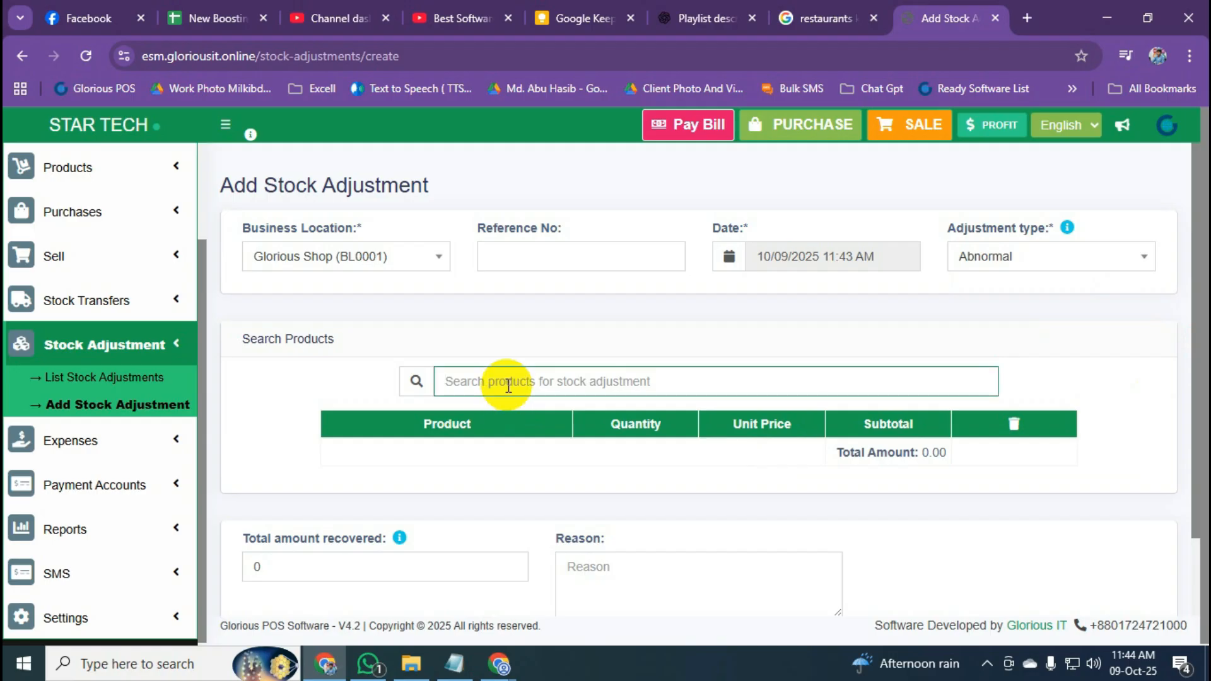
text(v)
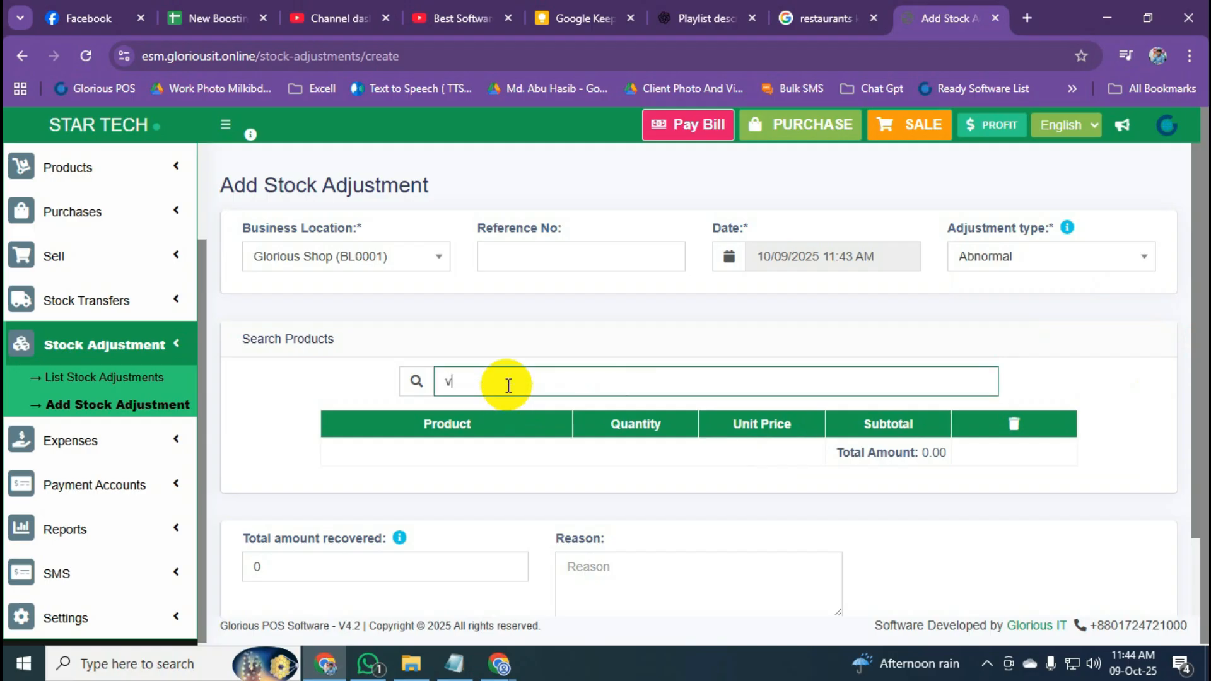
text(is)
key(Return)
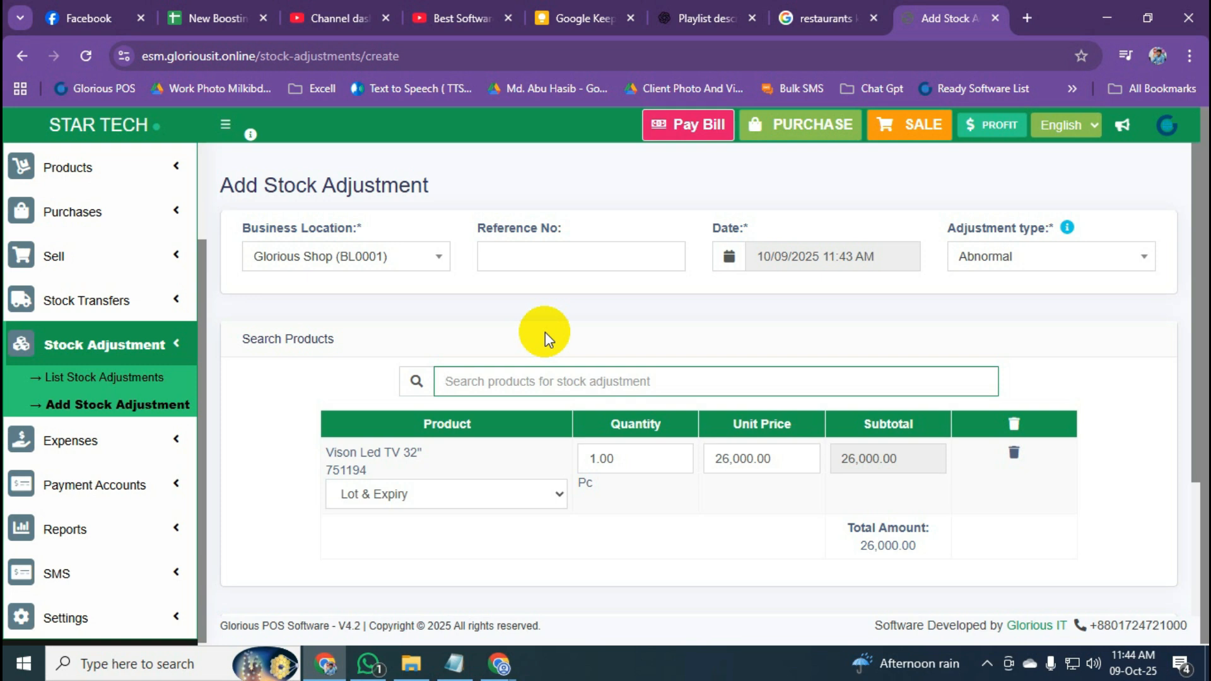
scroll(545, 332, down, 3)
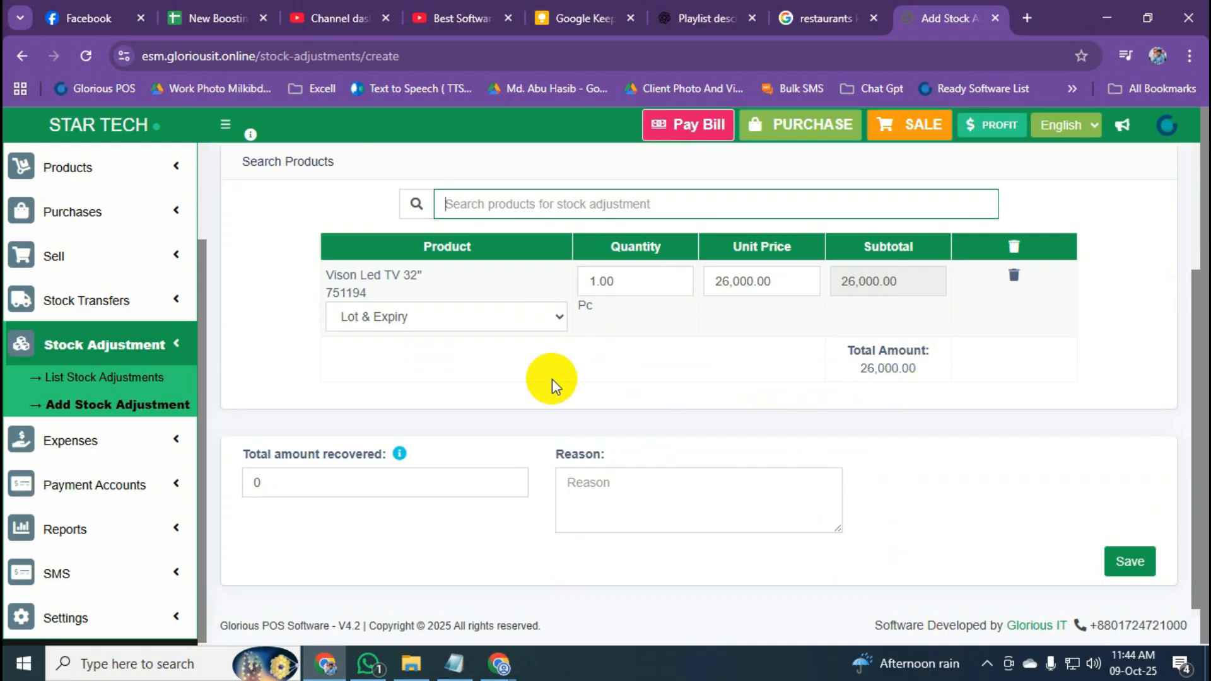
scroll(685, 441, up, 2)
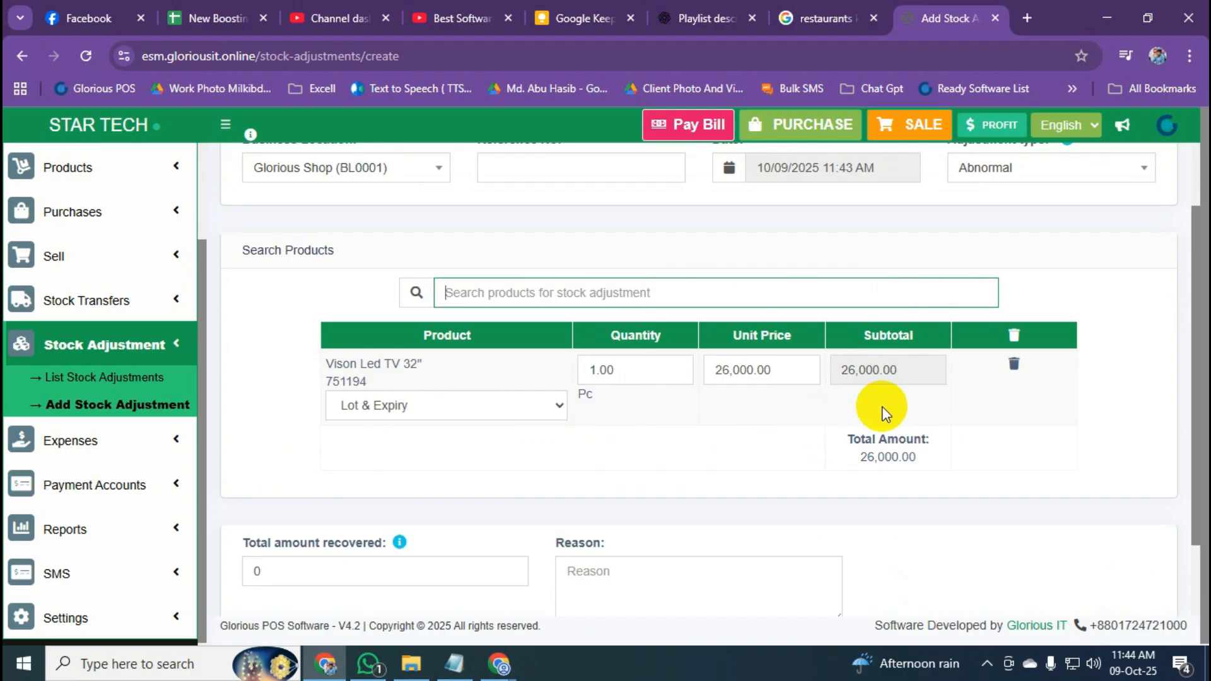
click(577, 380)
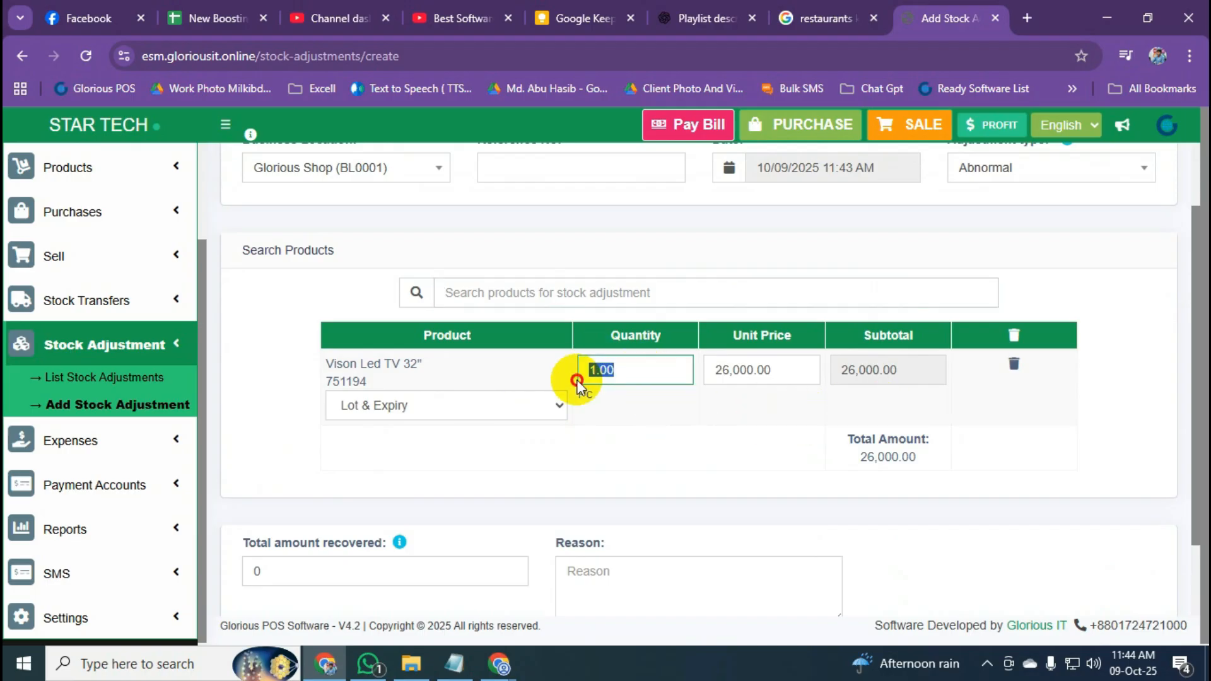
click(685, 412)
scroll(685, 413, down, 2)
click(1129, 553)
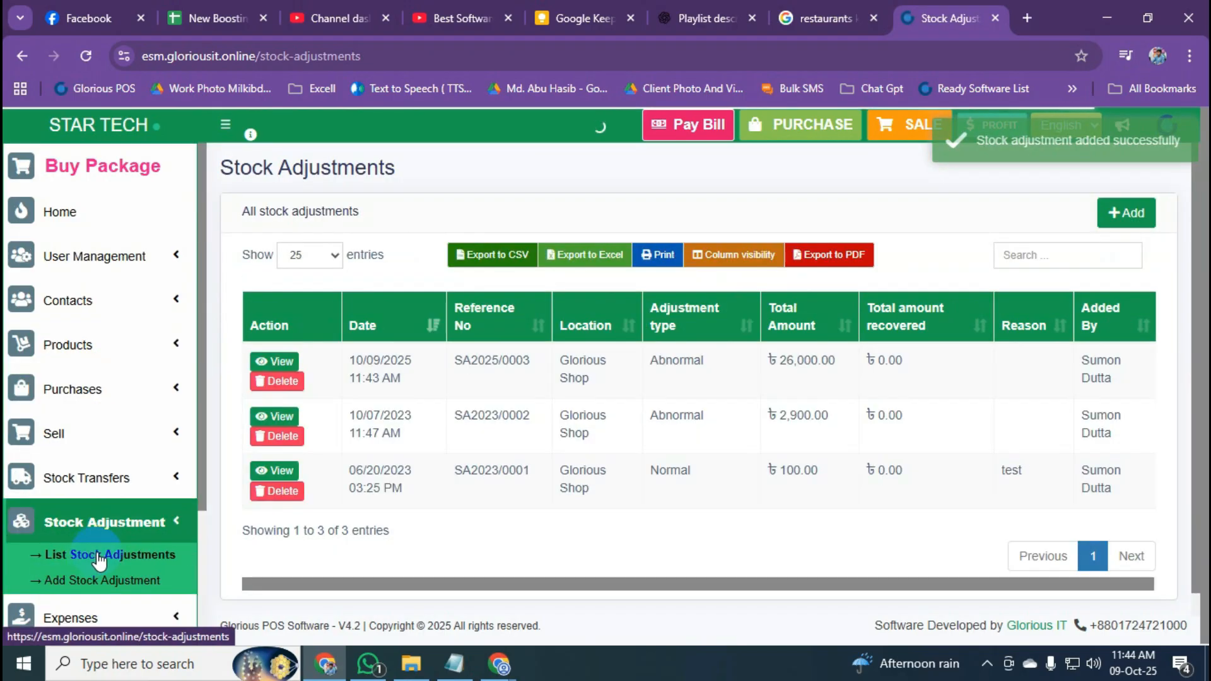
Check the new SA2025/0003 entry in Stock Adjustments, then expand the SMS sidebar section.
click(173, 351)
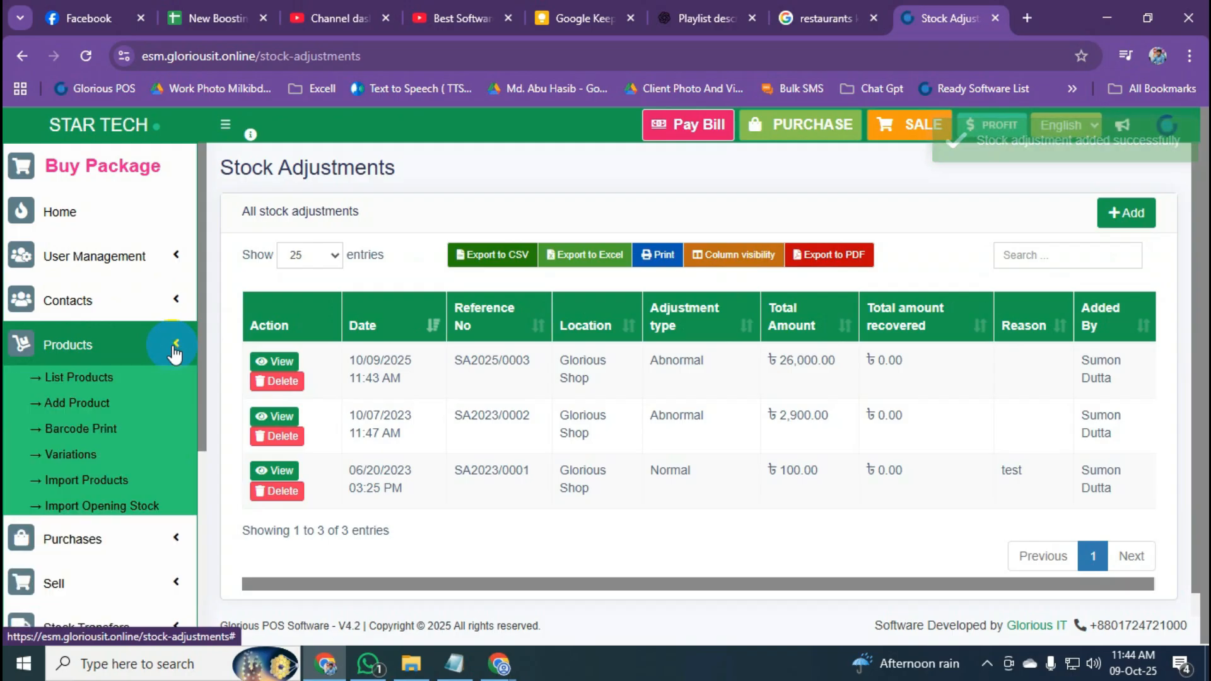
click(173, 346)
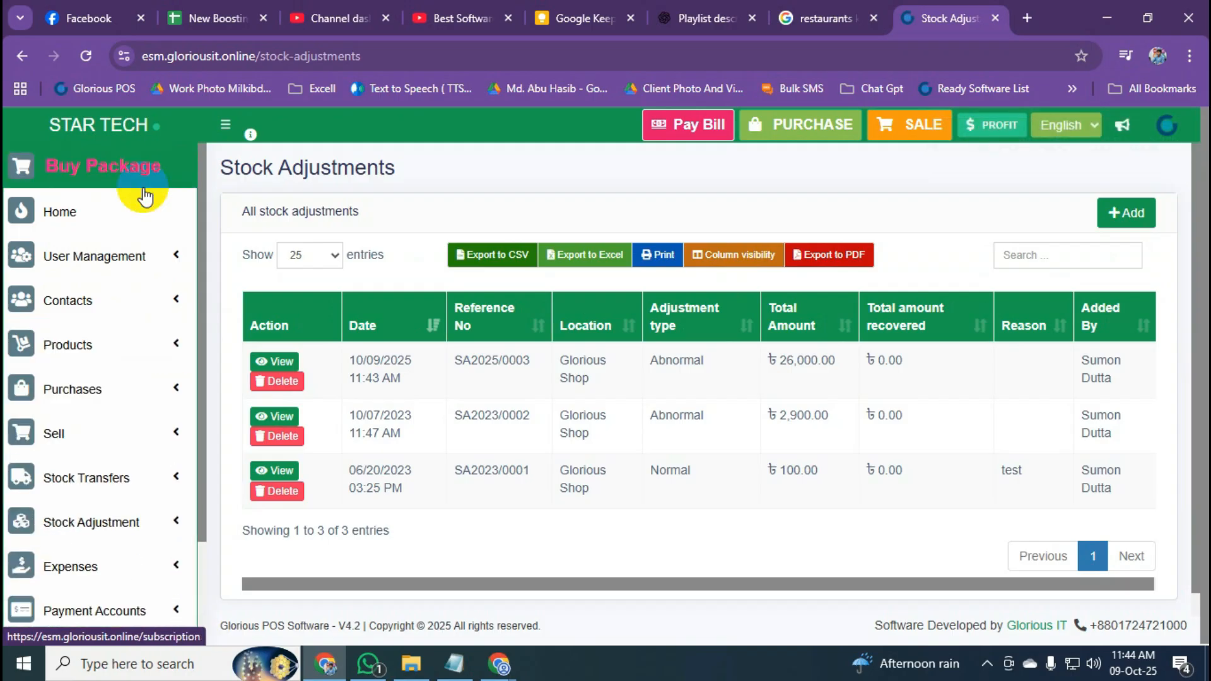
scroll(181, 423, down, 2)
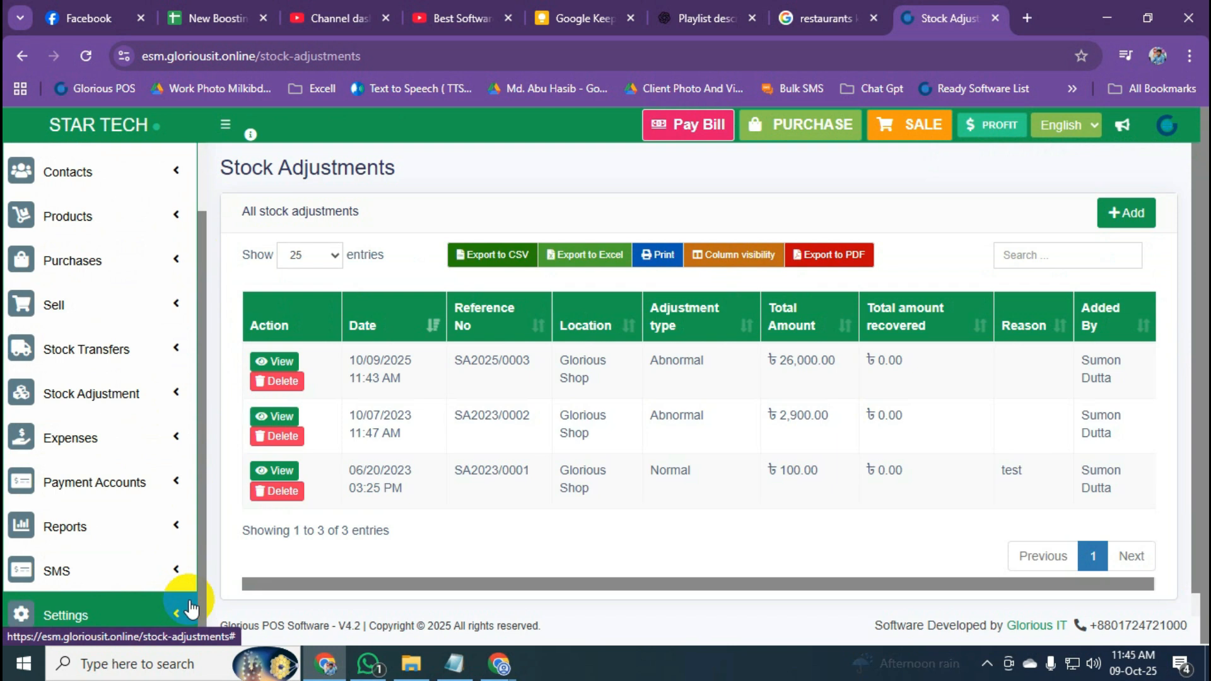
scroll(186, 524, down, 2)
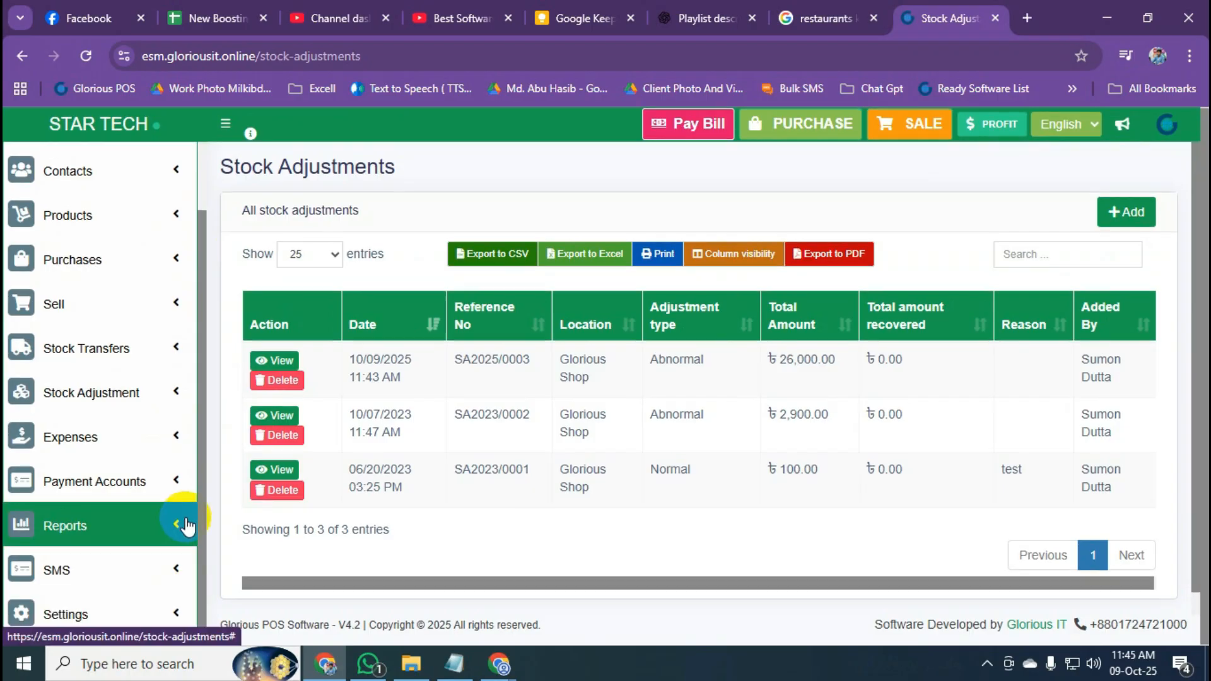
click(147, 571)
scroll(148, 571, down, 2)
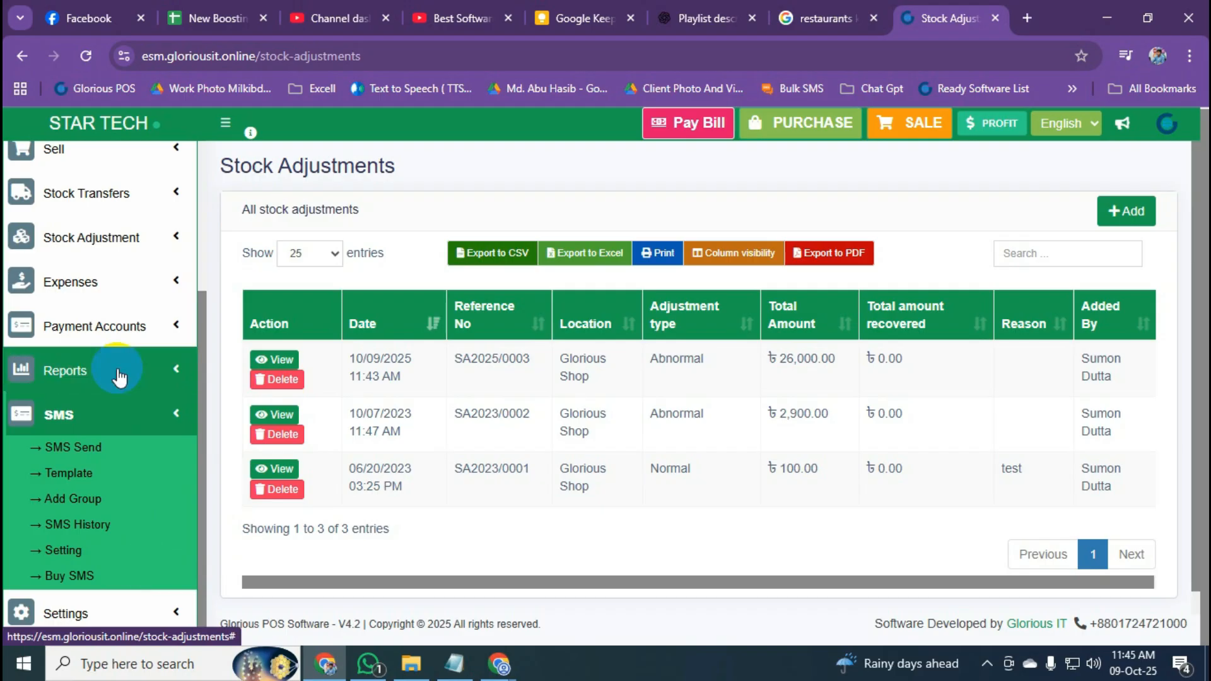
Open SMS pricing and highlight the SMS Package tiers, including the 0.40 BDT rate.
click(78, 588)
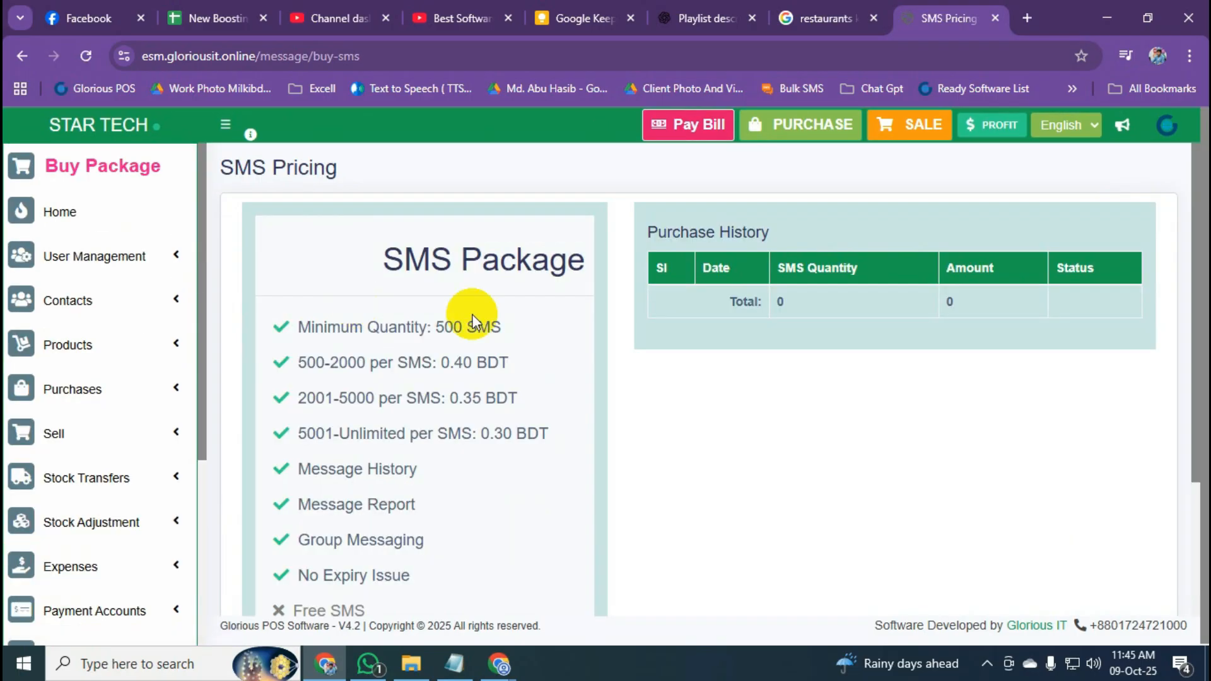
drag(382, 259, 559, 257)
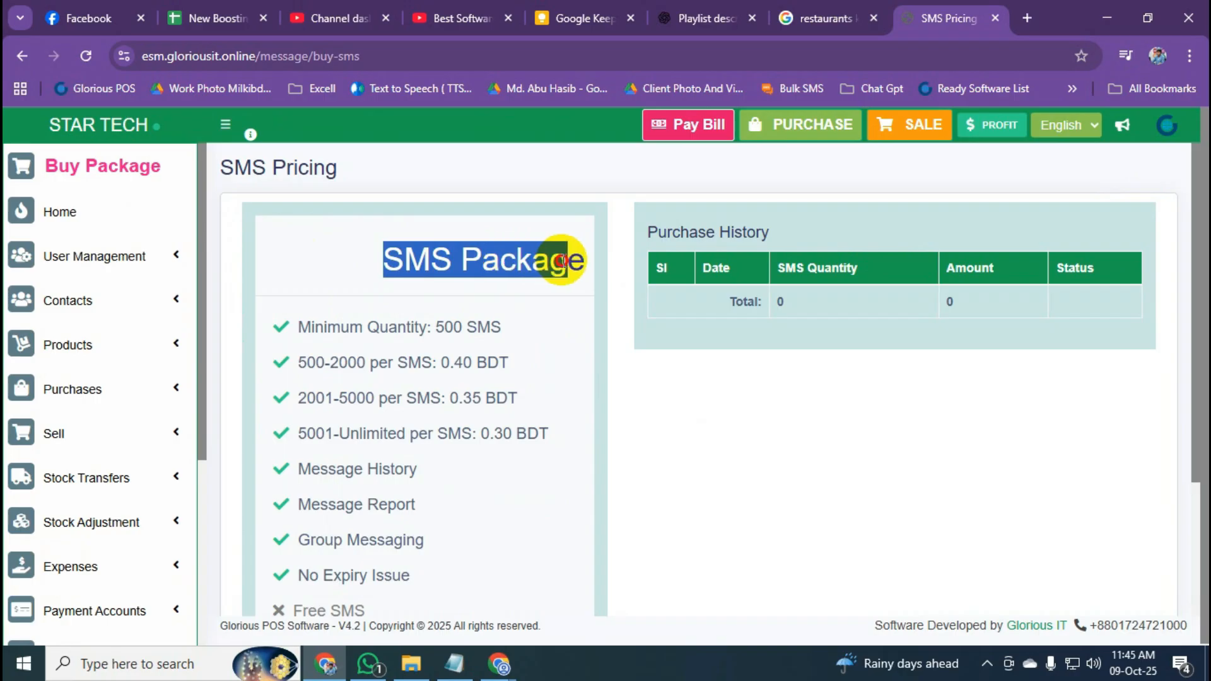
click(532, 296)
scroll(533, 300, down, 3)
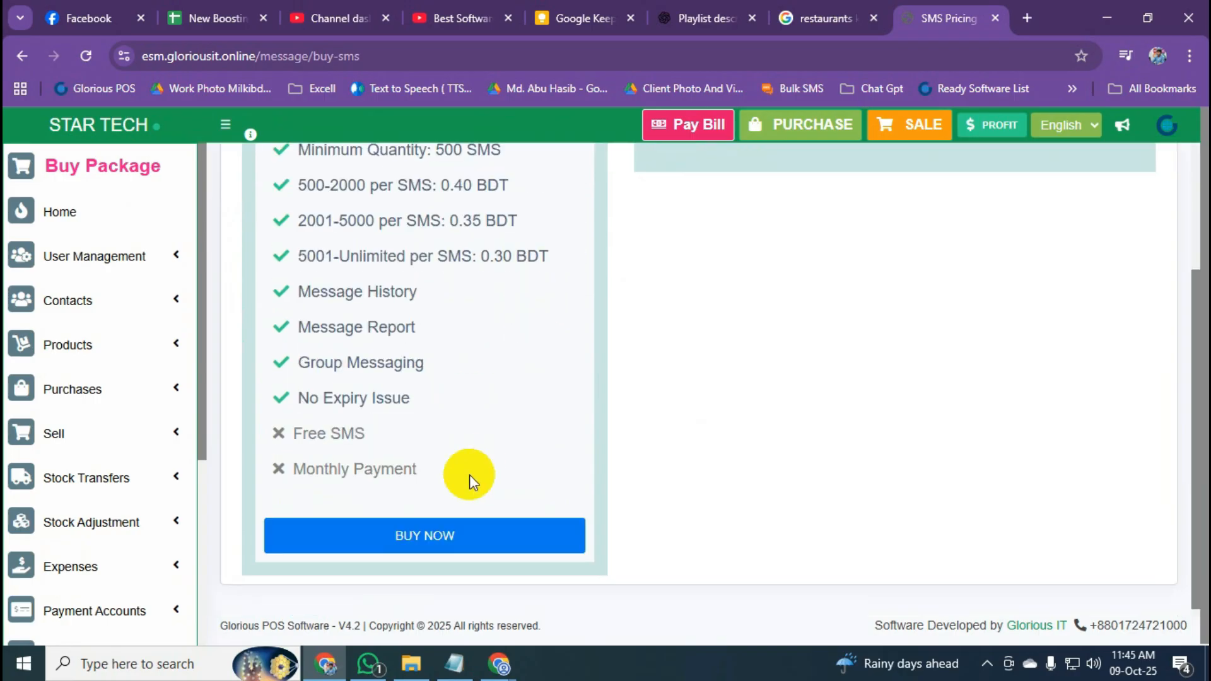
scroll(442, 442, up, 1)
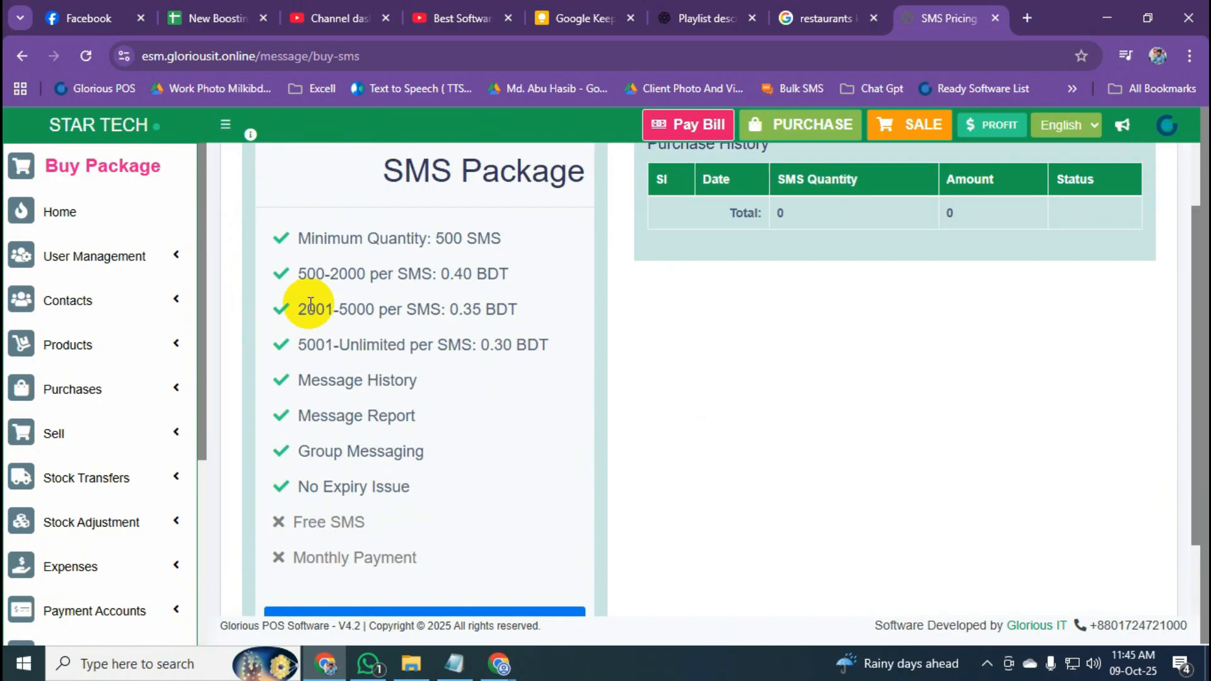
drag(303, 277, 357, 271)
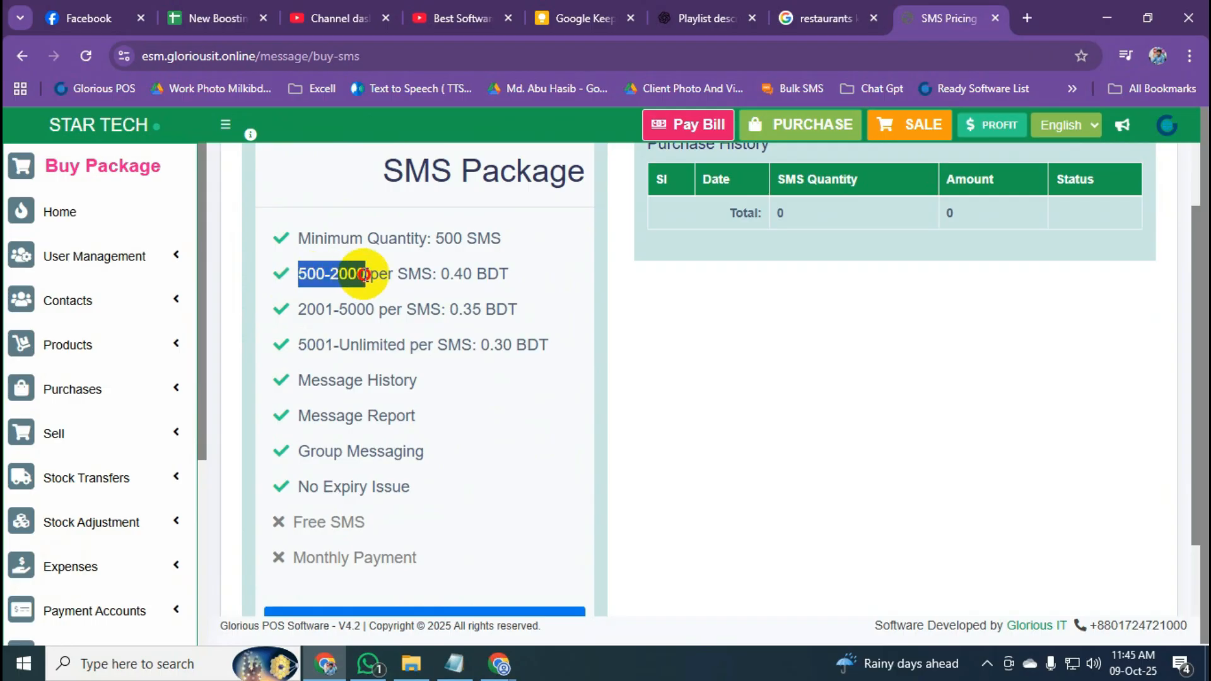
click(444, 273)
drag(444, 273, 514, 270)
click(406, 313)
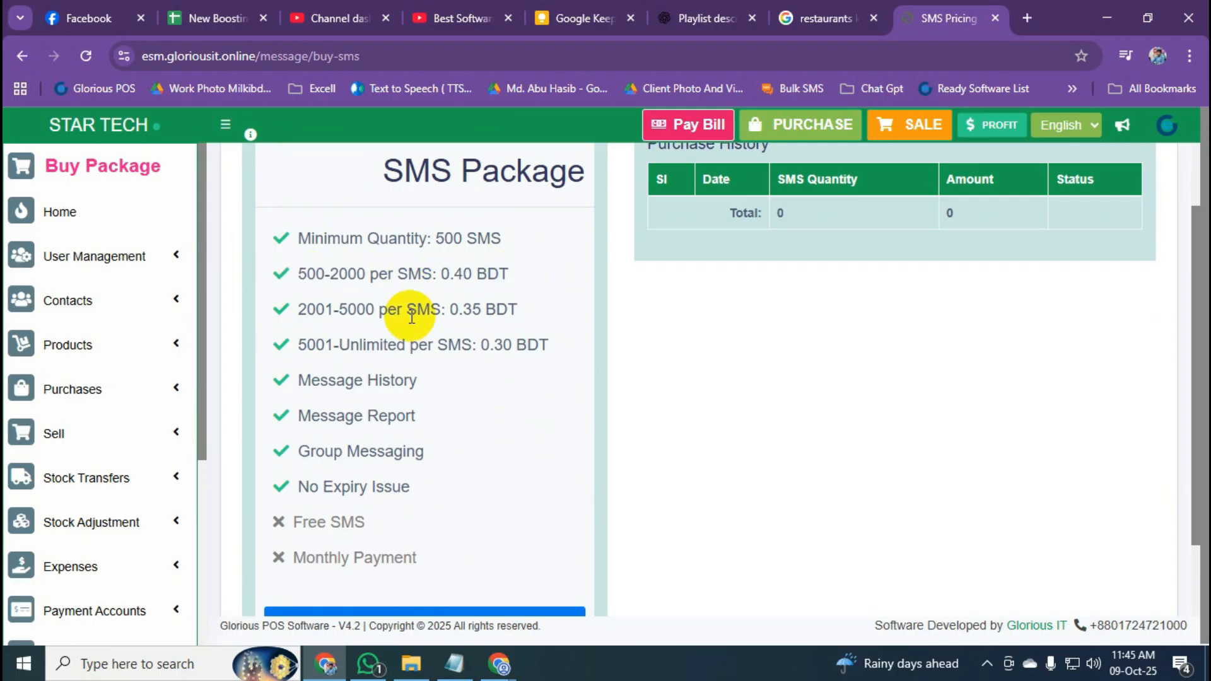
drag(289, 309, 290, 344)
click(500, 347)
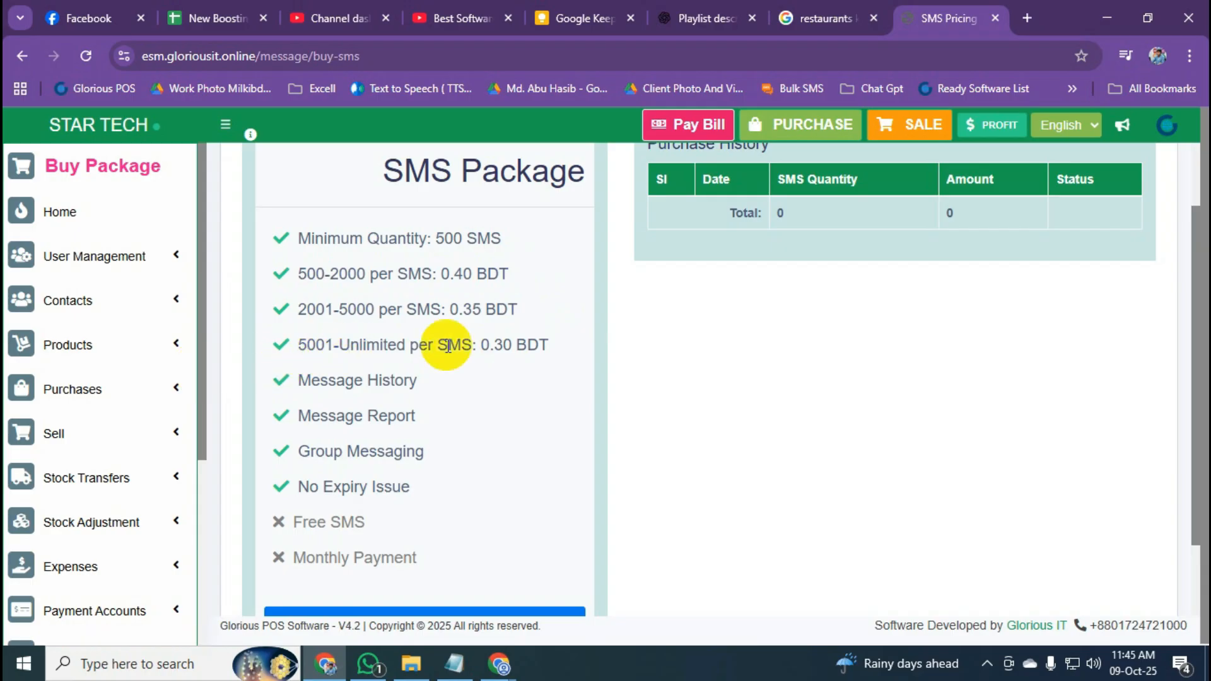
Check a 5001-SMS quote in the BUY NOW purchase form, then close it without buying.
scroll(447, 346, down, 2)
click(395, 526)
click(499, 262)
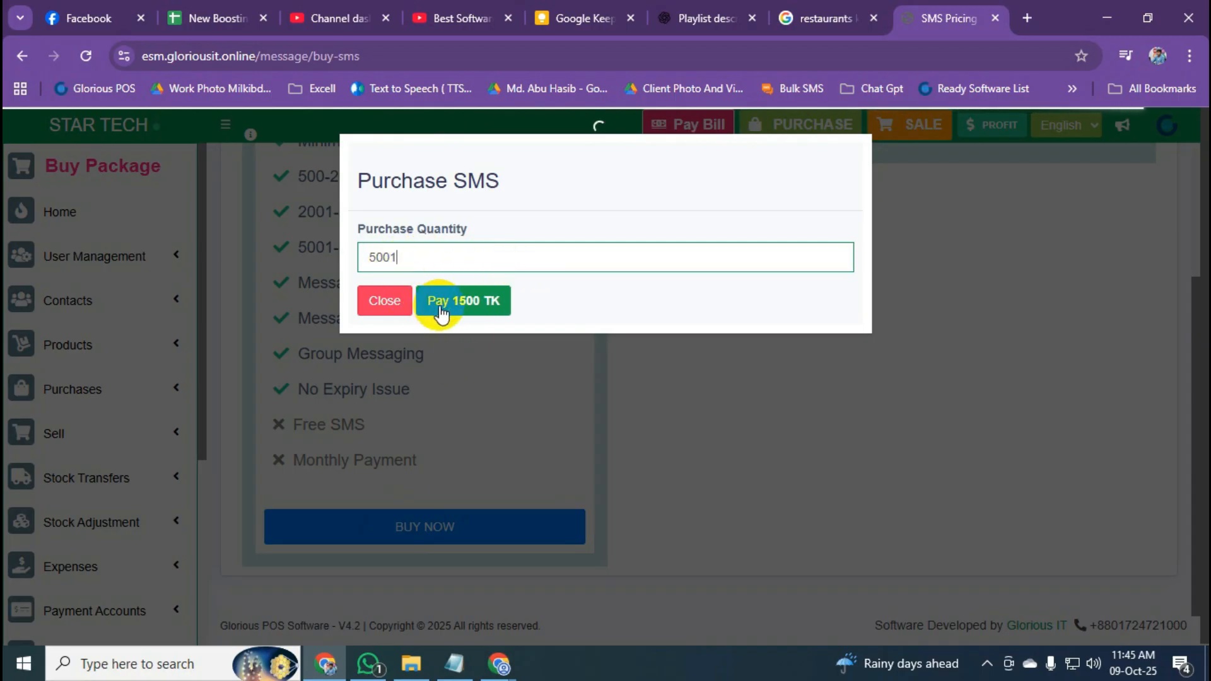
click(387, 309)
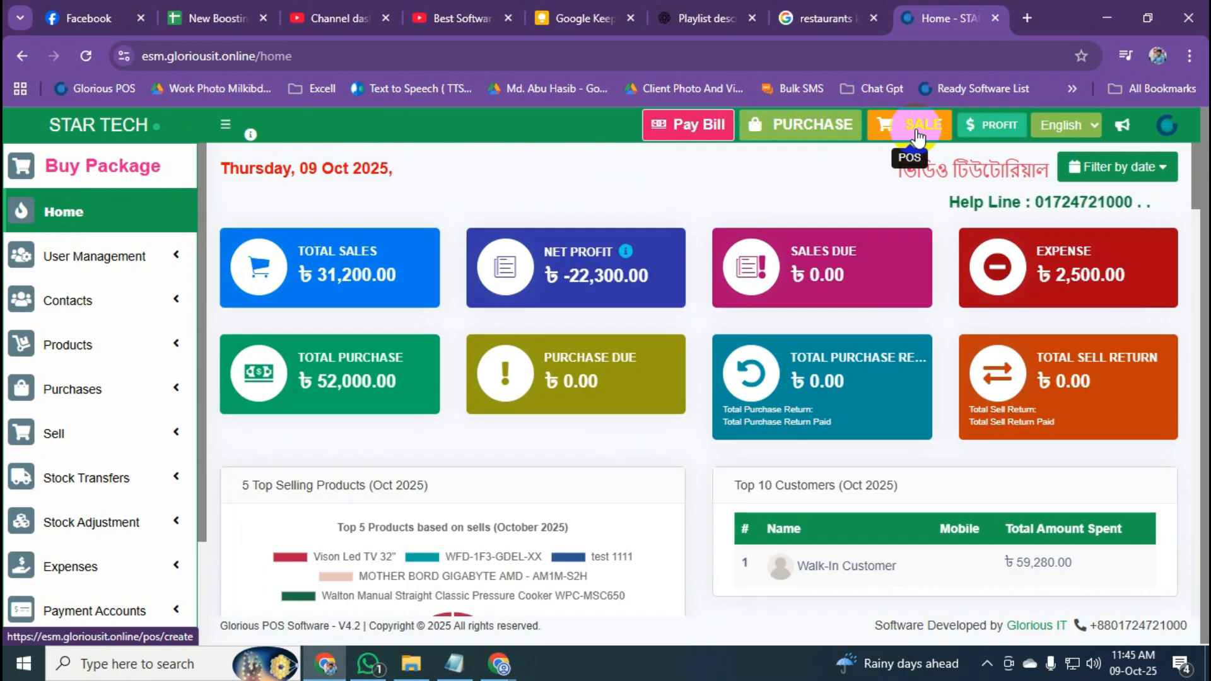
On the POS sale screen, enable SMS Notification and check the customer picker without choosing anyone.
click(917, 132)
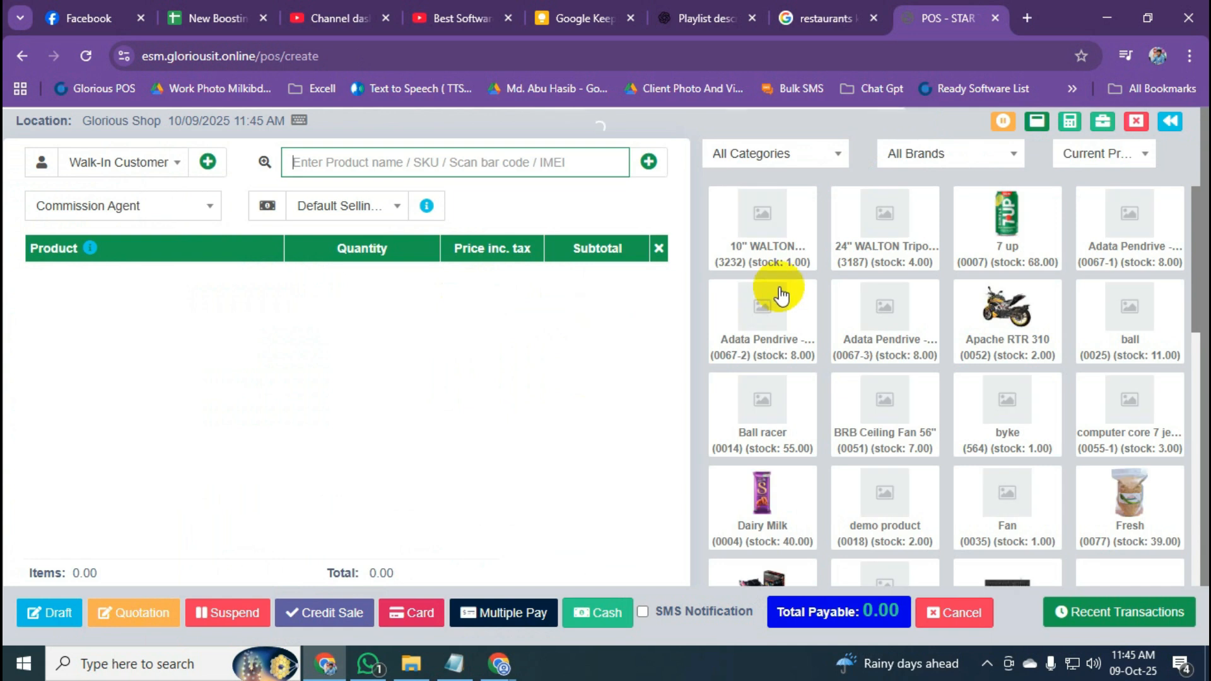
scroll(578, 496, down, 1)
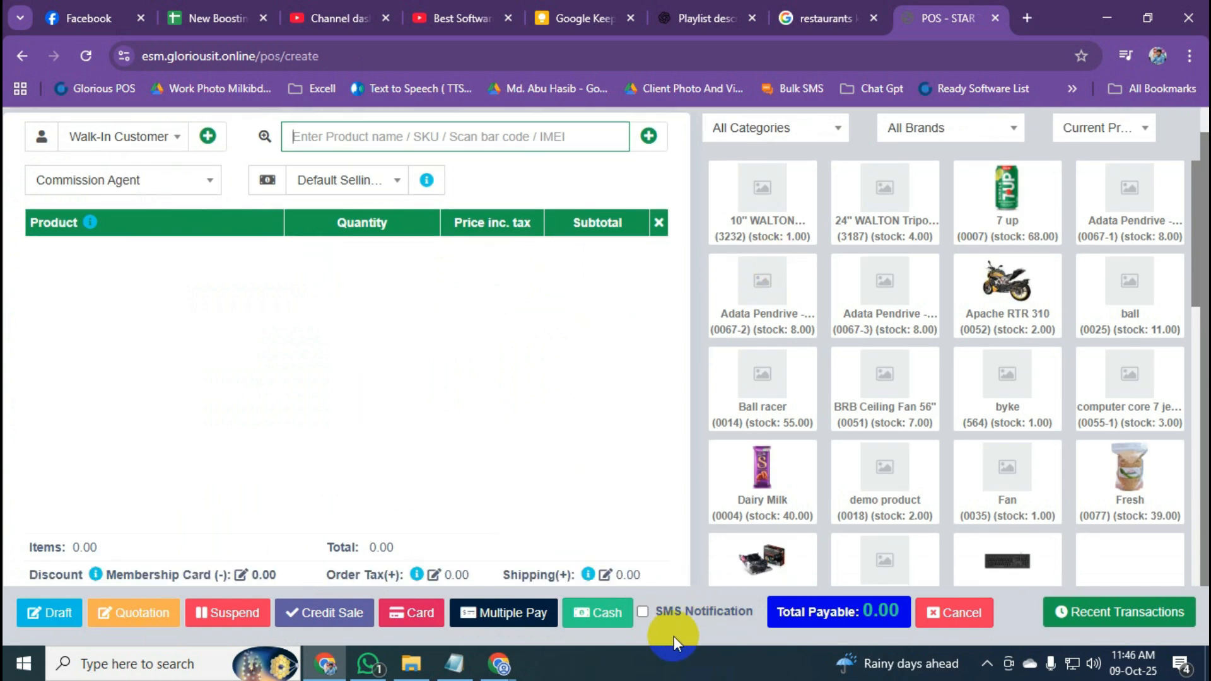
click(642, 612)
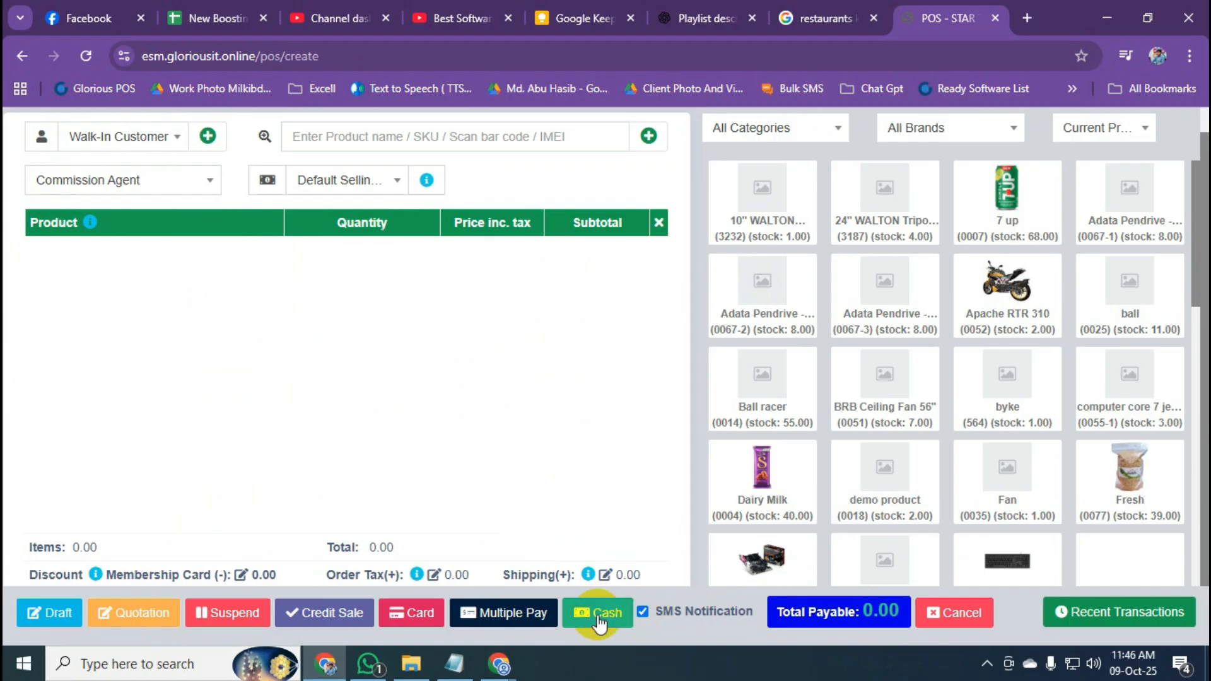
click(133, 140)
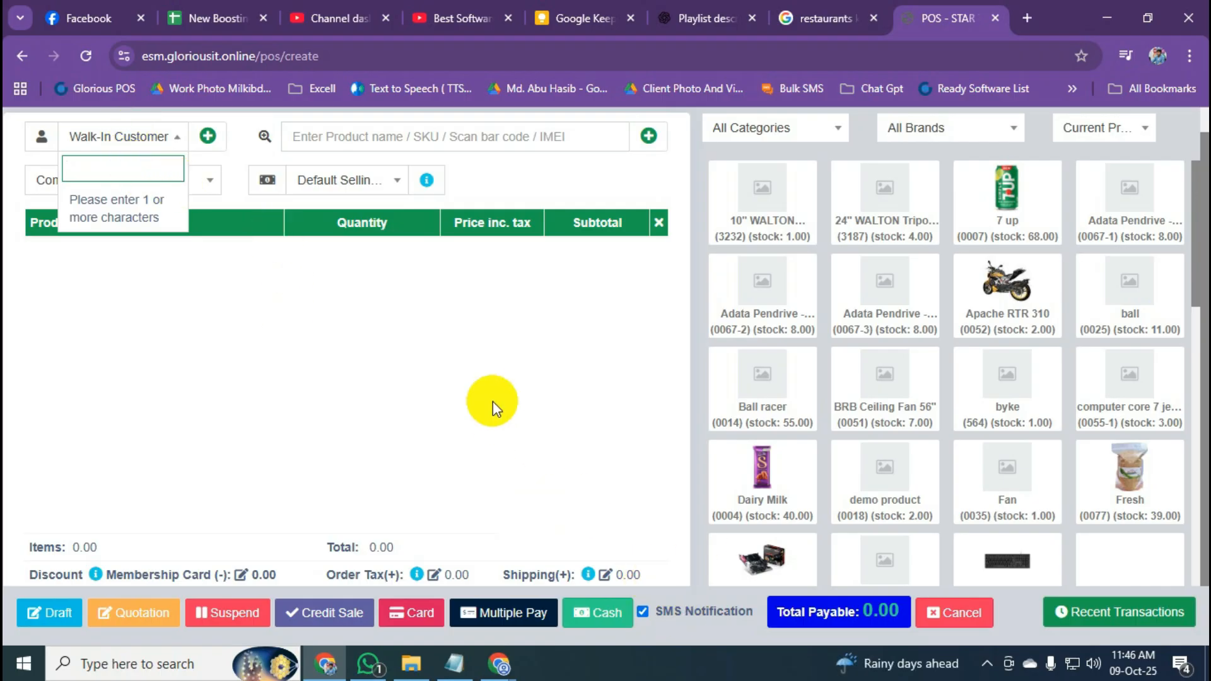
click(501, 396)
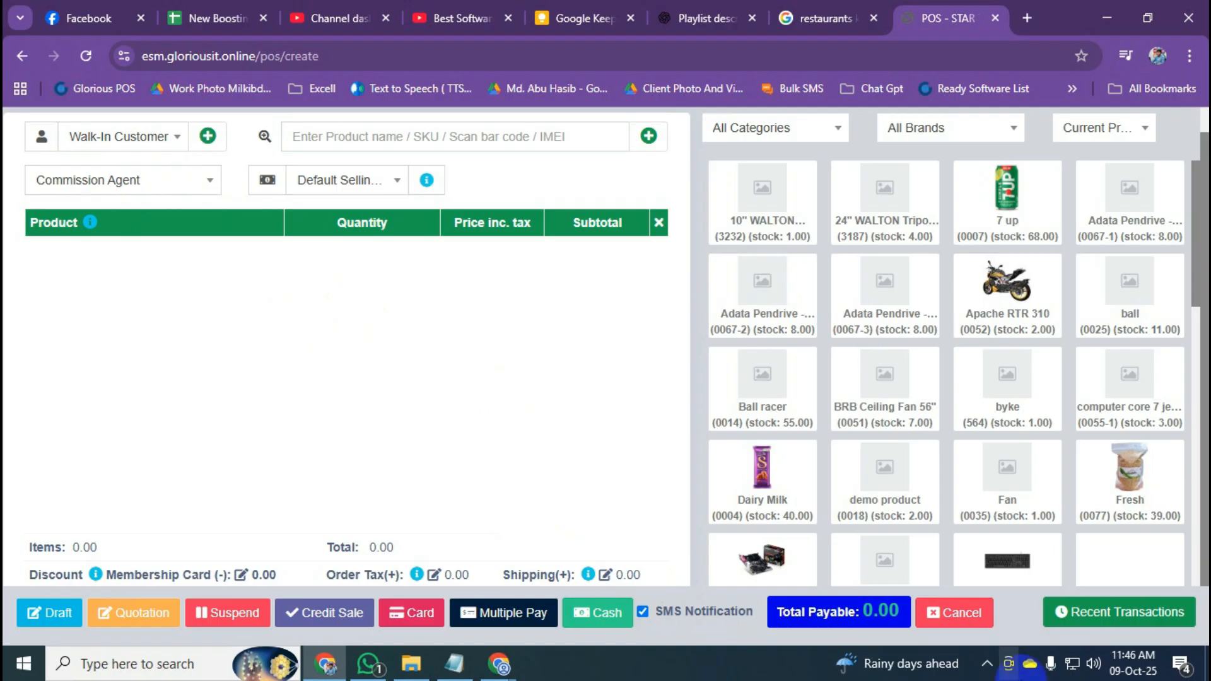
Return to the dashboard and expand SMS to list Send, Template, Add Group, History, Setting and Buy SMS.
click(21, 60)
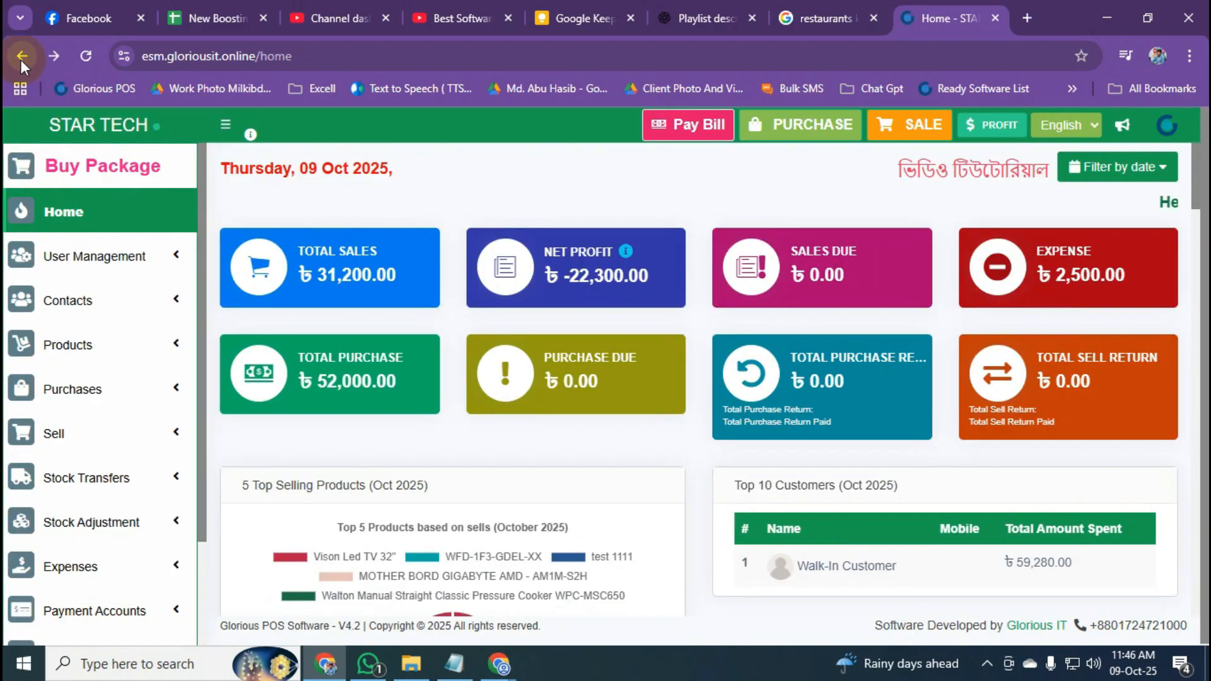
drag(201, 240, 202, 367)
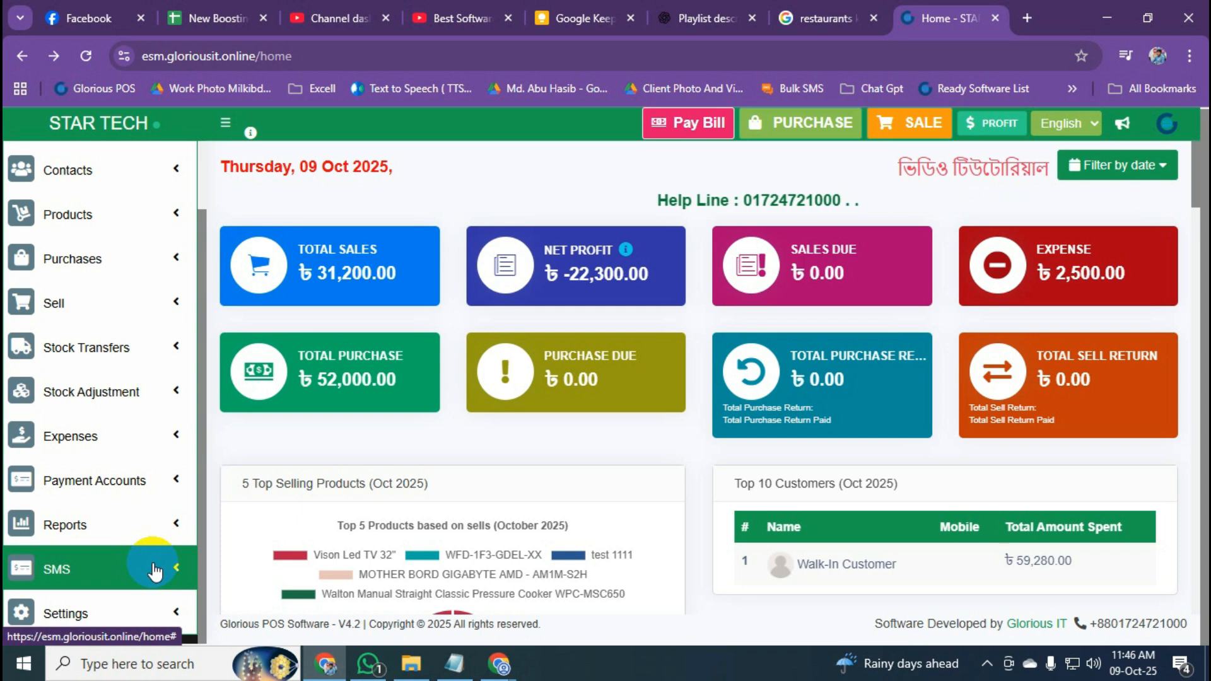
click(154, 584)
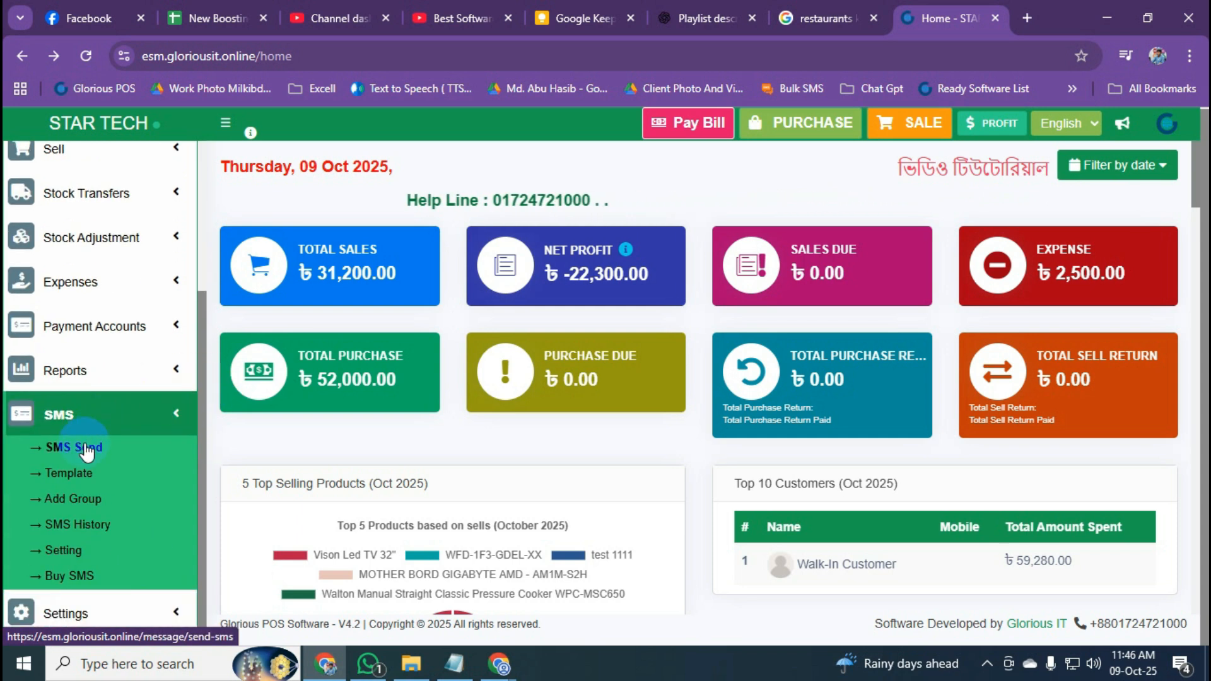
On the Send SMS page, set Group Message Send's Select User Type to 'all customer'.
click(72, 449)
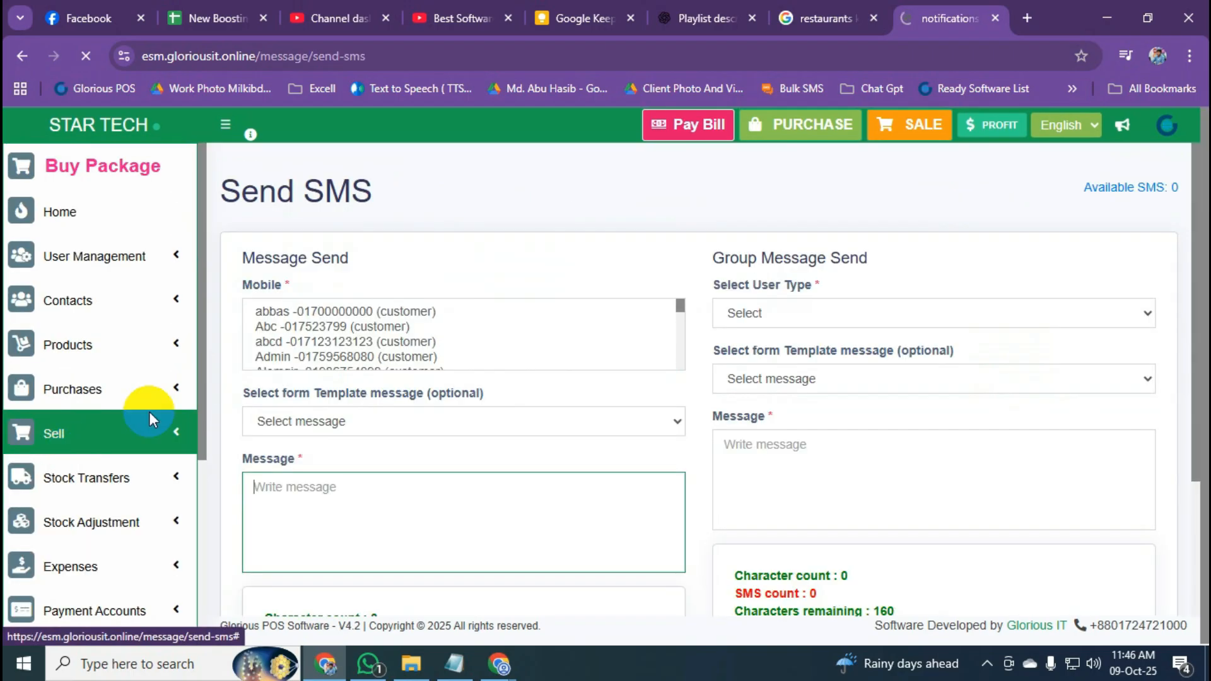
scroll(760, 296, down, 2)
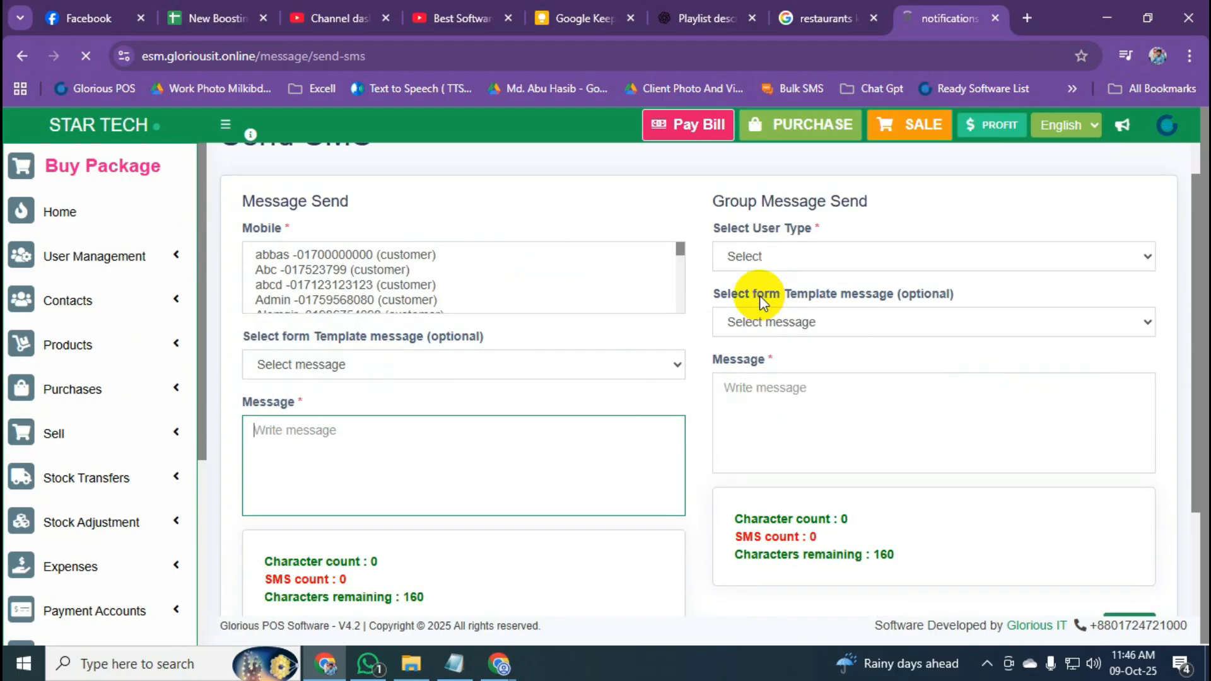
drag(716, 169, 865, 170)
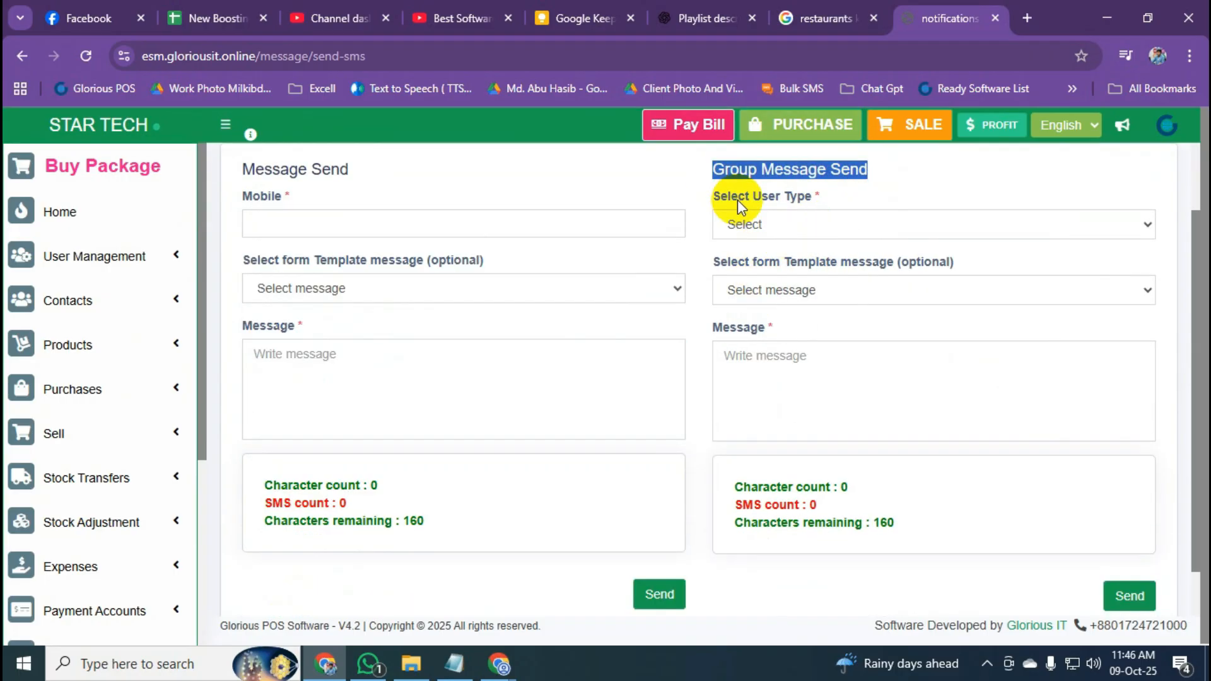
click(802, 231)
click(801, 271)
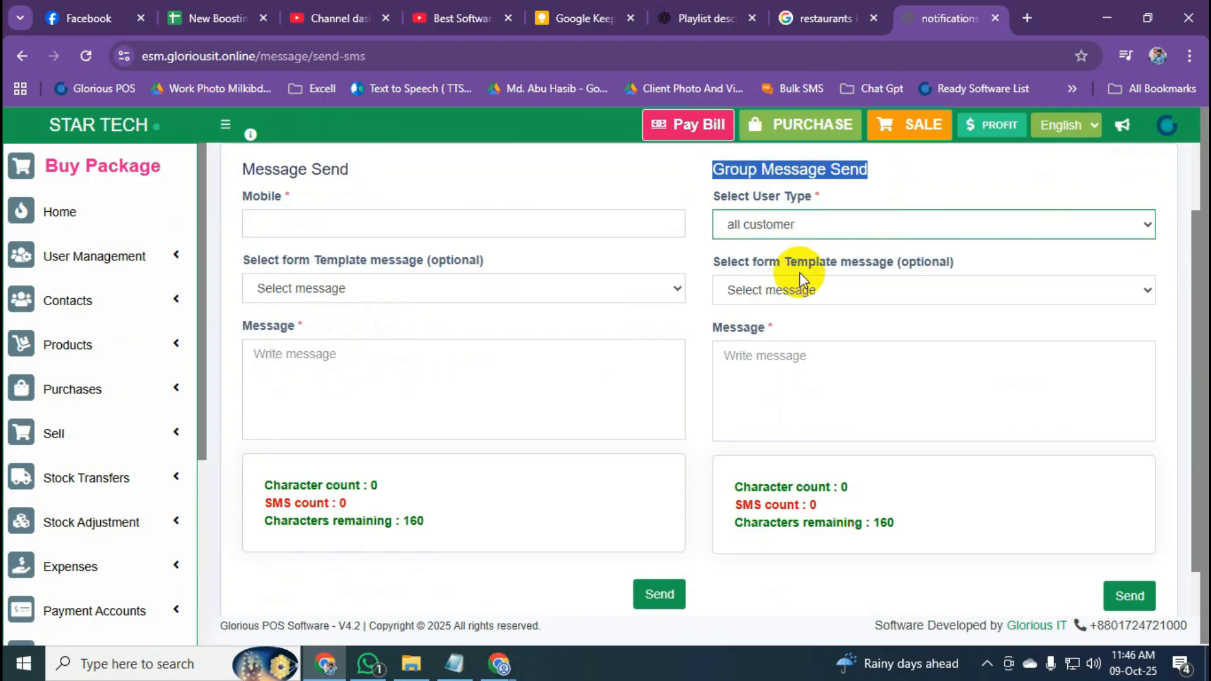
click(805, 379)
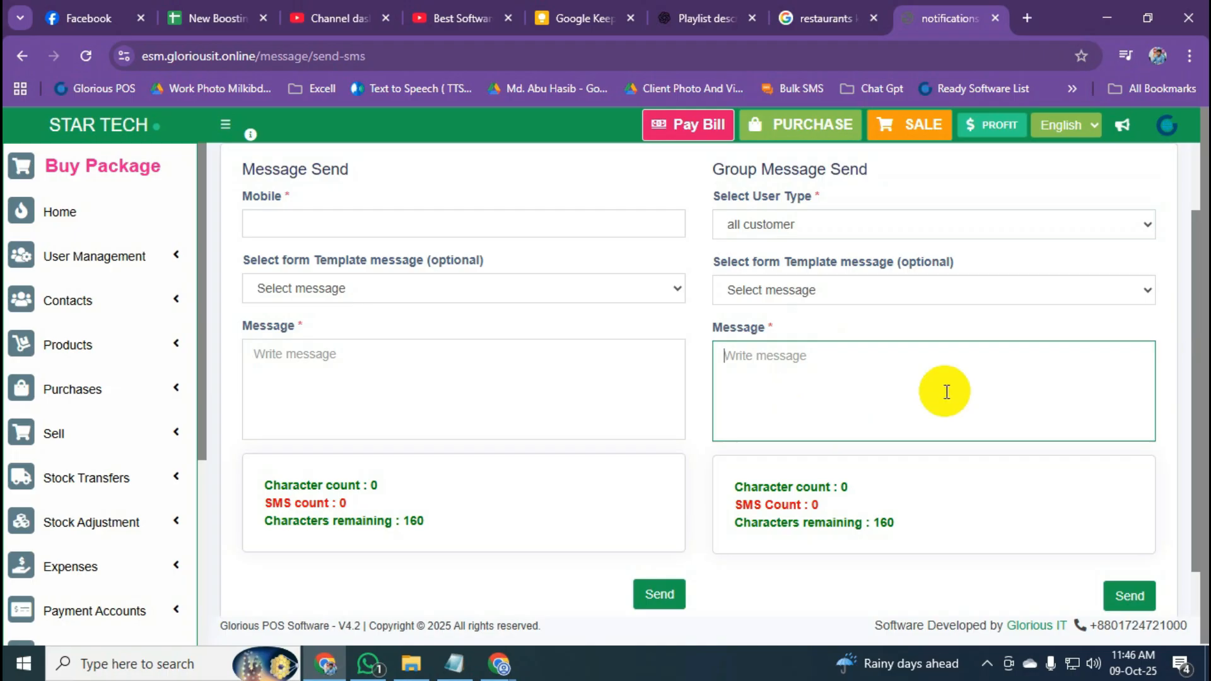
click(975, 236)
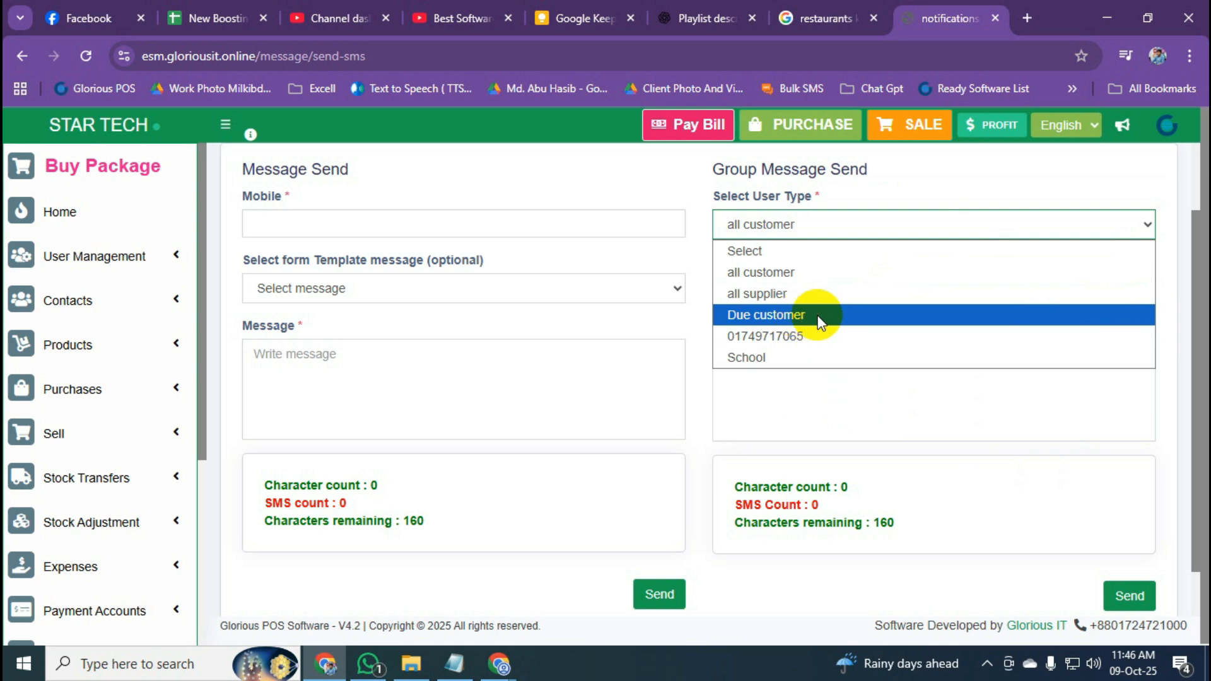
click(986, 180)
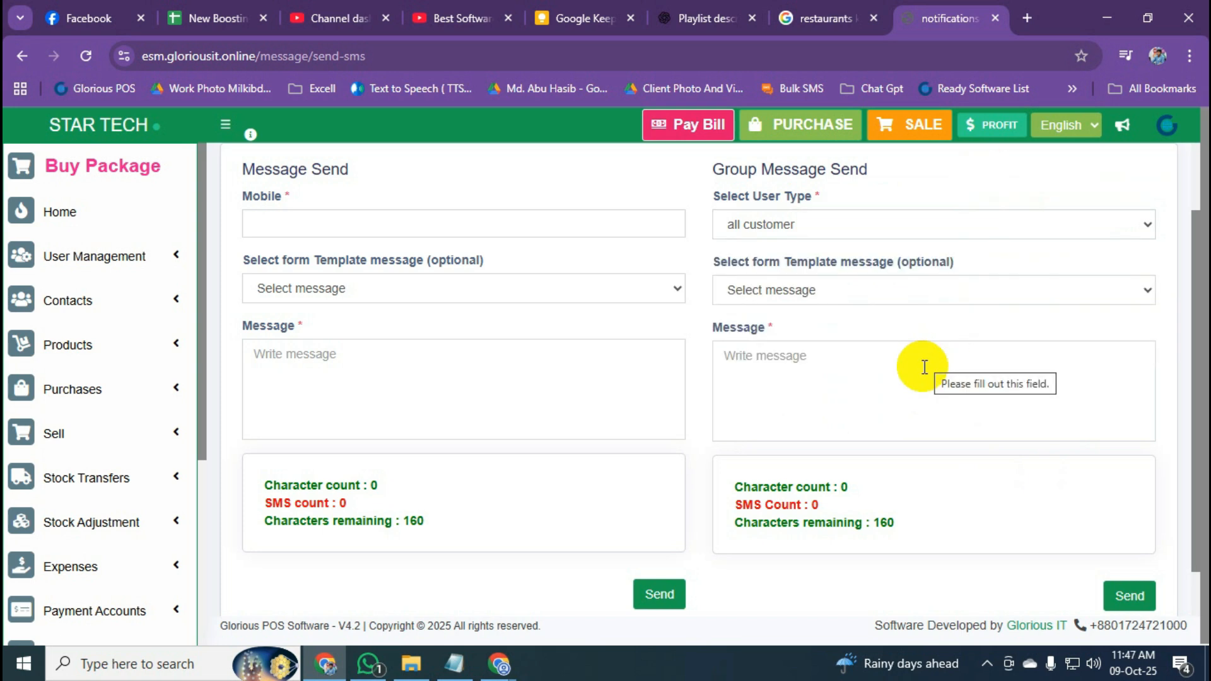
Collapse the SMS section in the sidebar and return to the home dashboard.
click(171, 566)
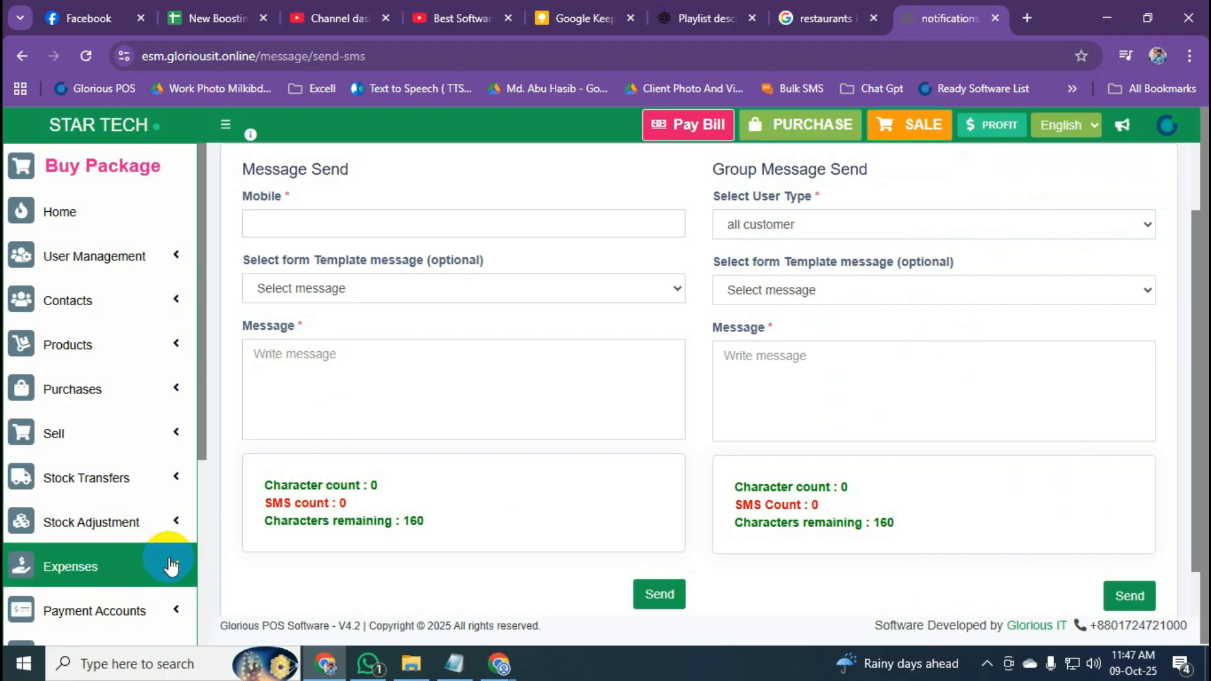
drag(207, 415, 216, 649)
click(167, 432)
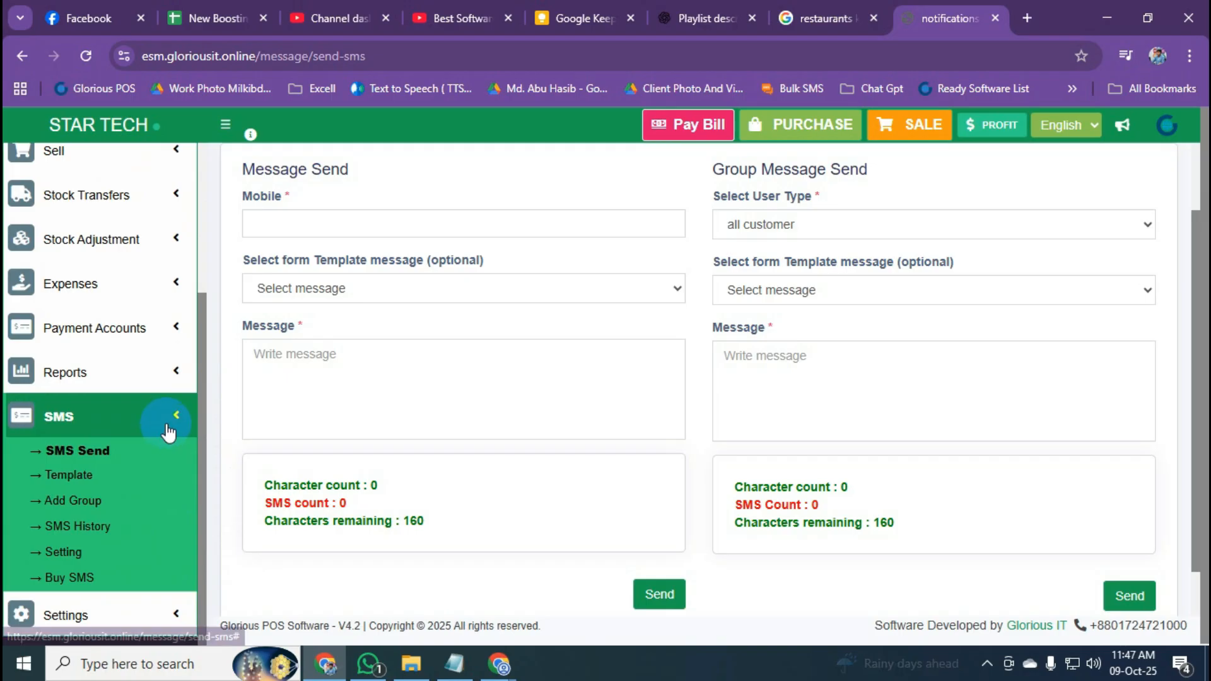
scroll(169, 427, up, 3)
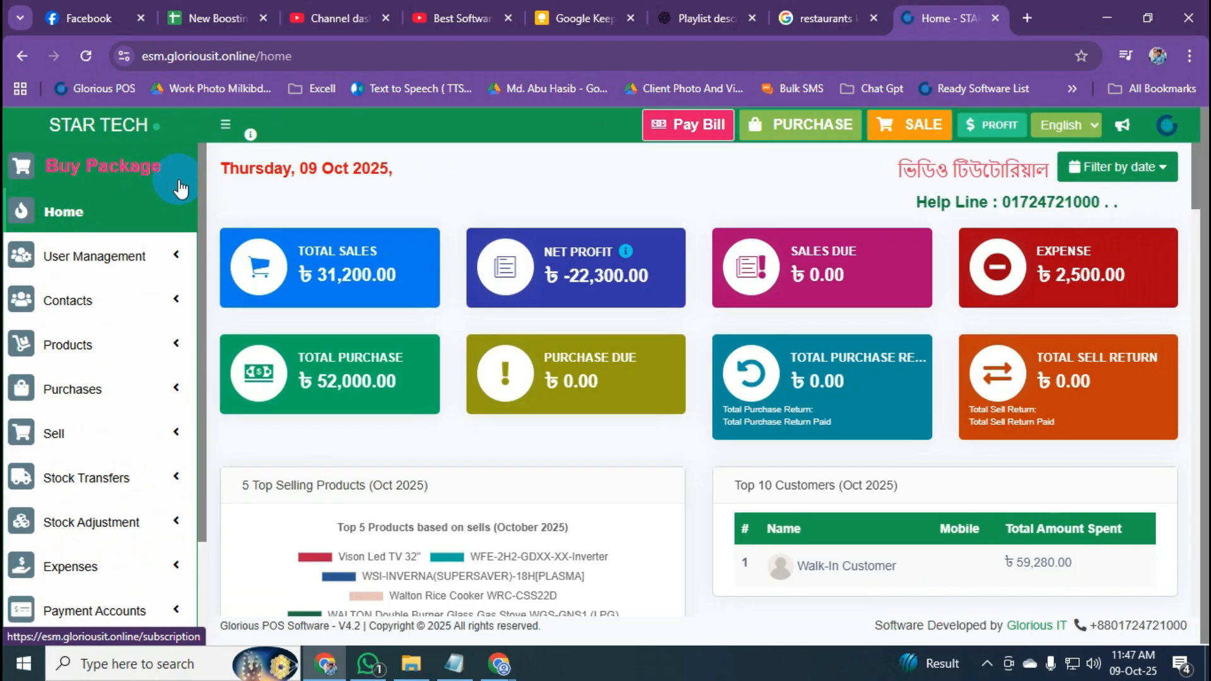
Expand Products in the sidebar to show List Products, Add Product and Barcode Print.
drag(202, 279, 217, 244)
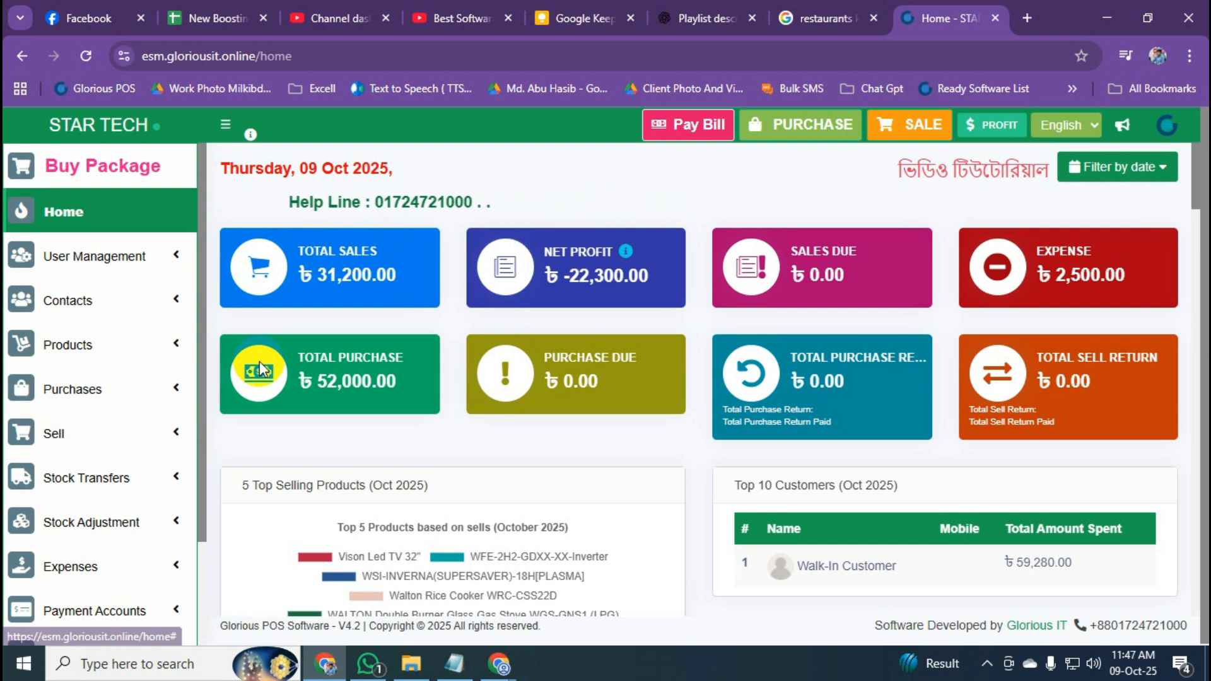
click(144, 352)
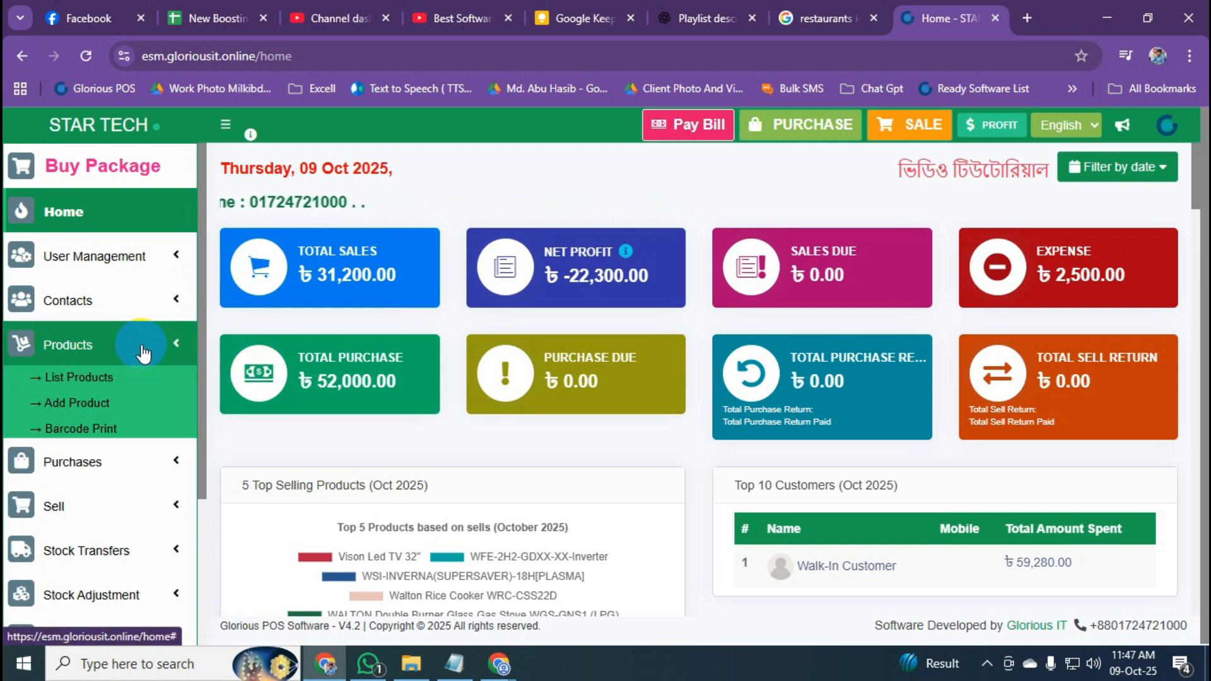